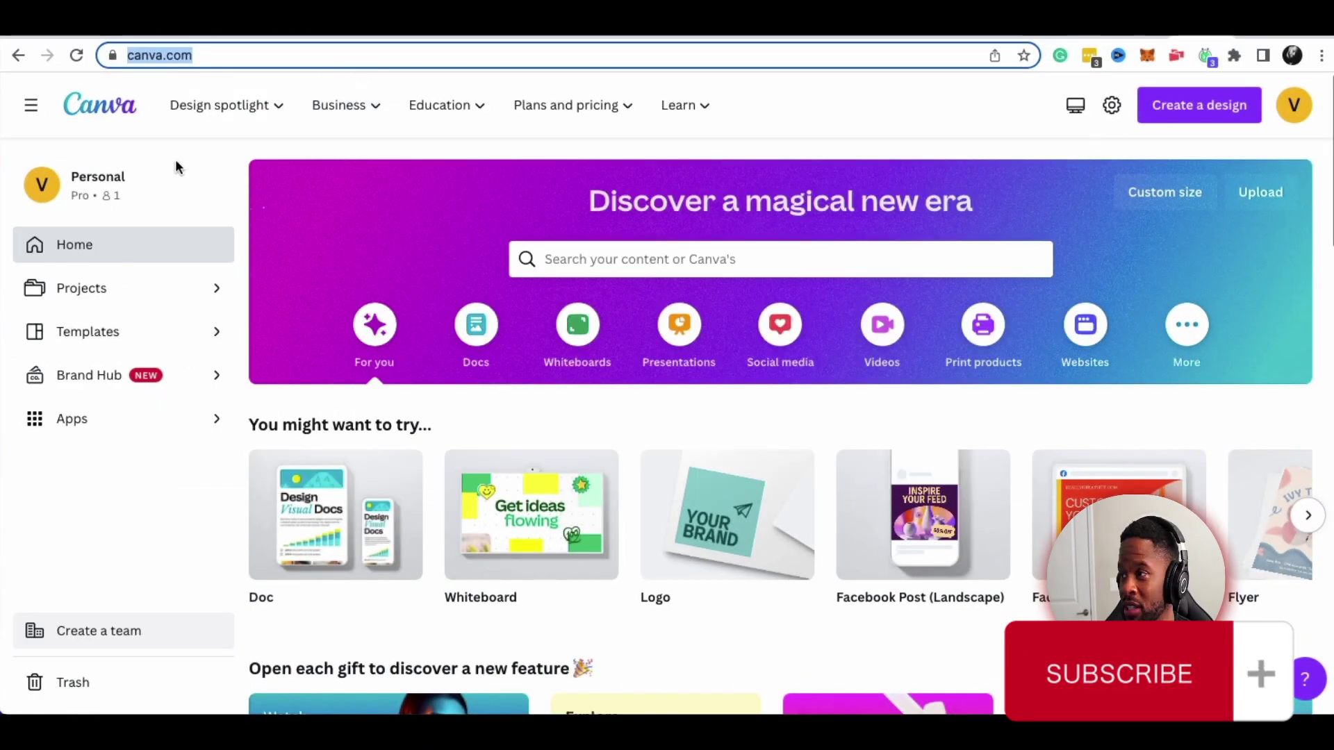
# Search Canva's templates for 'website' using the 'wb' suggestion, bringing up 869 results
pyautogui.click(1294, 110)
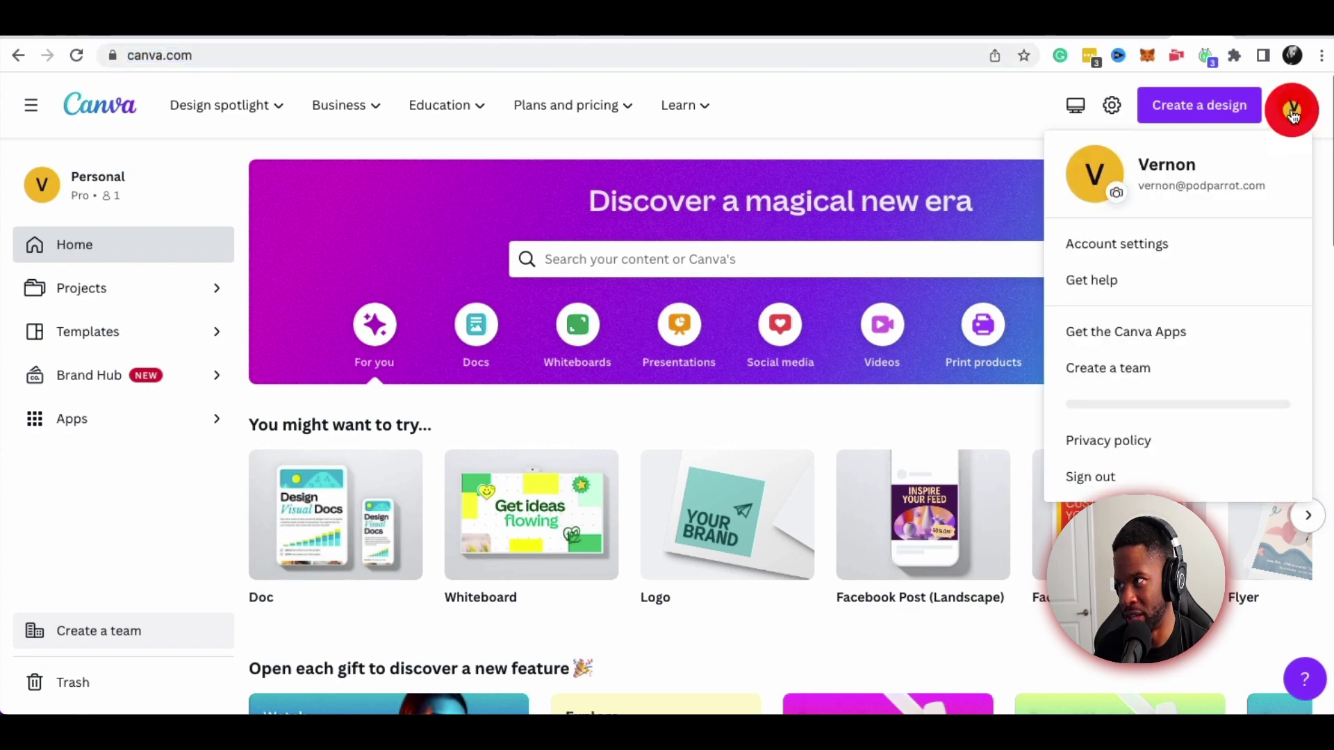
pyautogui.click(951, 103)
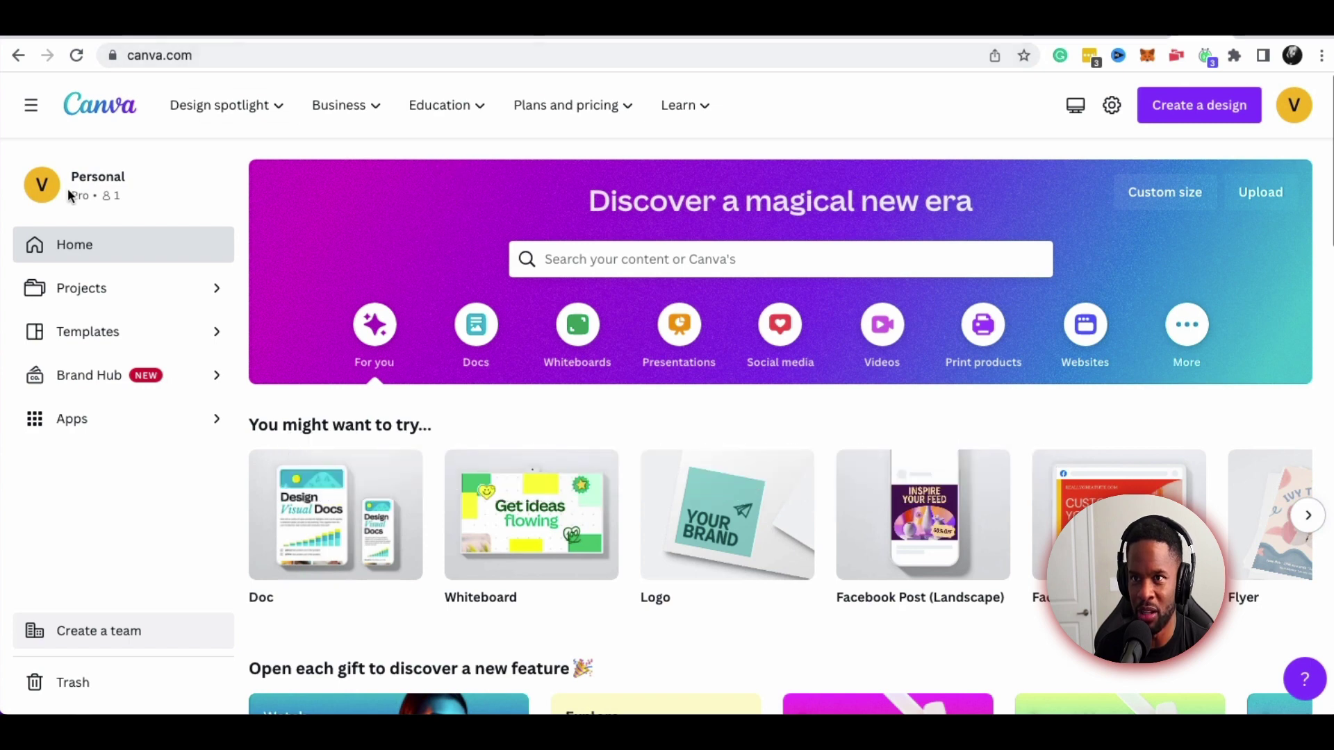
pyautogui.click(742, 260)
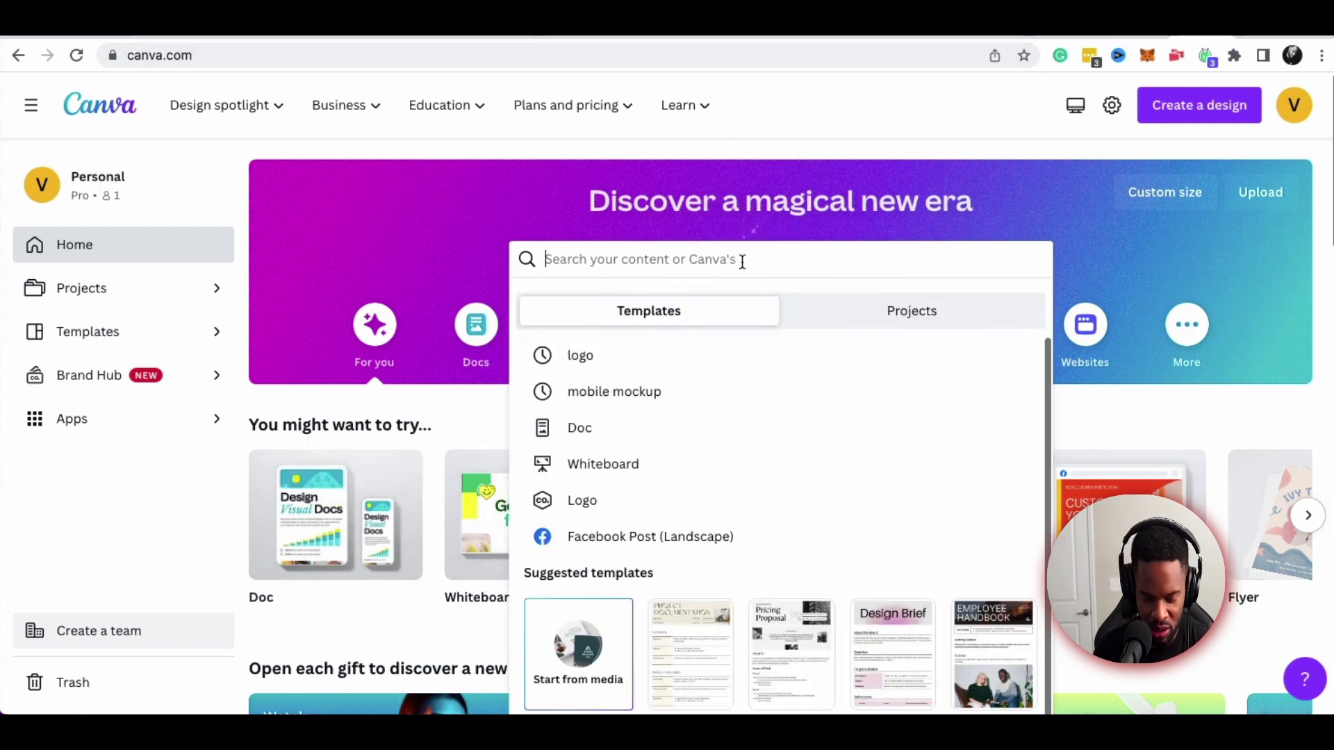
pyautogui.write('wb')
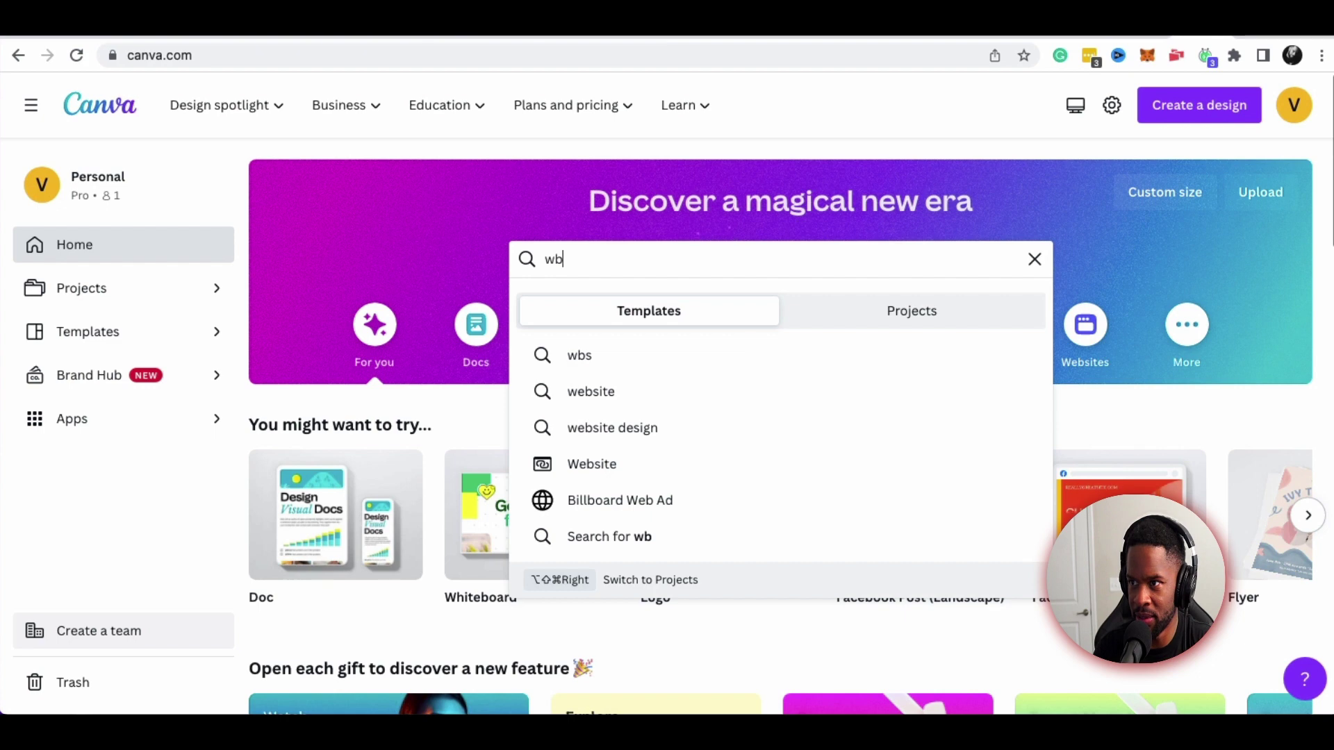
pyautogui.click(628, 394)
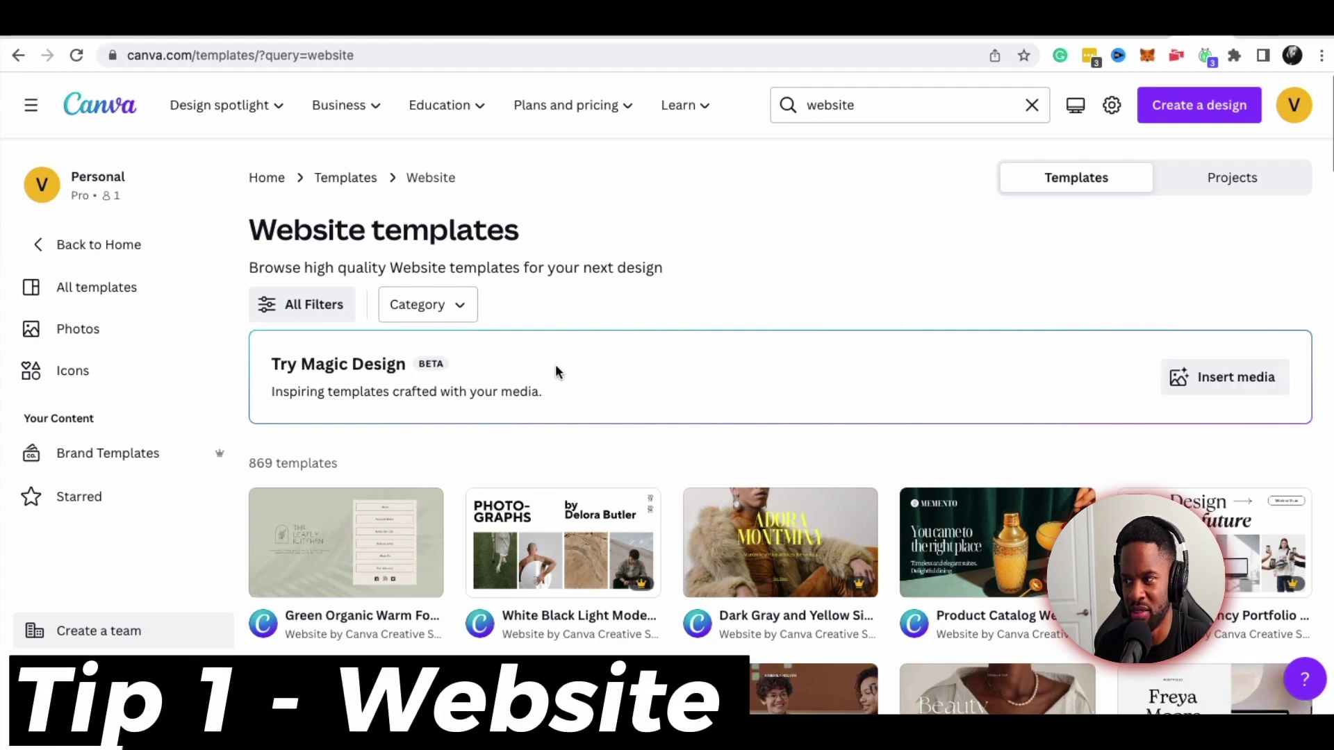
pyautogui.scroll(-2, 560, 369)
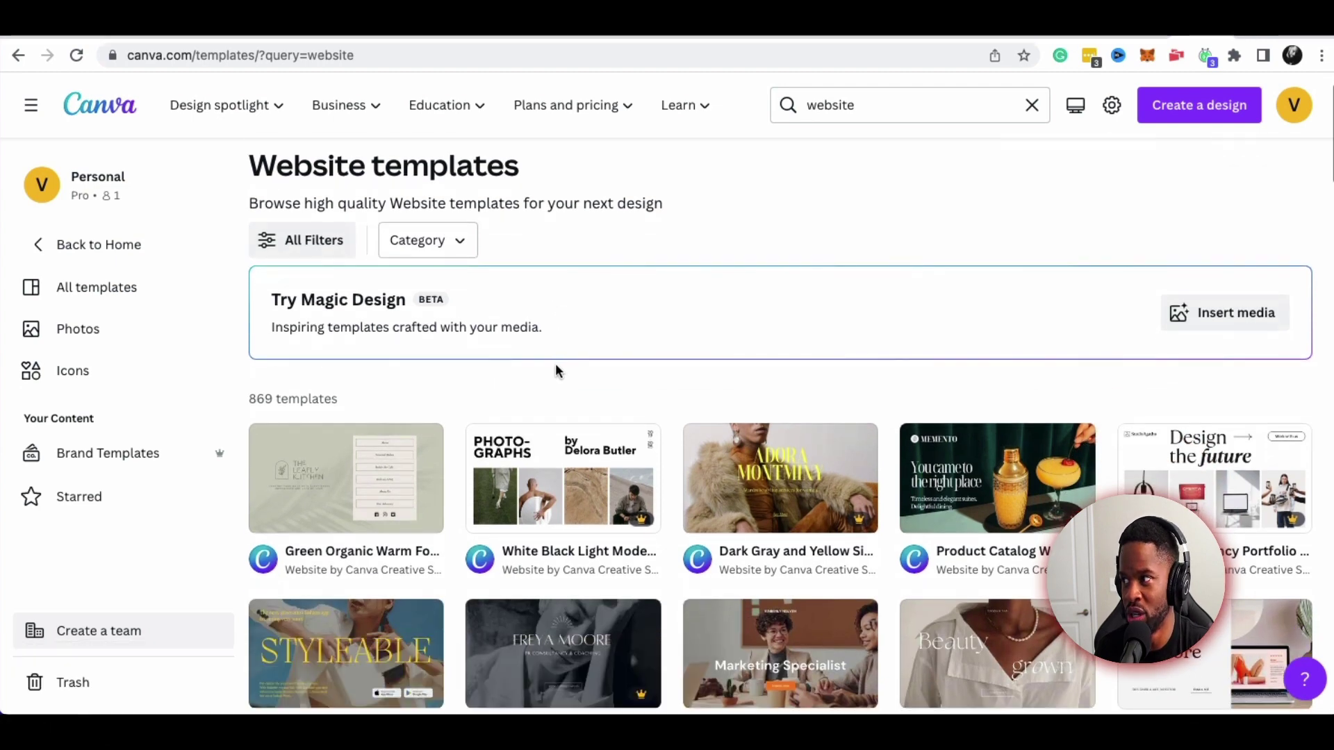
pyautogui.scroll(-4, 556, 365)
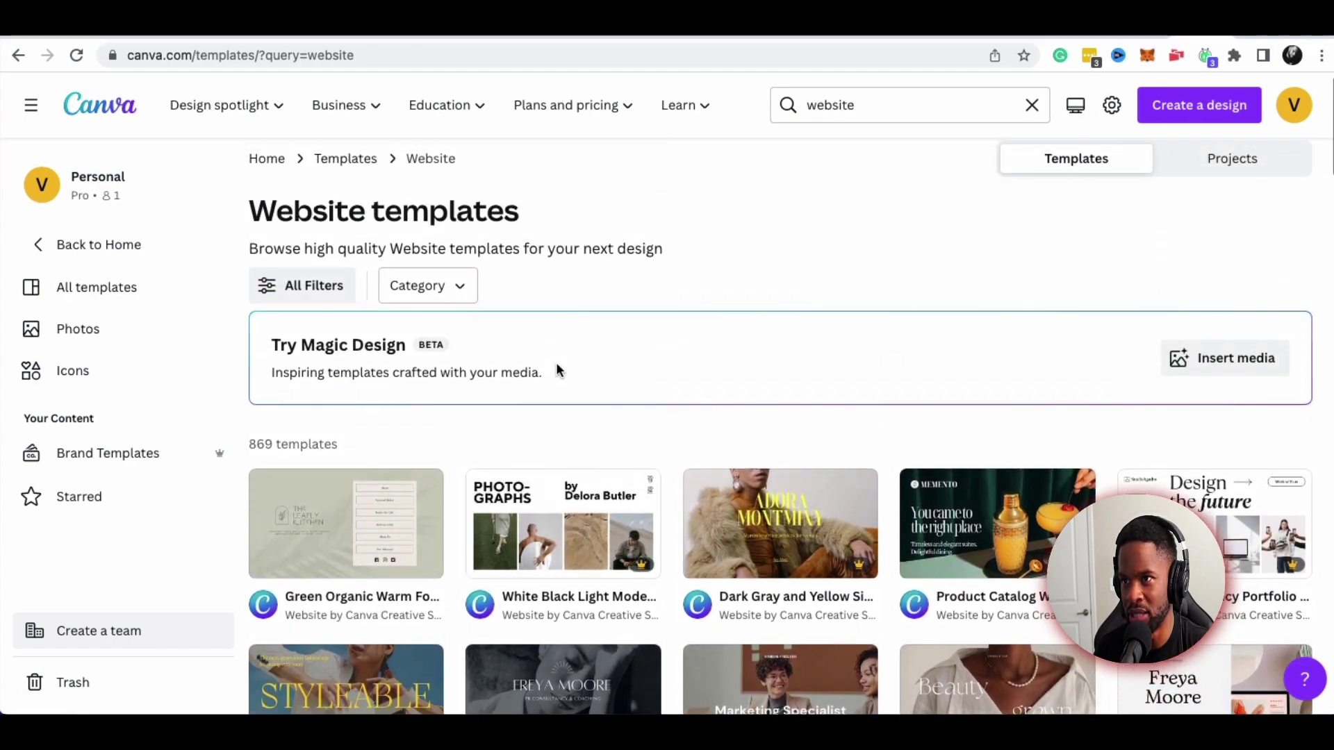
pyautogui.scroll(-5, 557, 368)
pyautogui.scroll(-10, 552, 382)
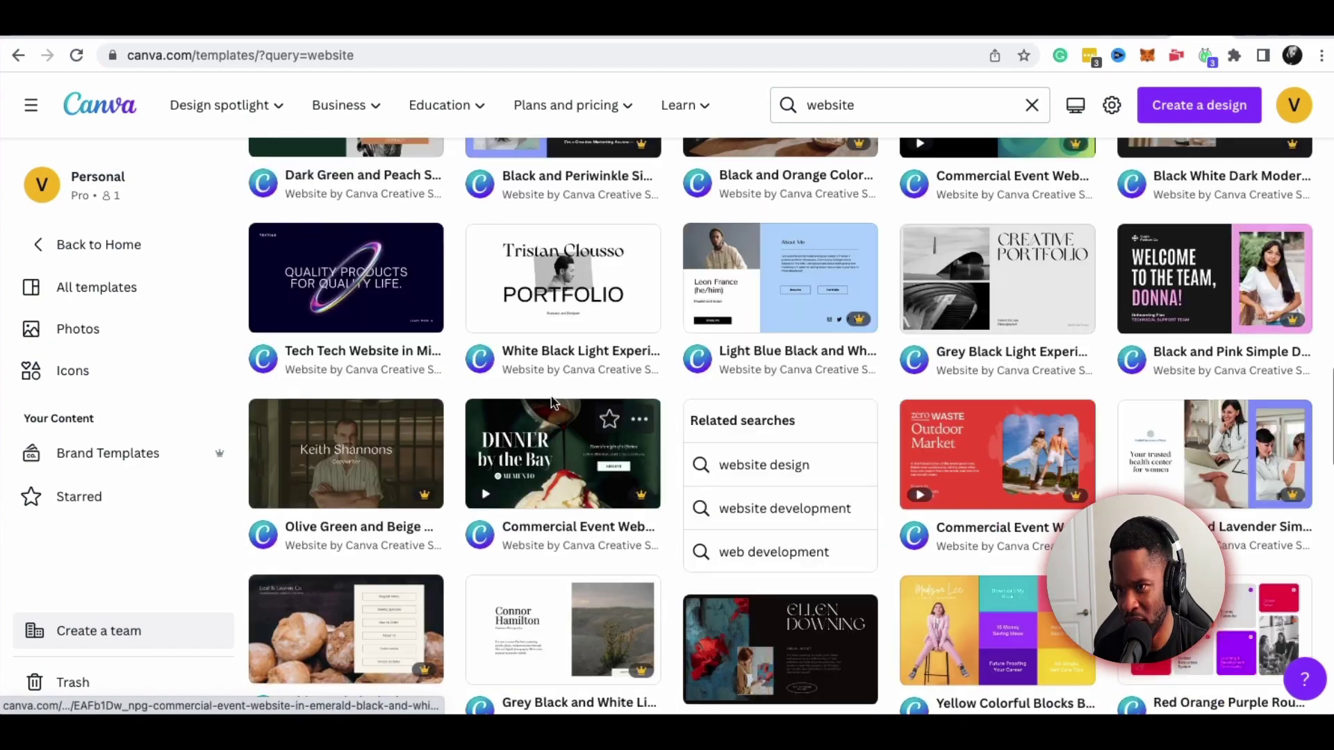
pyautogui.scroll(-5, 817, 412)
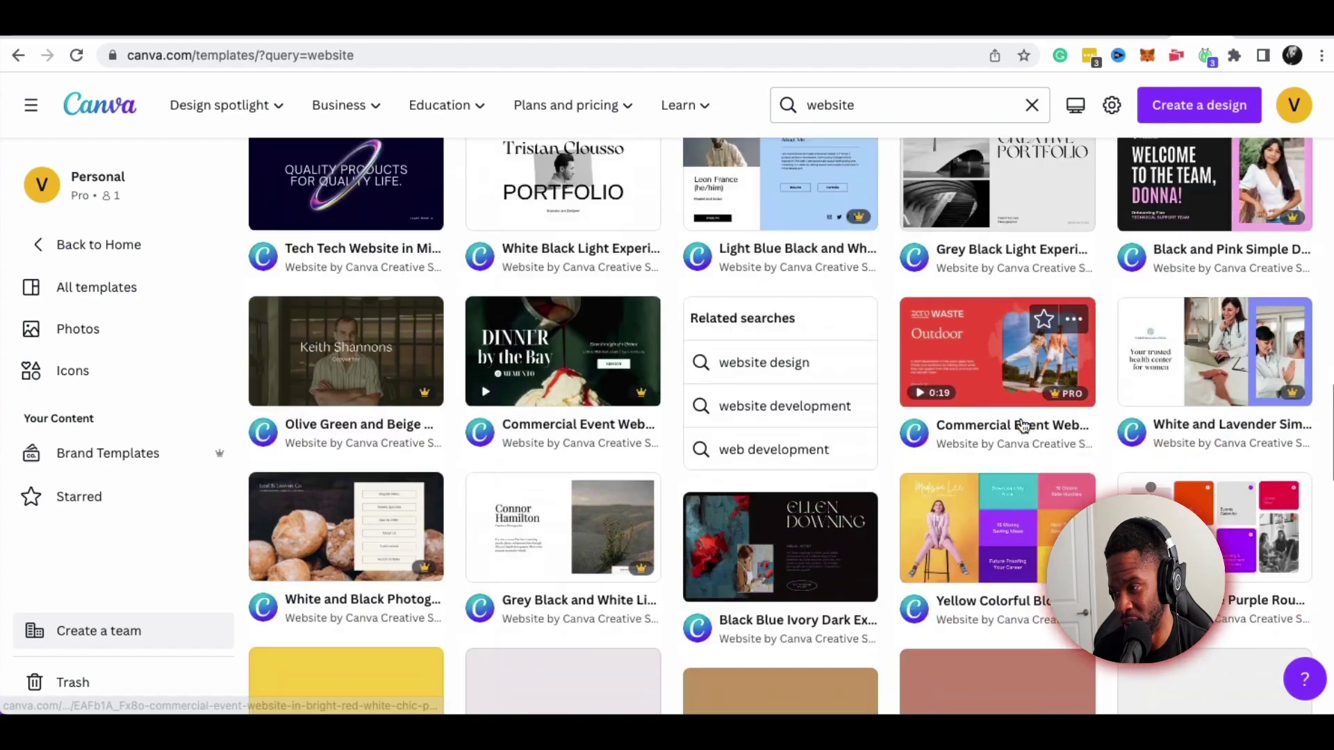
pyautogui.scroll(-6, 735, 403)
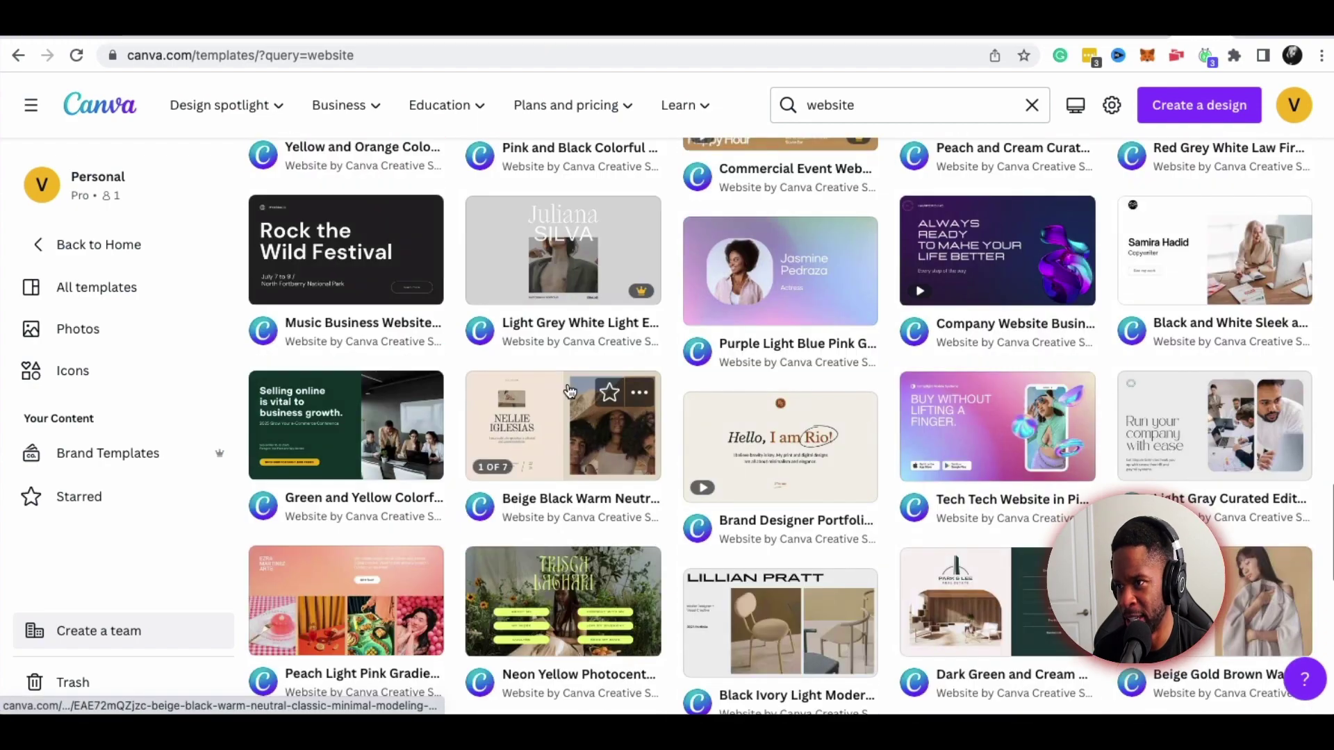
pyautogui.scroll(4, 569, 391)
pyautogui.scroll(2, 998, 271)
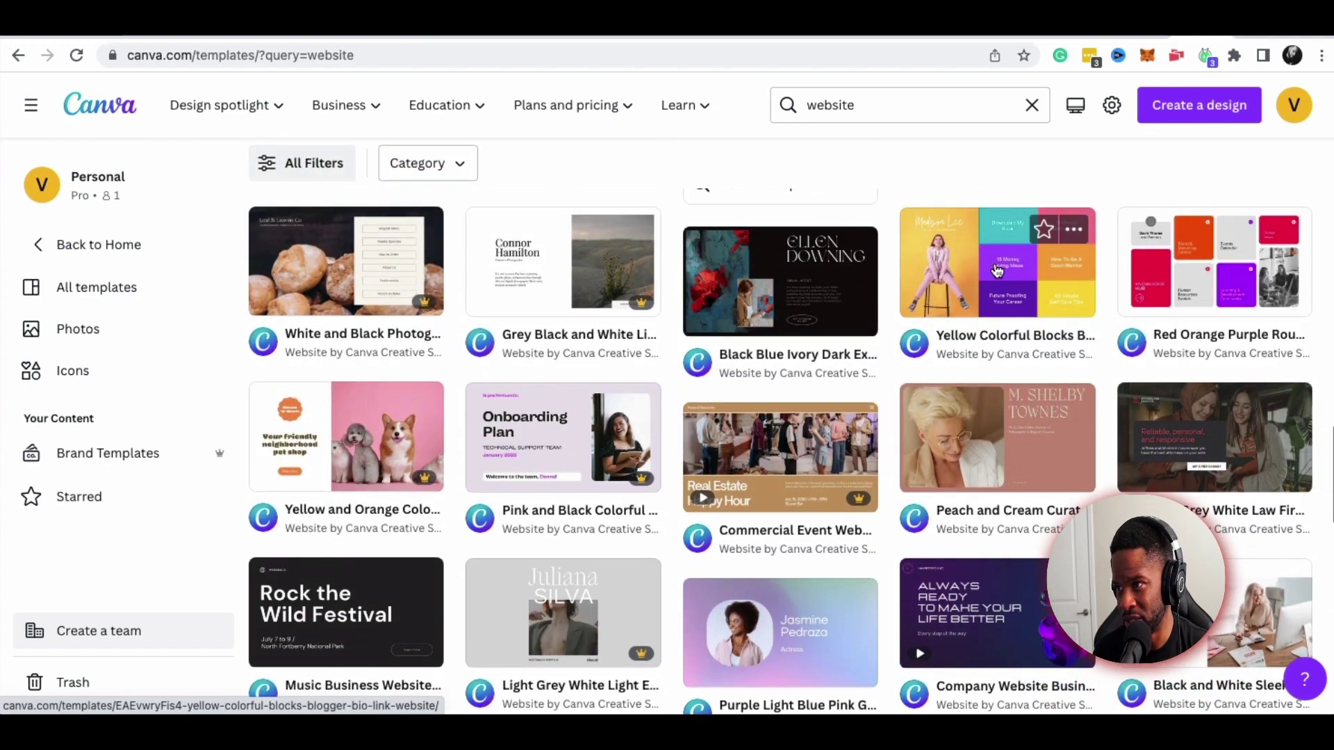
pyautogui.scroll(-5, 665, 321)
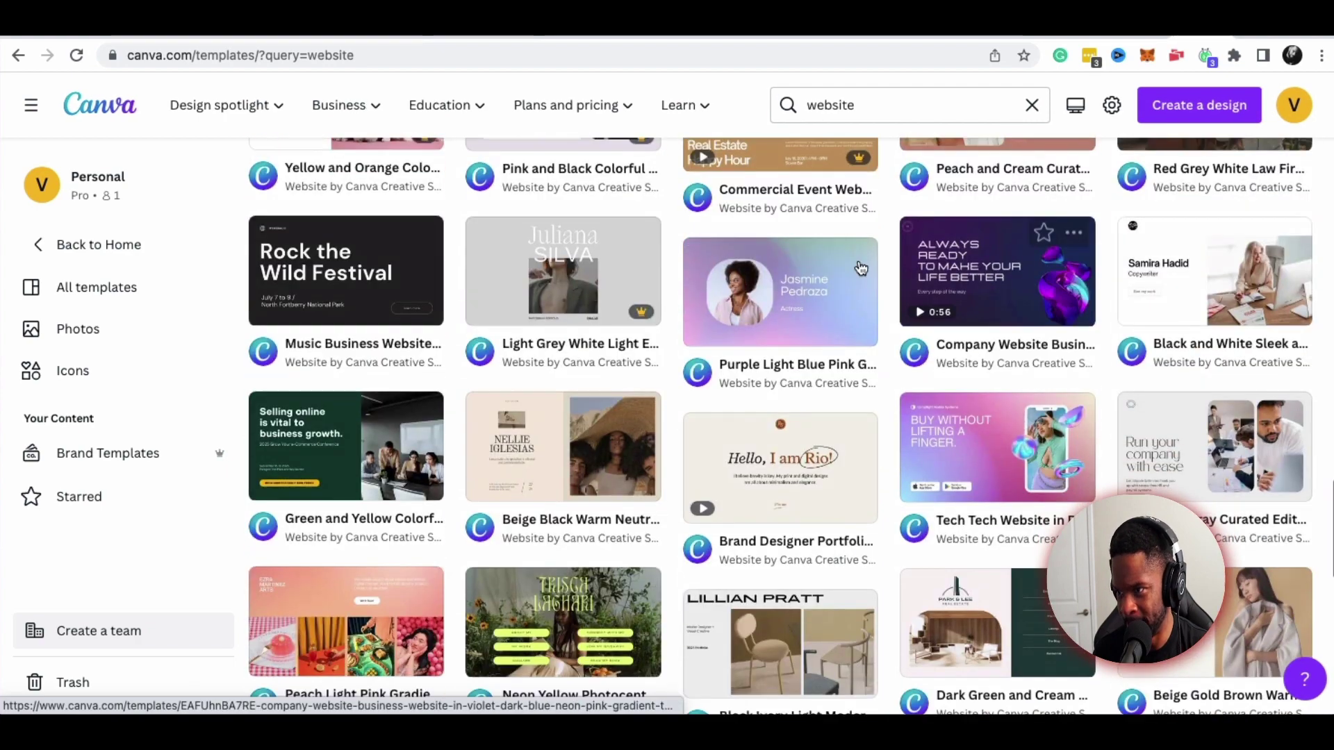
pyautogui.scroll(-4, 665, 322)
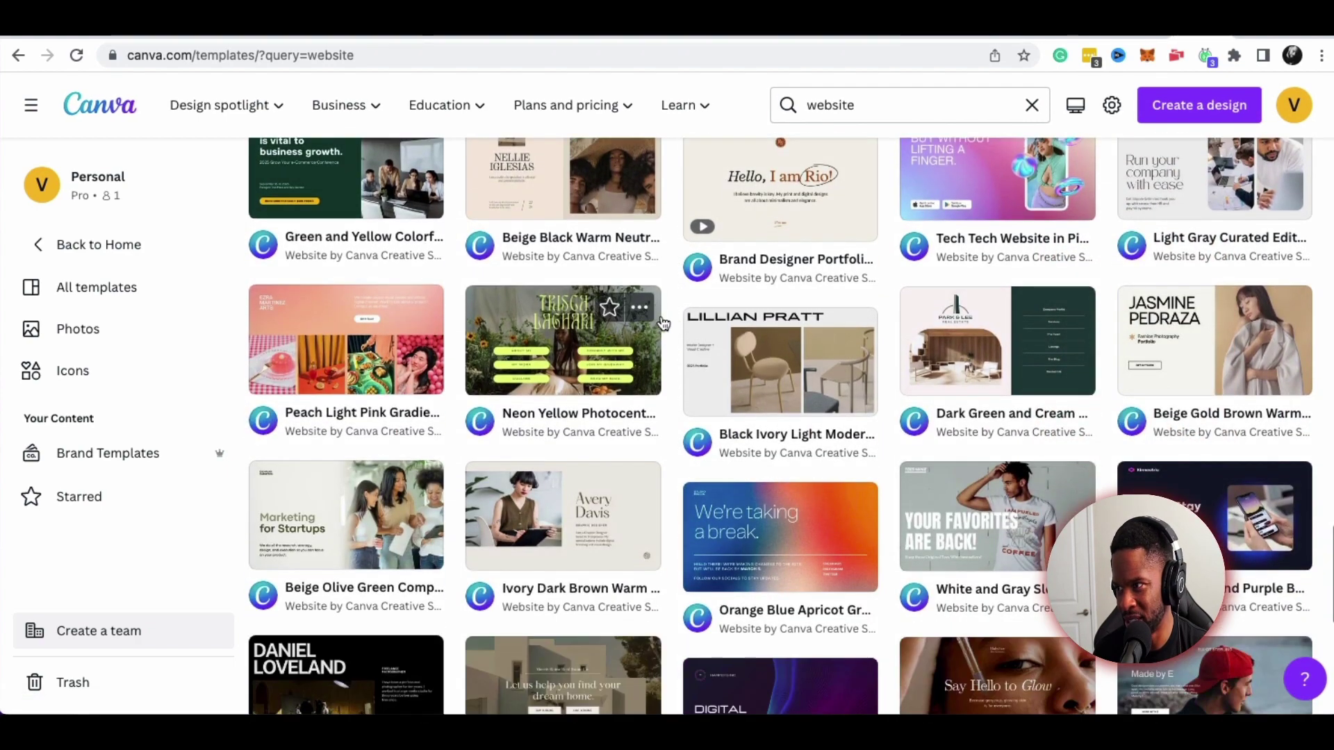
pyautogui.scroll(-2, 660, 322)
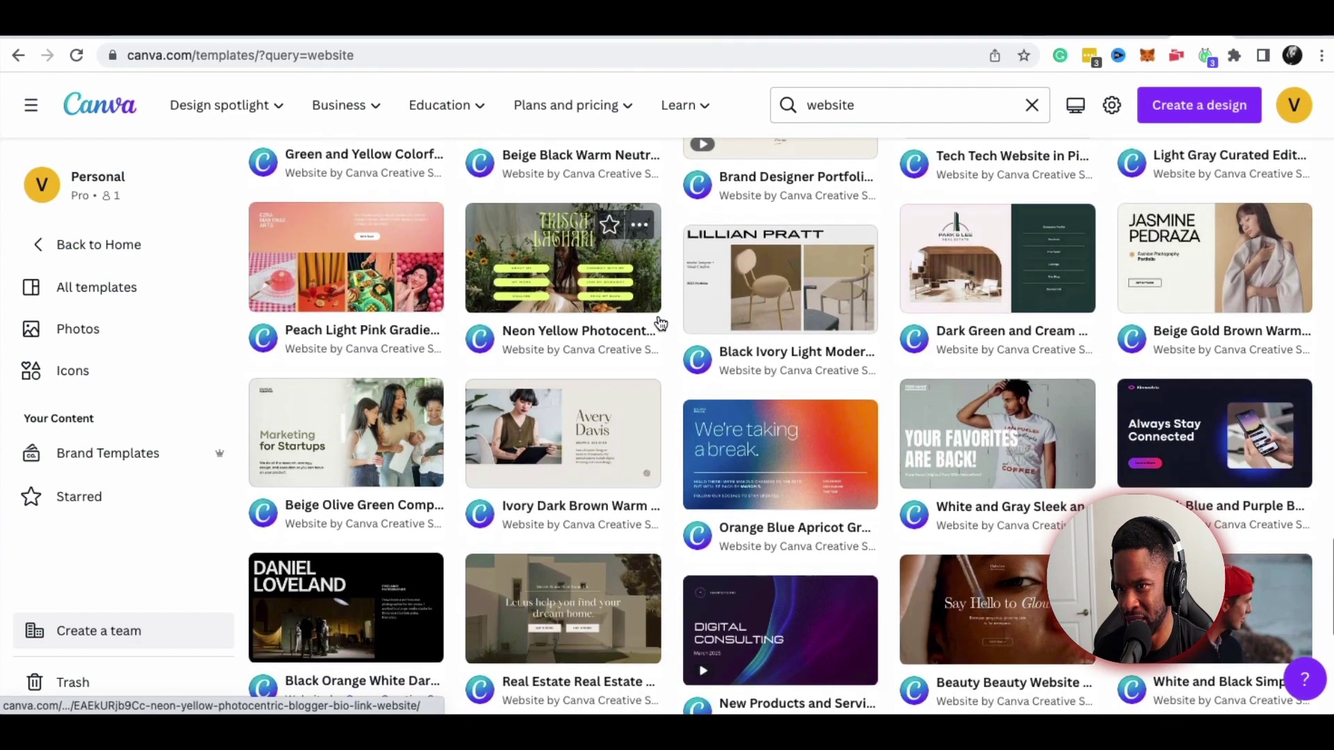
pyautogui.scroll(-6, 660, 321)
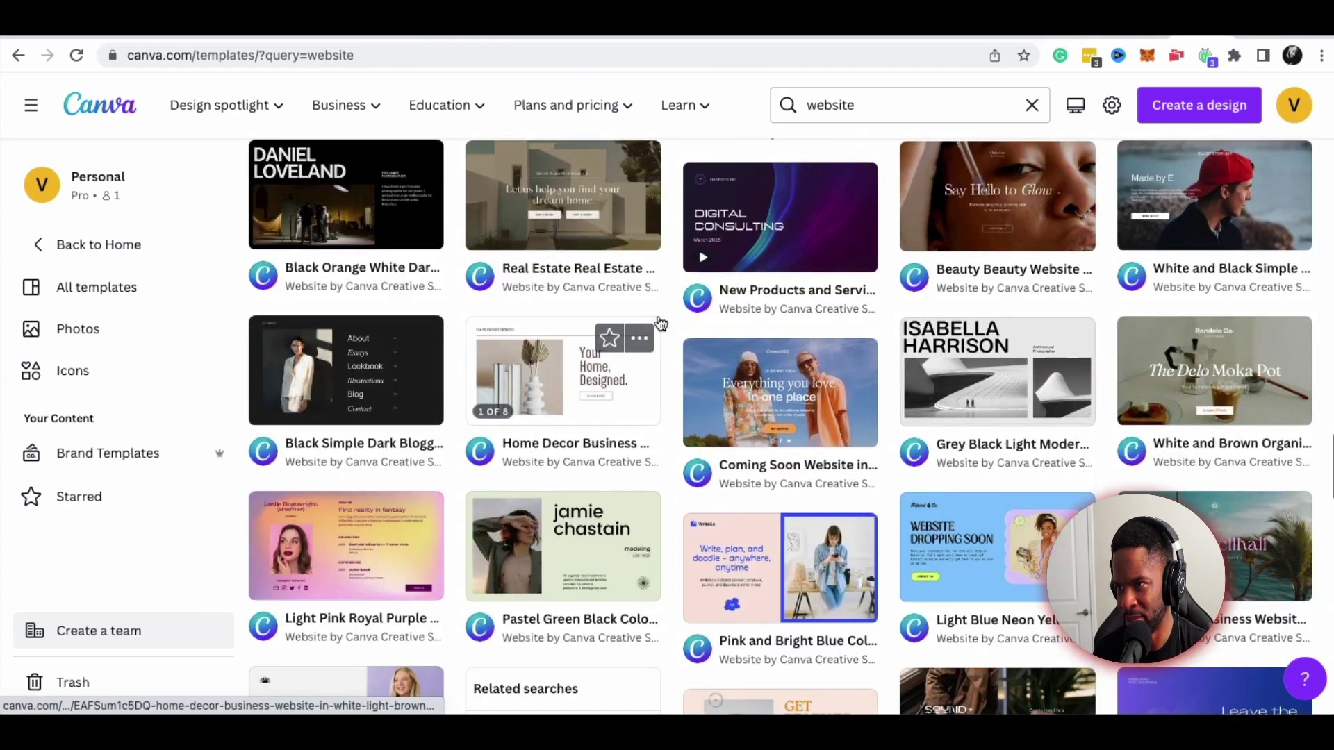
pyautogui.scroll(-5, 660, 322)
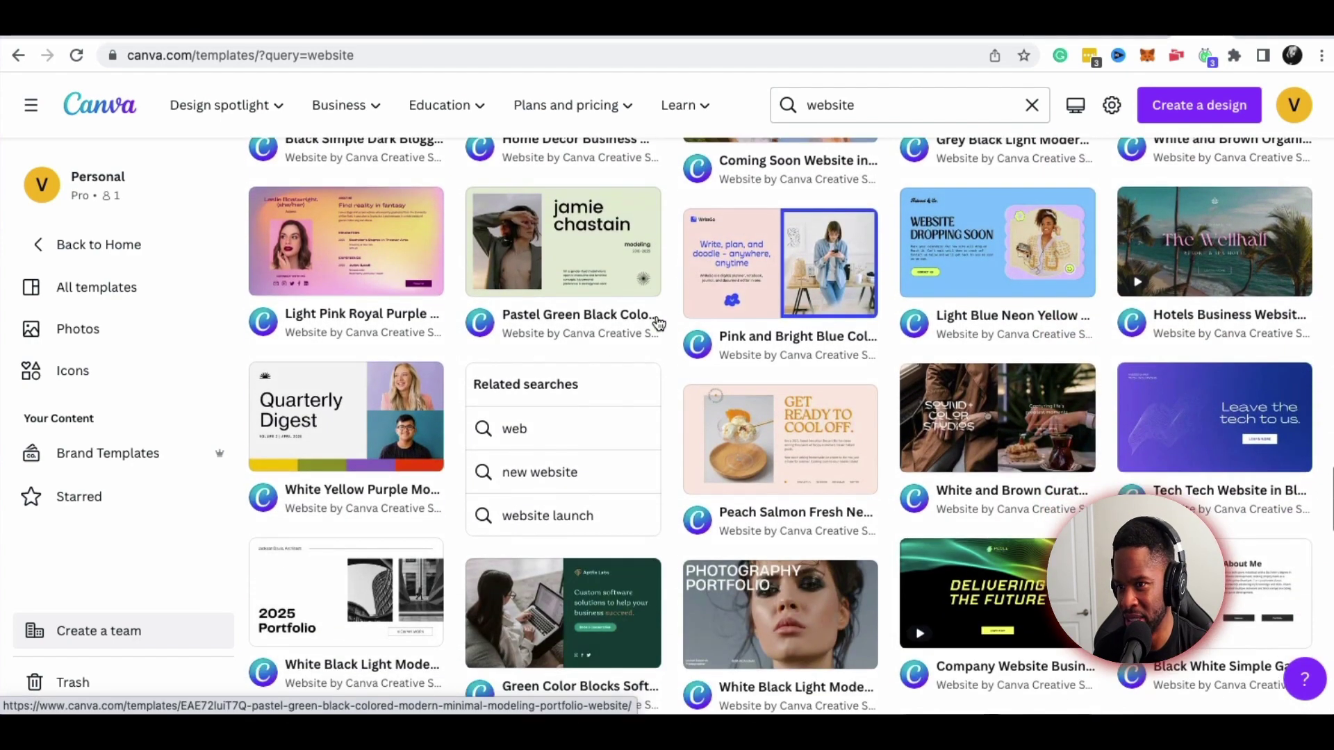
pyautogui.scroll(-7, 657, 318)
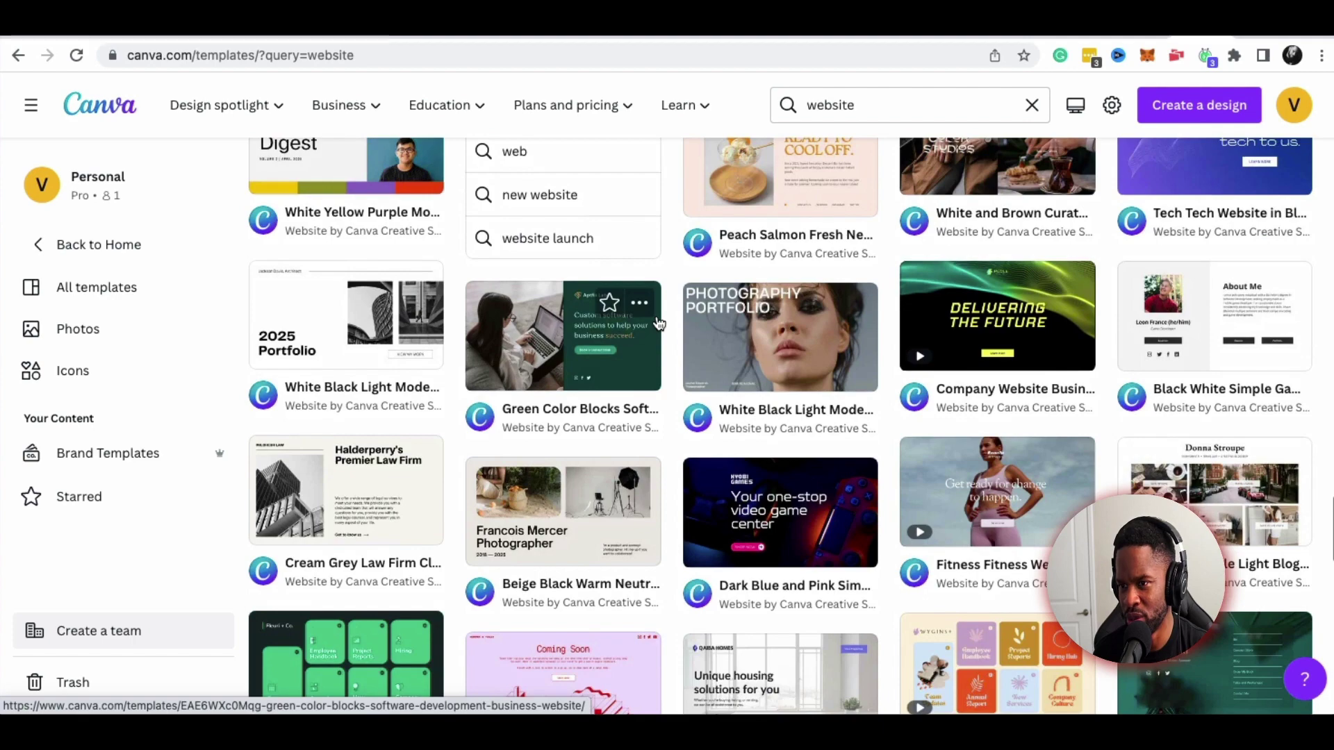
pyautogui.scroll(-2, 658, 323)
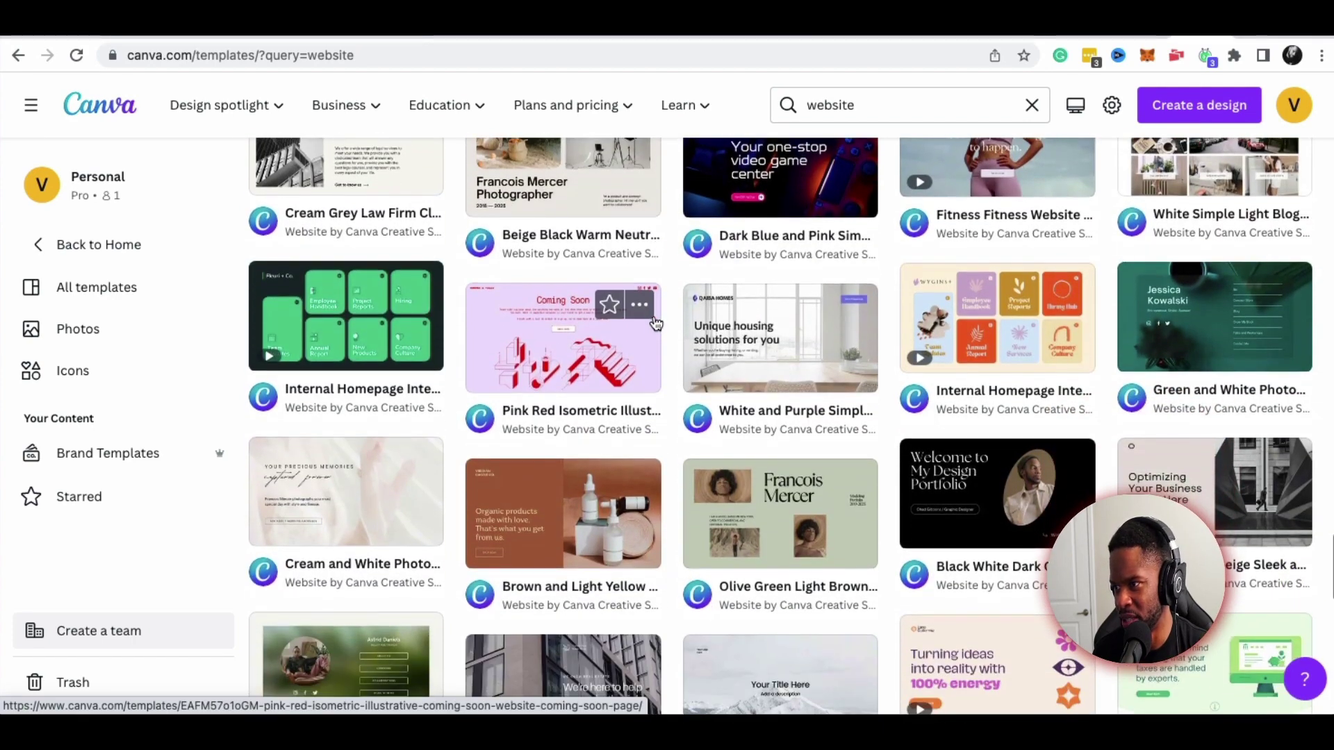
pyautogui.scroll(-1, 656, 323)
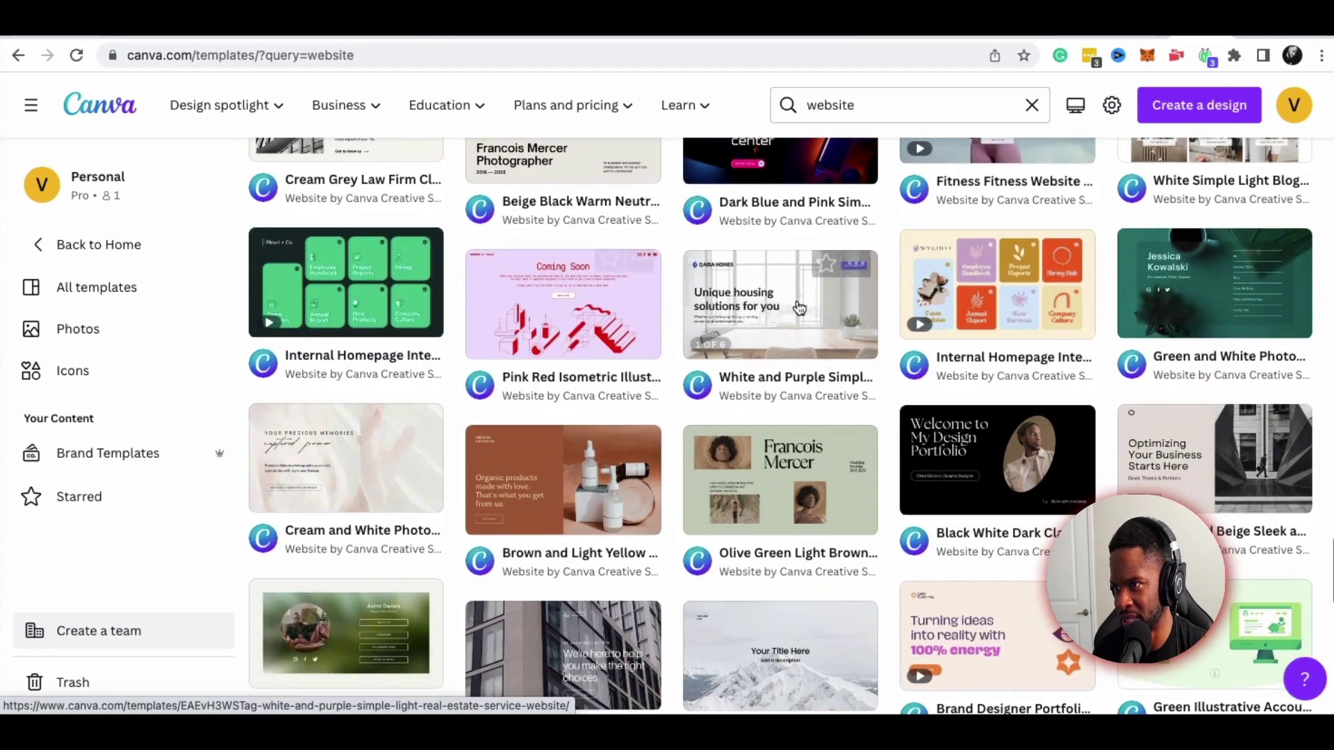
# Open the White and Purple Simple Light Real Estate Service Website template and customize it
pyautogui.click(760, 303)
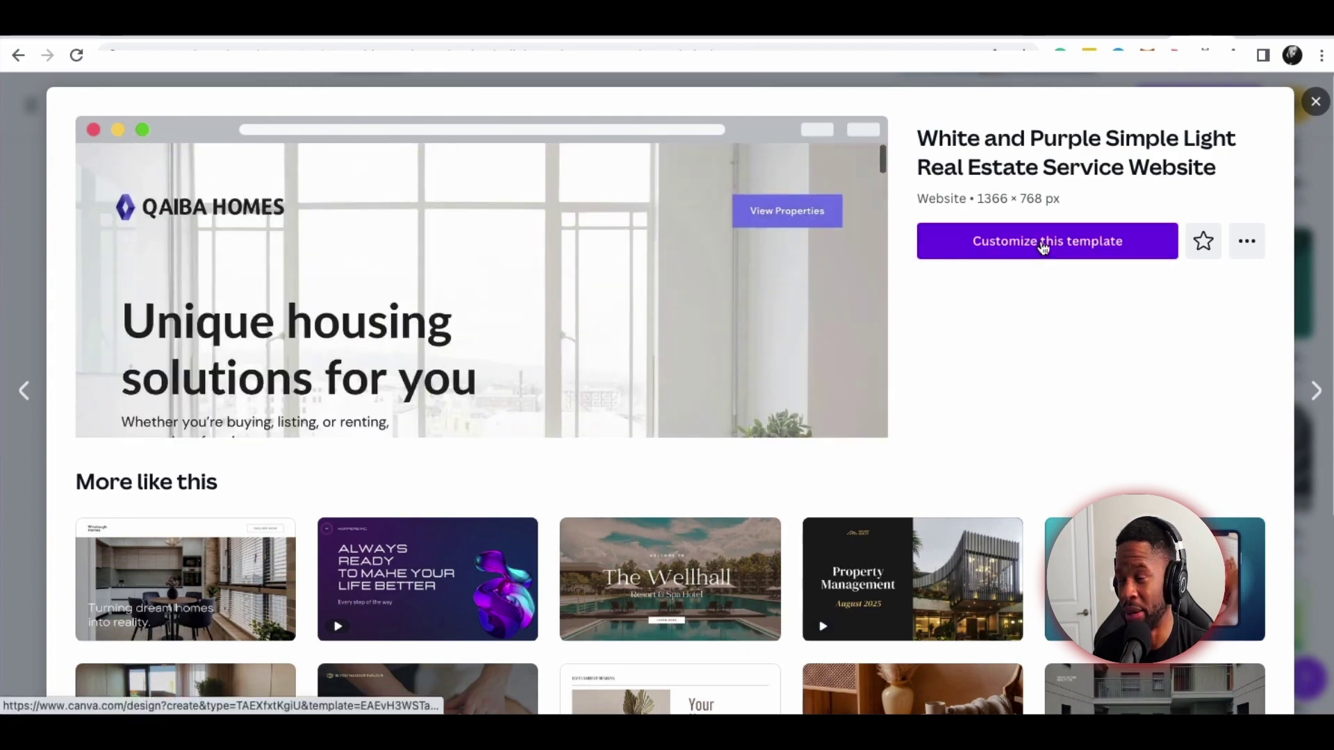
pyautogui.click(1044, 243)
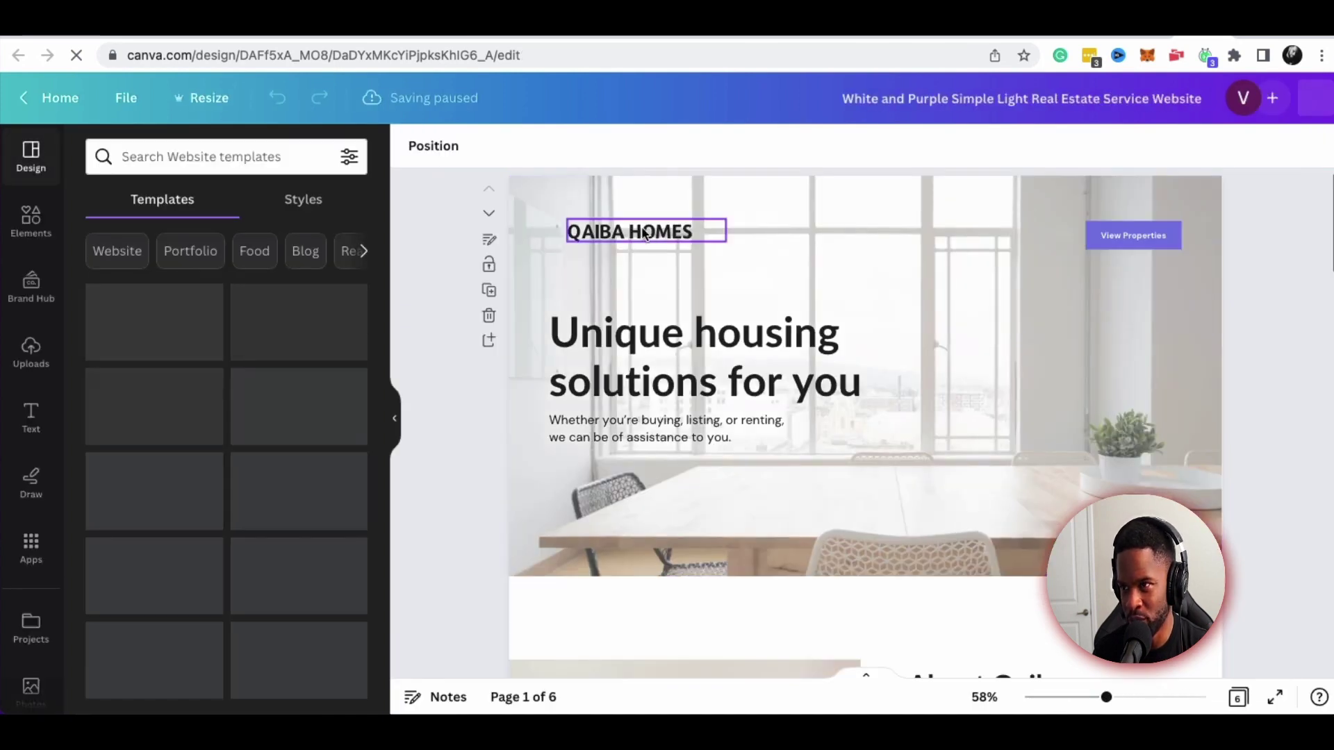
# Browse the template category chips, then collapse the Templates panel to widen the canvas
pyautogui.scroll(-1, 794, 258)
pyautogui.scroll(-4, 795, 263)
pyautogui.scroll(4, 796, 263)
pyautogui.scroll(2, 795, 261)
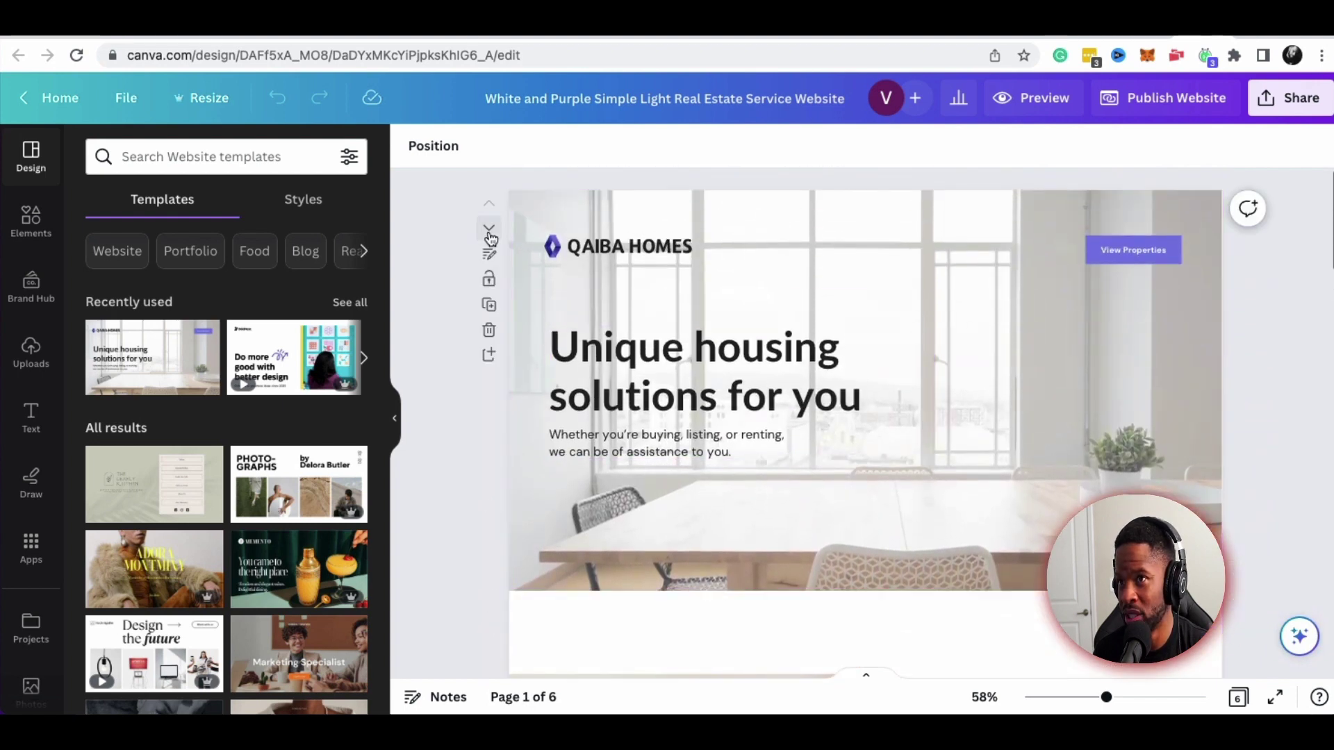
pyautogui.click(364, 251)
pyautogui.click(410, 247)
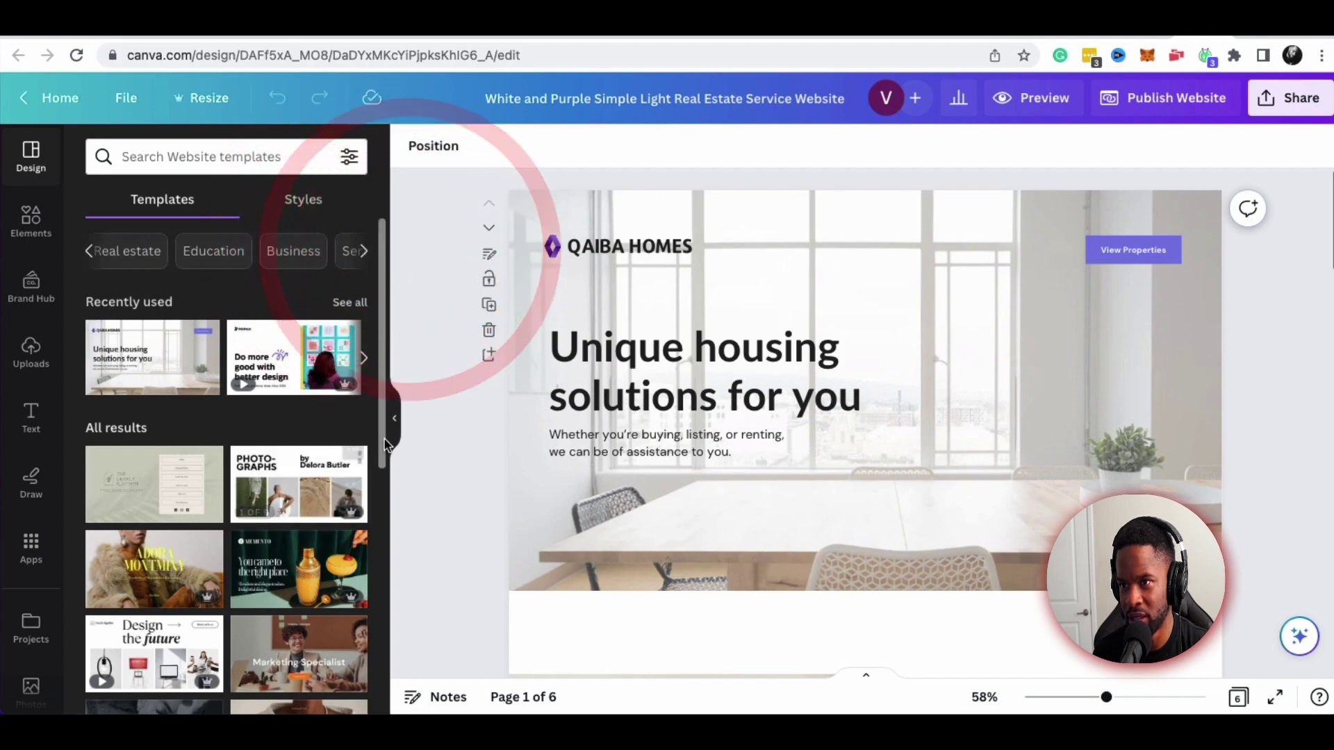
pyautogui.click(394, 417)
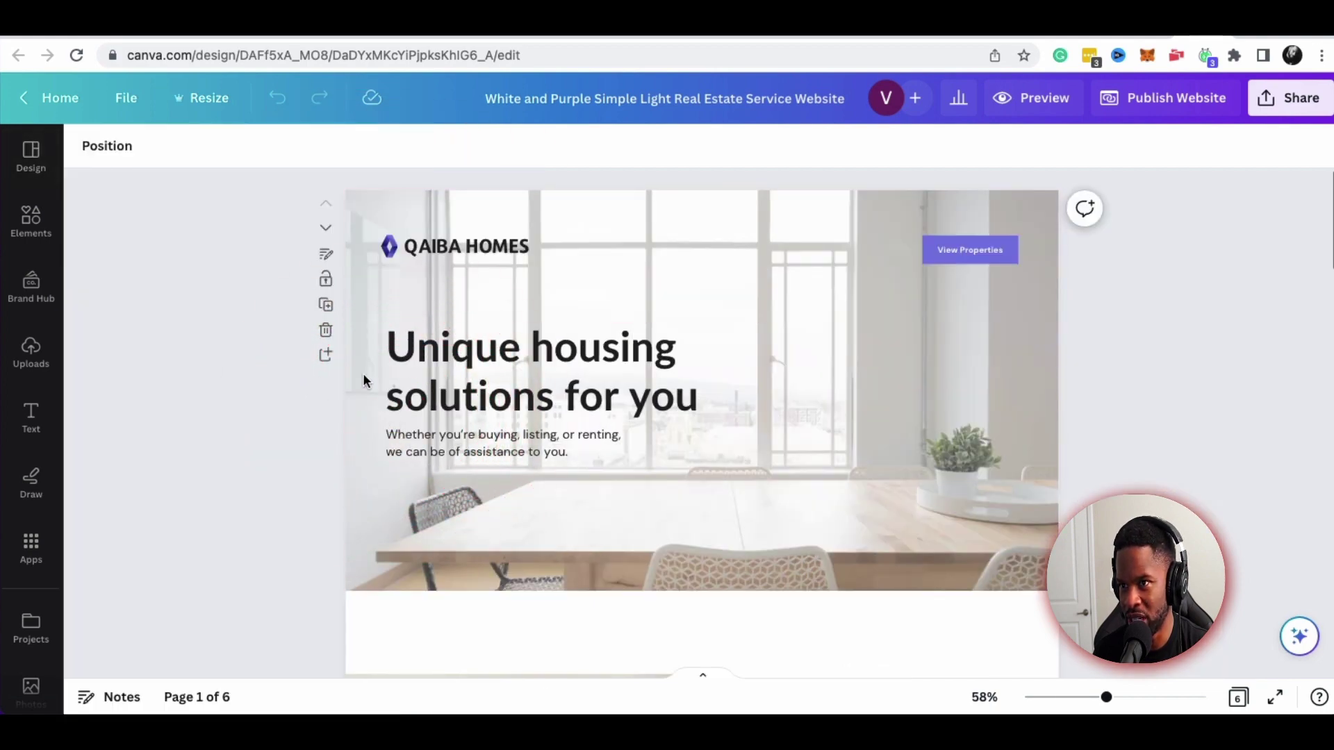
pyautogui.scroll(-12, 467, 366)
pyautogui.scroll(-15, 468, 366)
pyautogui.scroll(20, 480, 362)
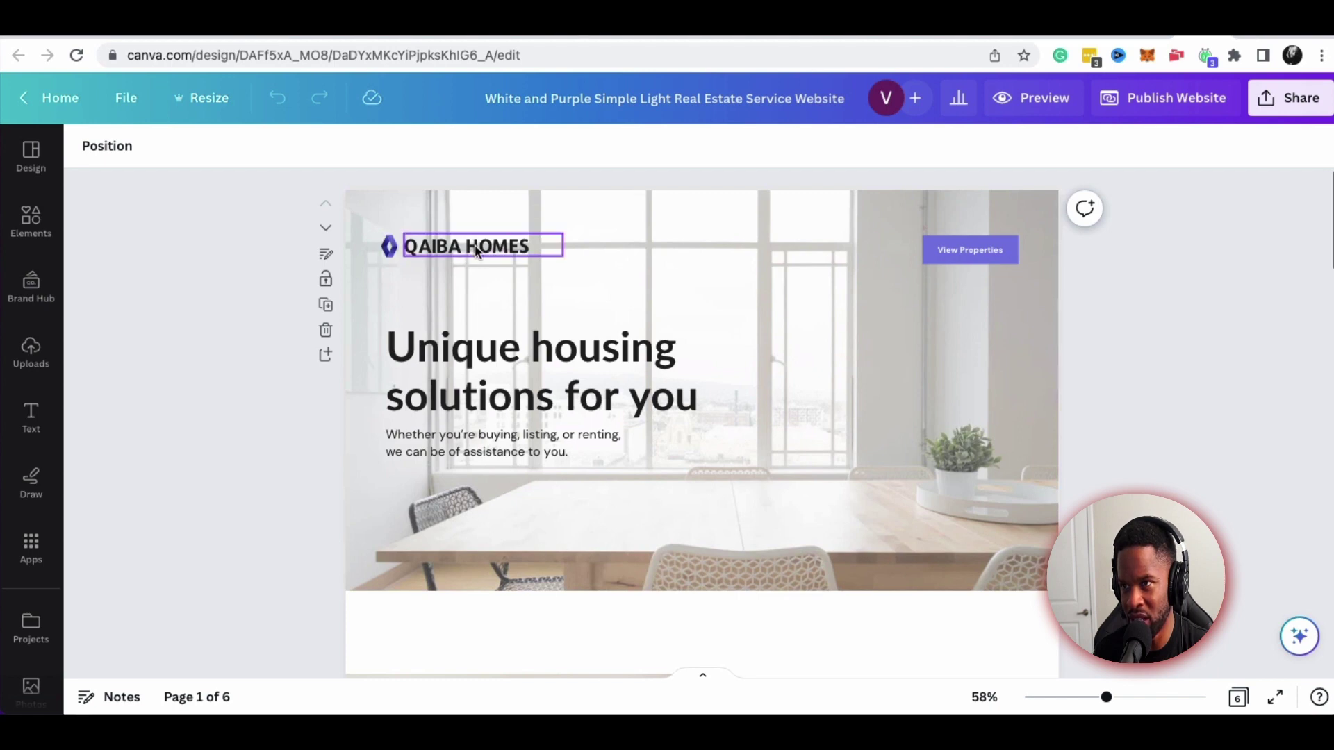
pyautogui.scroll(-5, 581, 448)
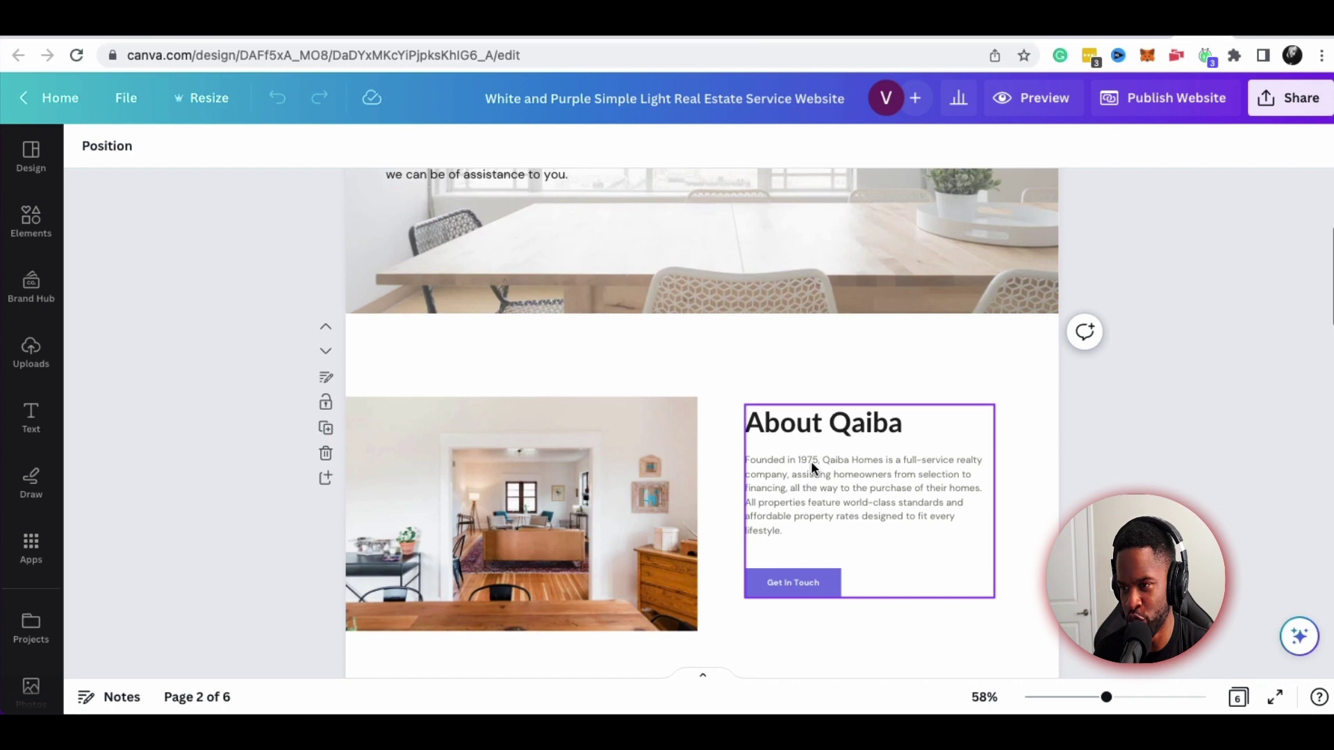
pyautogui.scroll(-2, 811, 460)
pyautogui.scroll(-5, 810, 461)
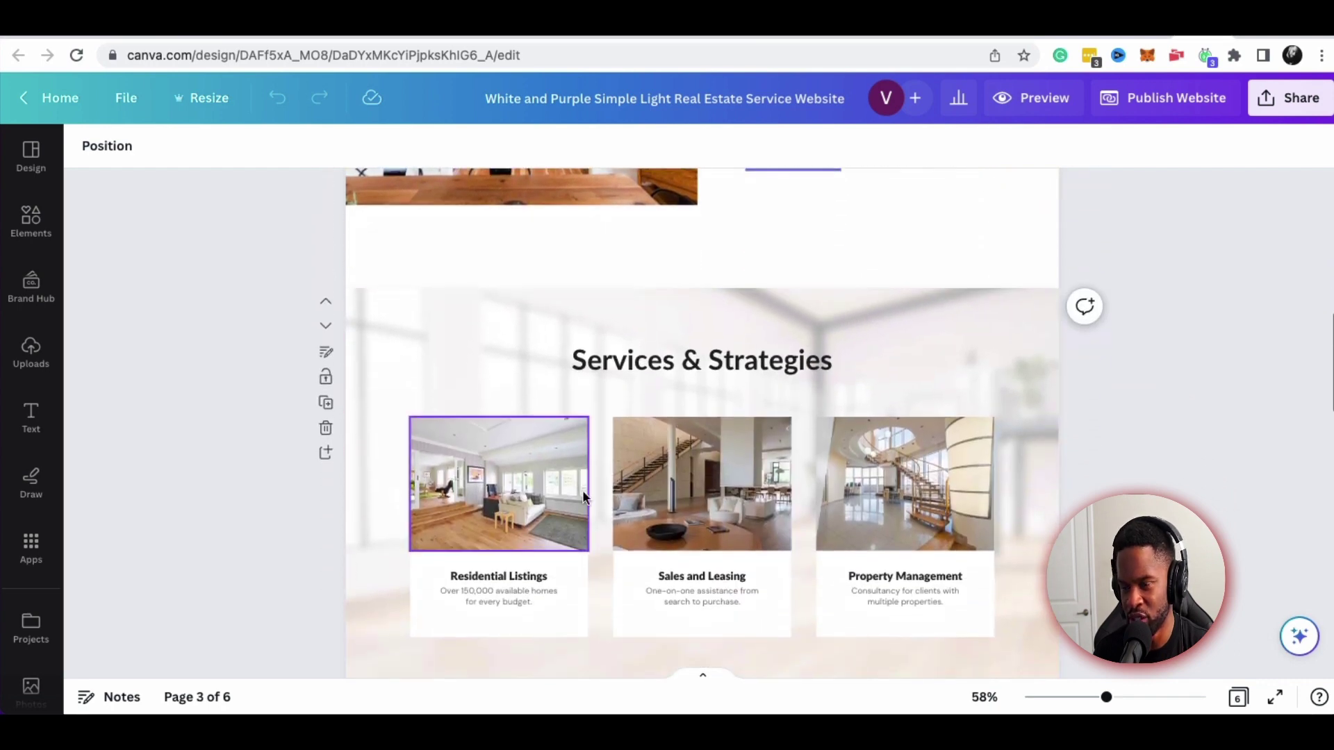
pyautogui.scroll(-8, 420, 469)
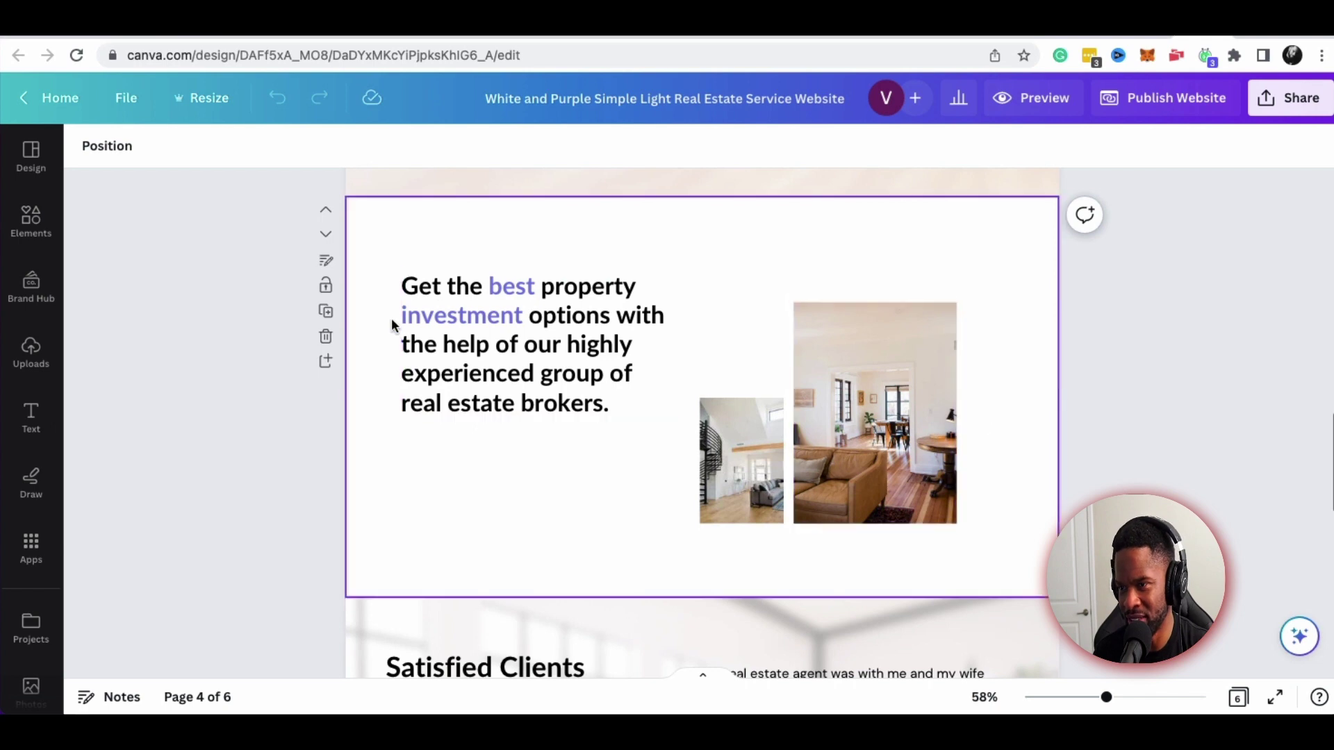
pyautogui.scroll(-5, 659, 399)
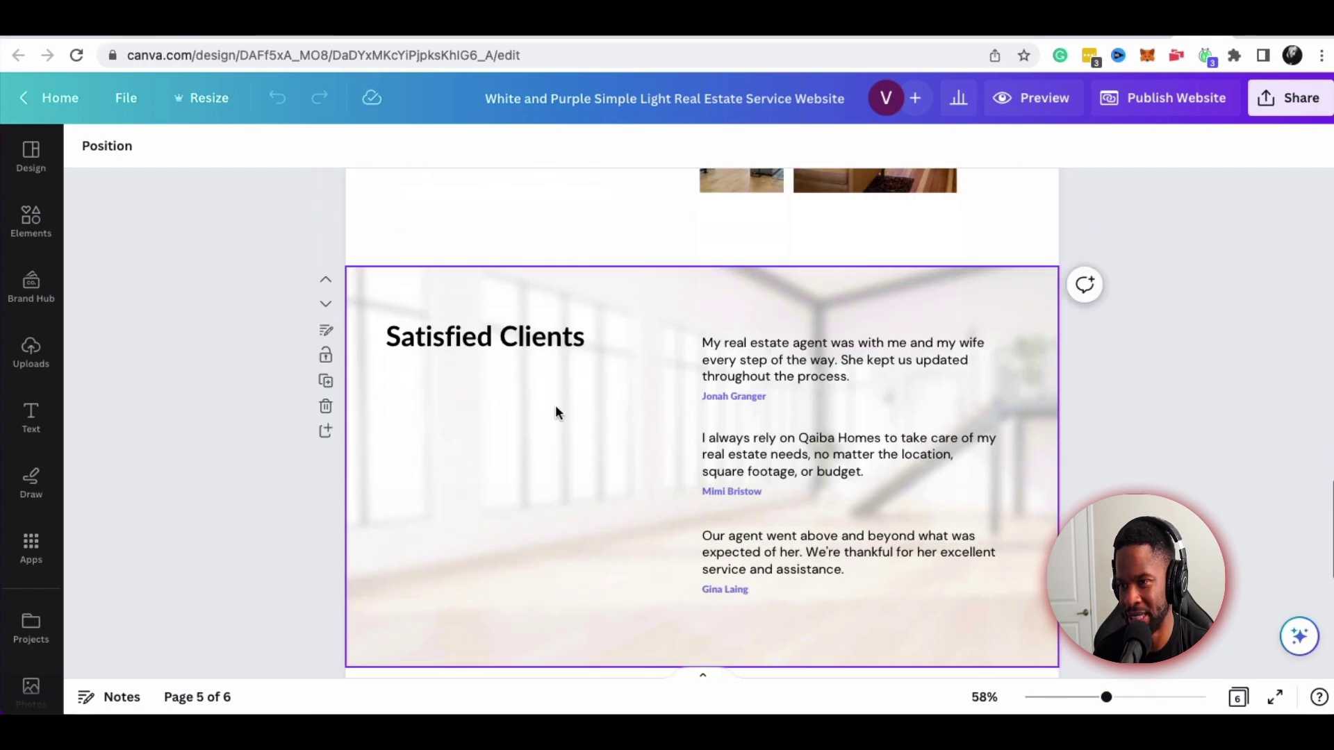
pyautogui.scroll(-6, 840, 378)
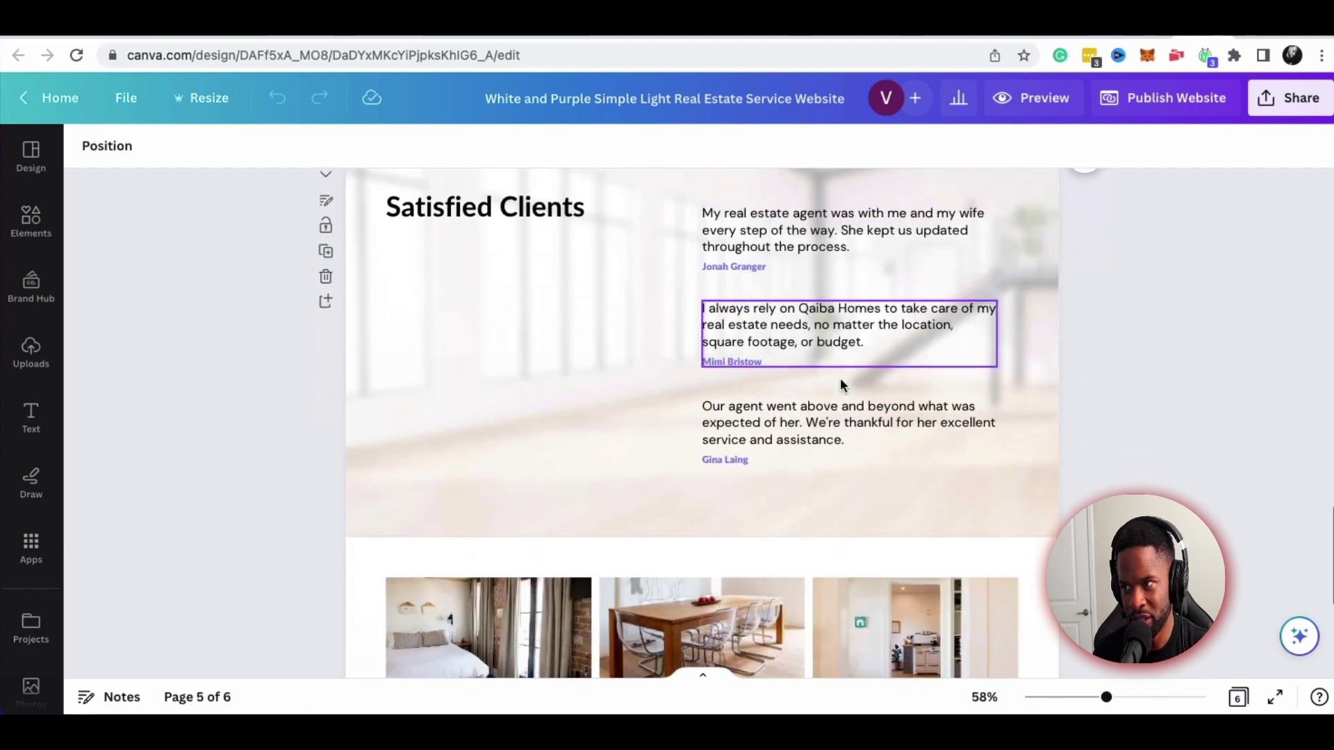
pyautogui.scroll(6, 824, 377)
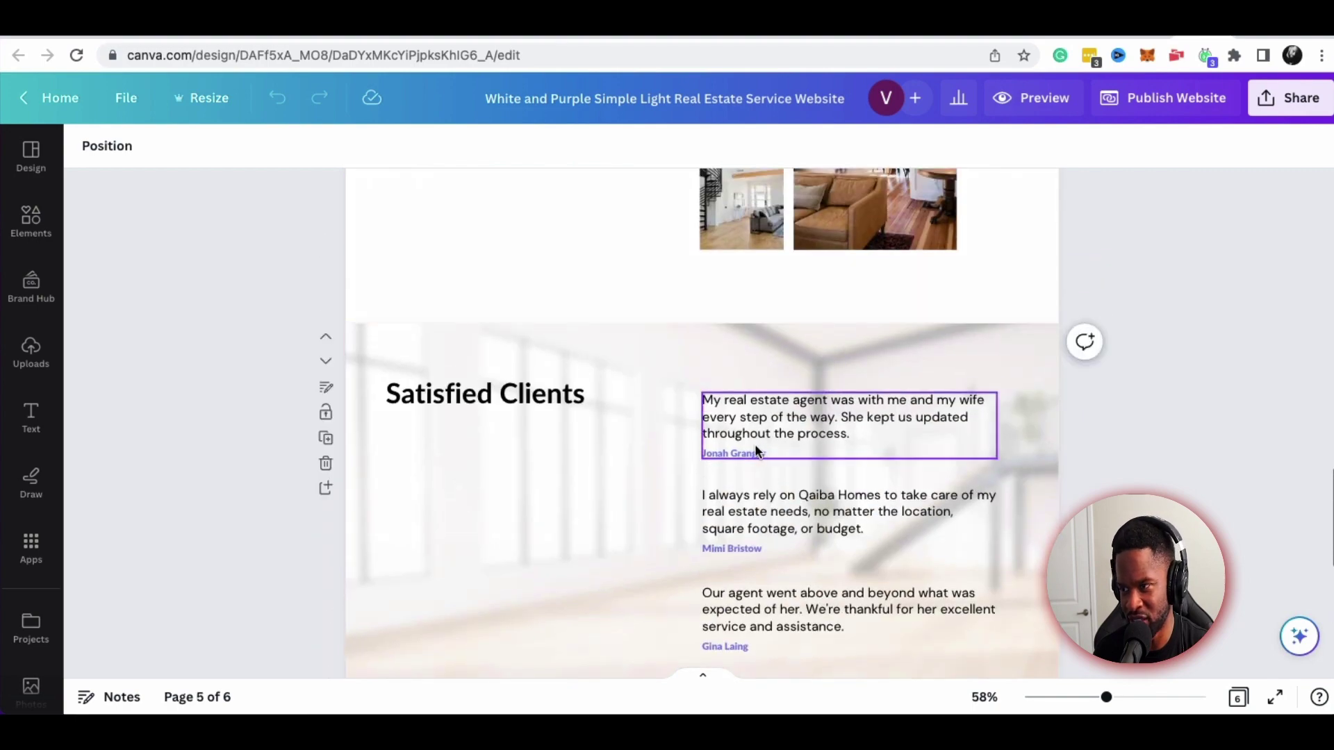
pyautogui.scroll(-8, 756, 460)
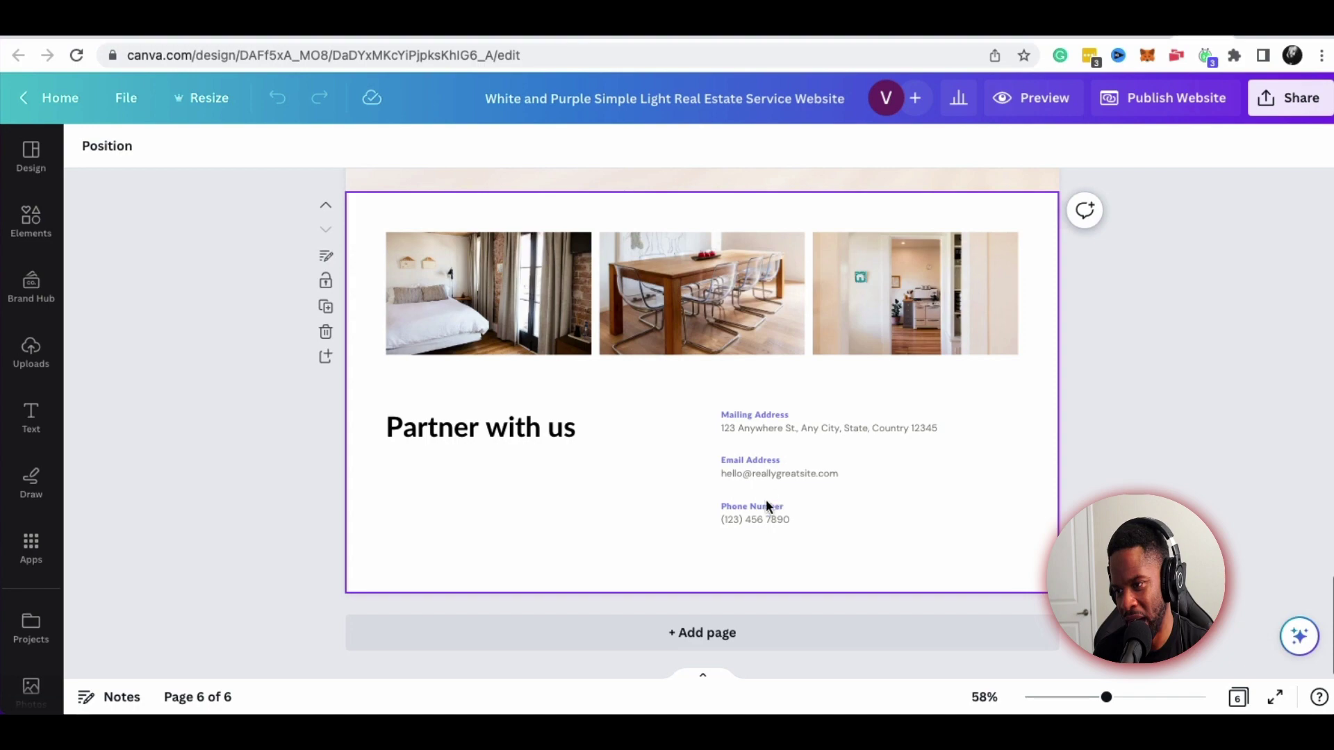
pyautogui.scroll(10, 767, 499)
pyautogui.scroll(20, 767, 497)
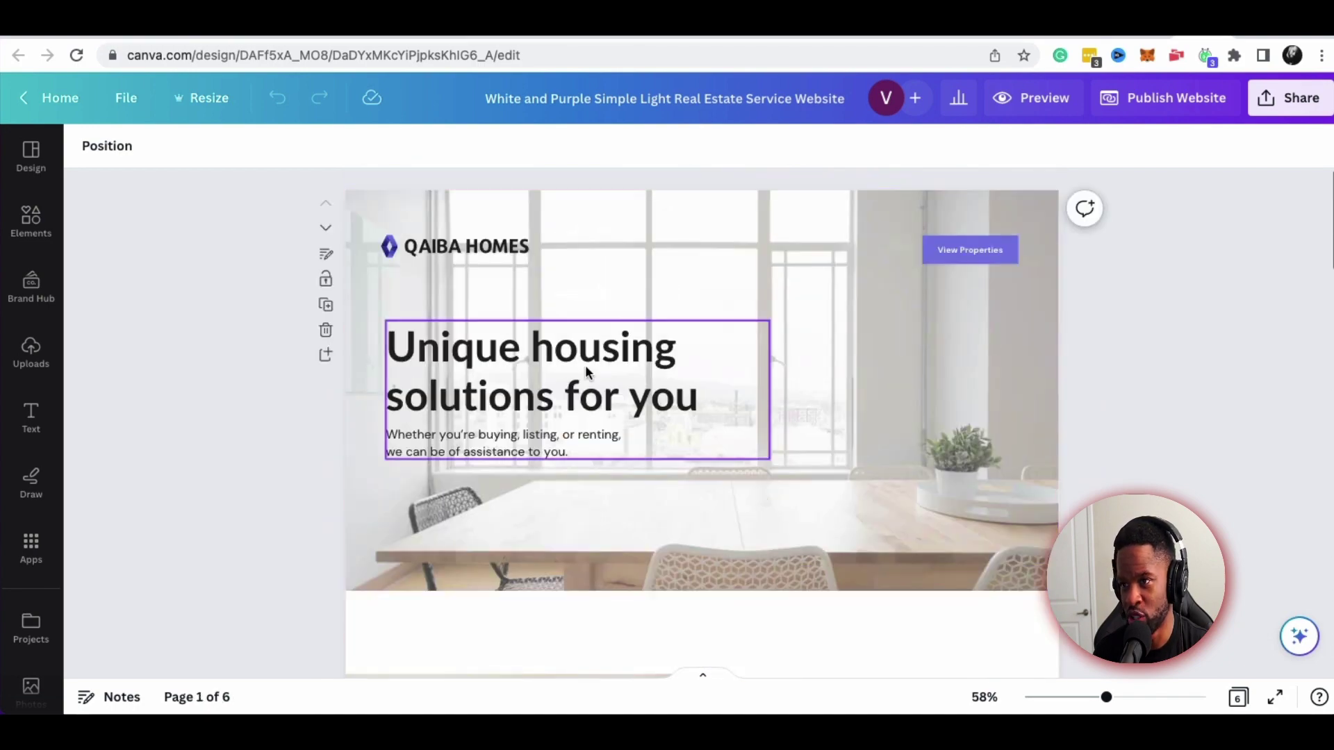
# Replace the hero headline with 'Better Custom Home Designs', fixing a typo in 'Designs'
pyautogui.doubleClick(541, 353)
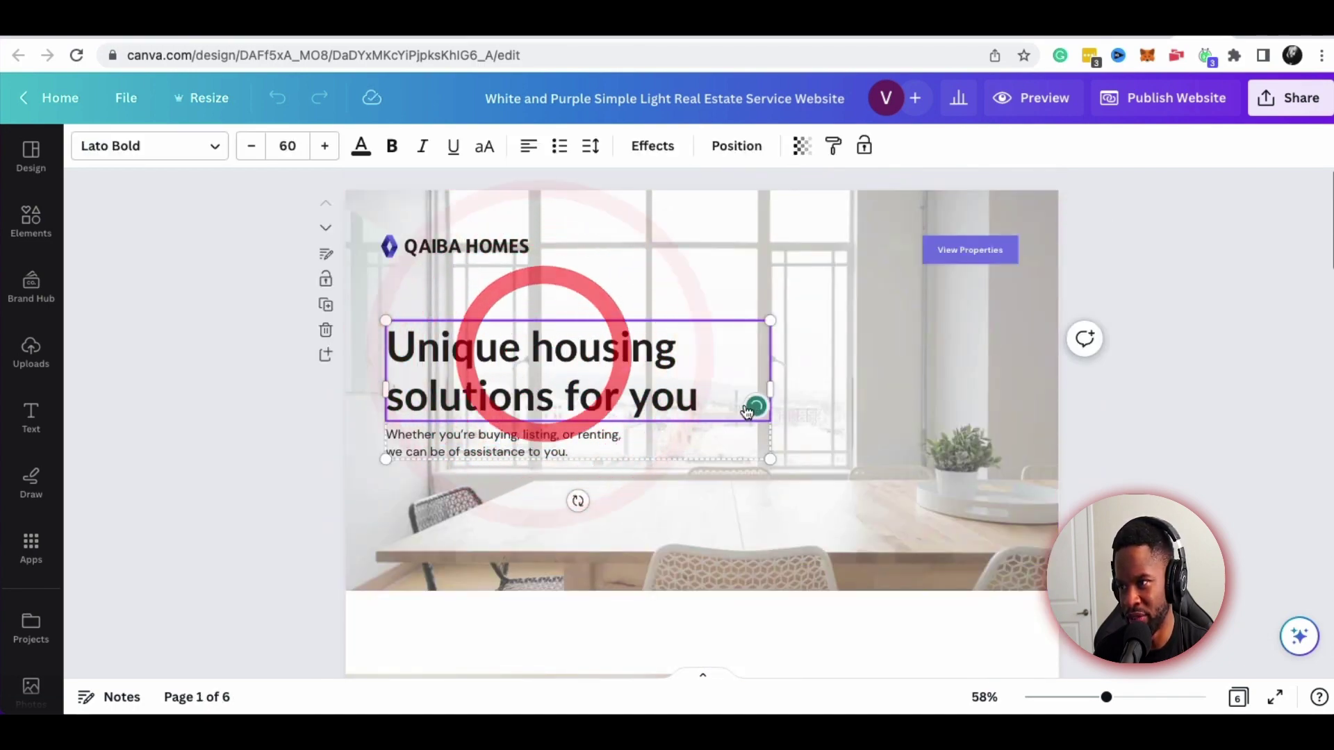
pyautogui.moveTo(700, 397); pyautogui.dragTo(458, 345)
pyautogui.click(370, 345)
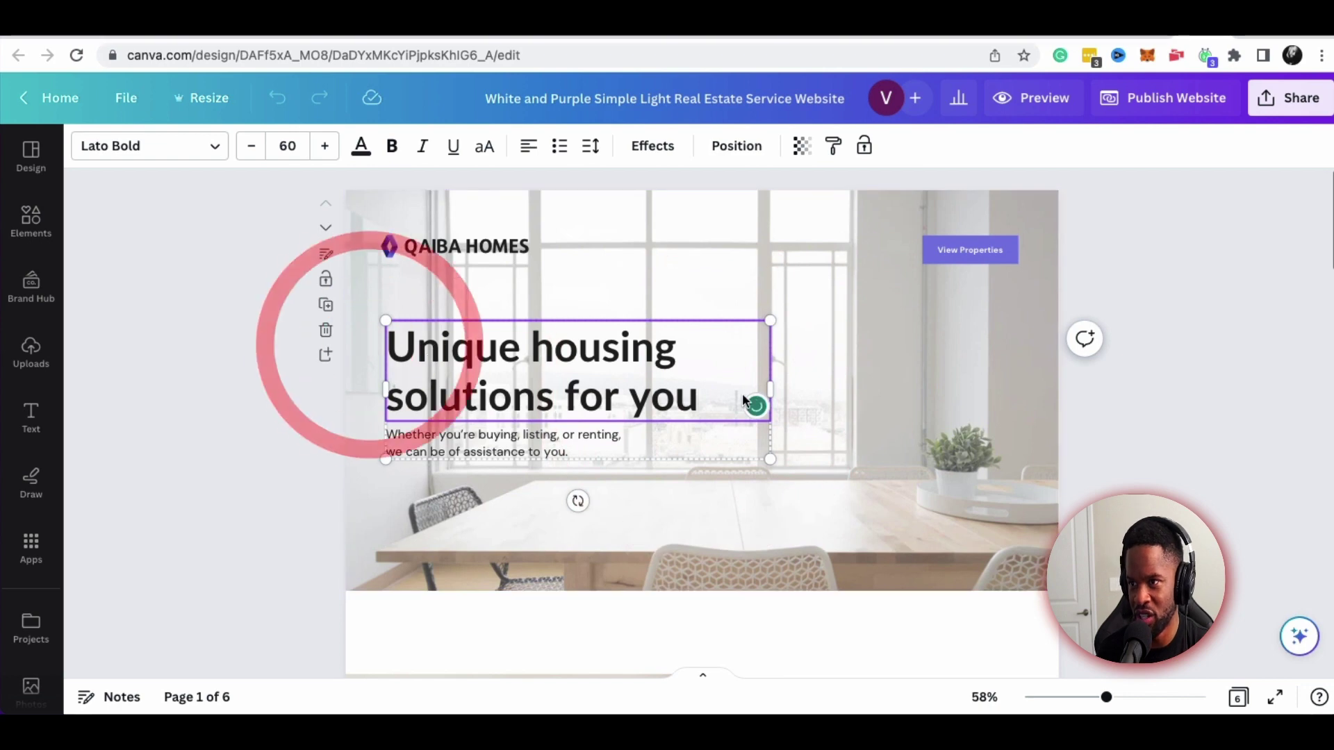
pyautogui.moveTo(709, 394); pyautogui.dragTo(398, 356)
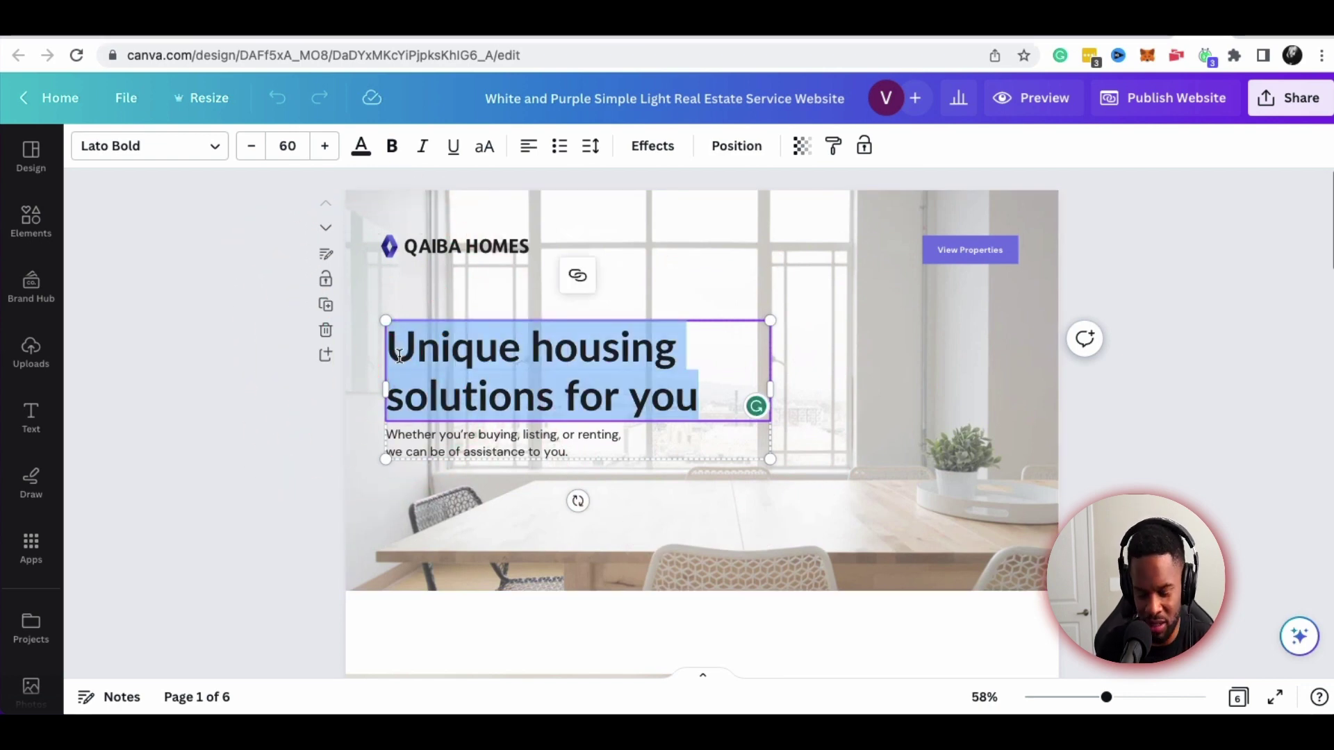
pyautogui.write('Better Custom')
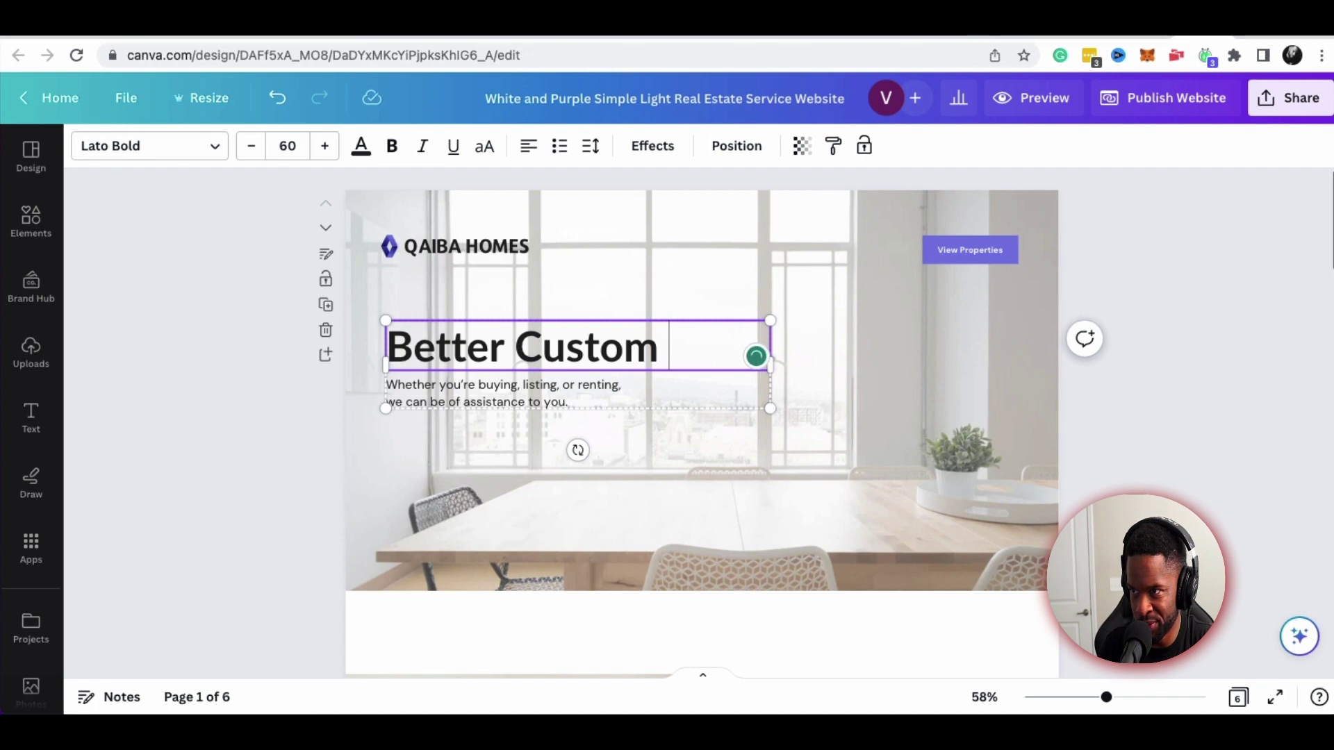
pyautogui.write('es')
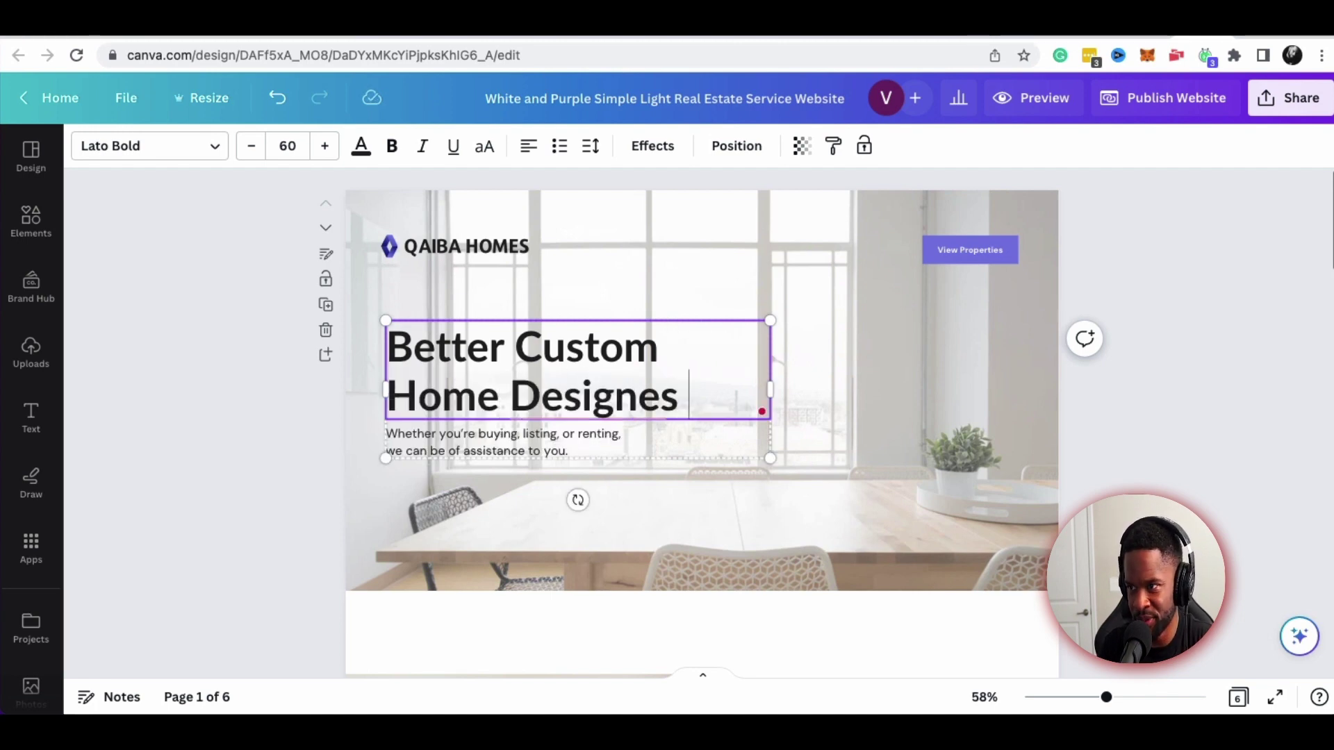
pyautogui.press('BackSpace')
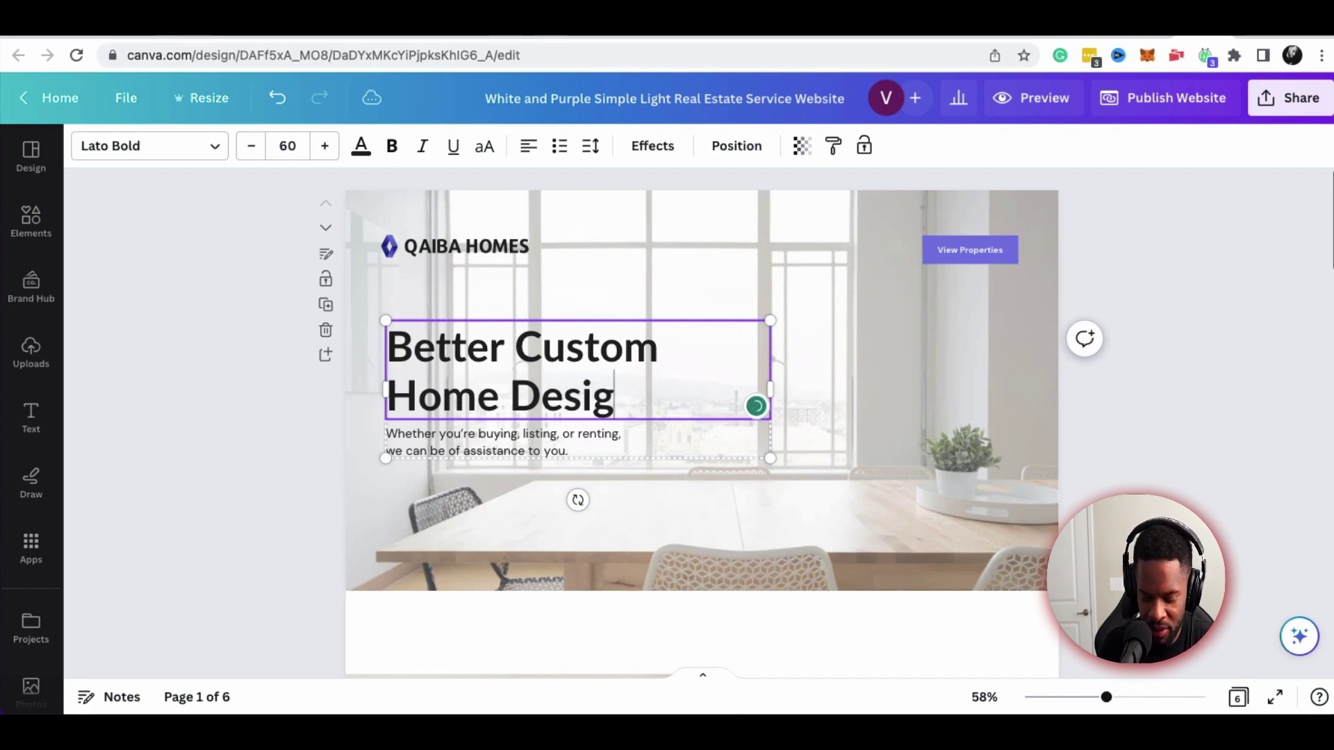
pyautogui.click(574, 260)
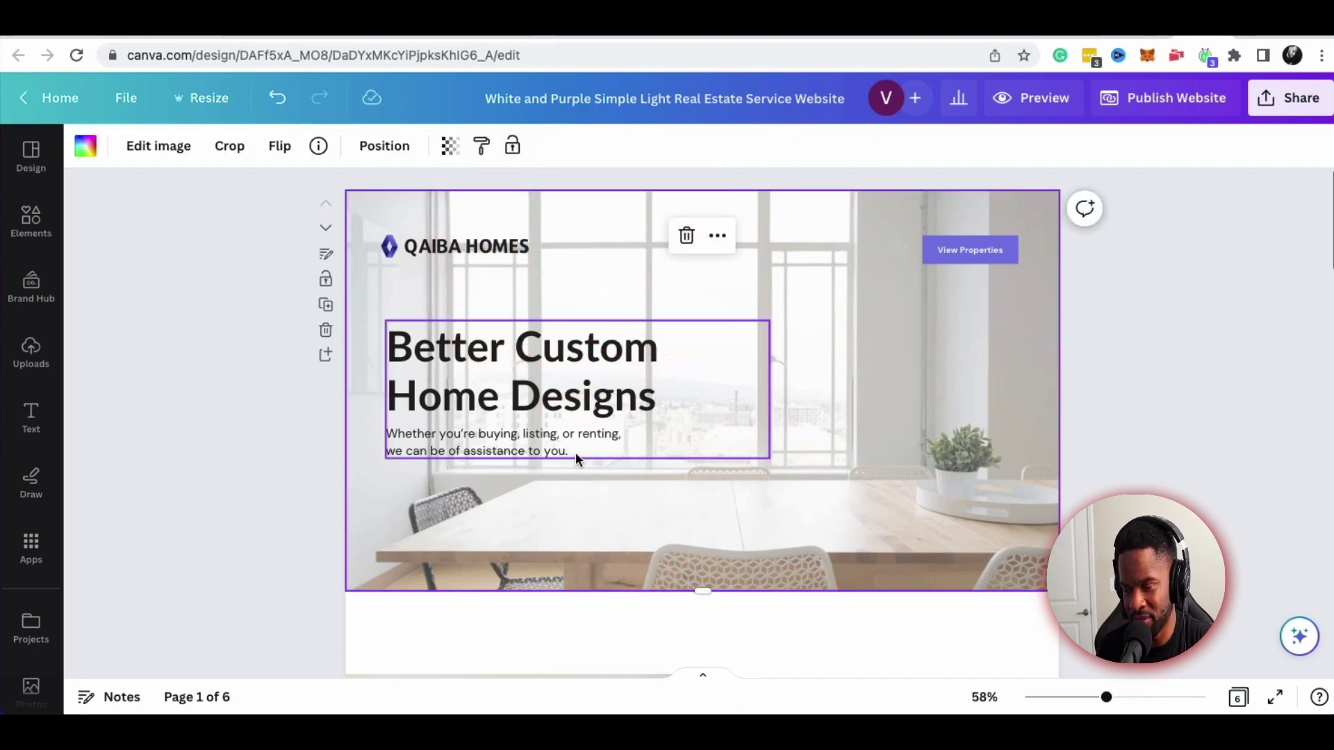
# Change the QAIBA HOMES brand name to 'NEW CITY HOMES'
pyautogui.scroll(-1, 483, 255)
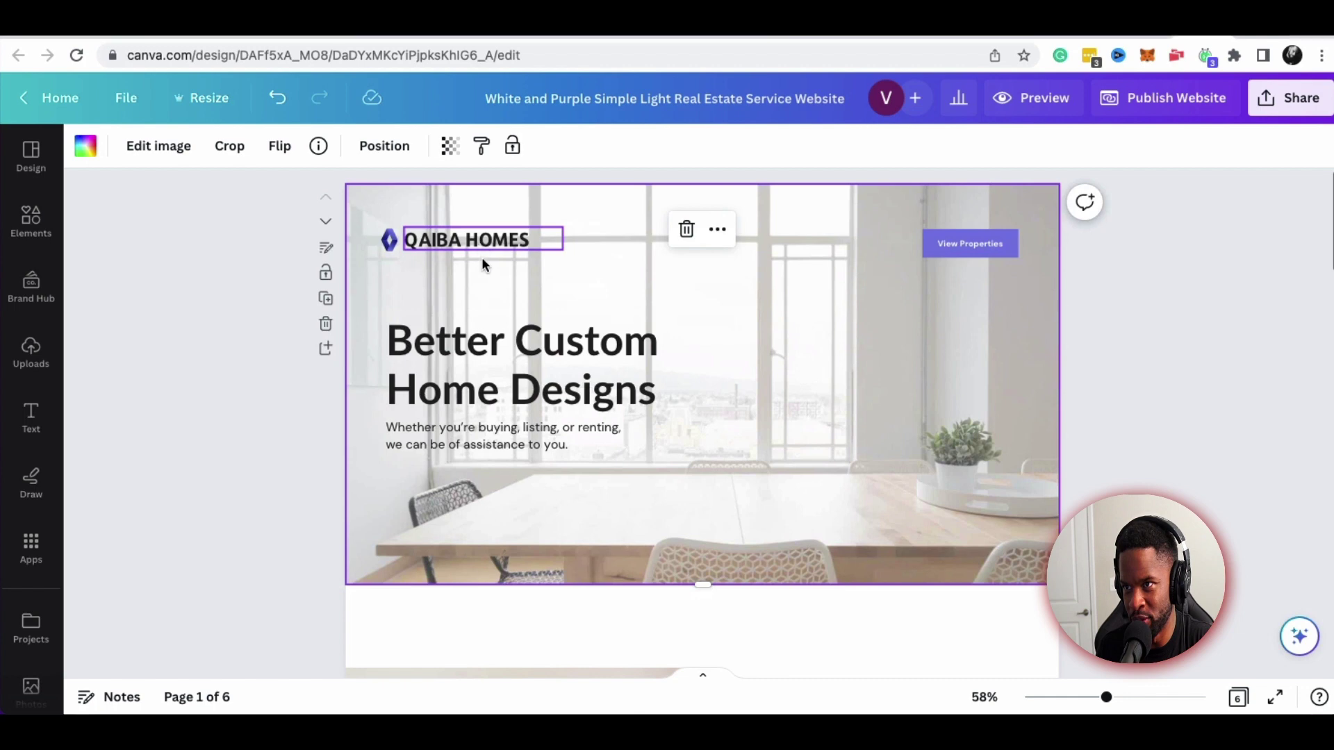
pyautogui.click(495, 243)
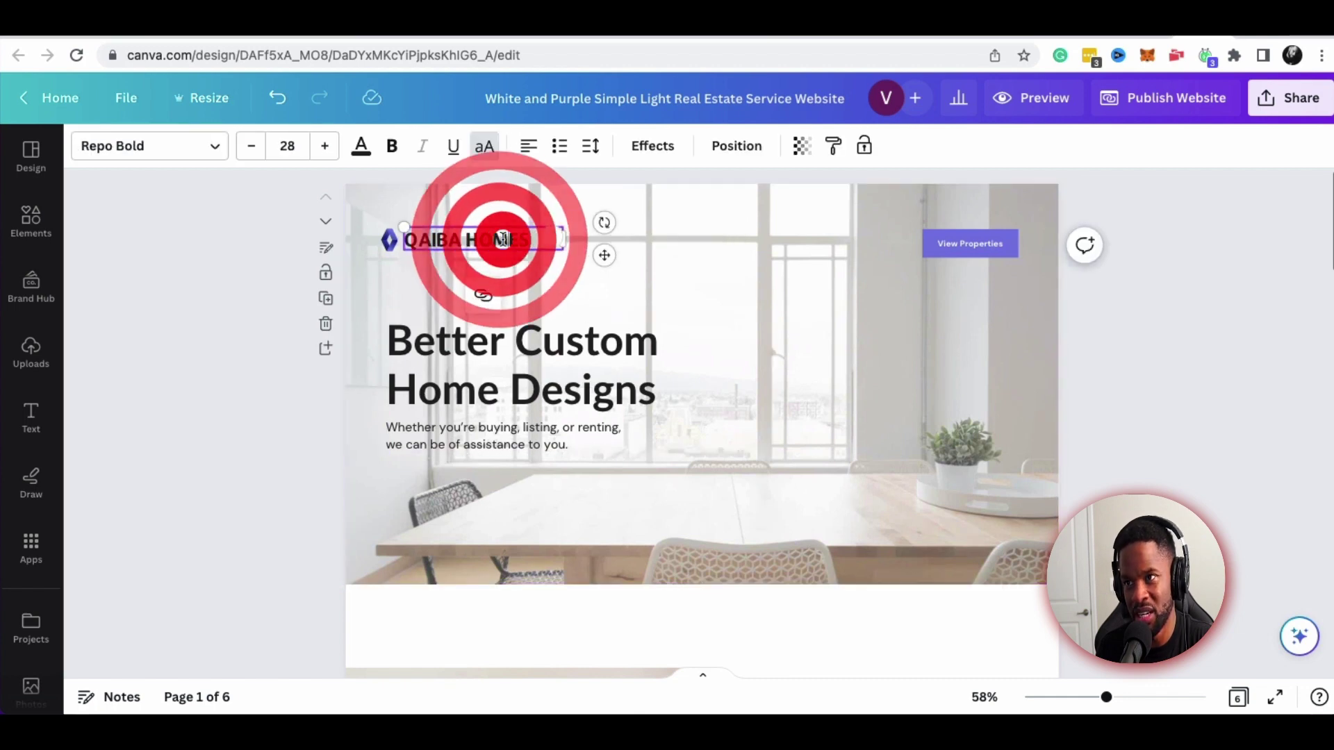
pyautogui.doubleClick(458, 243)
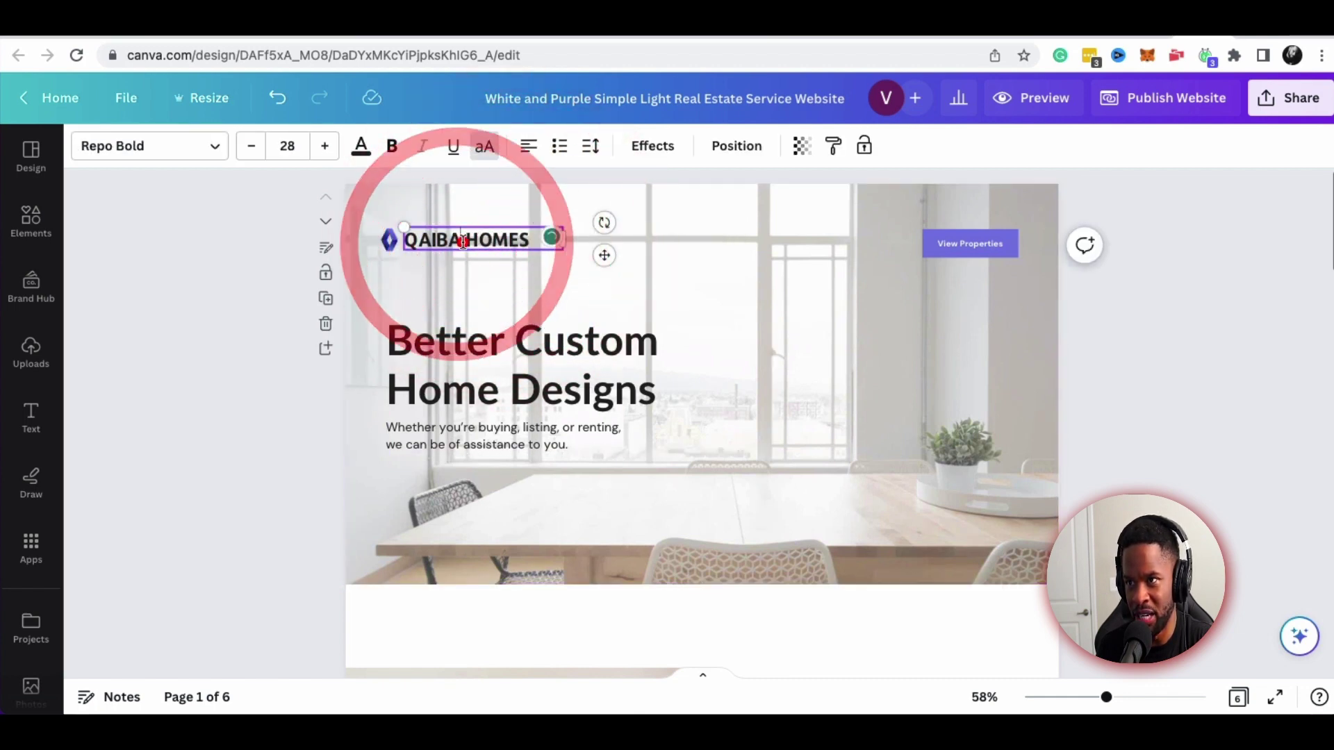
pyautogui.write('B')
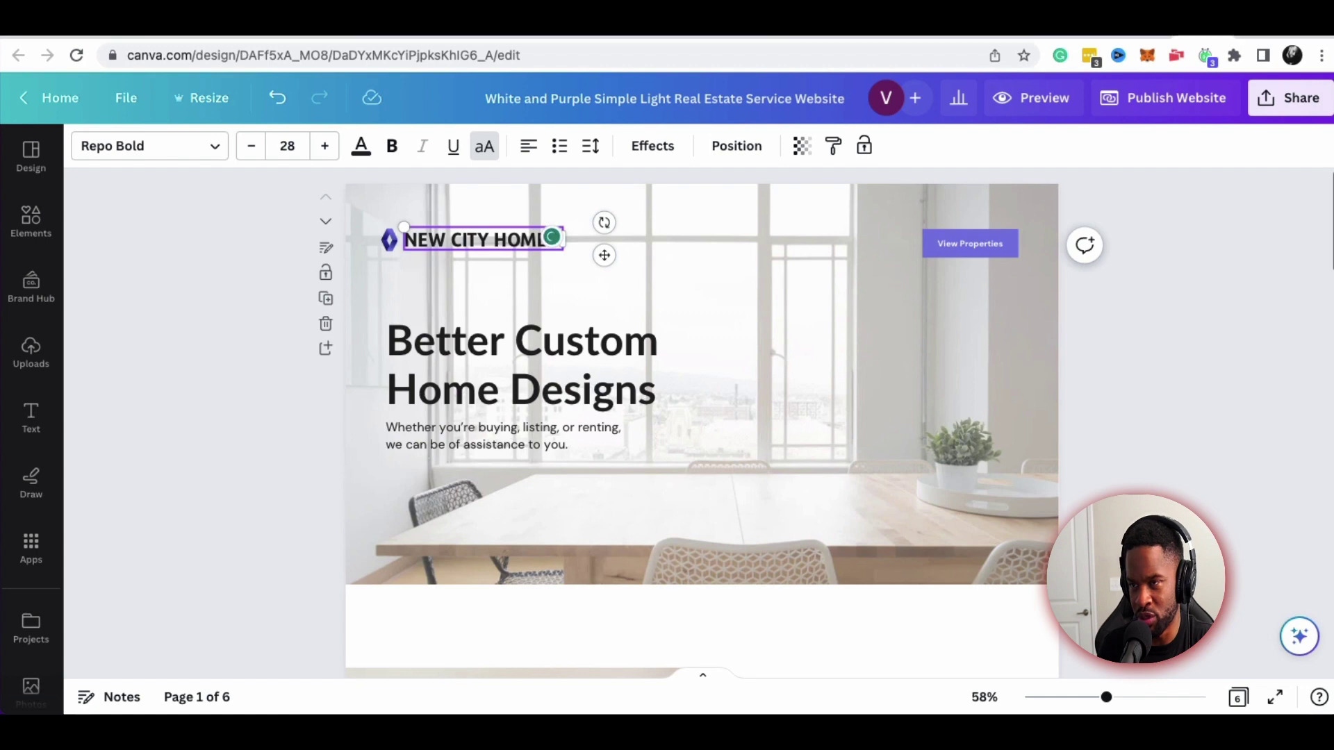
pyautogui.click(716, 243)
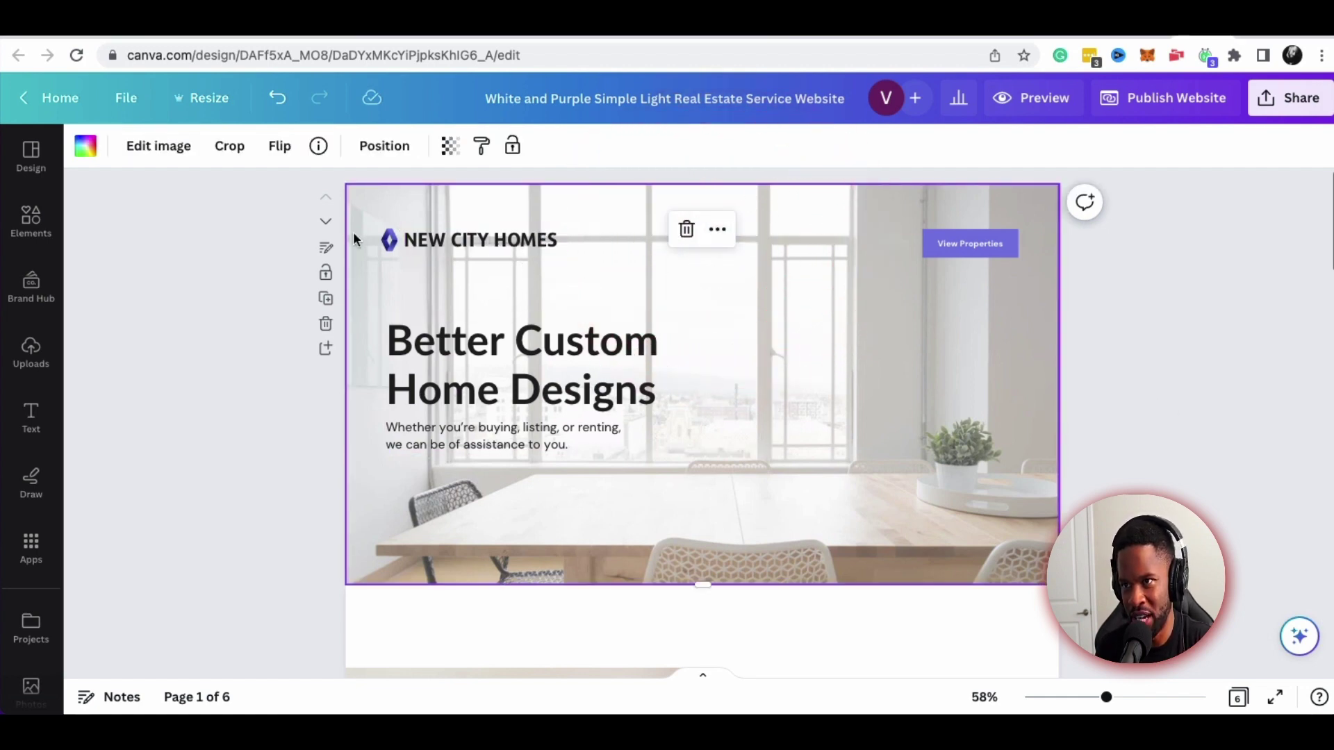
# Delete the diamond logo icon beside the brand name
pyautogui.click(390, 241)
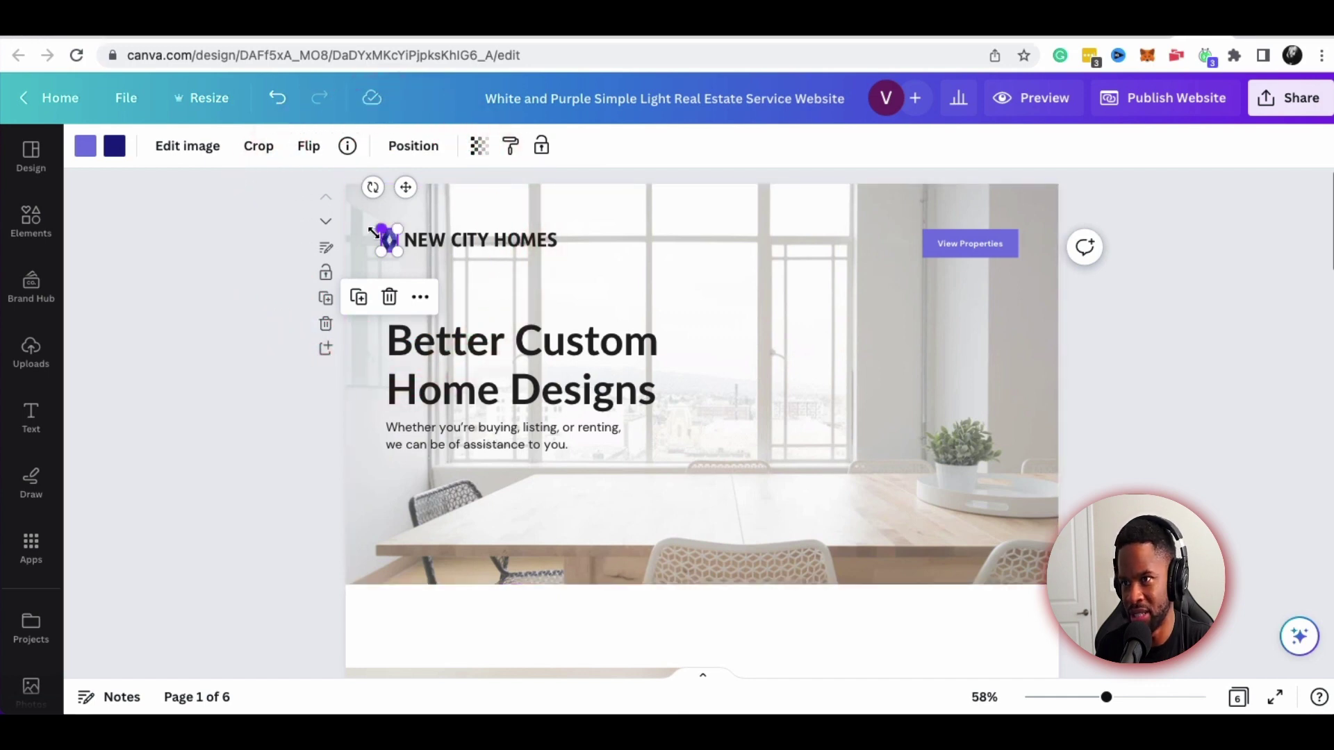
pyautogui.click(390, 297)
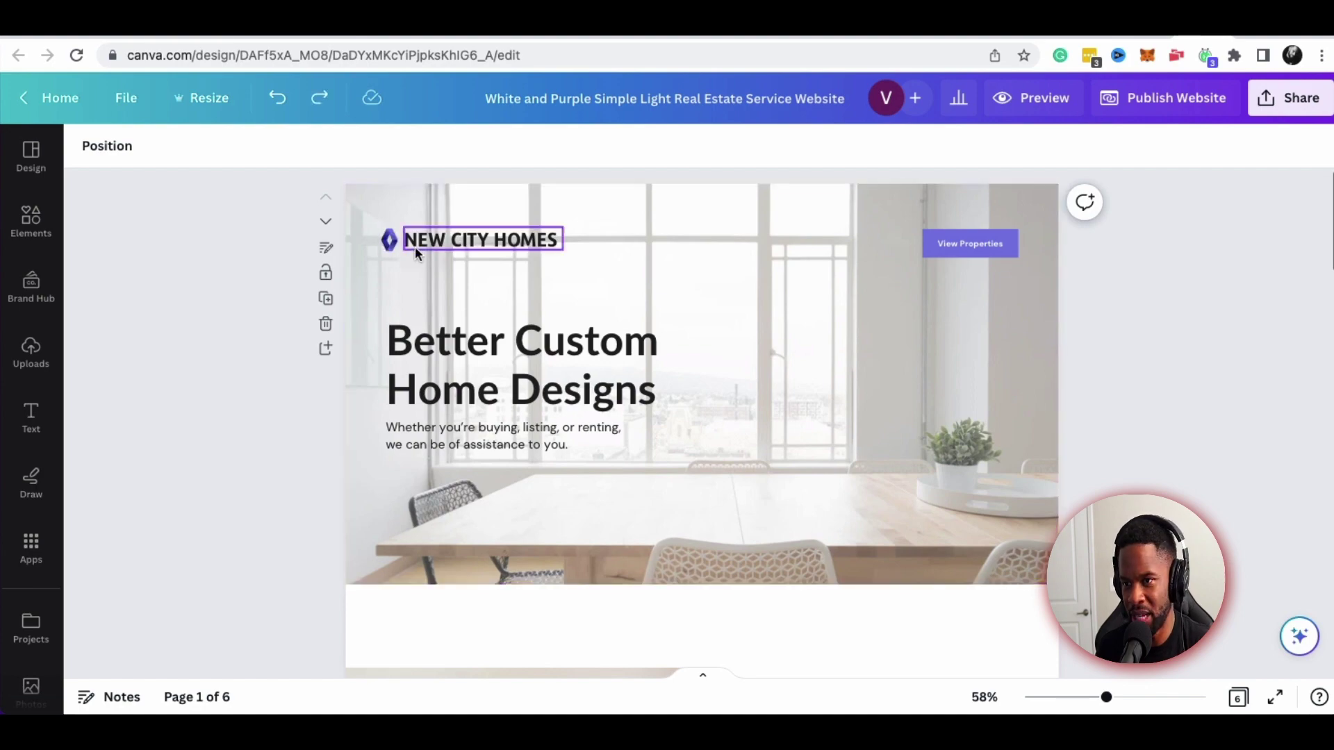
pyautogui.scroll(-3, 584, 295)
pyautogui.scroll(-10, 582, 289)
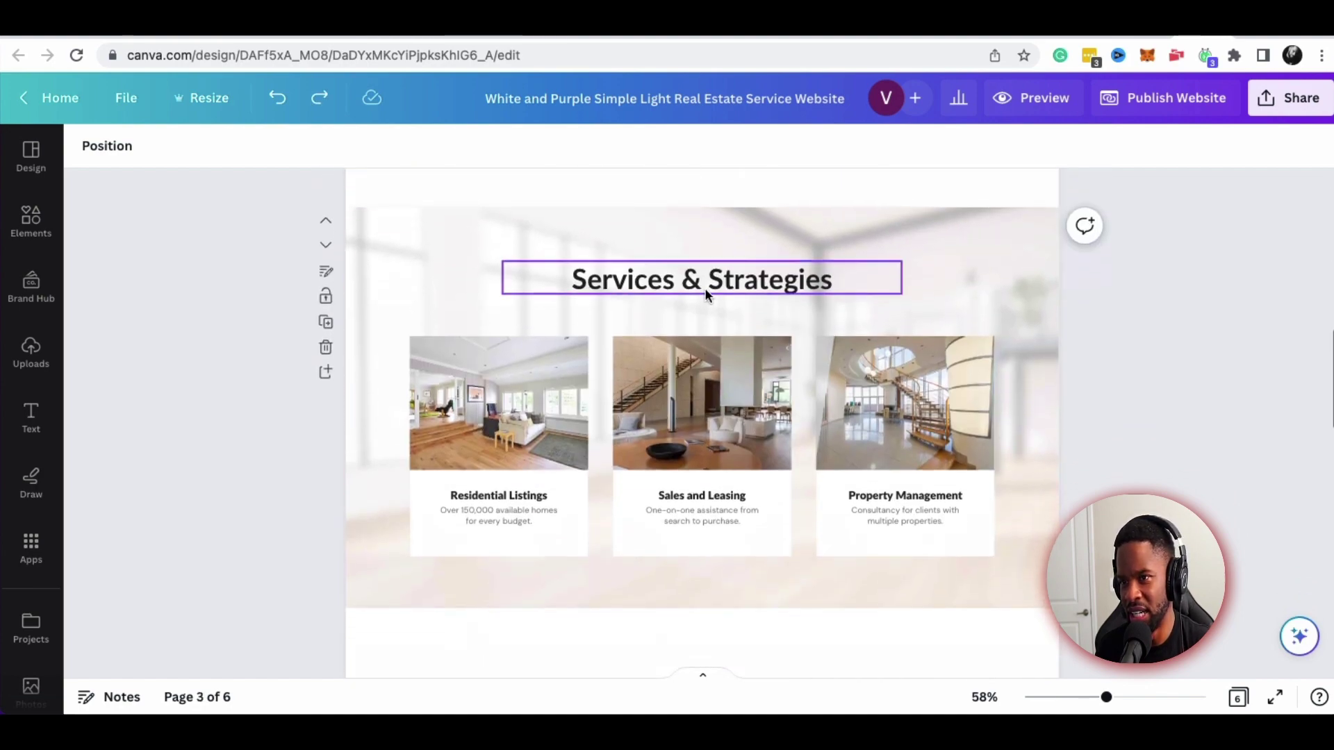
pyautogui.click(508, 383)
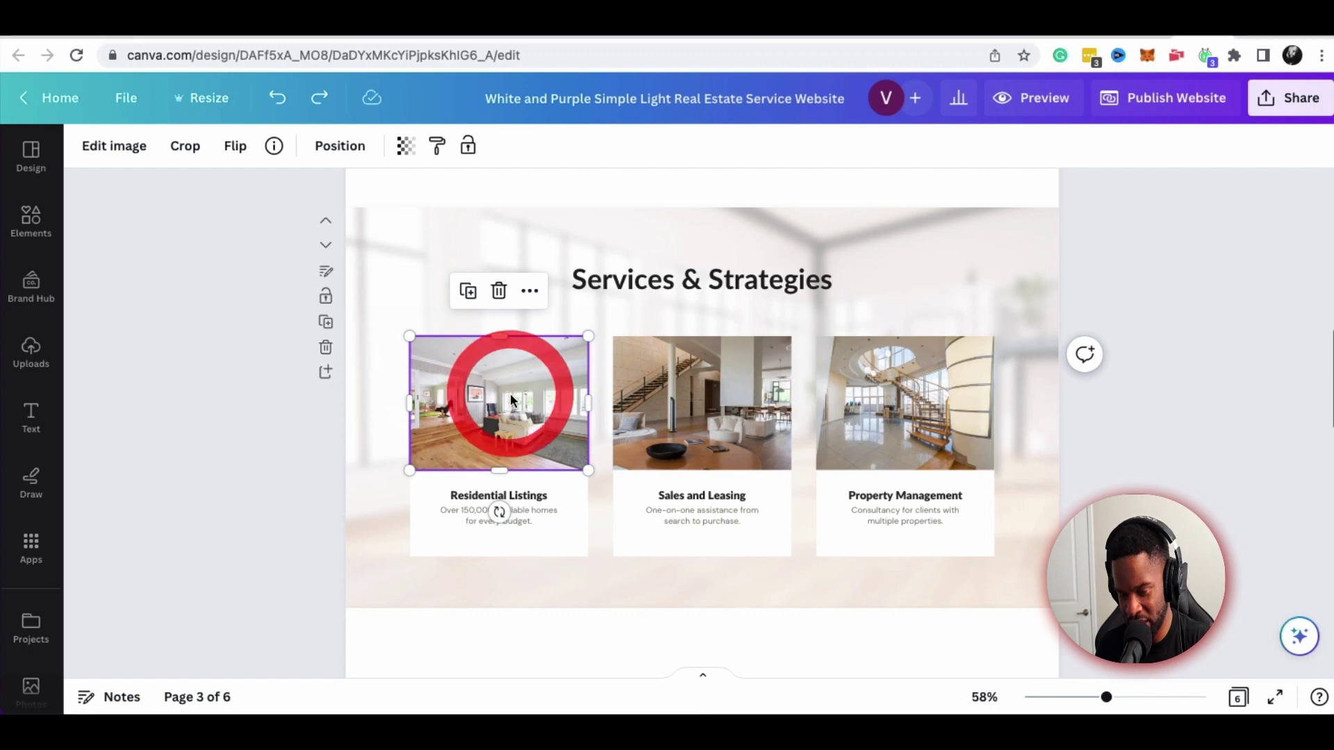
pyautogui.press('Delete')
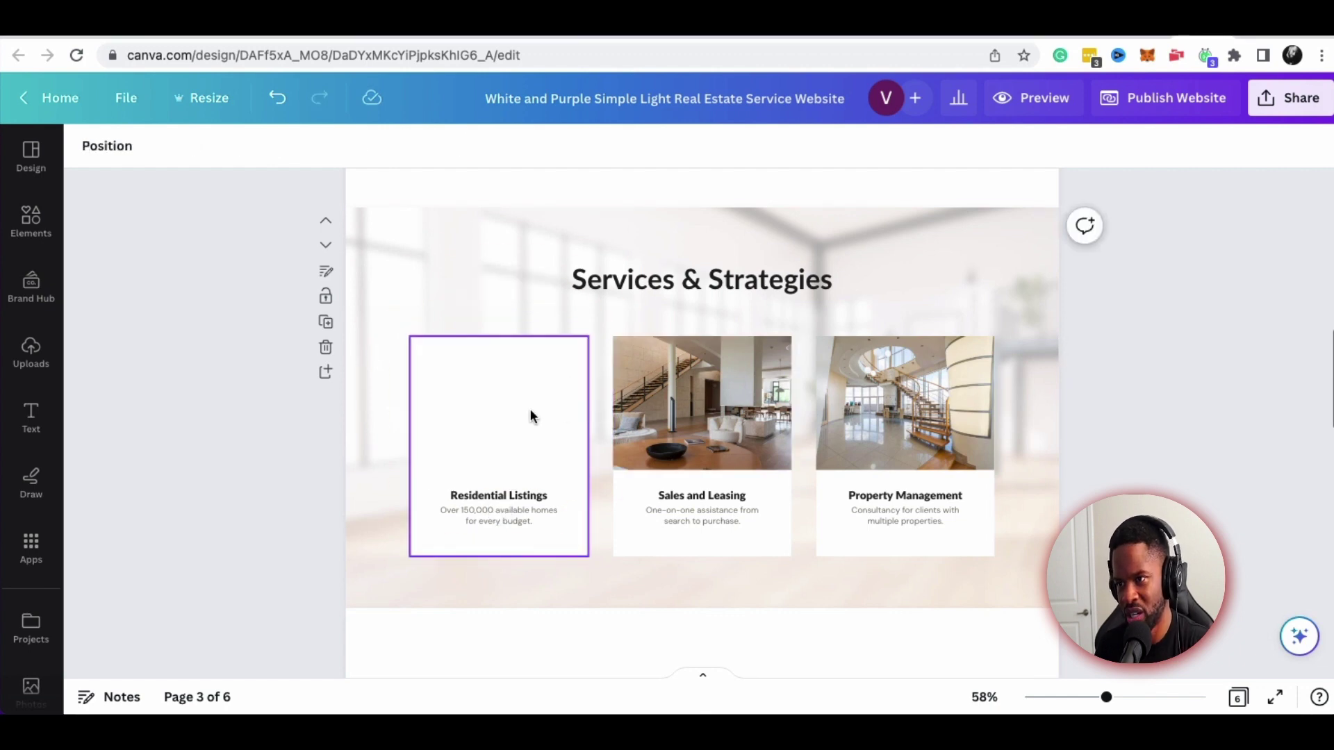
pyautogui.hotkey('ctrl', 'z')
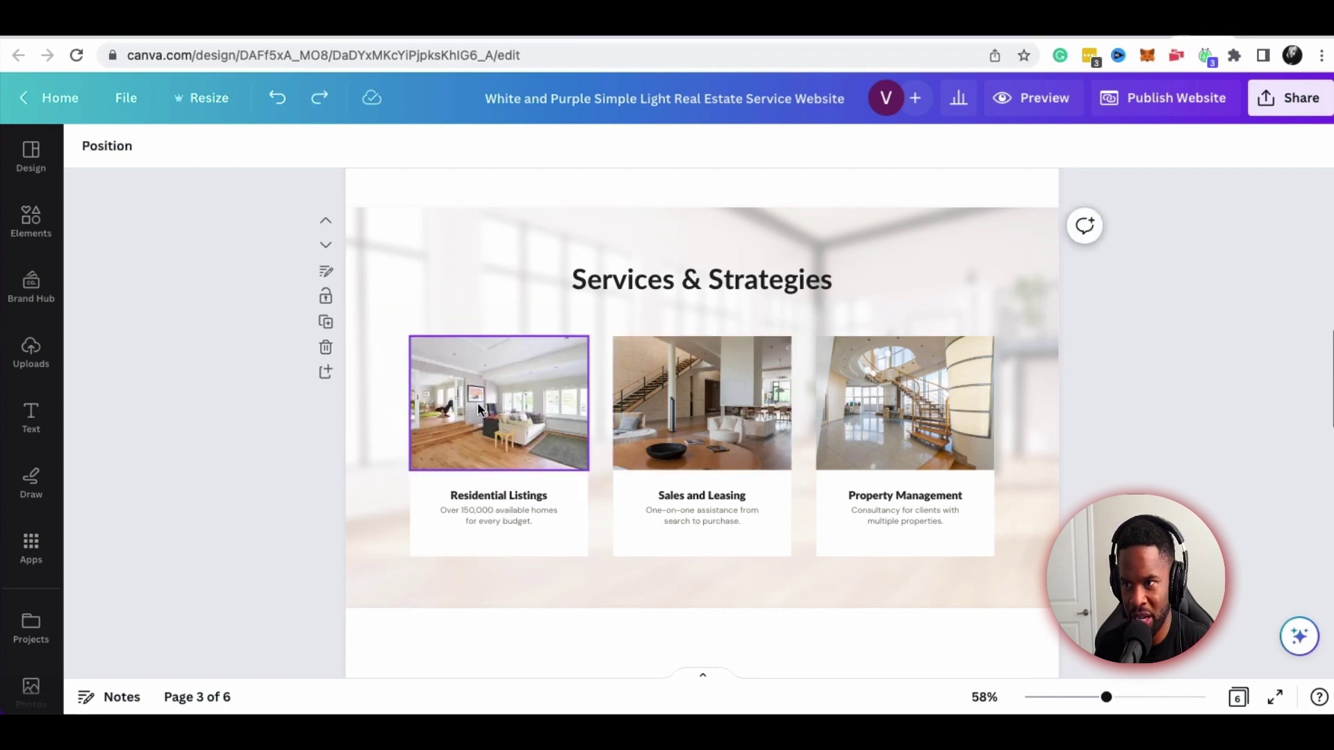
pyautogui.click(31, 354)
pyautogui.moveTo(299, 382); pyautogui.dragTo(682, 405)
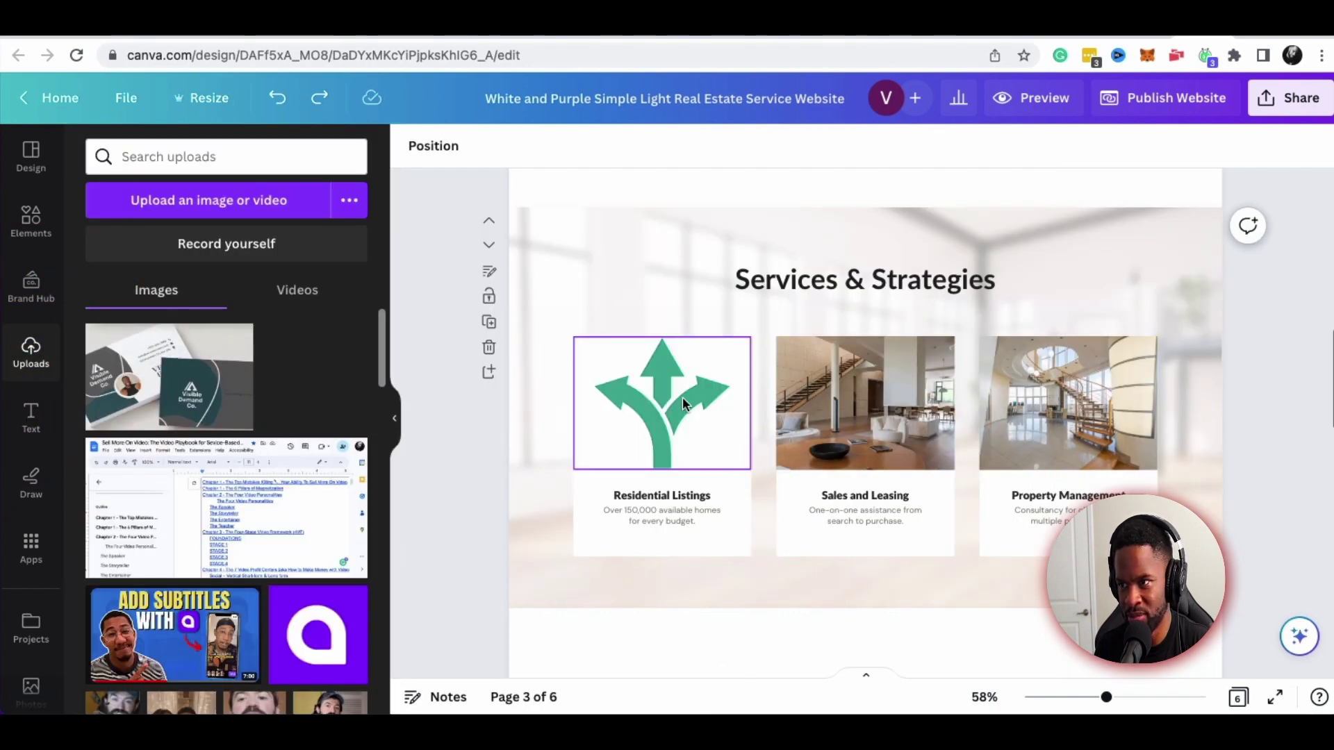
pyautogui.click(806, 397)
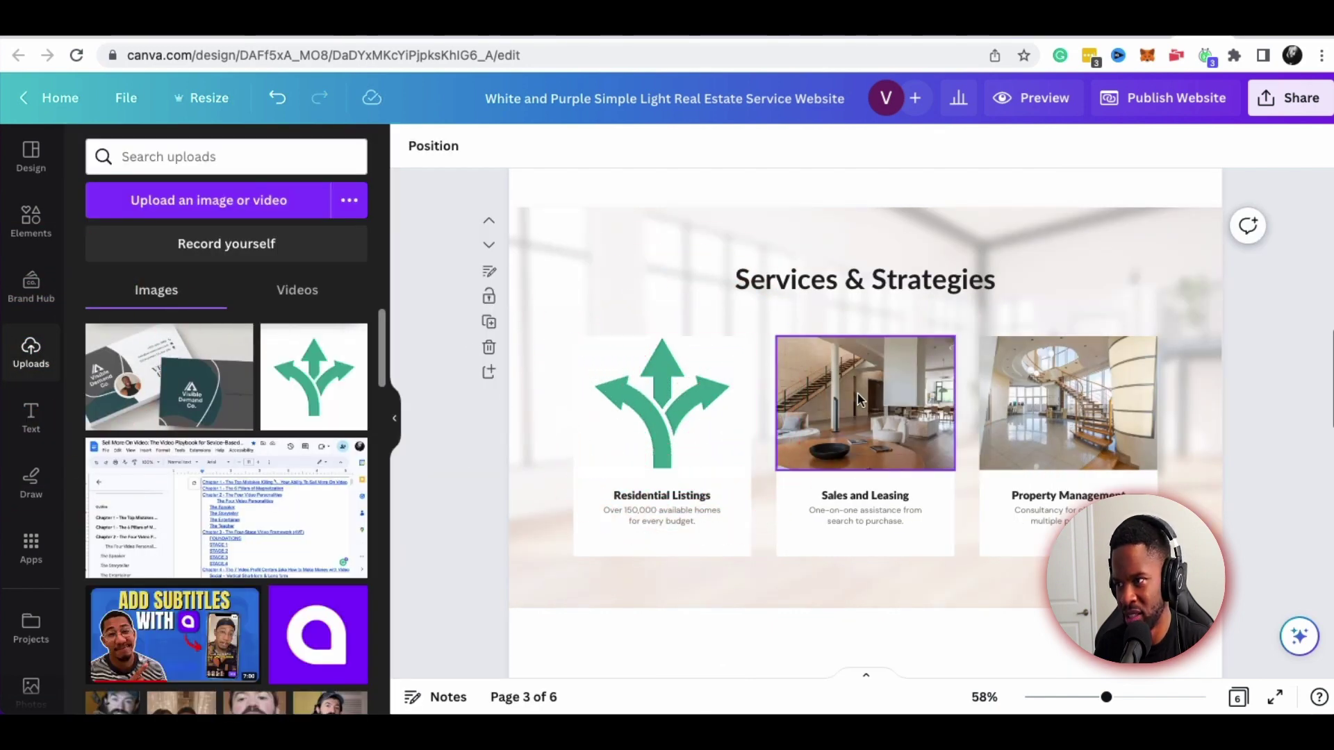
pyautogui.moveTo(313, 376); pyautogui.dragTo(781, 383)
pyautogui.hotkey('ctrl', 'z')
pyautogui.hotkey('ctrl', 'z')
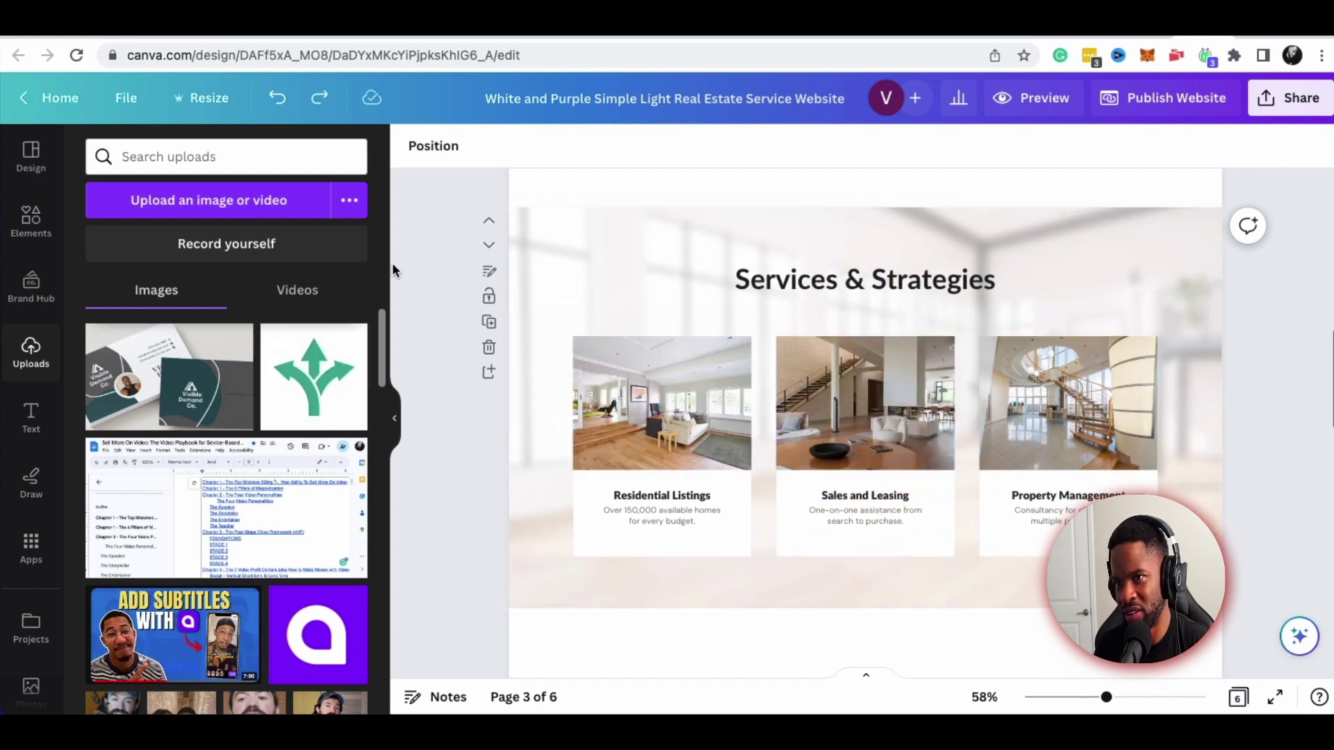
pyautogui.click(394, 422)
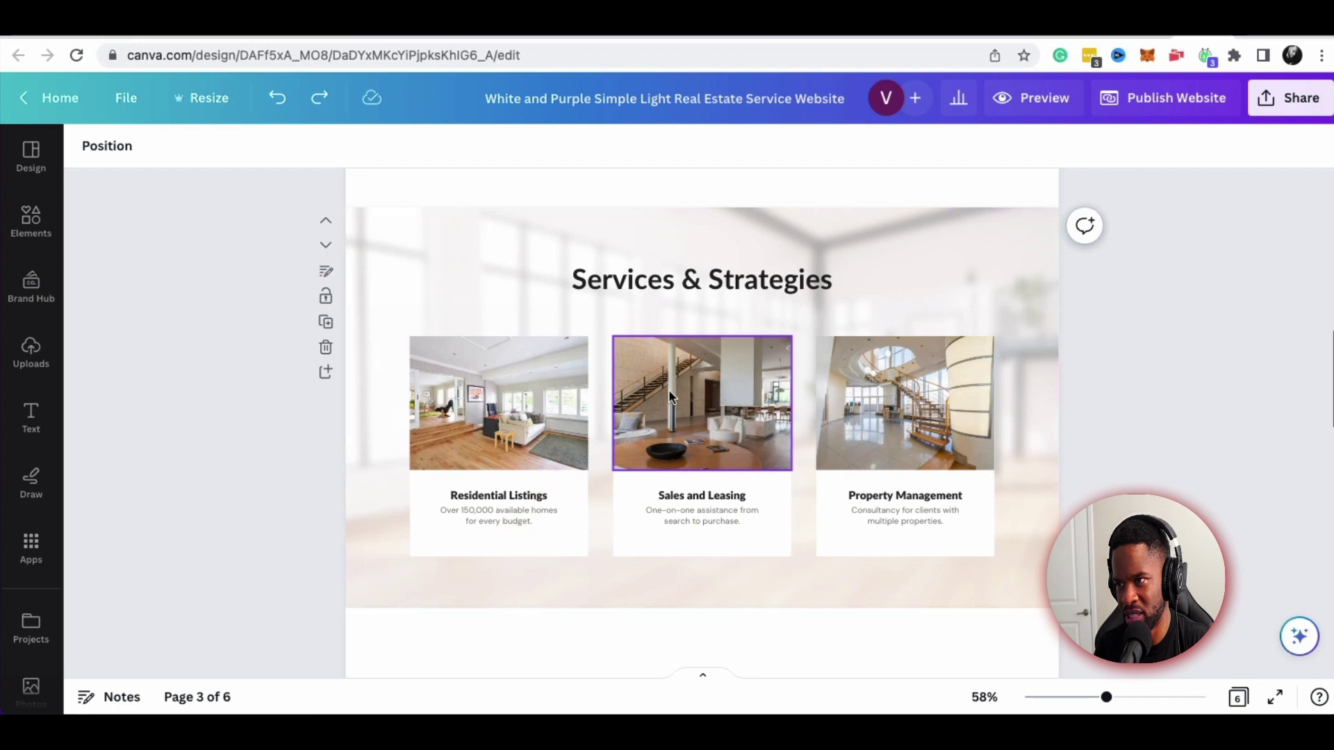
pyautogui.scroll(-3, 575, 403)
# Fill the investment section's frames with the uploaded phone-in-hands and woman-reading photos
pyautogui.scroll(-3, 574, 407)
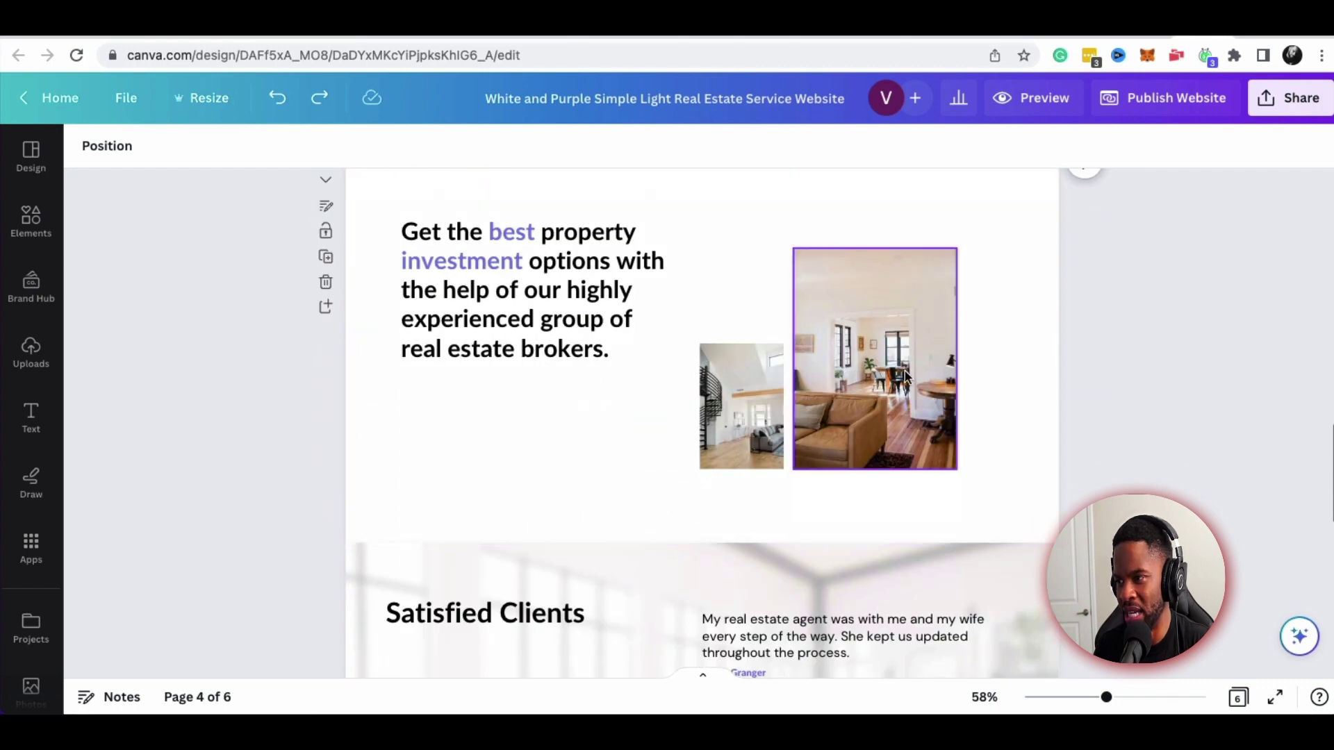
pyautogui.click(879, 370)
pyautogui.press('Delete')
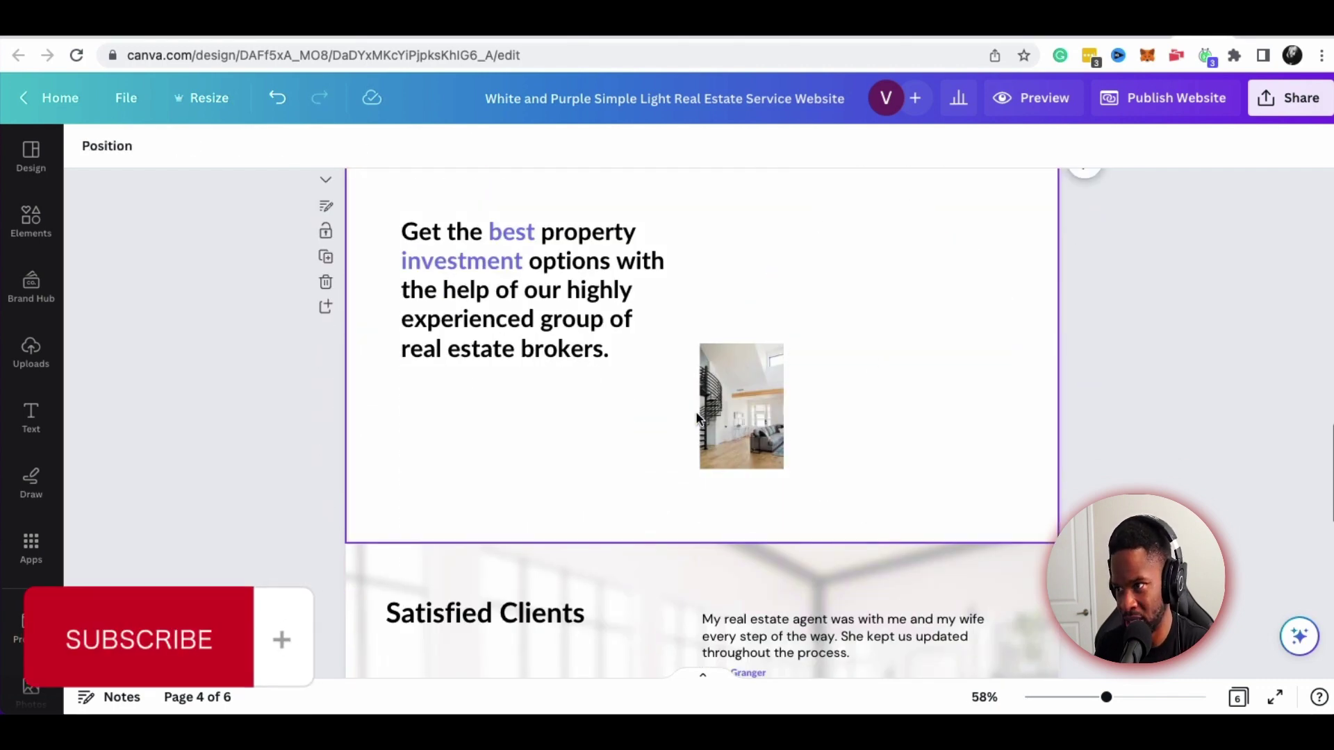
pyautogui.hotkey('ctrl', 'z')
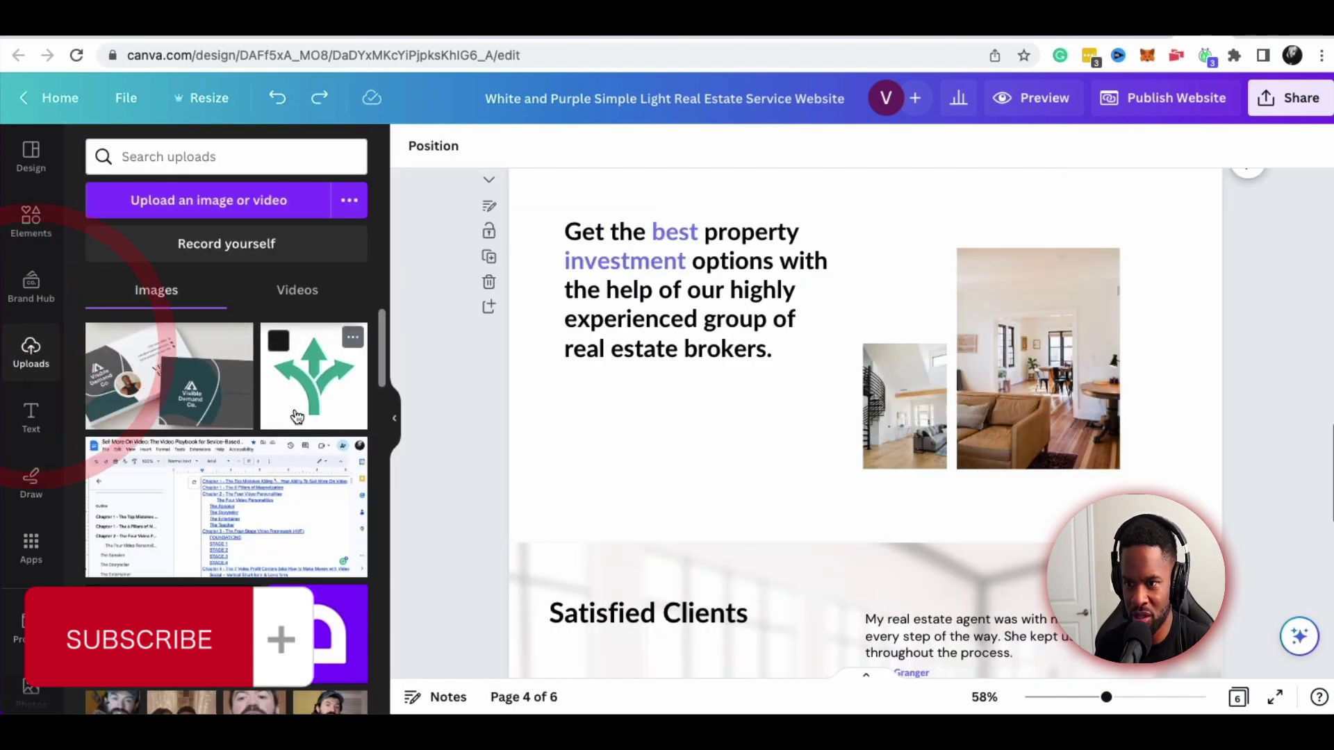
pyautogui.scroll(-10, 297, 403)
pyautogui.scroll(-10, 297, 403)
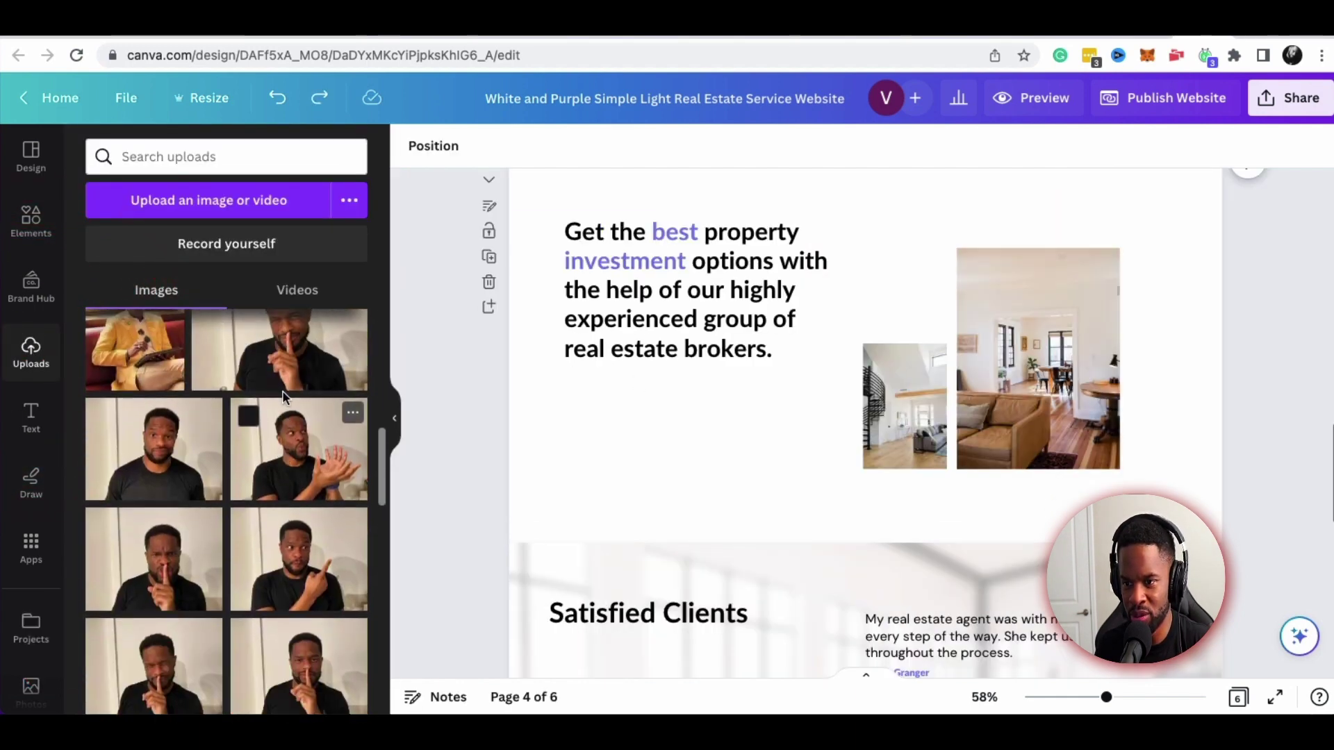
pyautogui.scroll(-15, 286, 398)
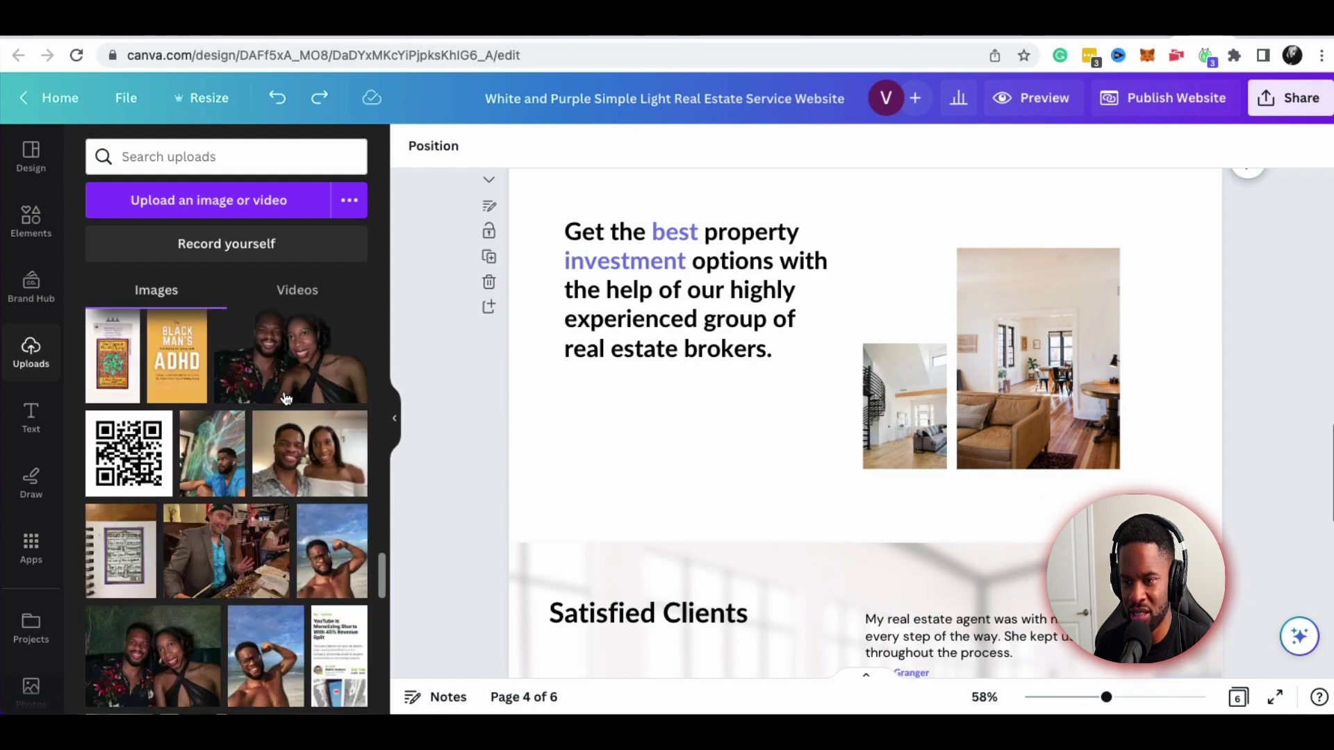
pyautogui.scroll(1, 286, 398)
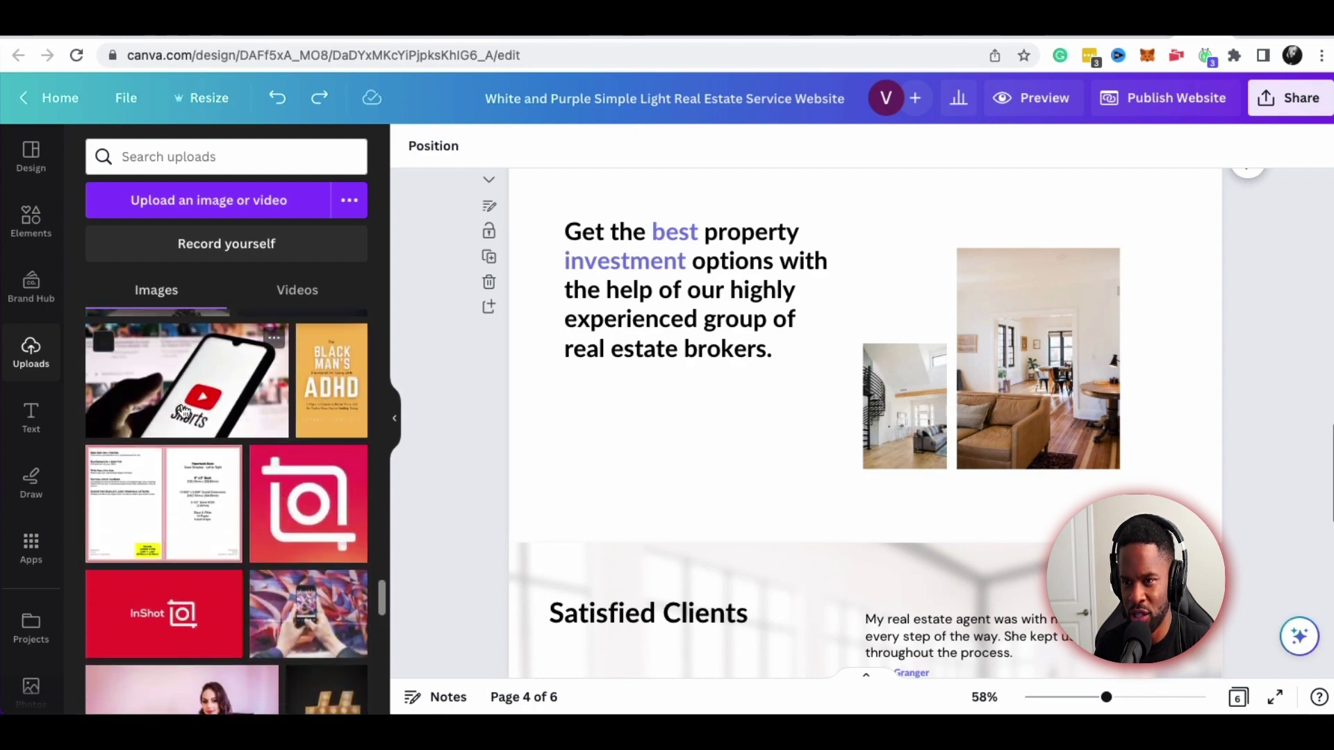
pyautogui.scroll(-2, 281, 436)
pyautogui.moveTo(291, 437); pyautogui.dragTo(878, 415)
pyautogui.moveTo(351, 495); pyautogui.dragTo(886, 399)
pyautogui.moveTo(182, 629); pyautogui.dragTo(999, 331)
# Crop the woman-reading photo, shifting it left within the large frame
pyautogui.doubleClick(1037, 335)
pyautogui.click(904, 206)
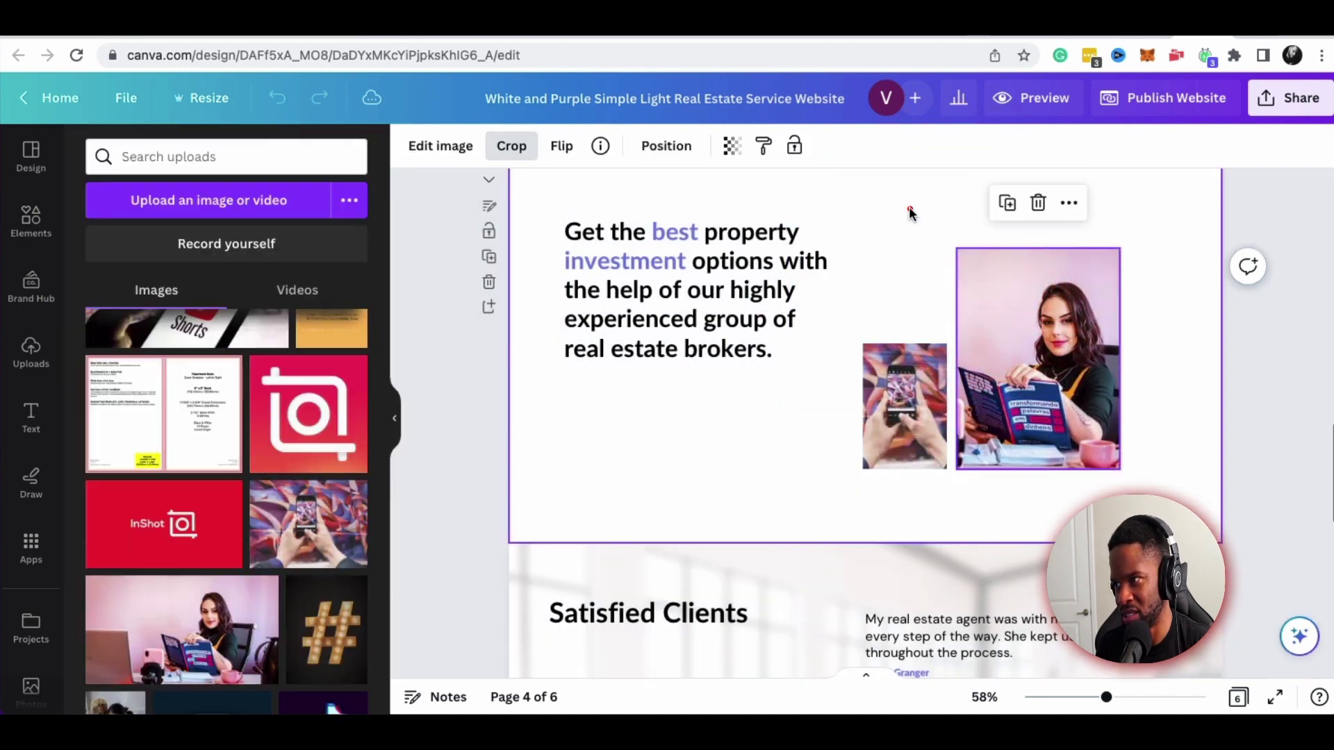
pyautogui.doubleClick(1049, 372)
pyautogui.moveTo(1050, 371); pyautogui.dragTo(1022, 359)
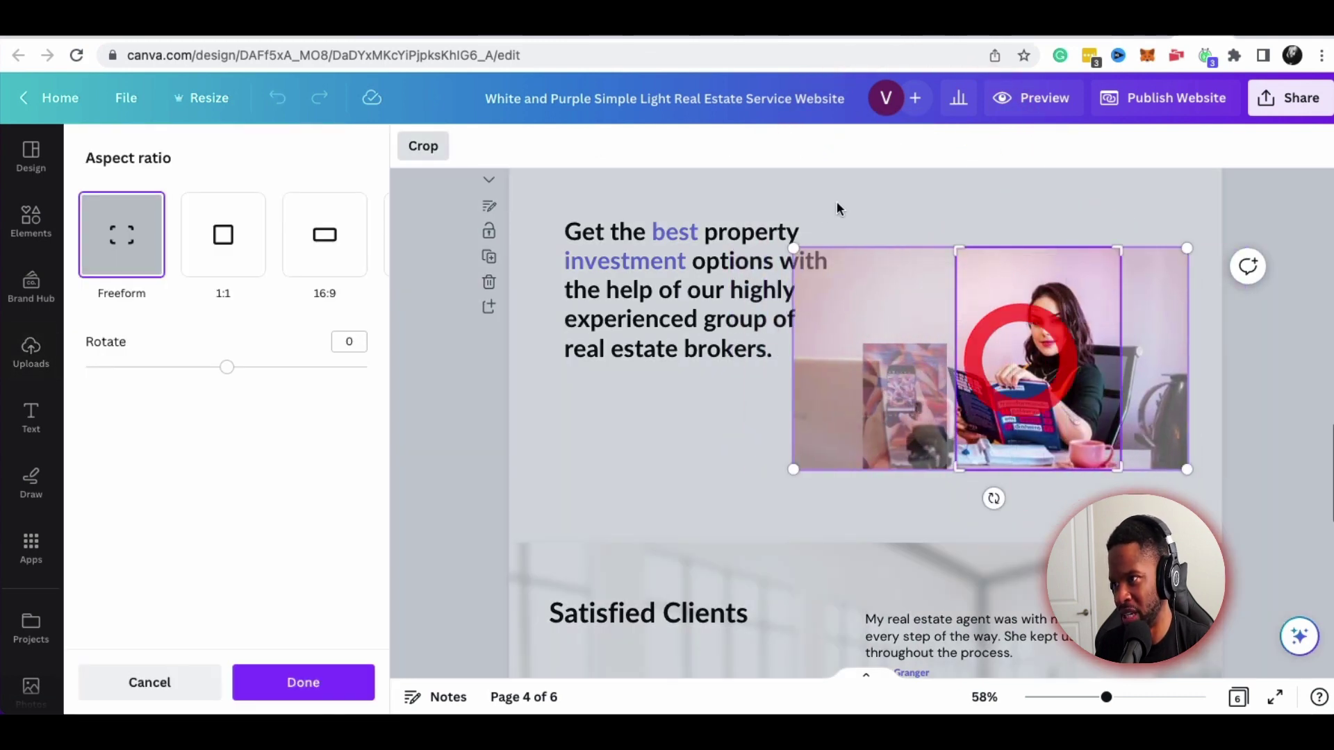
pyautogui.click(840, 206)
pyautogui.click(1180, 331)
pyautogui.scroll(1, 994, 380)
pyautogui.scroll(2, 994, 379)
pyautogui.scroll(-8, 996, 379)
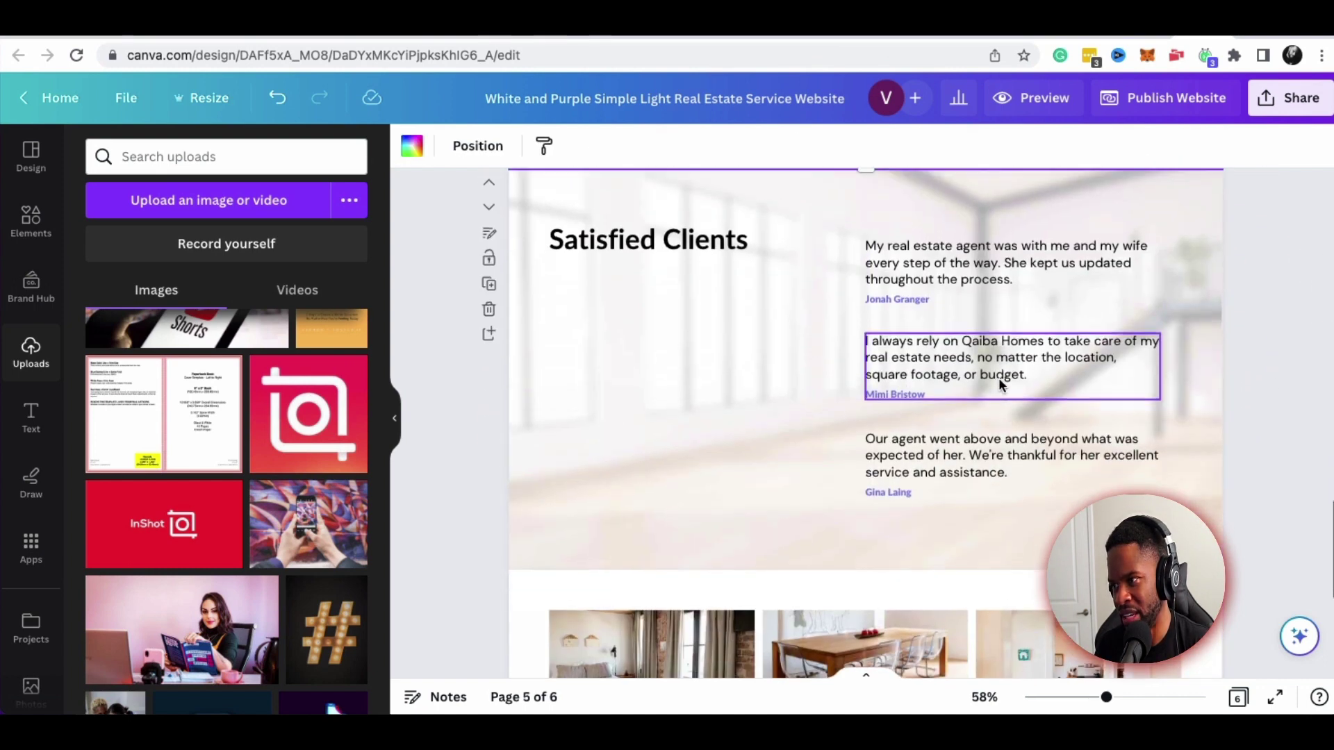
# Rewrite the first testimonial to praise working with the agent, his team and City Homes
pyautogui.scroll(1, 998, 377)
pyautogui.click(932, 310)
pyautogui.doubleClick(935, 305)
pyautogui.click(1021, 325)
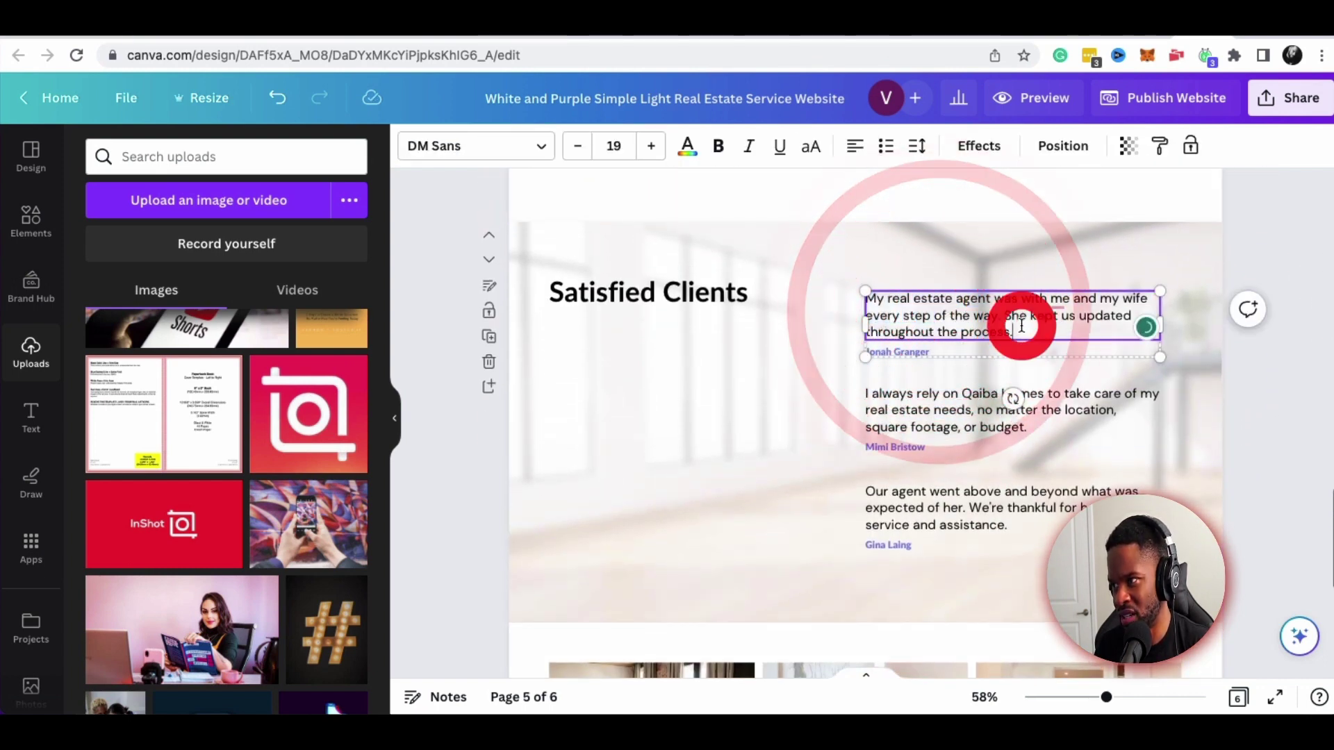
pyautogui.hotkey('ctrl', 'a')
pyautogui.tripleClick(935, 306)
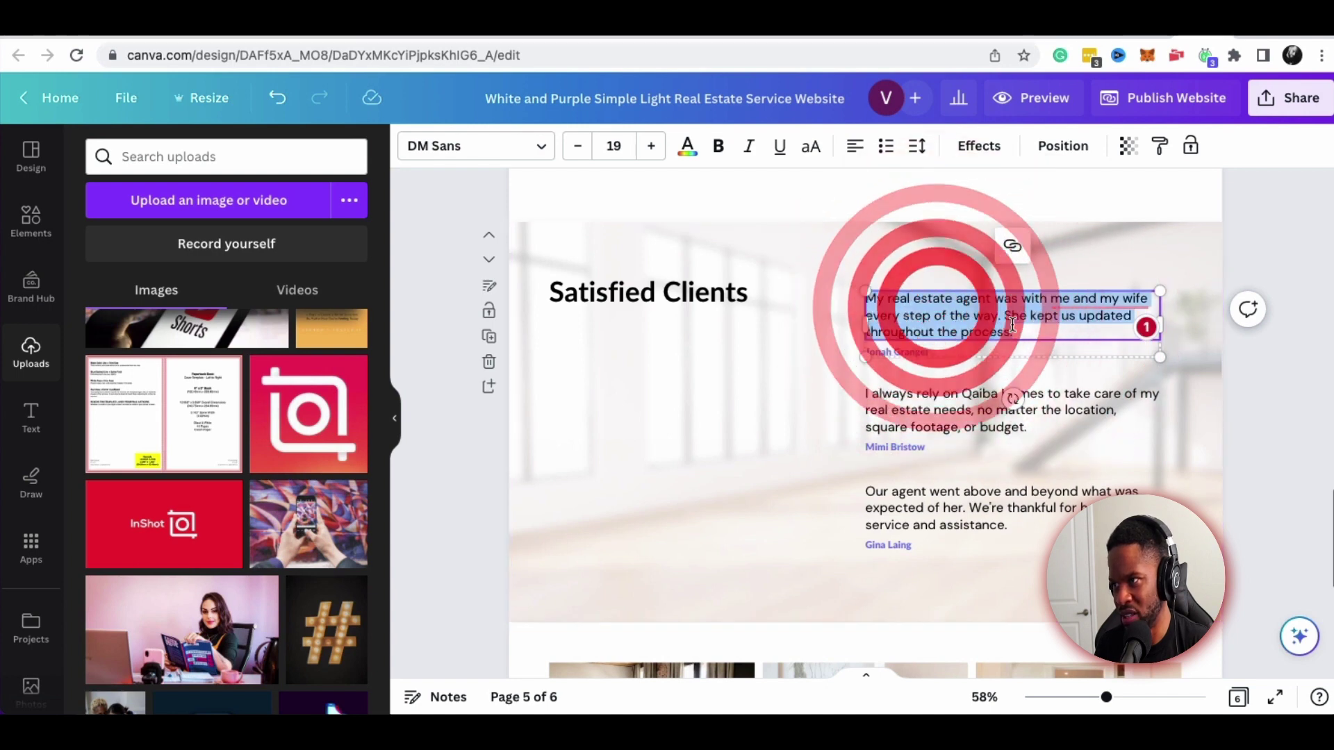
pyautogui.press('BackSpace')
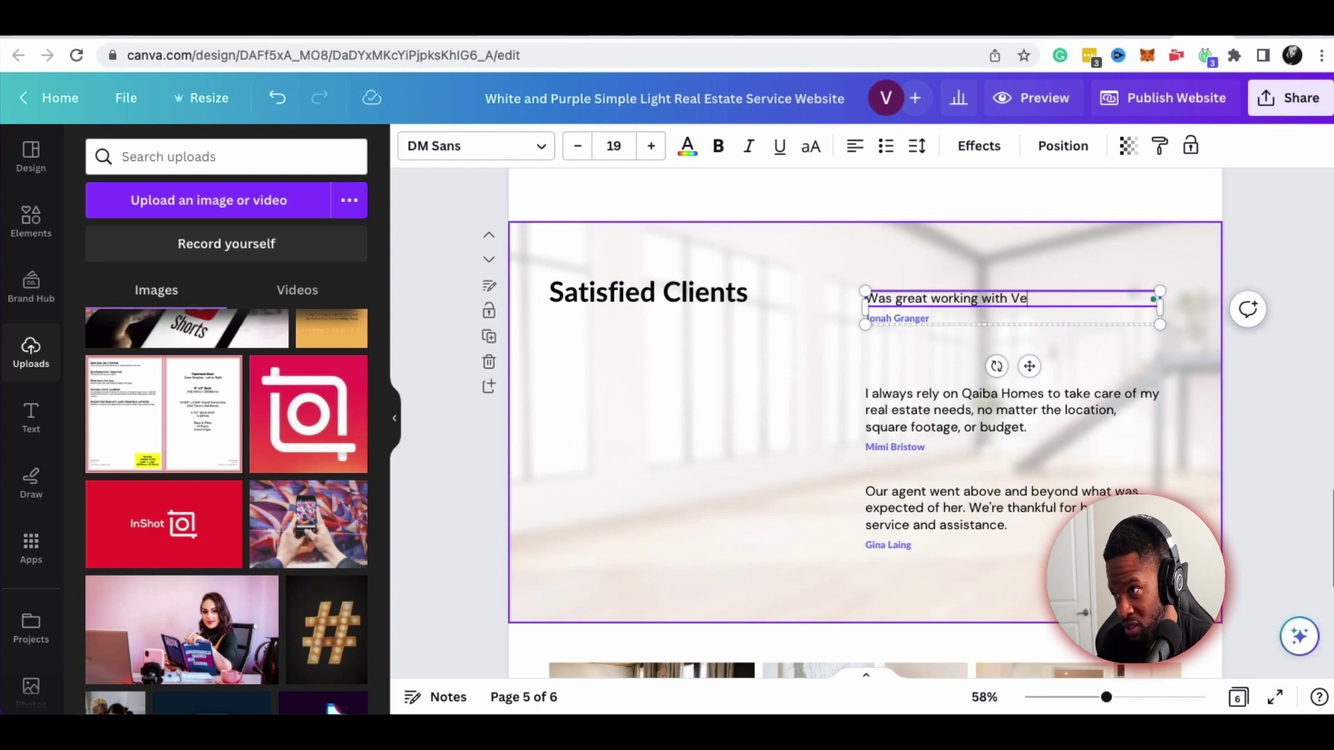
pyautogui.write('Was great working with Vernon and his')
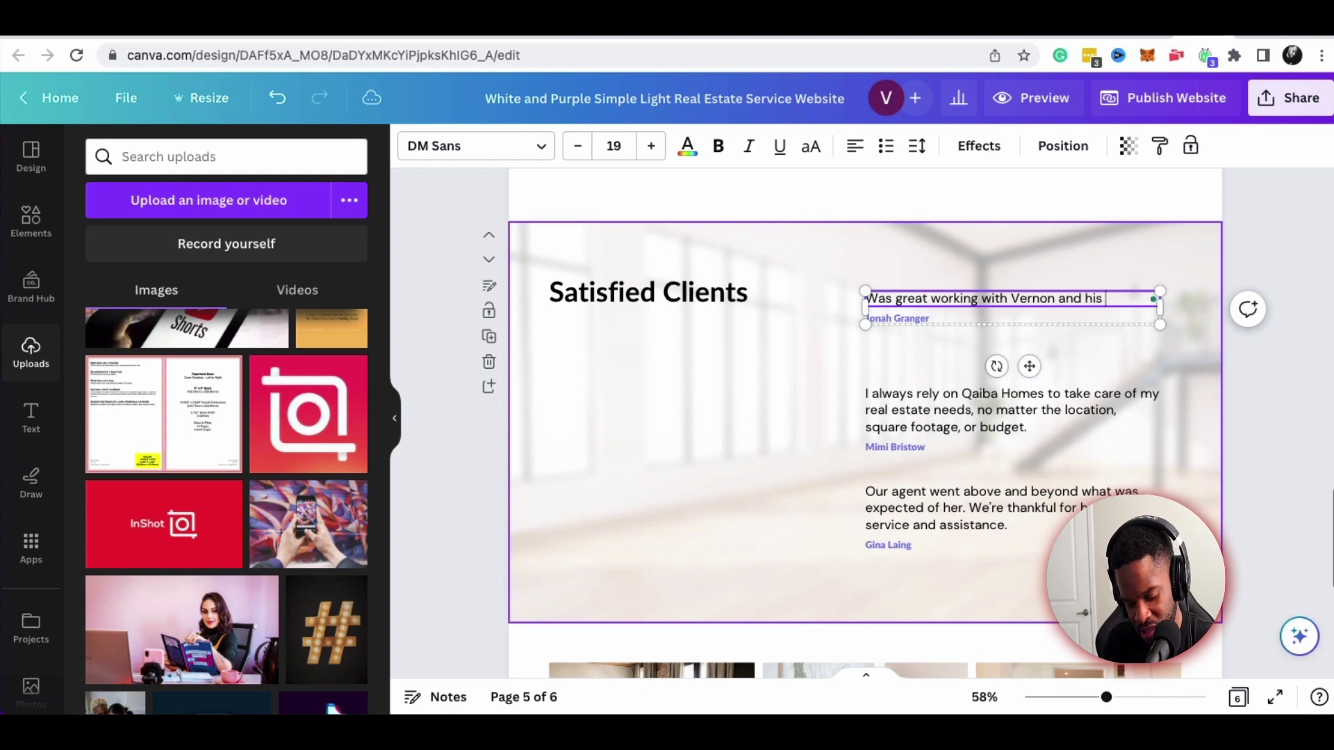
pyautogui.write(' team and City Homes')
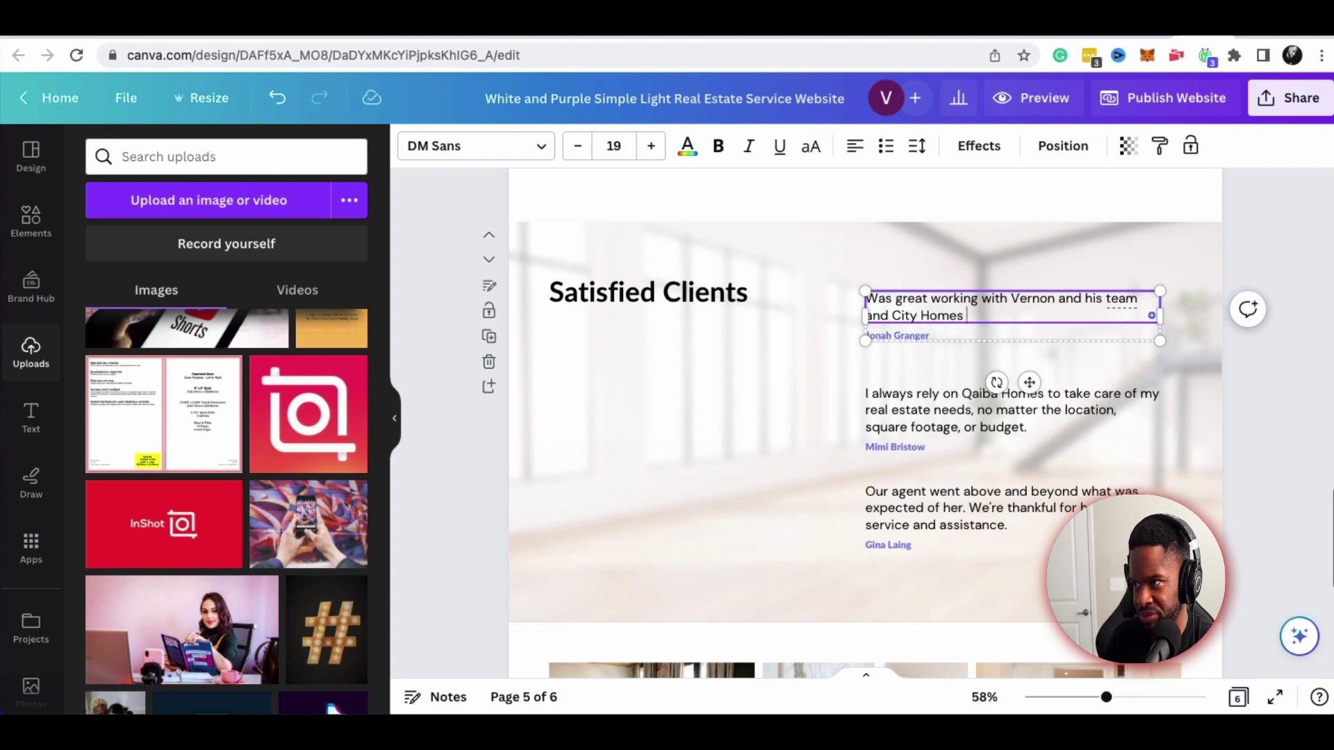
pyautogui.click(646, 465)
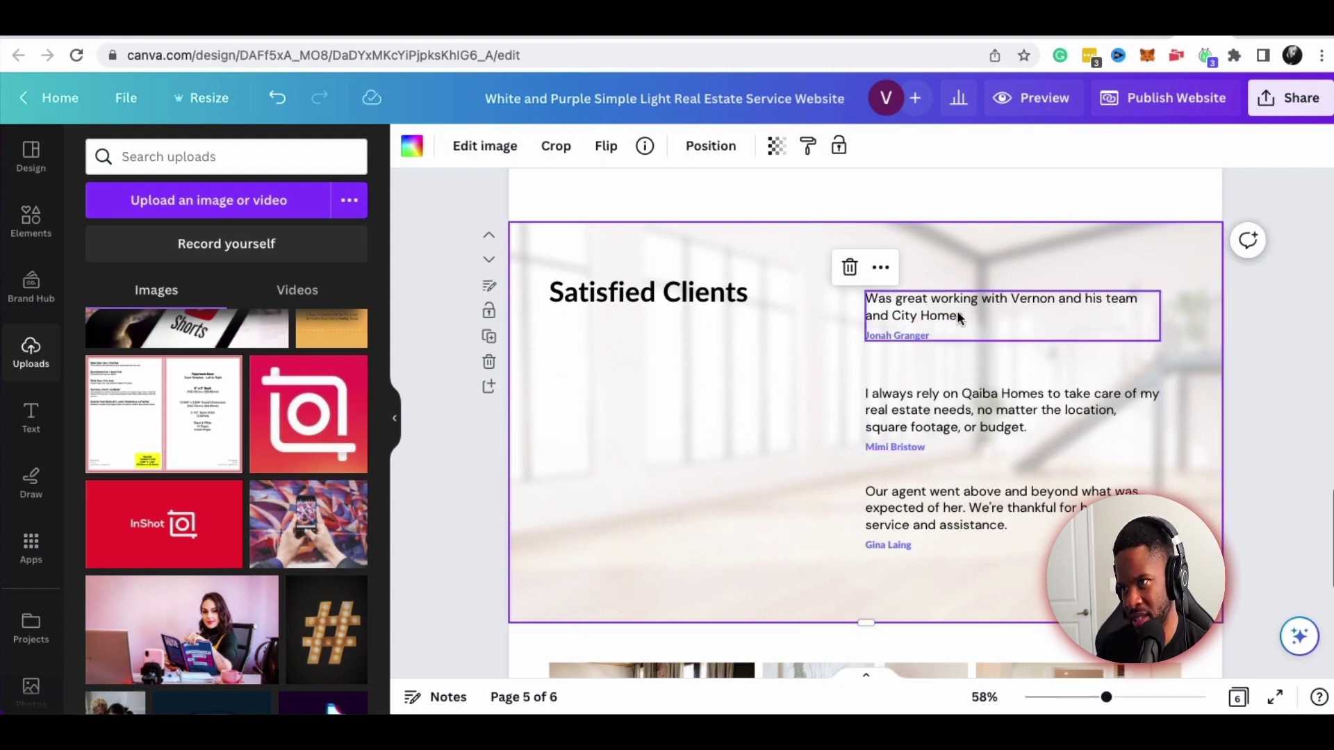
pyautogui.scroll(-1, 959, 318)
pyautogui.click(944, 268)
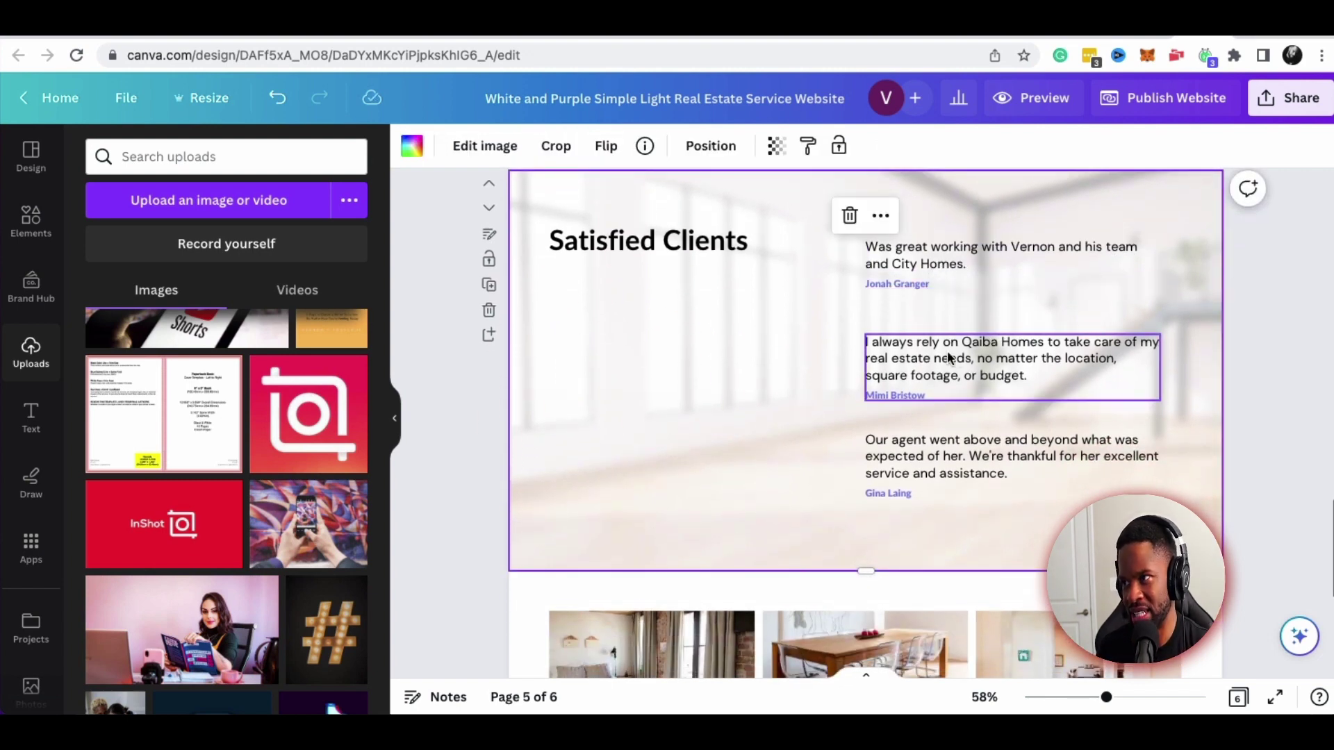
pyautogui.scroll(-5, 997, 312)
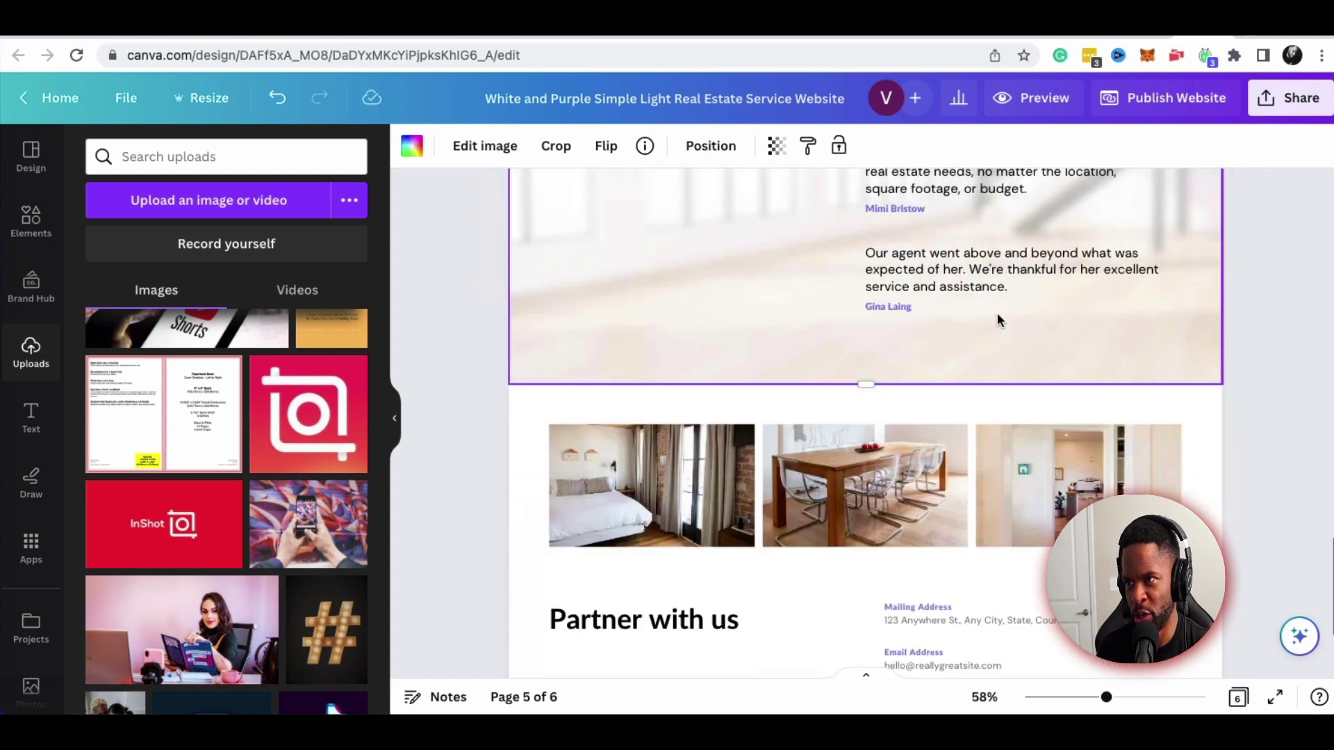
pyautogui.scroll(-3, 995, 314)
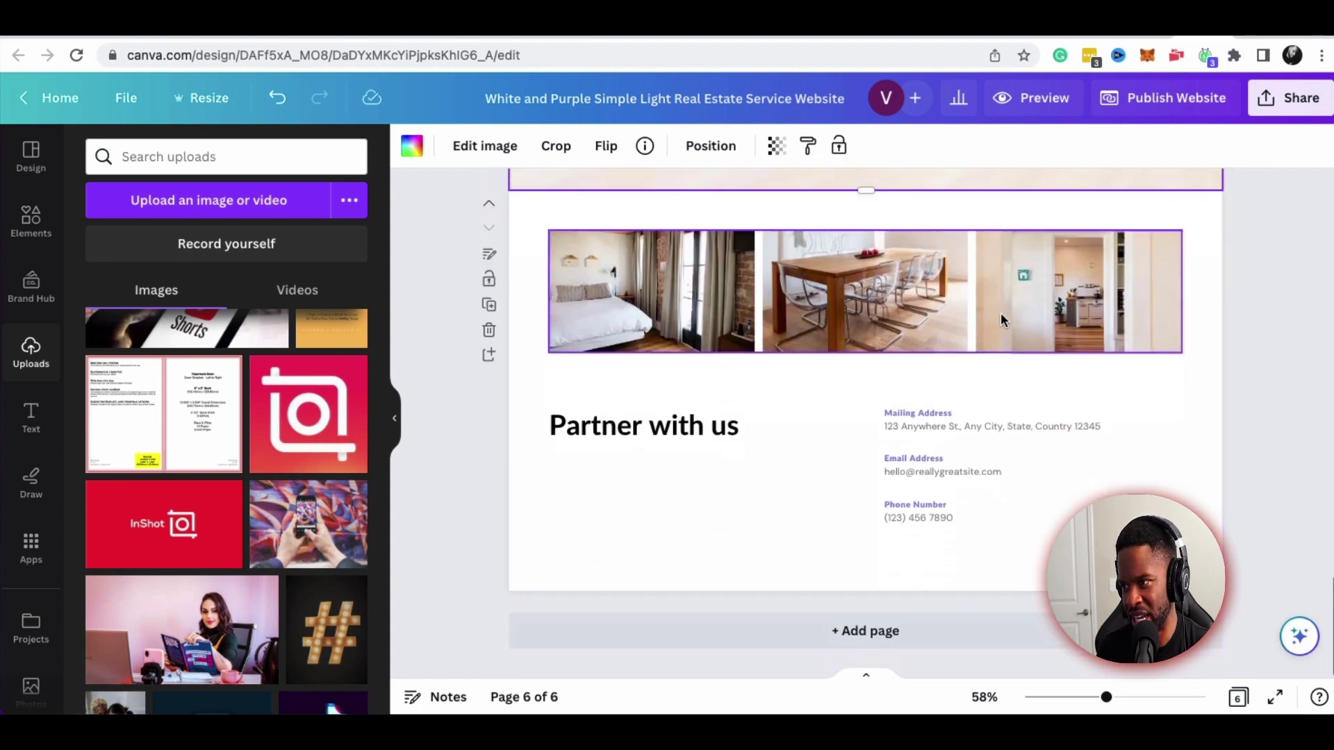
pyautogui.click(956, 470)
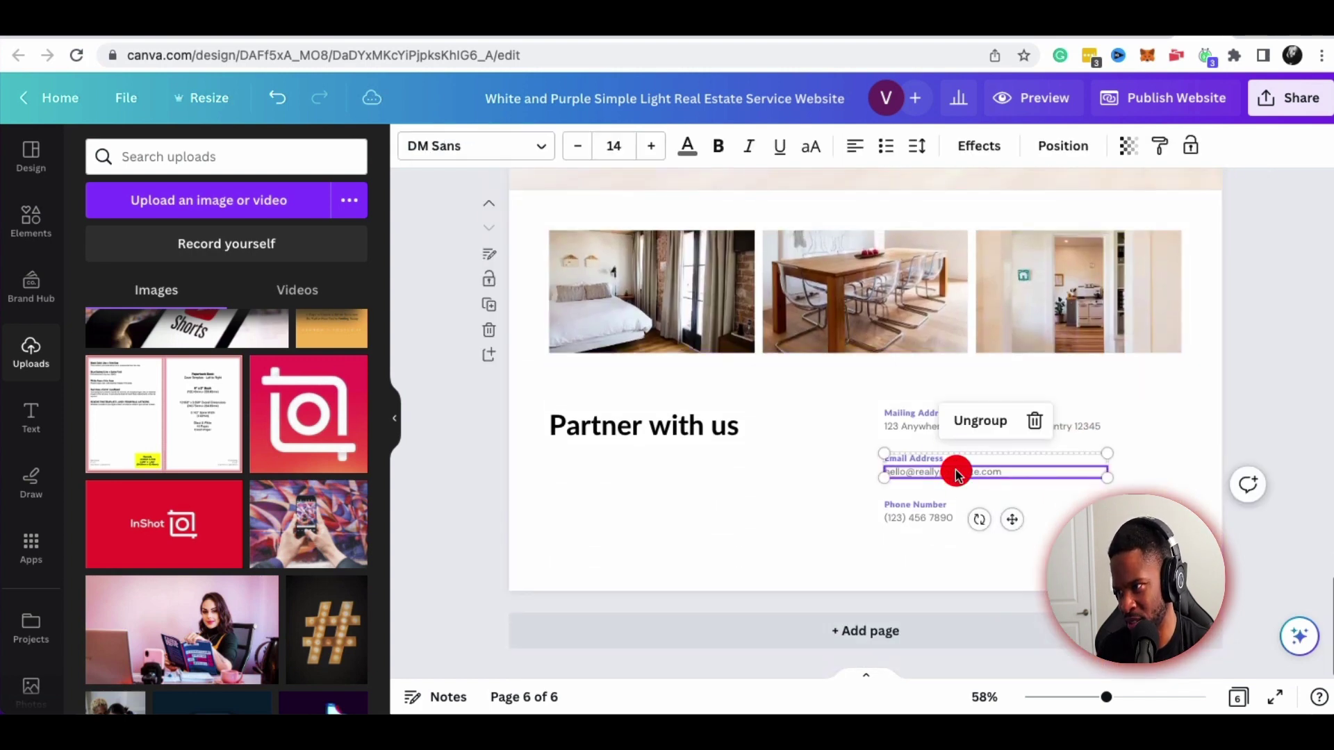
pyautogui.click(905, 427)
pyautogui.scroll(12, 835, 401)
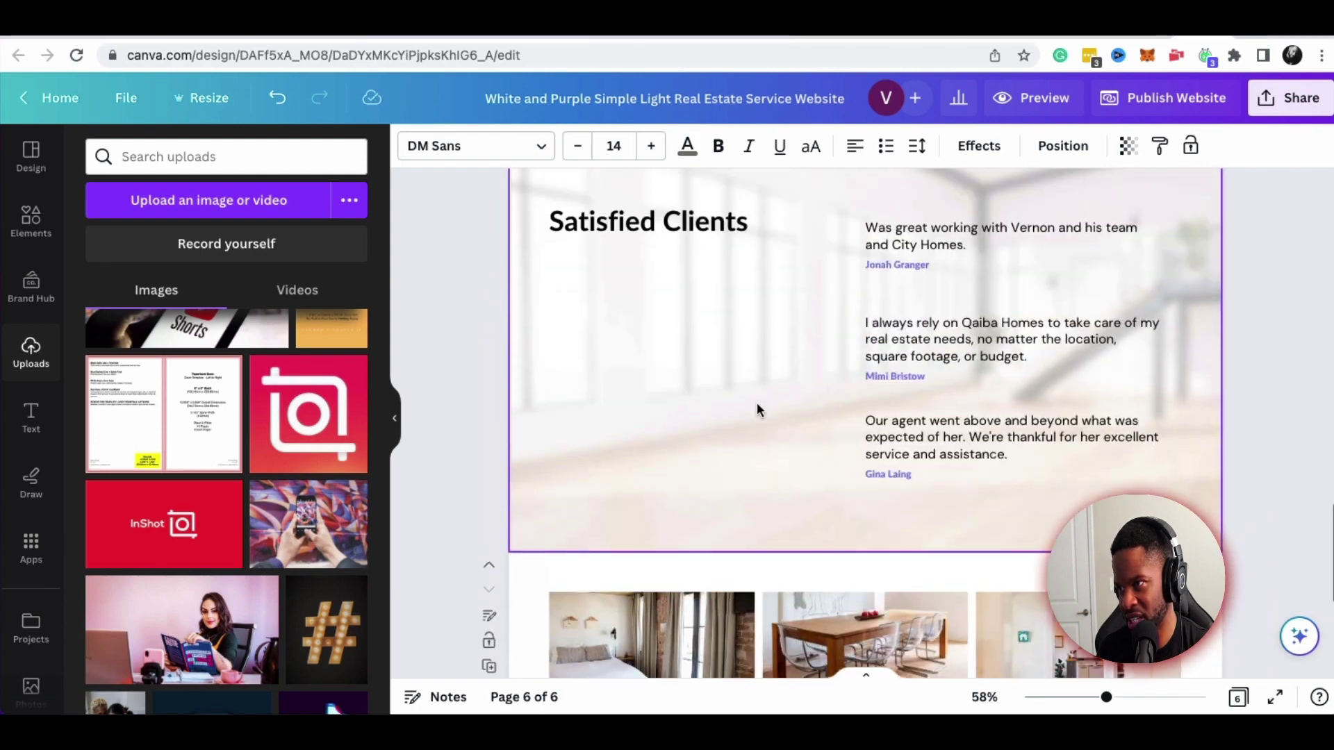
pyautogui.scroll(20, 779, 403)
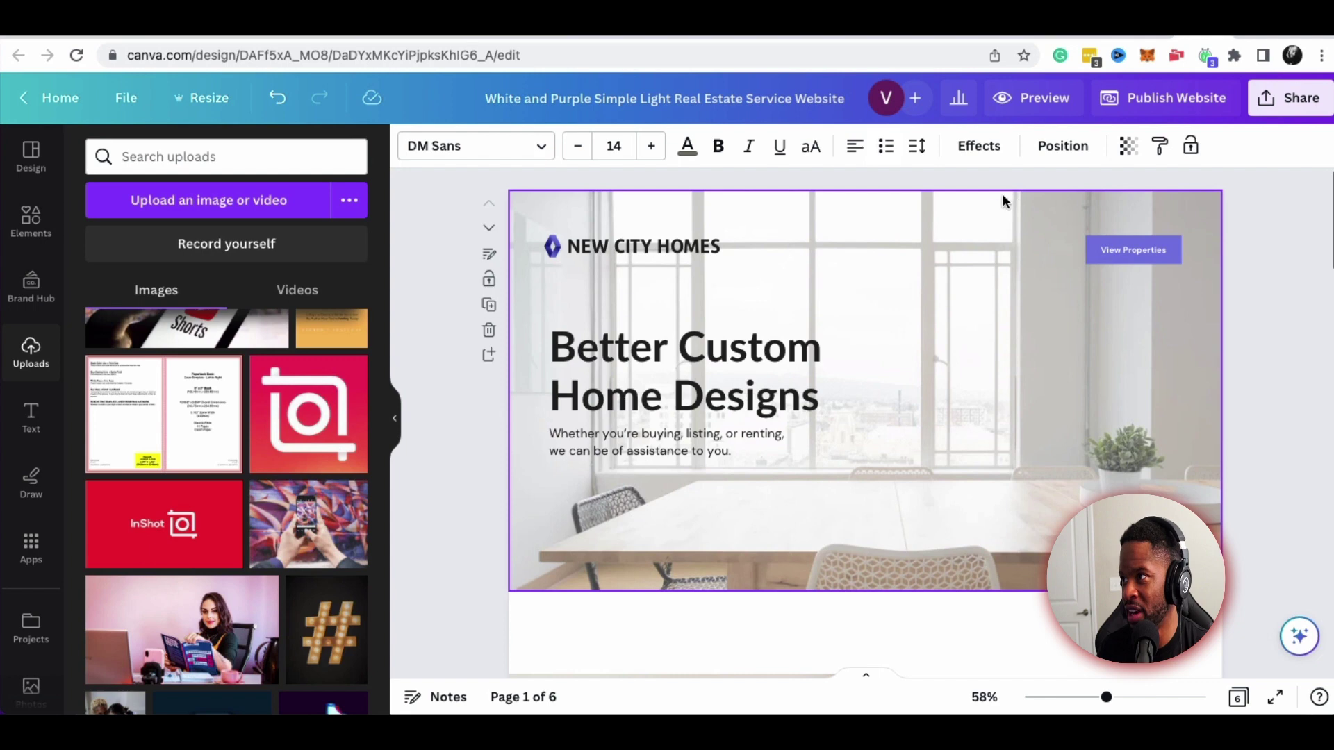
# Preview the website full-screen and scroll through it, checking its navigation options
pyautogui.click(1029, 102)
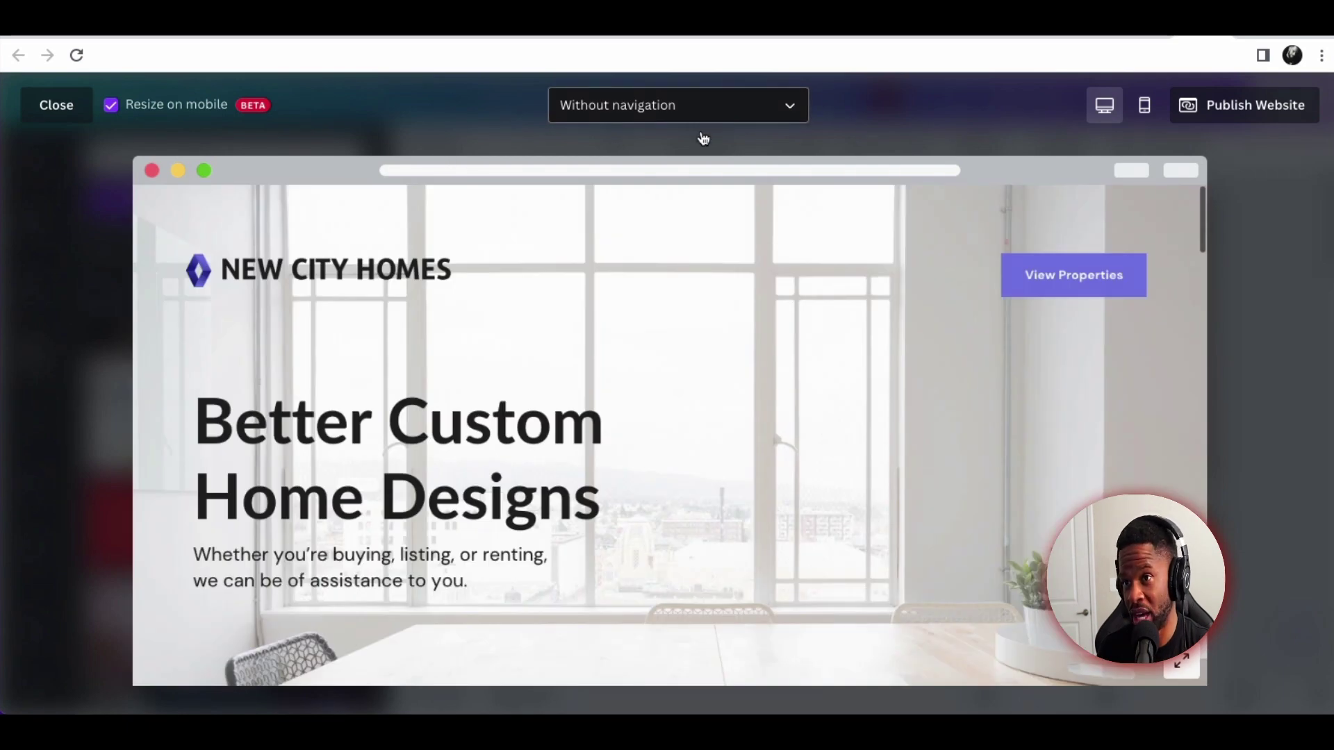
pyautogui.scroll(-2, 687, 232)
pyautogui.scroll(2, 686, 233)
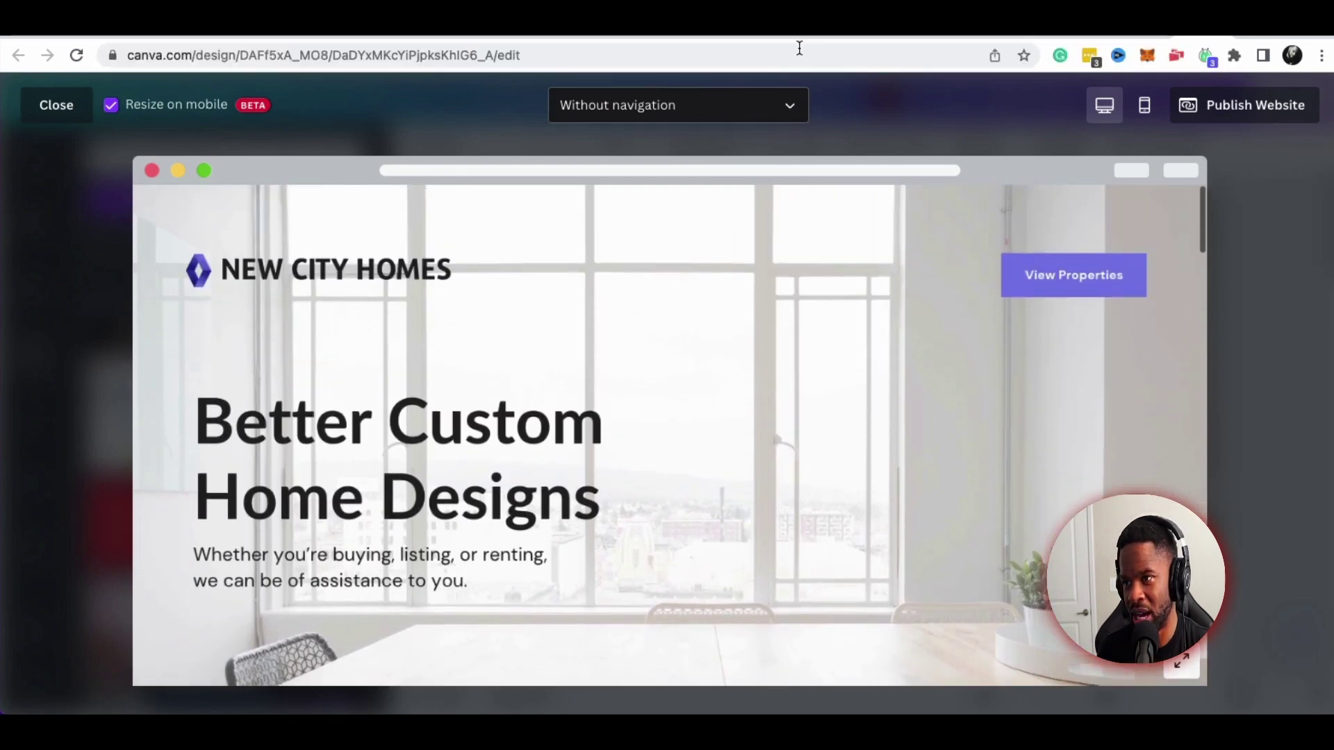
pyautogui.click(790, 105)
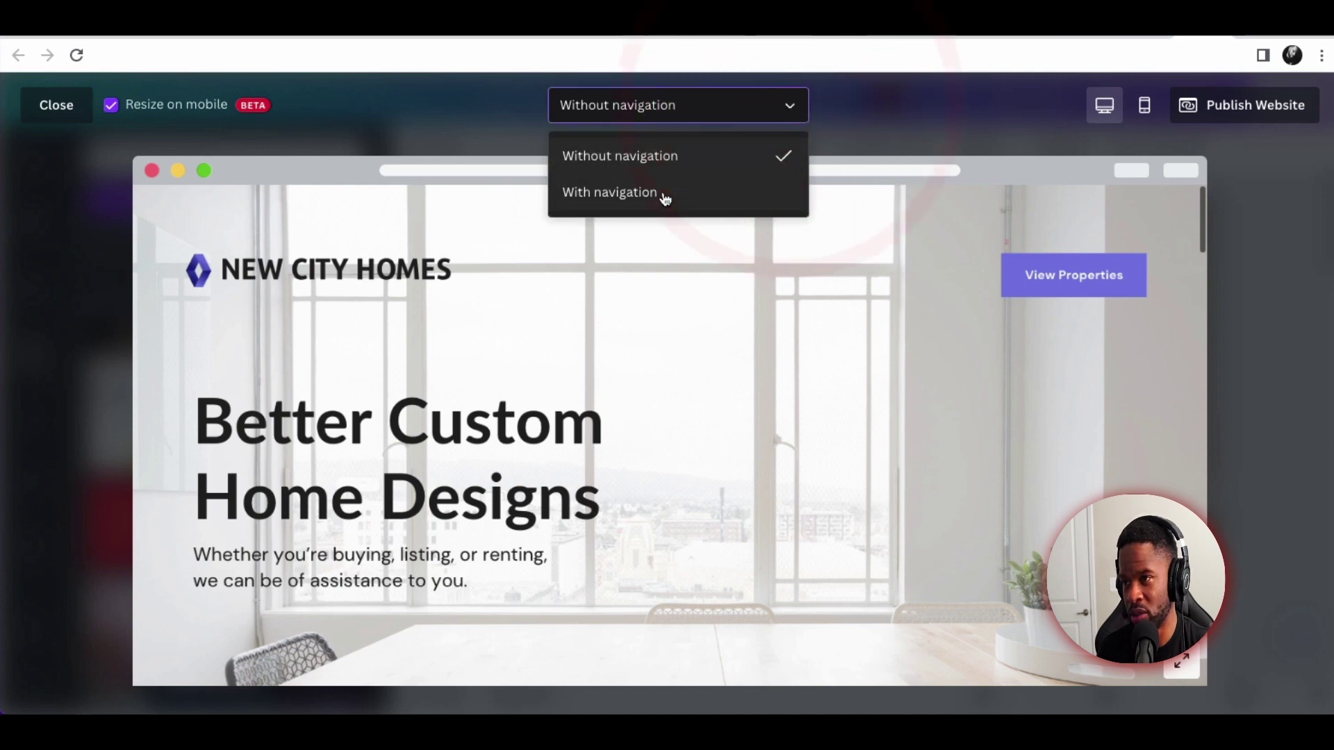
# Preview the site with a navigation bar and scroll through it
pyautogui.click(662, 192)
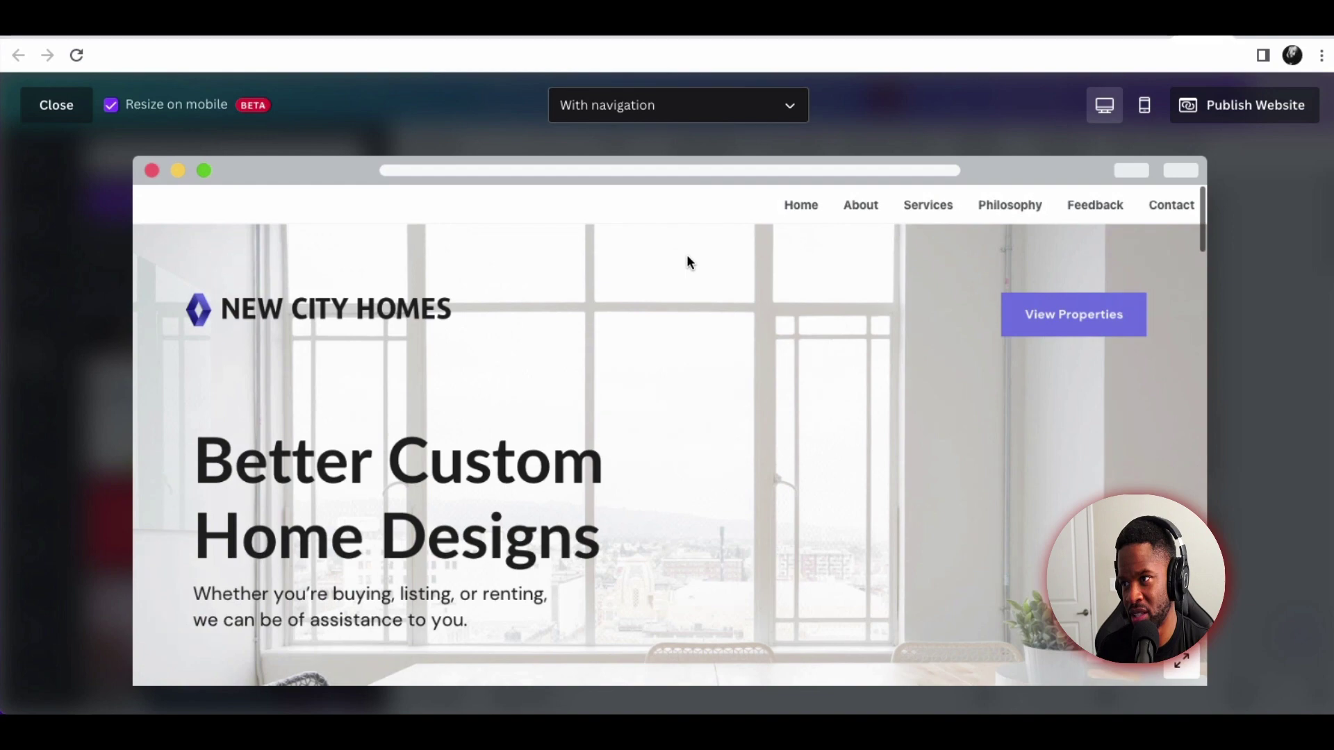
pyautogui.scroll(-8, 687, 254)
pyautogui.scroll(-10, 688, 255)
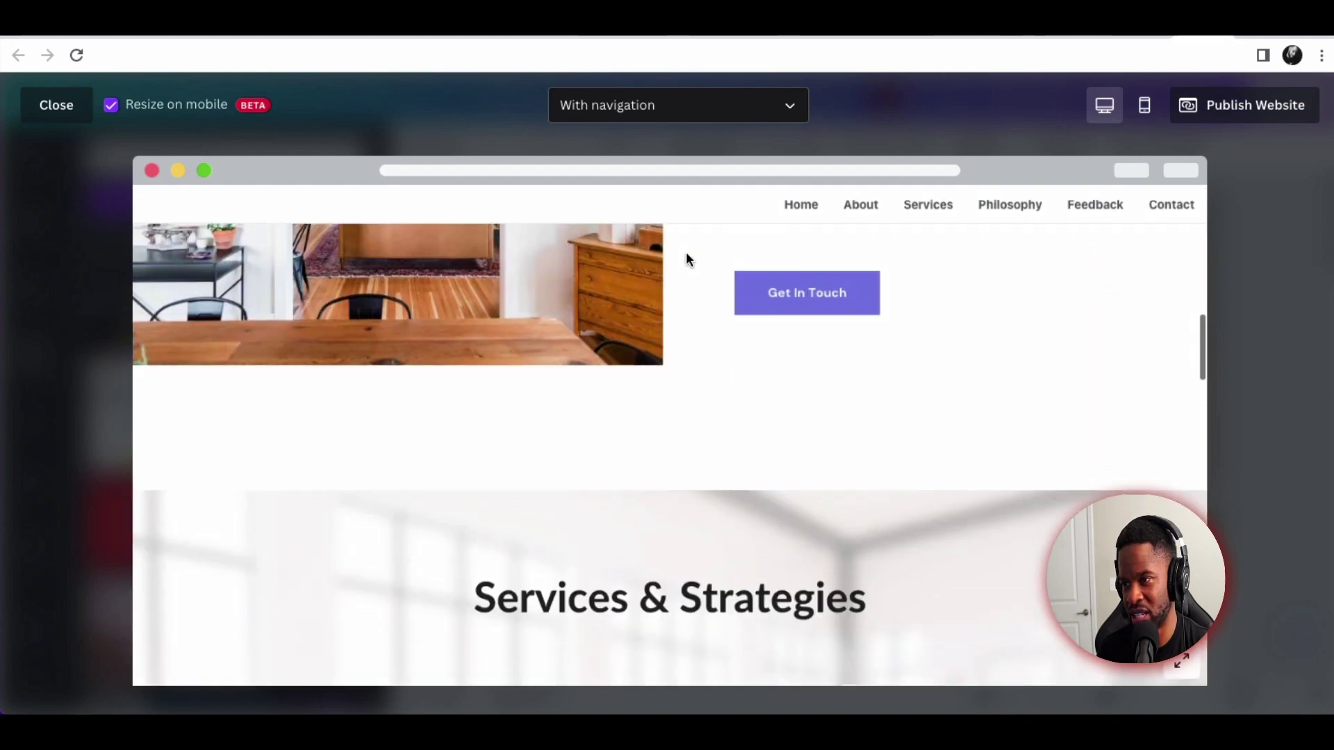
pyautogui.scroll(-5, 689, 257)
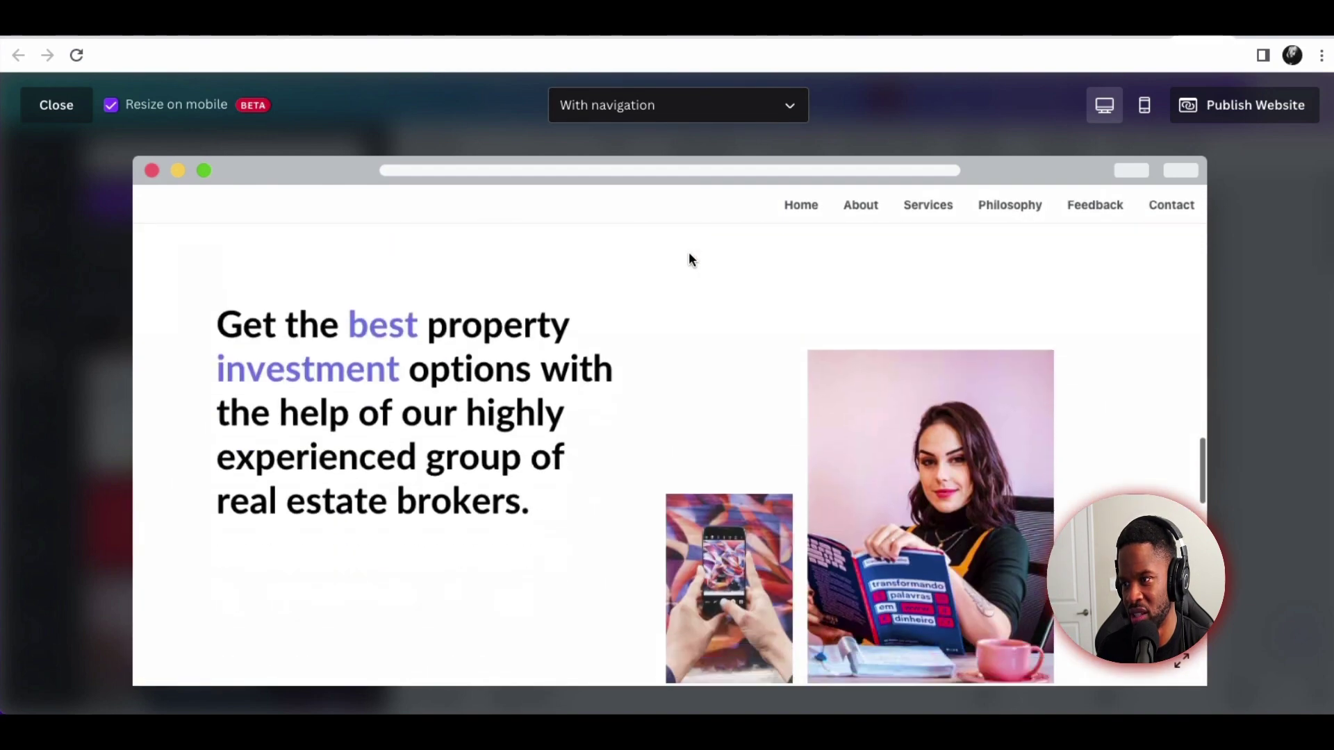
pyautogui.scroll(15, 917, 448)
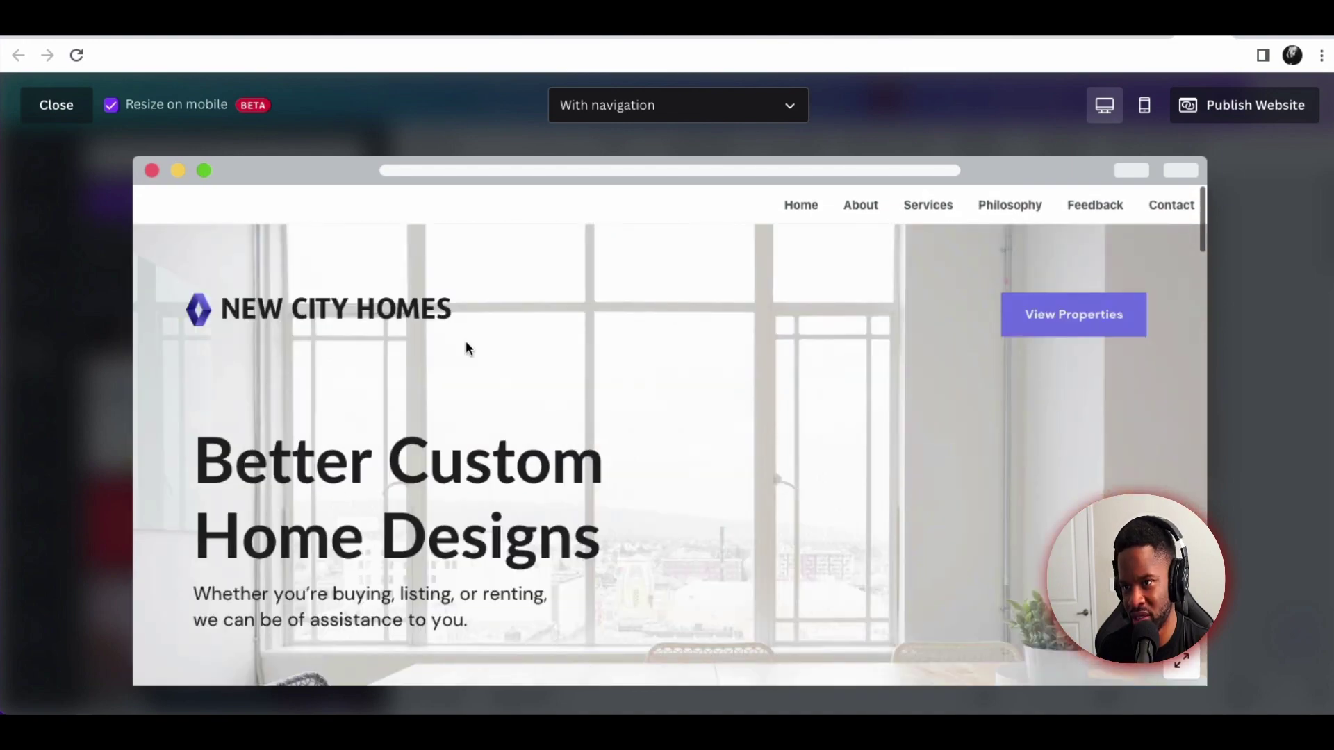
pyautogui.scroll(-15, 457, 353)
pyautogui.scroll(-15, 423, 335)
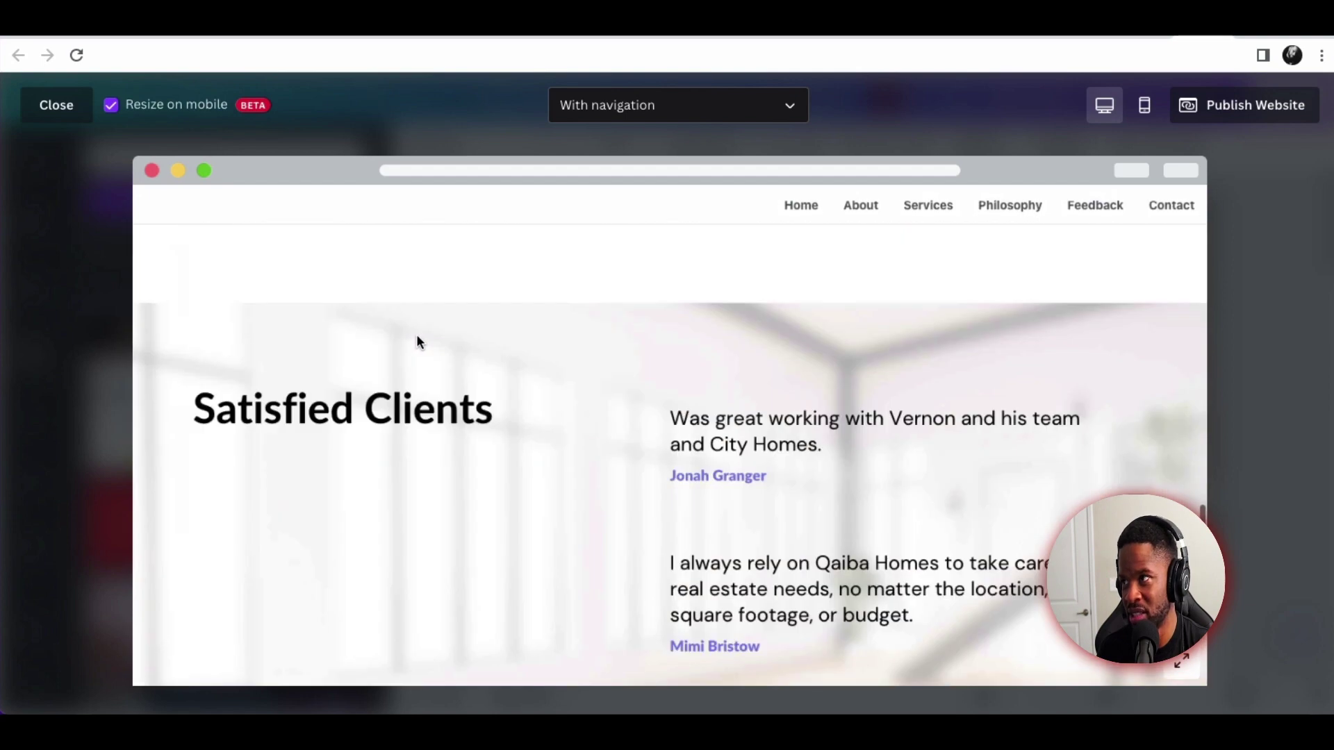
pyautogui.scroll(20, 416, 335)
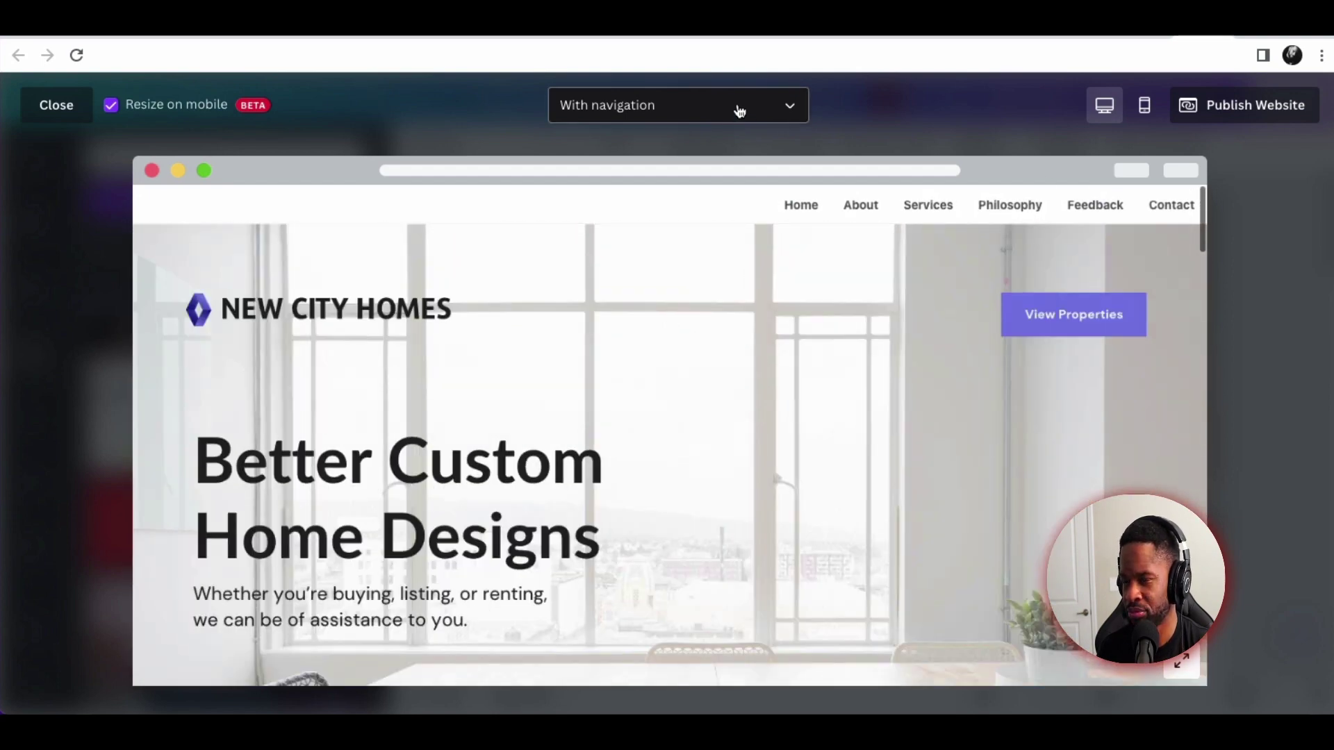
# Switch the preview back to no navigation, review it, then change to the mobile layout
pyautogui.click(740, 115)
pyautogui.click(649, 157)
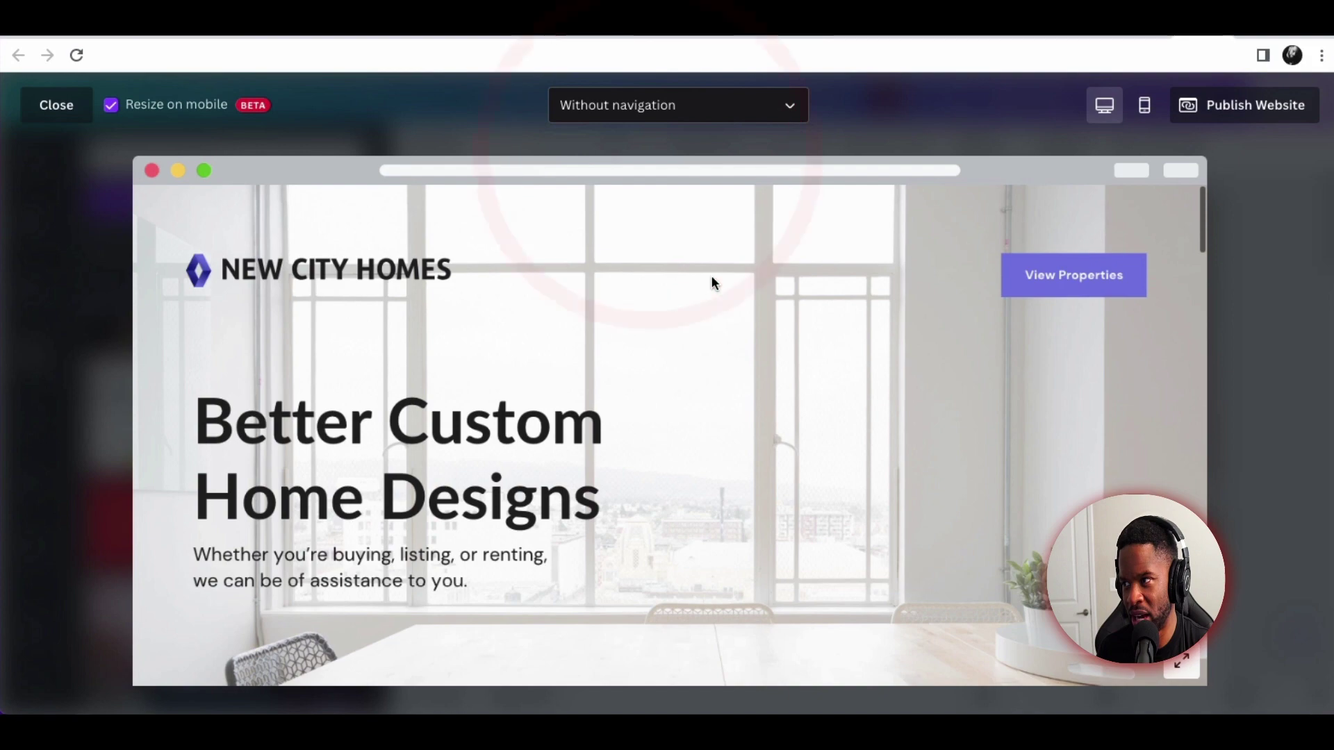
pyautogui.scroll(-10, 711, 281)
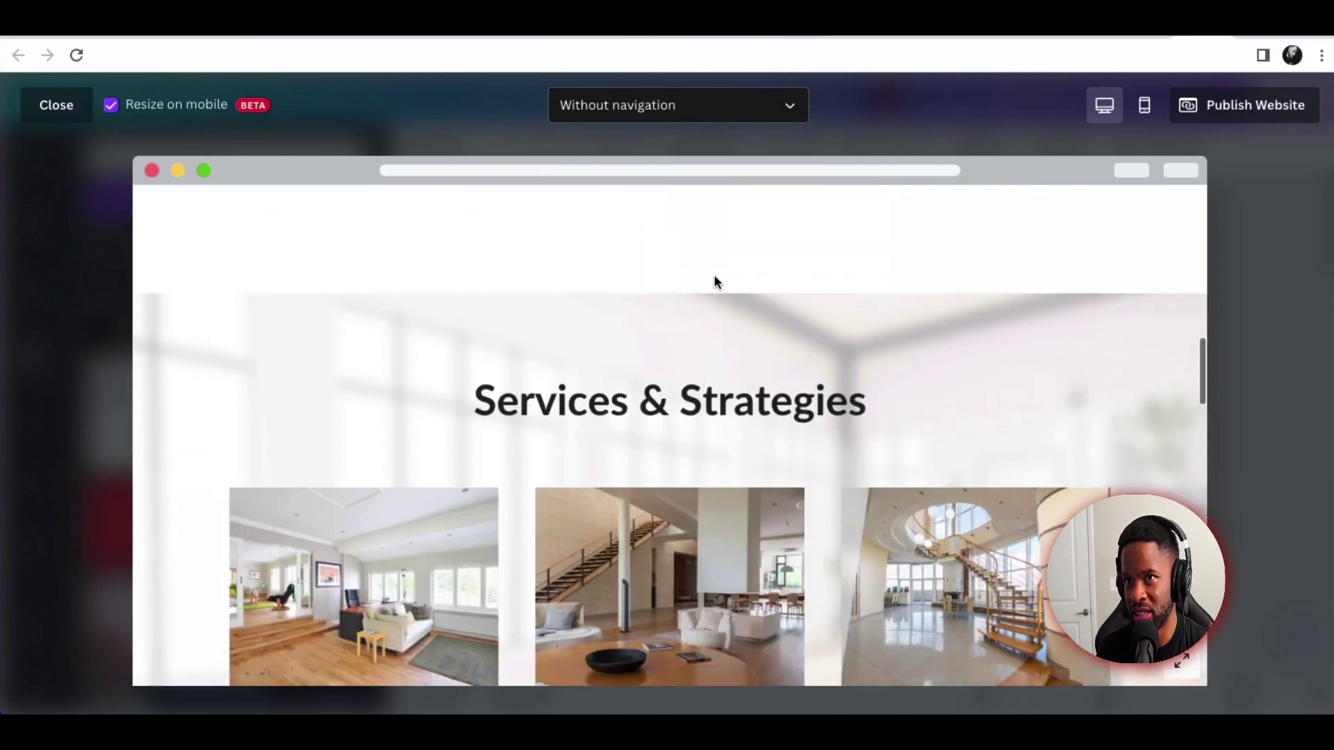
pyautogui.scroll(-15, 716, 278)
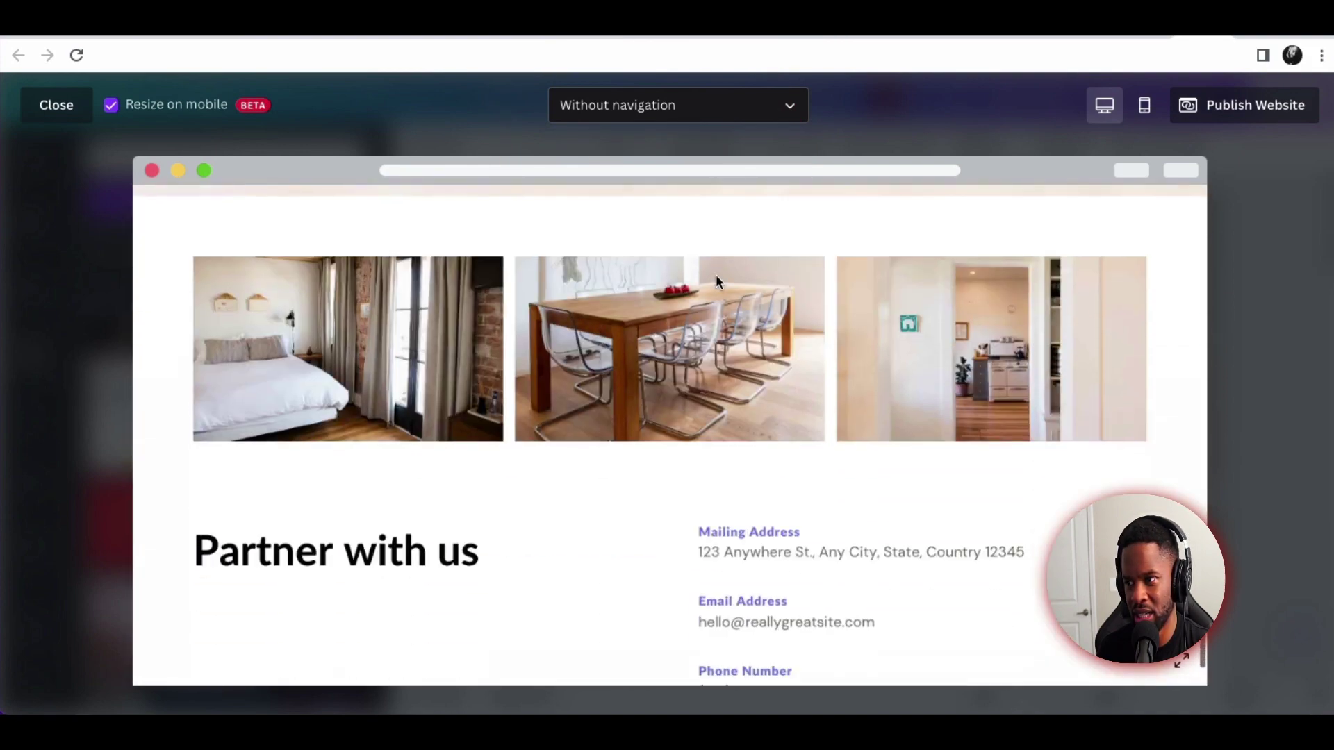
pyautogui.scroll(20, 717, 280)
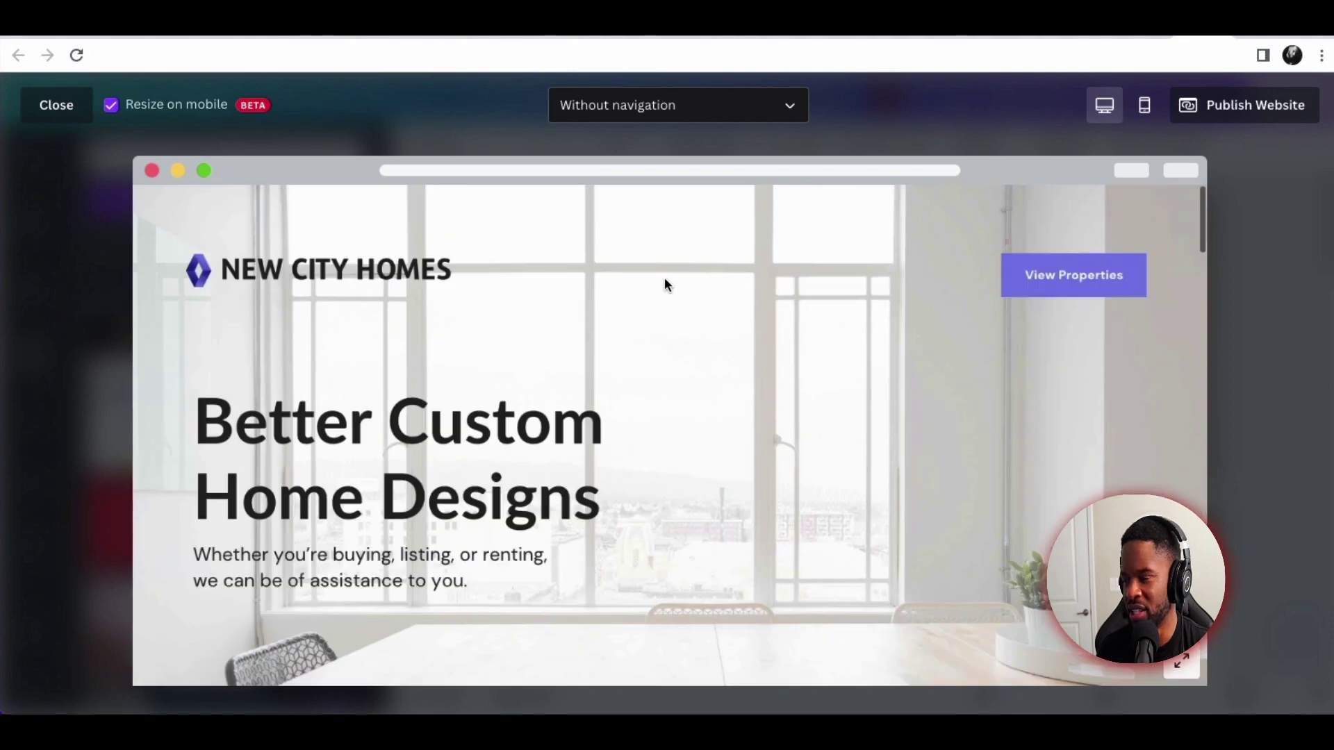
pyautogui.click(1143, 105)
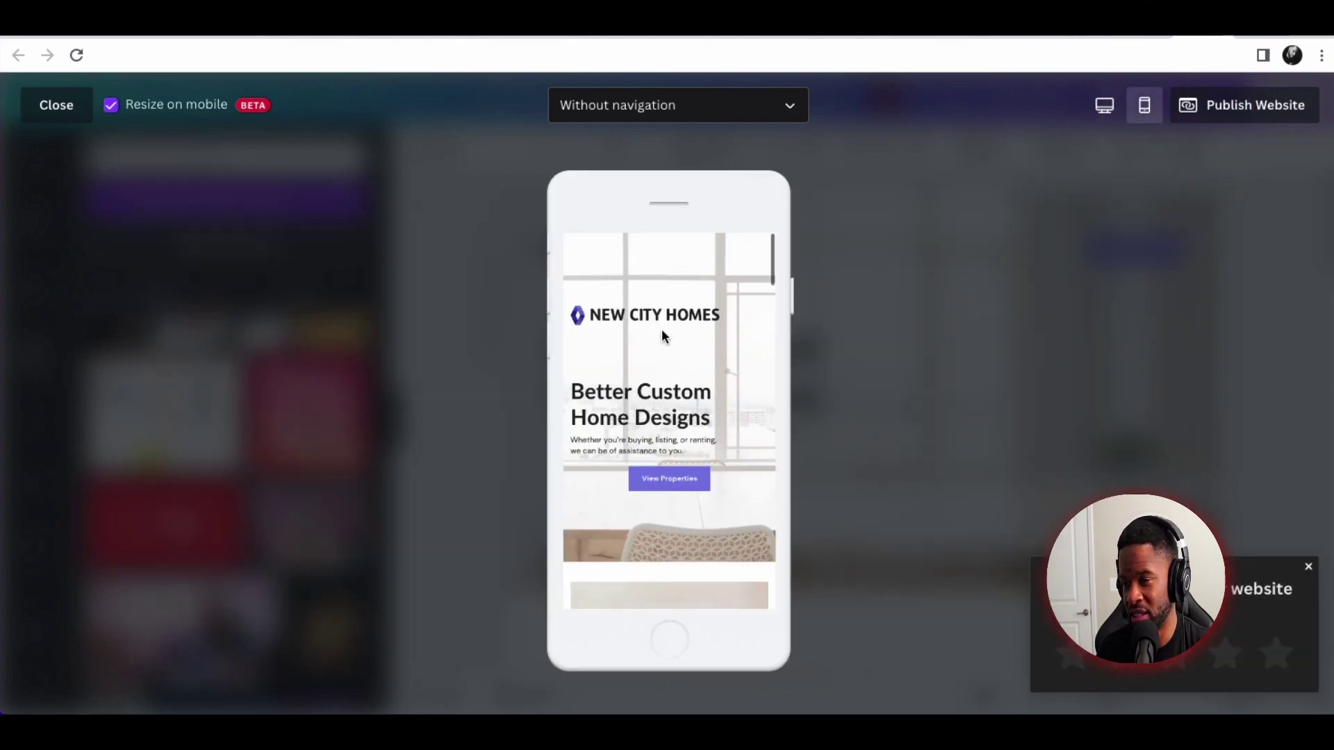
# Scroll through the mobile preview, then close it to return to the editor
pyautogui.scroll(-2, 662, 328)
pyautogui.scroll(-8, 664, 331)
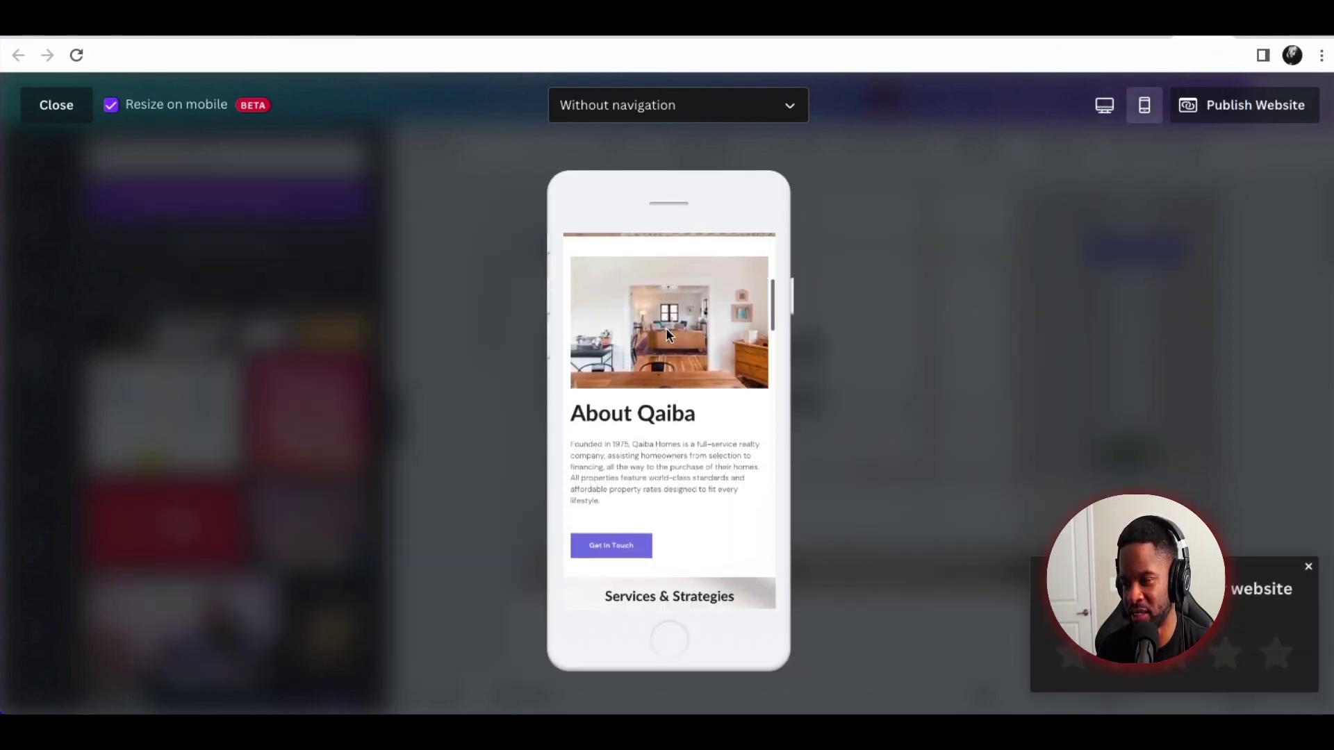
pyautogui.scroll(-10, 668, 332)
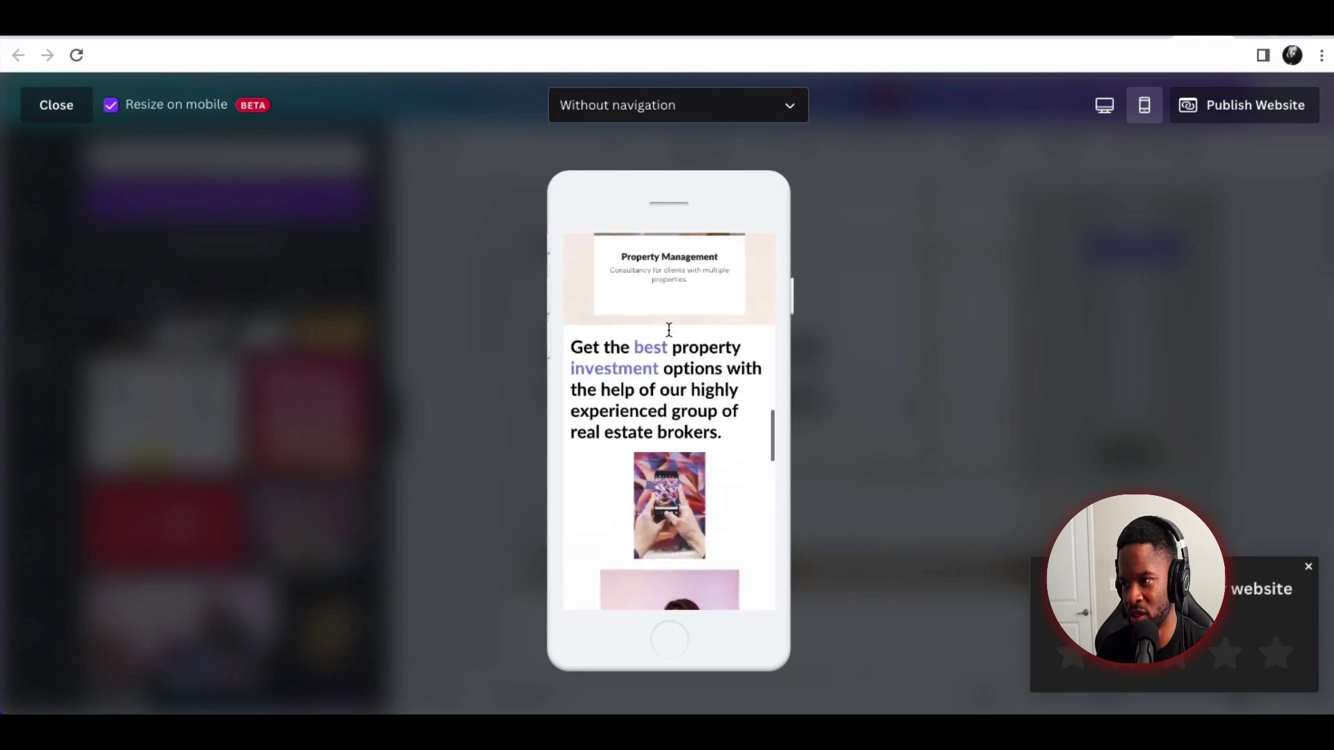
pyautogui.scroll(-10, 672, 336)
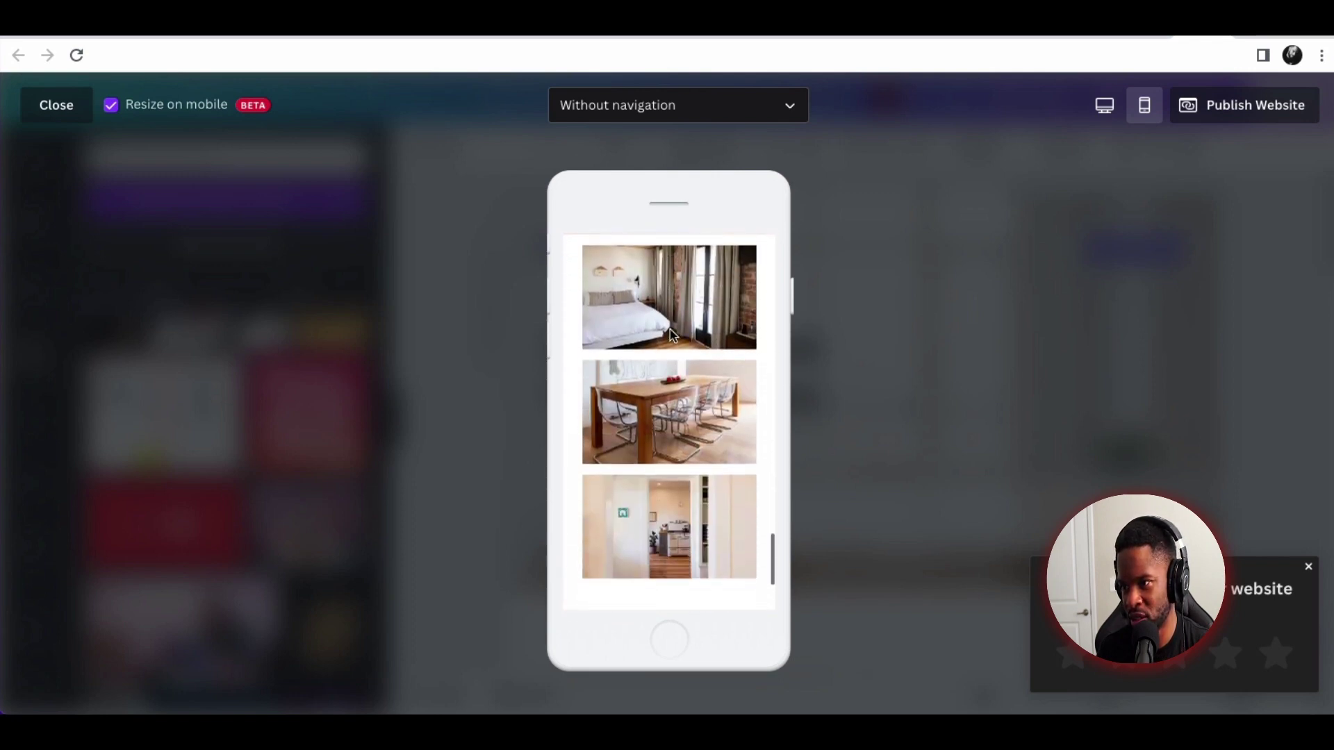
pyautogui.scroll(15, 669, 328)
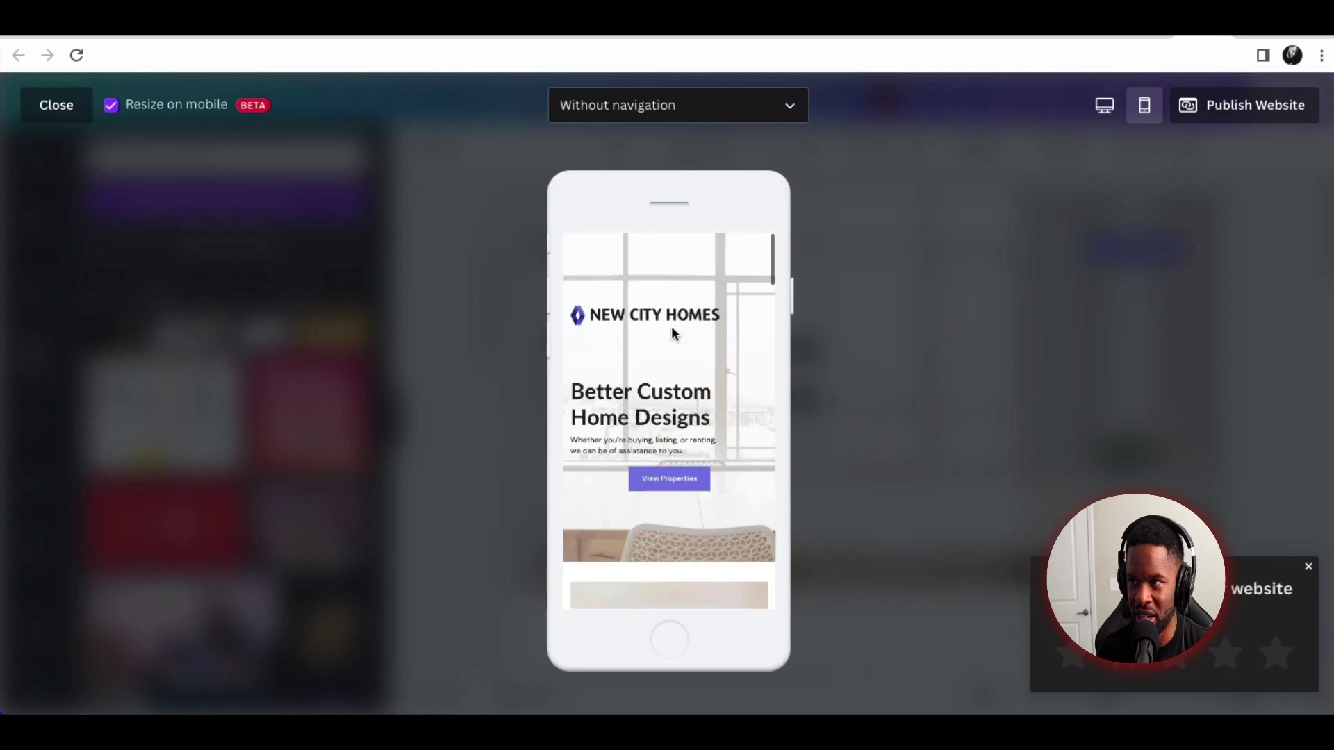
pyautogui.click(868, 205)
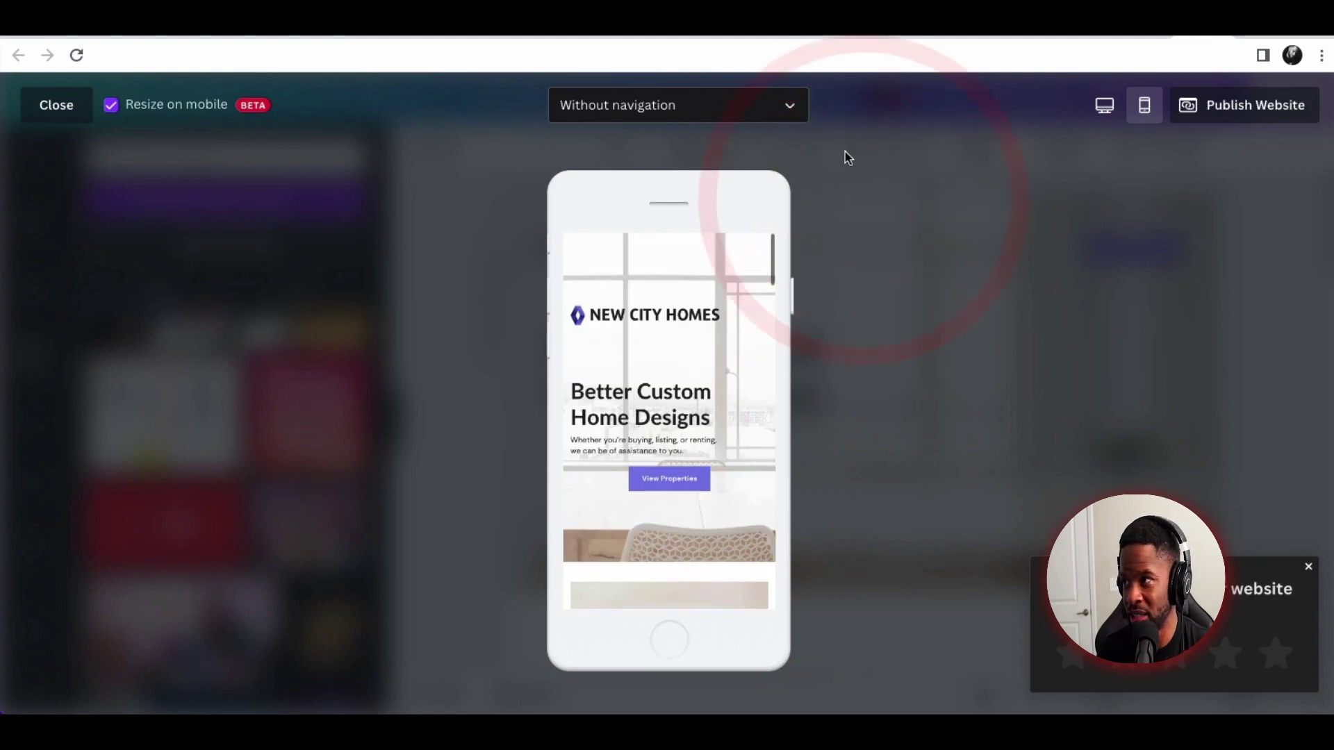
pyautogui.click(866, 154)
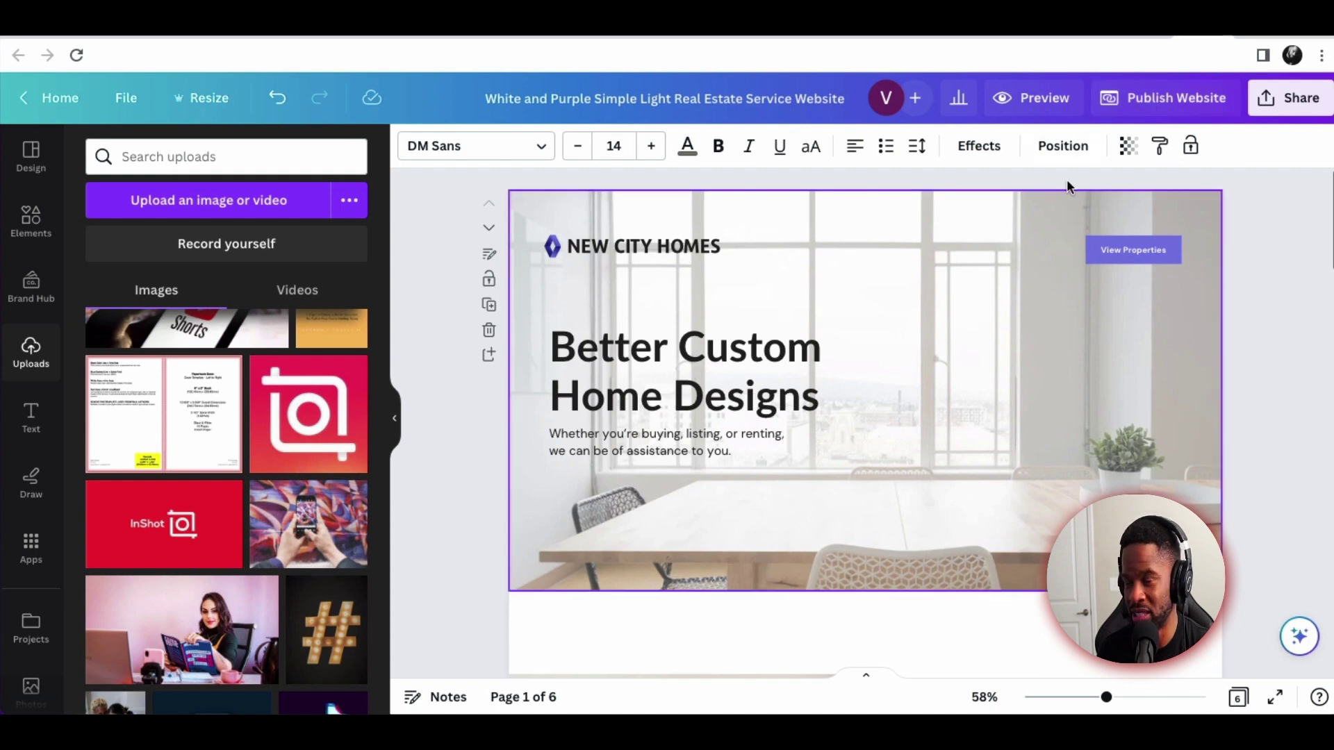
# Hide the Uploads panel and publish the website using an existing owned domain
pyautogui.click(395, 414)
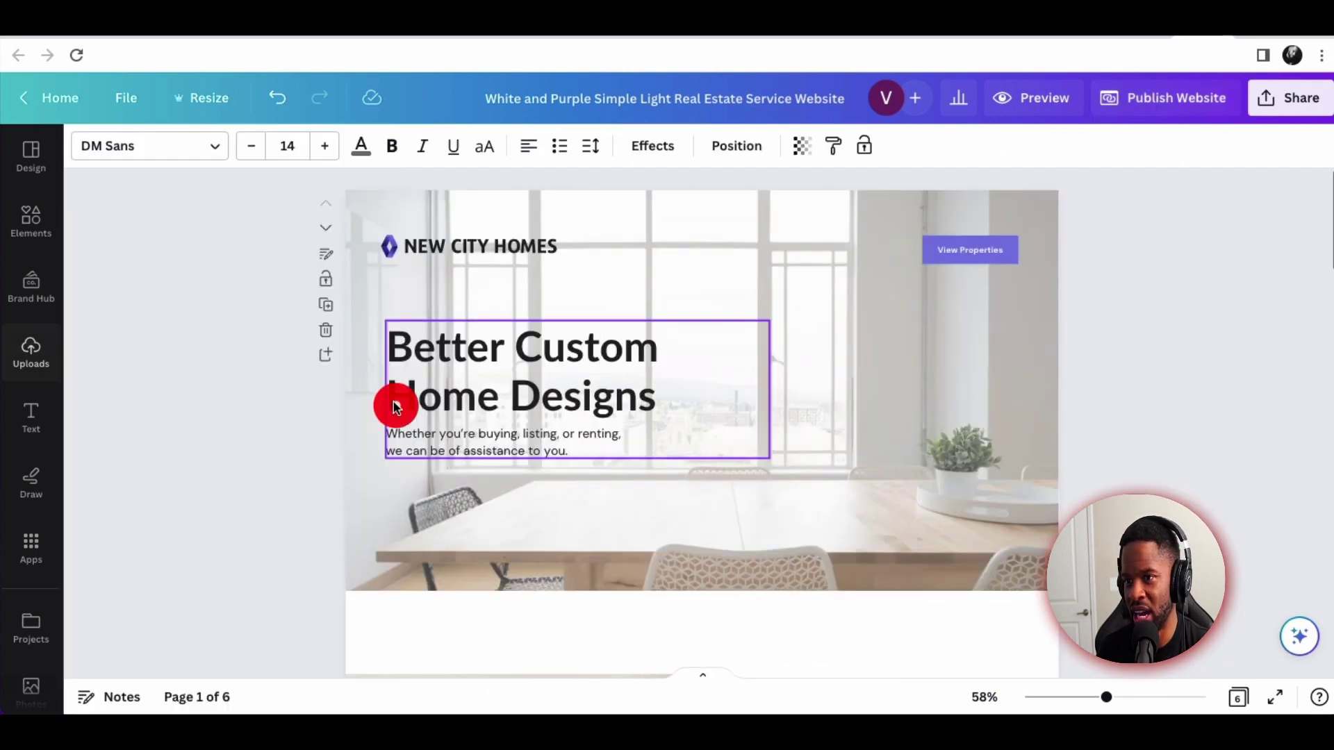
pyautogui.click(1158, 103)
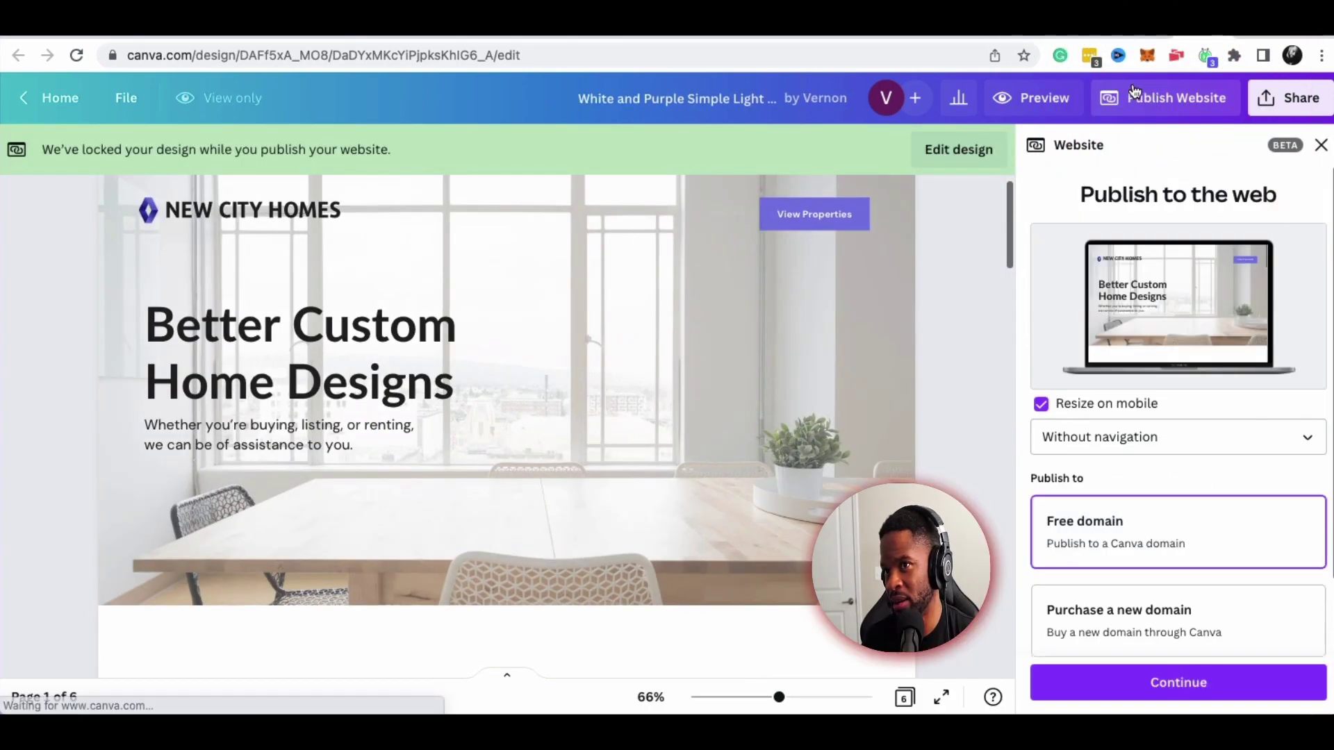
pyautogui.scroll(-2, 1105, 459)
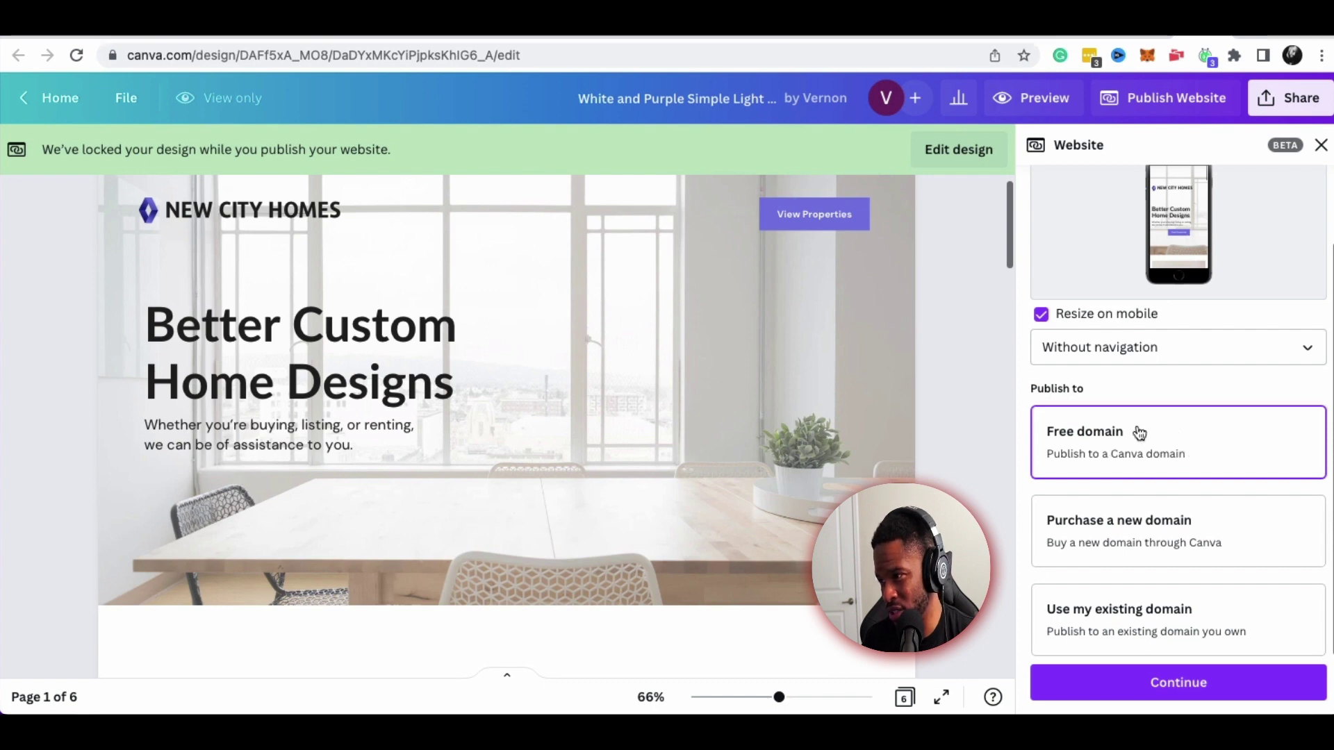
pyautogui.scroll(2, 1119, 456)
pyautogui.scroll(-2, 1140, 452)
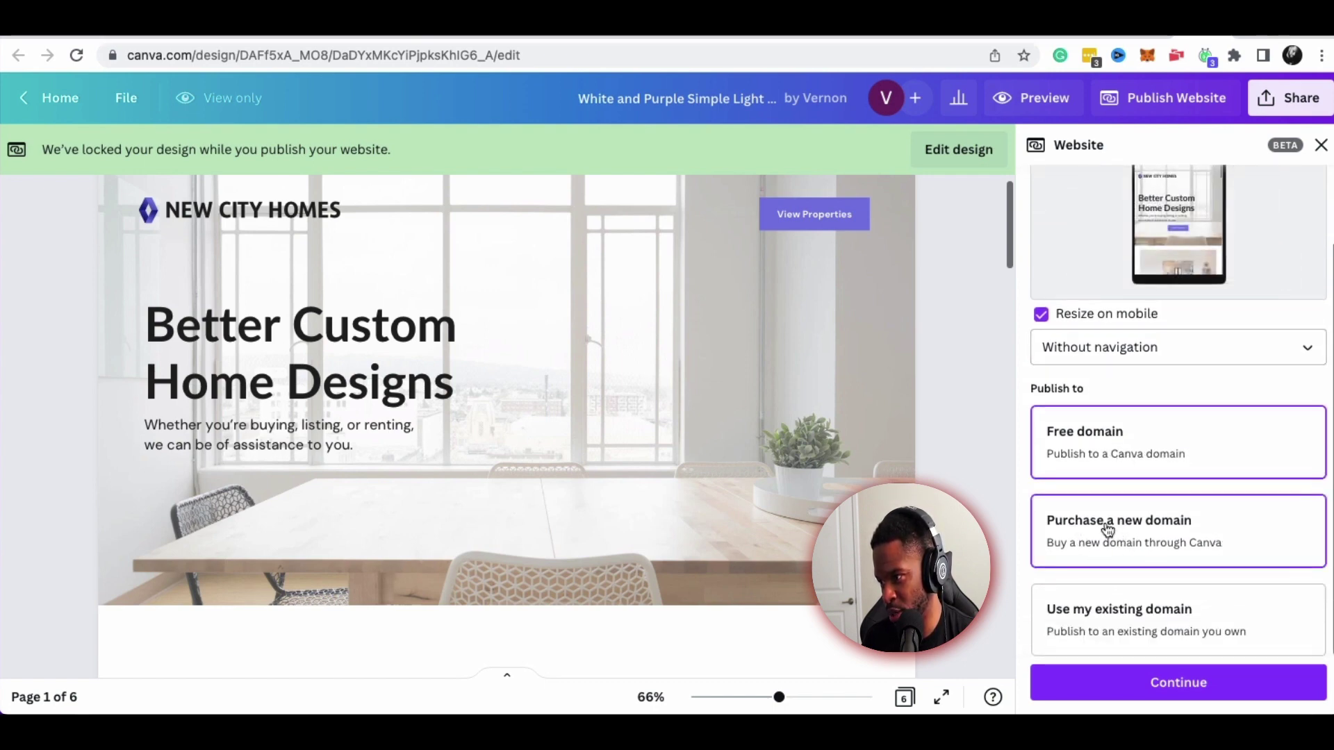
pyautogui.click(1140, 630)
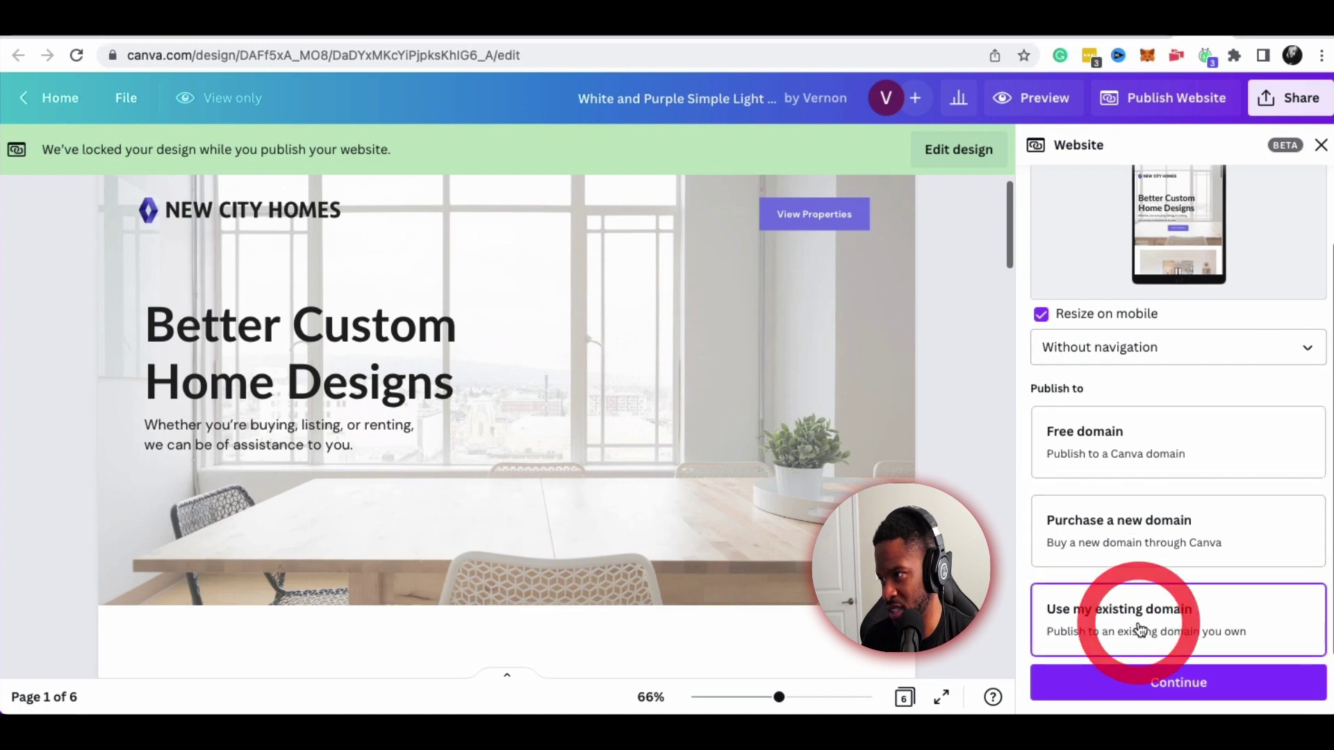
pyautogui.click(1202, 687)
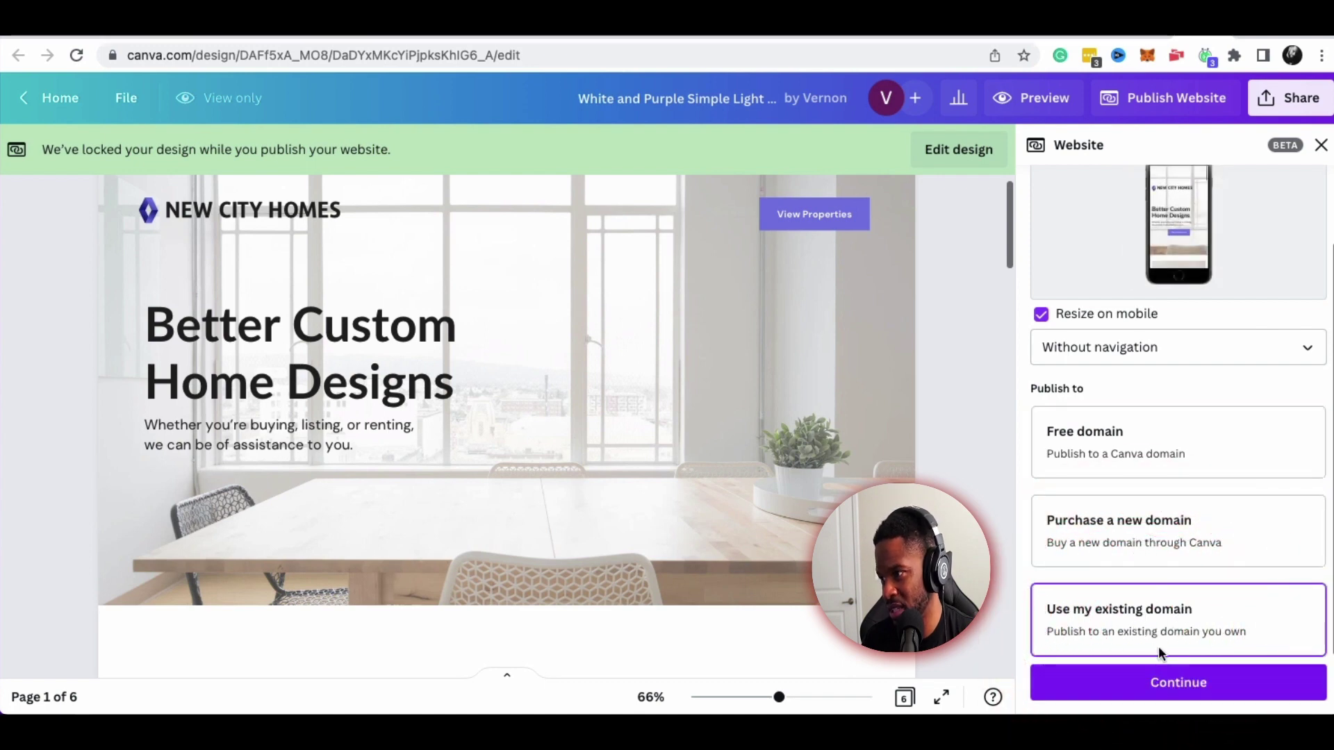
pyautogui.click(1183, 692)
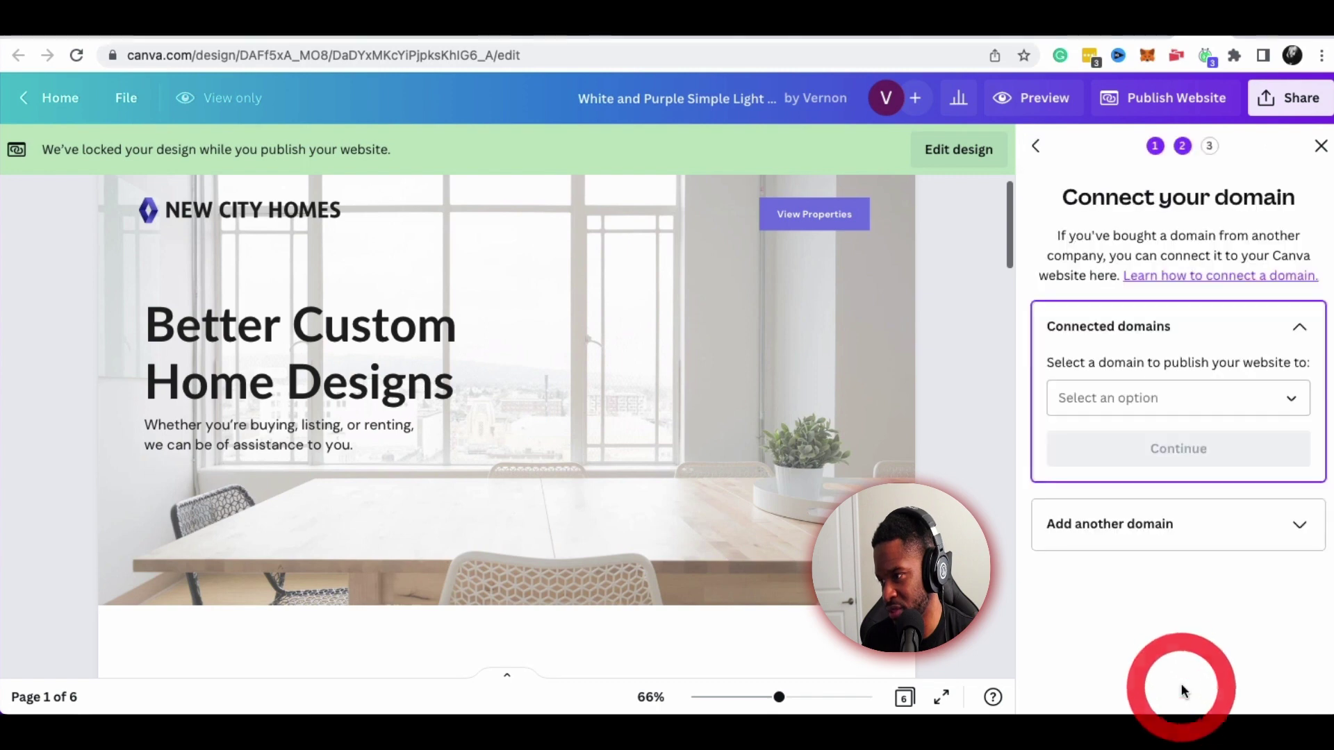
pyautogui.click(1273, 401)
pyautogui.click(1289, 615)
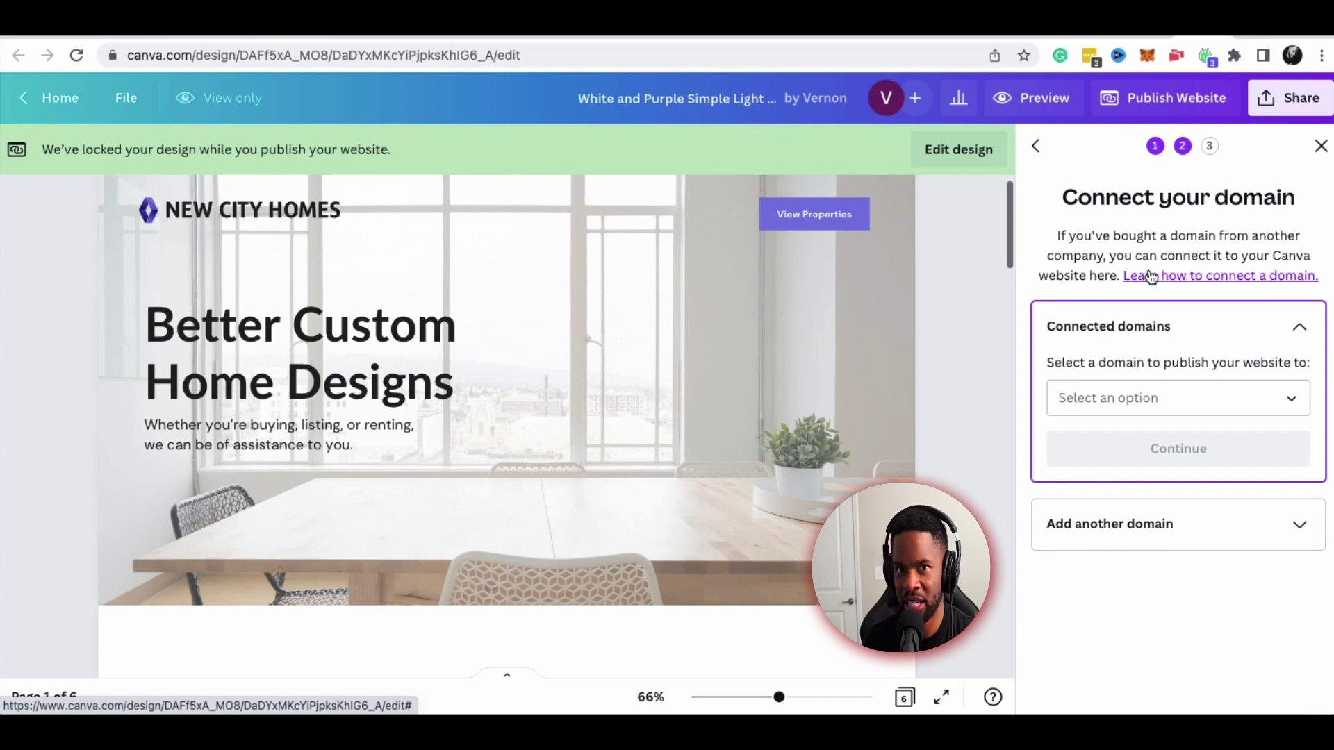
# Back out to Publish to the web and close the panel to unlock the design
pyautogui.click(1036, 149)
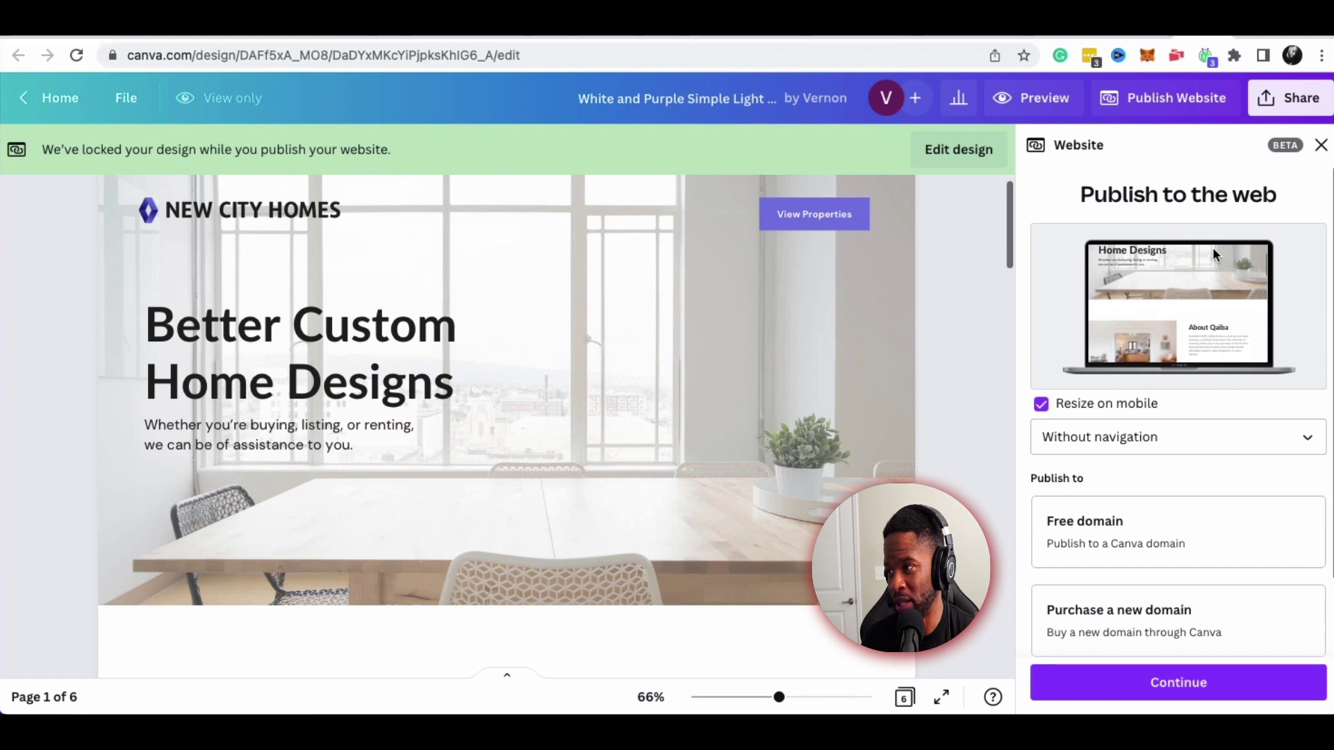
pyautogui.scroll(-2, 1174, 417)
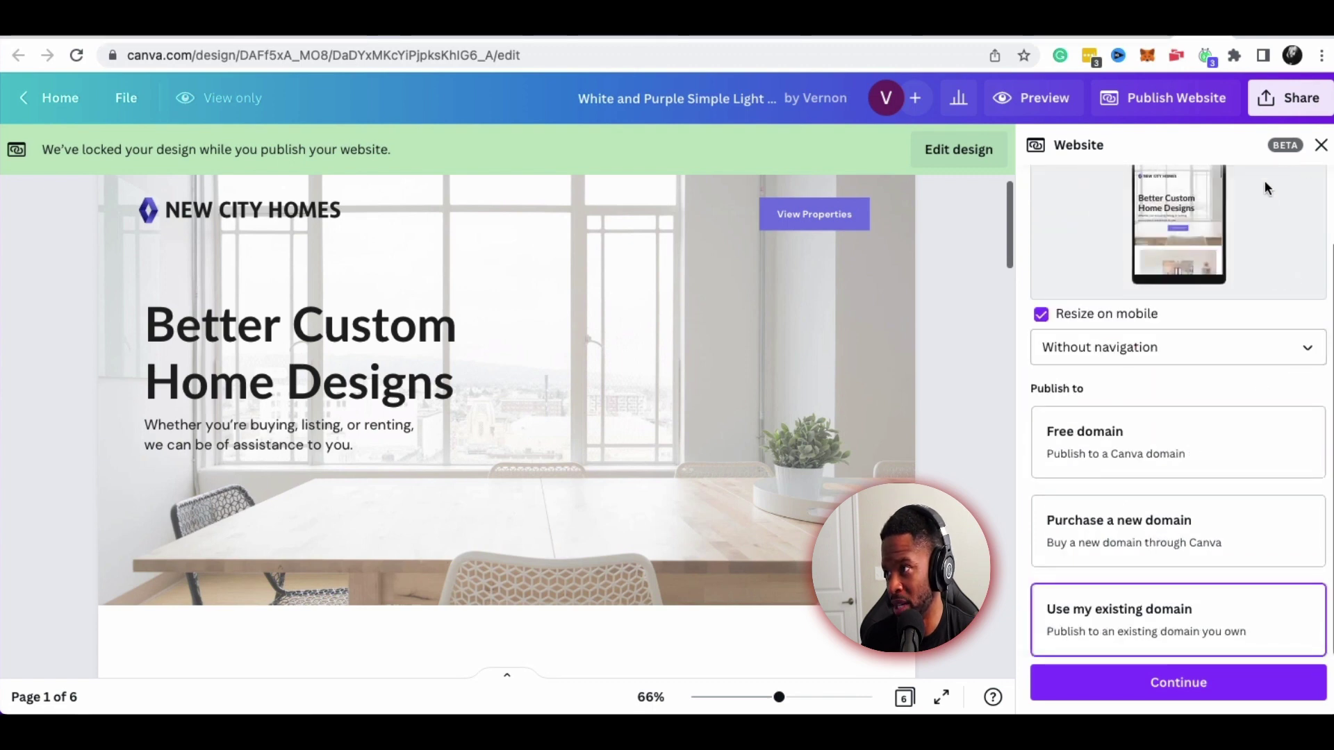
pyautogui.scroll(2, 1278, 187)
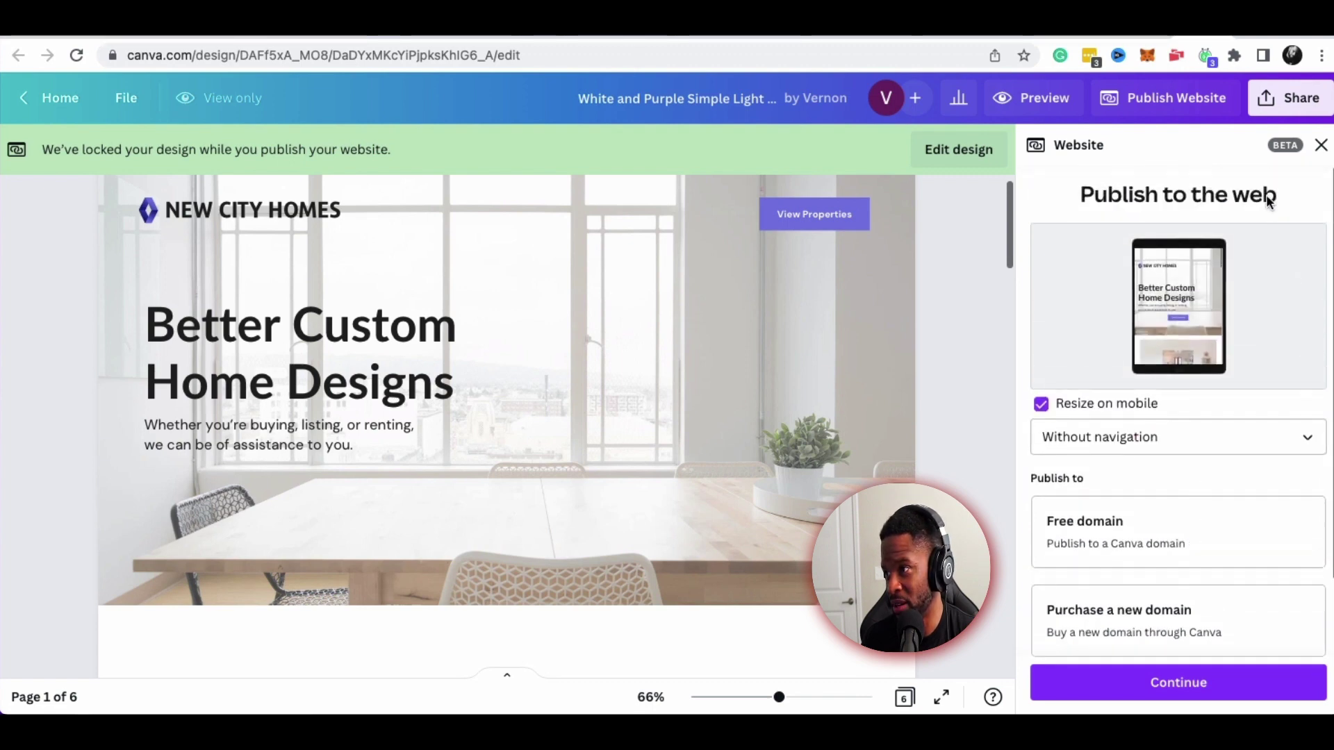
pyautogui.click(1321, 148)
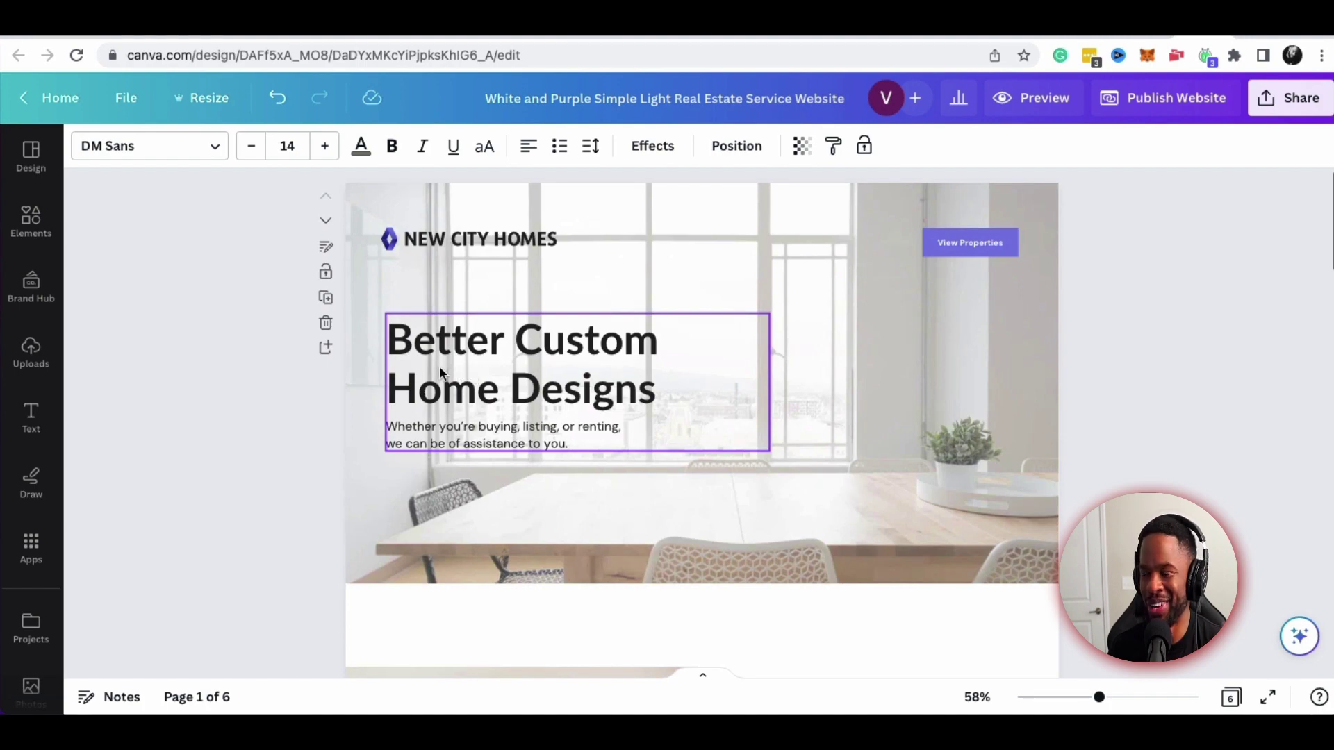
# Return the canvas to page 1 and switch to the website template's browser tab
pyautogui.scroll(-5, 565, 365)
pyautogui.scroll(10, 566, 365)
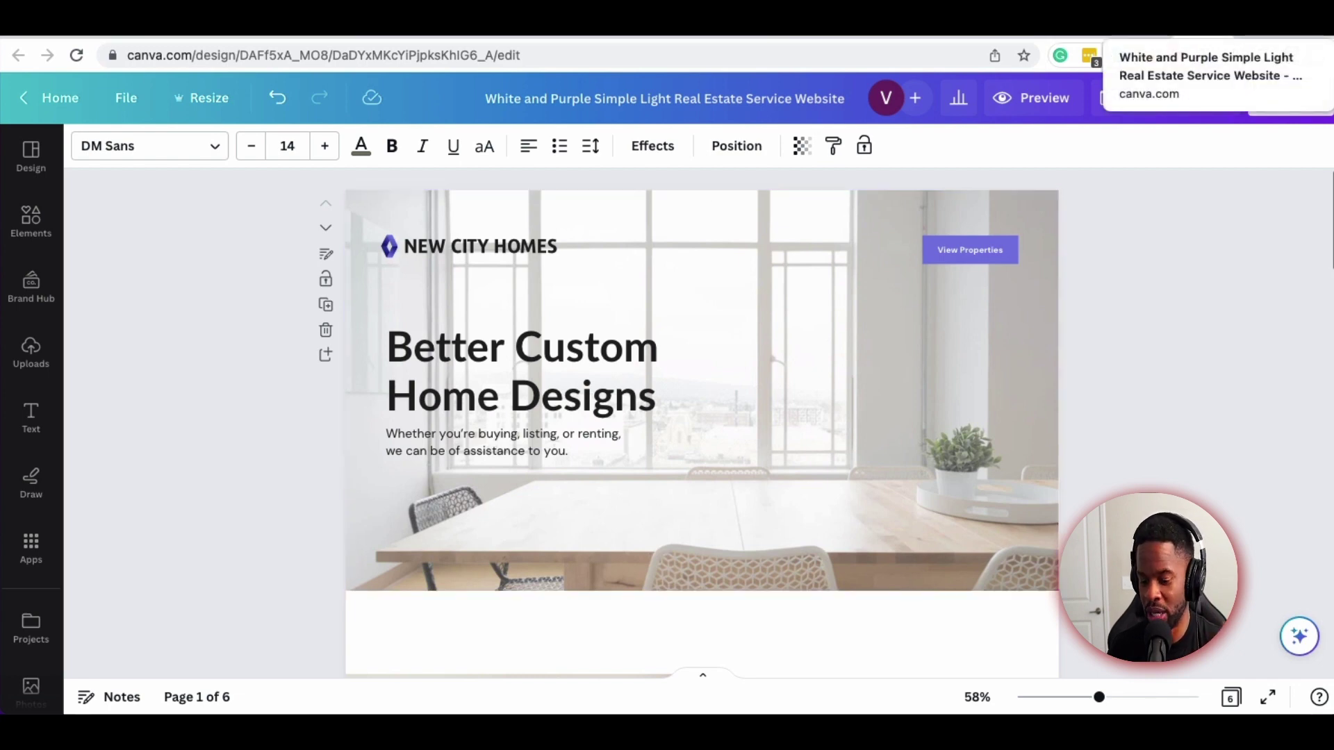
pyautogui.click(1209, 24)
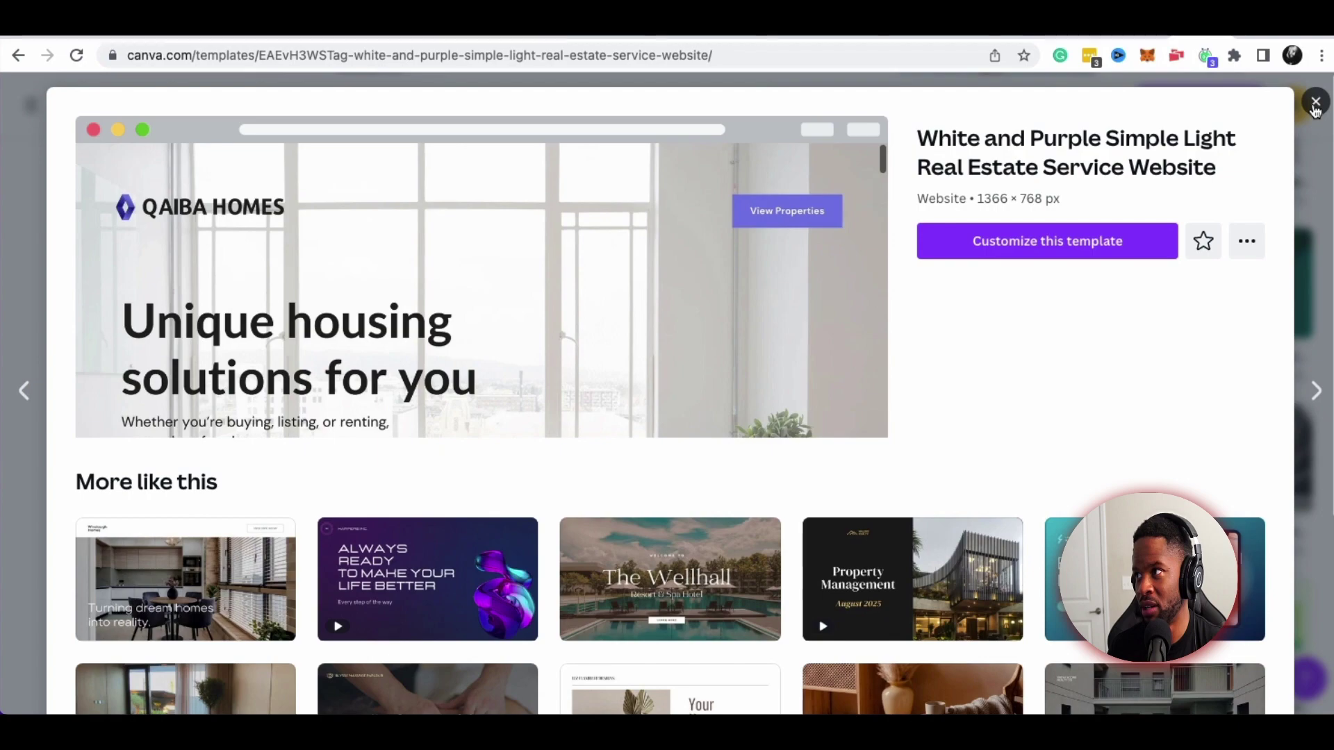
# Close the template preview and go back to the Canva home page
pyautogui.click(1315, 103)
pyautogui.scroll(10, 723, 208)
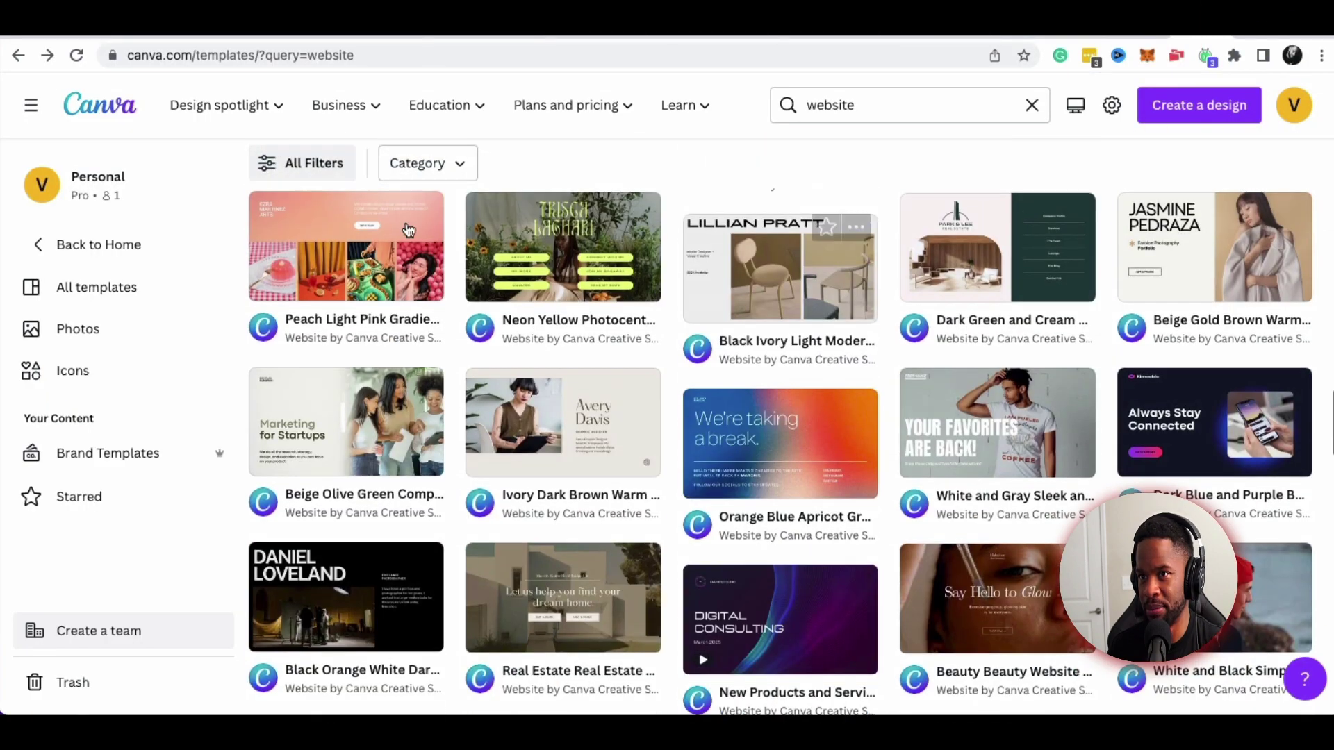
pyautogui.click(98, 244)
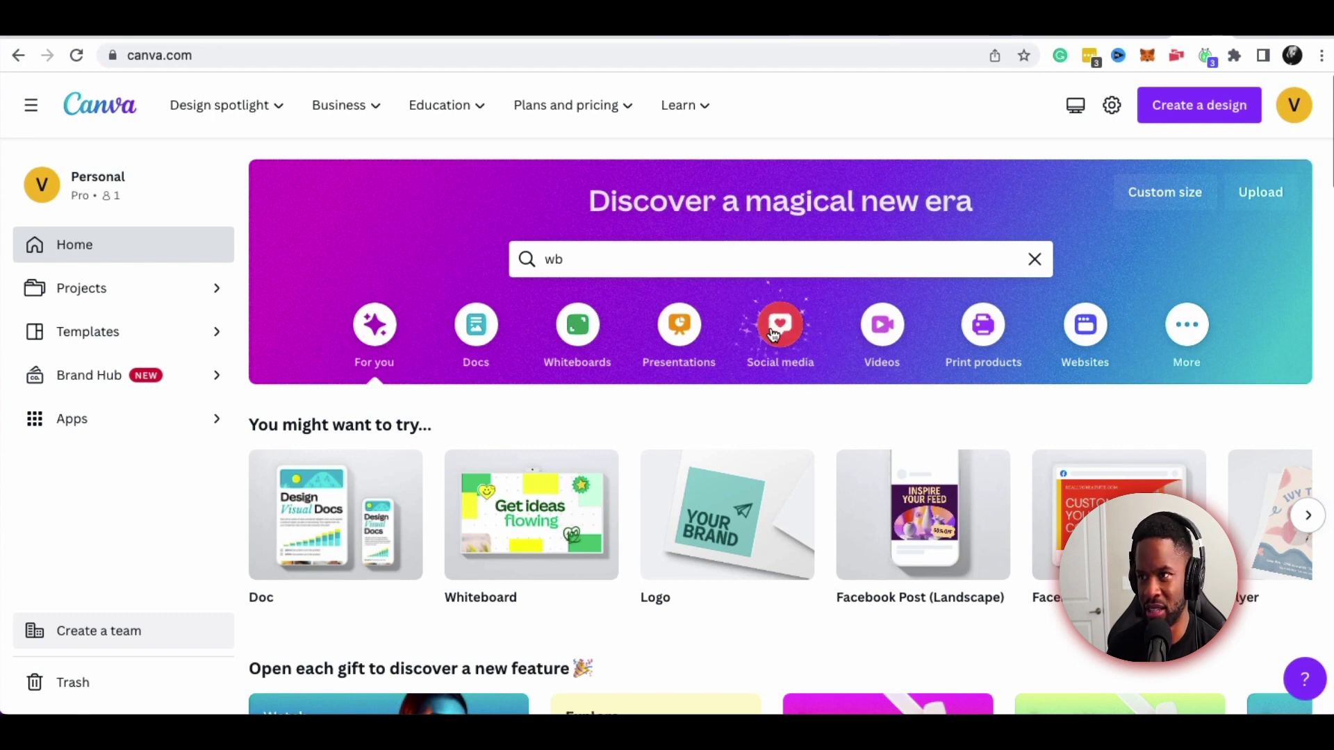
# Clear the old 'wb' query and search templates for 'social media'
pyautogui.click(1036, 260)
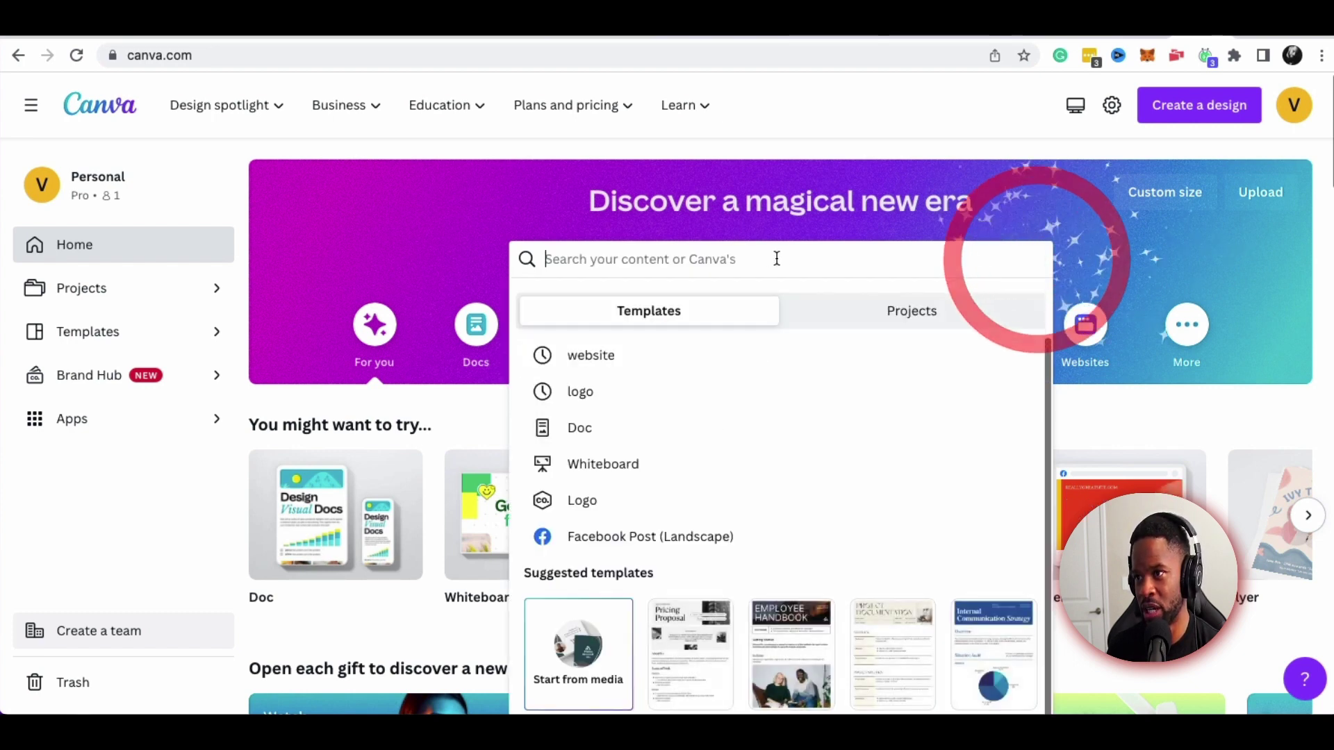
pyautogui.click(996, 214)
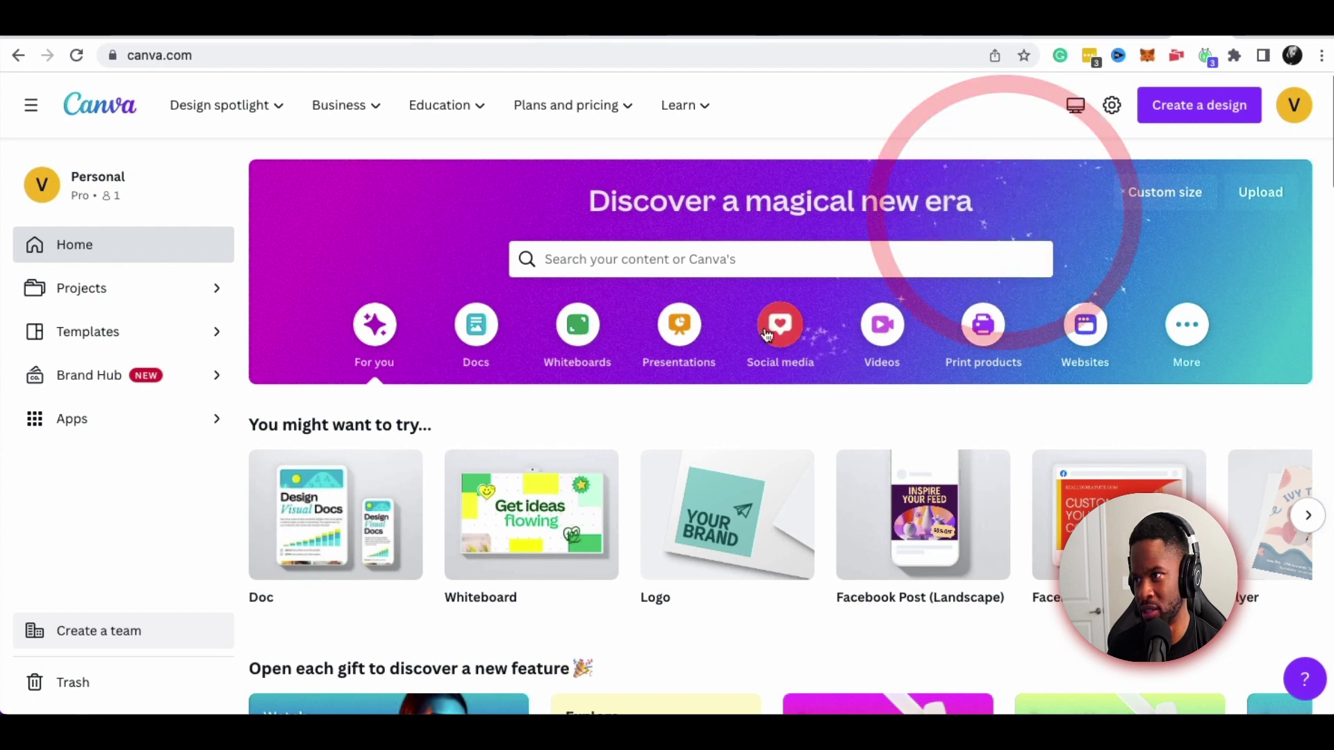
pyautogui.click(756, 271)
pyautogui.write('s')
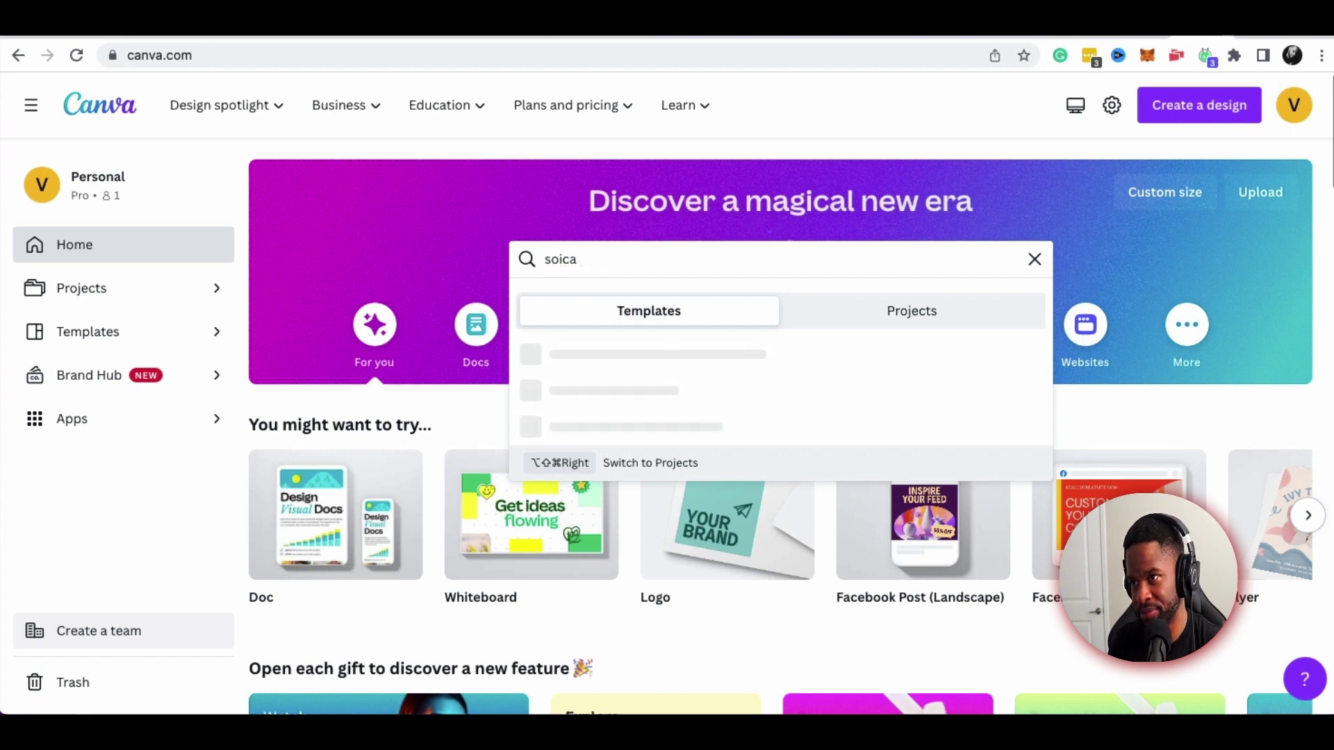
pyautogui.write('o')
pyautogui.press('BackSpace')
pyautogui.press('BackSpace')
pyautogui.write('social media')
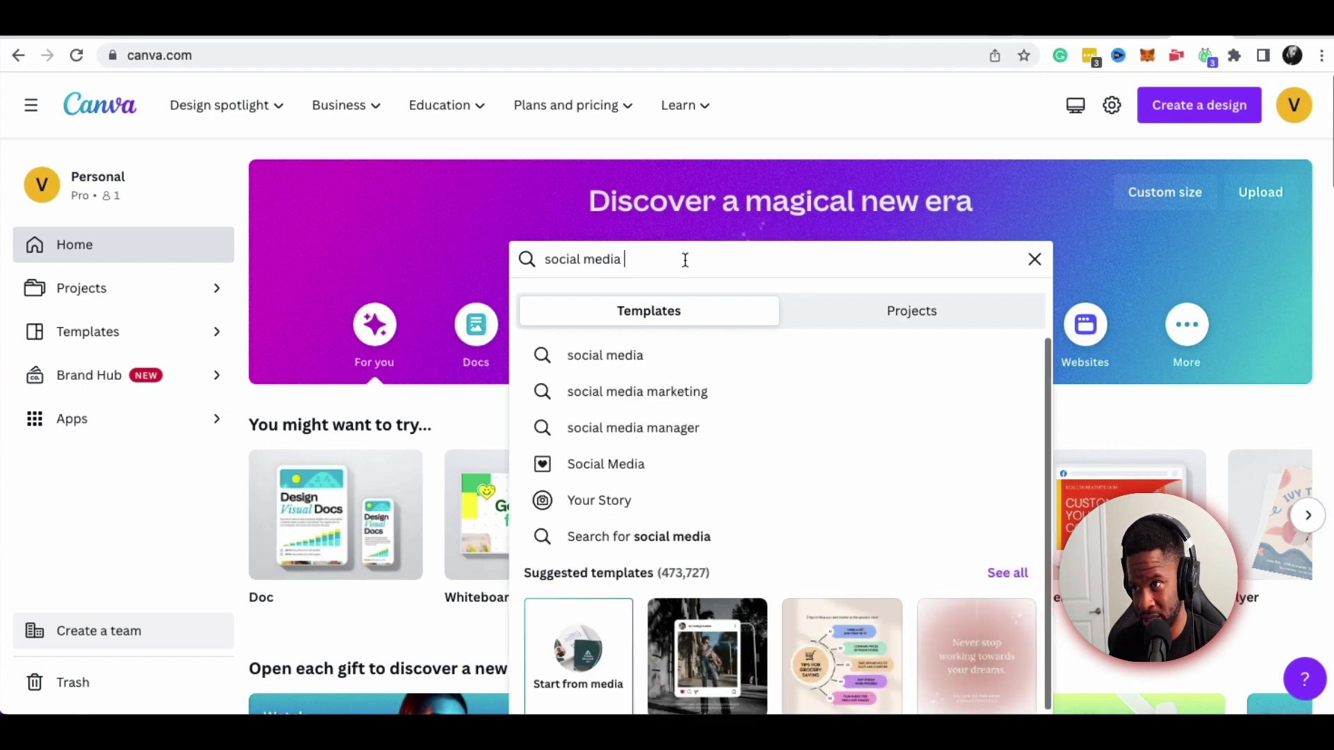
pyautogui.click(638, 356)
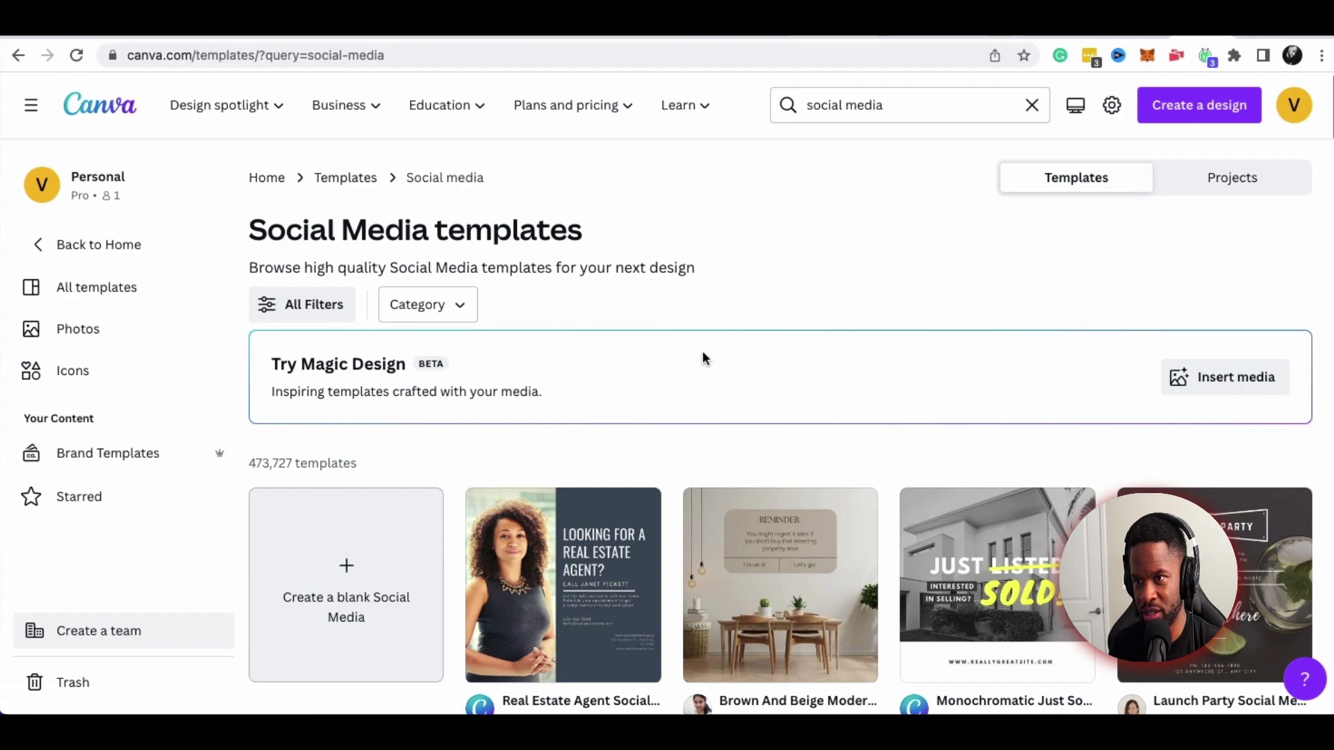
# Scroll the social media results down to the Brown Minimalist Real Estate Instagram Post
pyautogui.scroll(-5, 686, 358)
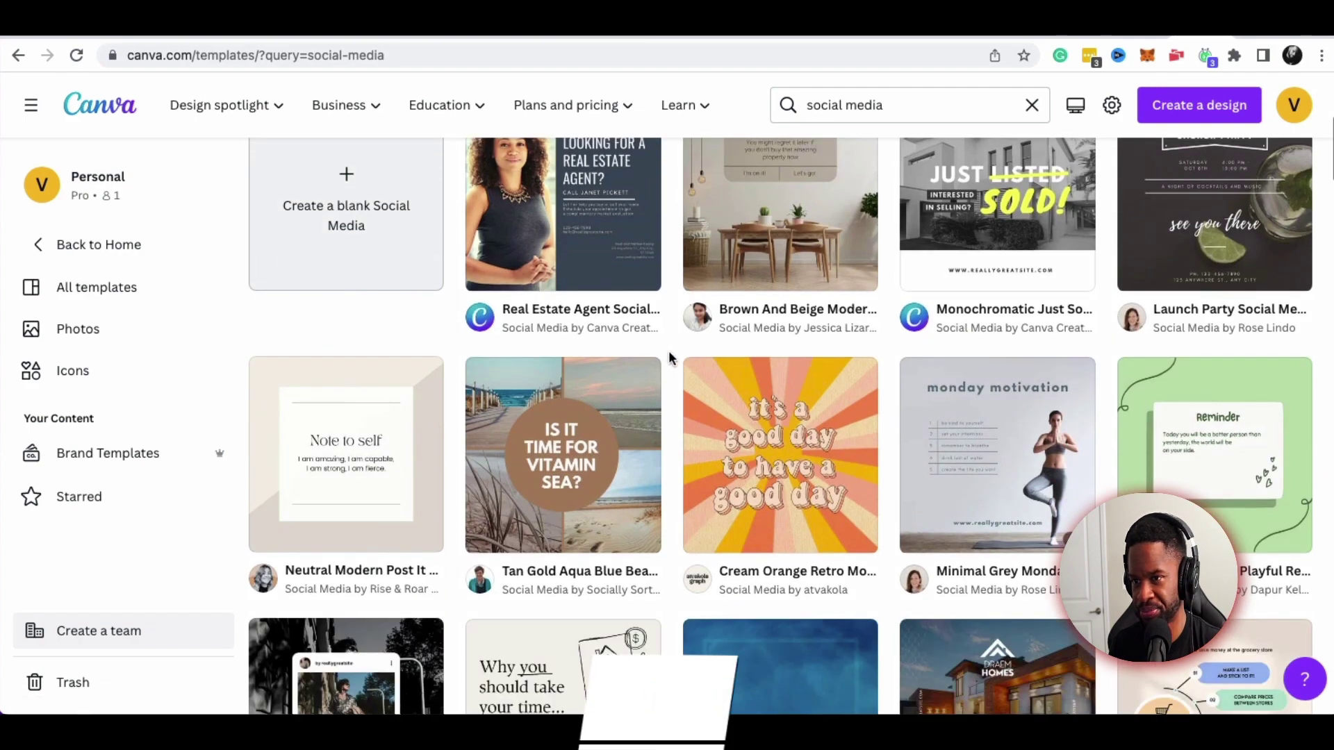
pyautogui.scroll(-2, 669, 358)
pyautogui.scroll(-5, 669, 352)
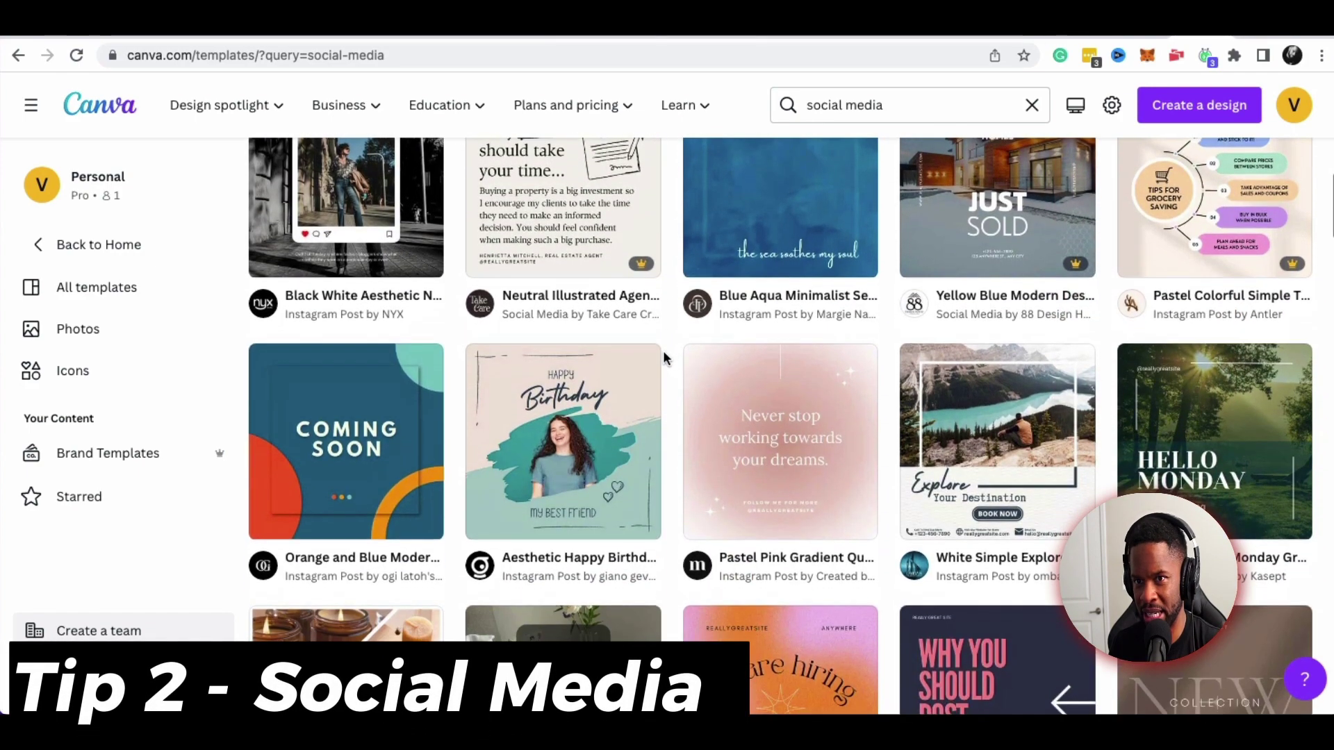
pyautogui.scroll(-4, 665, 351)
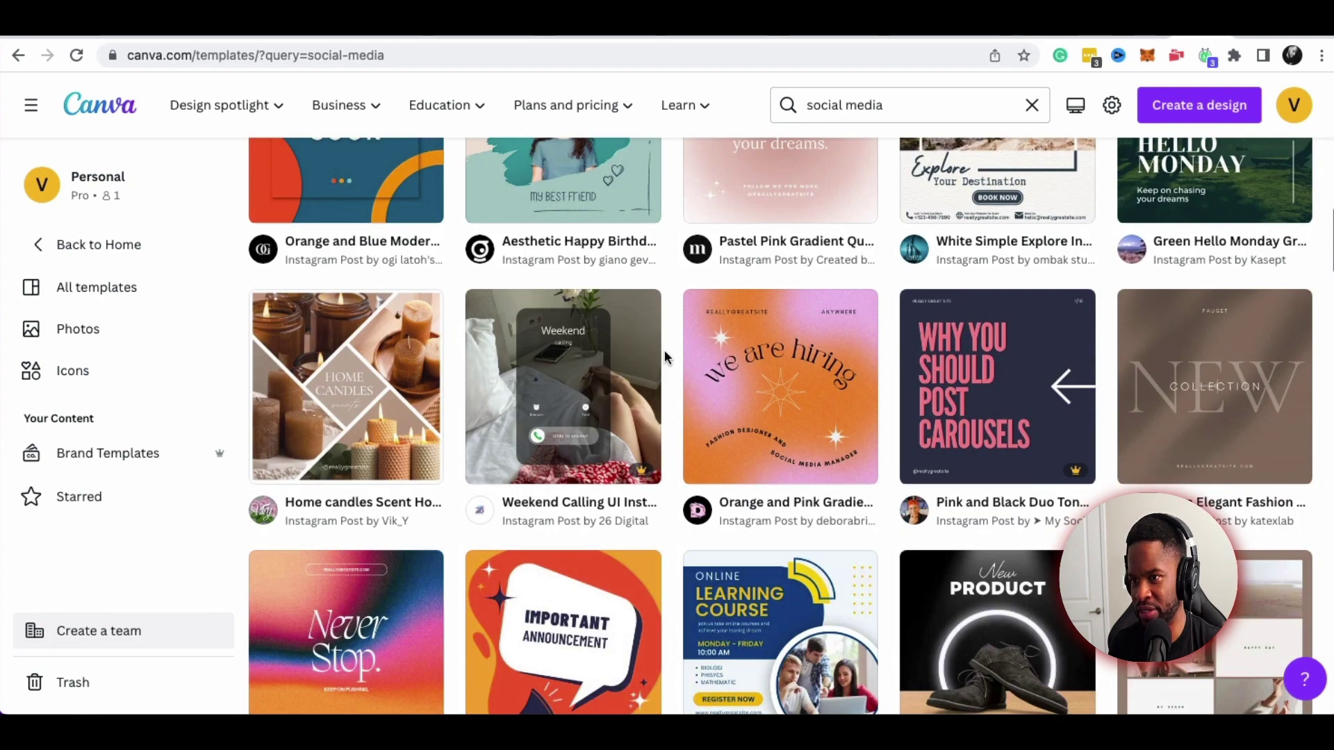
pyautogui.scroll(-1, 665, 356)
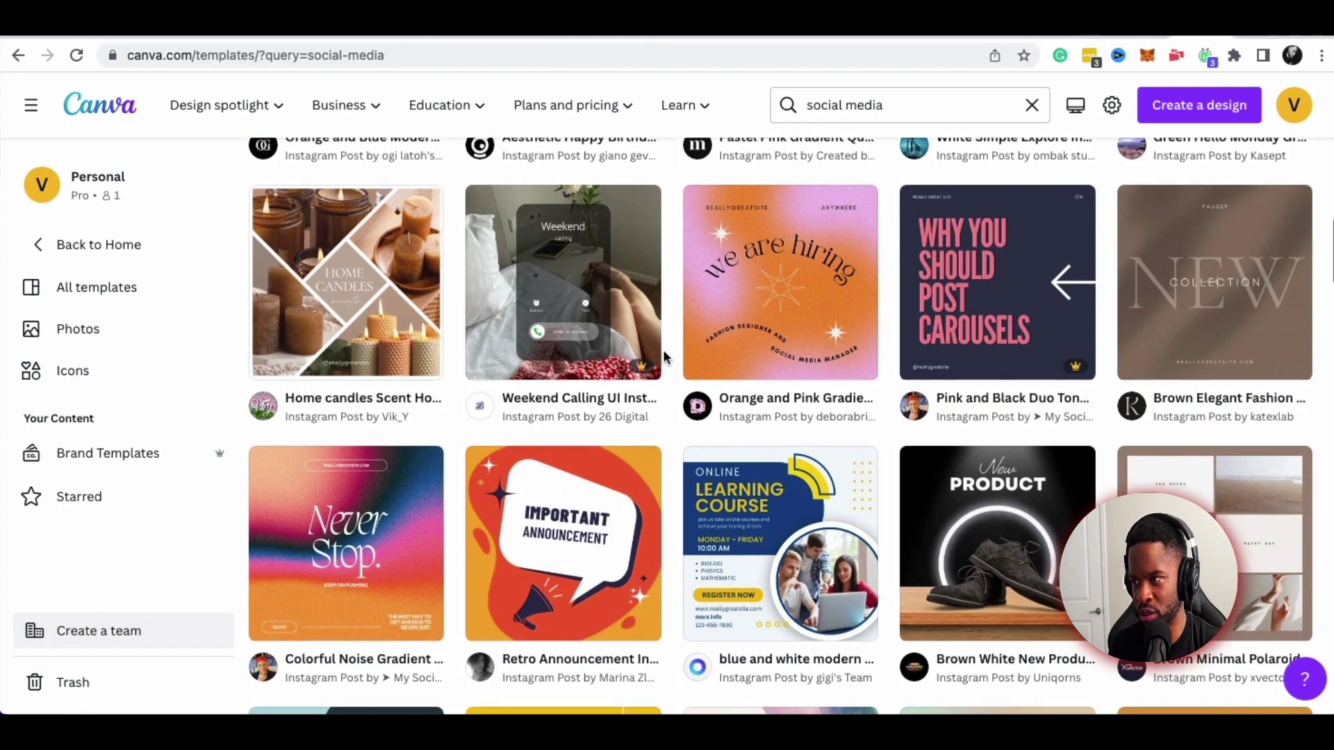
pyautogui.scroll(-5, 664, 356)
pyautogui.scroll(-3, 663, 353)
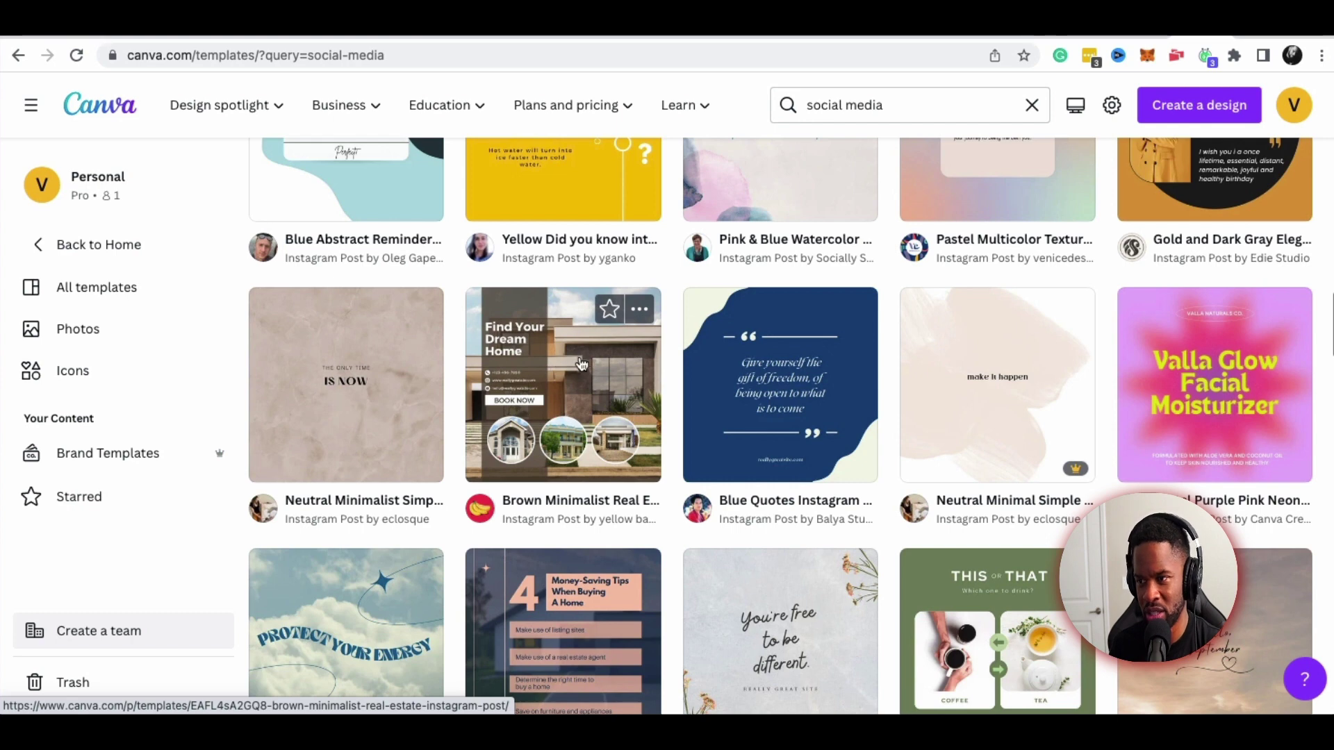
# Preview the Brown Minimalist Real Estate Instagram Post template and browse its minimalist tag
pyautogui.click(650, 313)
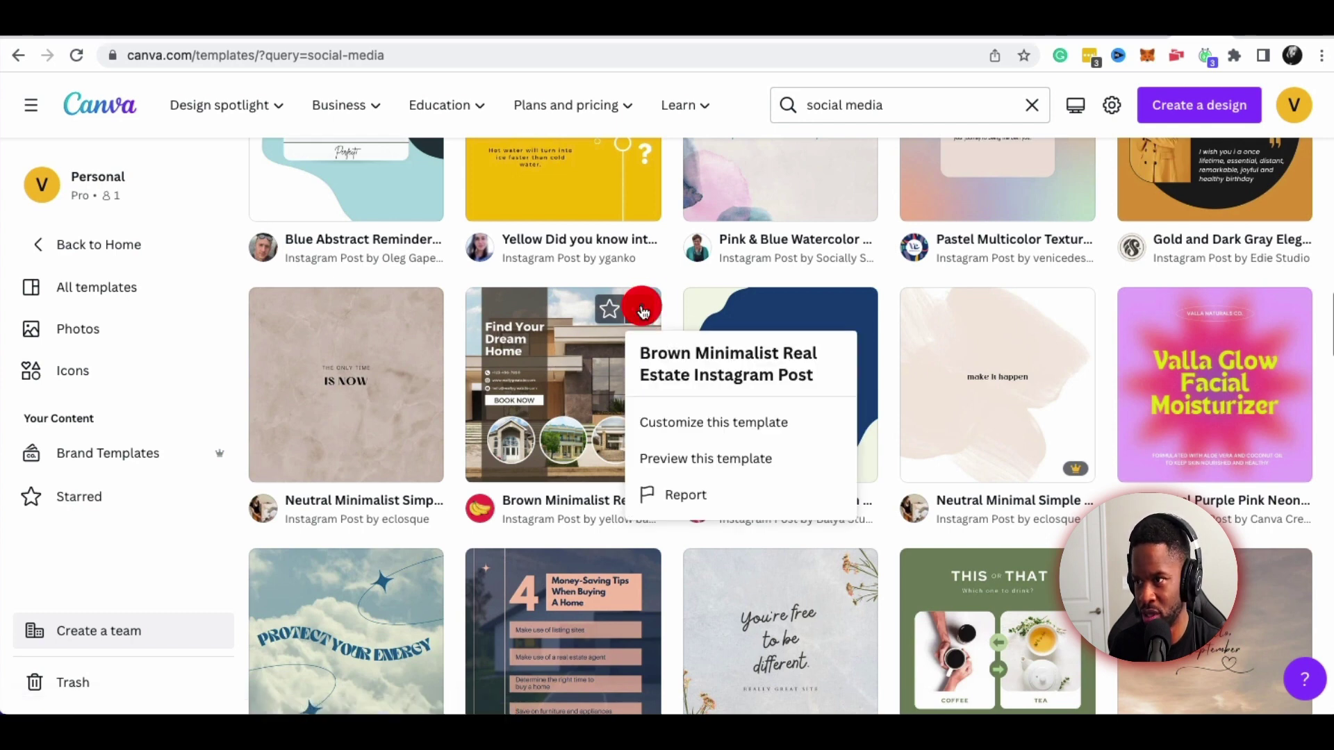
pyautogui.click(704, 460)
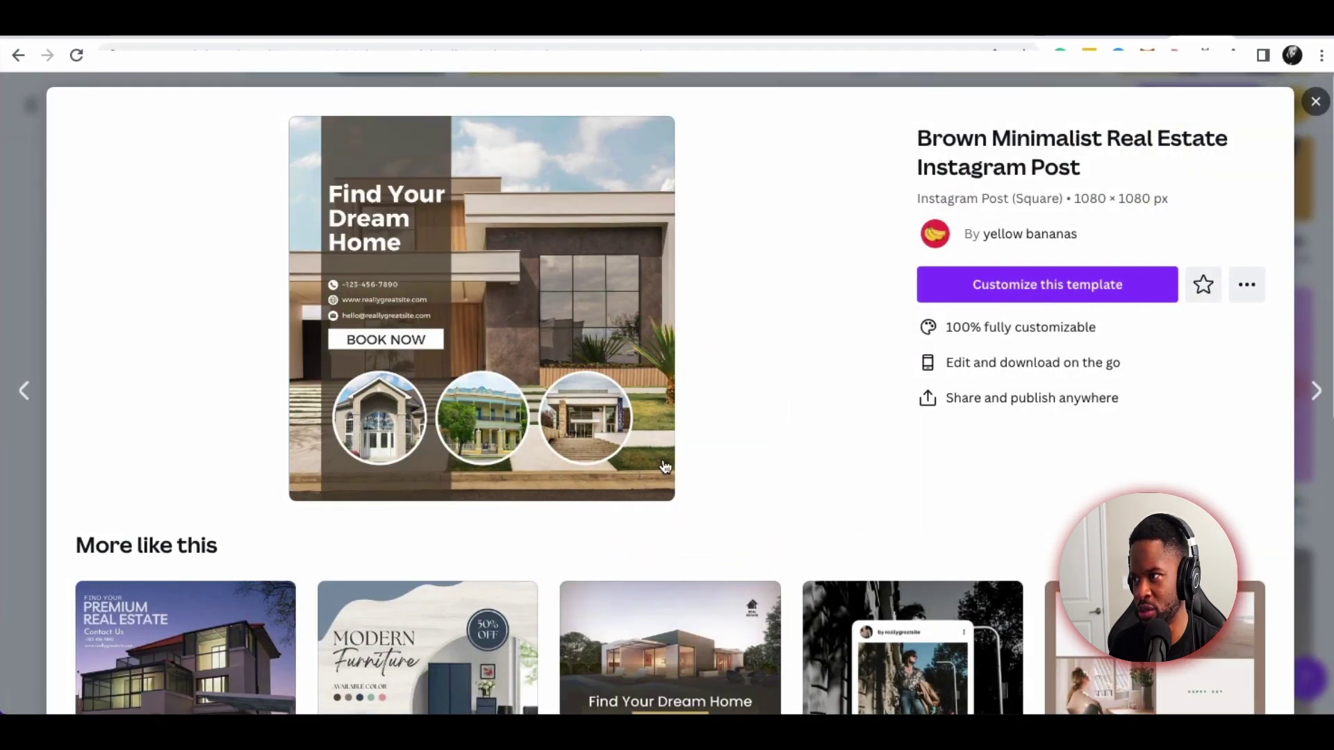
pyautogui.scroll(-5, 361, 392)
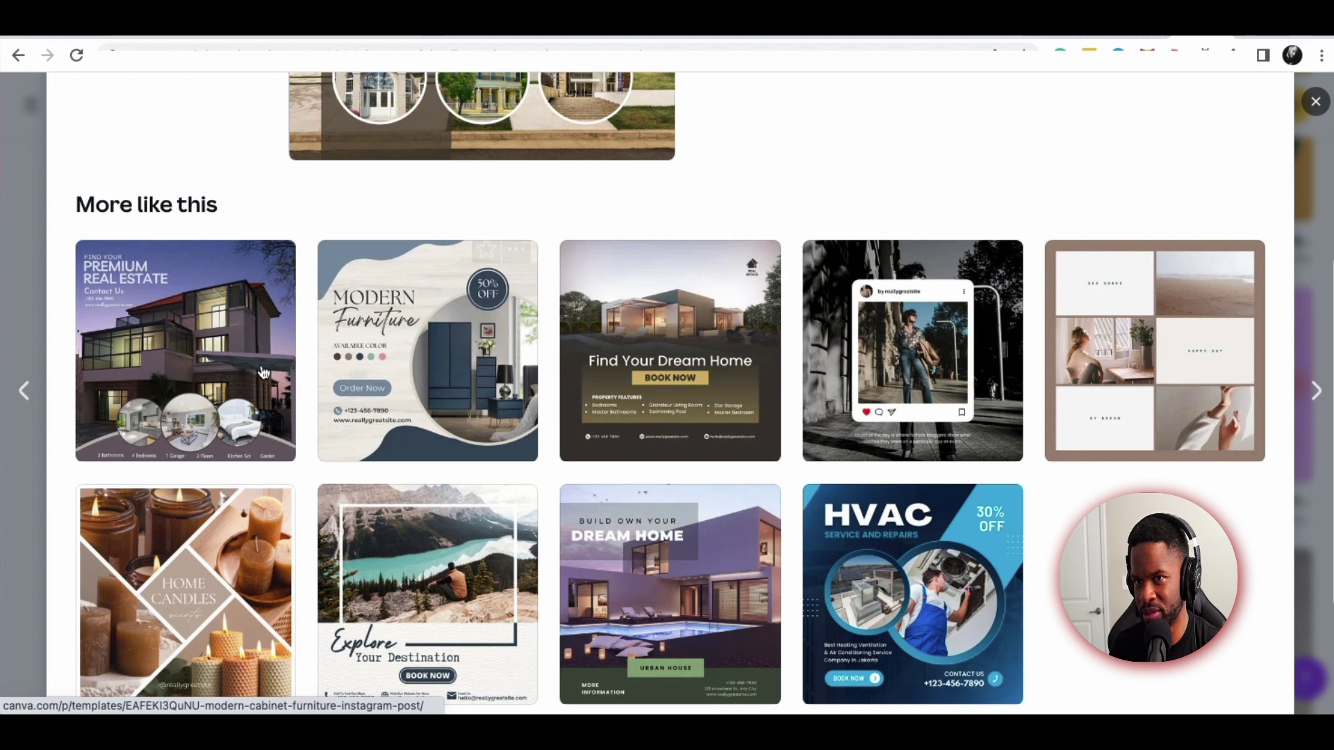
pyautogui.scroll(-3, 293, 387)
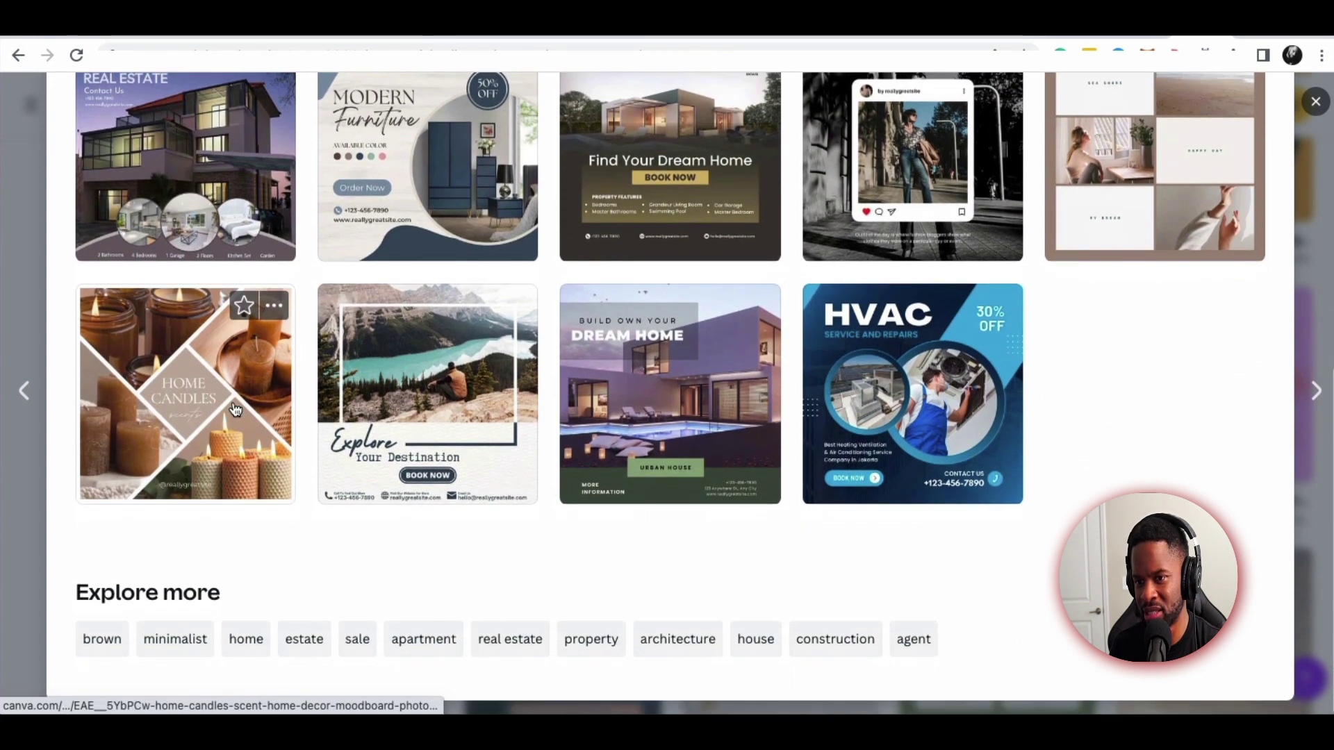
pyautogui.click(176, 640)
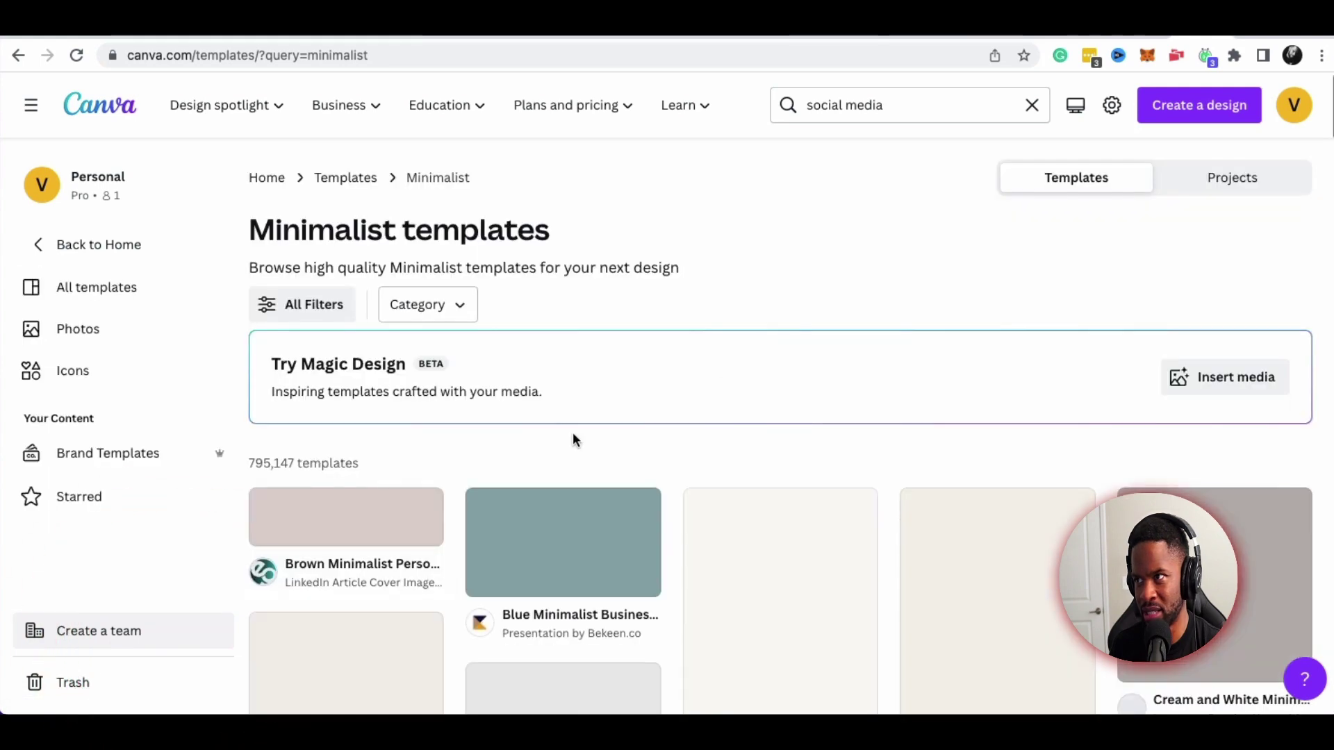
pyautogui.scroll(-6, 639, 431)
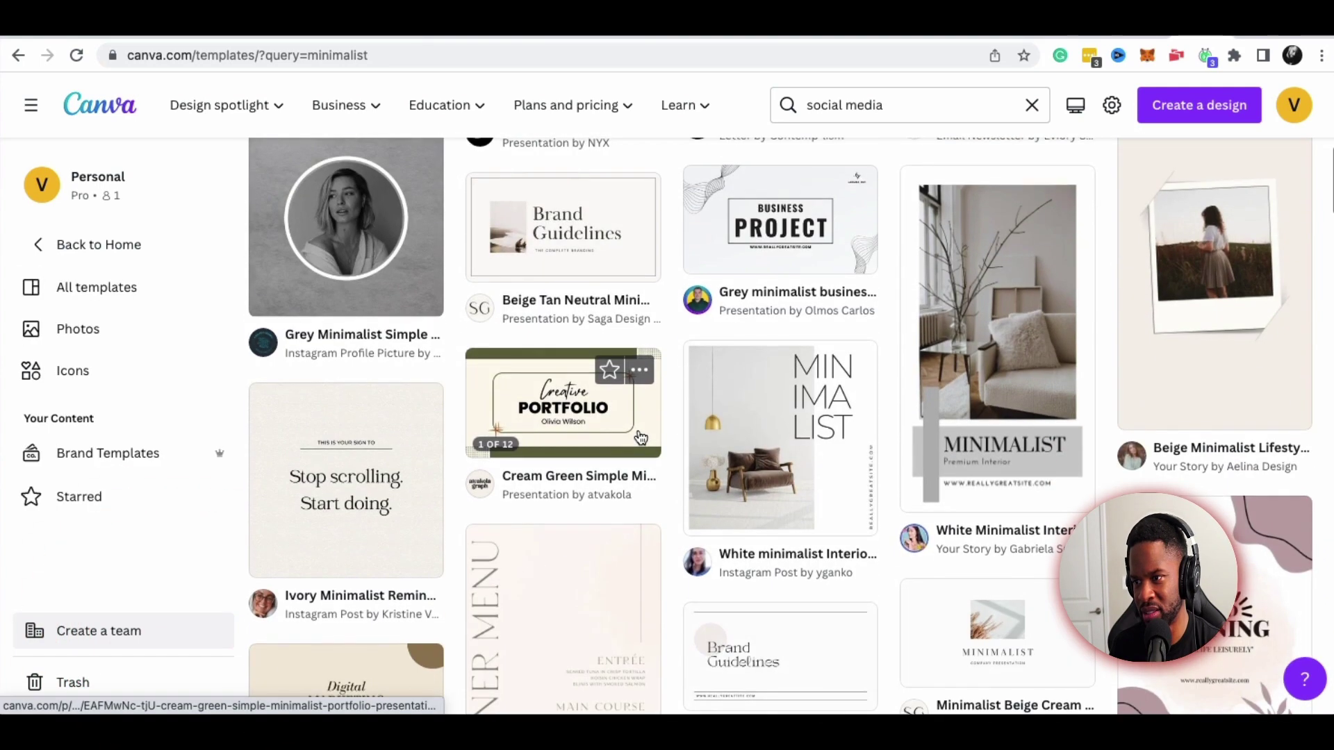
pyautogui.scroll(6, 639, 428)
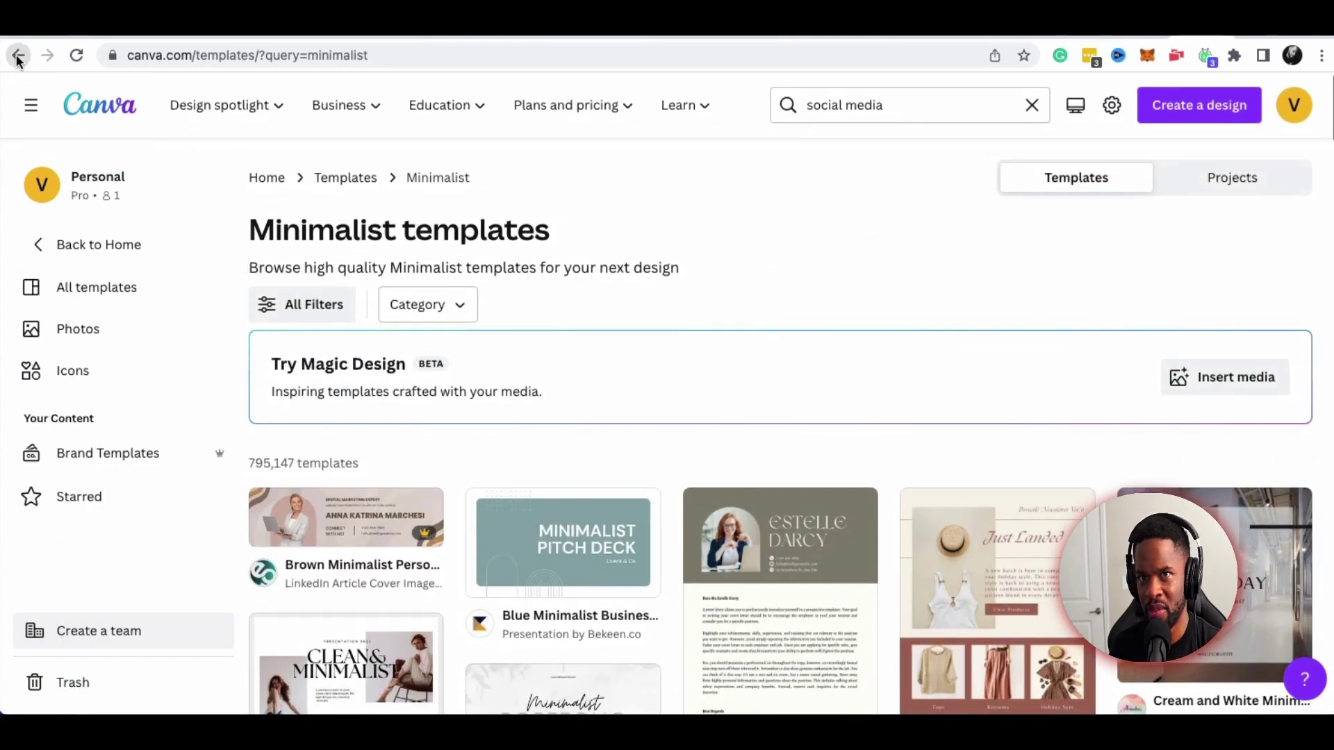
# Return to the template page and customize it as an editable 1080 × 1080 design
pyautogui.click(18, 58)
pyautogui.scroll(-10, 683, 375)
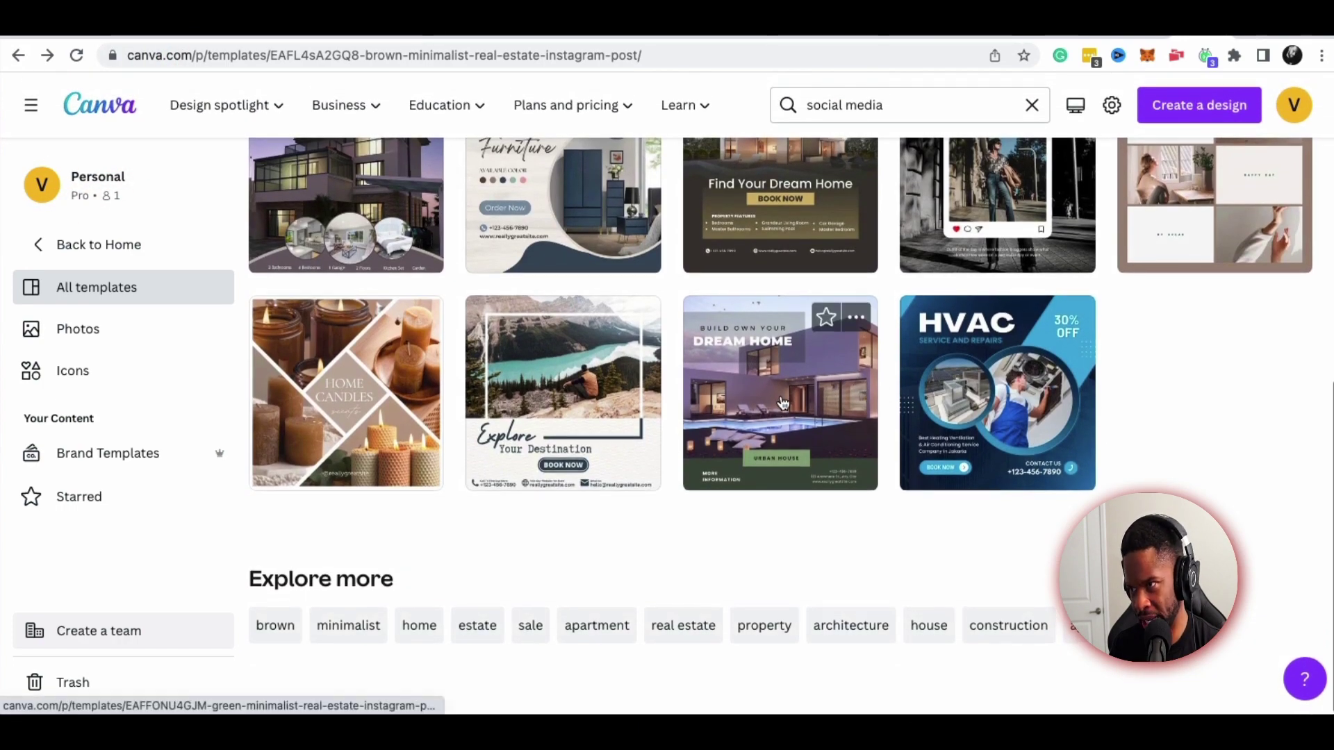
pyautogui.scroll(8, 782, 403)
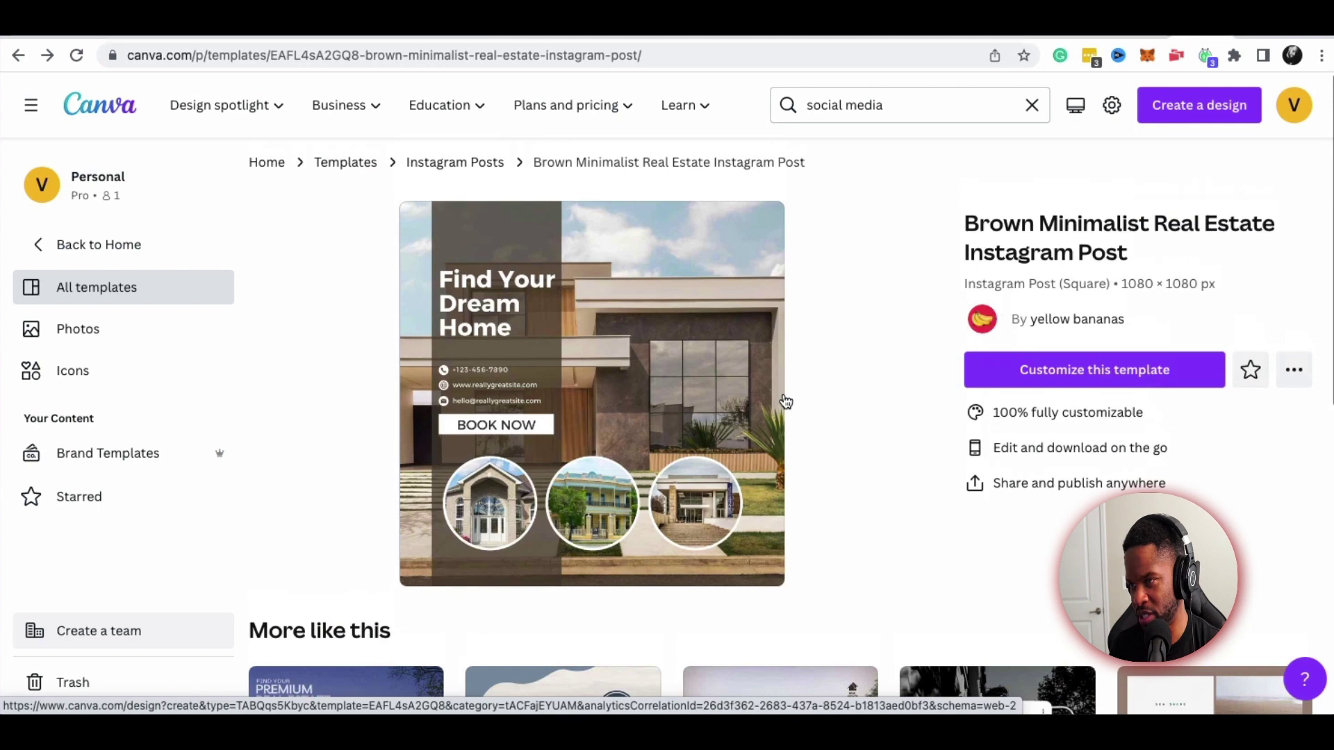
pyautogui.scroll(-2, 656, 388)
pyautogui.scroll(2, 657, 388)
pyautogui.scroll(-3, 660, 388)
pyautogui.scroll(1, 667, 387)
pyautogui.scroll(2, 667, 387)
pyautogui.click(1136, 350)
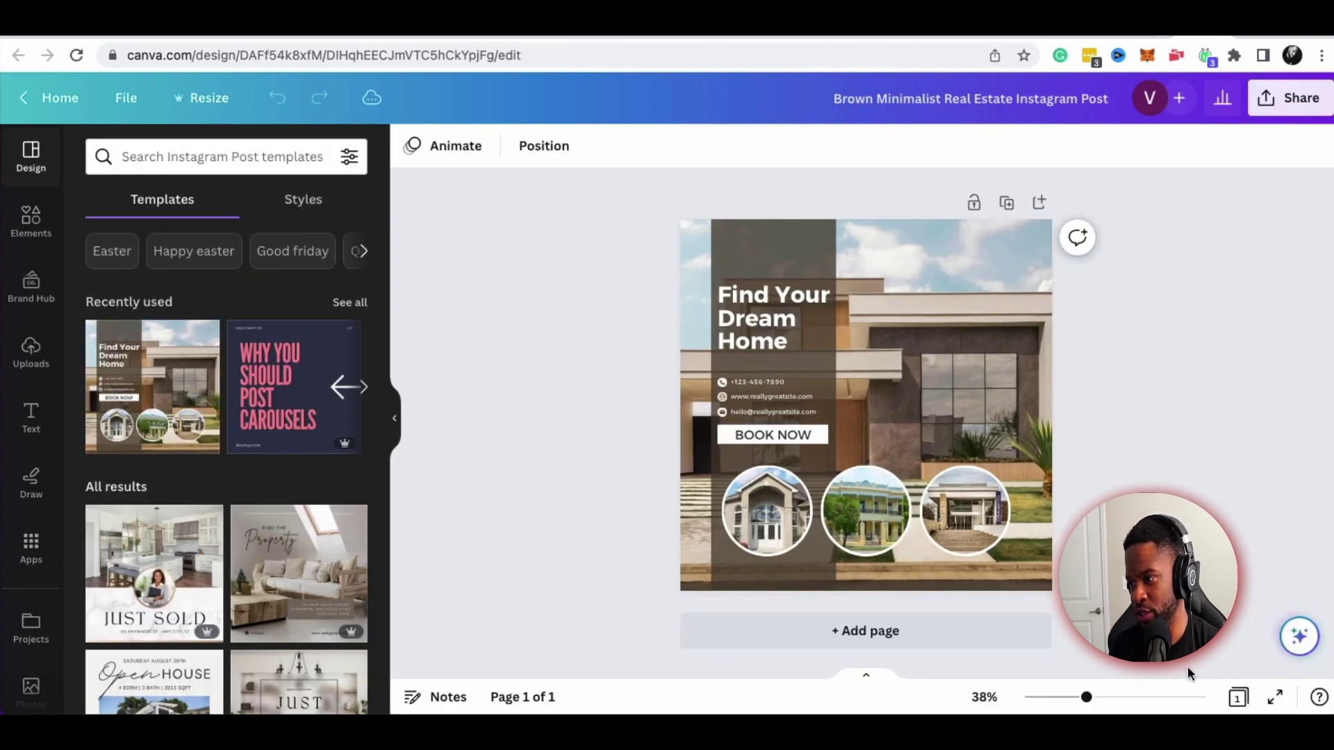
# Zoom in and change the headline's 'Find' to 'Build', making it 'Build Your Dream Home'
pyautogui.moveTo(1087, 698); pyautogui.dragTo(1106, 697)
pyautogui.scroll(1, 824, 423)
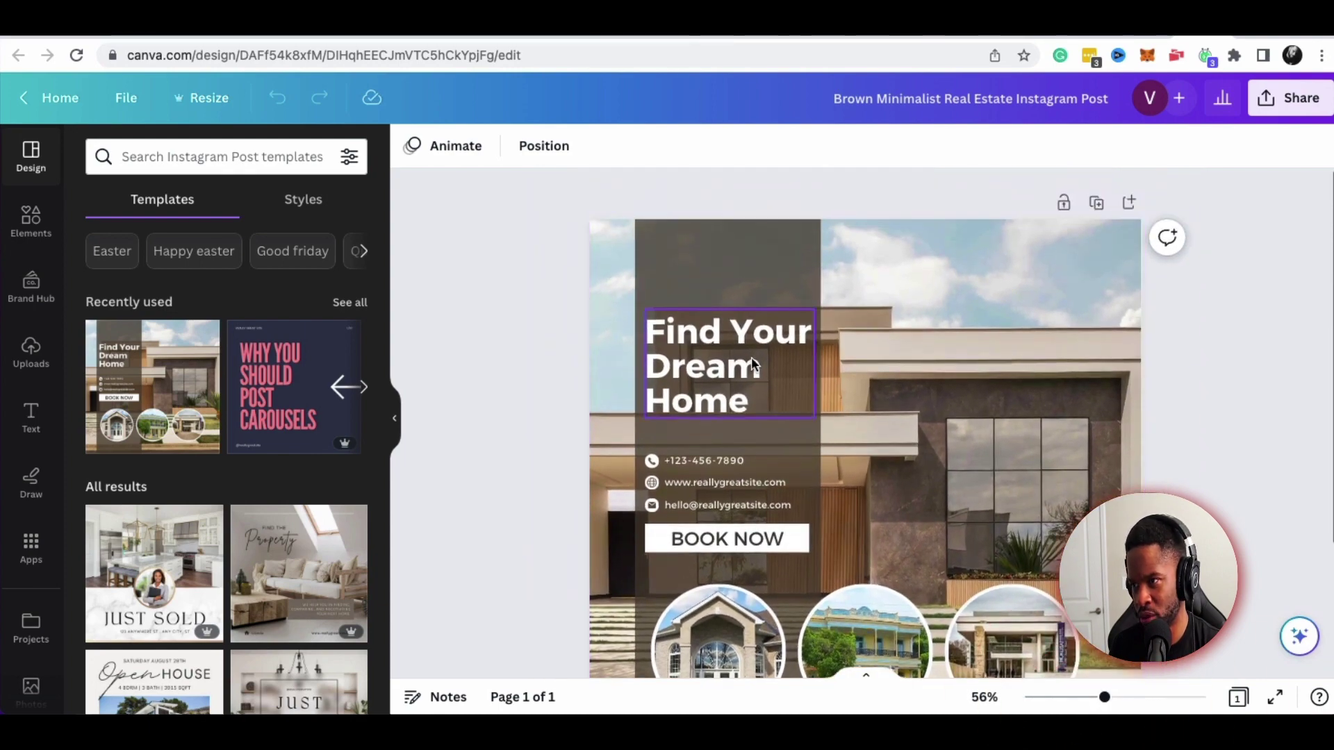
pyautogui.click(715, 356)
pyautogui.click(716, 356)
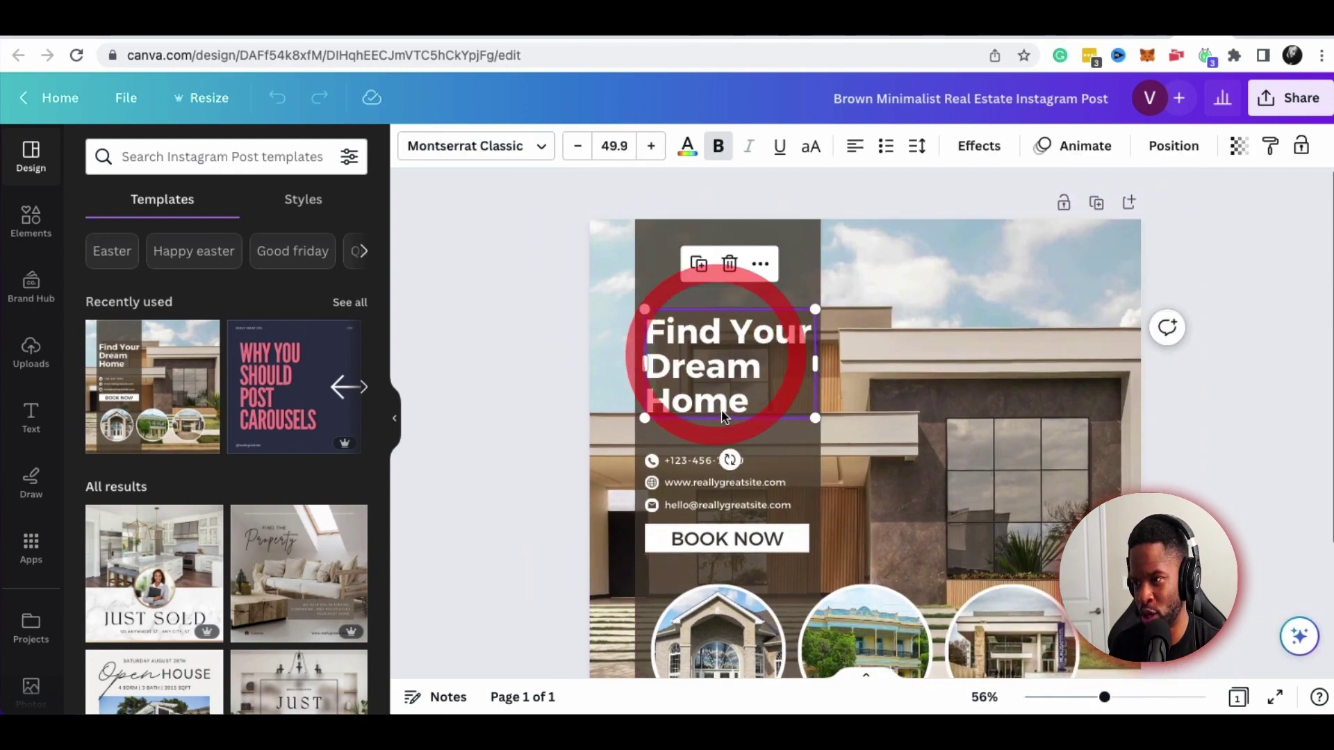
pyautogui.click(735, 332)
pyautogui.moveTo(809, 332); pyautogui.dragTo(681, 323)
pyautogui.click(681, 324)
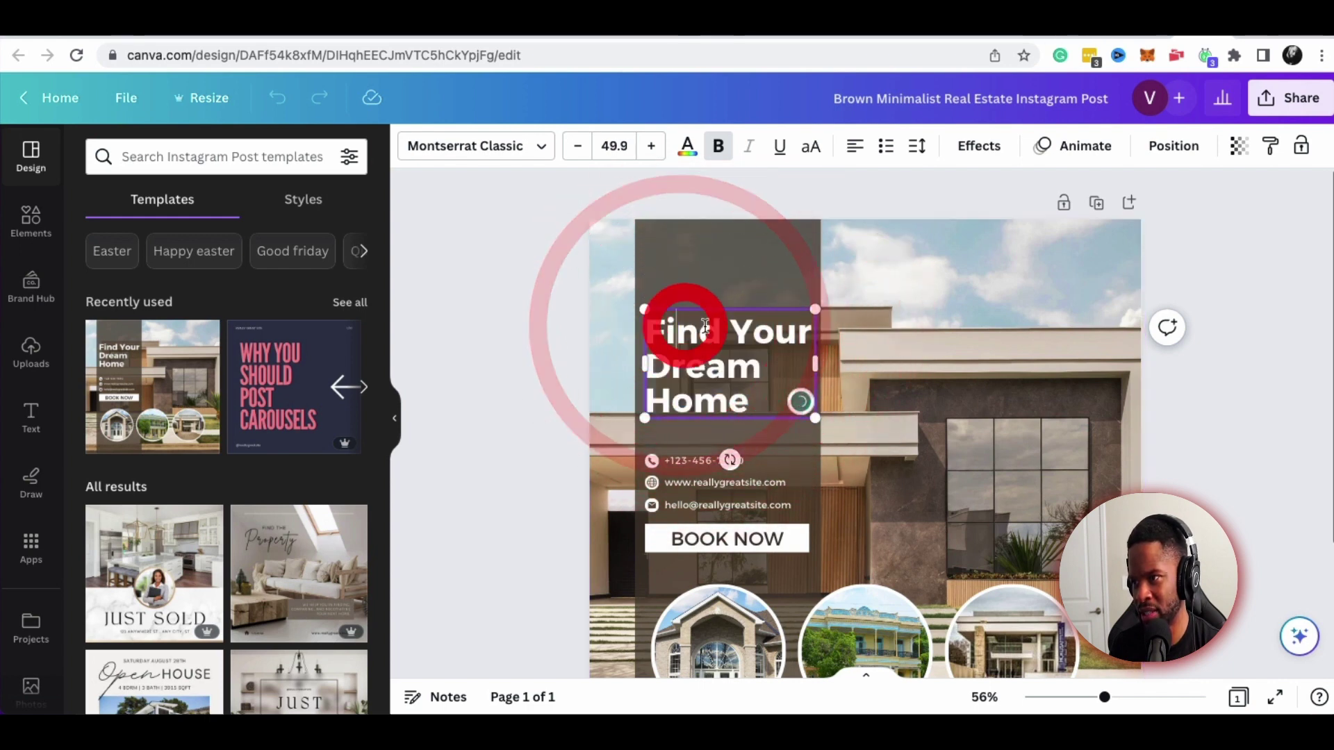
pyautogui.click(665, 327)
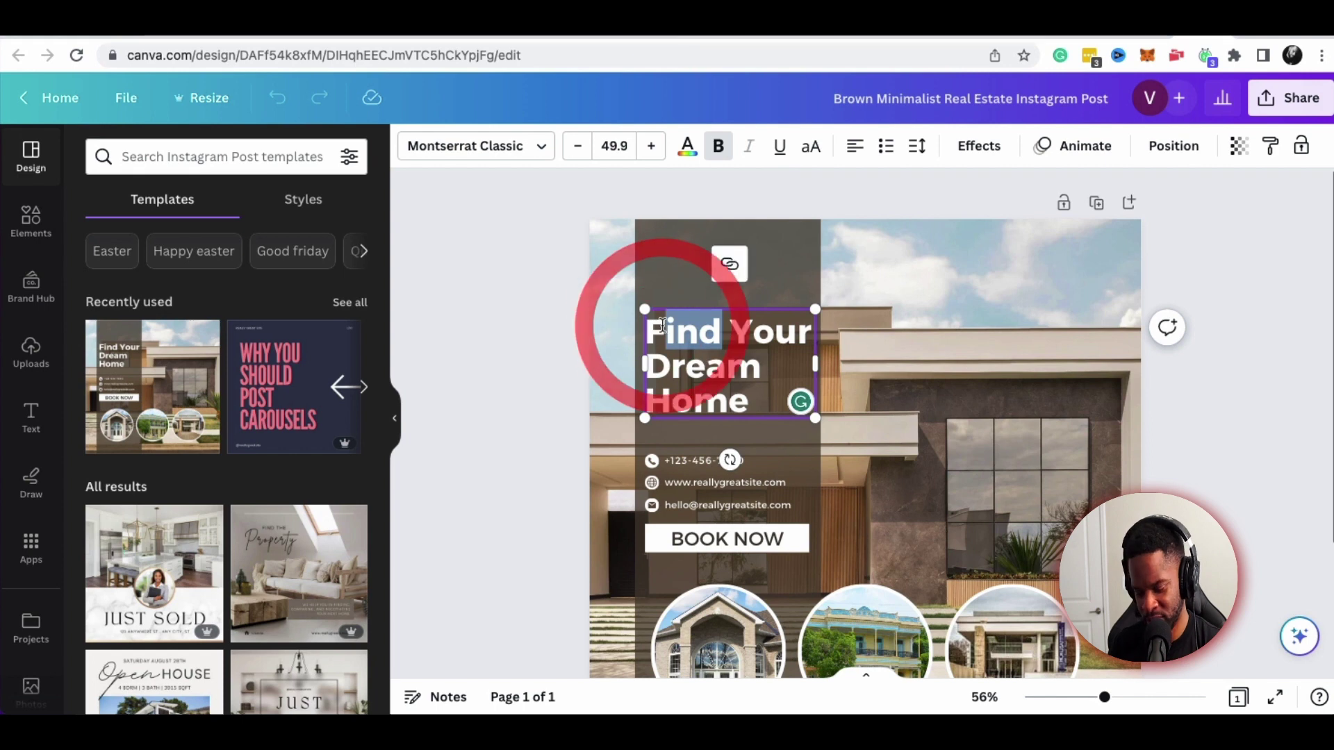
pyautogui.press('Delete')
pyautogui.press('Delete')
pyautogui.press('Delete')
pyautogui.press('BackSpace')
pyautogui.write('Buikd')
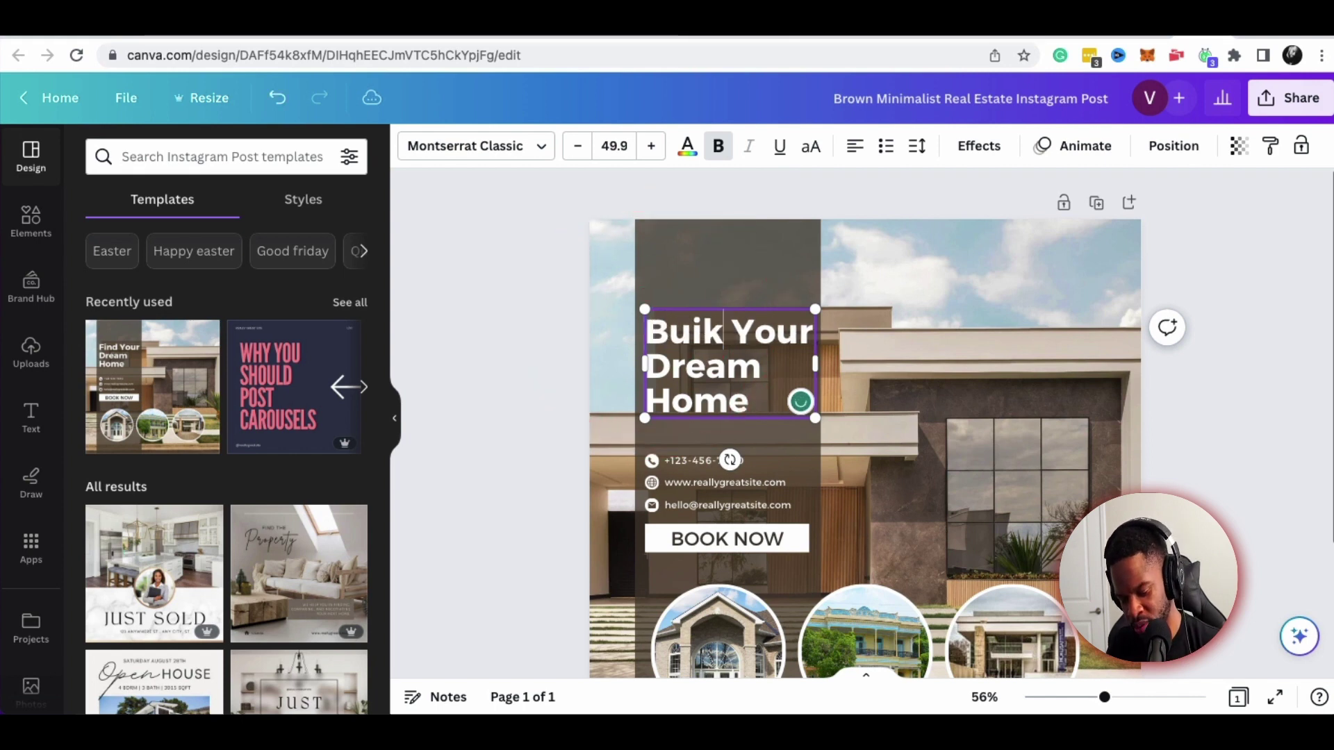
pyautogui.press('BackSpace')
pyautogui.press('BackSpace')
pyautogui.press('BackSpace')
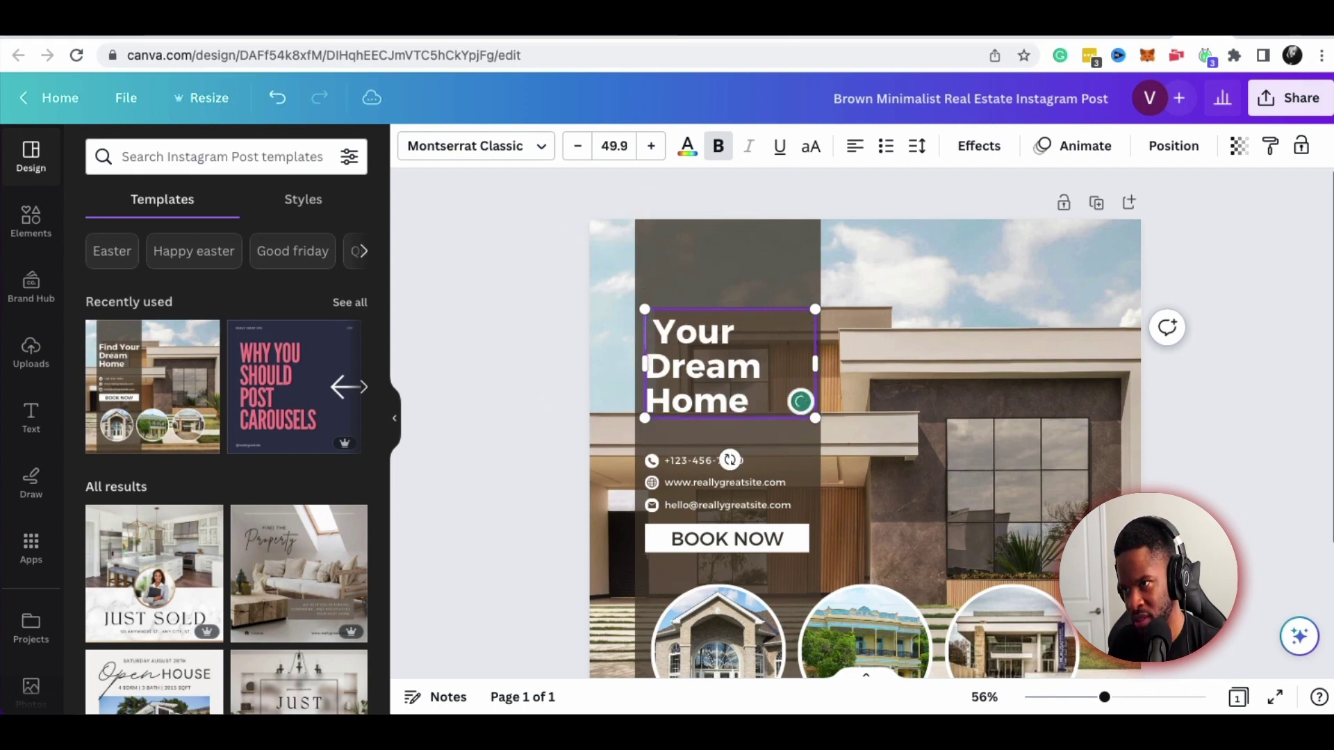
pyautogui.write('Build')
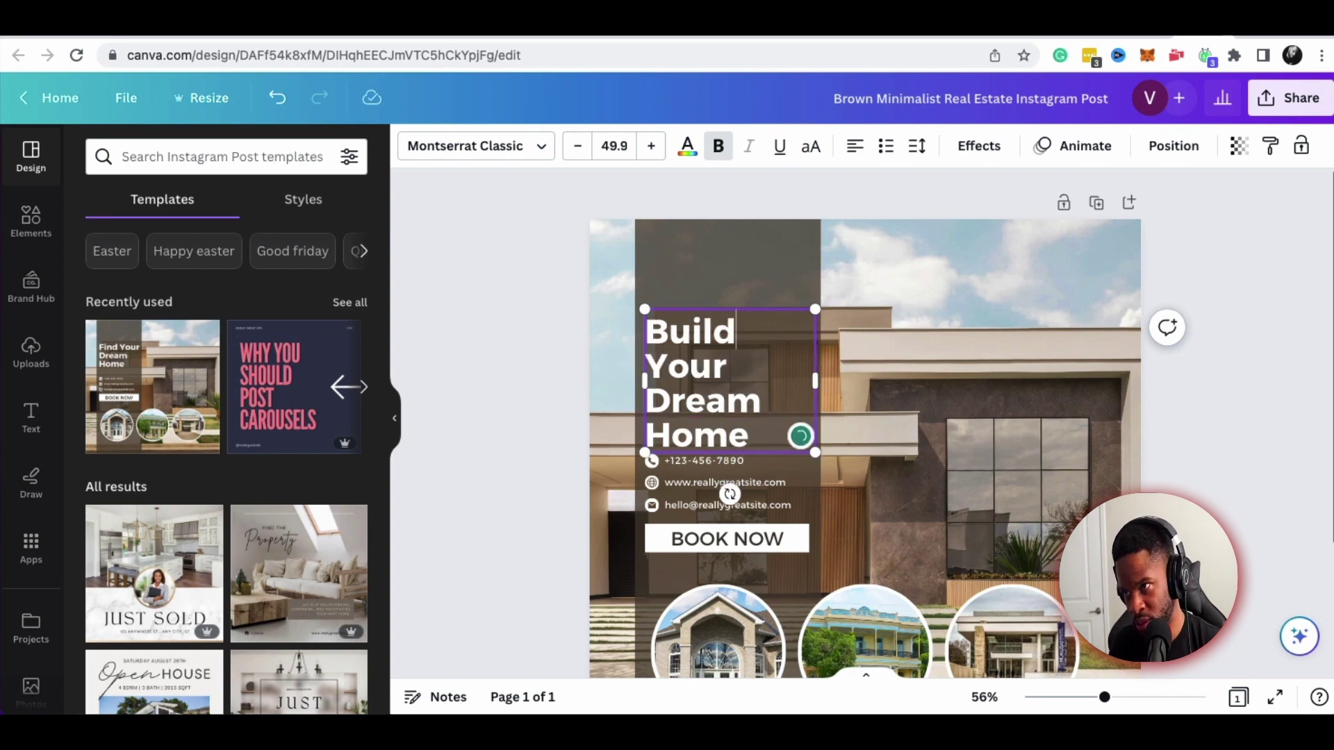
# Move the headline slightly higher within the dark panel
pyautogui.click(731, 261)
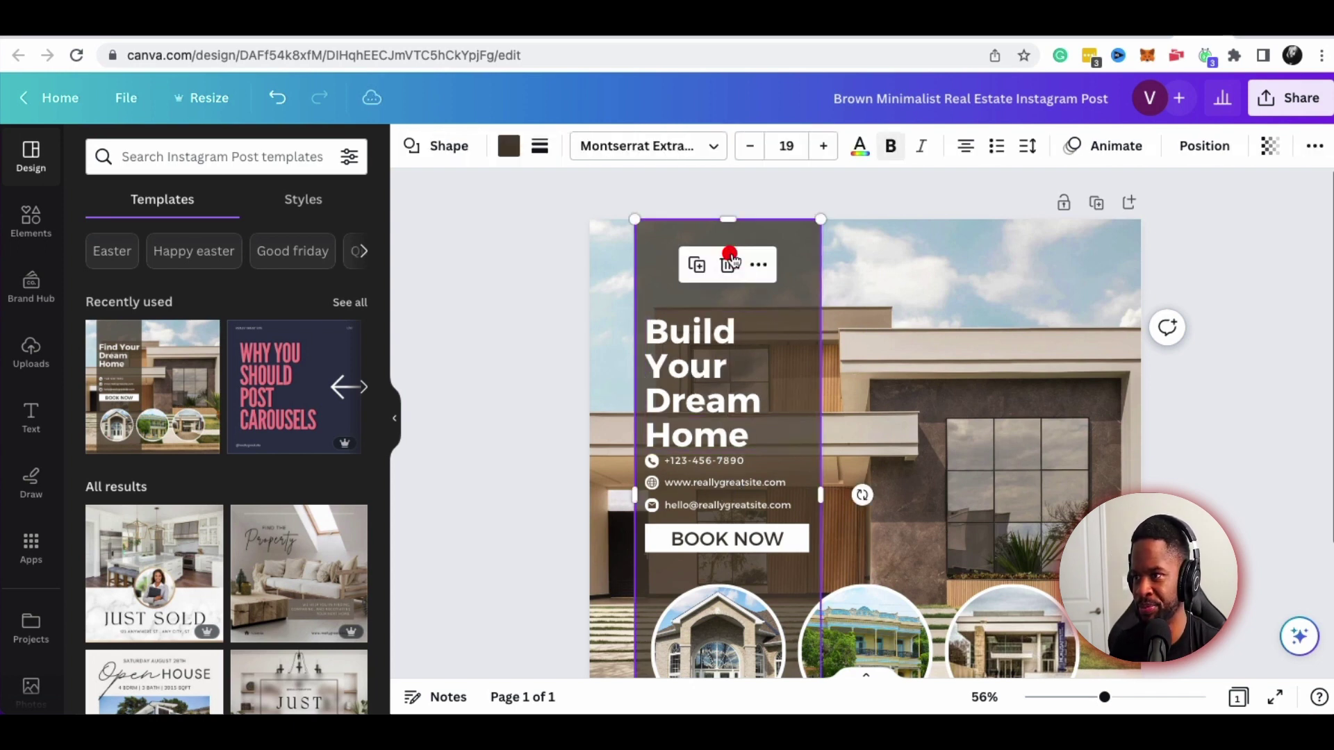
pyautogui.moveTo(686, 363); pyautogui.dragTo(704, 364)
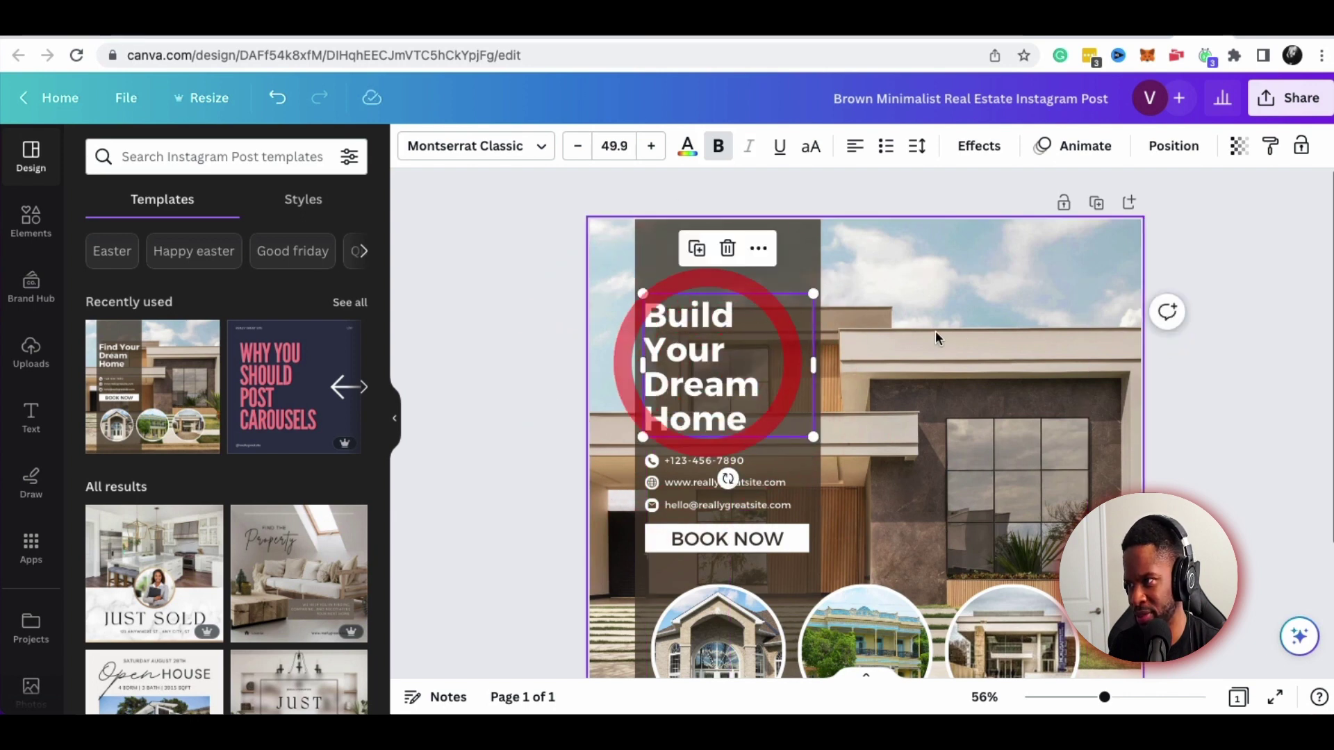
pyautogui.click(933, 329)
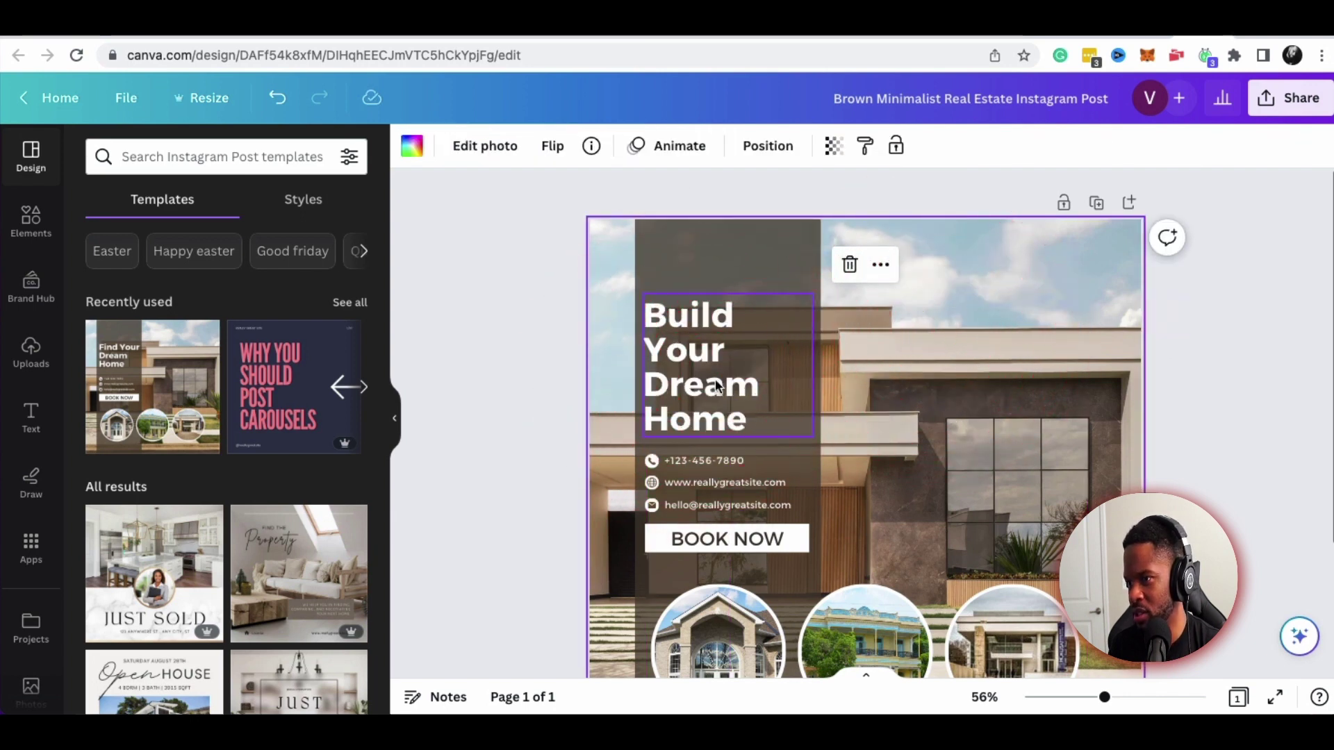
pyautogui.scroll(-2, 858, 480)
pyautogui.scroll(1, 858, 479)
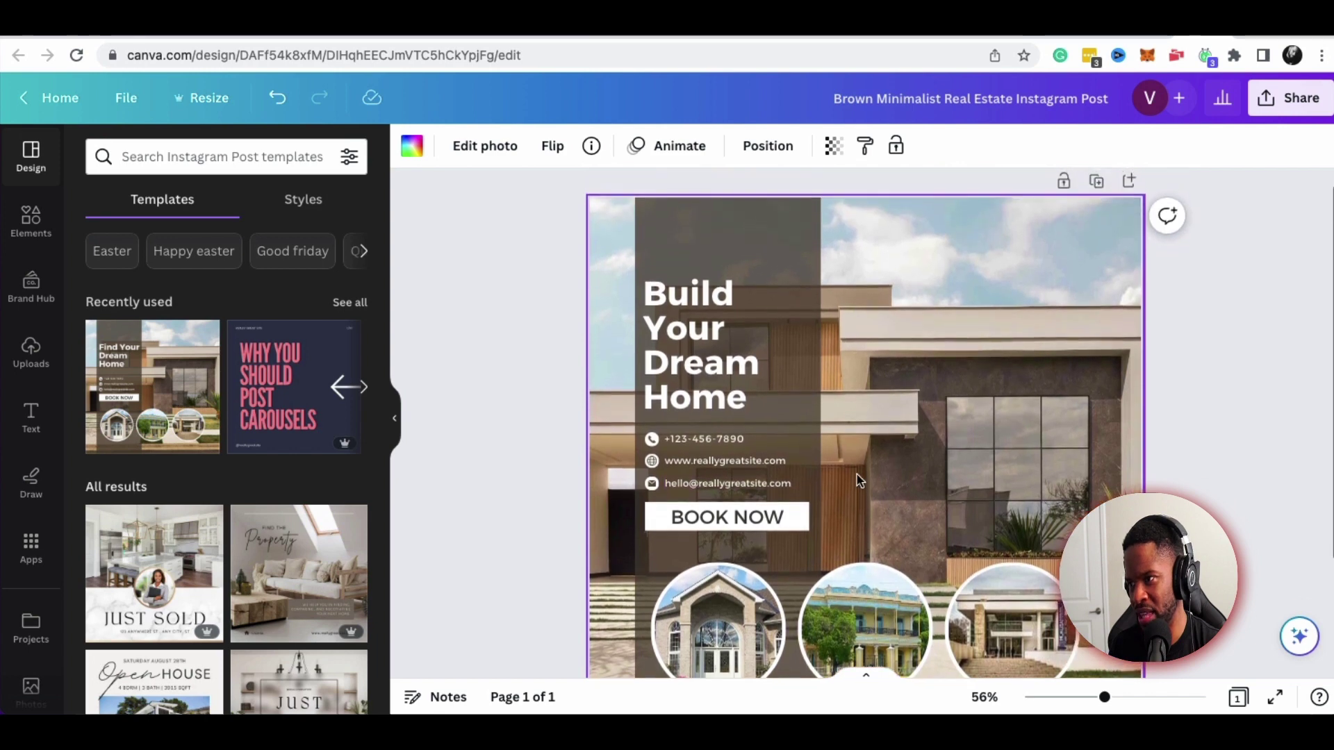
pyautogui.scroll(-3, 857, 476)
# Delete the house photos from all three circle frames
pyautogui.click(749, 469)
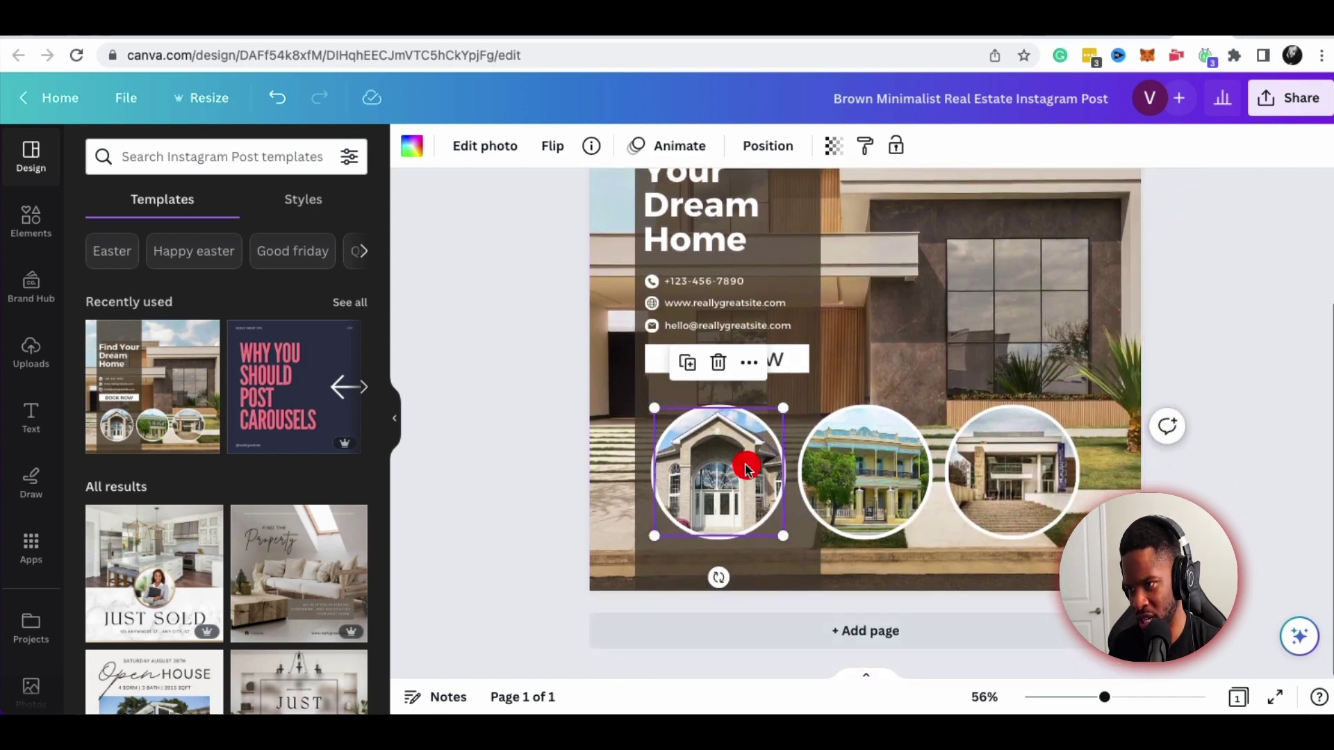
pyautogui.press('Delete')
pyautogui.click(892, 474)
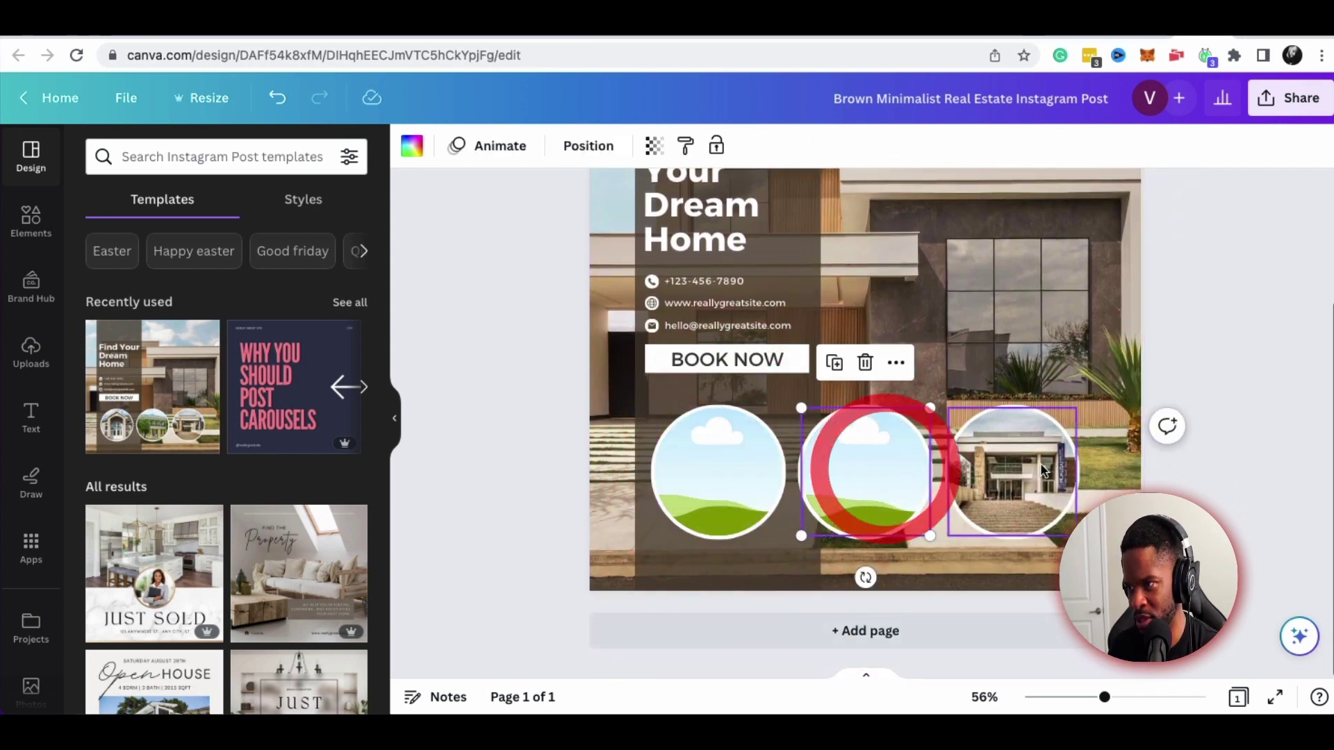
pyautogui.press('Delete')
pyautogui.click(1028, 464)
pyautogui.press('Delete')
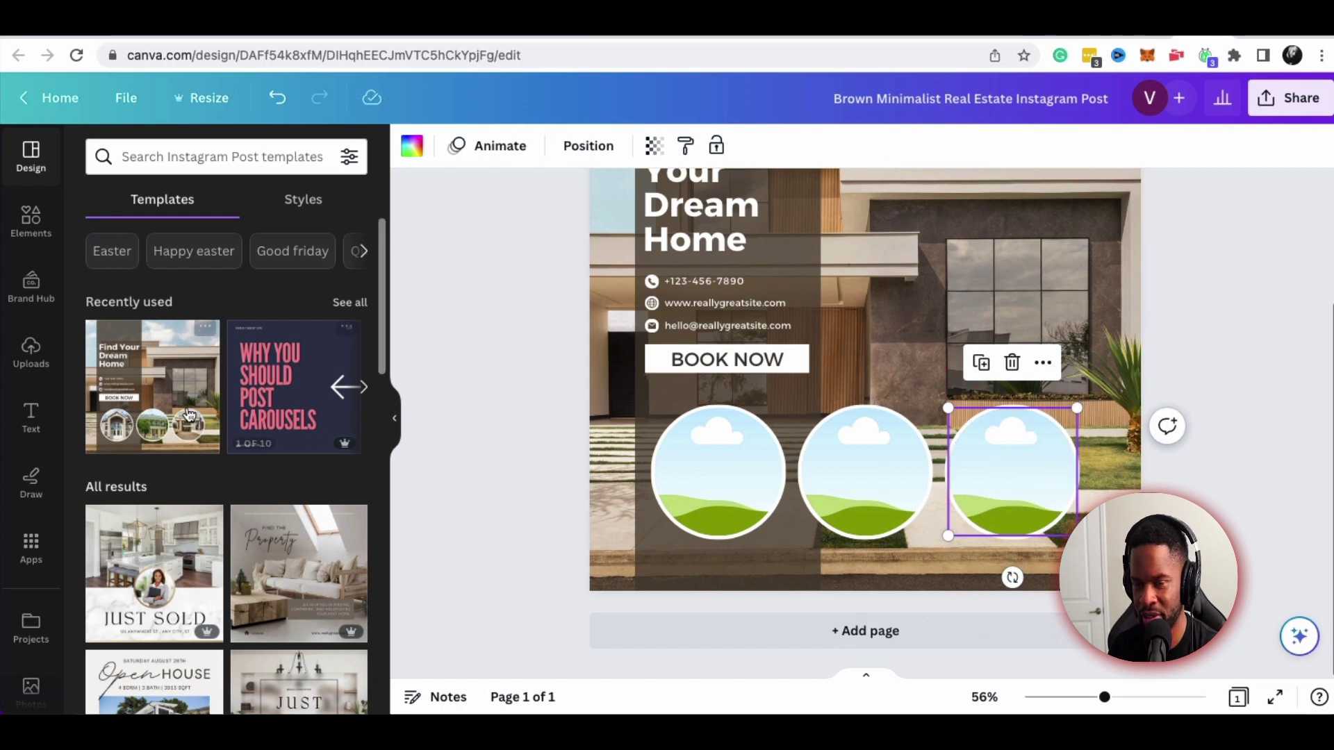
# Show the uploaded images and drag the green arrow image toward the first circle
pyautogui.scroll(1, 705, 490)
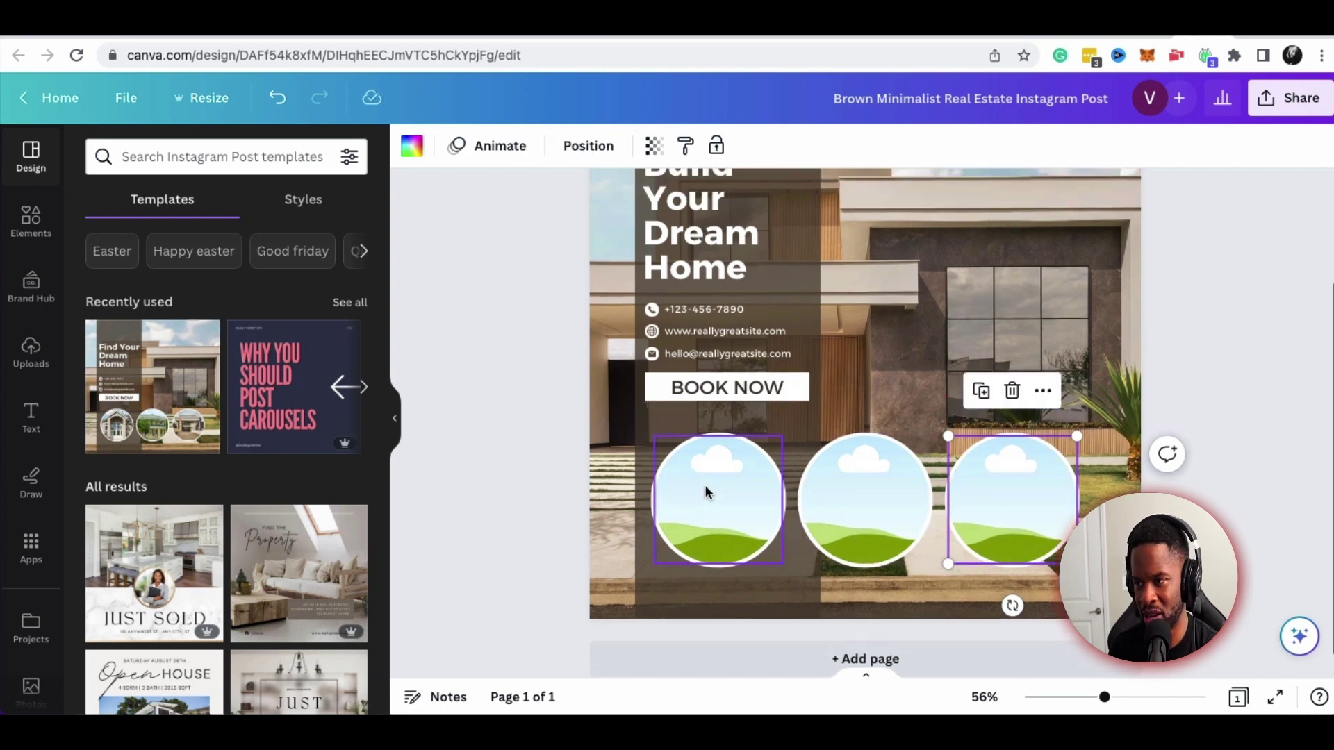
pyautogui.click(30, 353)
pyautogui.moveTo(278, 332); pyautogui.dragTo(294, 285)
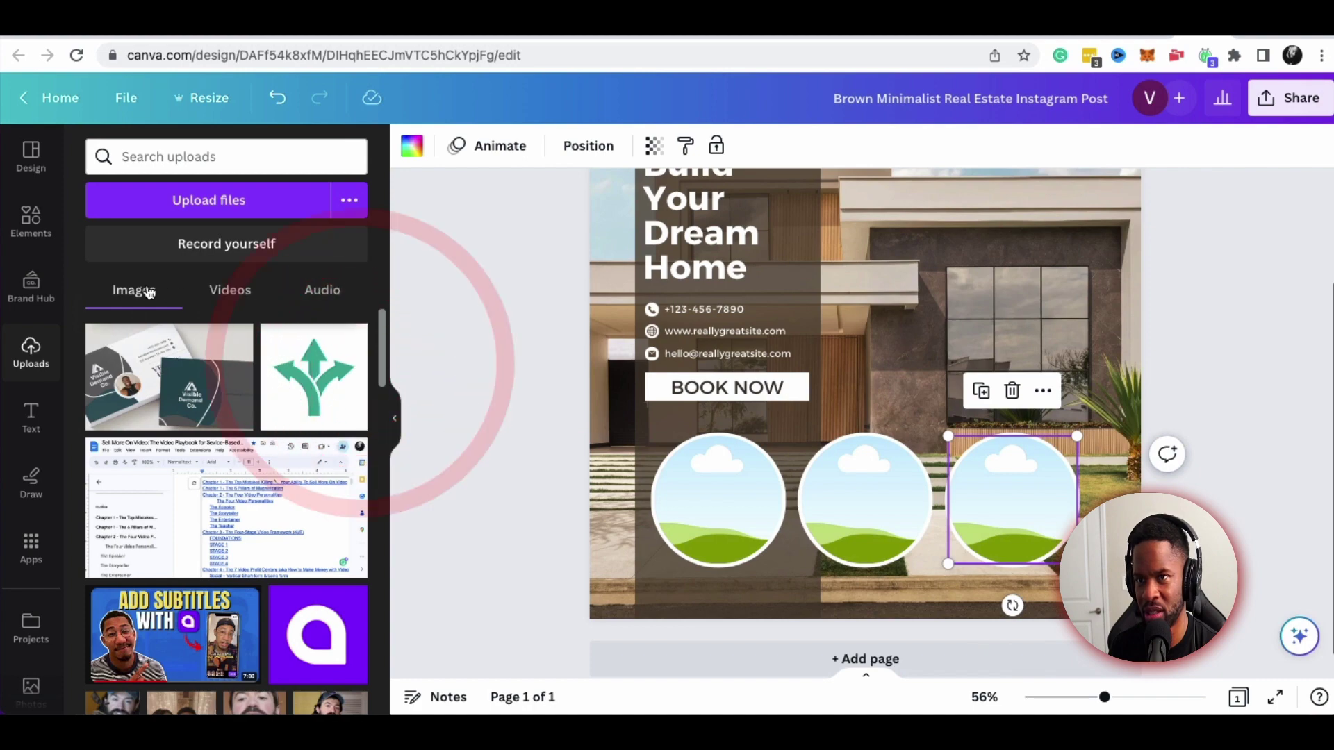
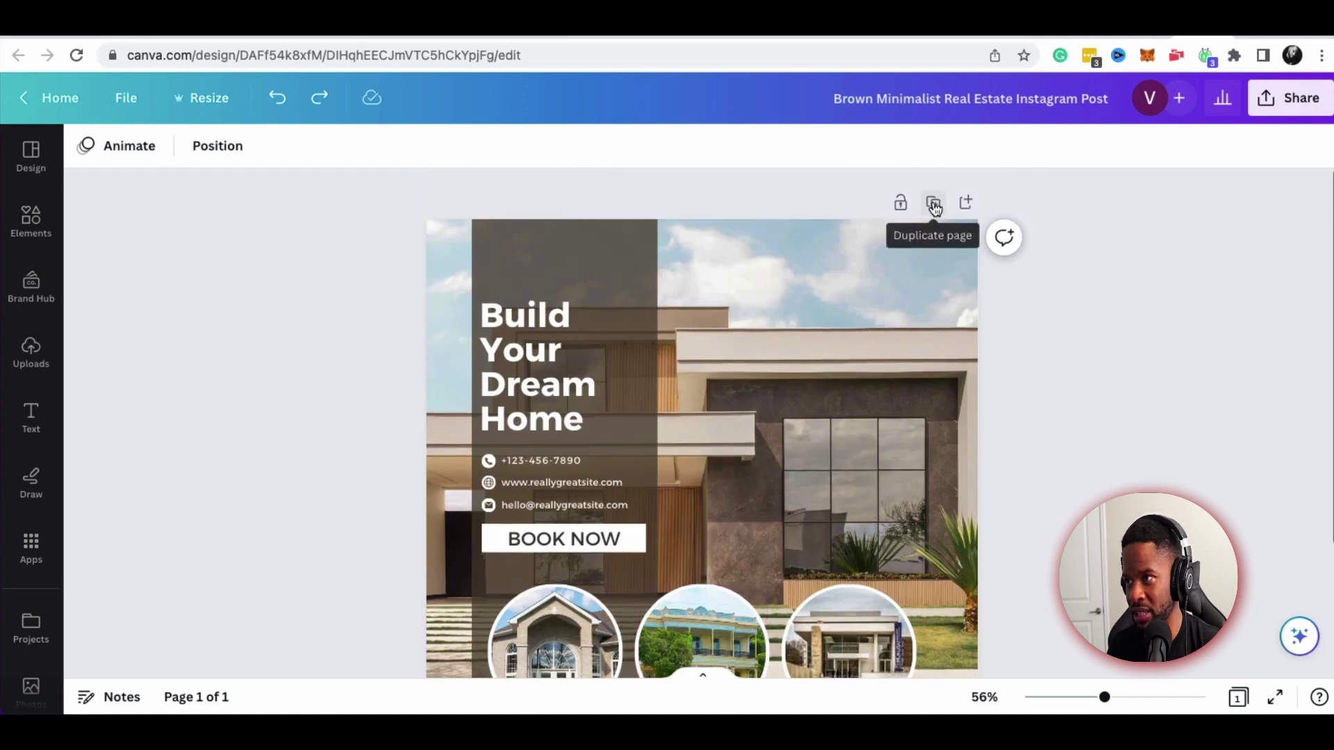
# Duplicate the real-estate design onto a new Page 2
pyautogui.click(933, 204)
pyautogui.scroll(8, 840, 286)
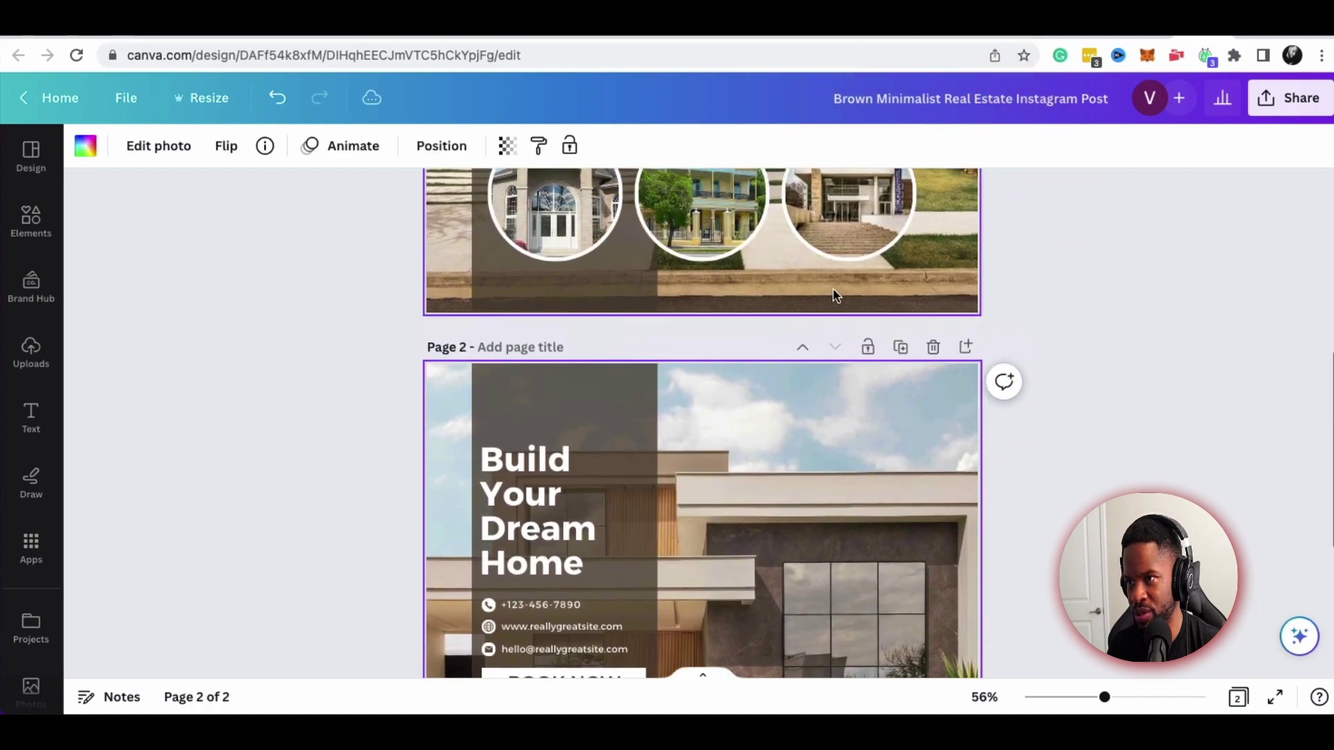
pyautogui.scroll(4, 837, 291)
pyautogui.scroll(-6, 838, 292)
pyautogui.scroll(-5, 838, 295)
pyautogui.scroll(1, 838, 294)
# Delete the background house photo from Page 2
pyautogui.click(885, 299)
pyautogui.press('Delete')
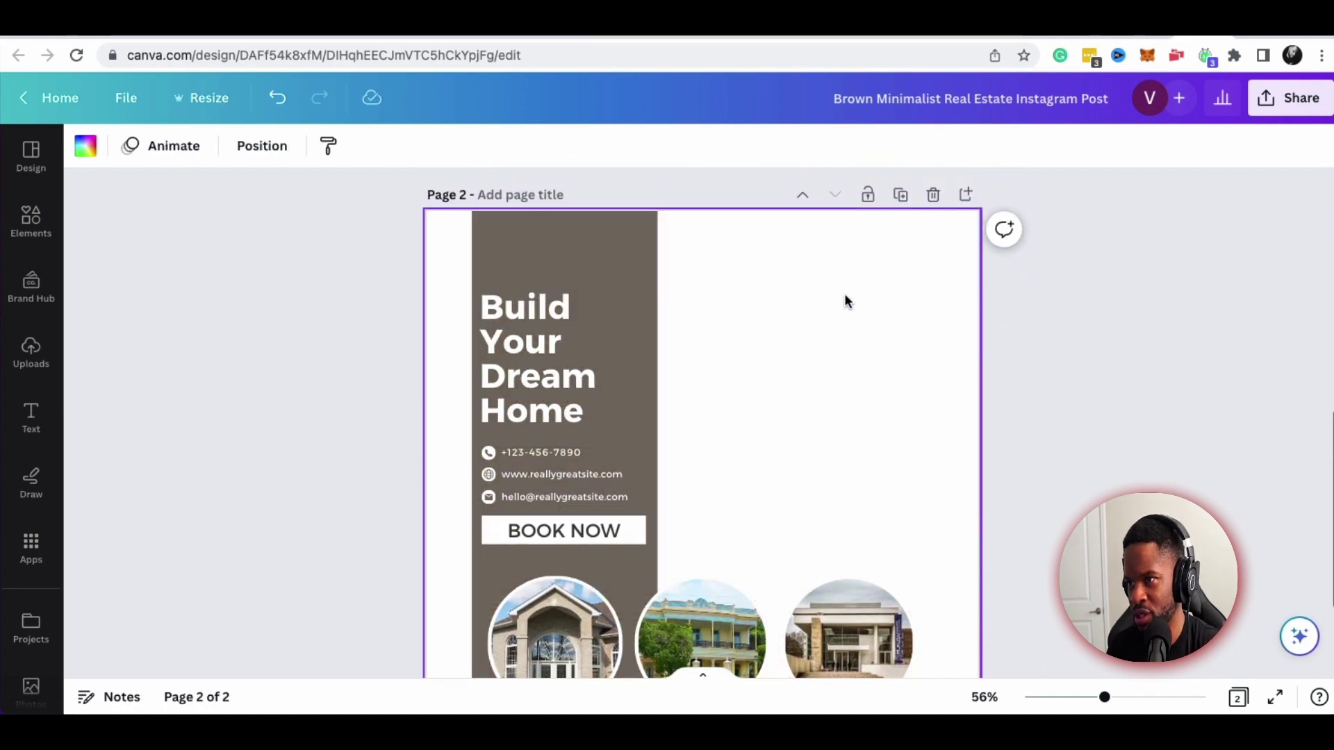
pyautogui.scroll(-1, 833, 293)
pyautogui.scroll(-1, 695, 292)
pyautogui.scroll(2, 633, 289)
# Recolour page 2's brown headline panel to the brand-kit teal green (#20ad96)
pyautogui.click(625, 281)
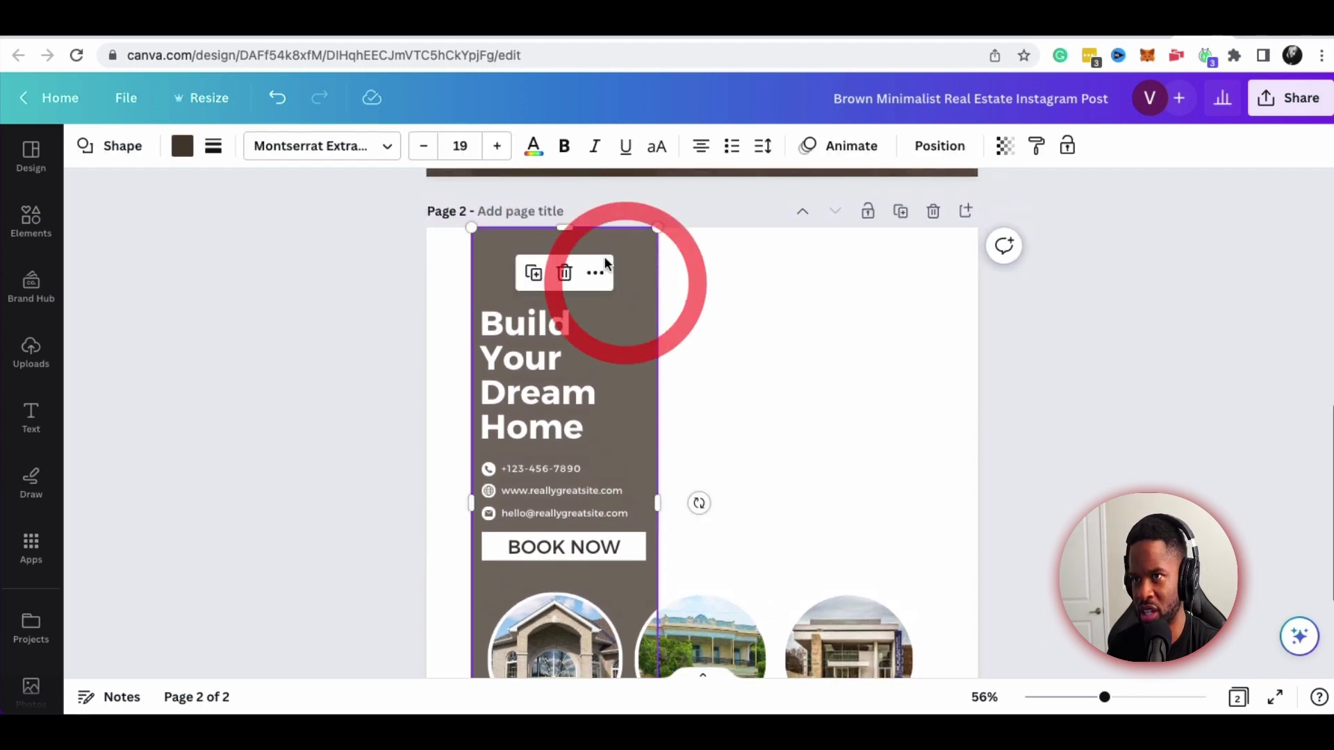
pyautogui.click(184, 147)
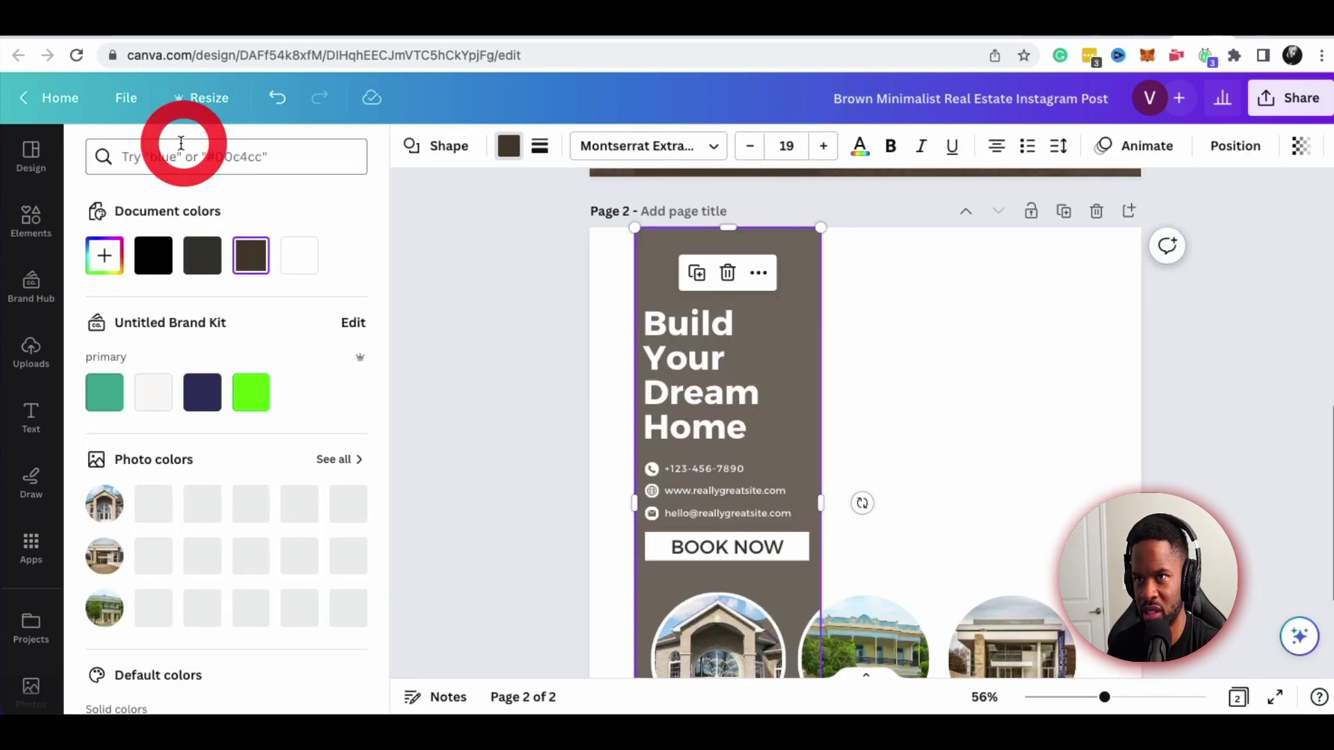
pyautogui.click(104, 392)
pyautogui.click(976, 364)
pyautogui.scroll(5, 970, 366)
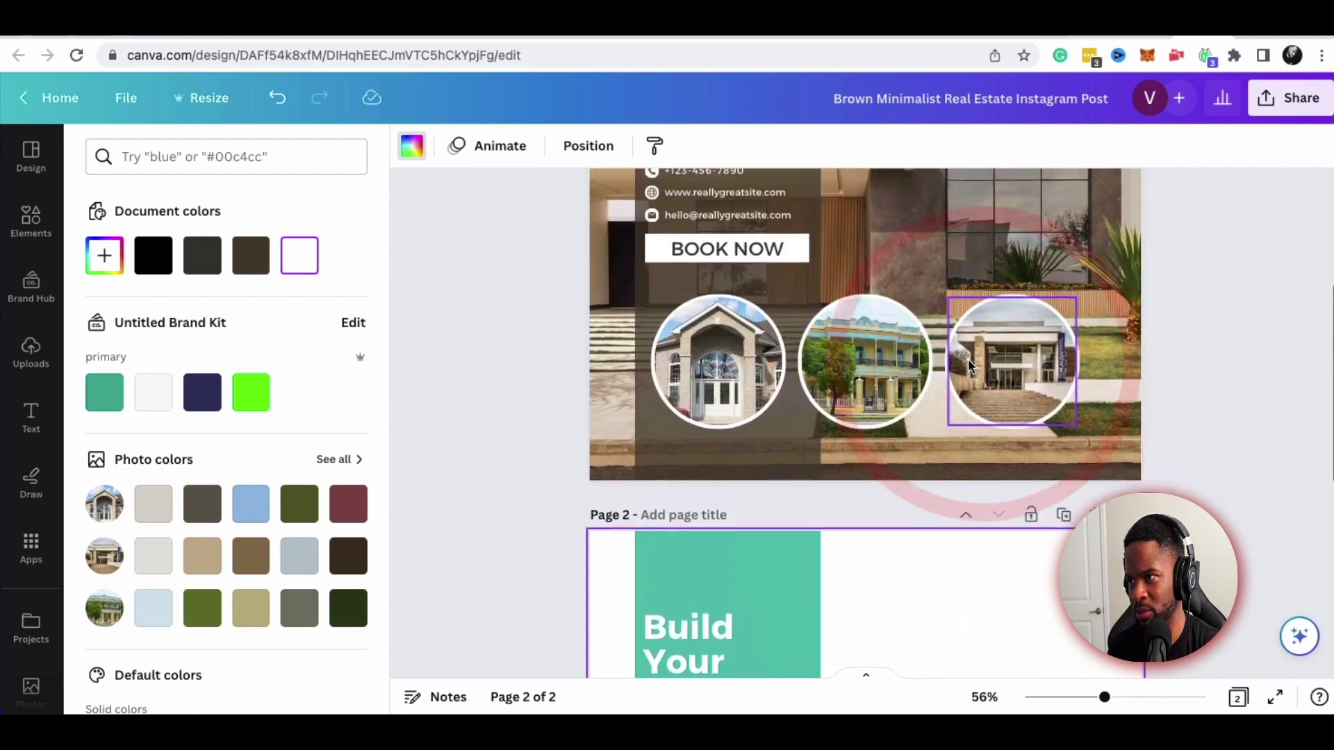
pyautogui.scroll(-5, 970, 366)
pyautogui.scroll(3, 764, 366)
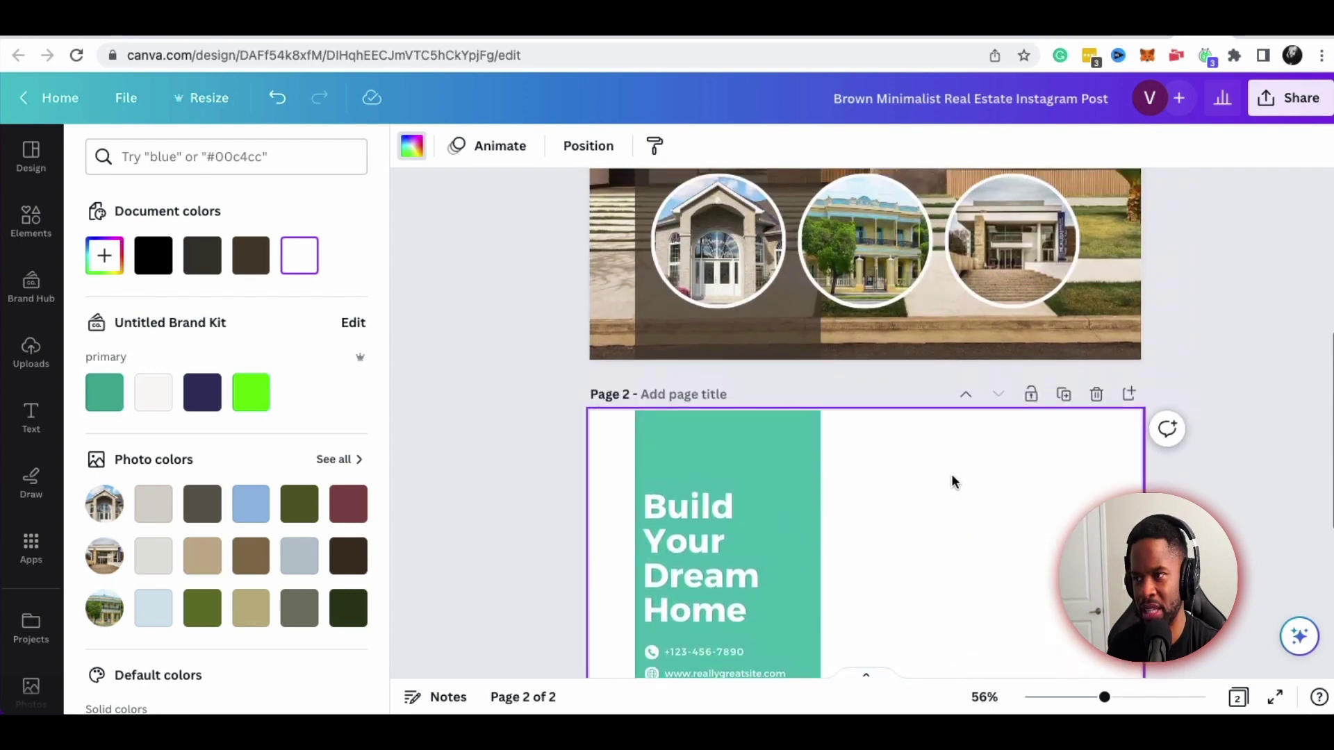
pyautogui.click(963, 480)
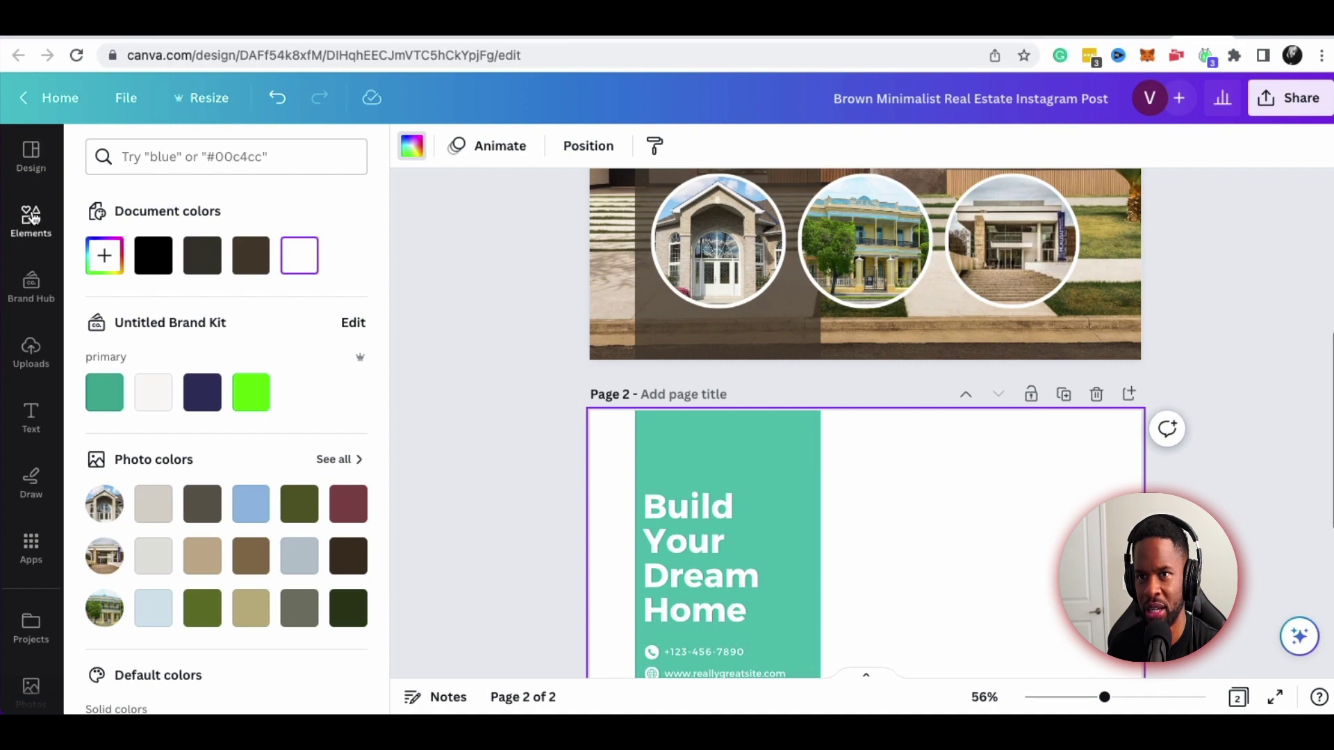
# Search the design templates for 'homes'
pyautogui.click(31, 158)
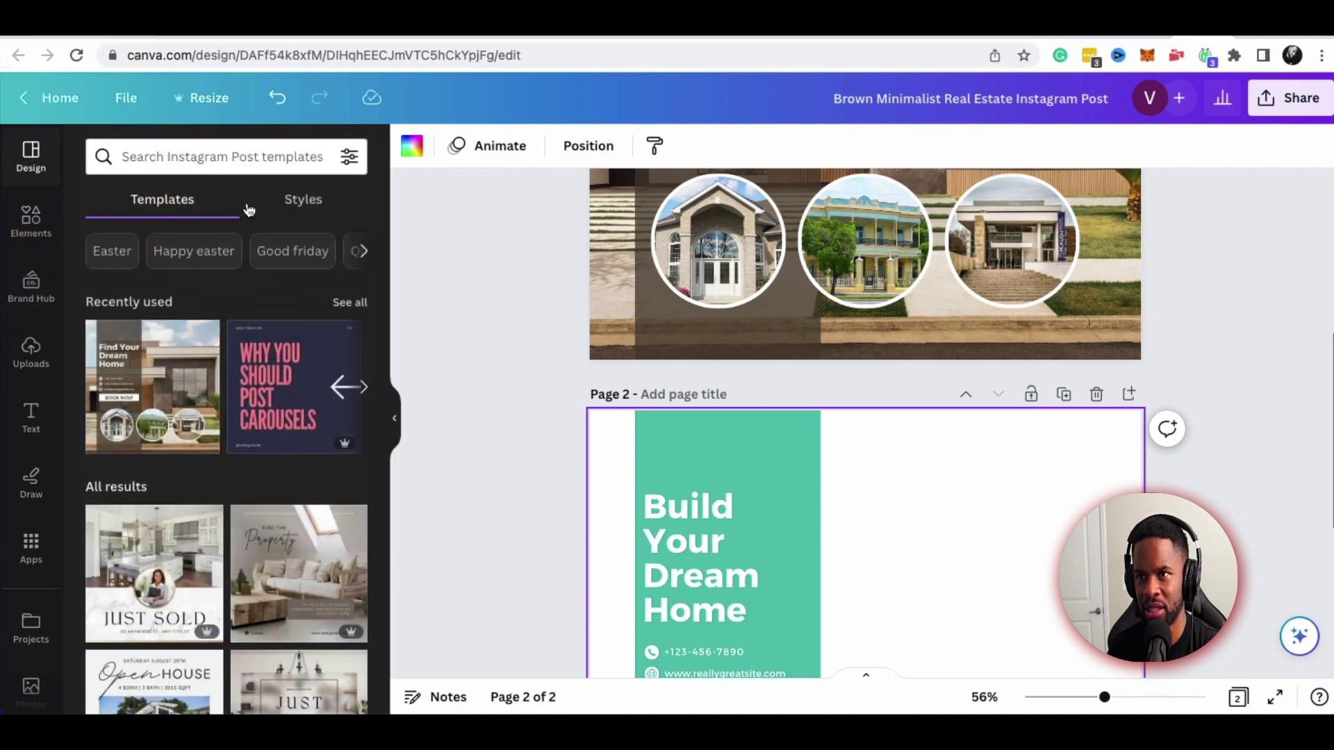
pyautogui.click(217, 154)
pyautogui.write('homes')
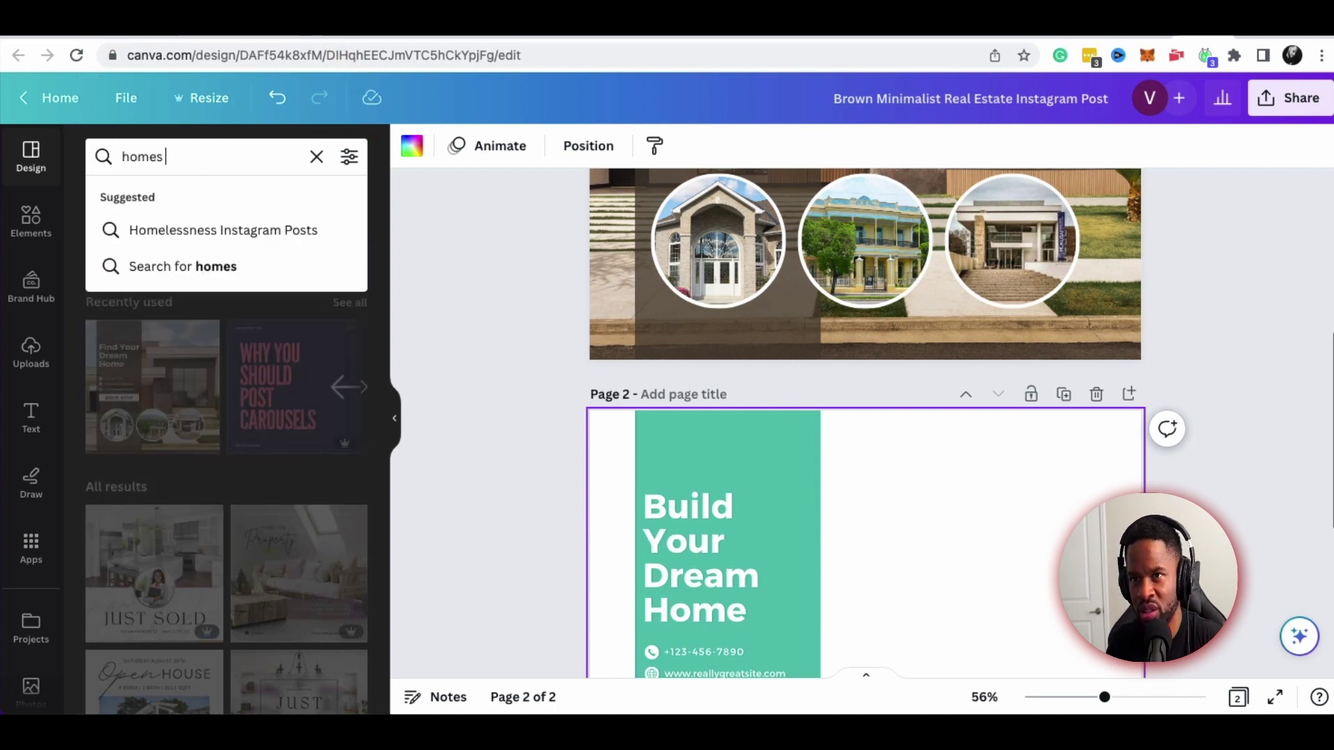
pyautogui.press('Return')
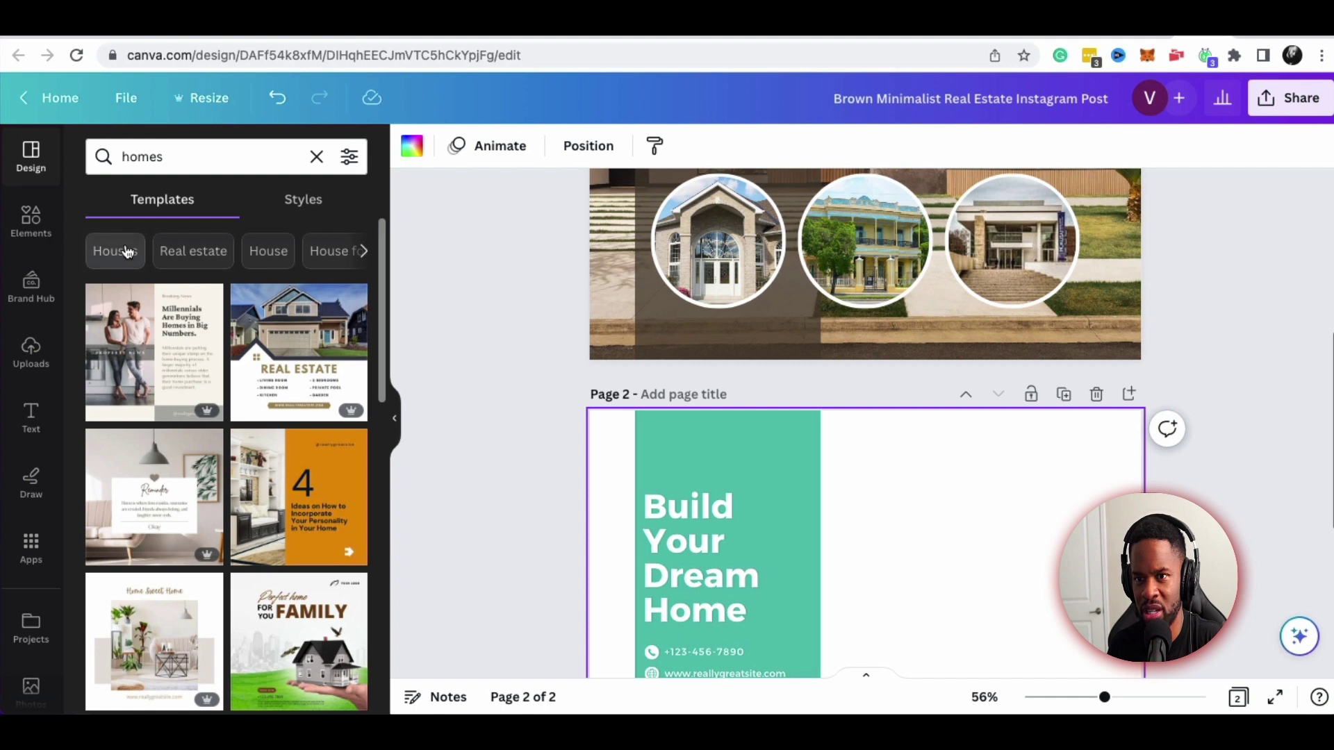
# Narrow the template results to the Houses chip, then the Realtor chip
pyautogui.click(122, 253)
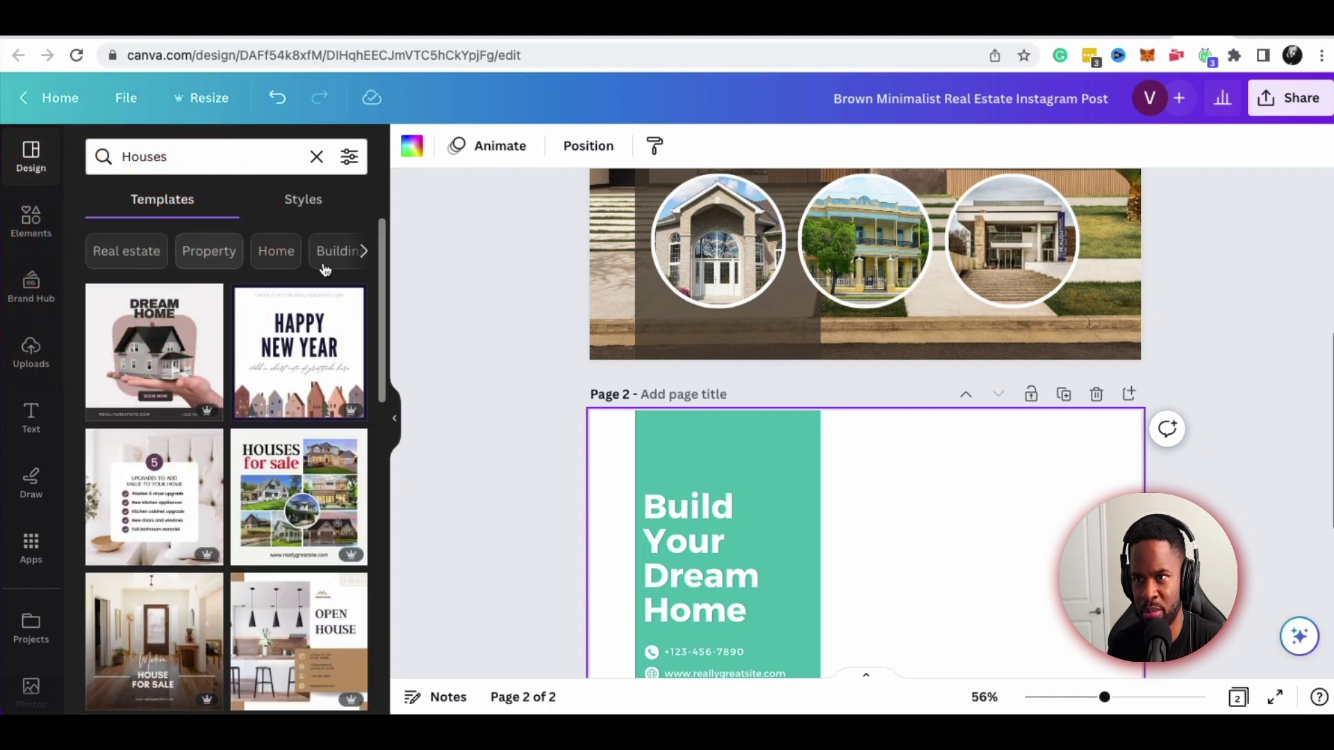
pyautogui.scroll(-5, 273, 349)
pyautogui.scroll(5, 291, 334)
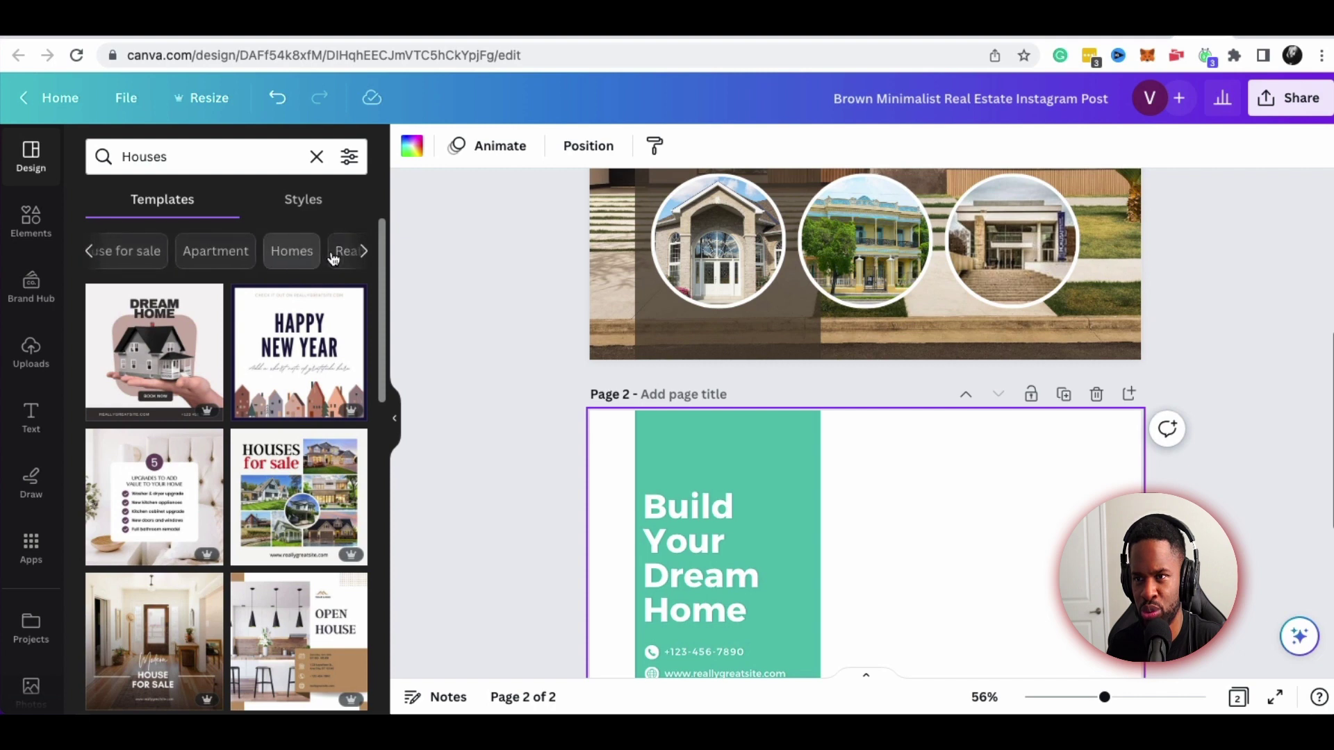
pyautogui.click(223, 252)
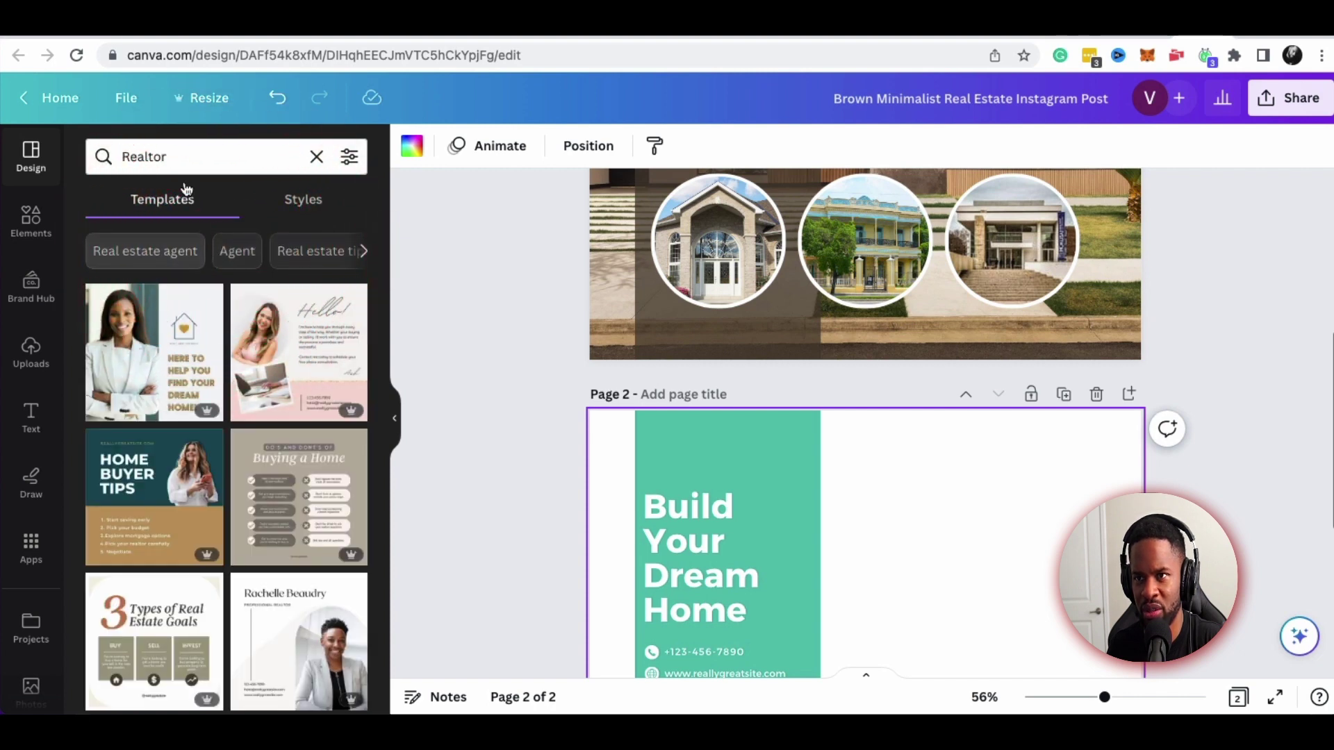
# Search templates for 'homes' again and scroll through the real-estate layouts
pyautogui.doubleClick(185, 157)
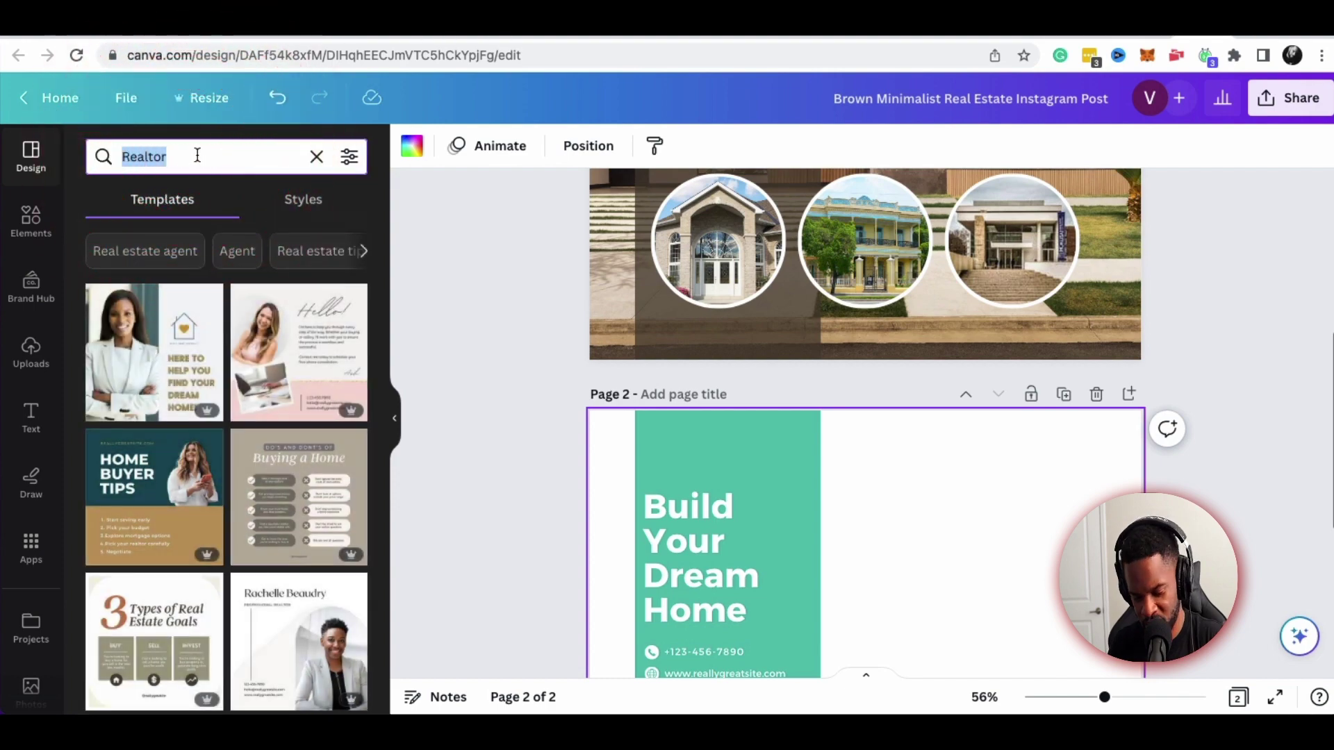
pyautogui.write('homes')
pyautogui.press('Return')
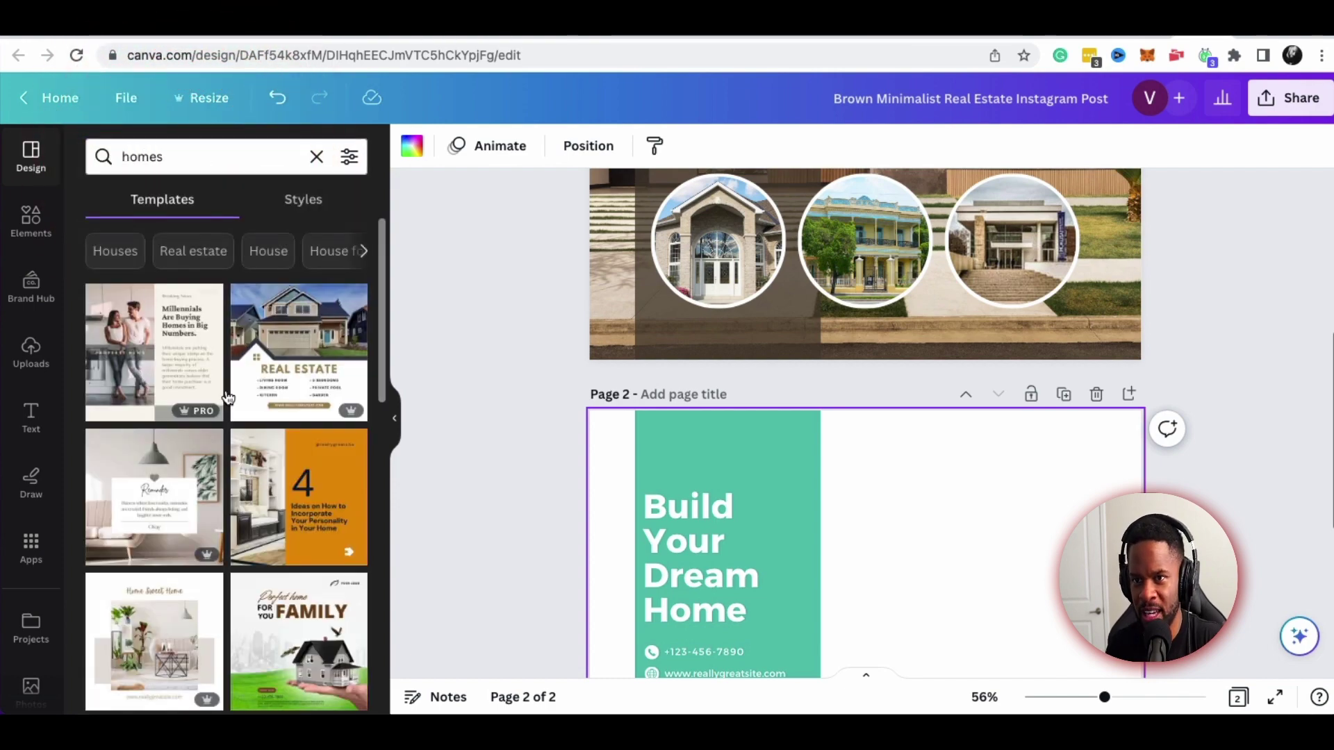
pyautogui.scroll(-10, 277, 400)
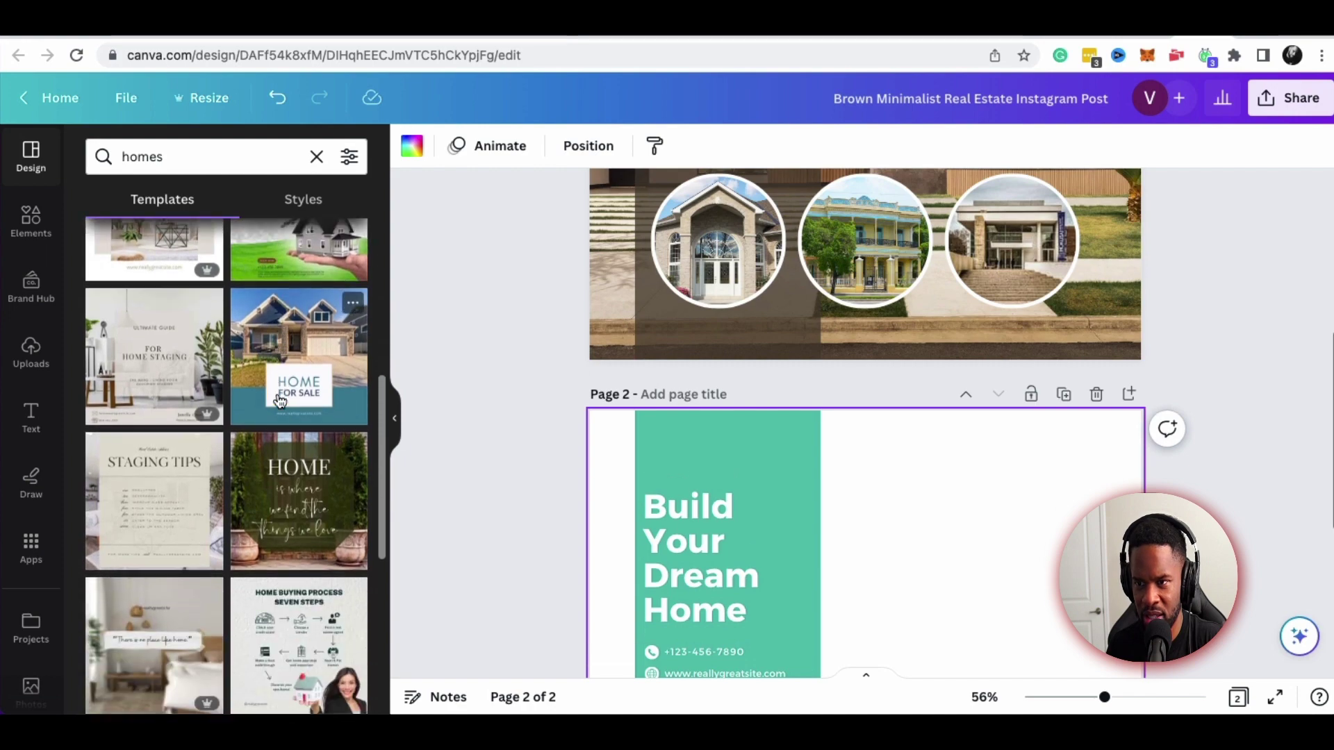
pyautogui.scroll(-10, 278, 400)
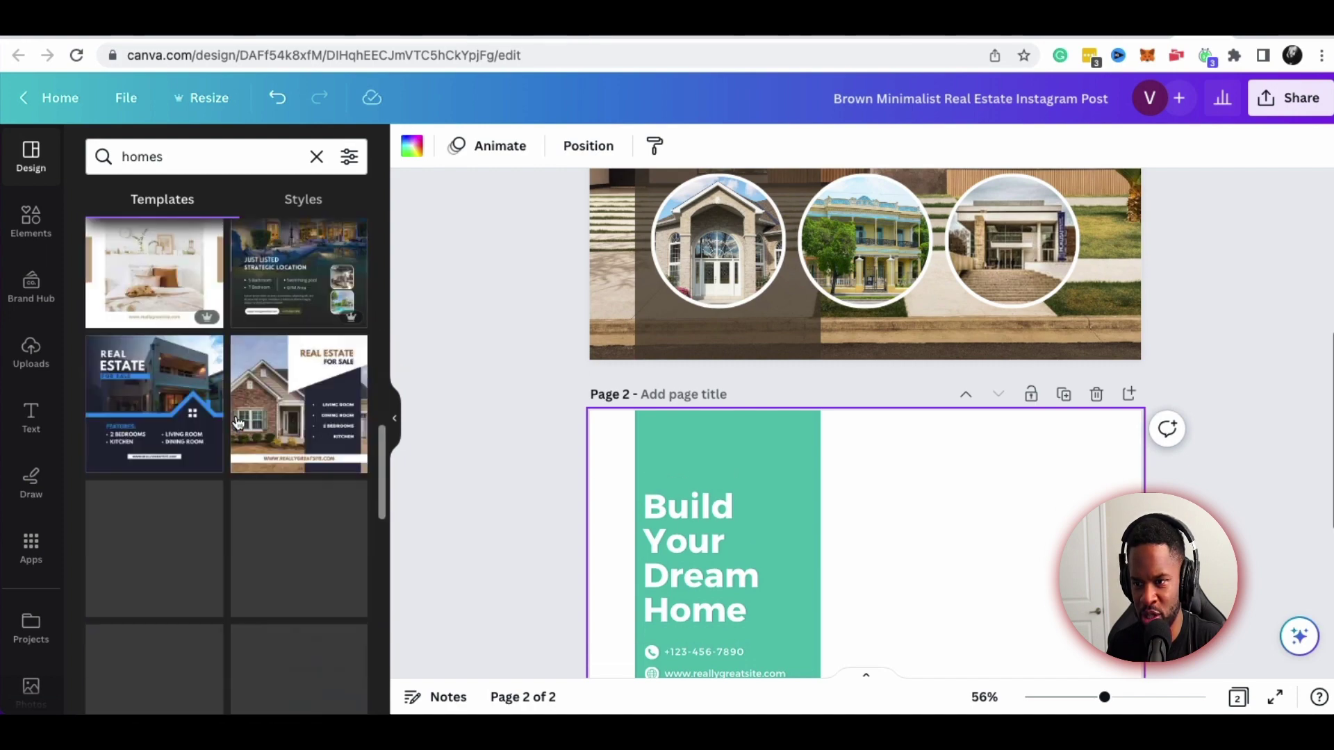
pyautogui.scroll(-10, 306, 428)
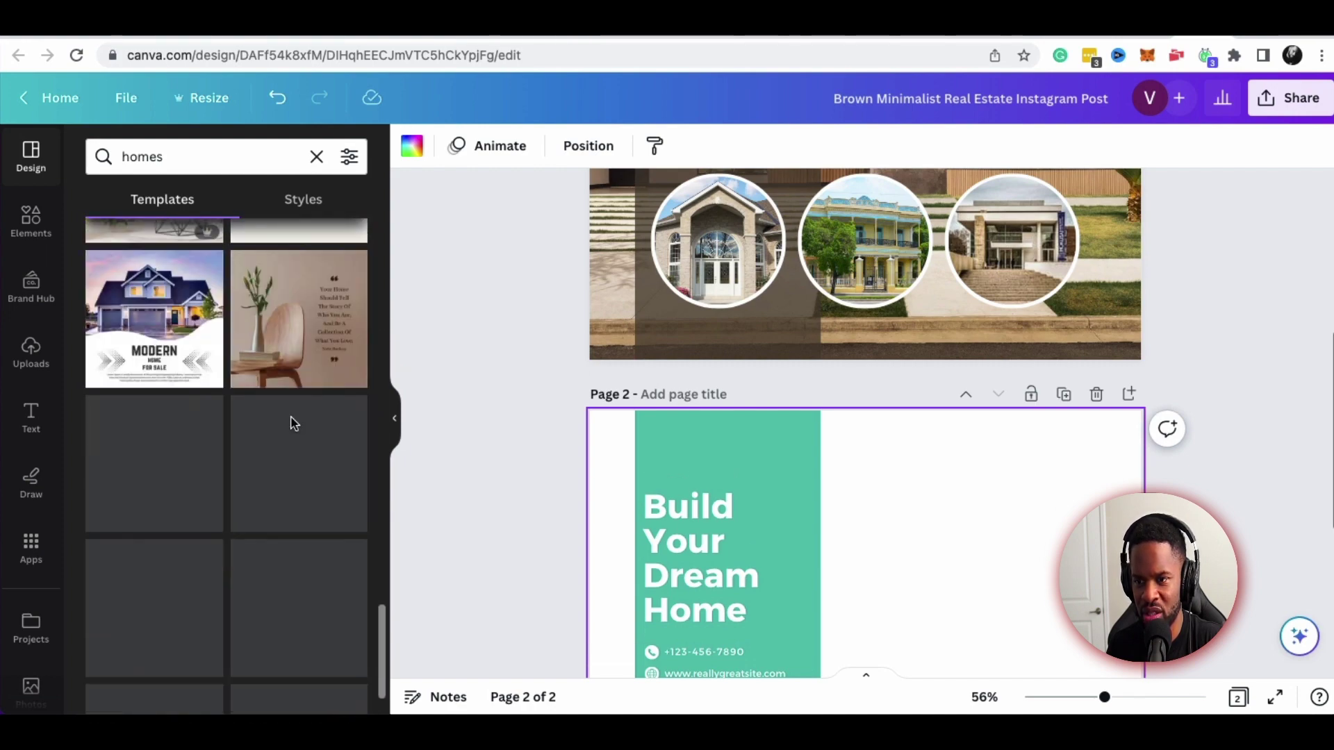
pyautogui.scroll(-5, 291, 423)
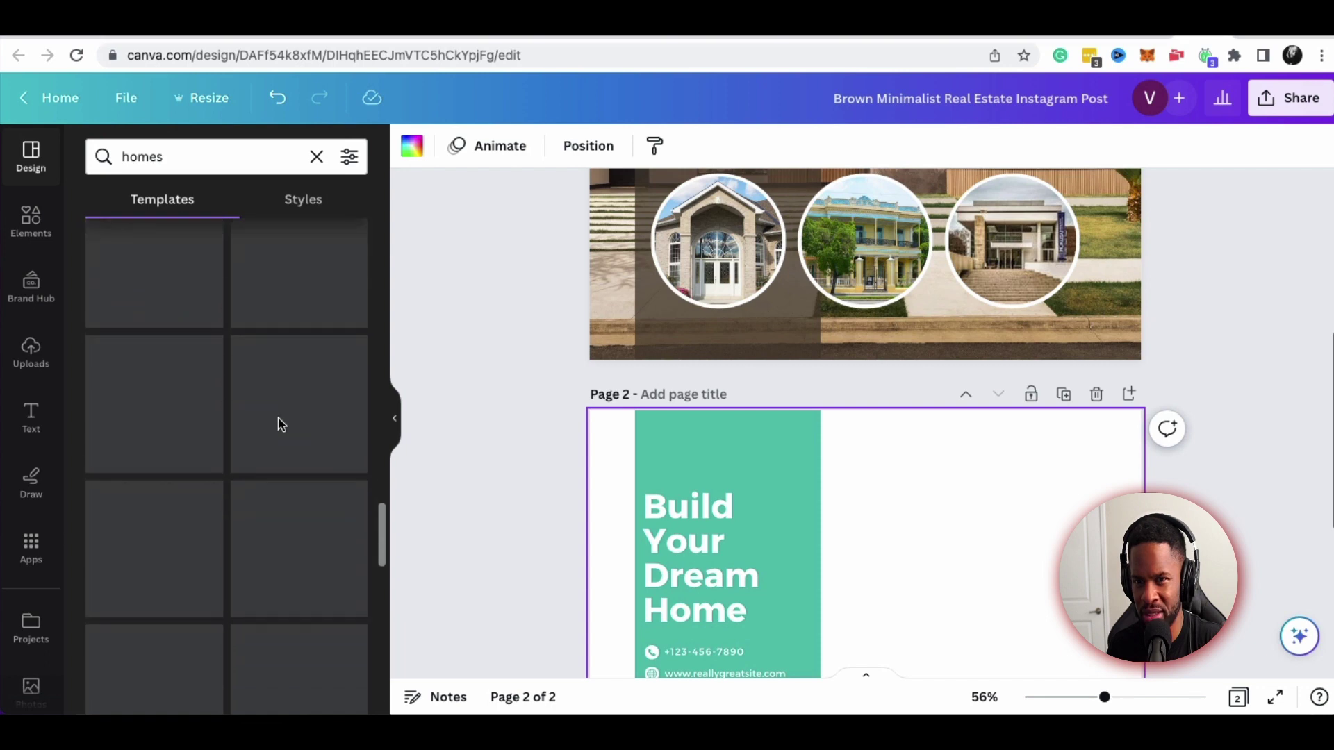
pyautogui.scroll(-2, 271, 417)
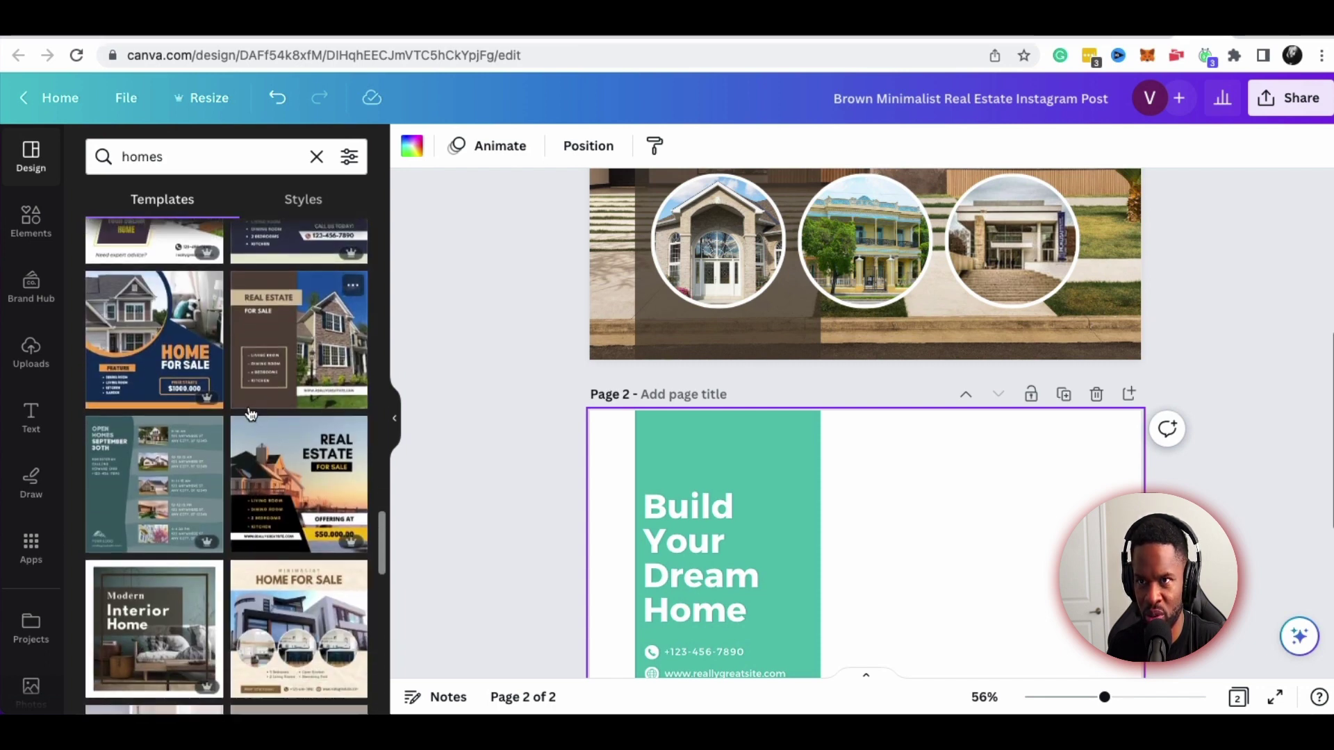
pyautogui.scroll(-10, 252, 415)
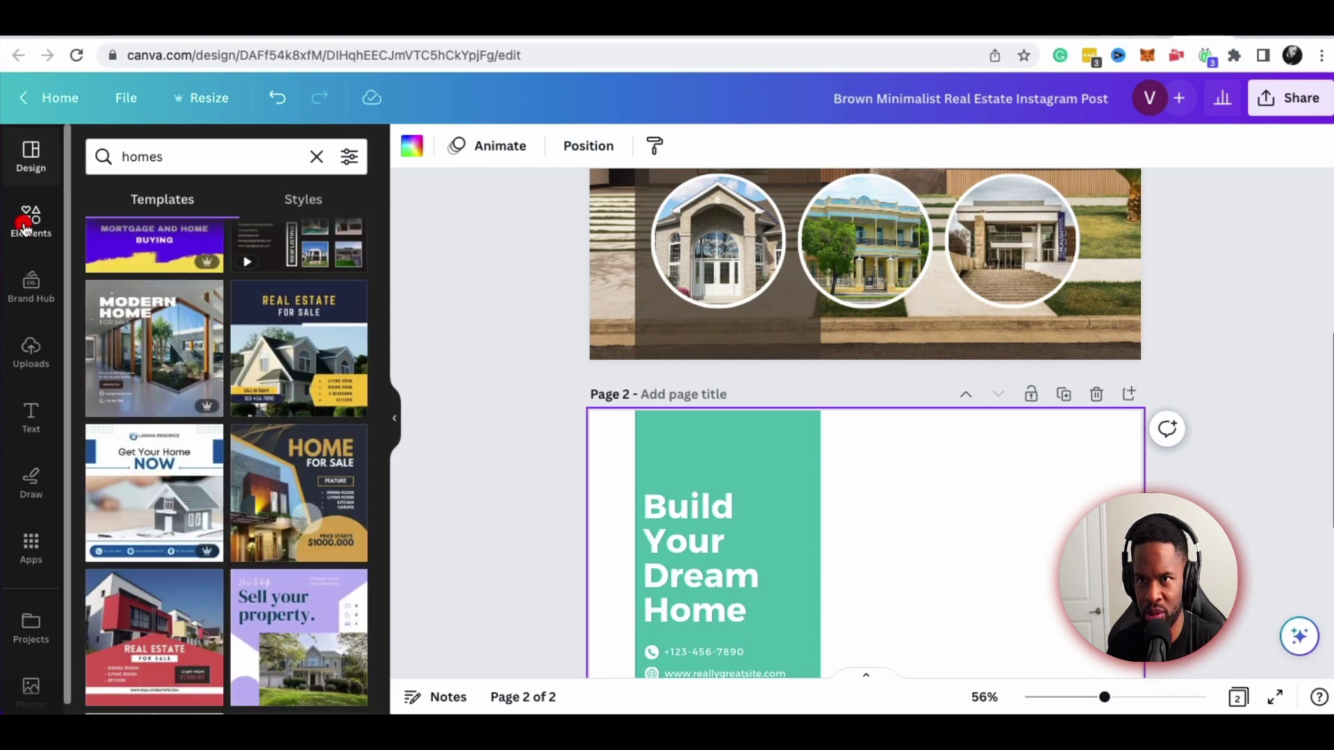
pyautogui.click(27, 222)
# Search the element library for 'home' and filter to photos
pyautogui.click(214, 159)
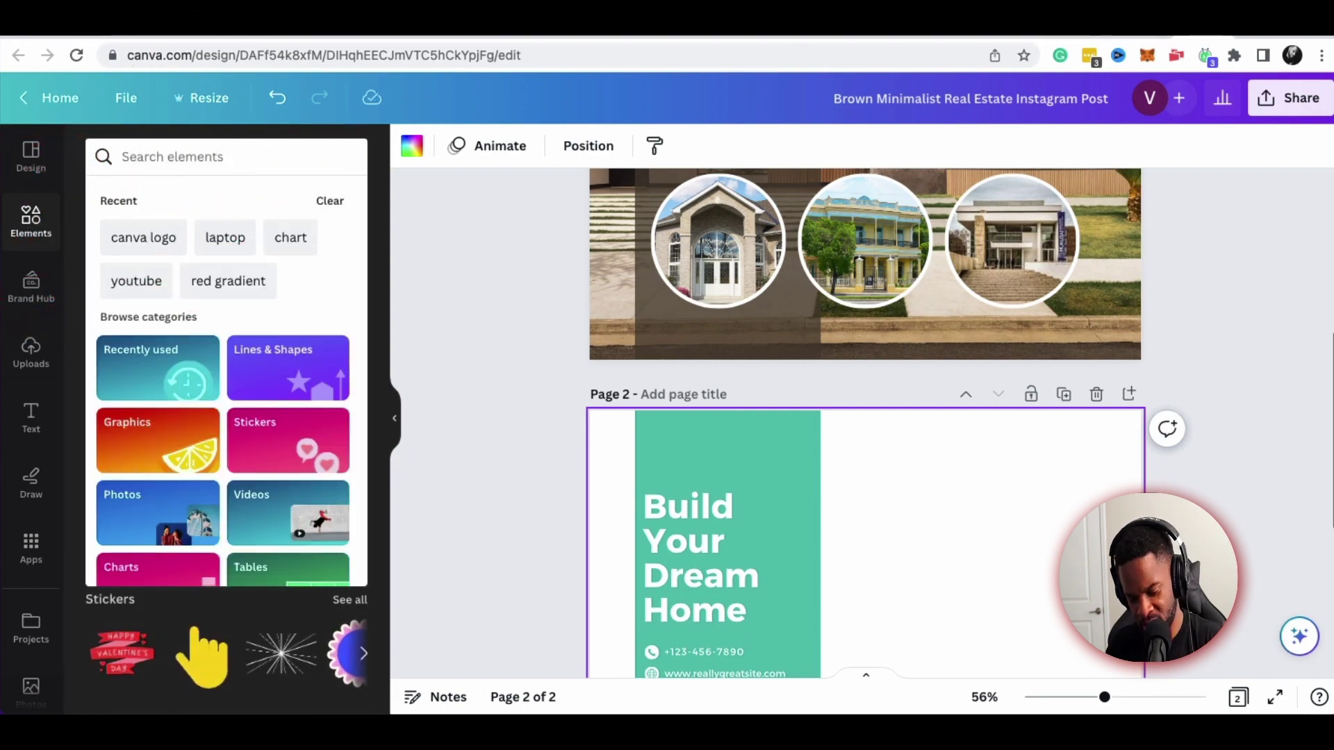
pyautogui.write('homes')
pyautogui.press('Return')
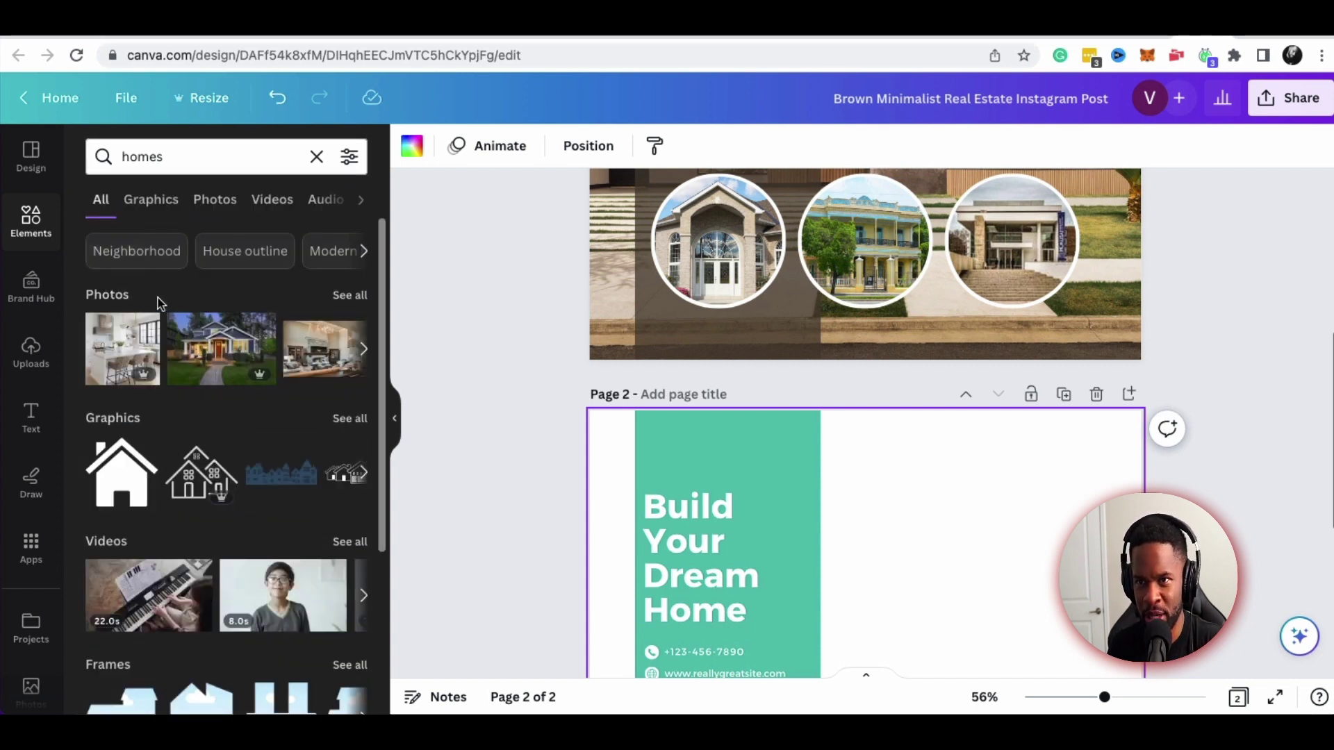
pyautogui.click(215, 200)
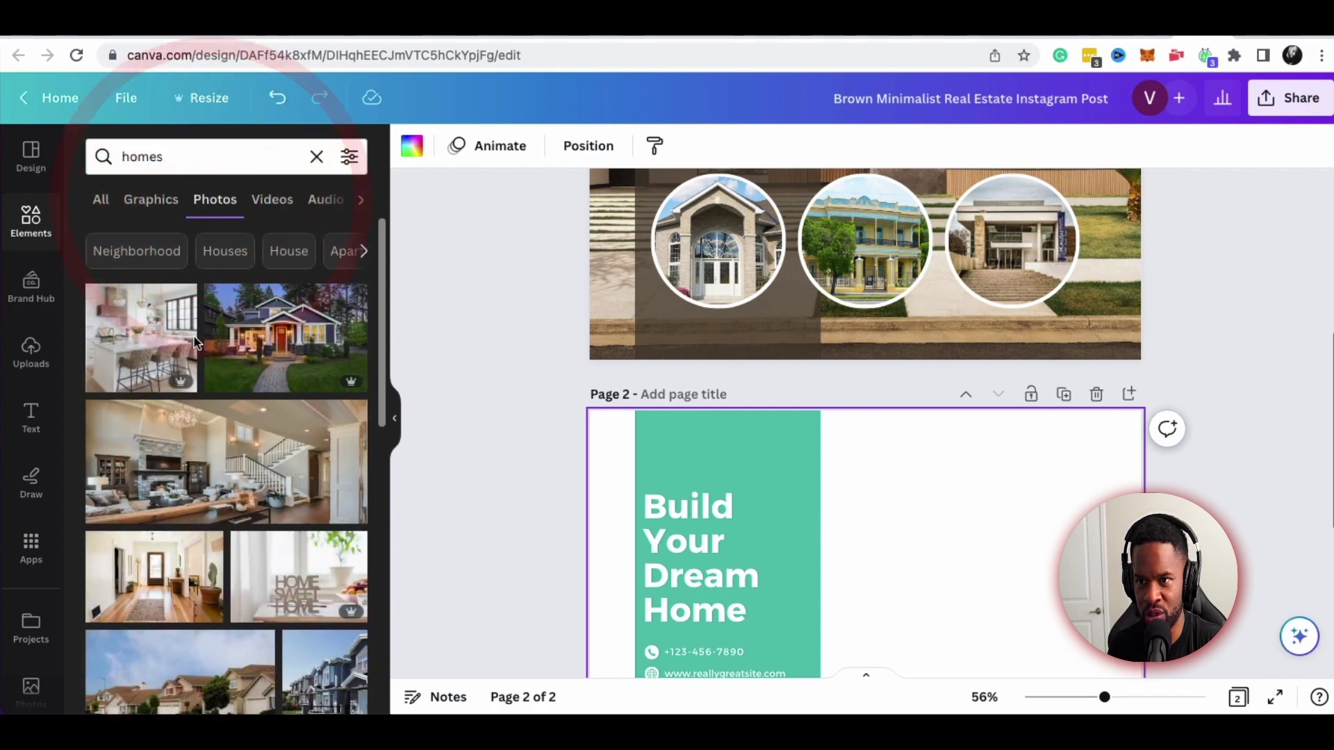
pyautogui.scroll(-2, 243, 414)
pyautogui.scroll(-1, 243, 415)
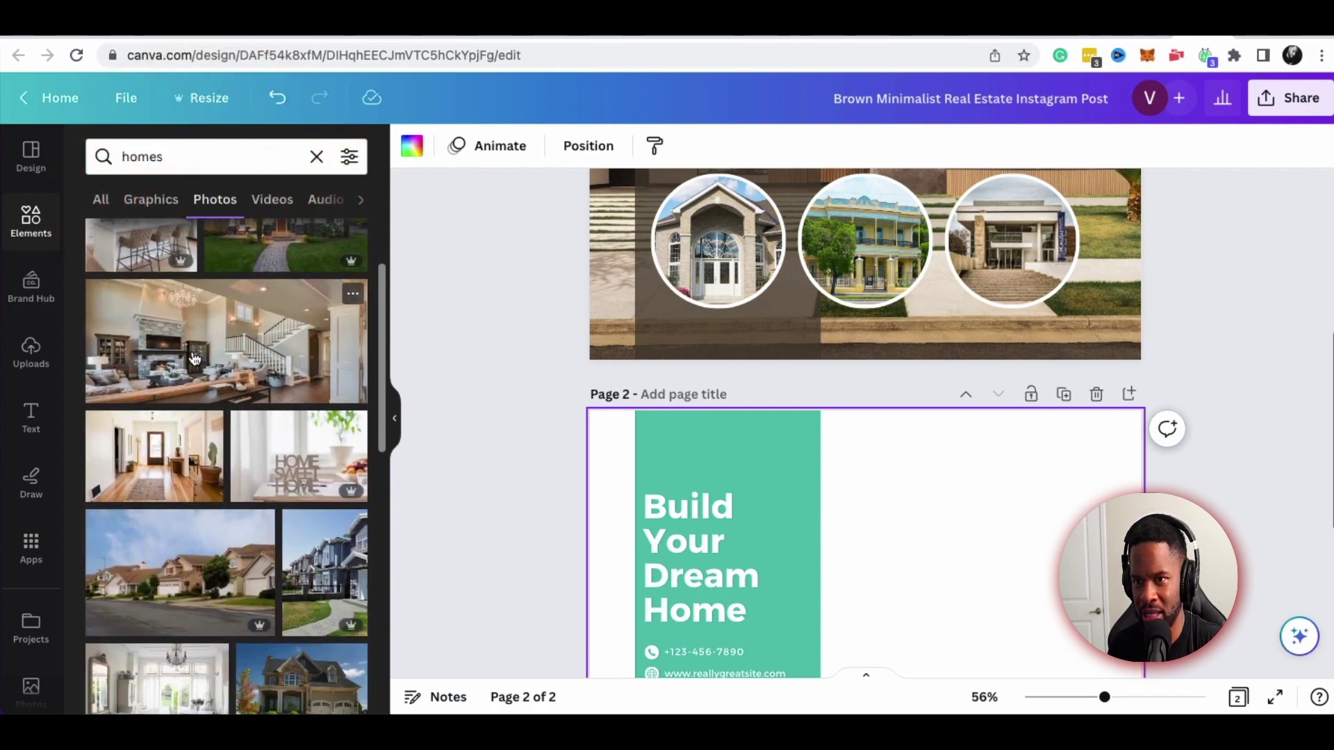
pyautogui.scroll(-5, 990, 552)
pyautogui.scroll(2, 989, 549)
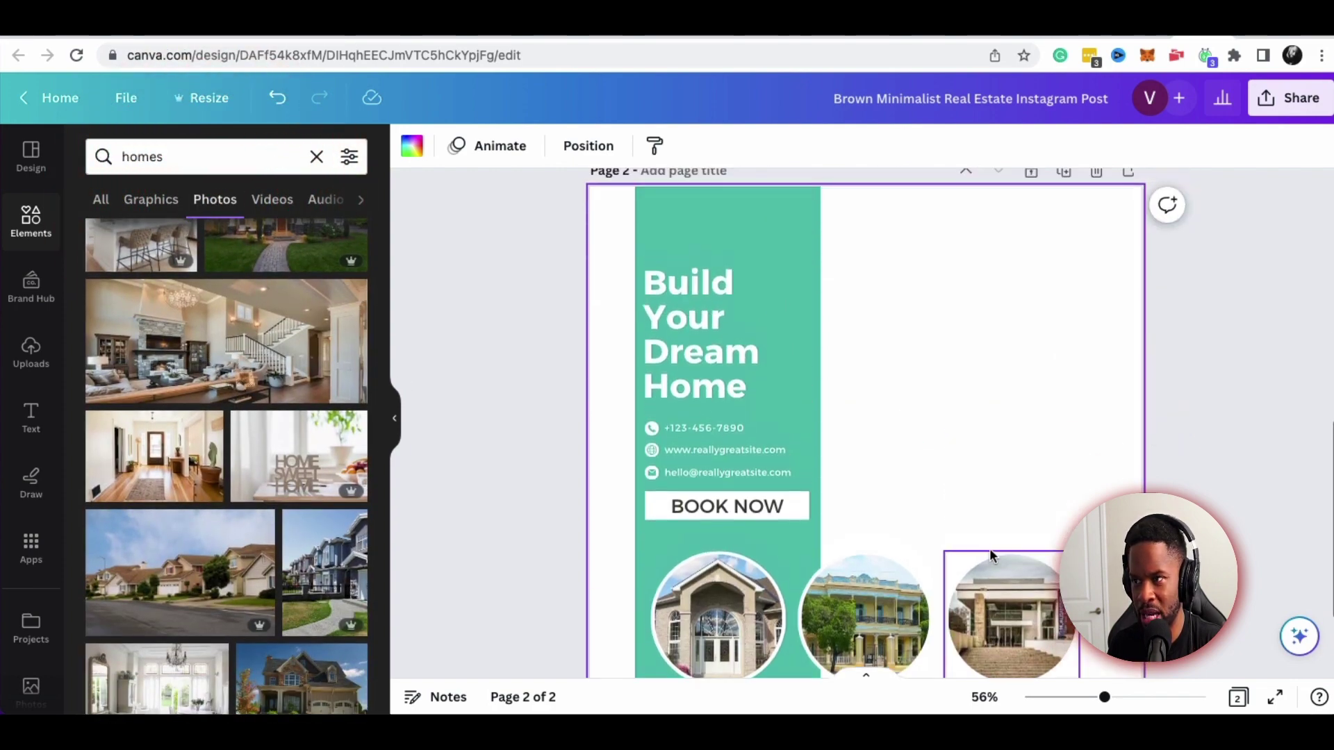
# Set the living-room photo as page 2's background
pyautogui.moveTo(300, 334); pyautogui.dragTo(1002, 339)
pyautogui.click(1006, 337)
pyautogui.press('Delete')
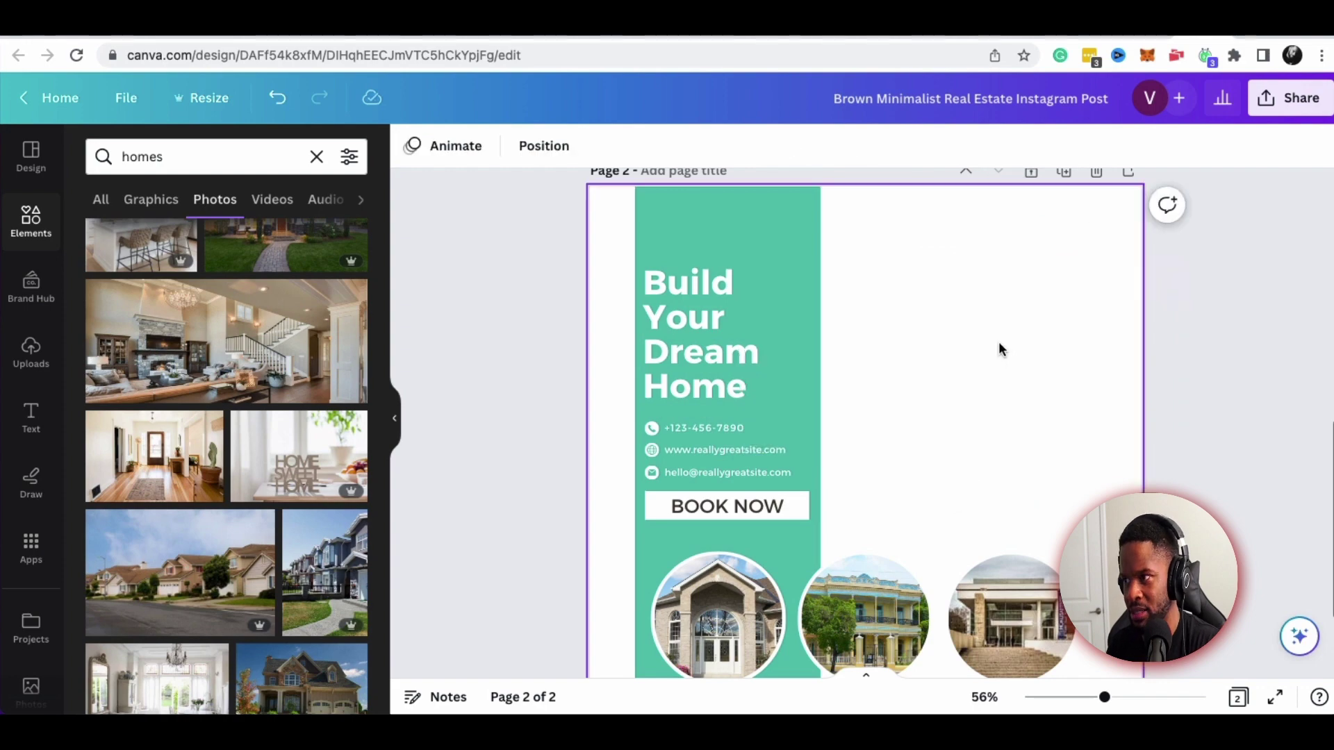
pyautogui.click(1003, 323)
pyautogui.moveTo(162, 318); pyautogui.dragTo(896, 372)
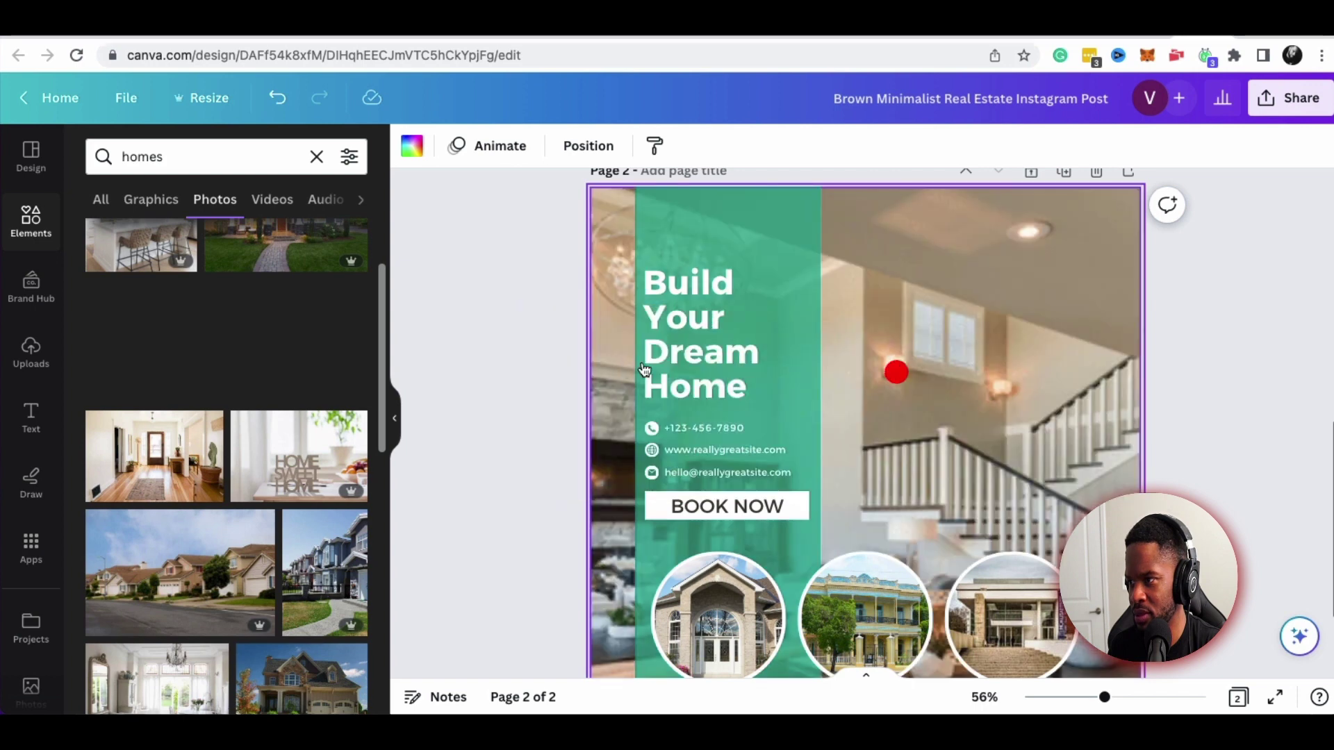
pyautogui.click(897, 372)
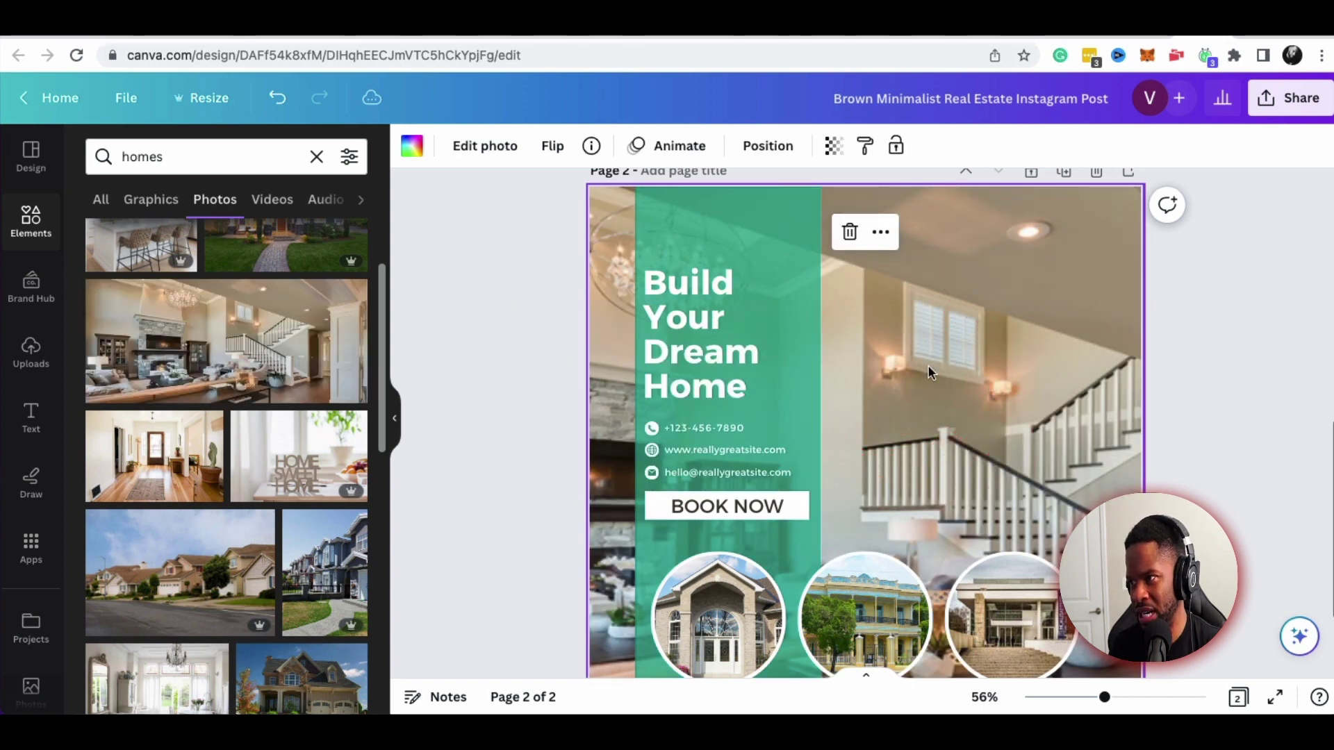
# Shift the living-room photo's crop right, then delete the background photo entirely
pyautogui.doubleClick(1020, 394)
pyautogui.moveTo(865, 375); pyautogui.dragTo(974, 379)
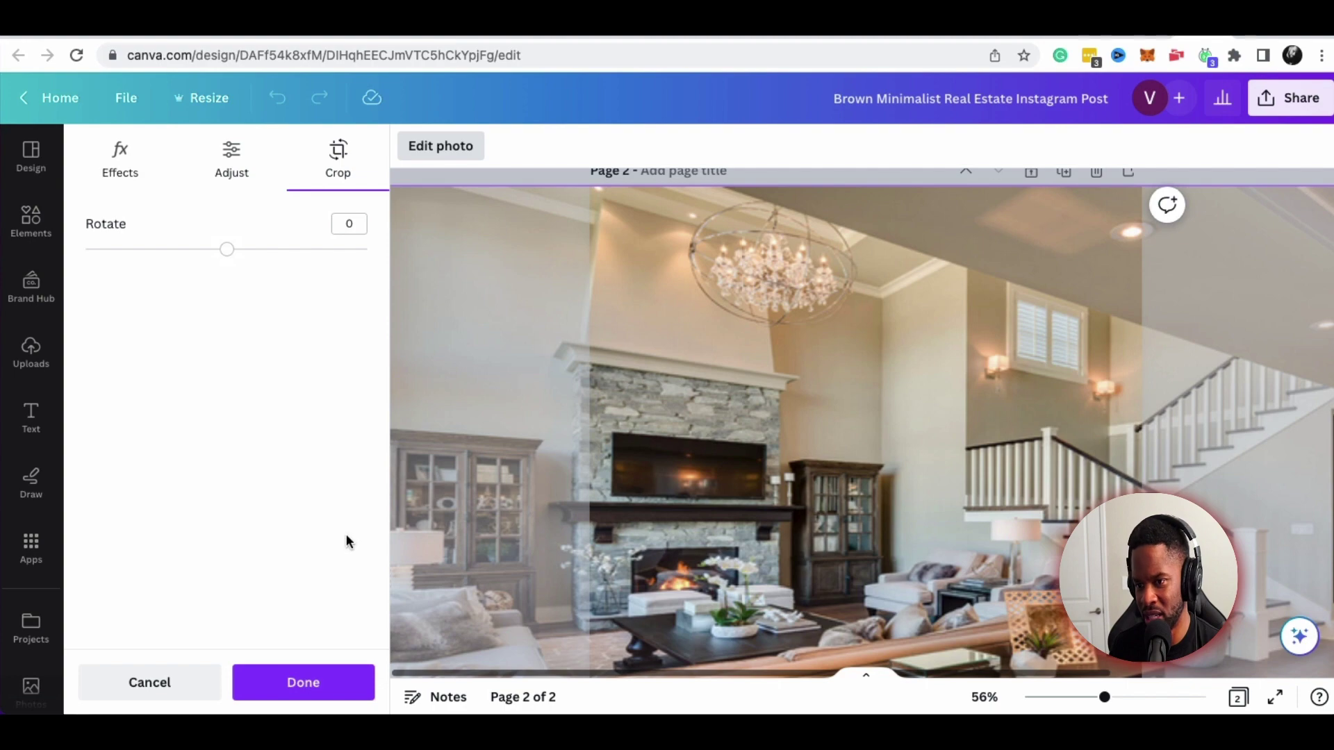
pyautogui.click(323, 688)
pyautogui.scroll(-3, 941, 486)
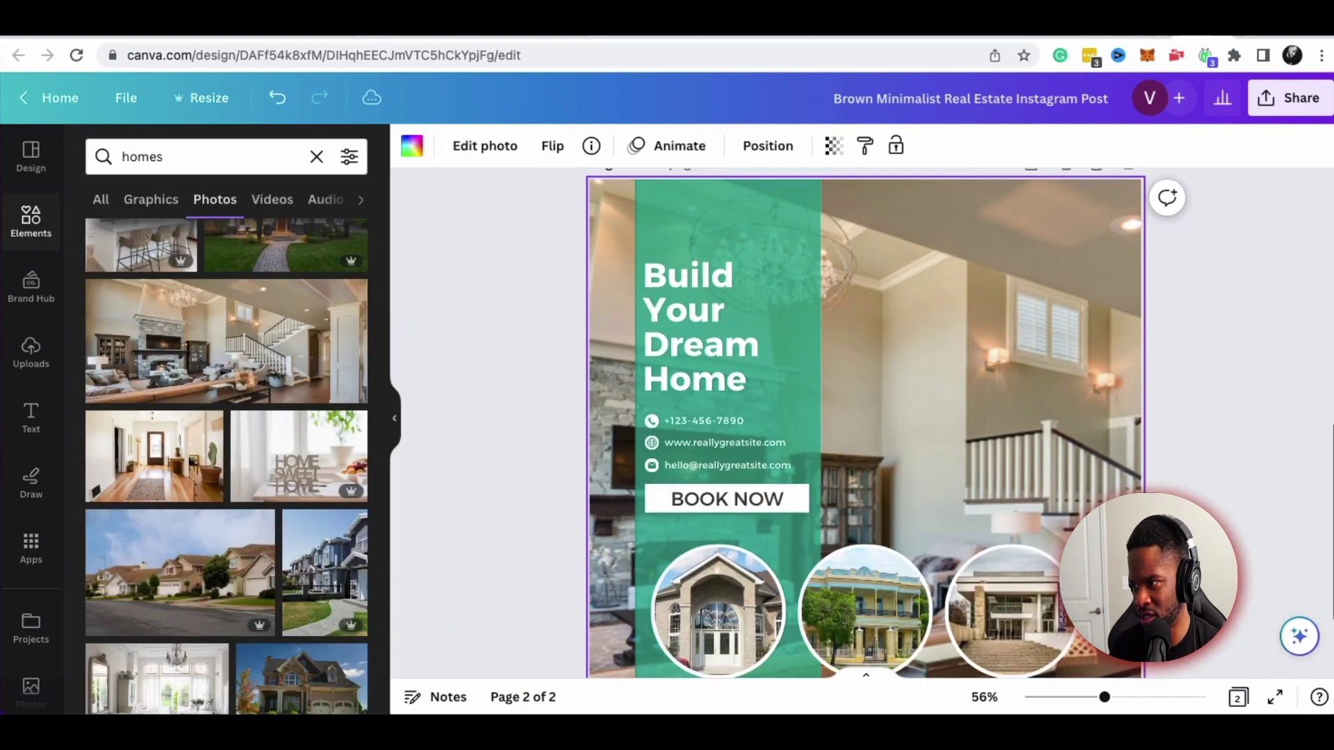
pyautogui.scroll(3, 940, 486)
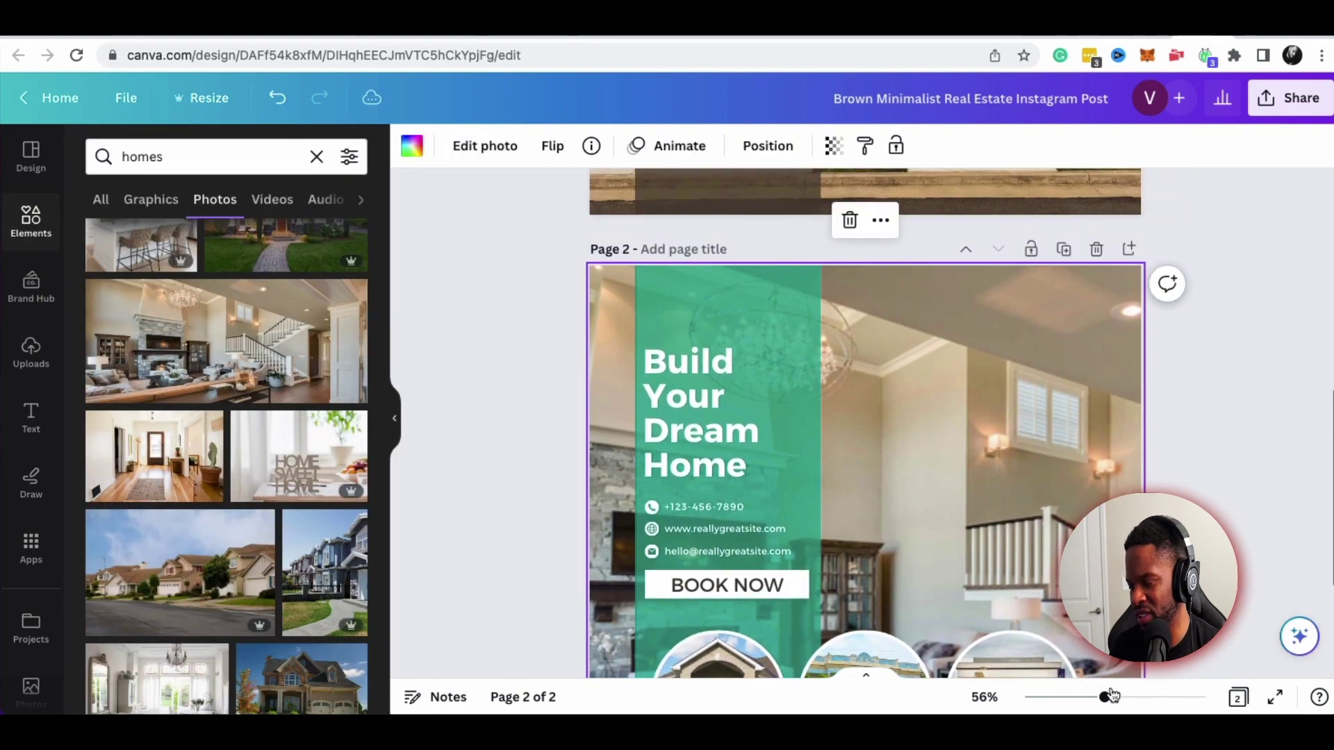
pyautogui.moveTo(1104, 697)
pyautogui.mouseDown()
pyautogui.moveTo(1197, 697)
pyautogui.moveTo(1108, 698)
pyautogui.mouseUp()
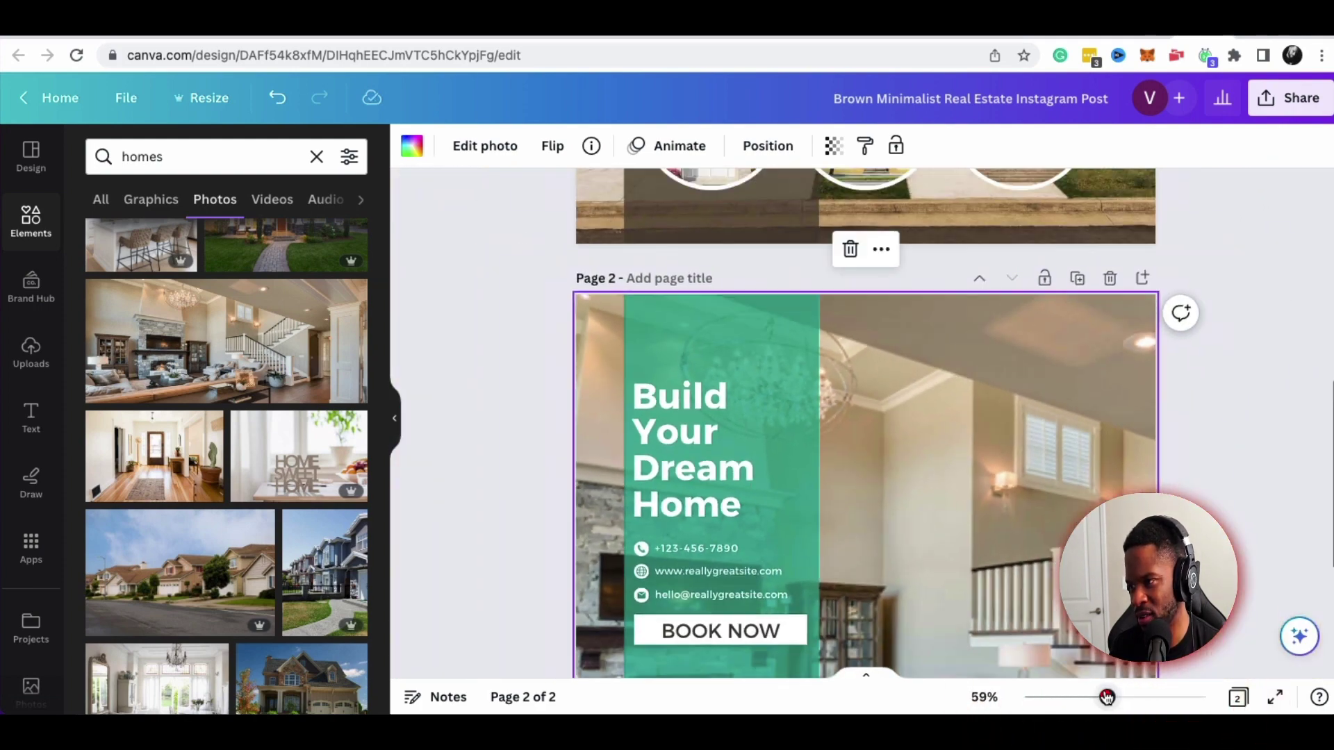
pyautogui.click(1004, 465)
pyautogui.press('Delete')
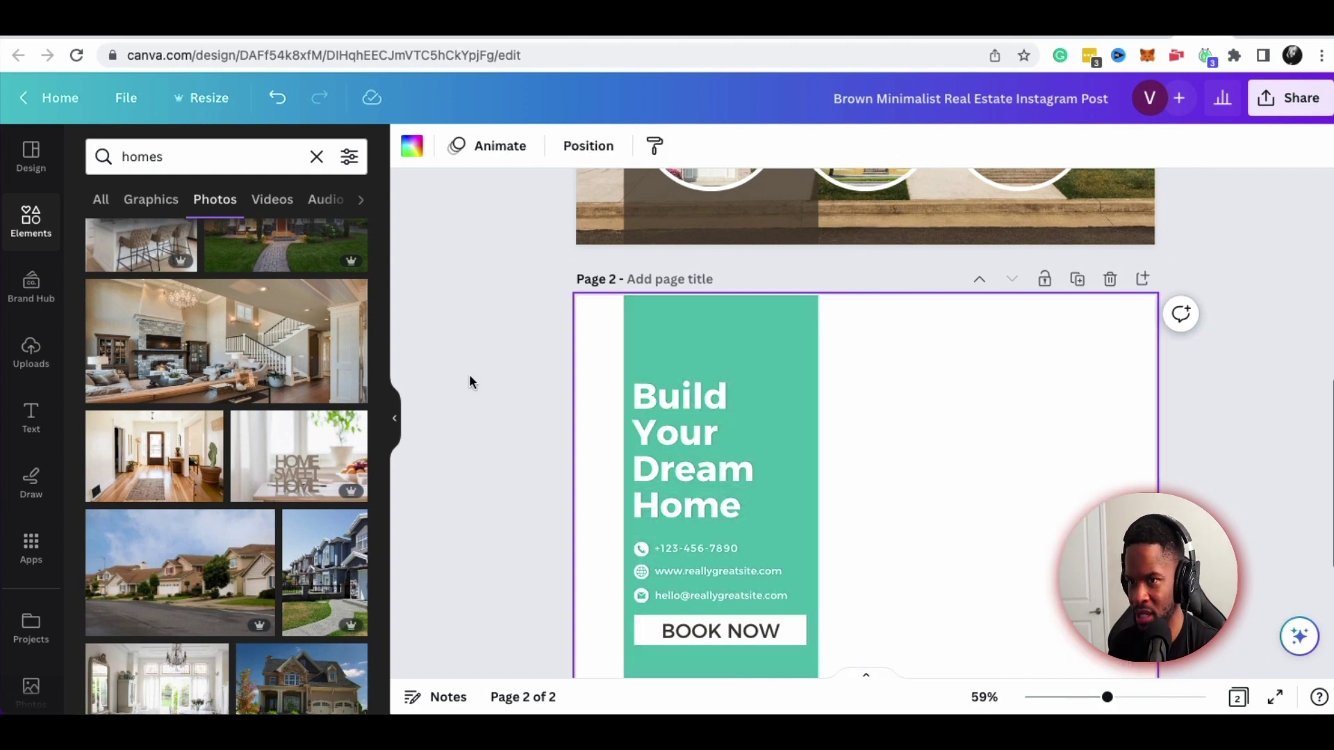
# Set a brick house exterior photo as page 2's background
pyautogui.scroll(-2, 382, 492)
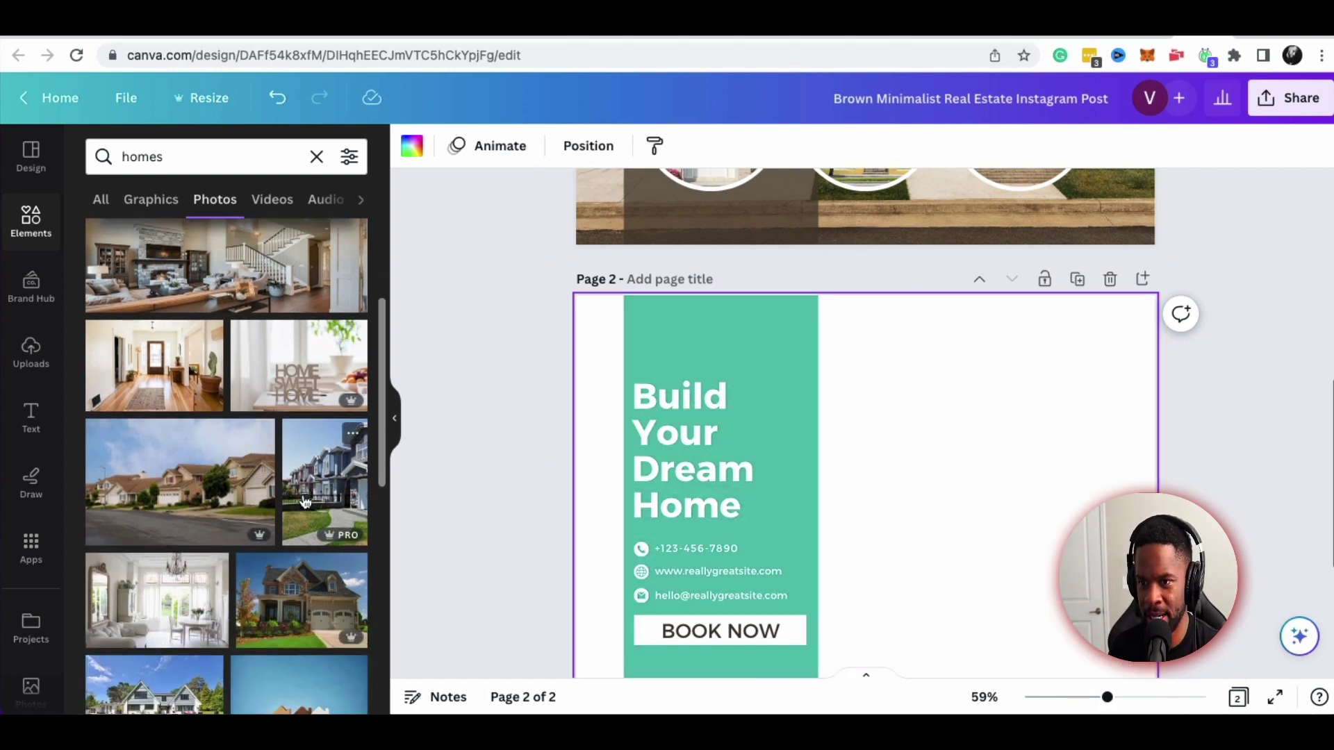
pyautogui.scroll(-4, 325, 502)
pyautogui.moveTo(288, 427); pyautogui.dragTo(598, 407)
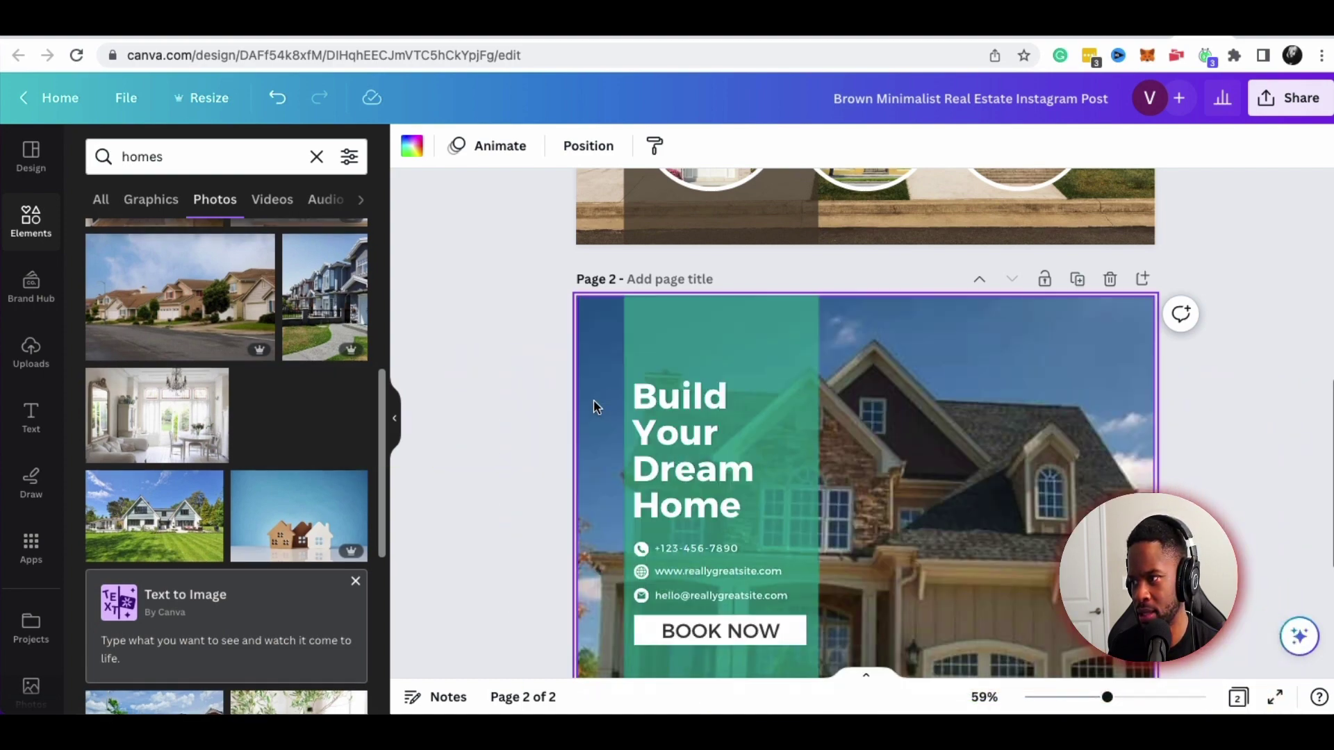
pyautogui.click(554, 396)
pyautogui.scroll(-4, 554, 396)
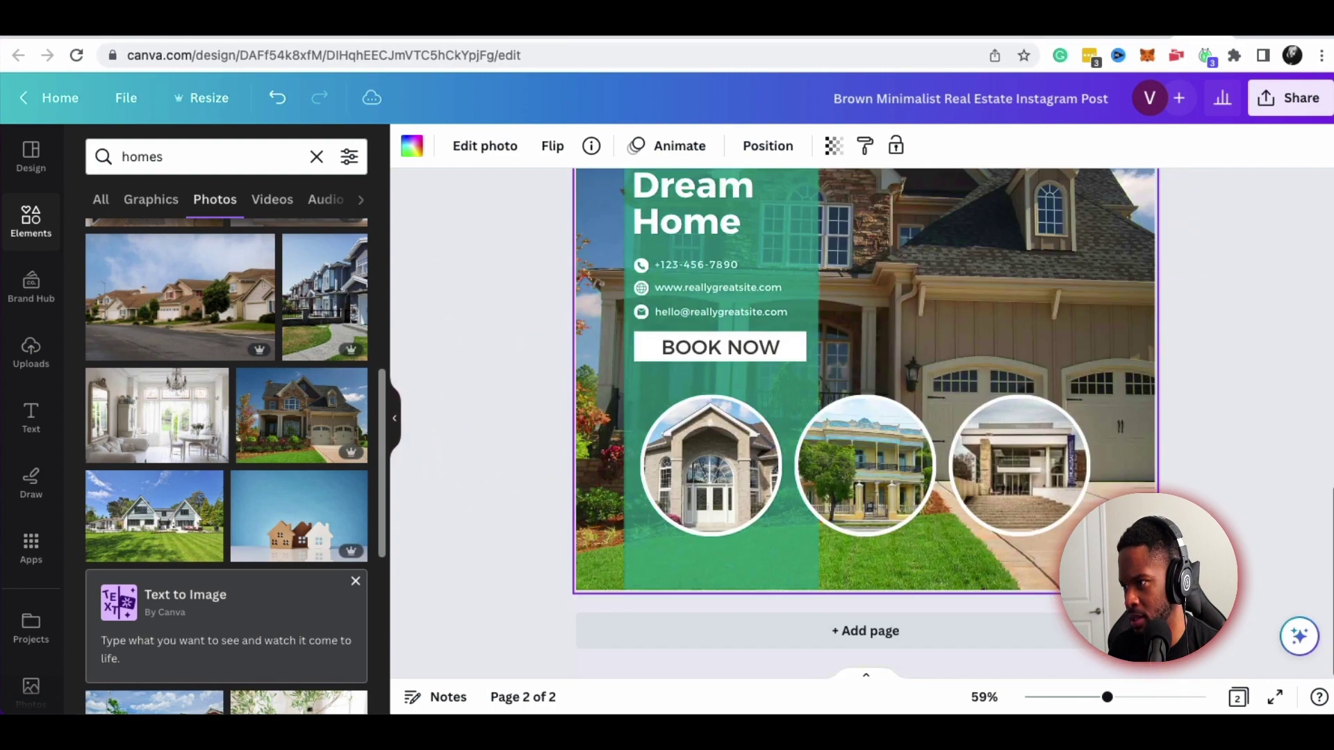
pyautogui.moveTo(1109, 701)
pyautogui.mouseDown()
pyautogui.moveTo(1132, 700)
pyautogui.moveTo(1088, 699)
pyautogui.mouseUp()
pyautogui.scroll(3, 865, 417)
pyautogui.scroll(-4, 865, 416)
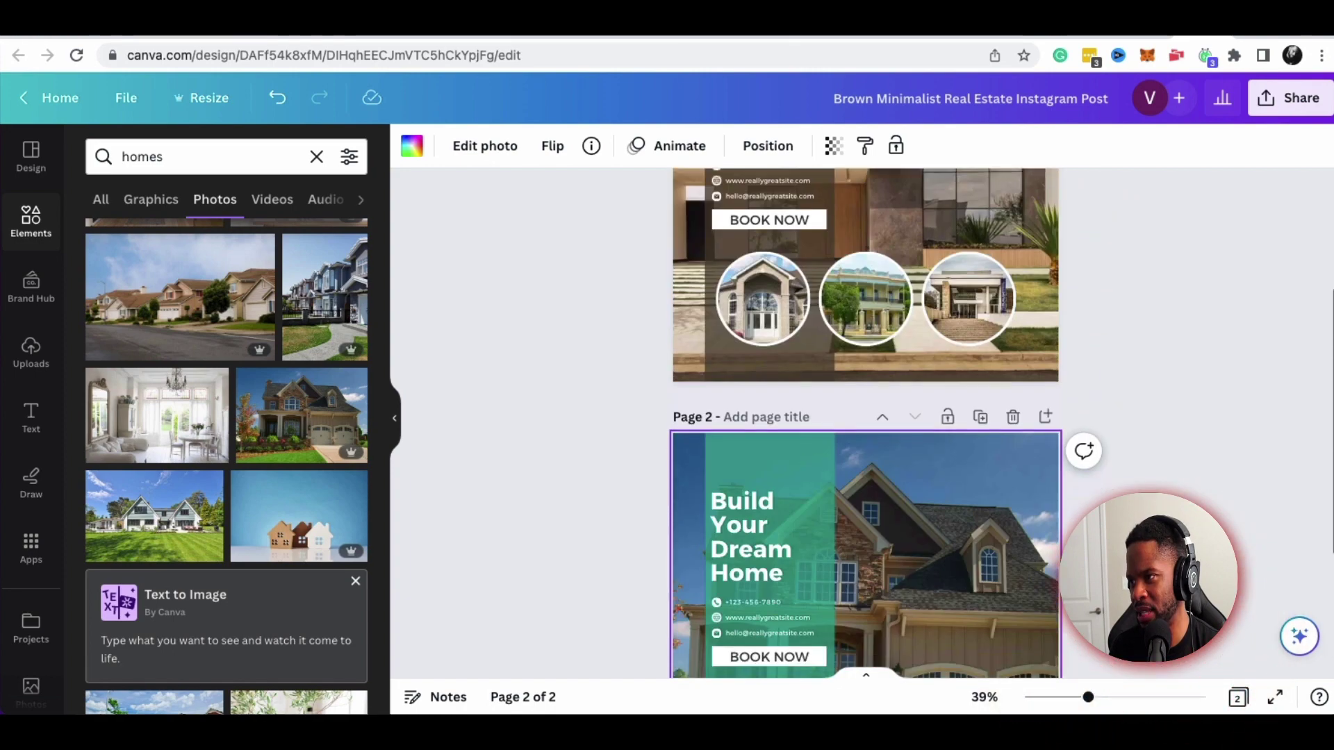
pyautogui.moveTo(1103, 706); pyautogui.dragTo(1093, 699)
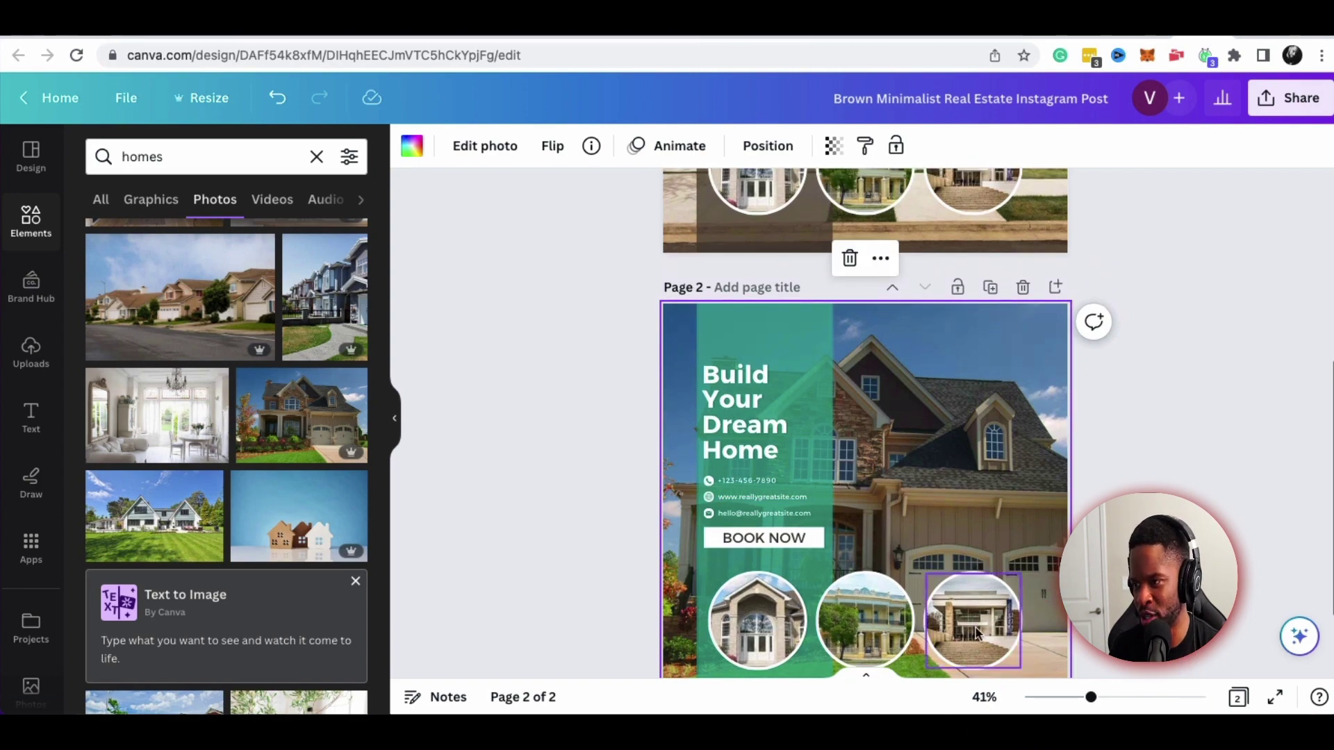
pyautogui.moveTo(1103, 705); pyautogui.dragTo(1108, 701)
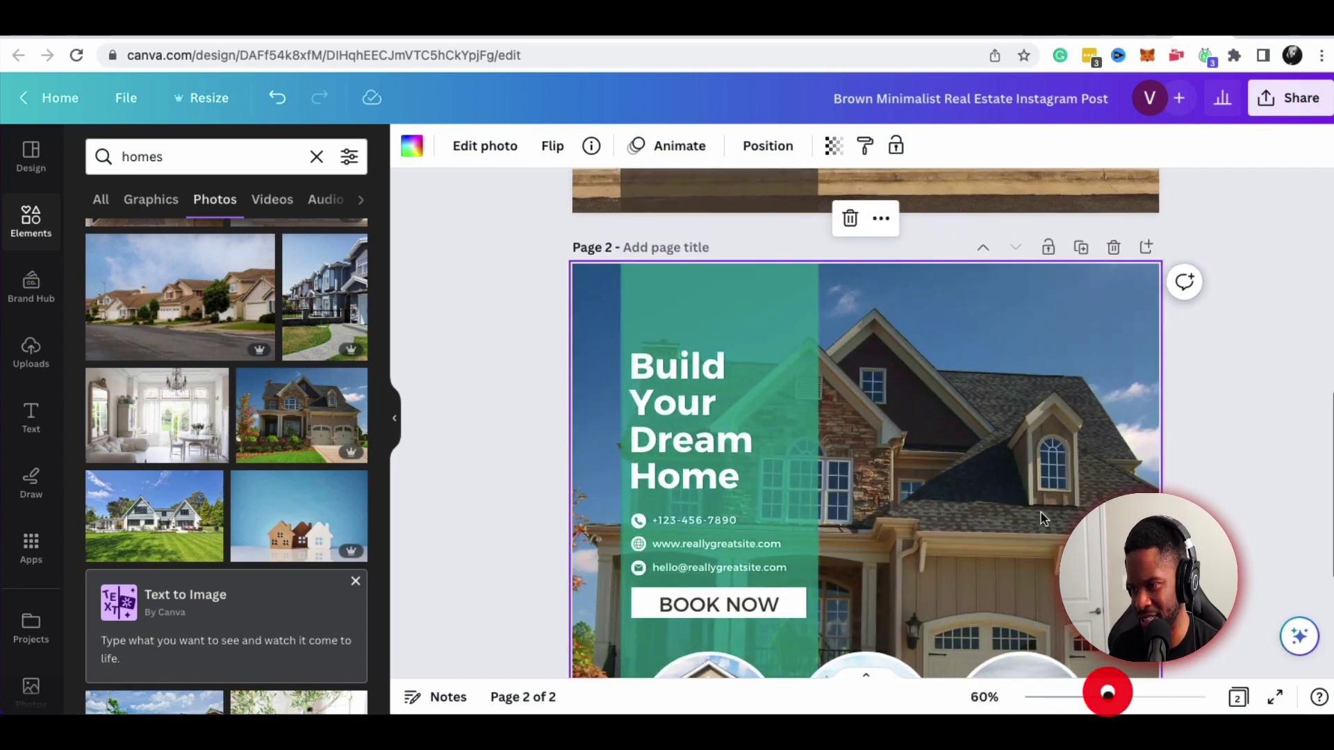
pyautogui.scroll(-3, 964, 515)
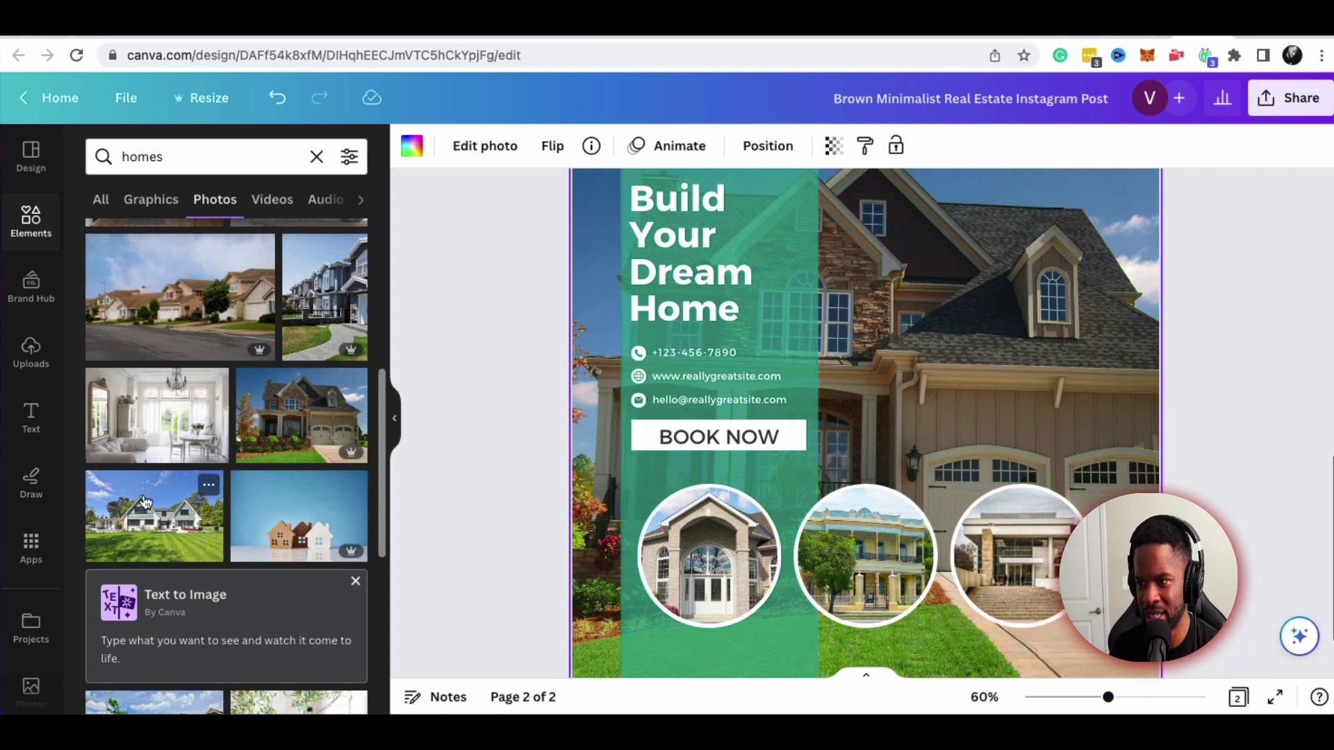
# Clear all three round photos and fill the first circle with the small-houses photo
pyautogui.click(707, 561)
pyautogui.press('Delete')
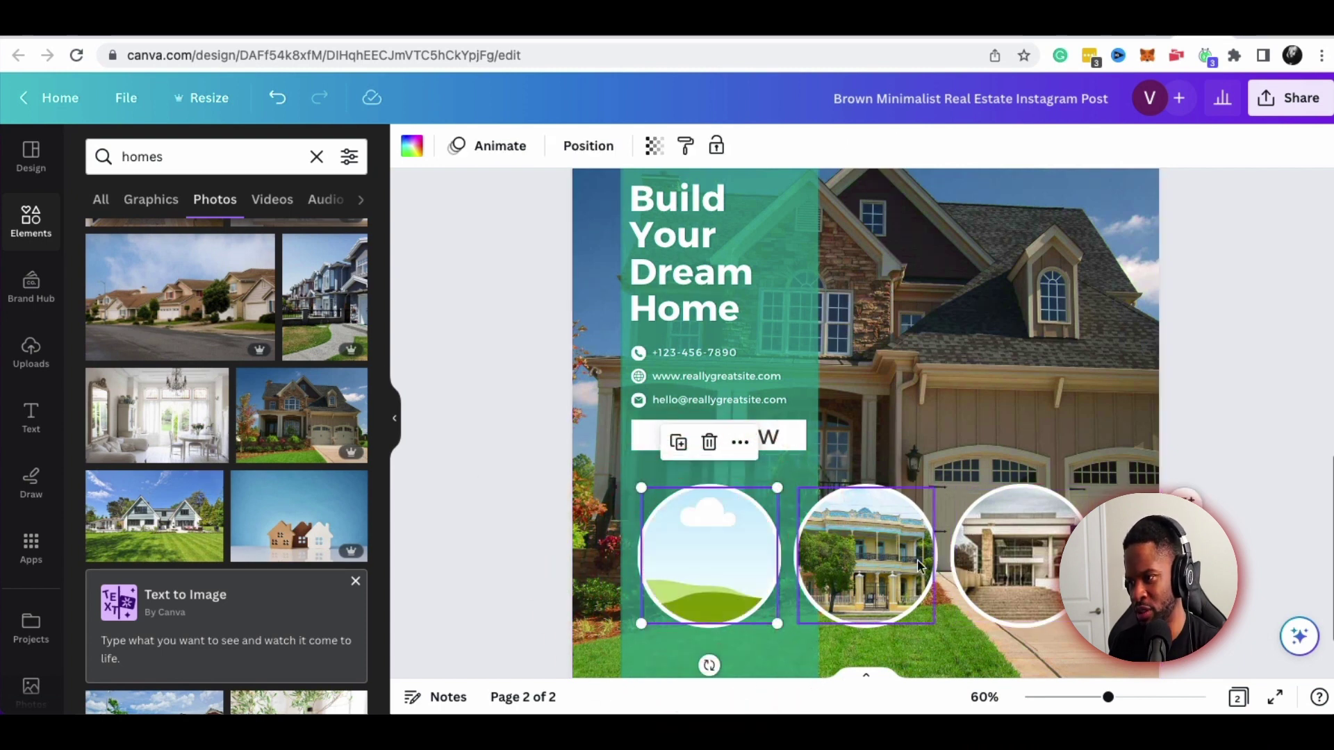
pyautogui.click(888, 562)
pyautogui.press('Delete')
pyautogui.click(1023, 559)
pyautogui.press('Delete')
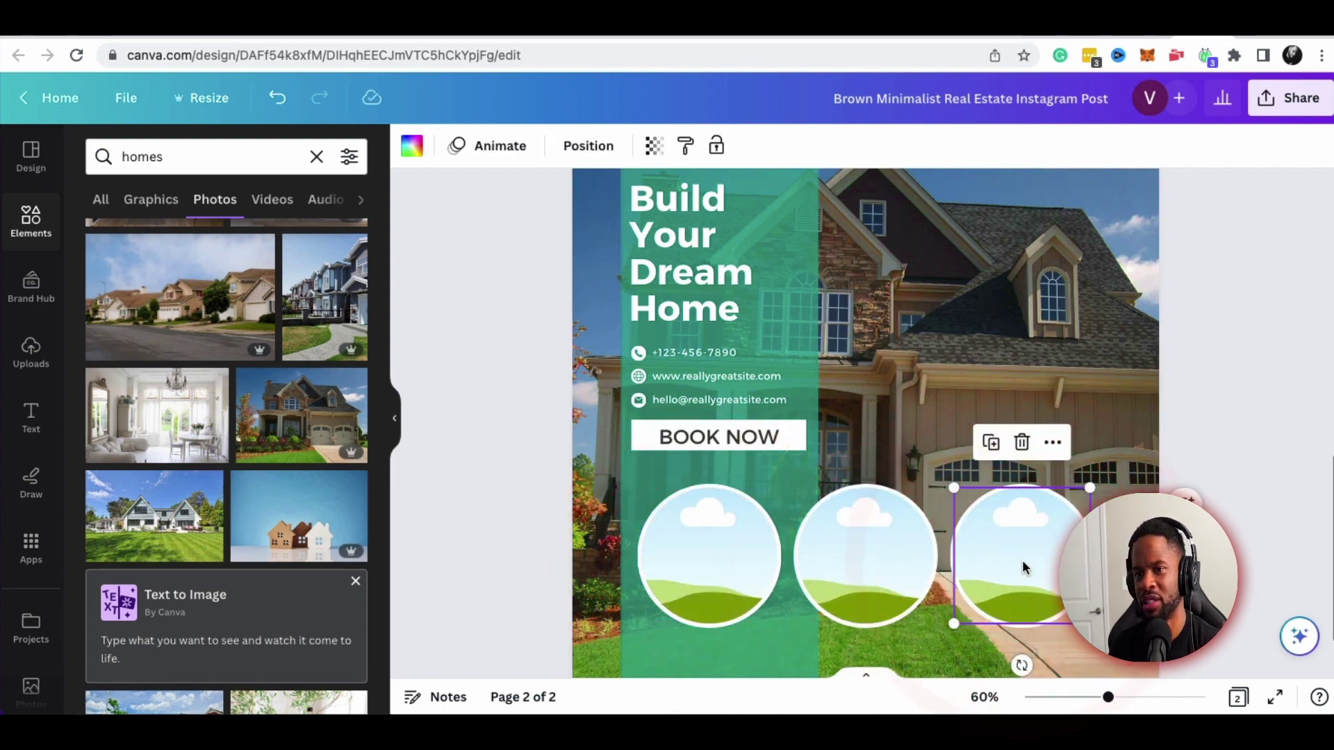
pyautogui.moveTo(276, 541); pyautogui.dragTo(695, 560)
# Fill the second circle with a bright living-room photo and the third with a hallway
pyautogui.moveTo(145, 417); pyautogui.dragTo(834, 521)
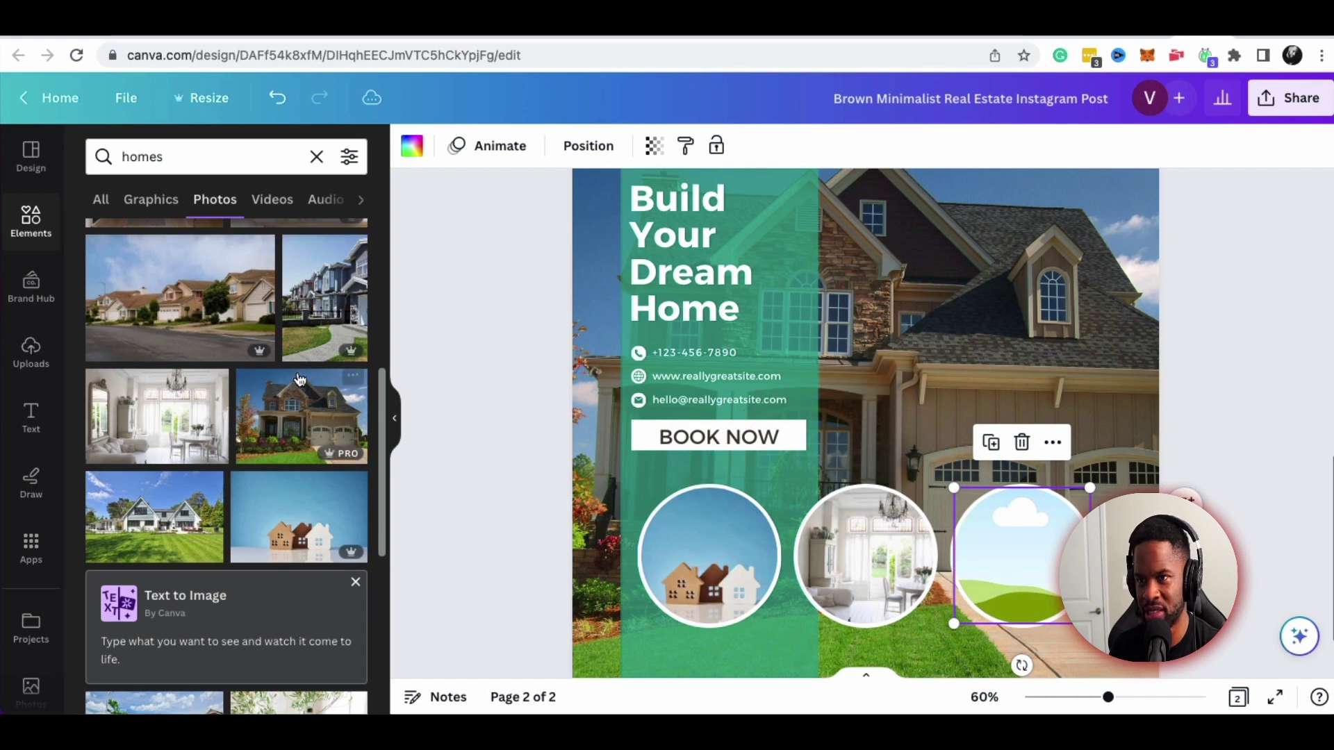
pyautogui.scroll(5, 194, 518)
pyautogui.moveTo(221, 514); pyautogui.dragTo(1016, 536)
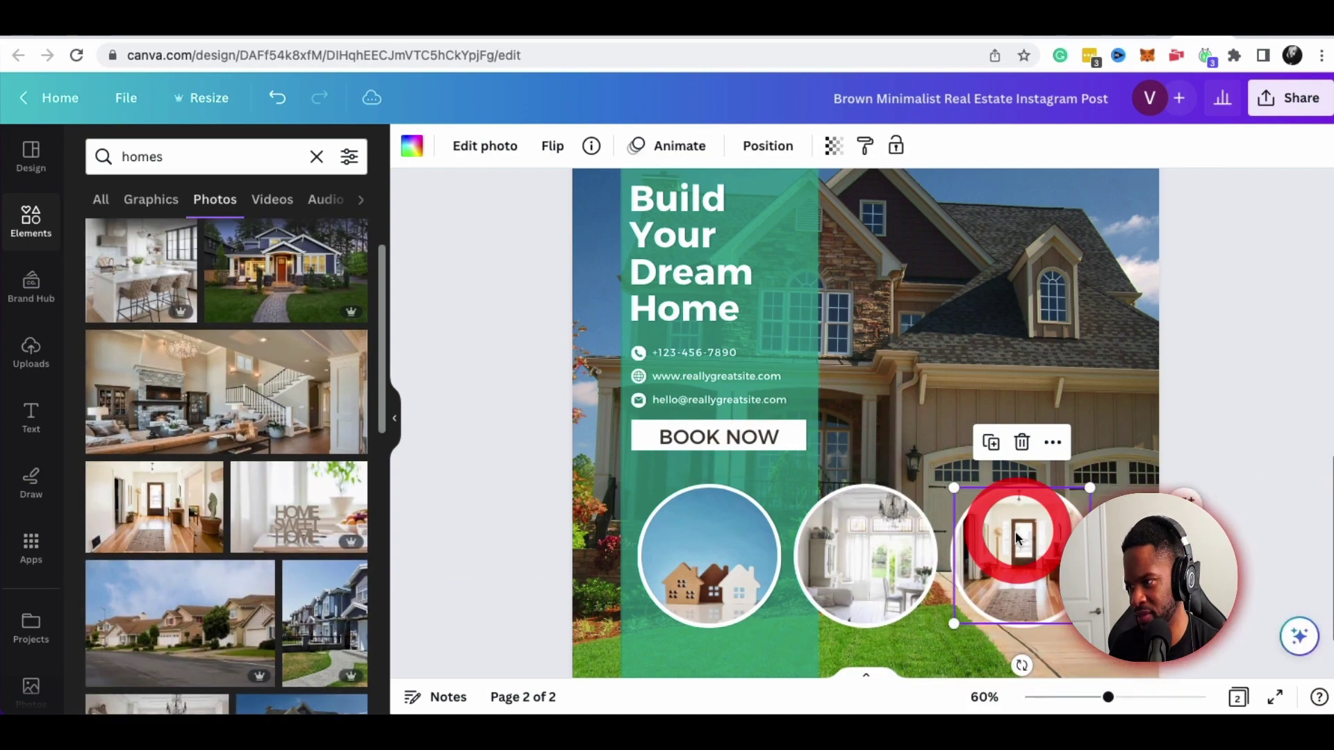
pyautogui.click(1239, 478)
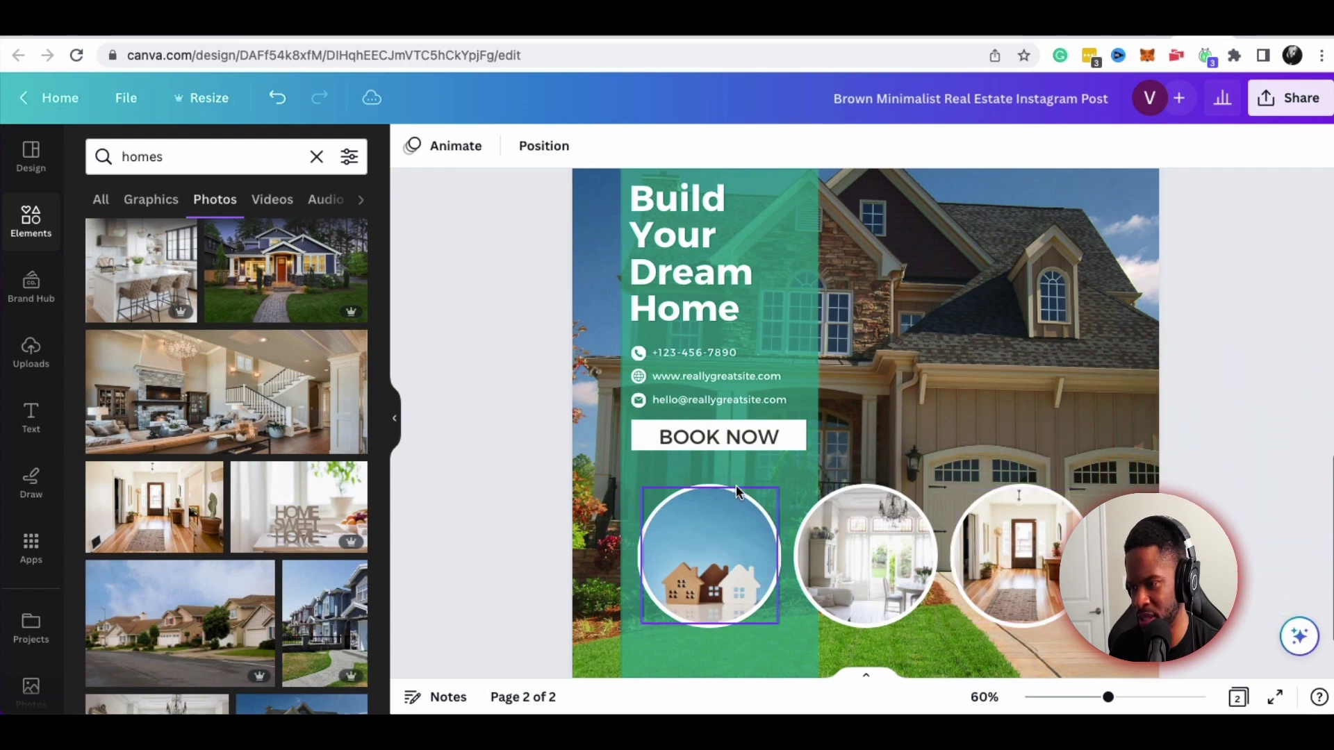
# Replace the first circle's small-houses photo with a white kitchen photo
pyautogui.click(723, 563)
pyautogui.press('Delete')
pyautogui.scroll(1, 222, 405)
pyautogui.moveTo(157, 339); pyautogui.dragTo(686, 535)
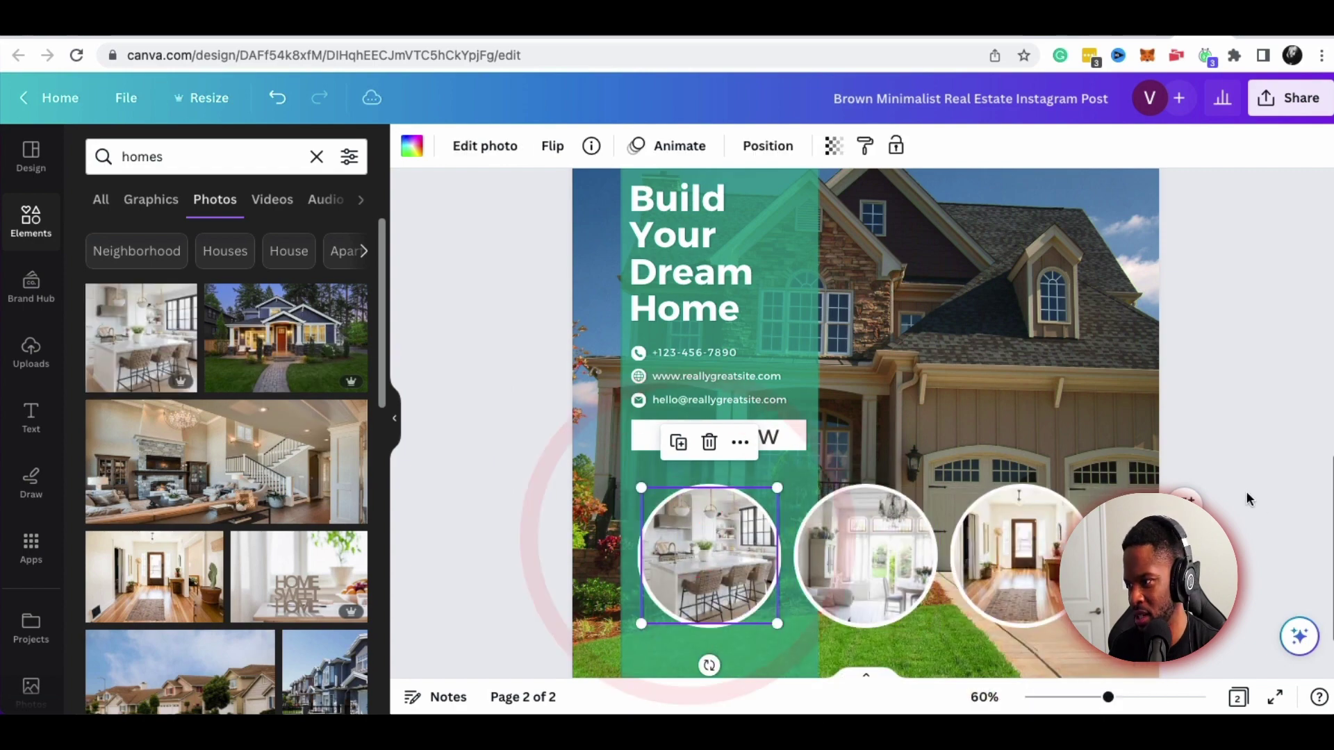
pyautogui.click(1247, 498)
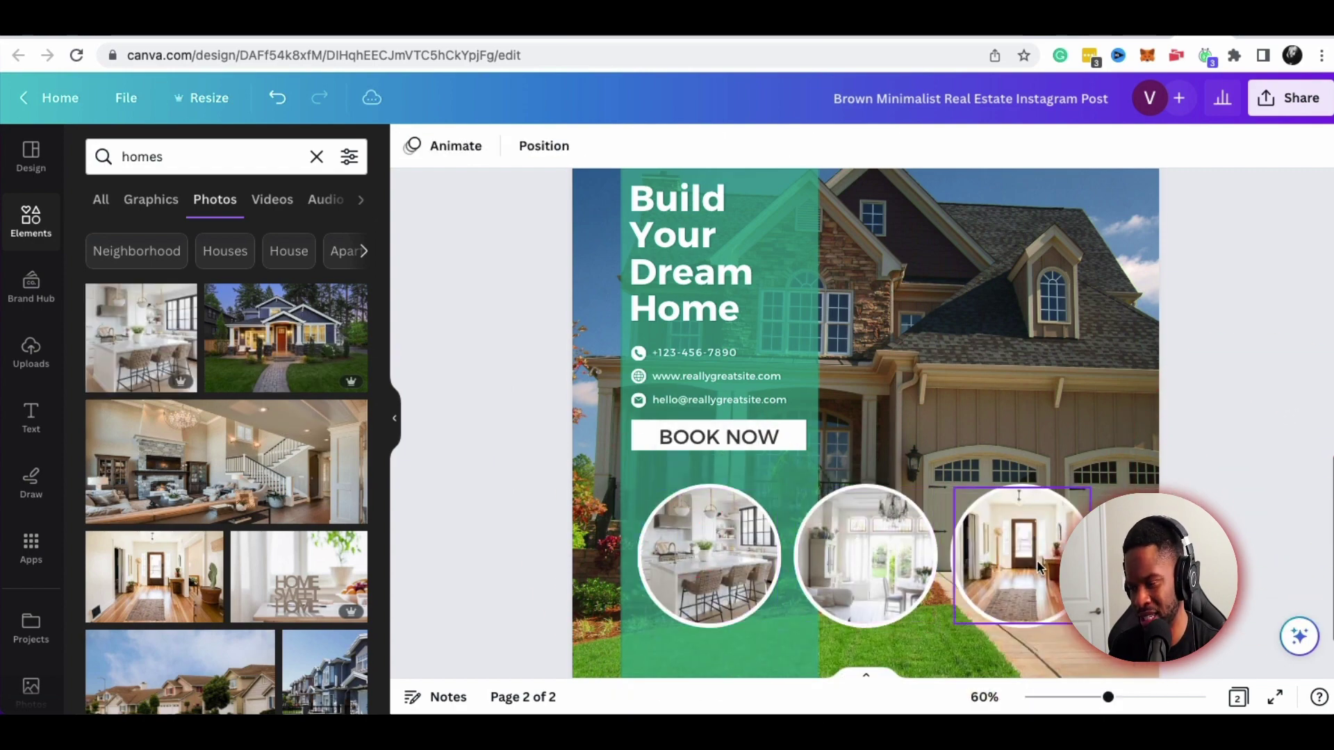
pyautogui.scroll(6, 1037, 560)
pyautogui.scroll(-8, 927, 548)
pyautogui.scroll(11, 874, 540)
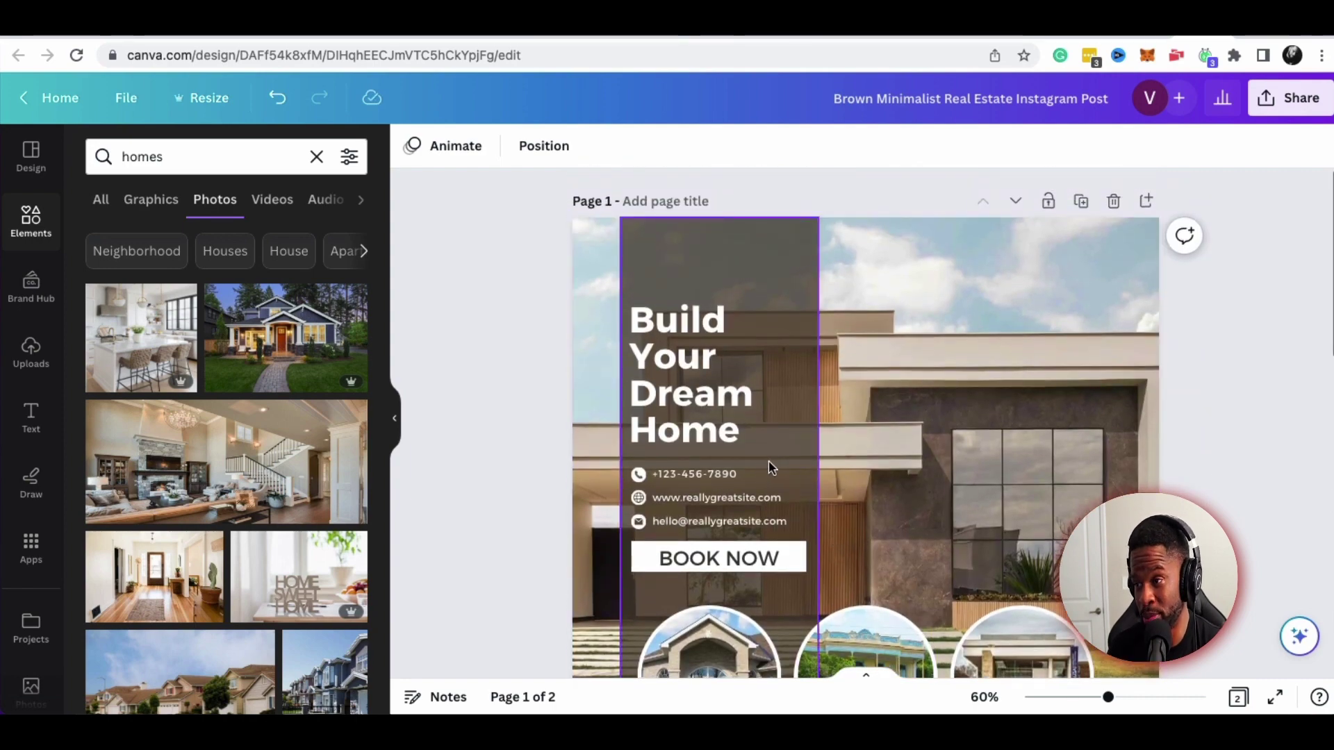
pyautogui.scroll(-2, 812, 466)
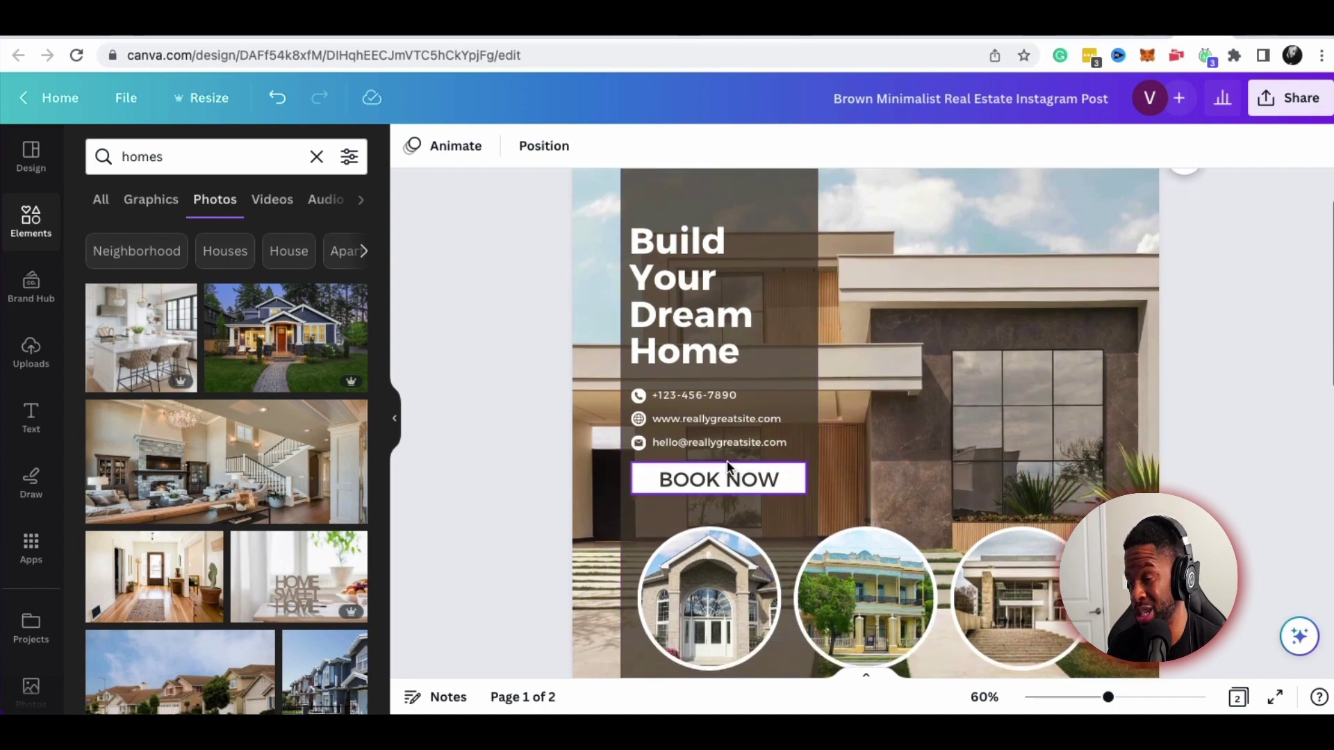
pyautogui.scroll(-1, 724, 465)
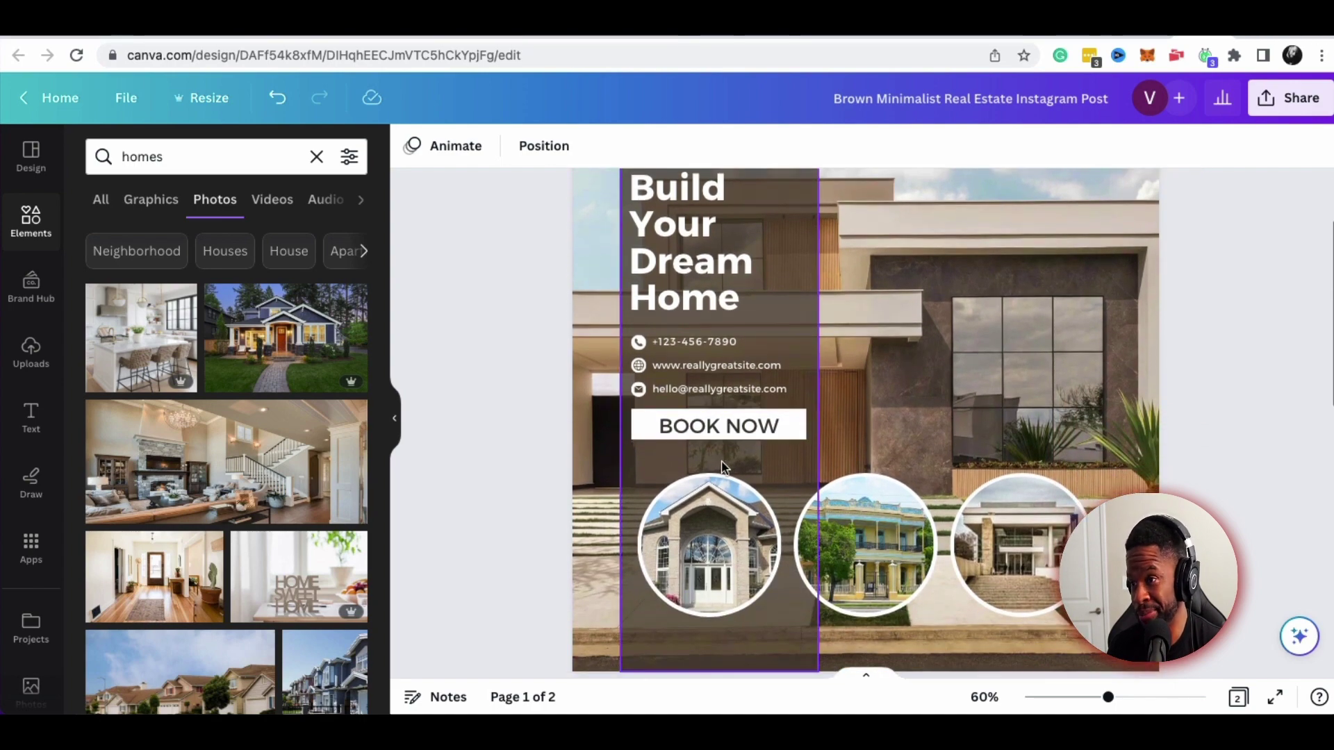
pyautogui.scroll(-5, 895, 453)
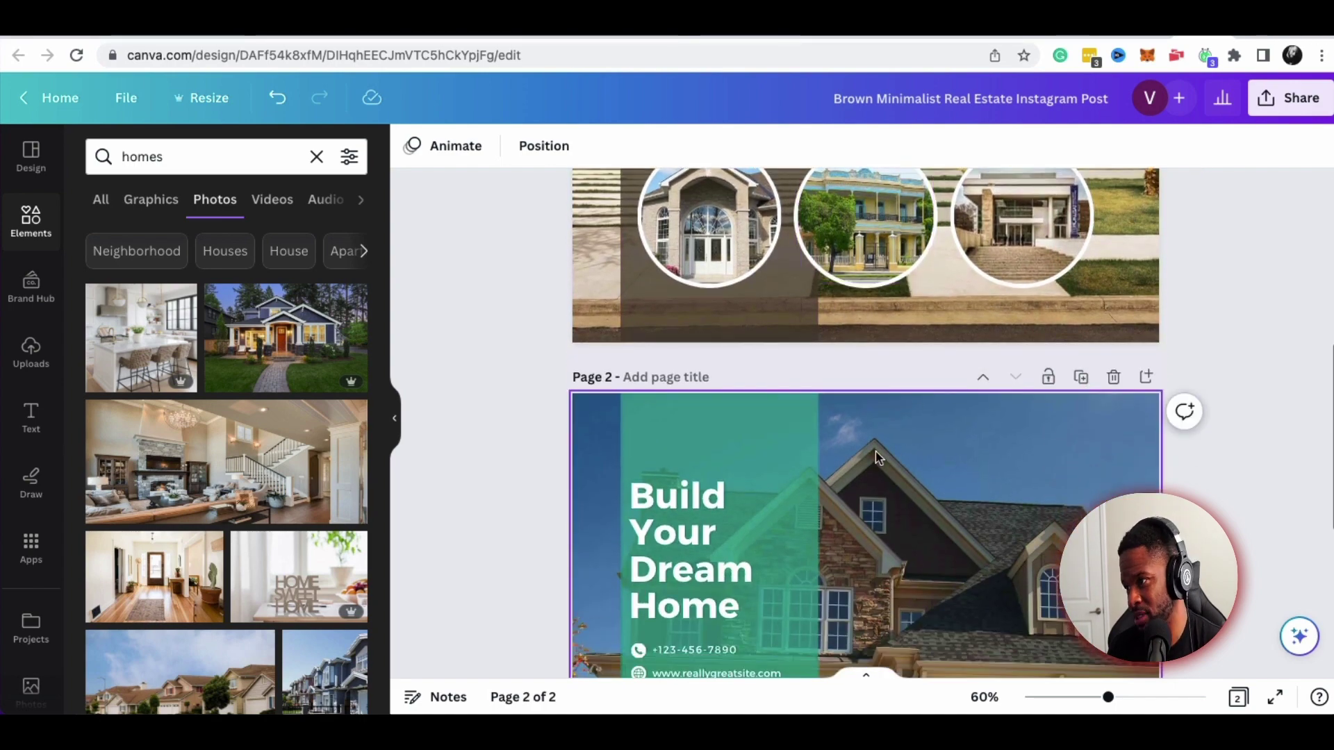
pyautogui.scroll(-6, 1050, 463)
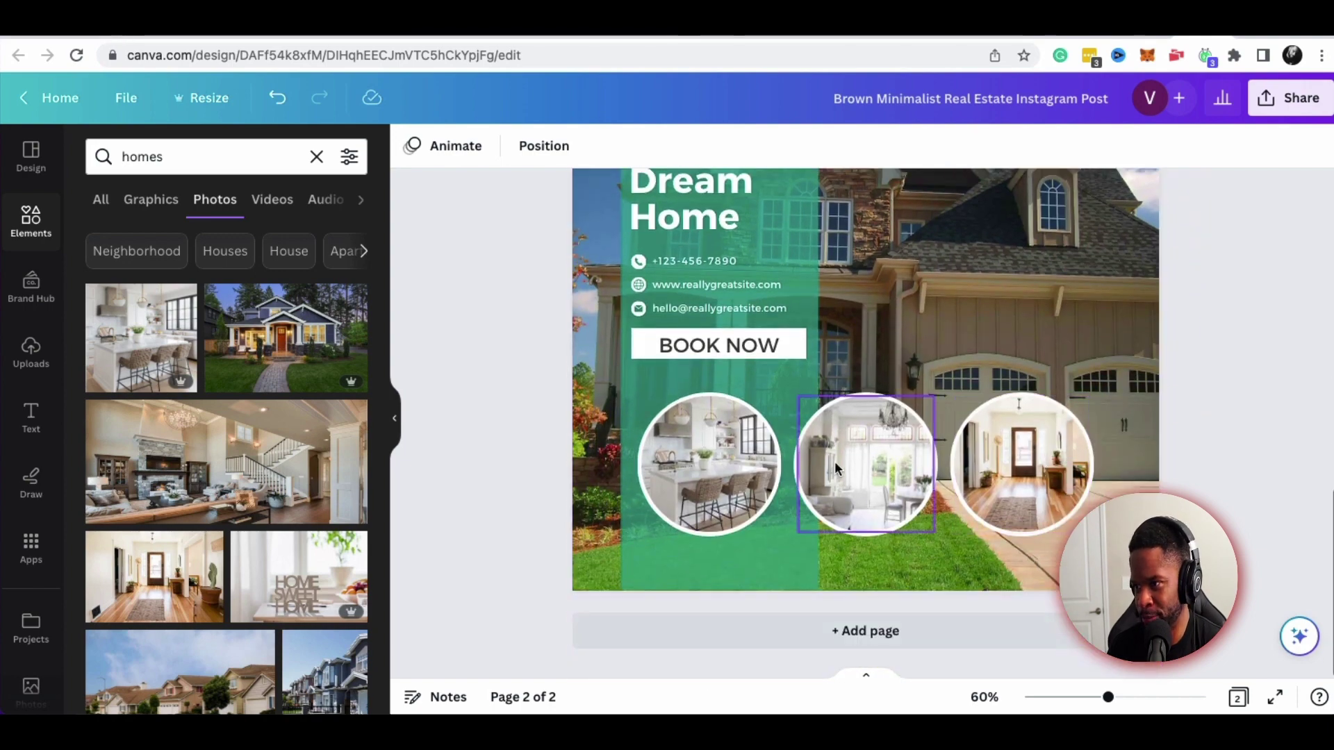
pyautogui.scroll(1, 871, 460)
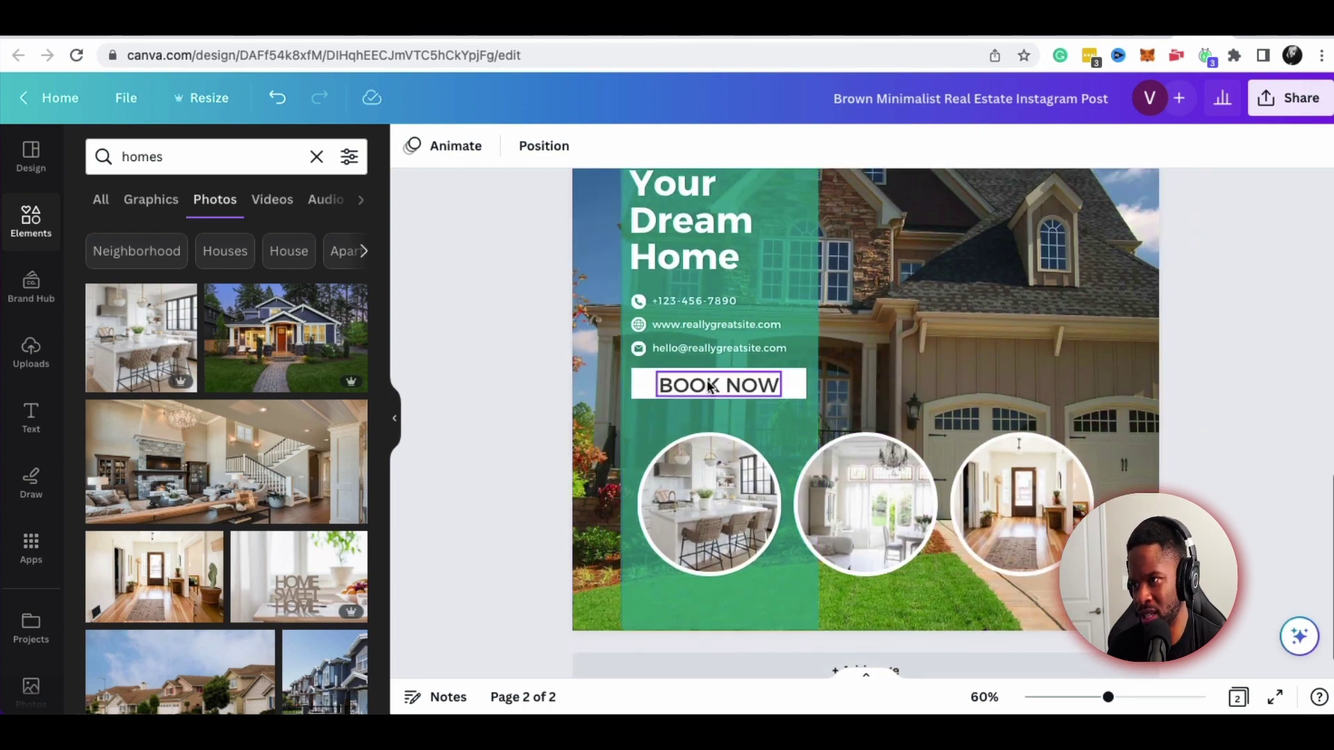
# Delete the BOOK NOW wording from the button text box
pyautogui.click(720, 387)
pyautogui.doubleClick(718, 384)
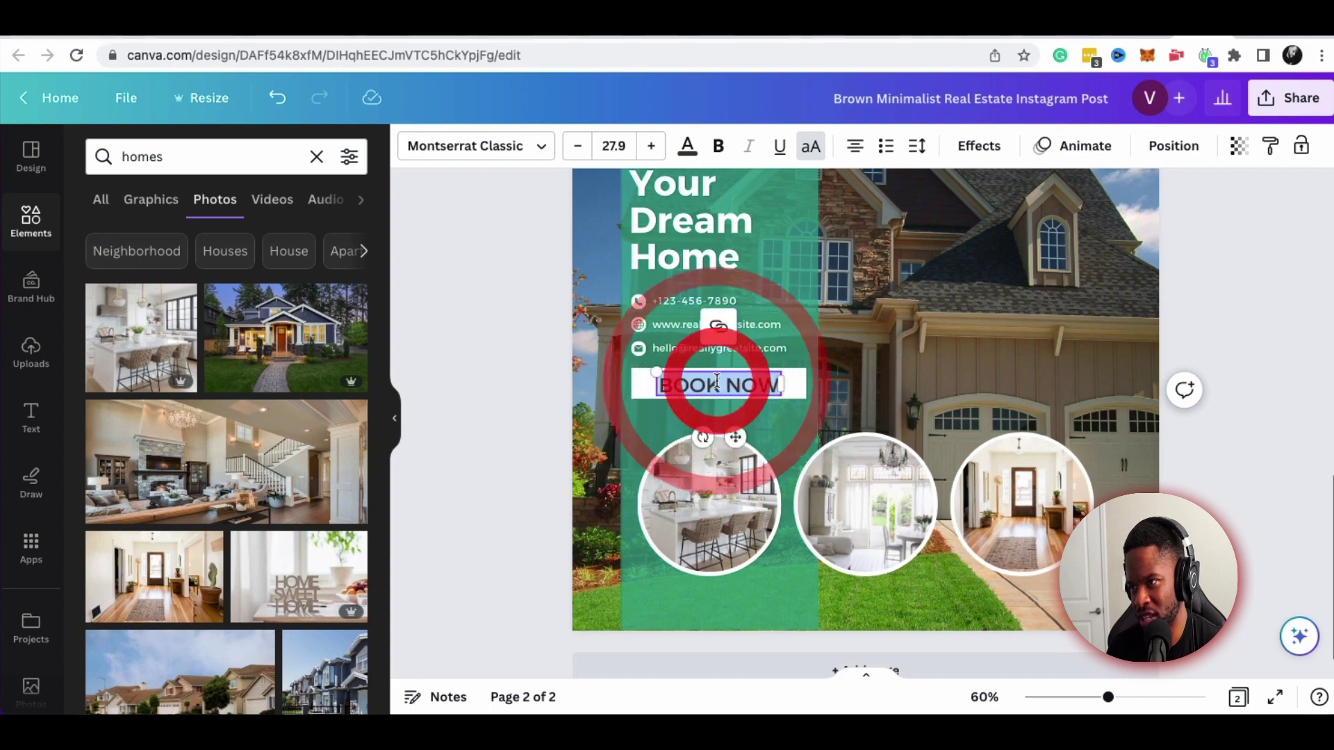
pyautogui.press('BackSpace')
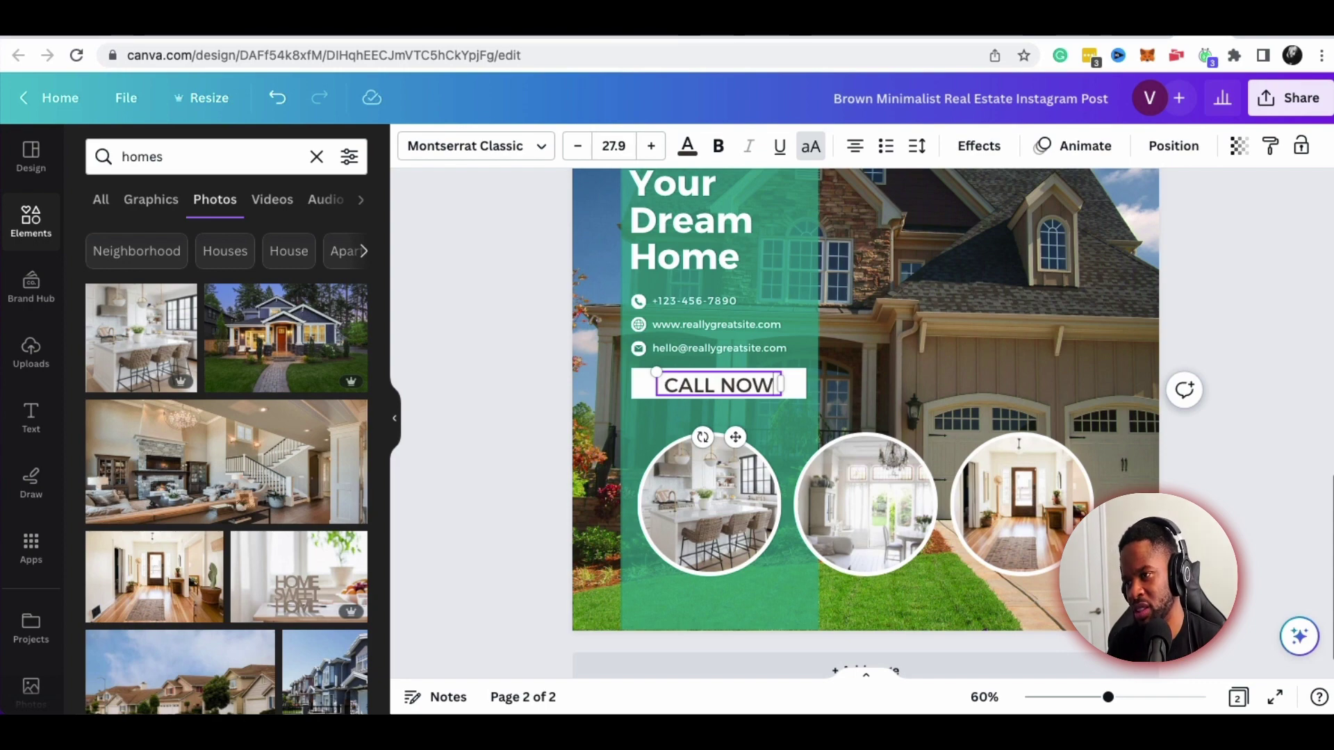
pyautogui.click(1266, 360)
pyautogui.scroll(8, 1147, 355)
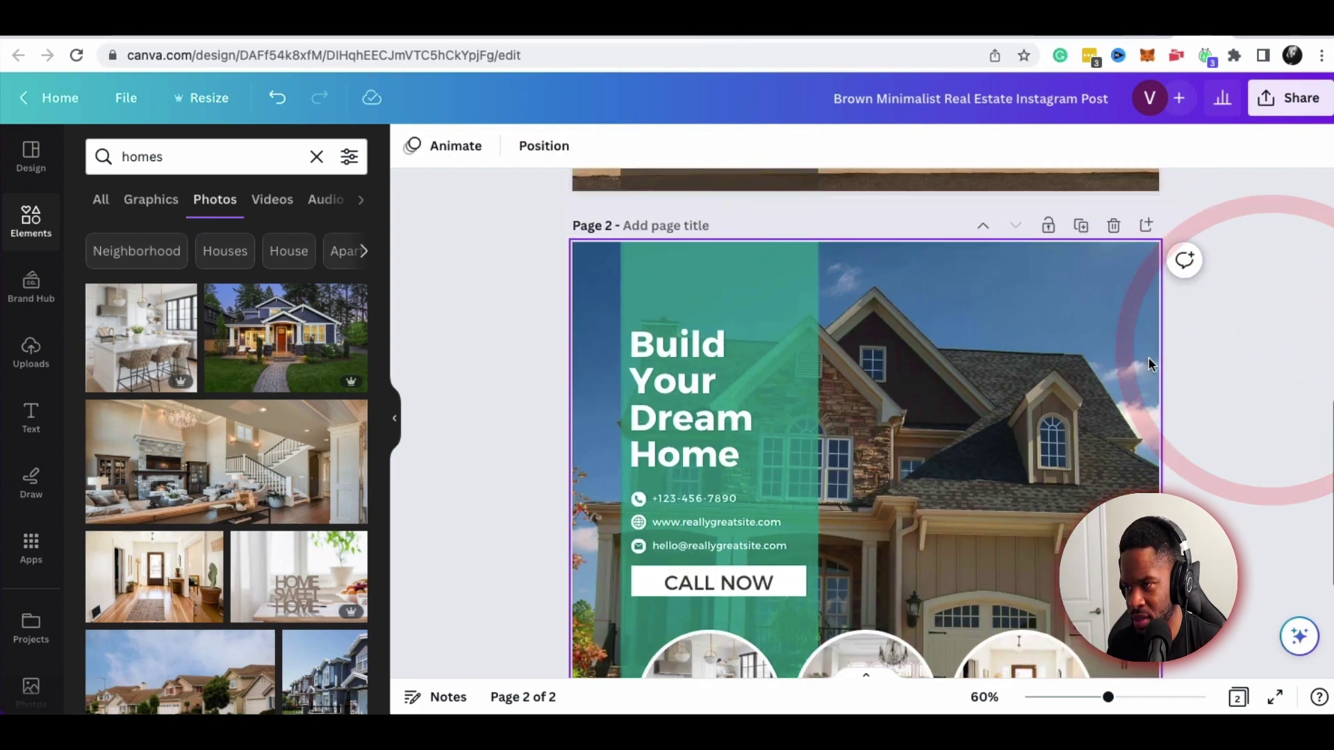
pyautogui.scroll(-5, 1149, 355)
pyautogui.scroll(-2, 799, 611)
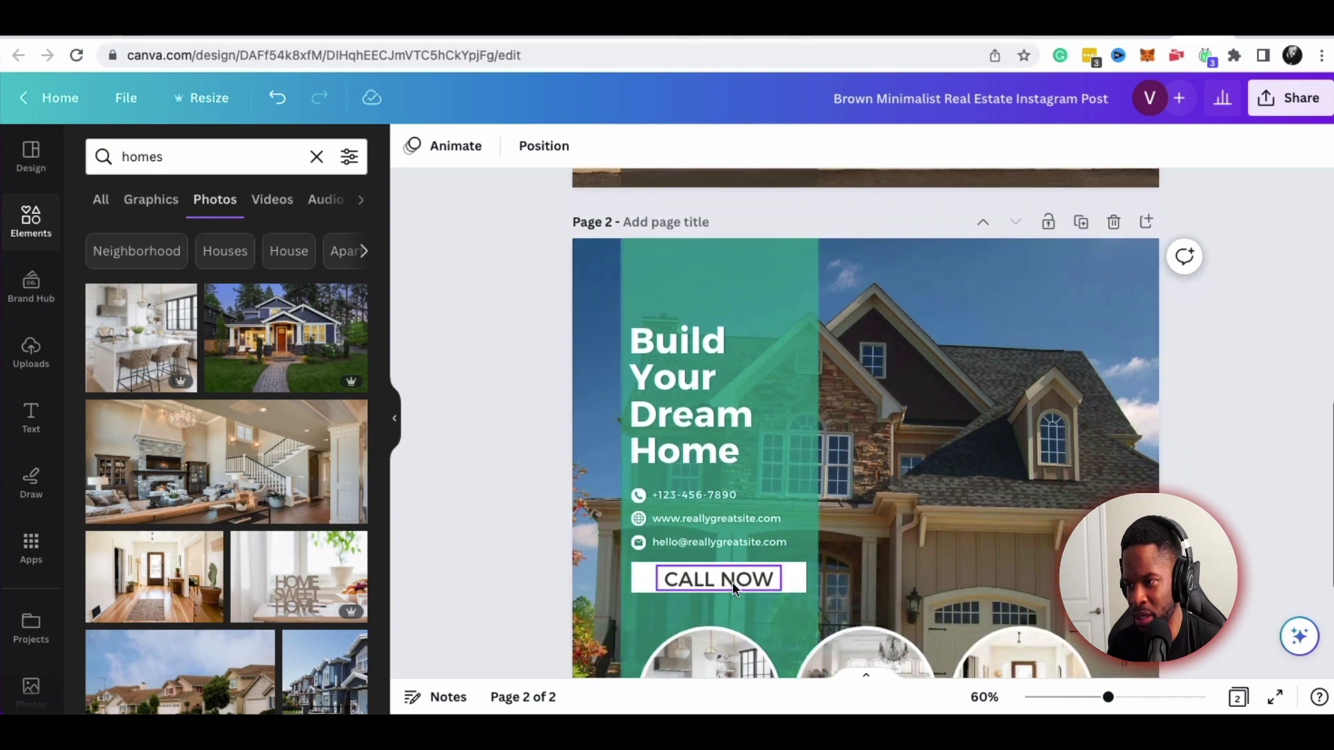
# Make CALL NOW bold in League Spartan and nudge it slightly left
pyautogui.click(726, 582)
pyautogui.click(718, 149)
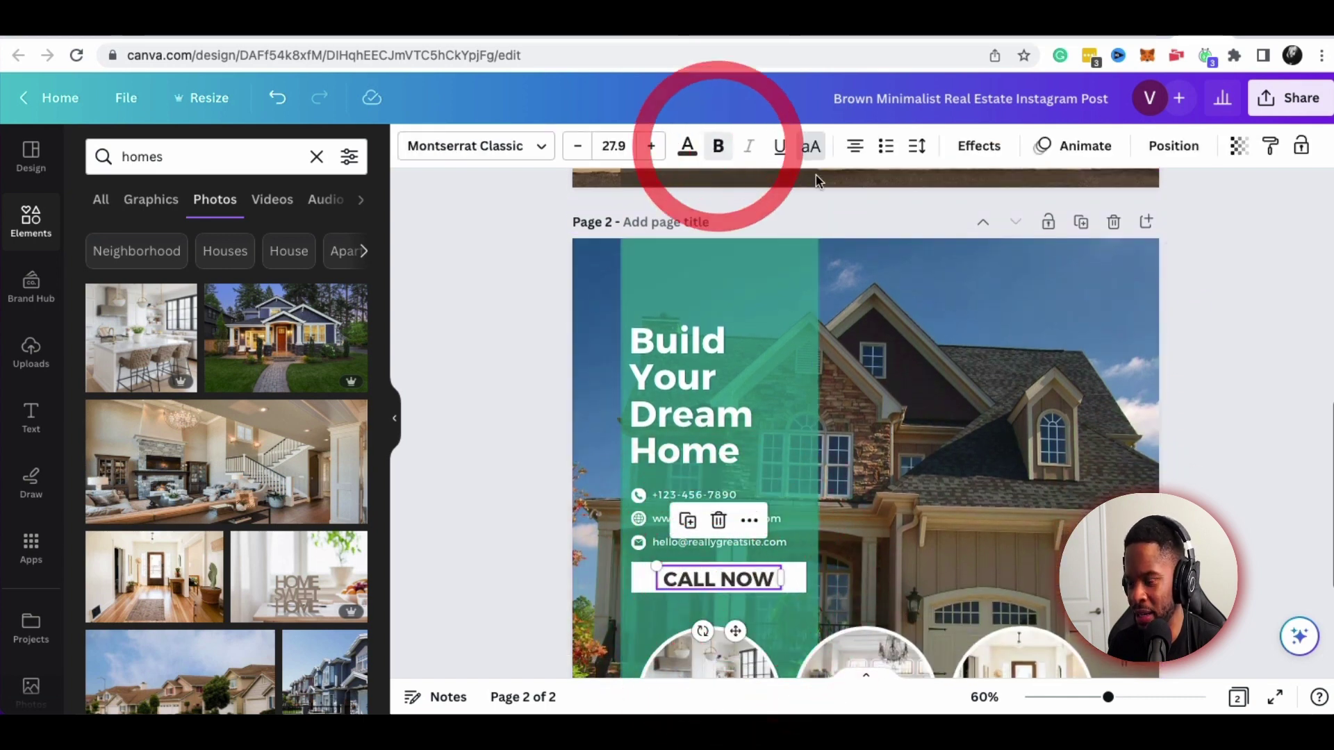
pyautogui.click(523, 150)
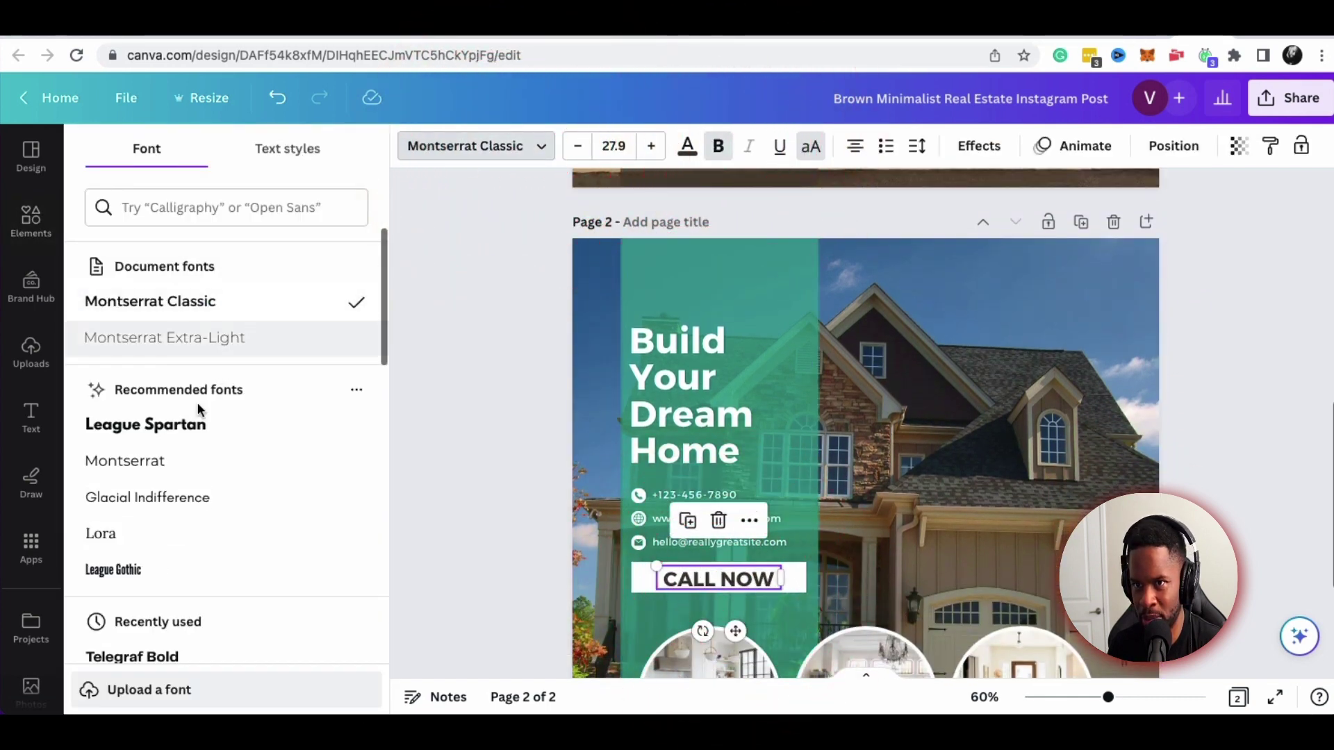
pyautogui.click(188, 425)
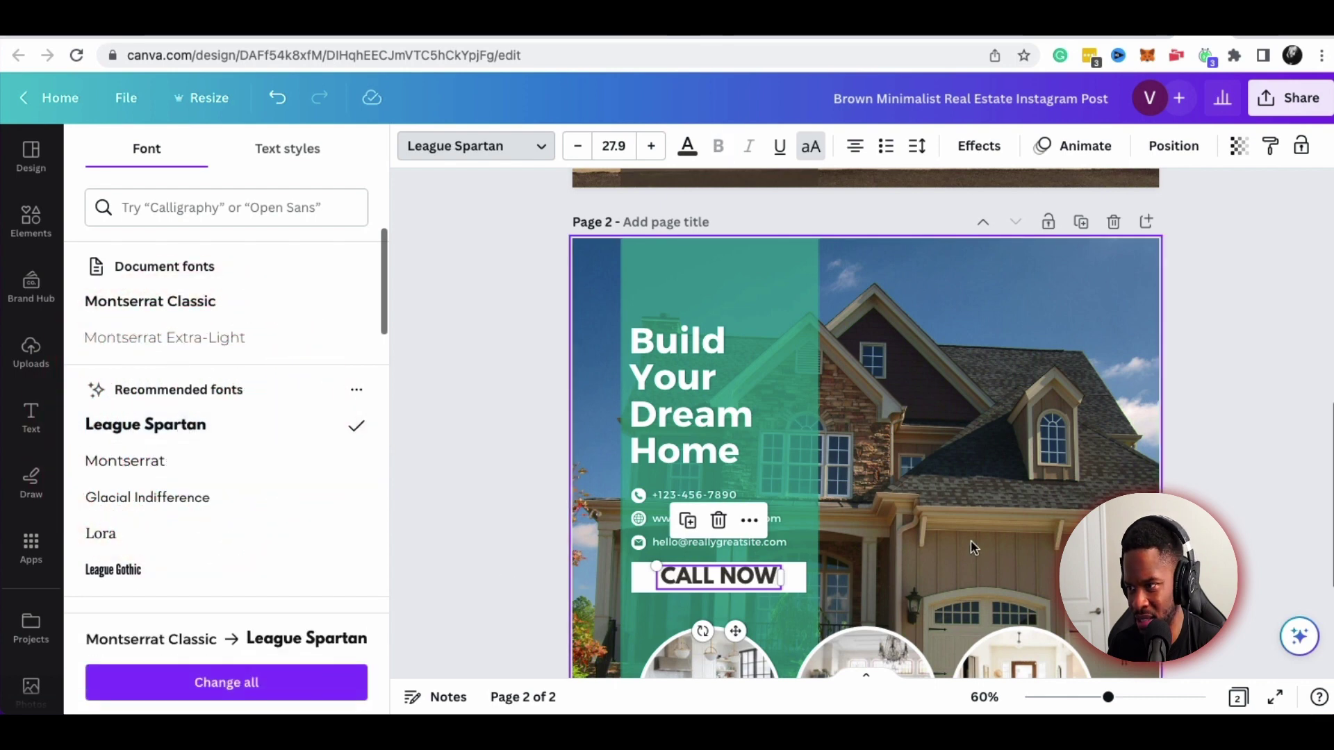
pyautogui.click(970, 541)
pyautogui.moveTo(746, 581); pyautogui.dragTo(745, 584)
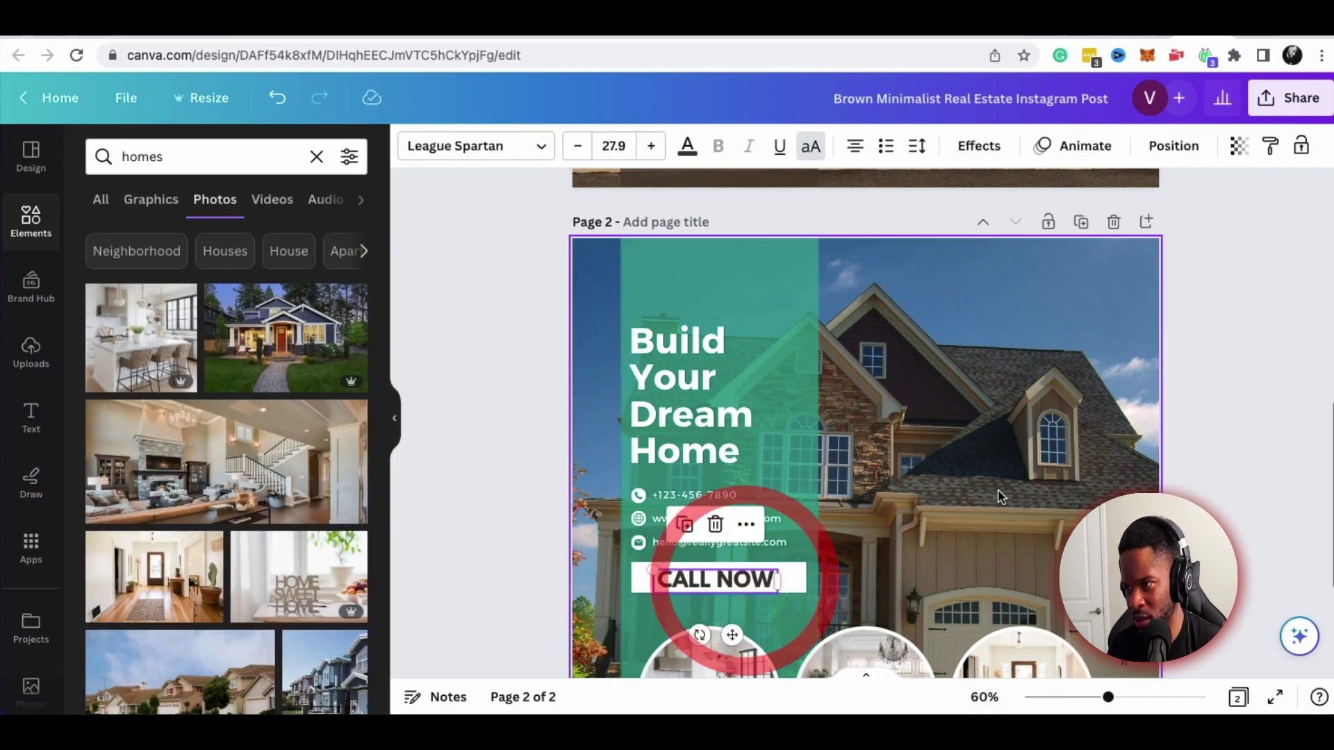
pyautogui.click(991, 460)
pyautogui.doubleClick(723, 518)
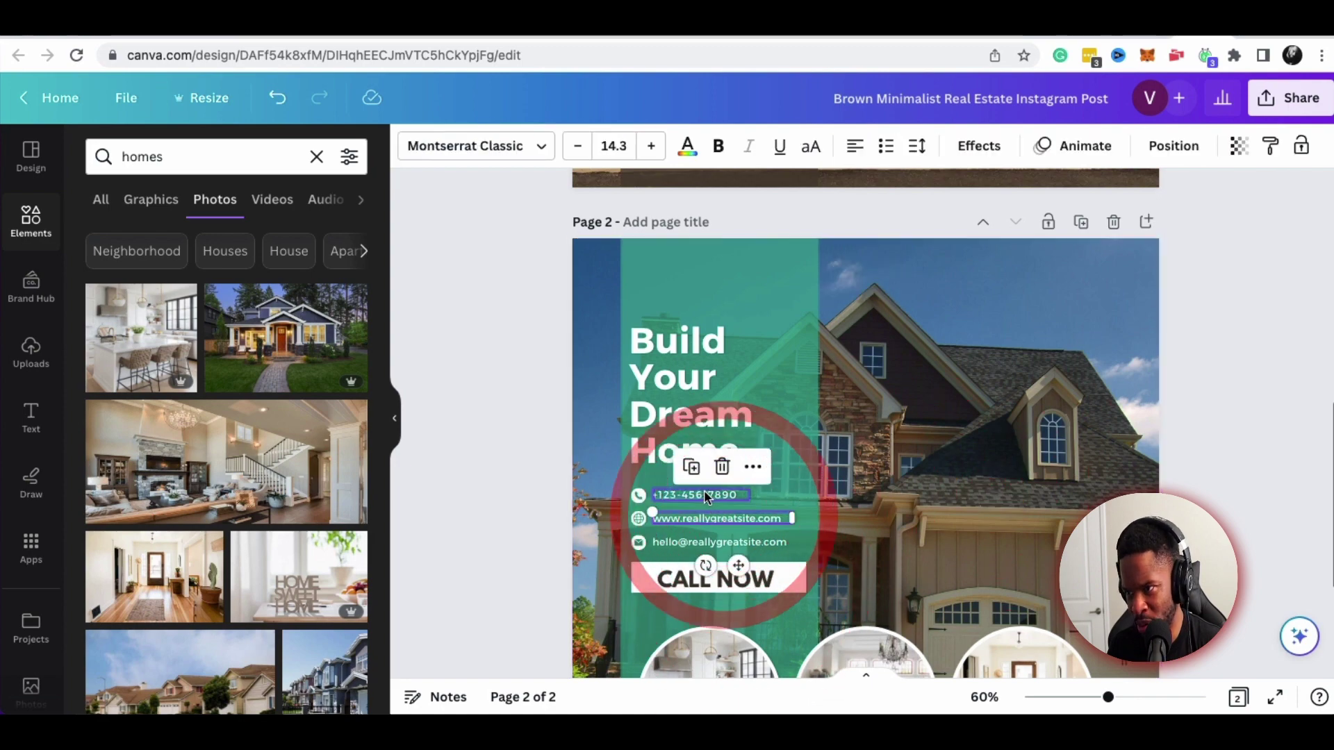
# Replace the contact phone number with the new placeholder number
pyautogui.doubleClick(704, 494)
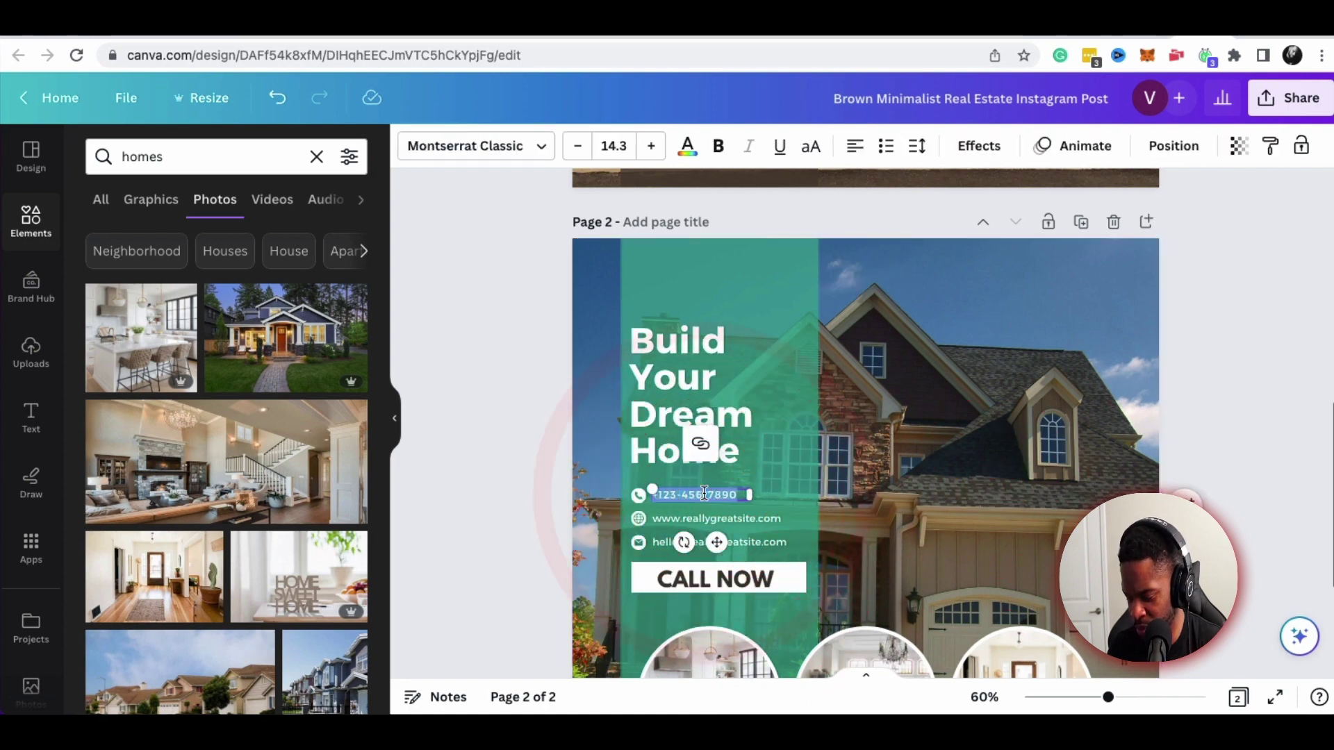
pyautogui.write('888-888-8888')
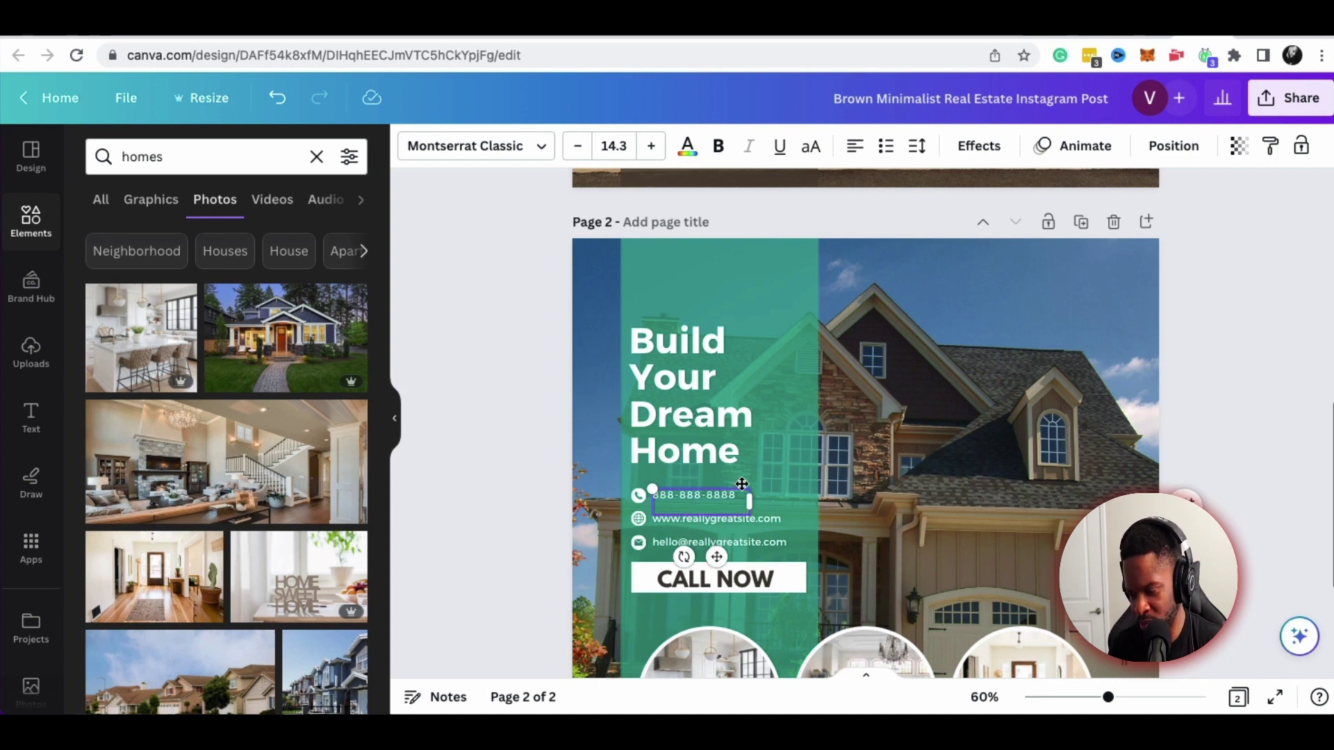
pyautogui.click(779, 459)
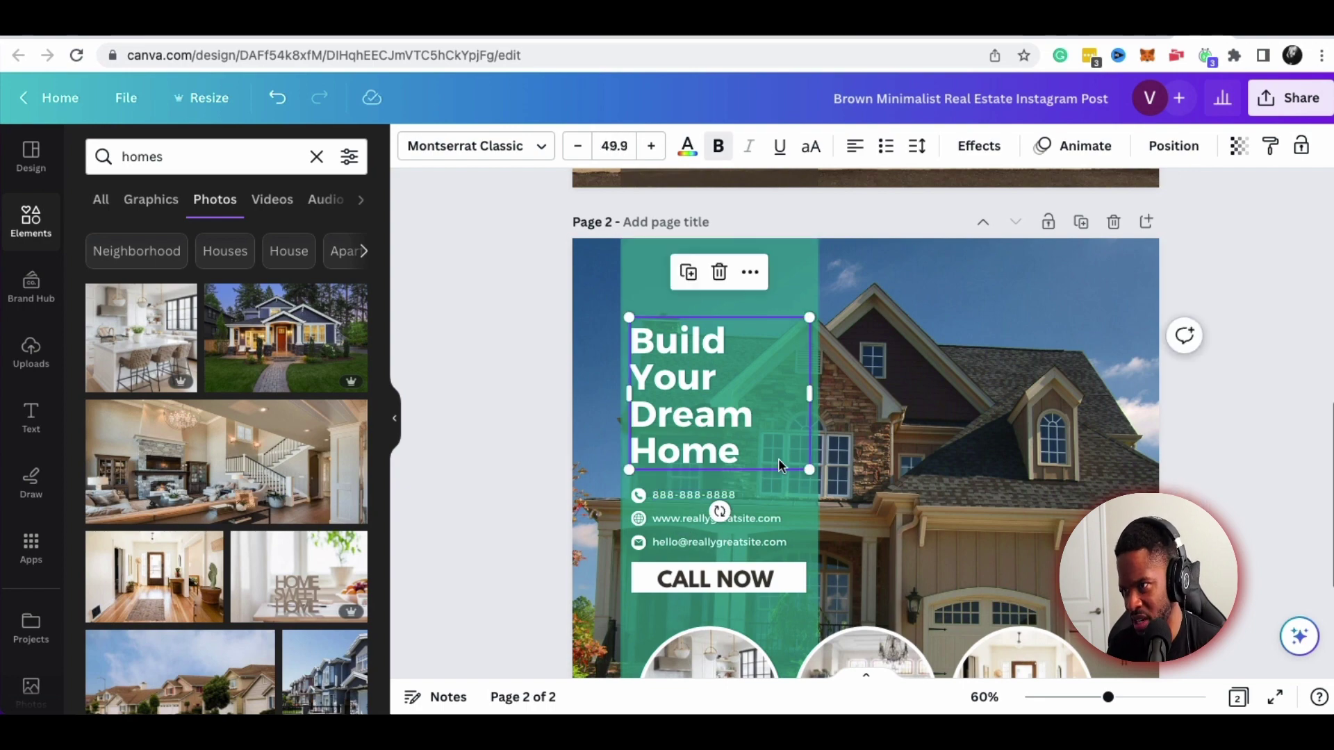
pyautogui.click(910, 467)
# Duplicate page 2 as a new page 3
pyautogui.scroll(-2, 819, 567)
pyautogui.scroll(8, 819, 567)
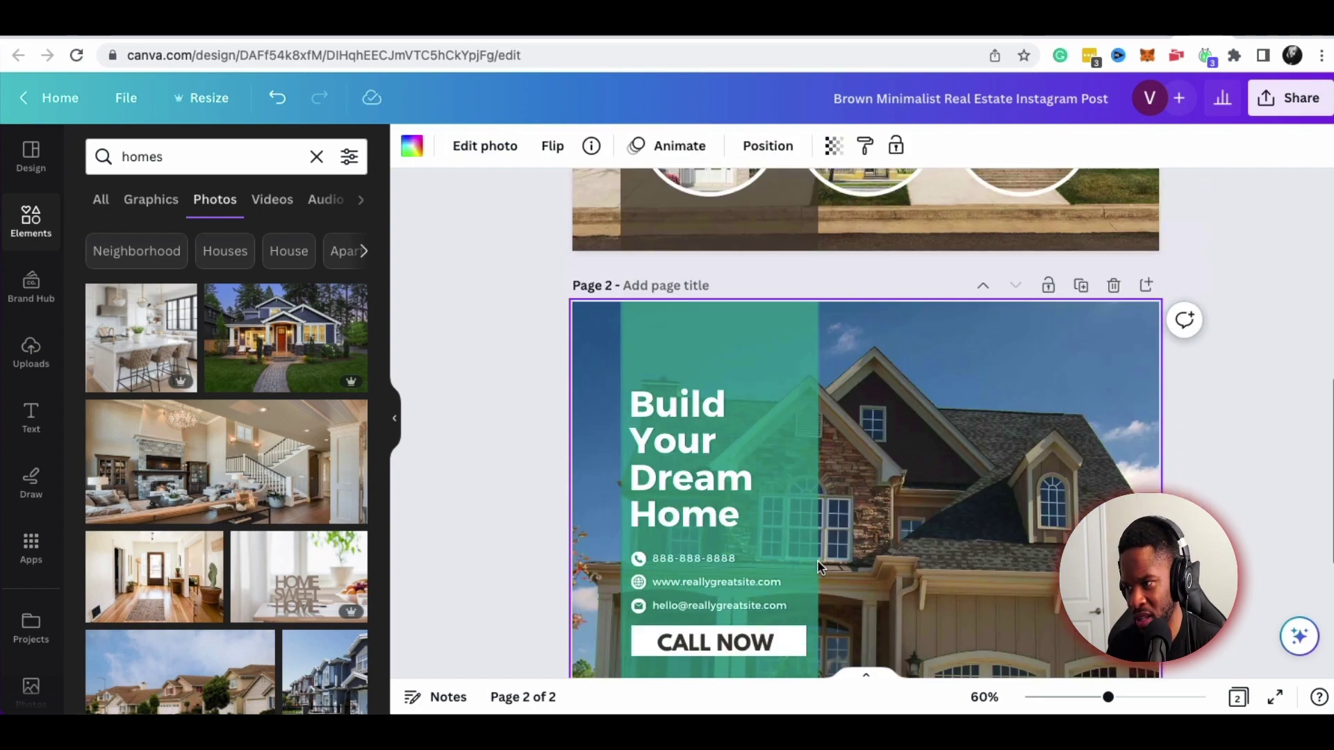
pyautogui.scroll(-8, 821, 561)
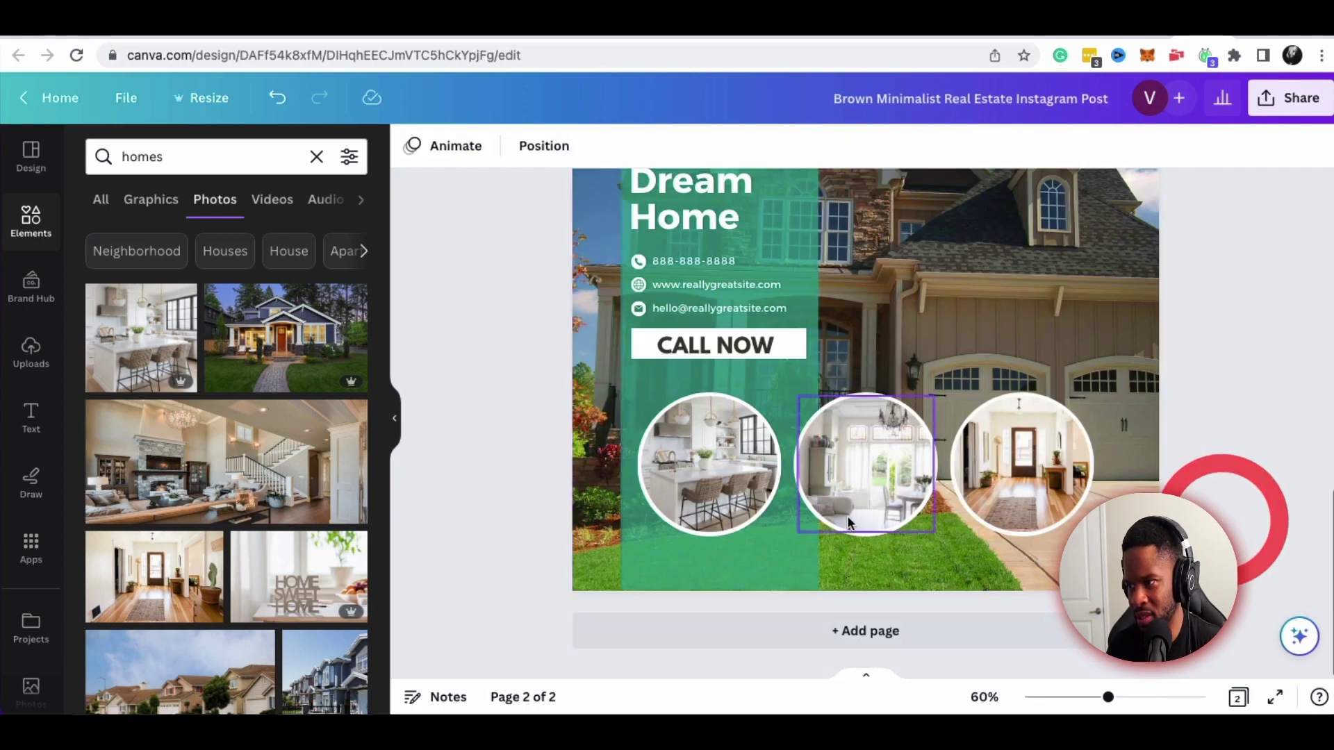
pyautogui.scroll(3, 844, 516)
pyautogui.scroll(7, 783, 377)
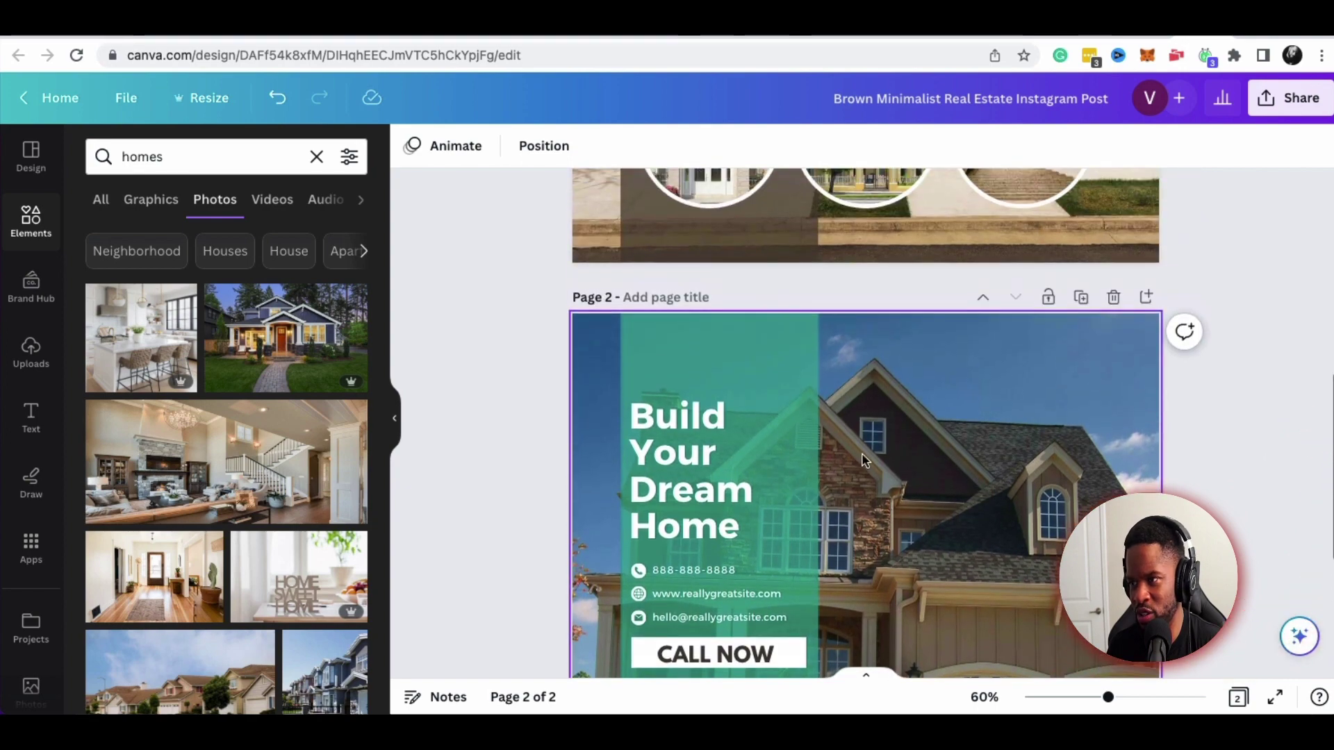
pyautogui.scroll(2, 870, 453)
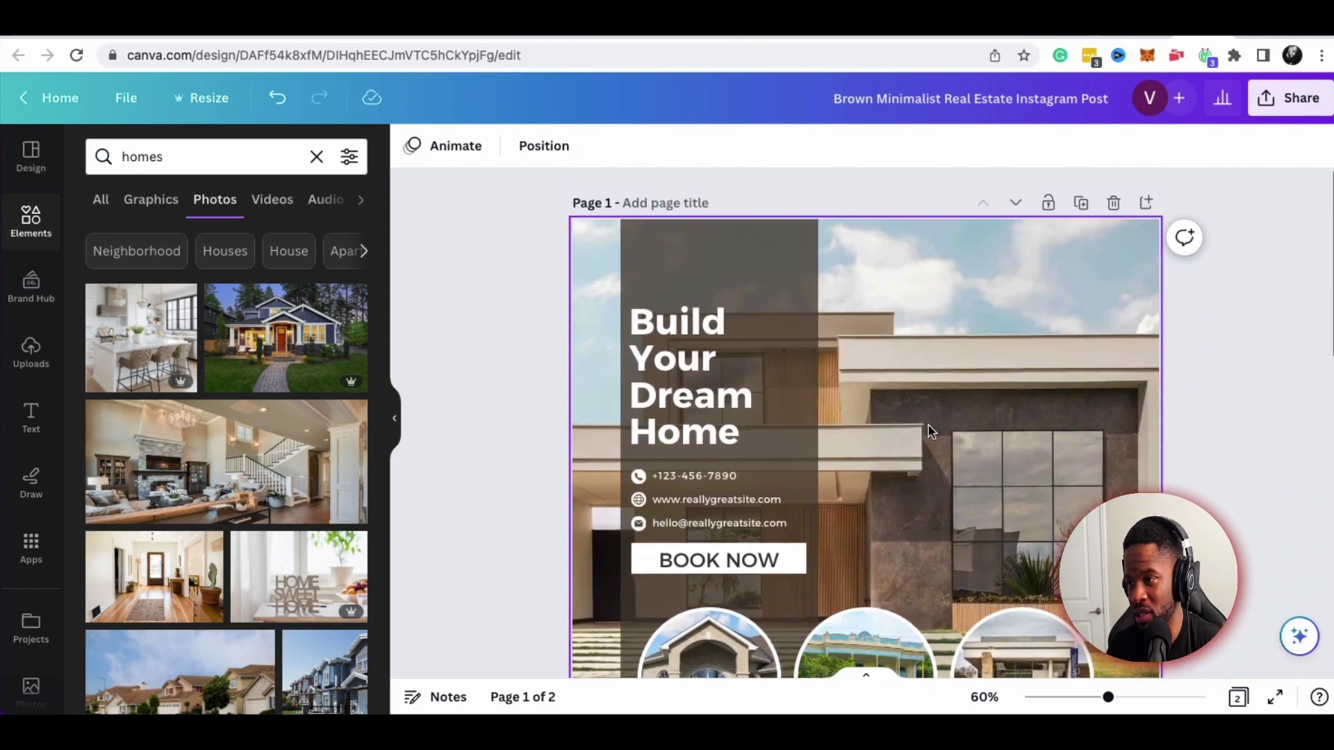
pyautogui.scroll(-6, 925, 425)
pyautogui.click(1081, 381)
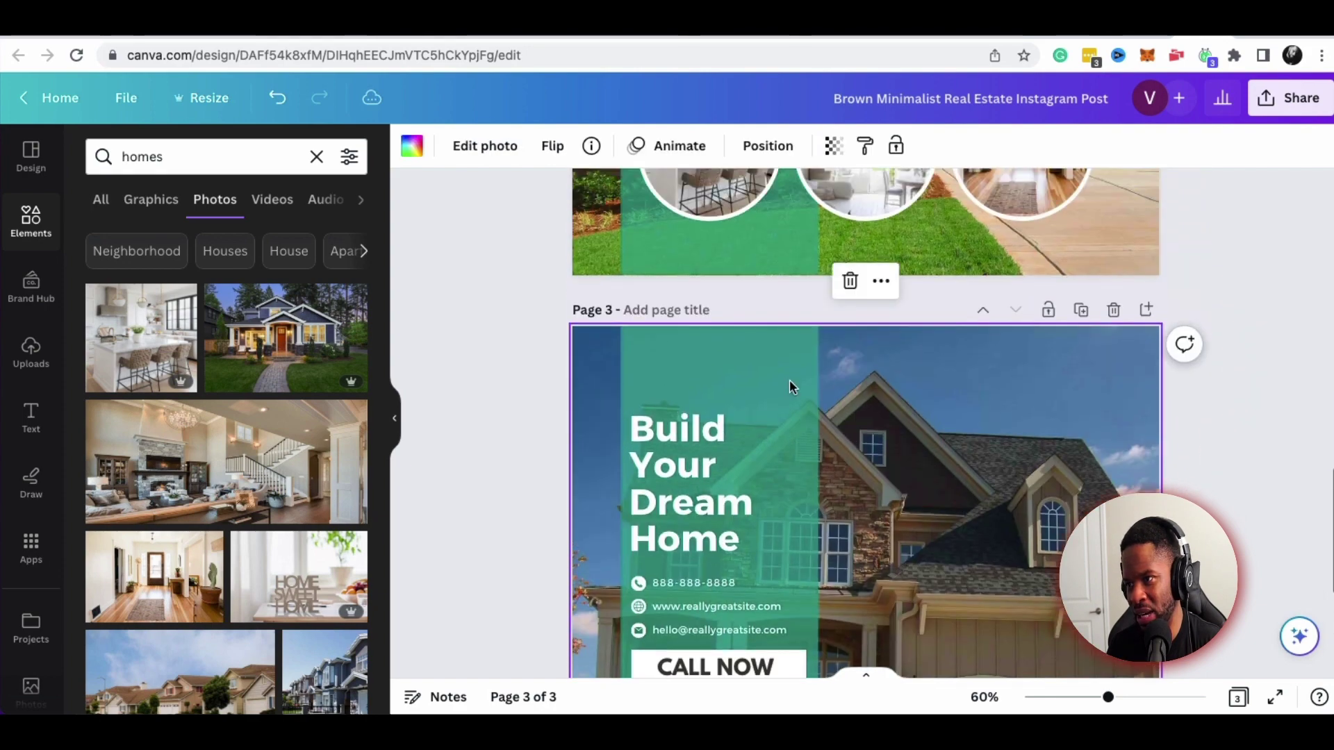
# Recolour page 3's green text panel to the tan-brown tone from the photo colours
pyautogui.click(753, 376)
pyautogui.click(506, 145)
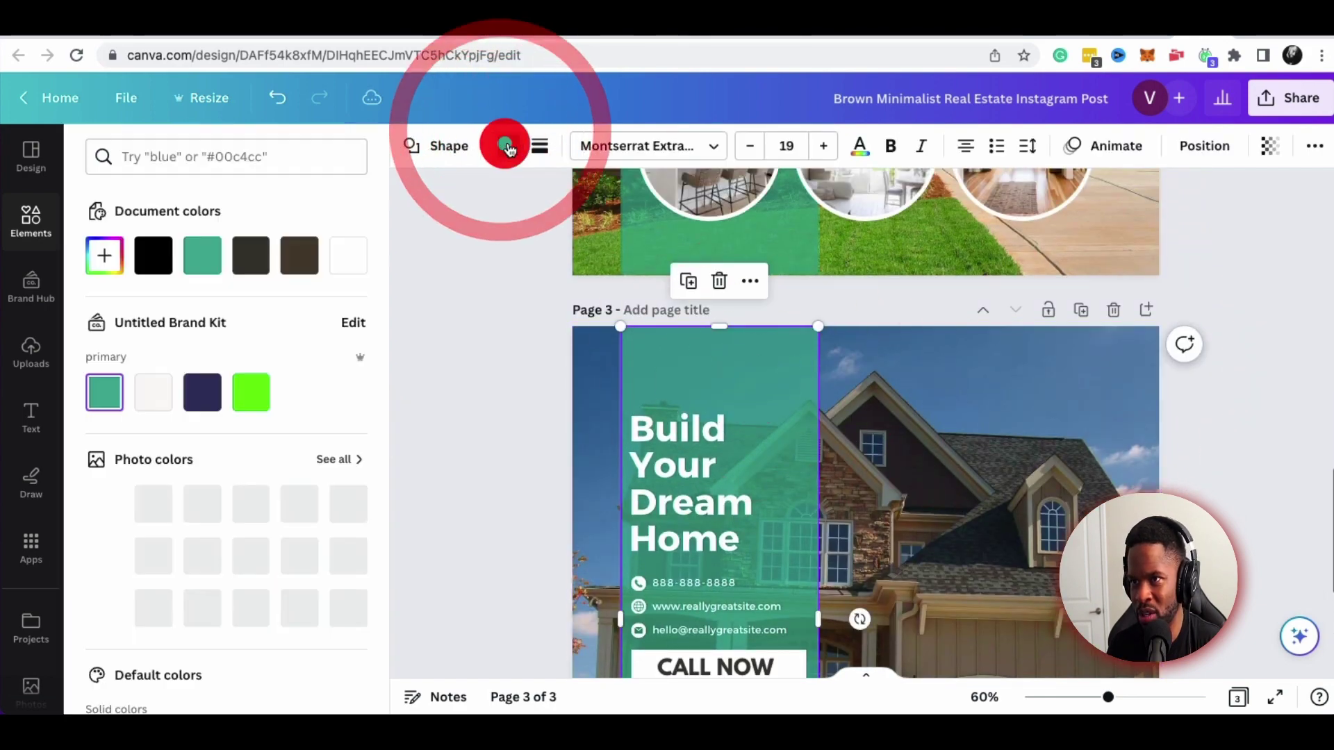
pyautogui.scroll(-1, 235, 488)
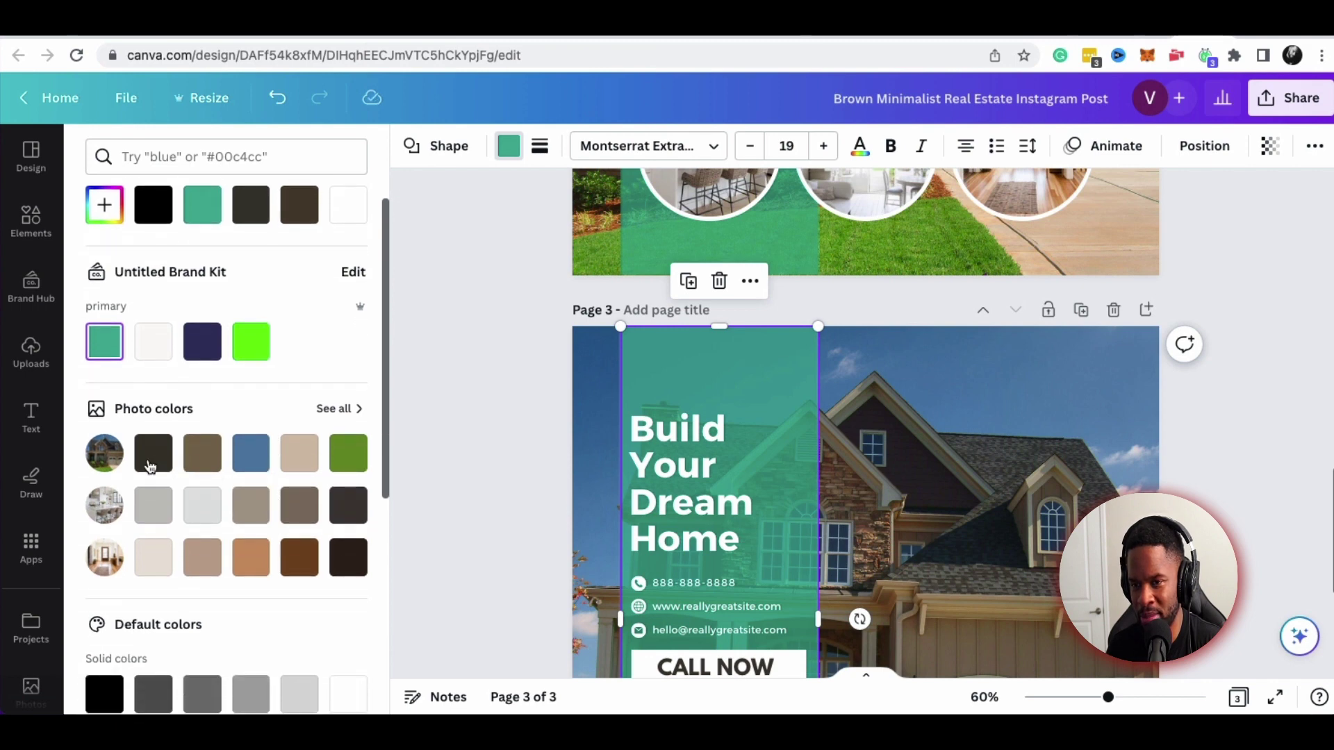
pyautogui.scroll(-3, 209, 451)
pyautogui.click(251, 397)
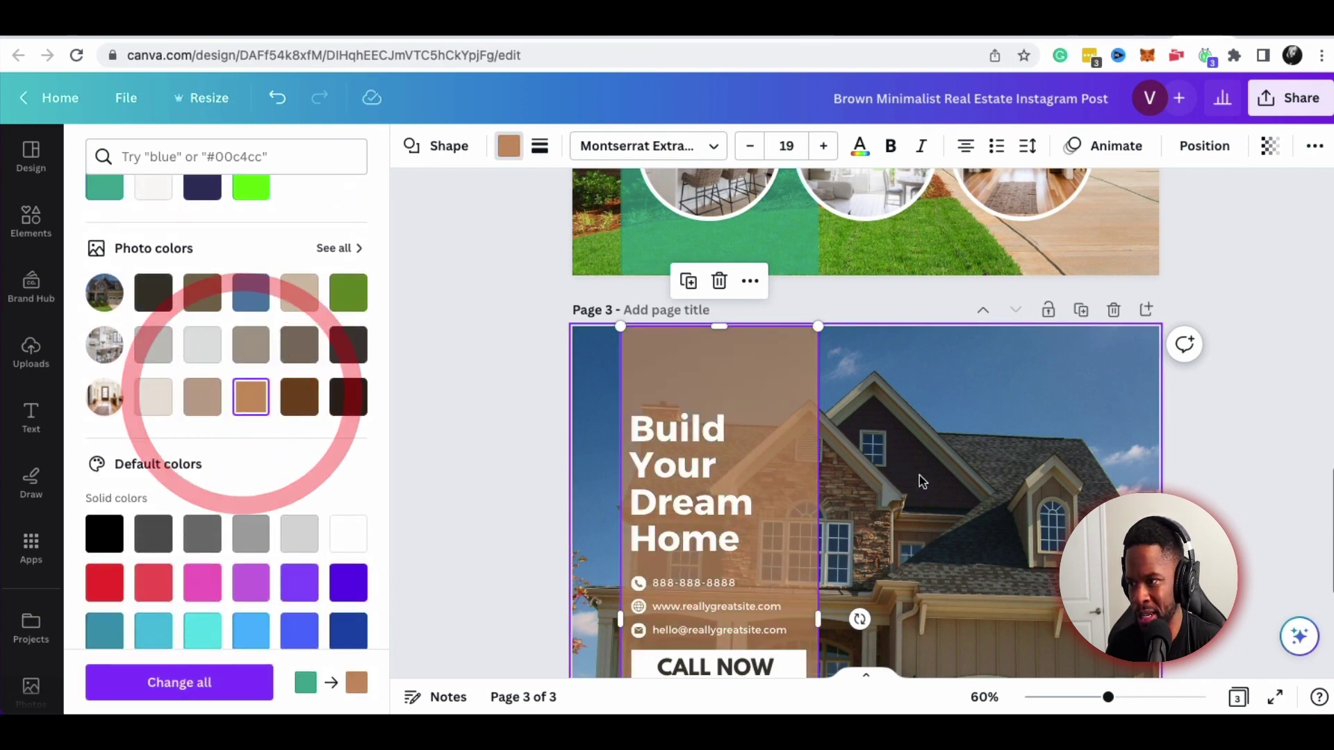
pyautogui.scroll(-3, 834, 472)
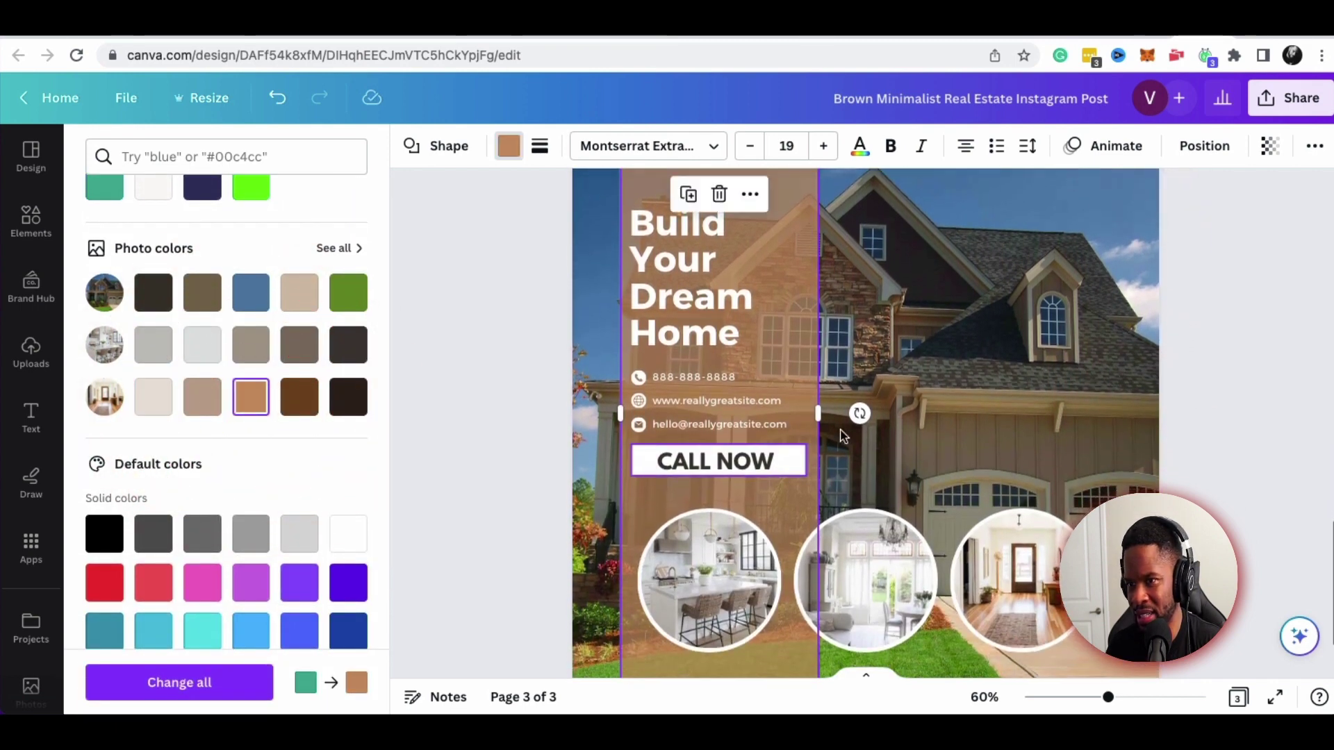
pyautogui.click(1242, 412)
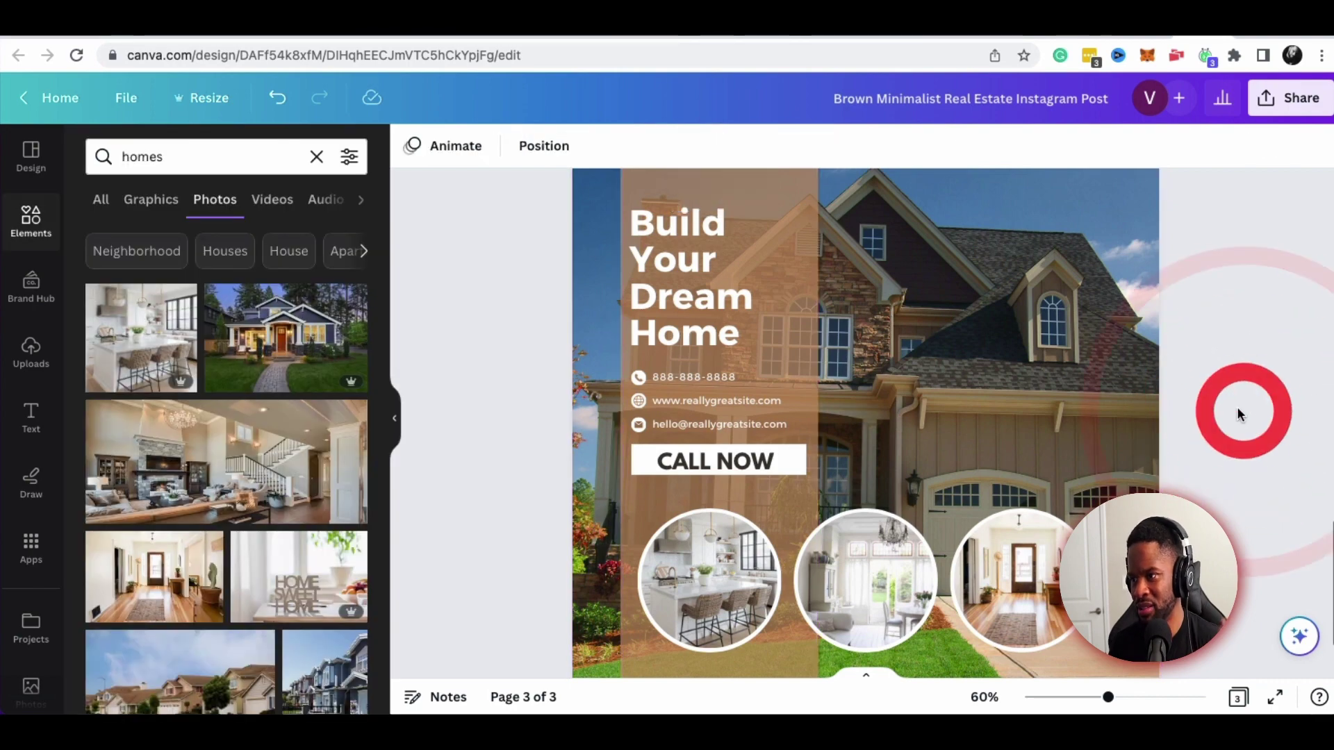
pyautogui.scroll(6, 1240, 413)
pyautogui.scroll(10, 1243, 403)
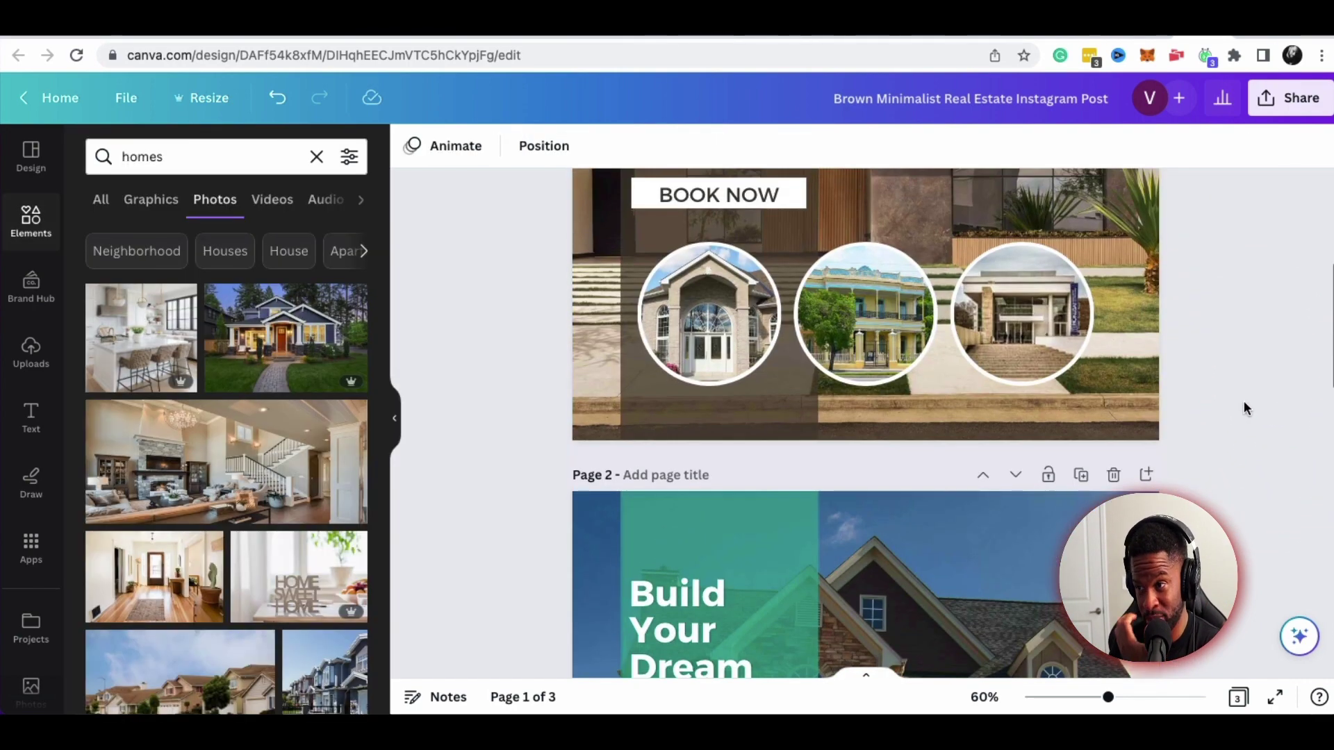
pyautogui.scroll(-6, 1243, 400)
pyautogui.scroll(-10, 1244, 401)
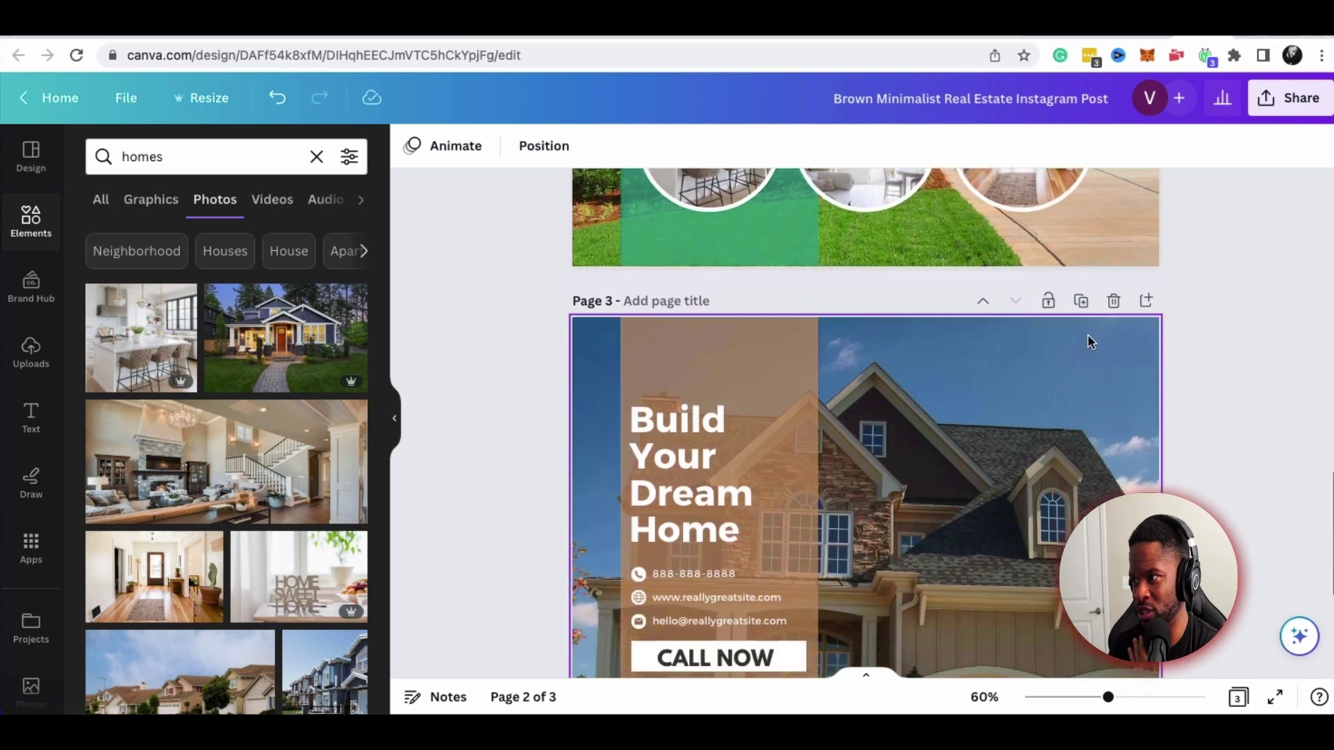
pyautogui.click(1081, 301)
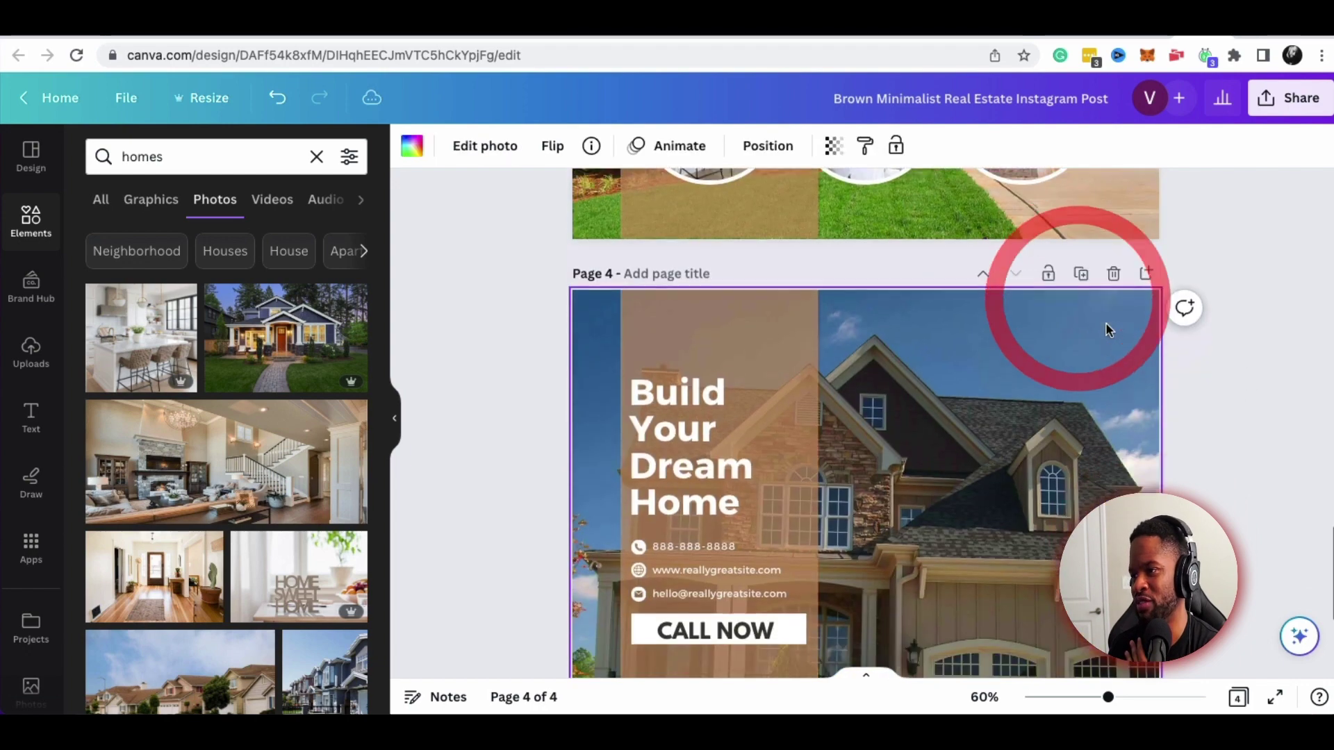
pyautogui.click(753, 244)
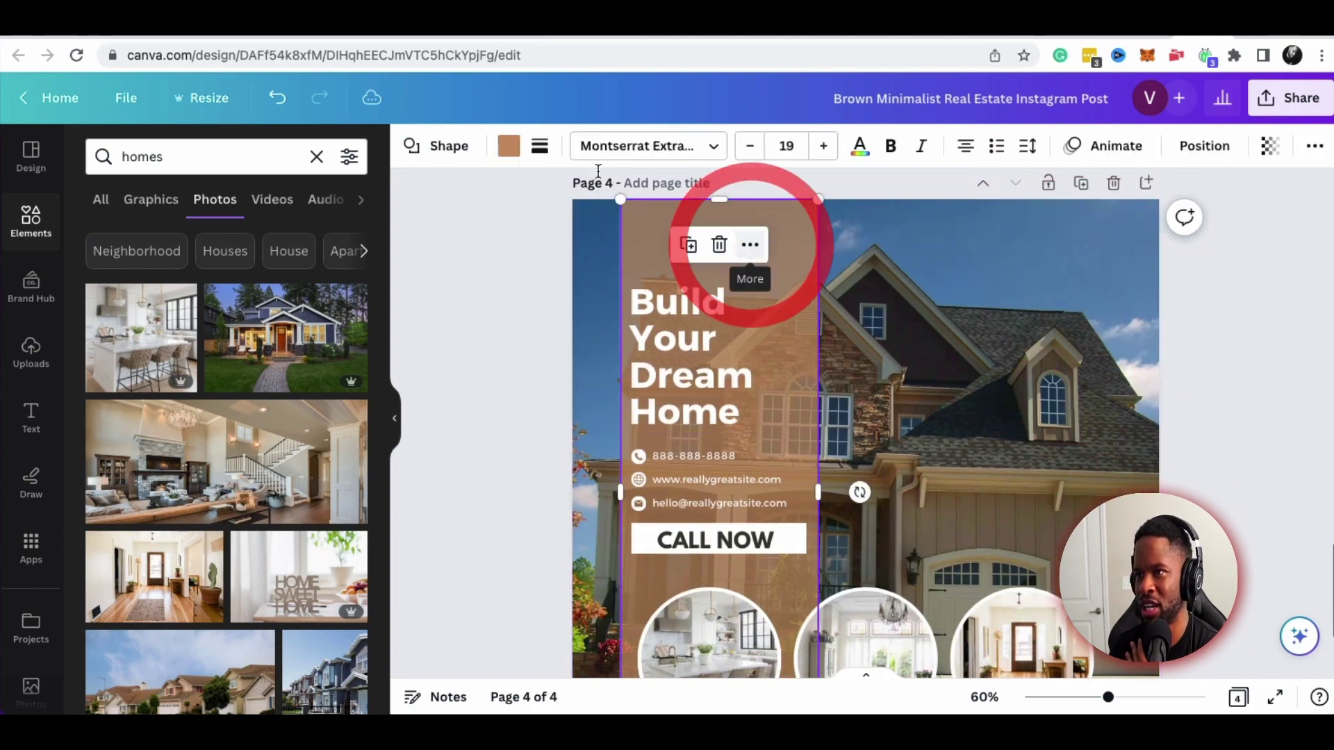
pyautogui.click(509, 146)
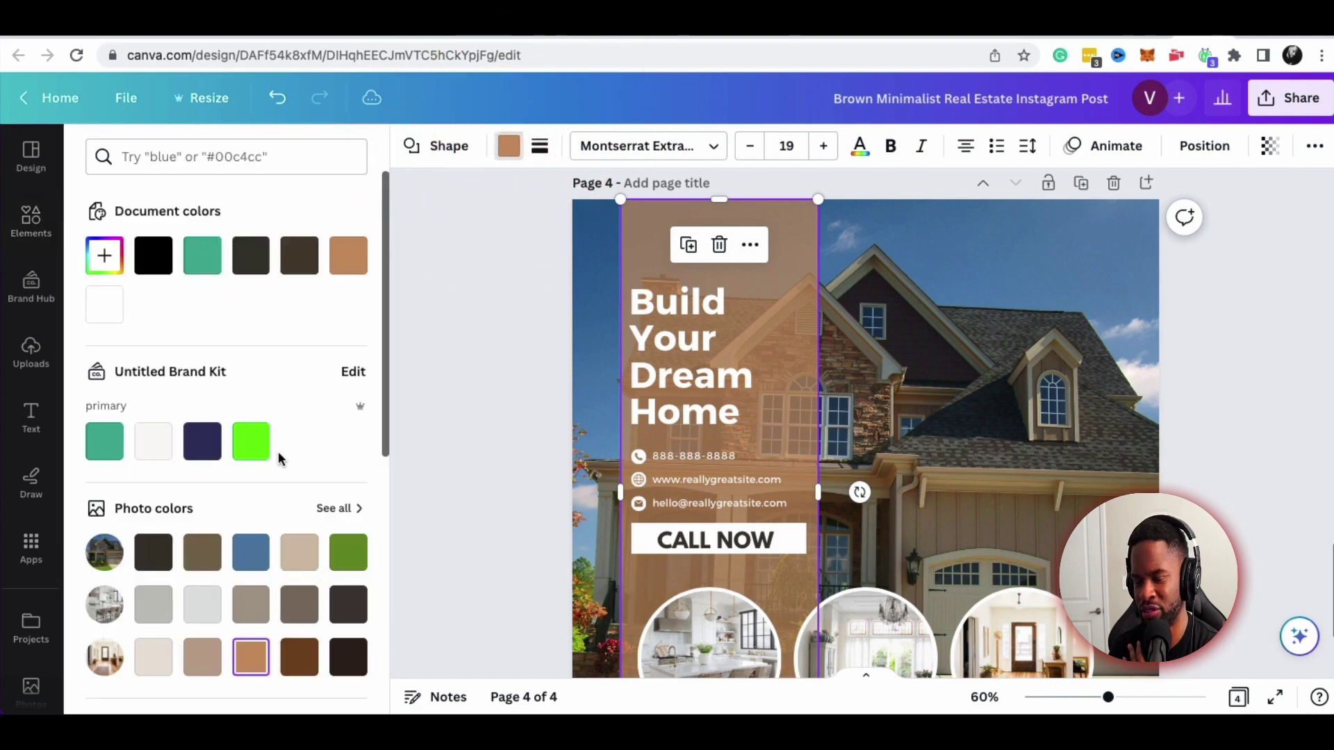
pyautogui.click(200, 450)
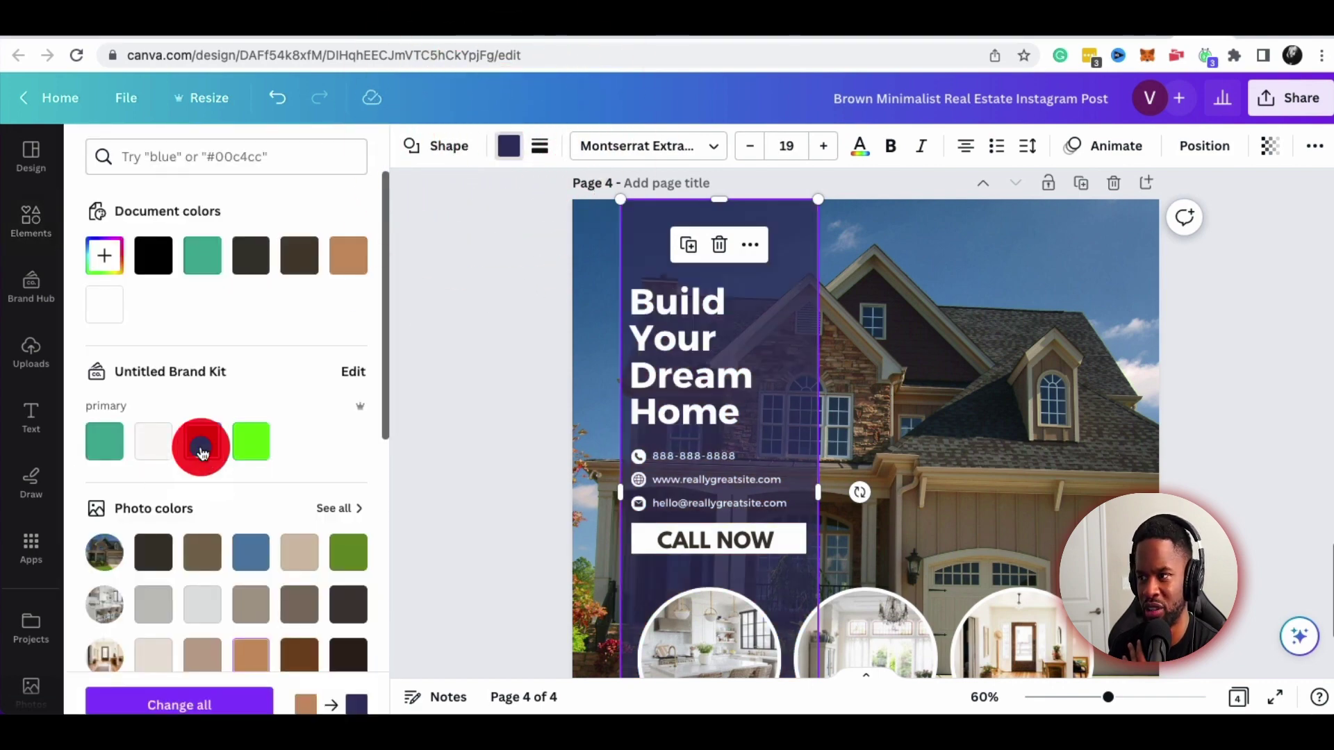
pyautogui.scroll(-3, 1212, 447)
pyautogui.scroll(2, 1212, 446)
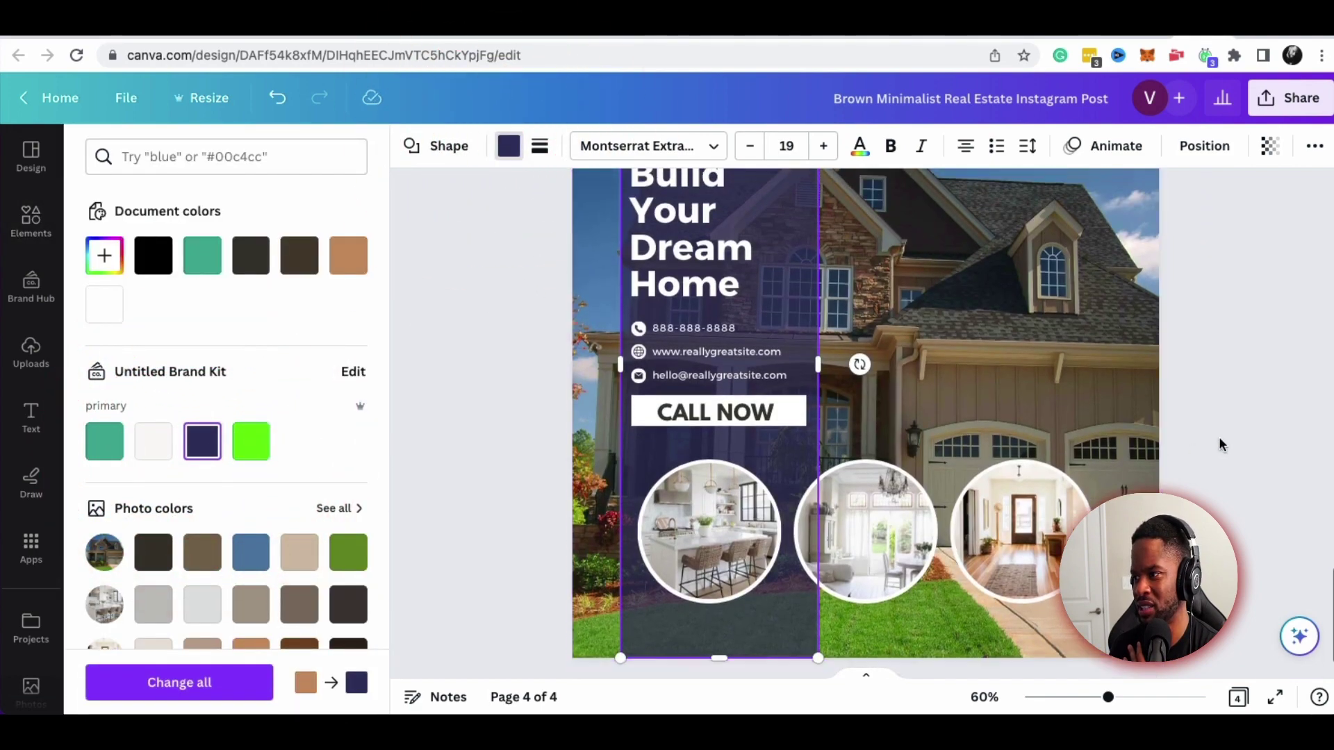
pyautogui.scroll(-10, 297, 406)
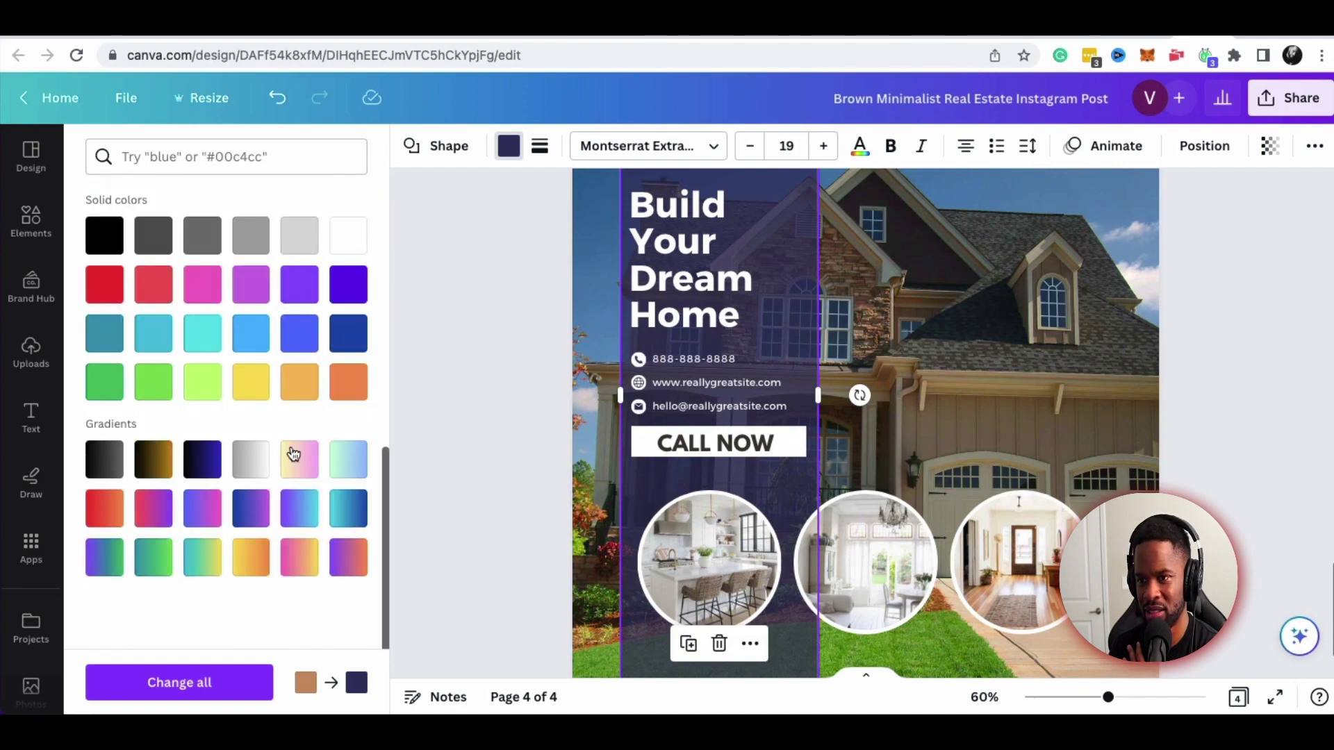
pyautogui.click(253, 387)
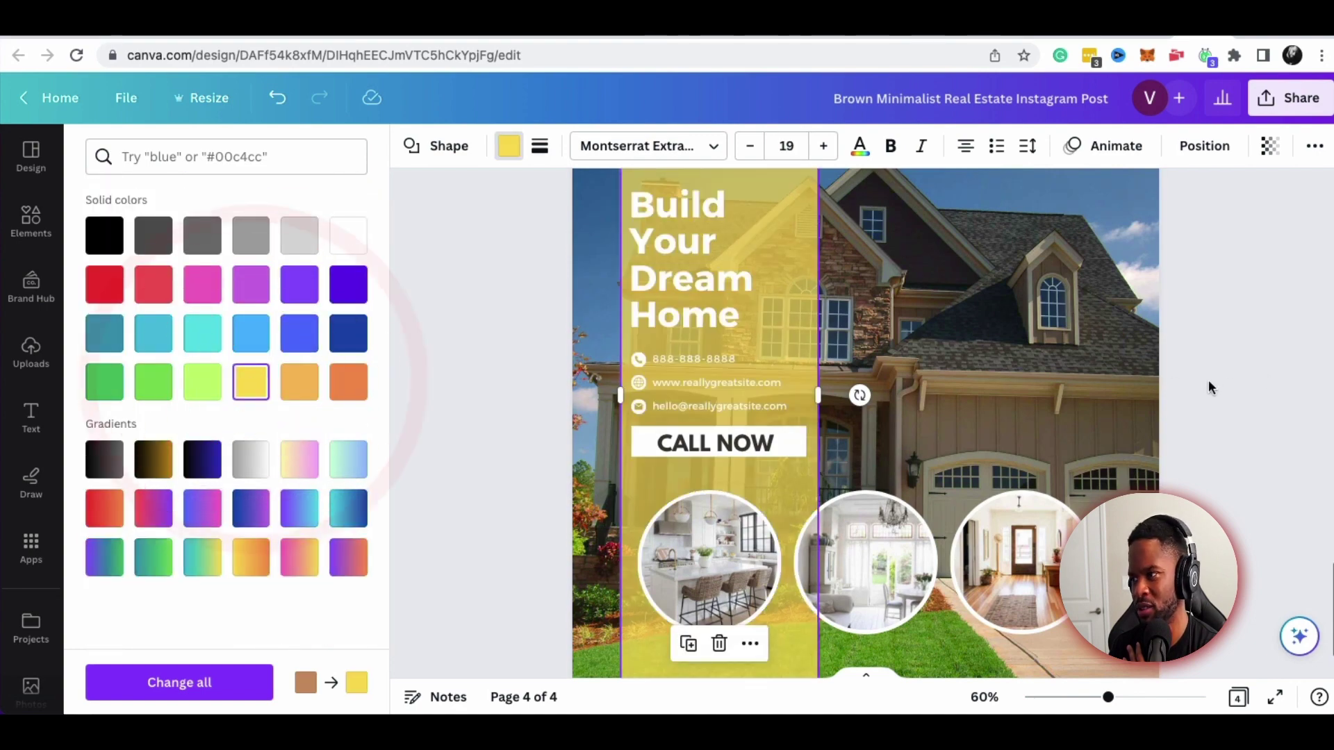
pyautogui.click(1265, 379)
pyautogui.scroll(20, 1263, 384)
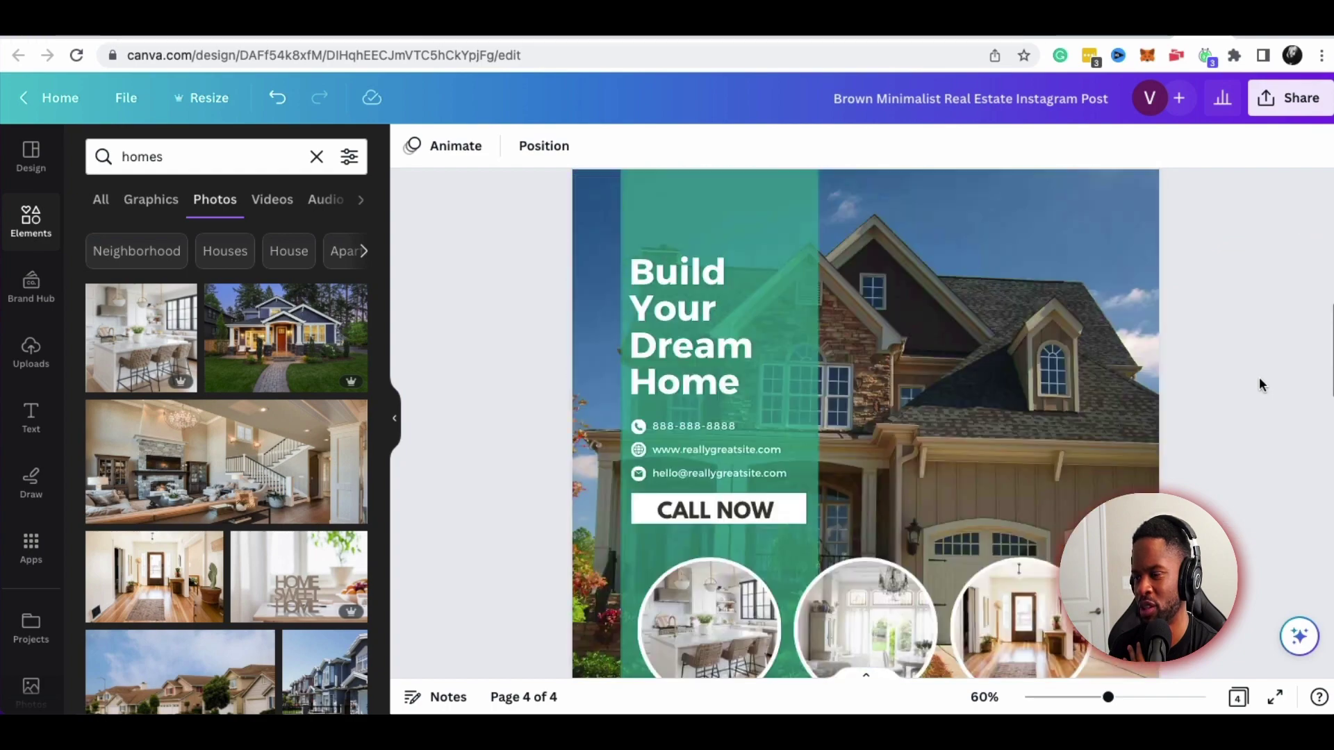
pyautogui.scroll(-15, 1260, 377)
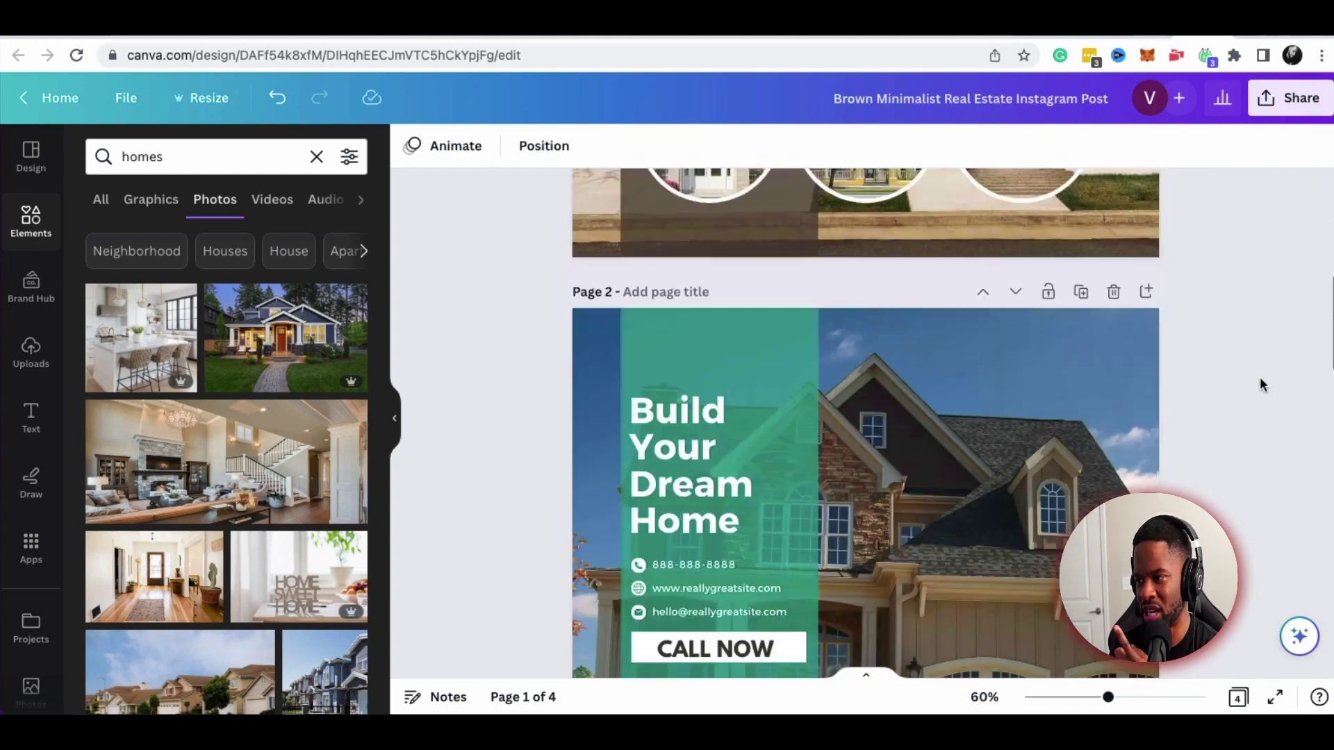
pyautogui.scroll(-8, 1260, 377)
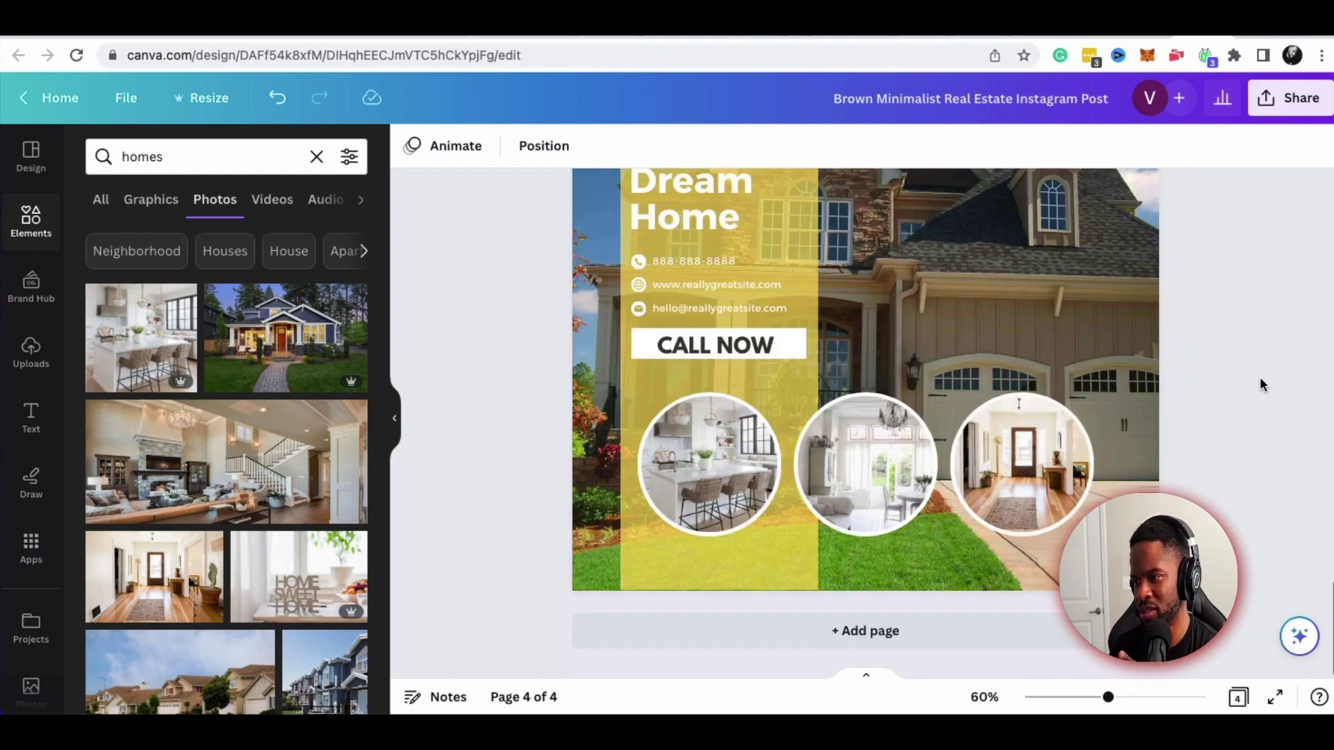
# Scroll back to the Brown Minimalist Real Estate Instagram Post template page
pyautogui.scroll(3, 1261, 377)
pyautogui.scroll(-2, 1261, 377)
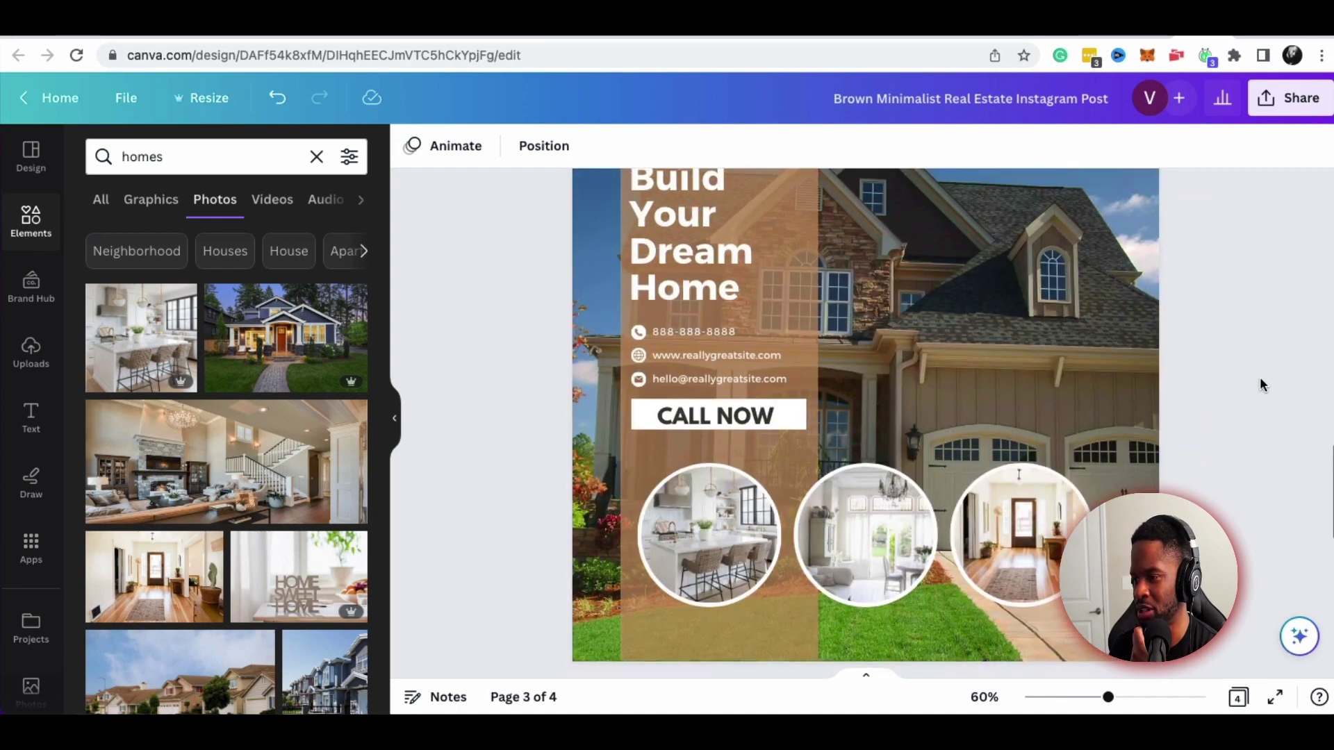
pyautogui.scroll(10, 1261, 377)
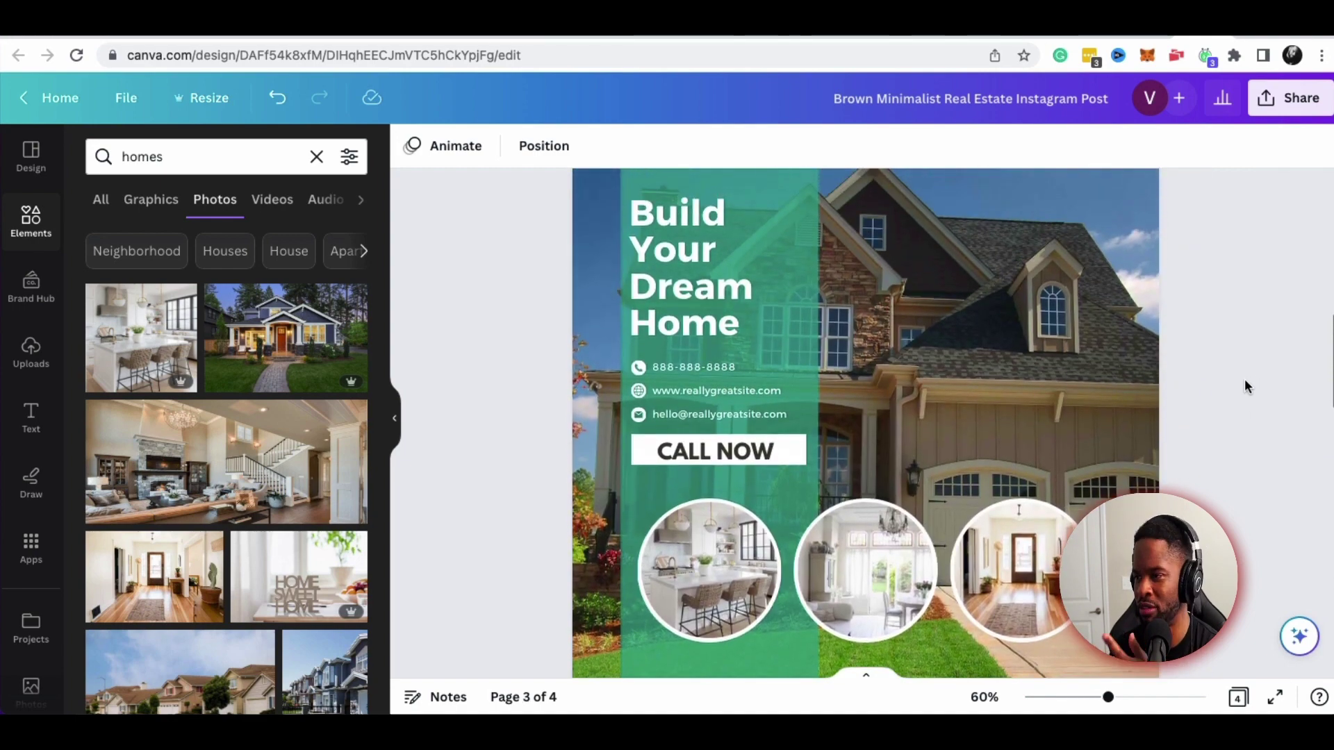
pyautogui.scroll(8, 1245, 386)
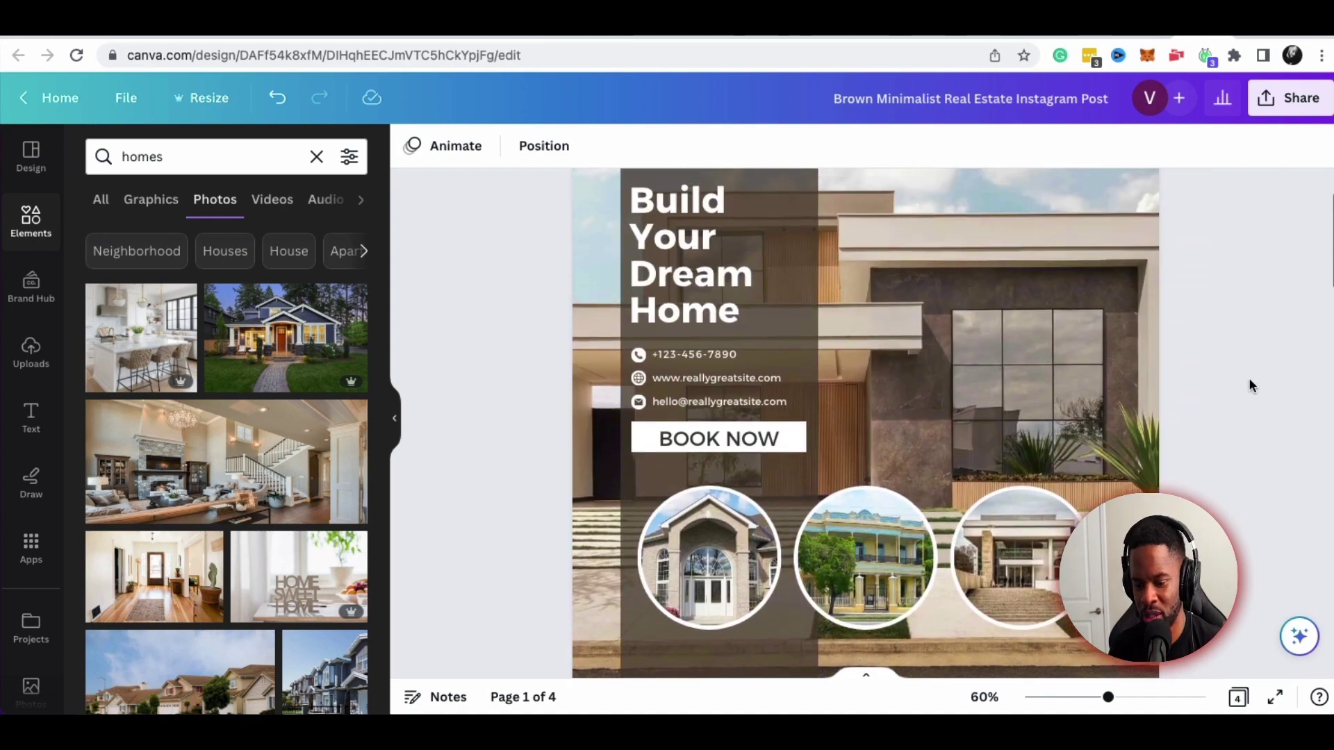
pyautogui.scroll(1, 1242, 385)
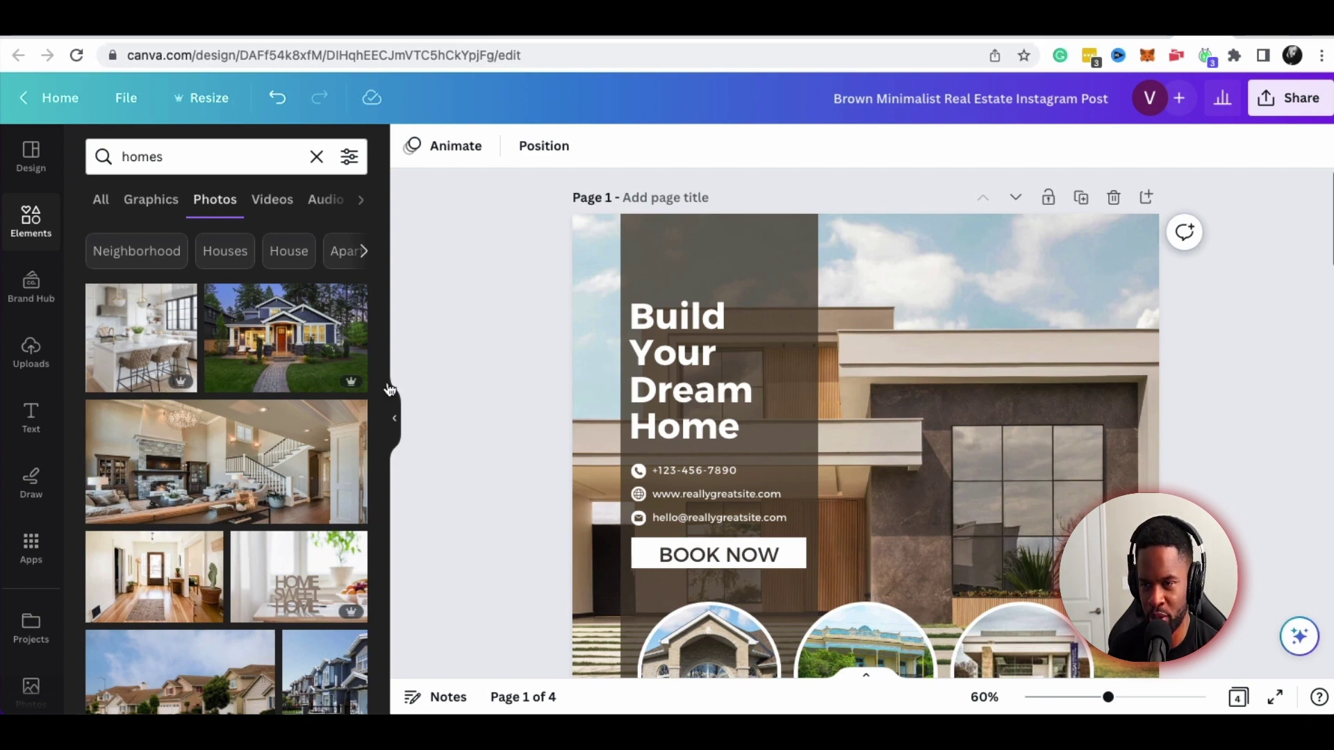
pyautogui.scroll(-2, 306, 384)
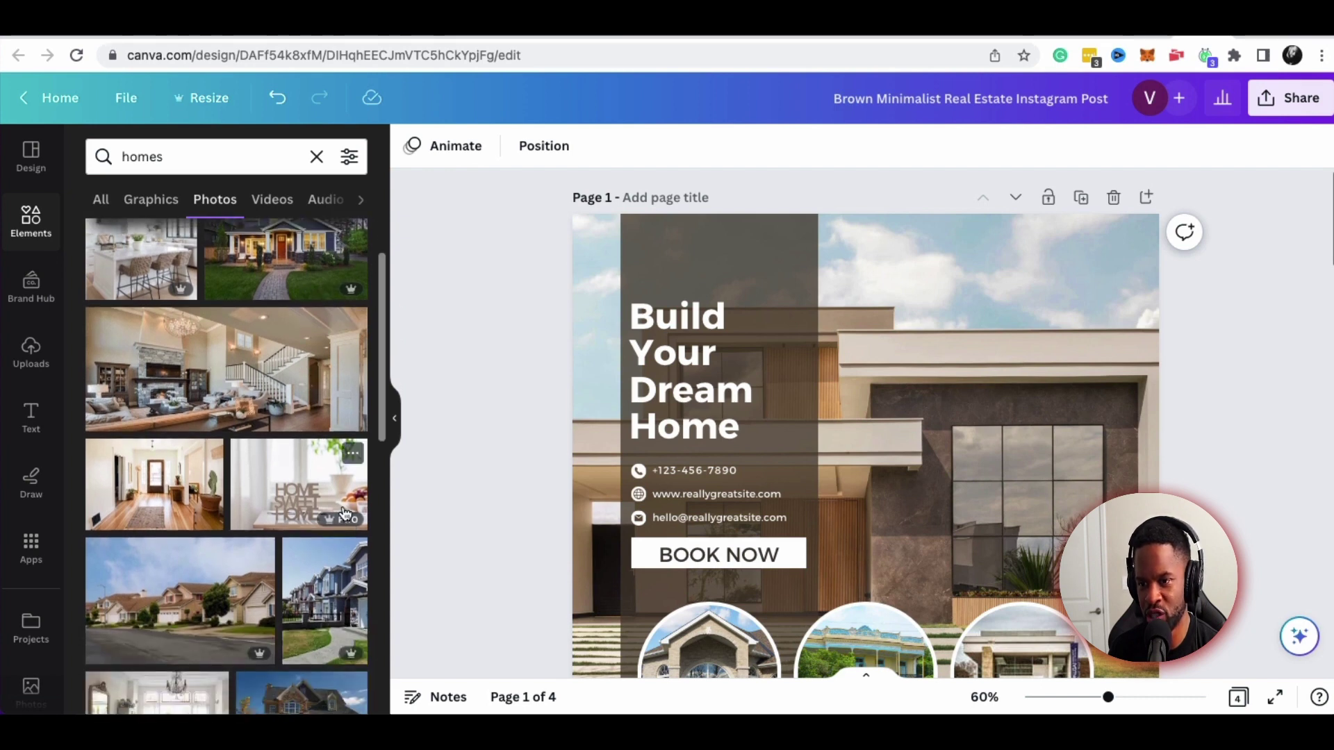
pyautogui.scroll(-5, 345, 516)
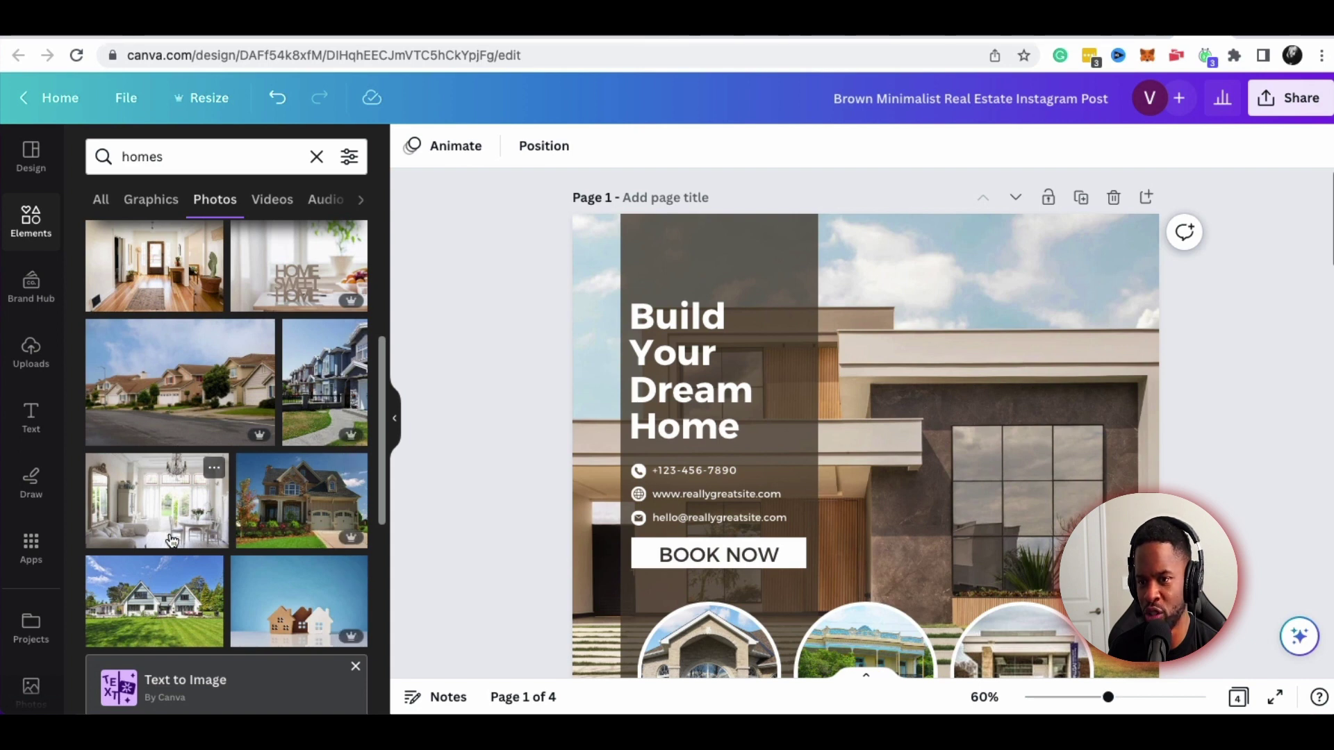
pyautogui.scroll(7, 298, 540)
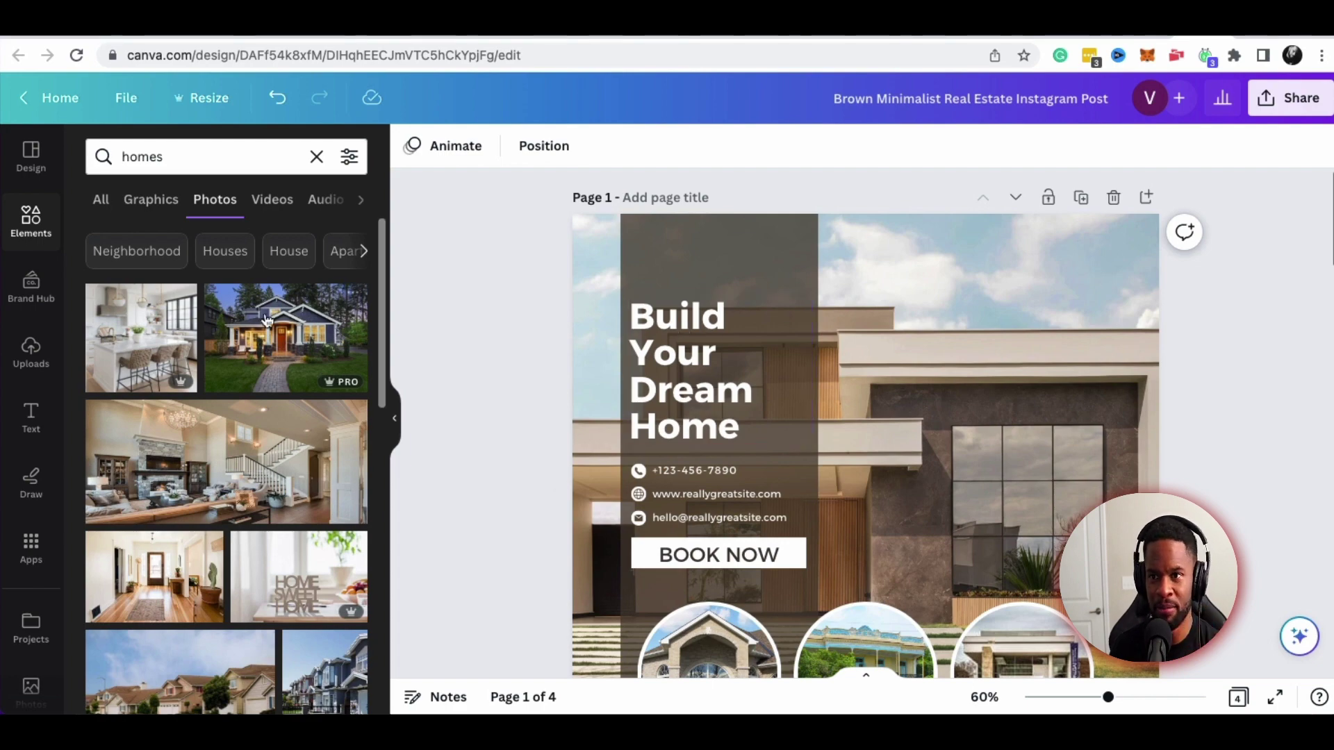
pyautogui.scroll(-12, 991, 410)
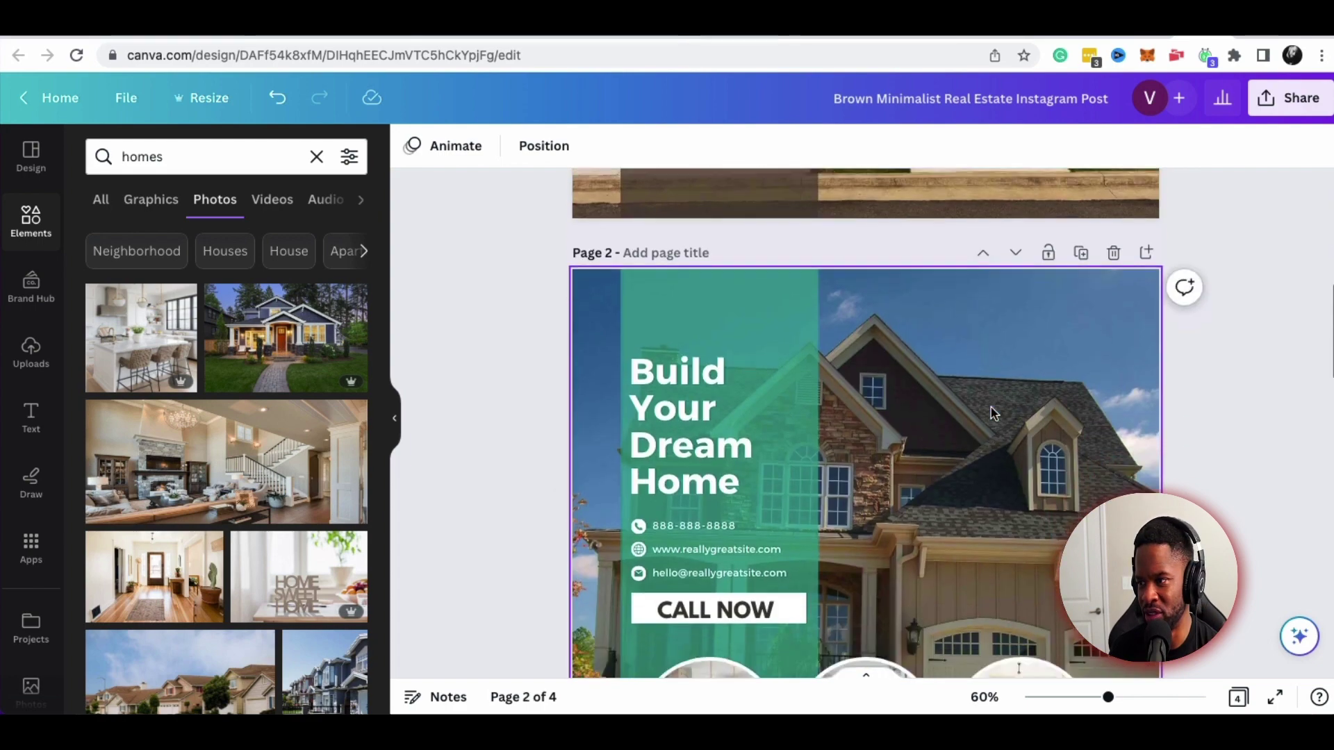
pyautogui.scroll(15, 991, 407)
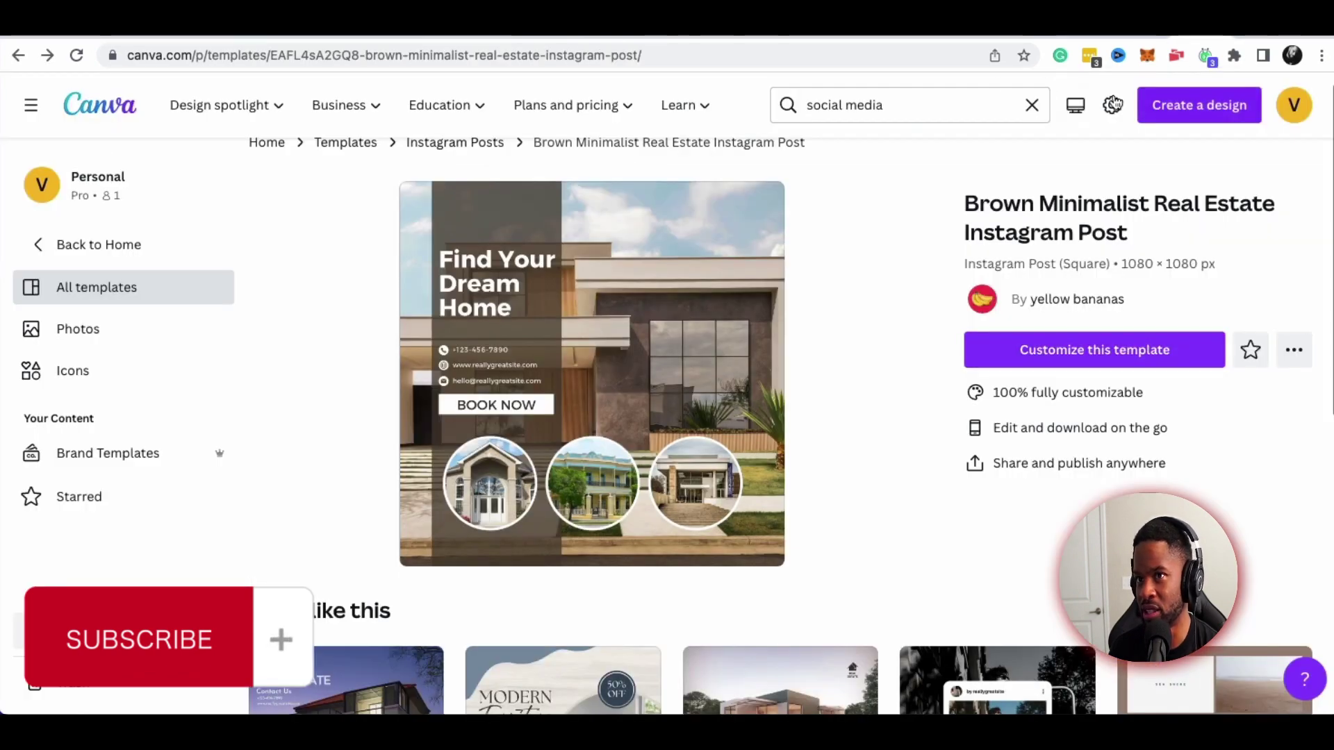
# Go back to the home page, clear the old social media search, and show the Videos category
pyautogui.scroll(1, 149, 217)
pyautogui.click(89, 248)
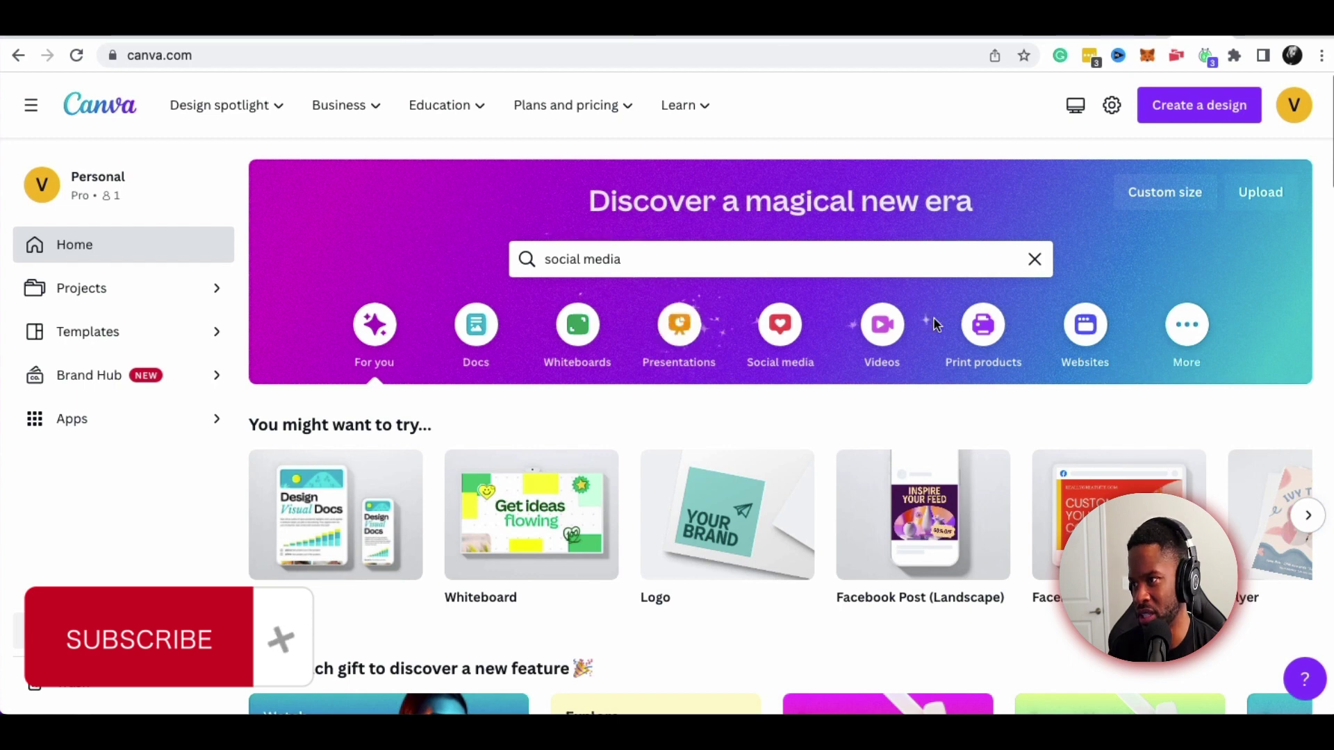
pyautogui.click(1034, 261)
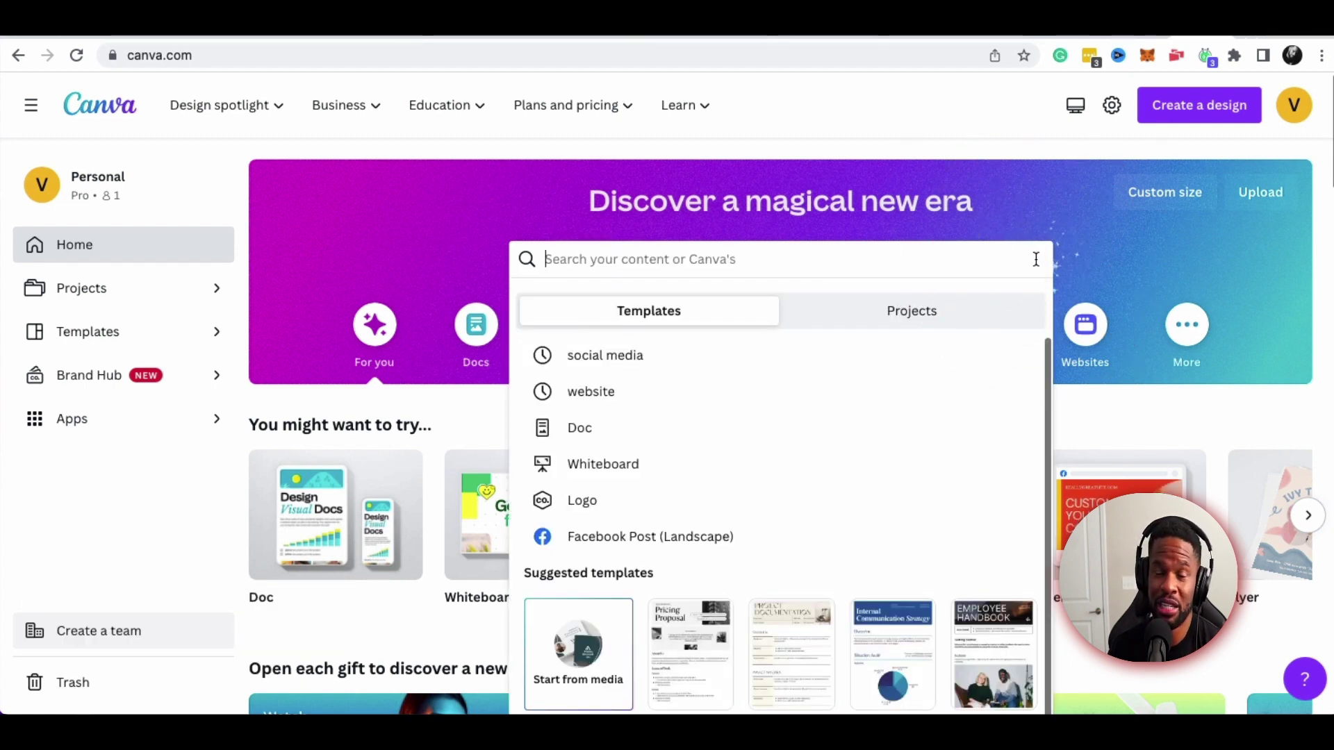
pyautogui.click(901, 123)
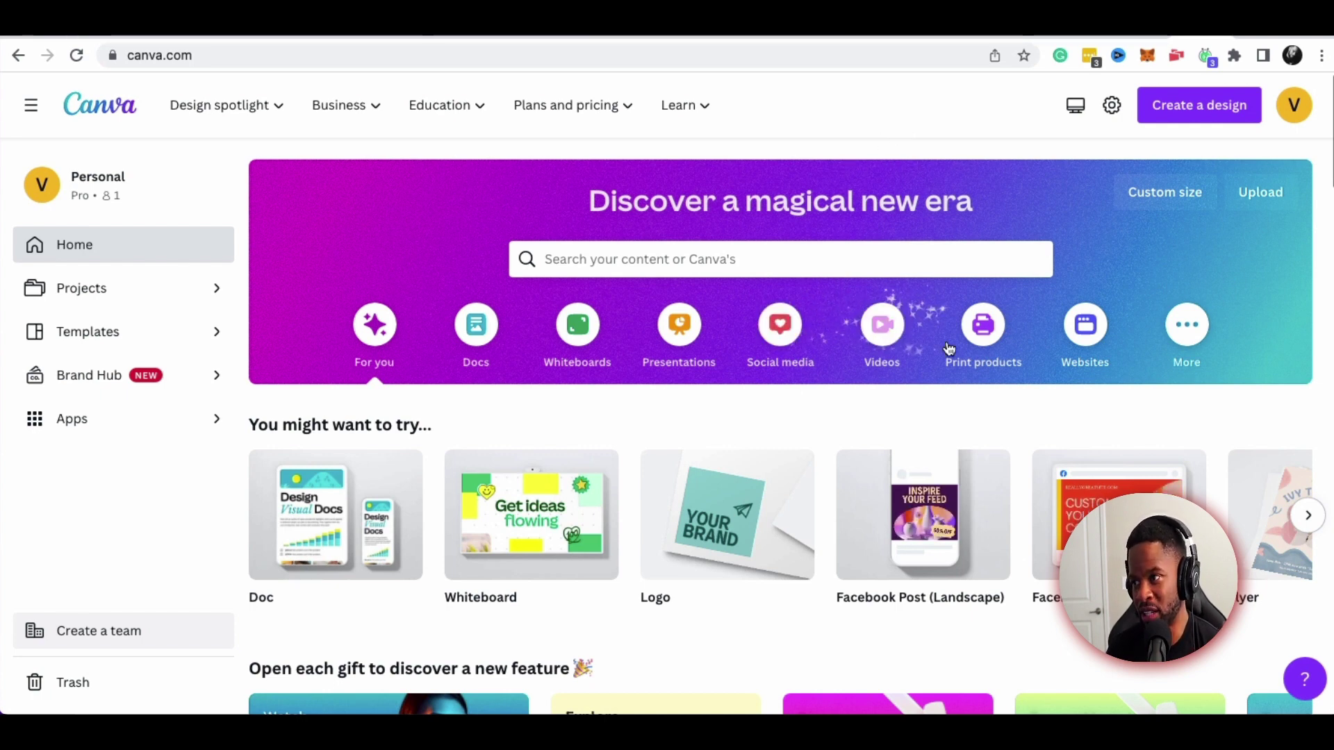
pyautogui.click(884, 331)
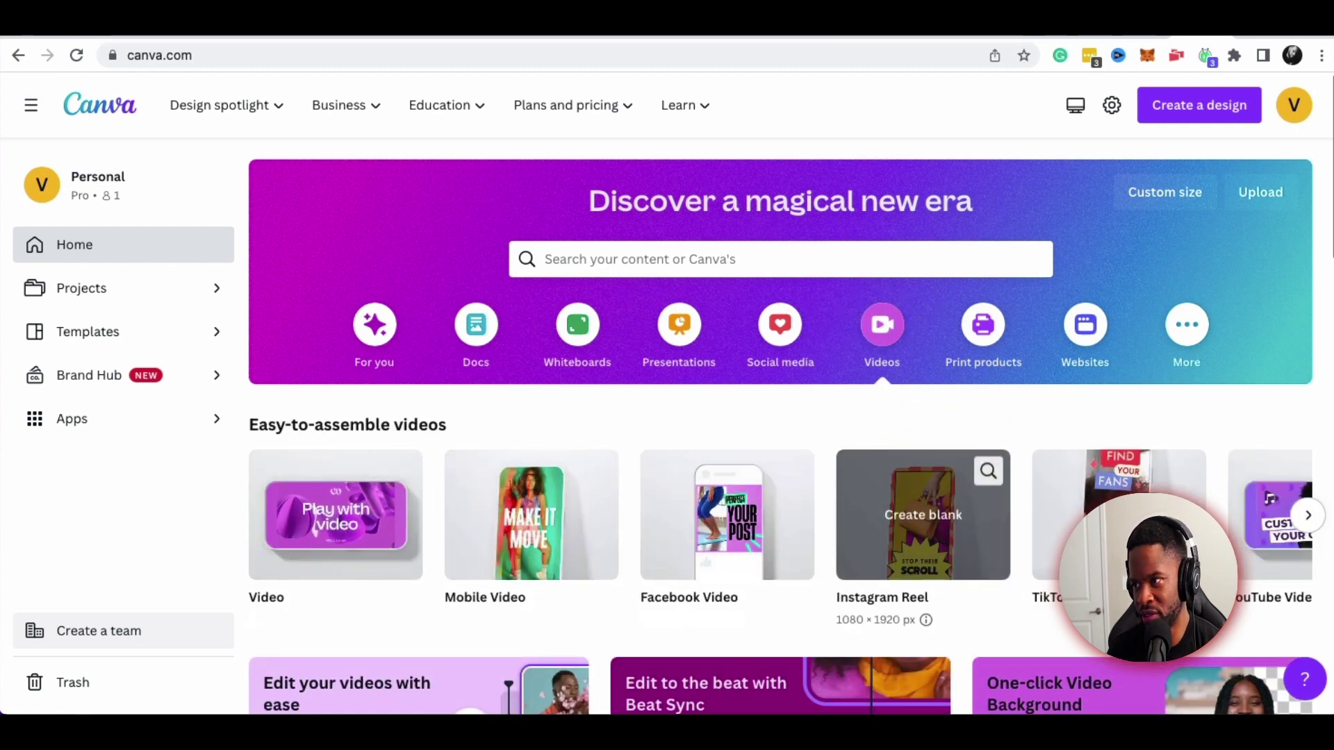
# Create a blank TikTok Video design from the Easy-to-assemble videos carousel
pyautogui.hscroll(5, 1045, 521)
pyautogui.hscroll(2, 1044, 521)
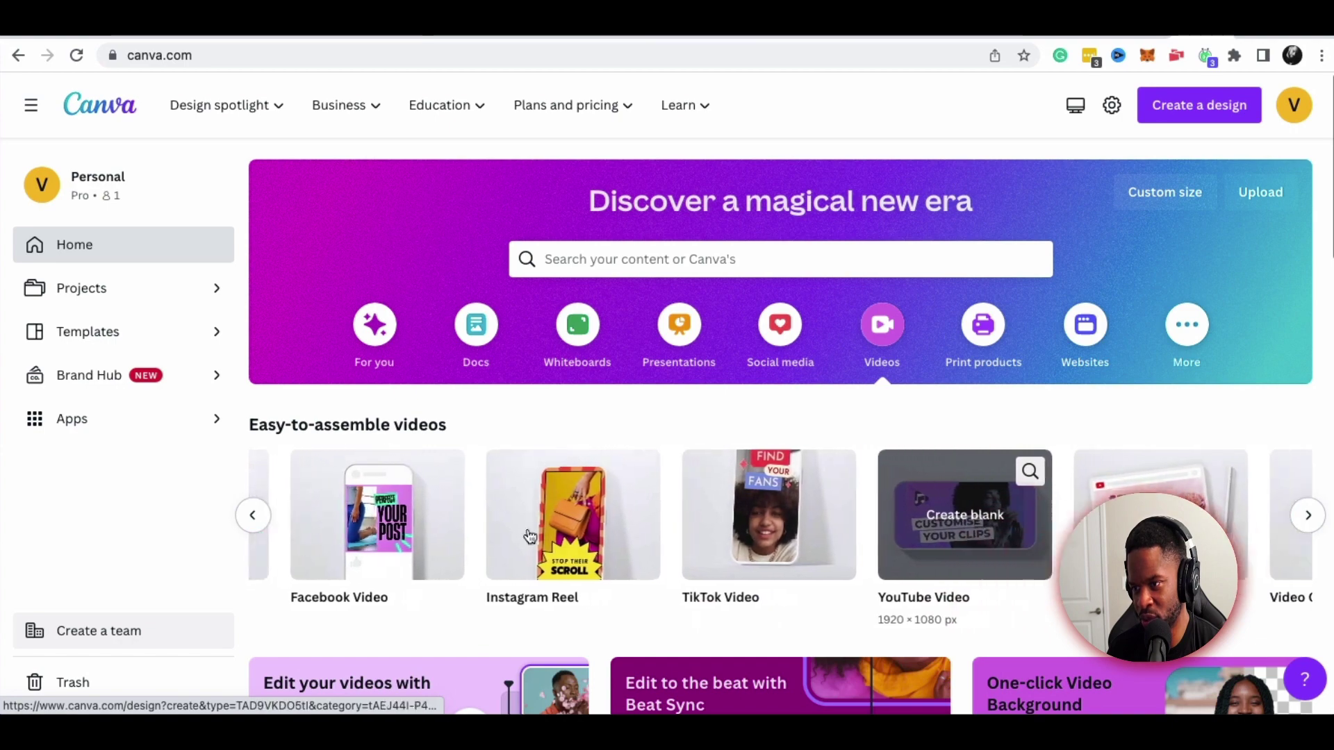
pyautogui.hscroll(-3, 521, 522)
pyautogui.hscroll(-3, 462, 528)
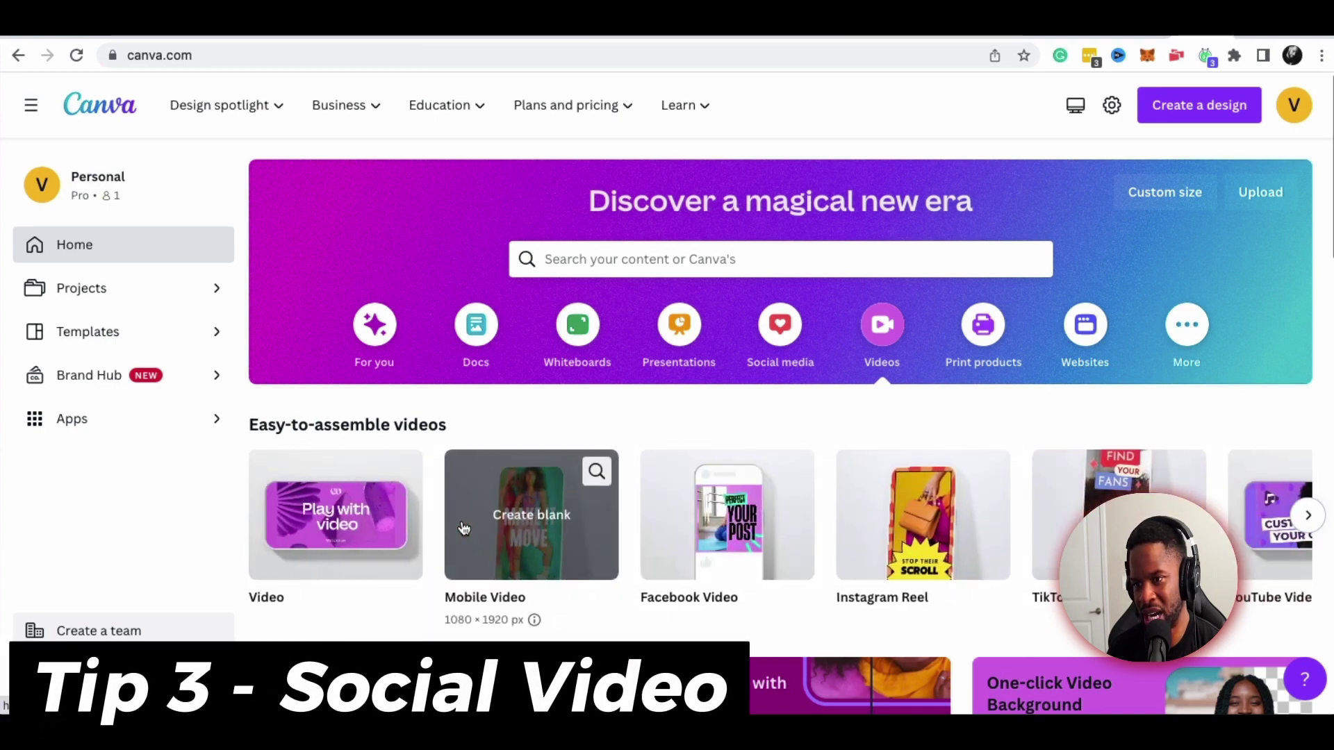
pyautogui.hscroll(5, 494, 529)
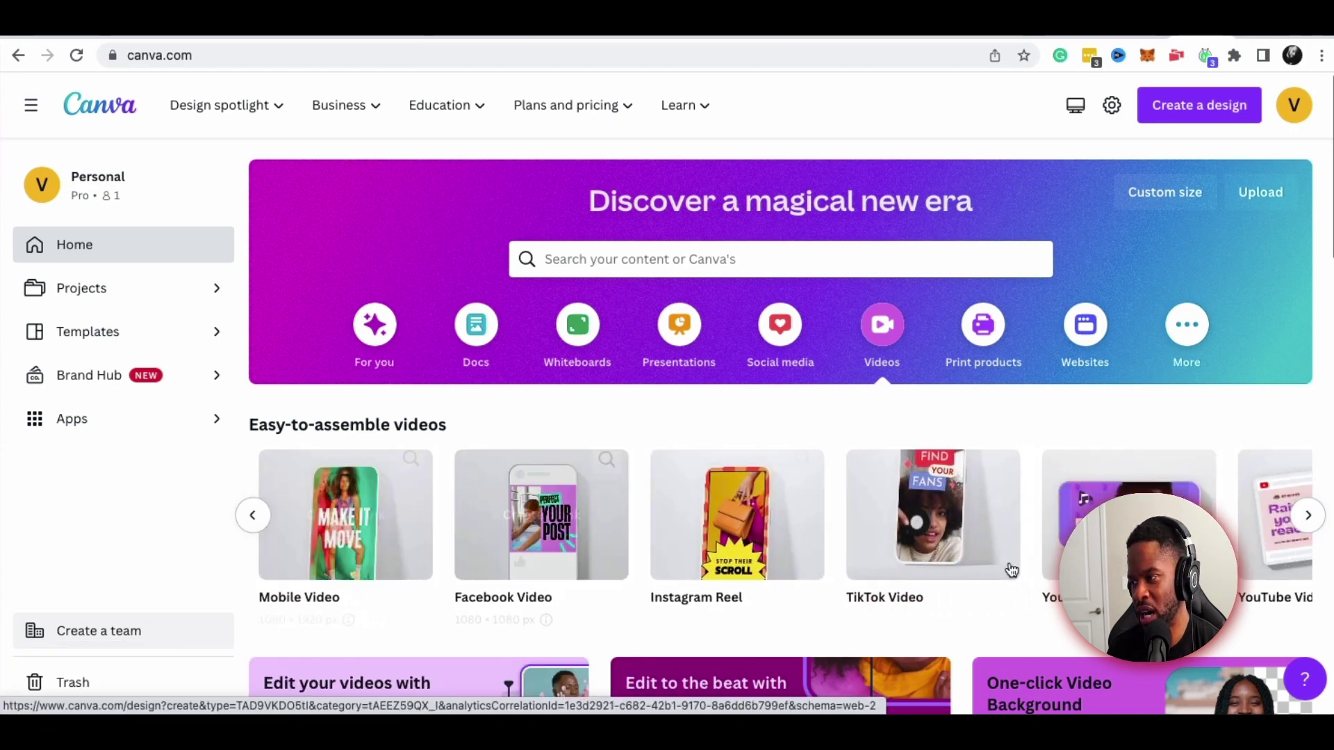
pyautogui.hscroll(5, 1006, 565)
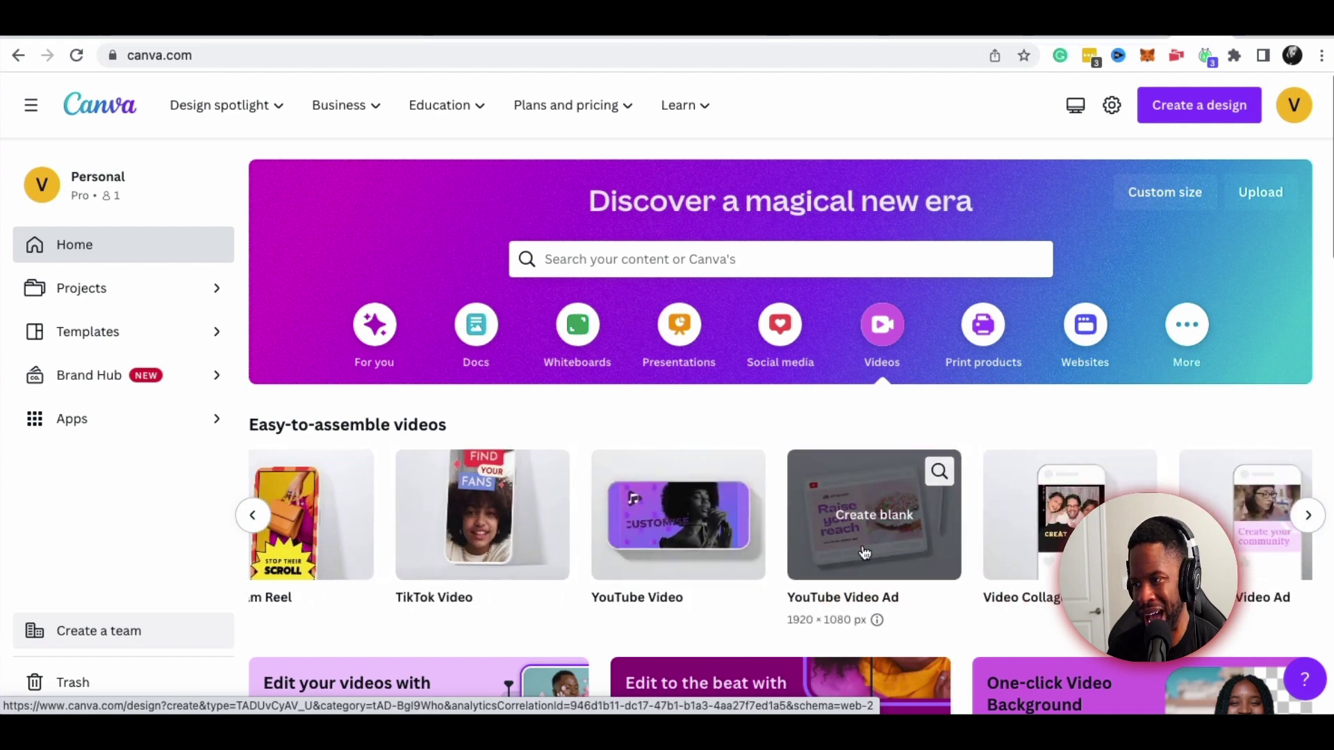
pyautogui.hscroll(3, 874, 553)
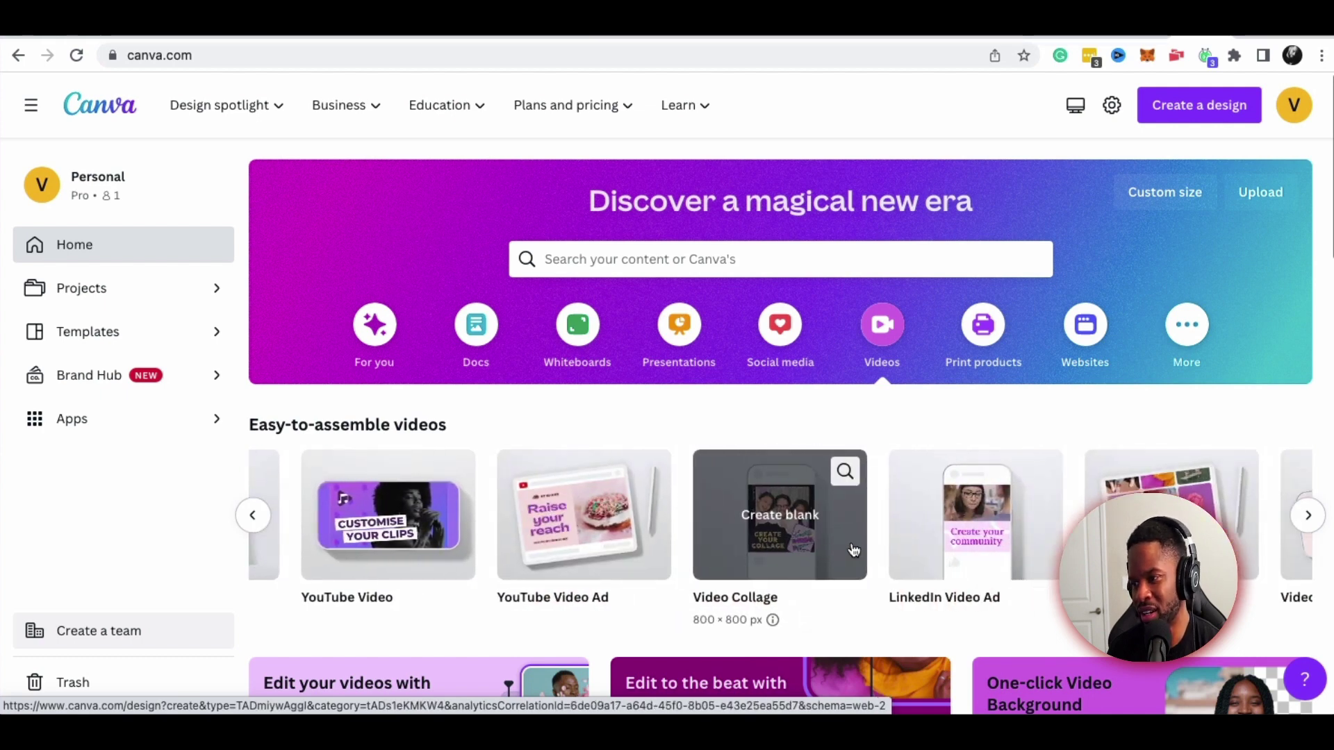
pyautogui.hscroll(4, 748, 546)
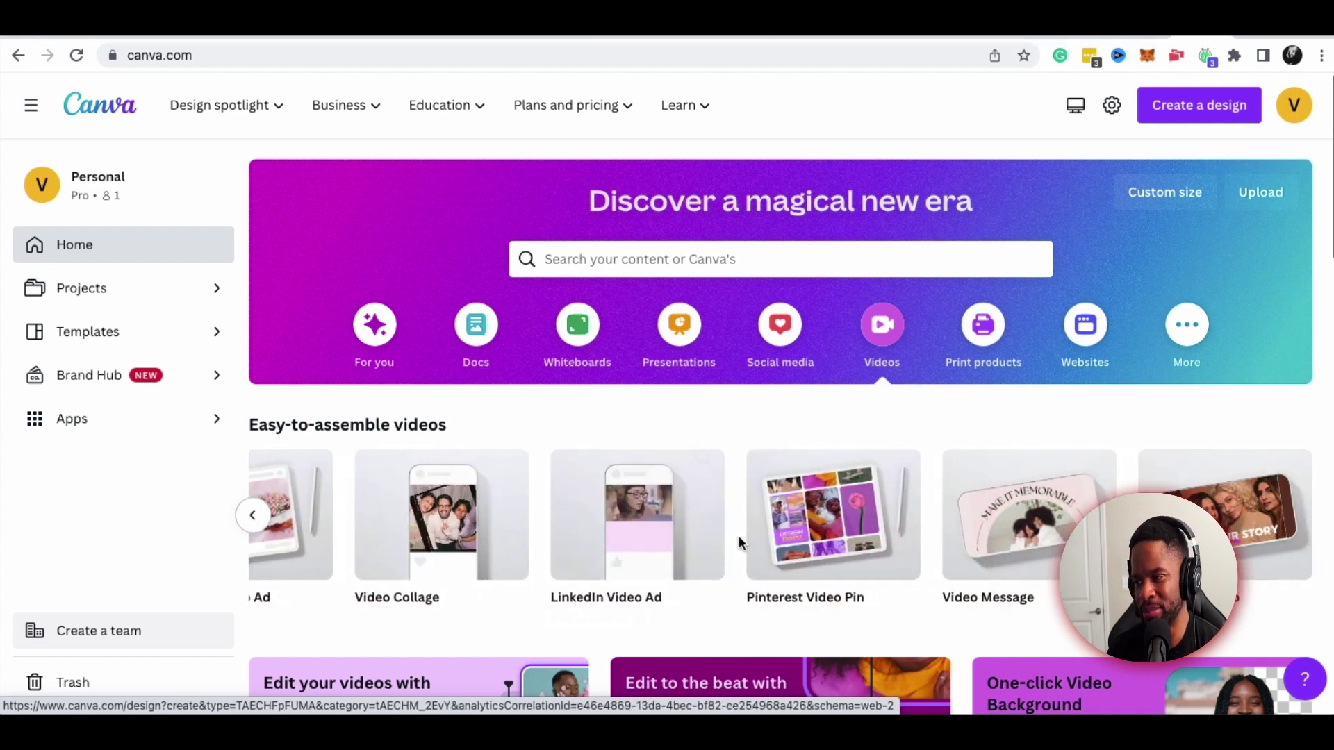
pyautogui.hscroll(-8, 638, 544)
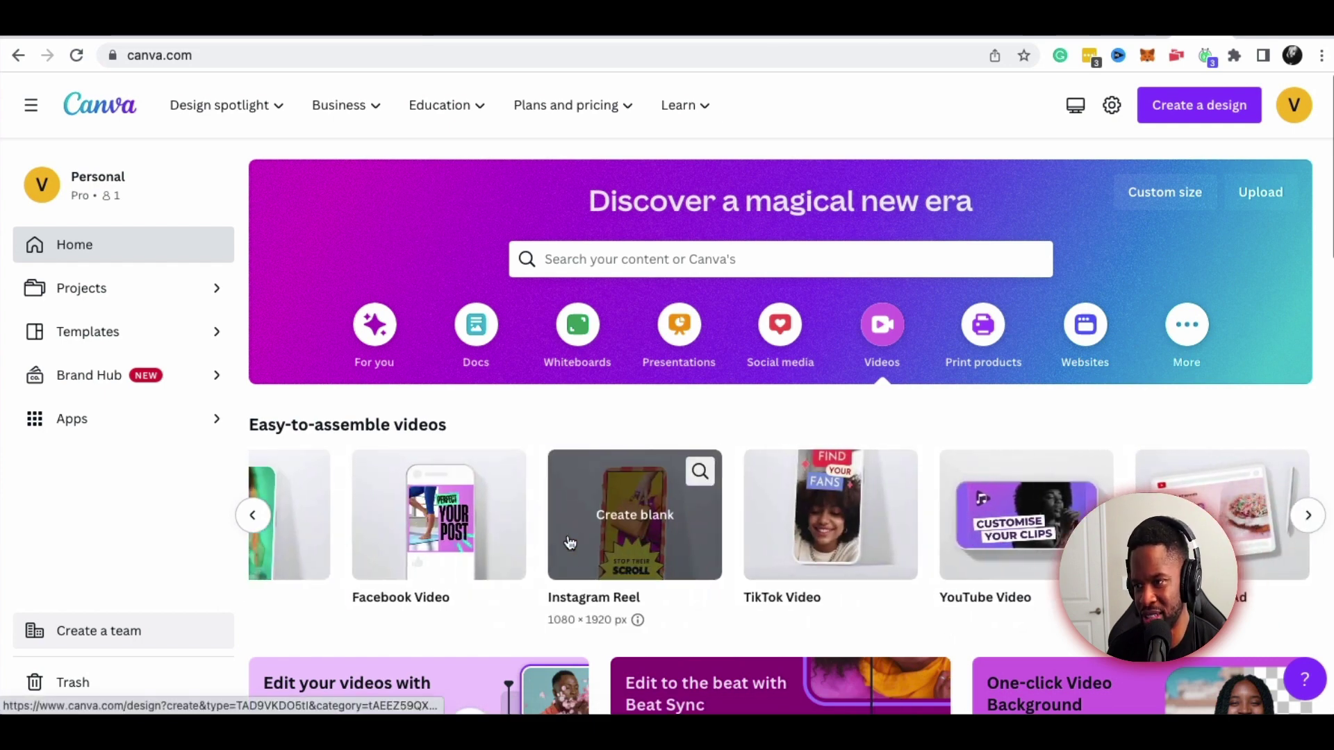
pyautogui.click(837, 535)
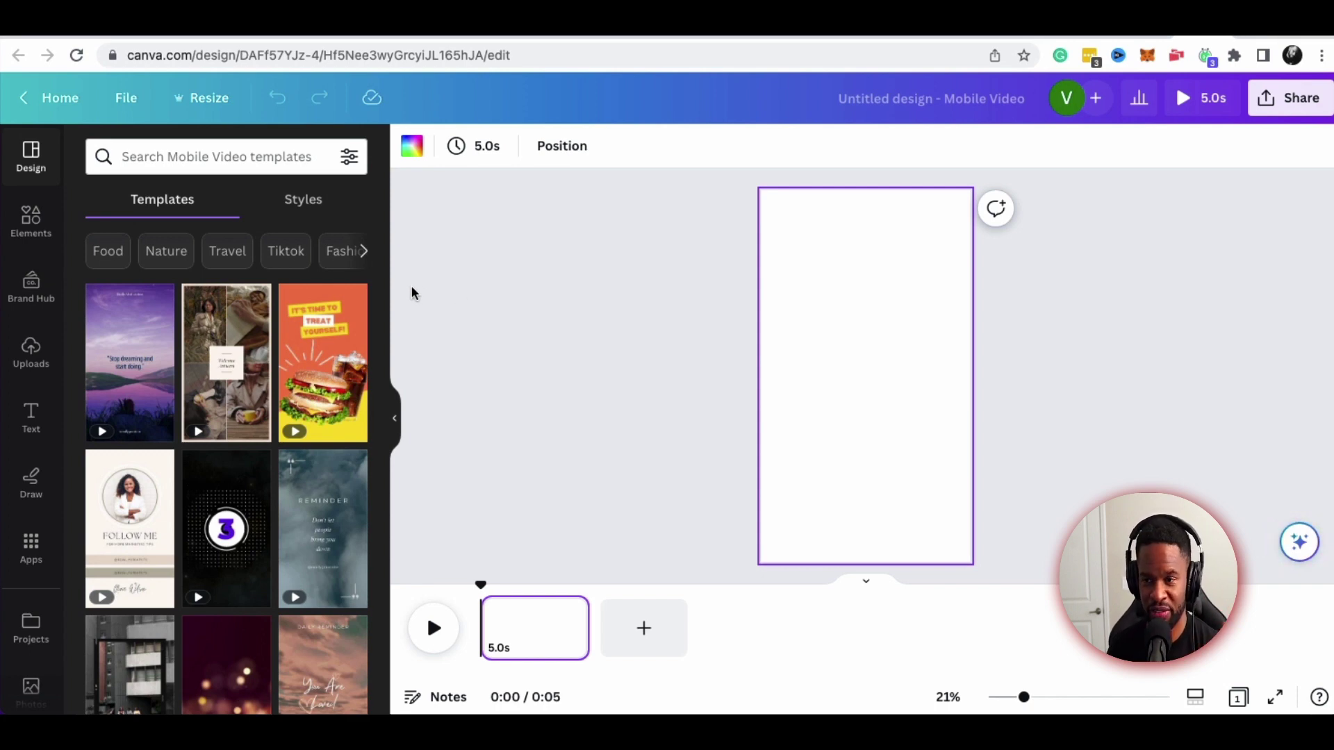
# Apply the '5 Easy and Cheap Home Decorating Ideas' template to the blank video
pyautogui.scroll(-5, 278, 348)
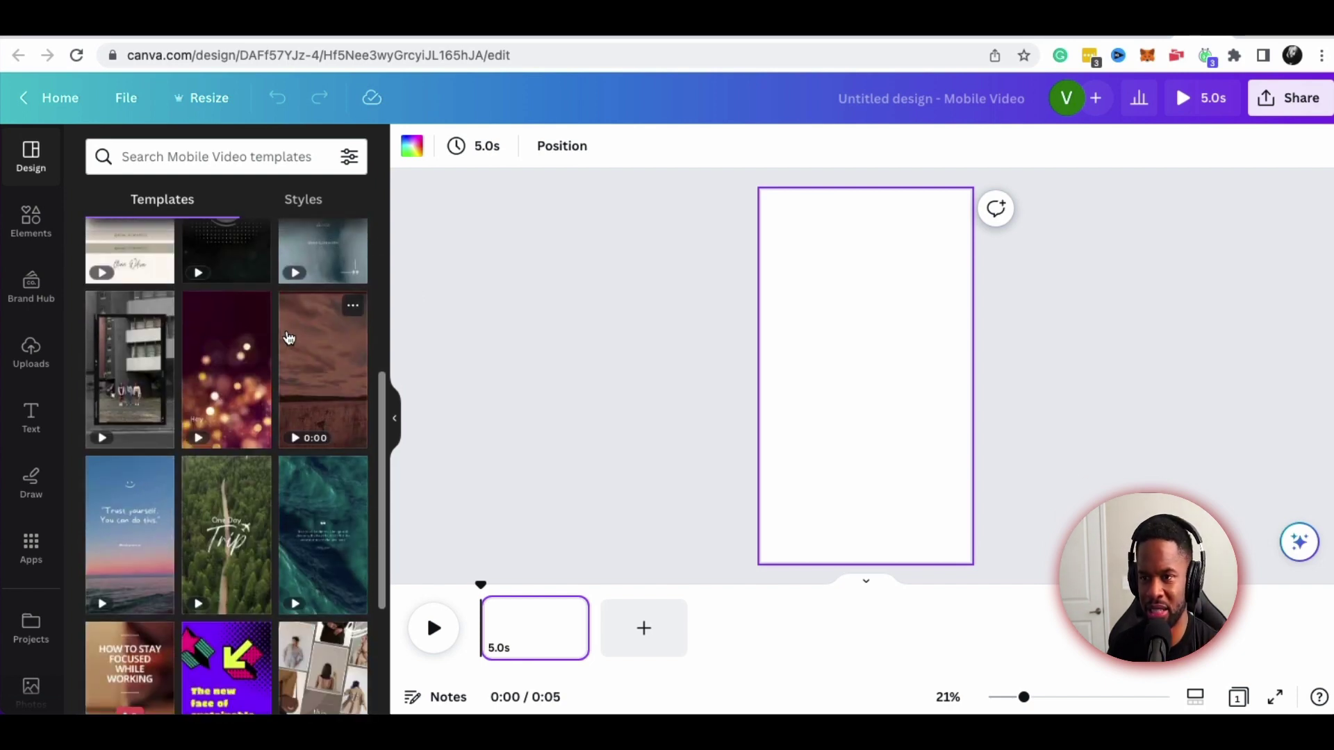
pyautogui.scroll(1, 310, 336)
pyautogui.scroll(-4, 310, 336)
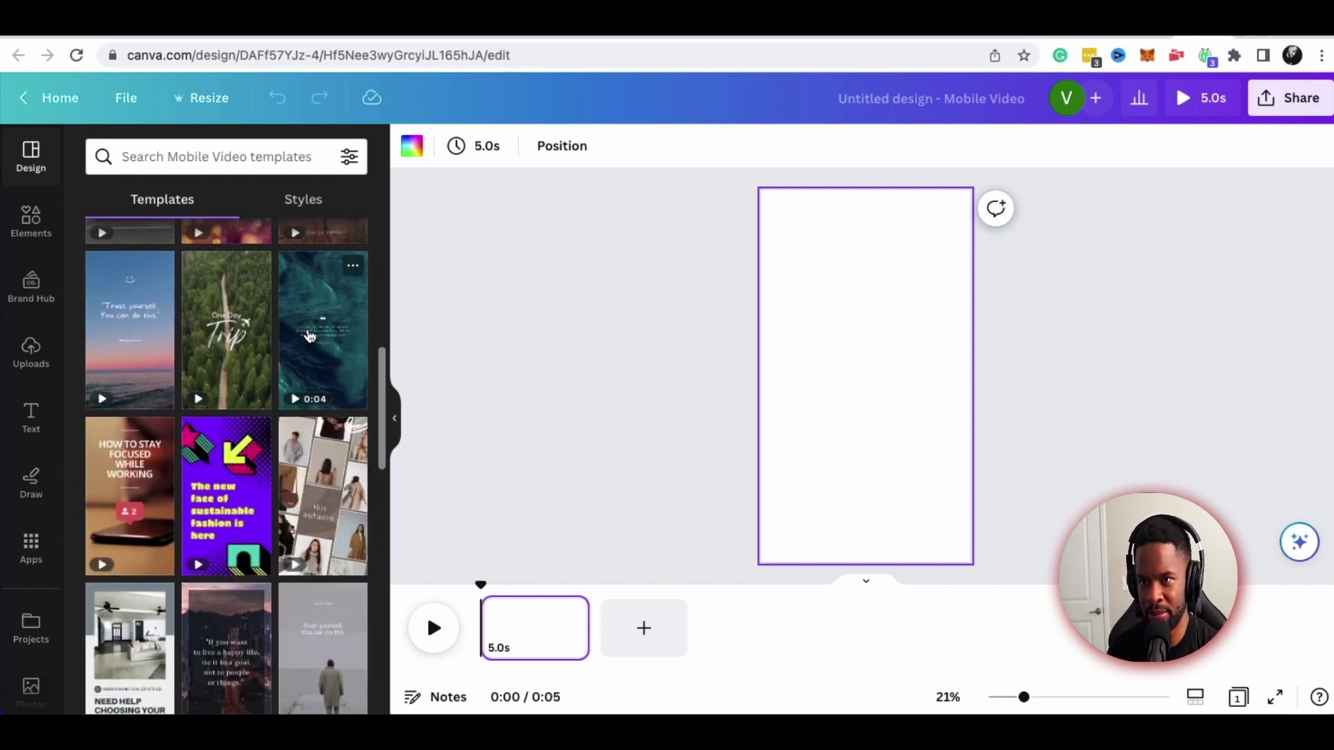
pyautogui.scroll(-15, 310, 336)
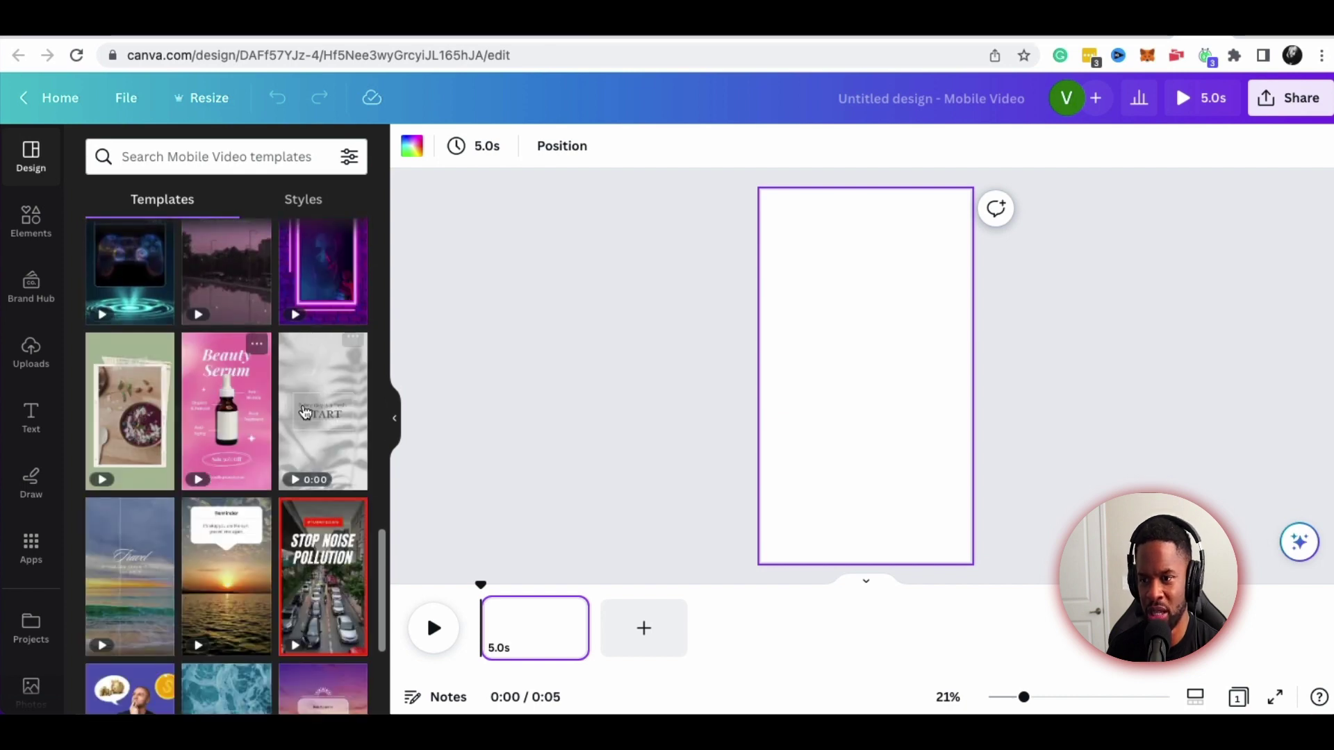
pyautogui.scroll(-3, 278, 419)
pyautogui.scroll(-5, 278, 419)
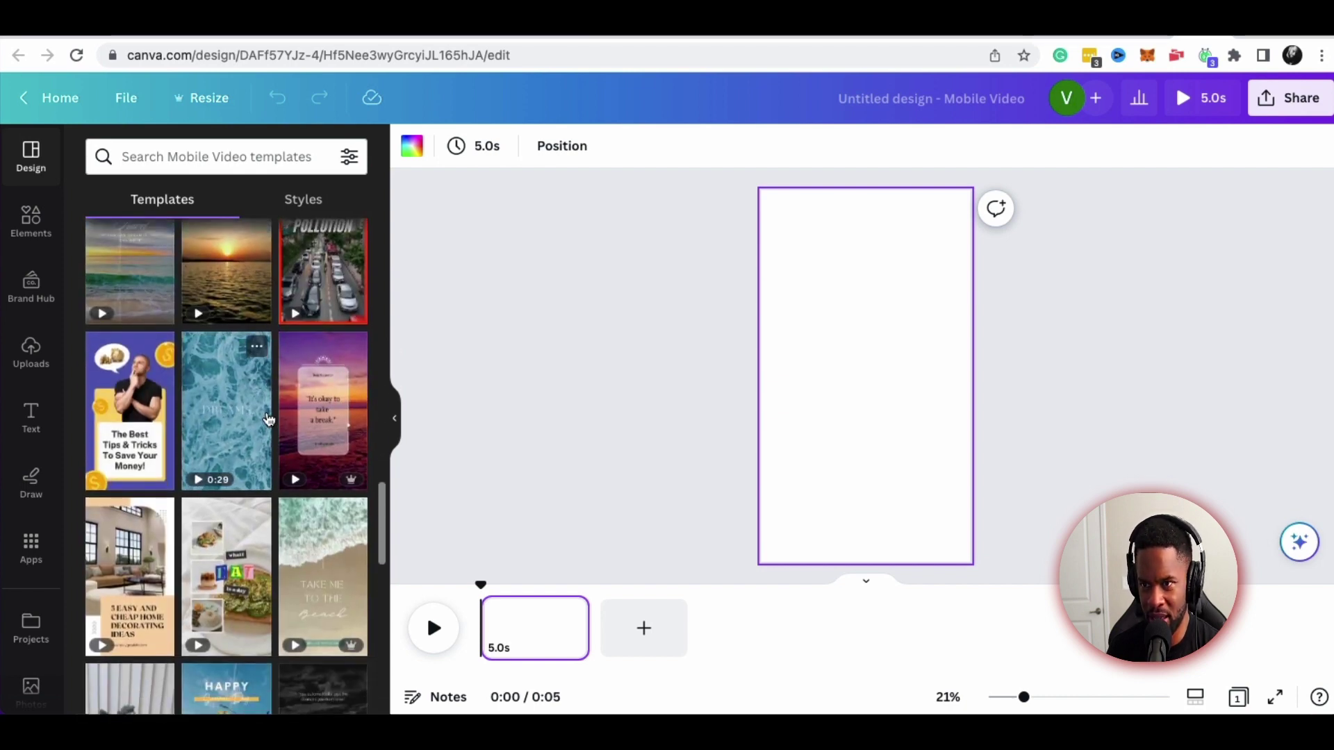
pyautogui.scroll(-3, 269, 419)
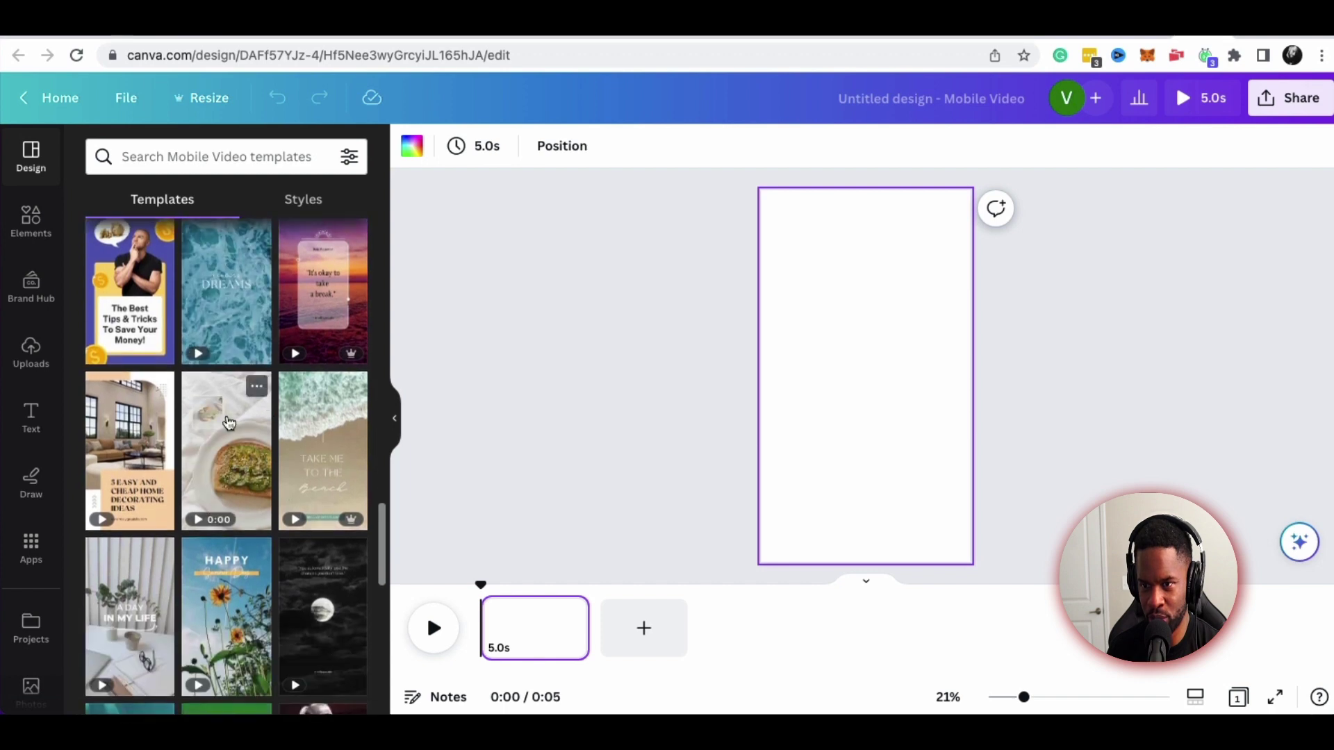
pyautogui.click(116, 435)
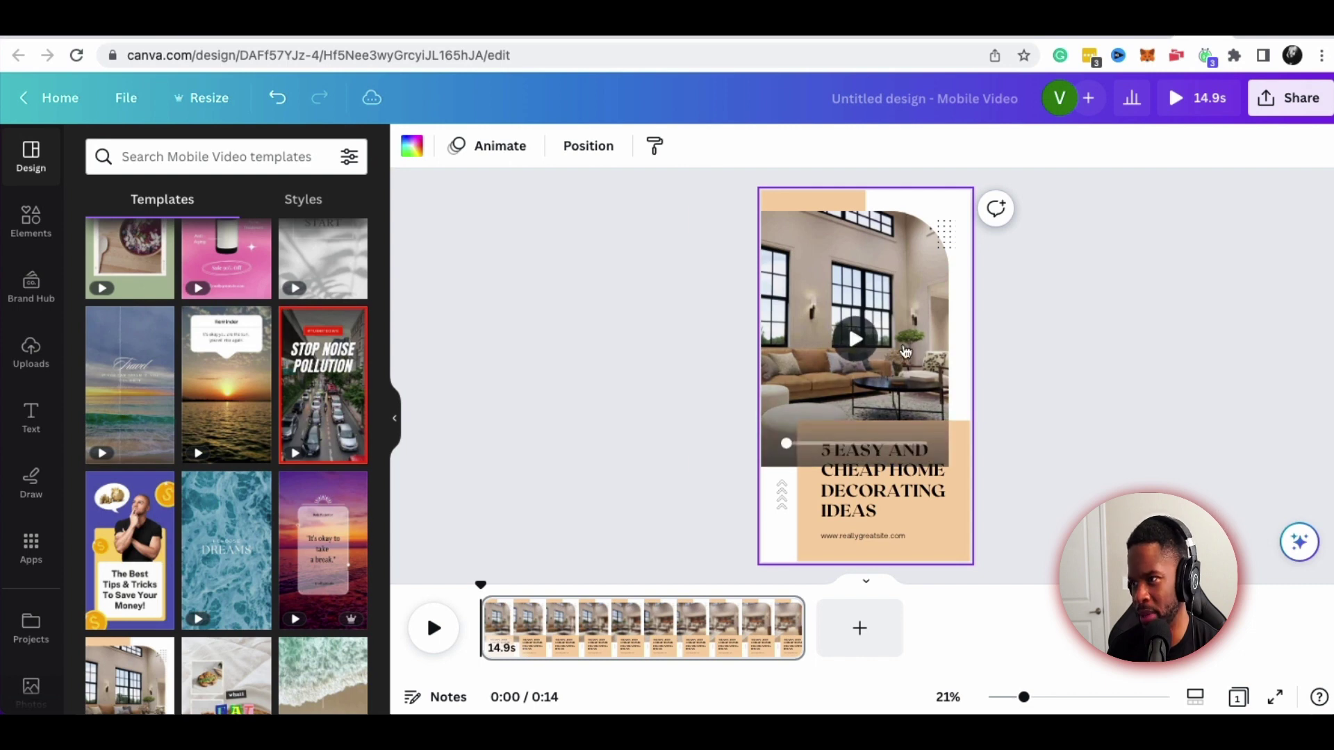
pyautogui.moveTo(1024, 697)
pyautogui.mouseDown()
pyautogui.moveTo(1060, 697)
pyautogui.moveTo(1031, 697)
pyautogui.mouseUp()
pyautogui.scroll(-1, 975, 457)
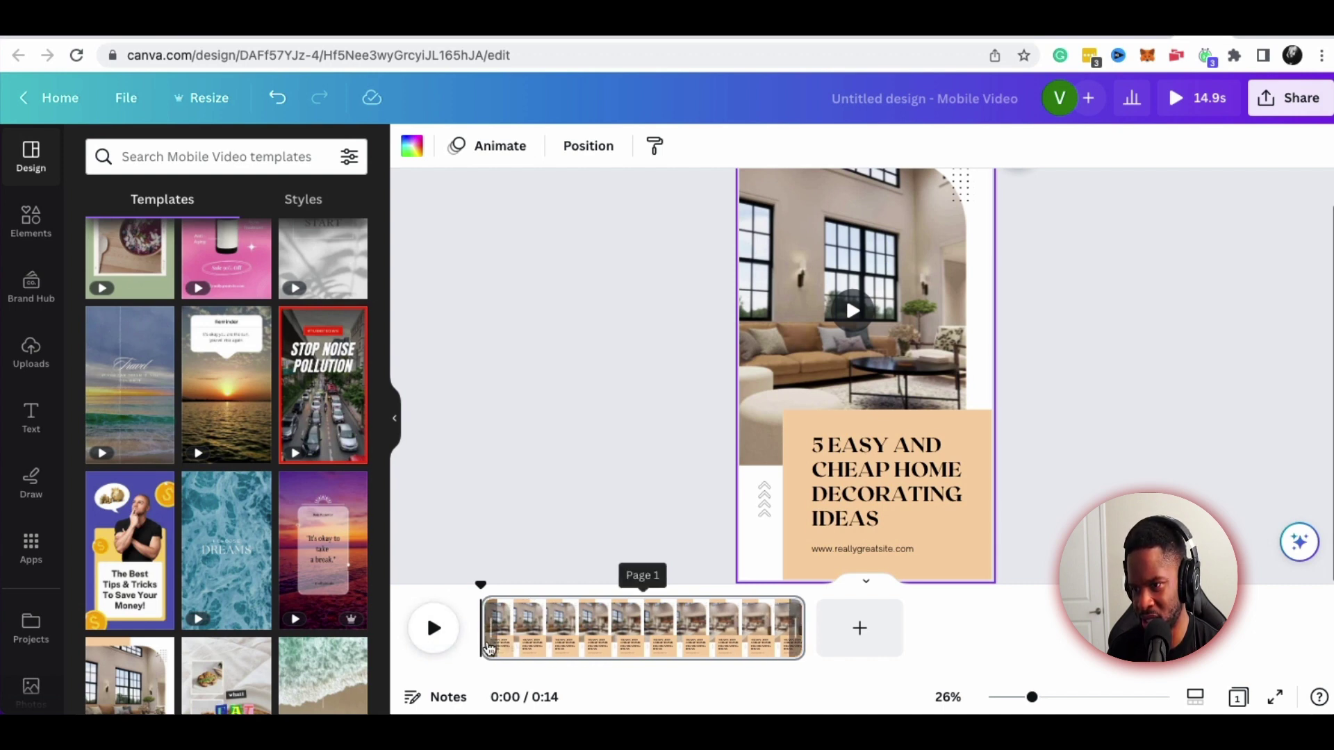
pyautogui.click(433, 630)
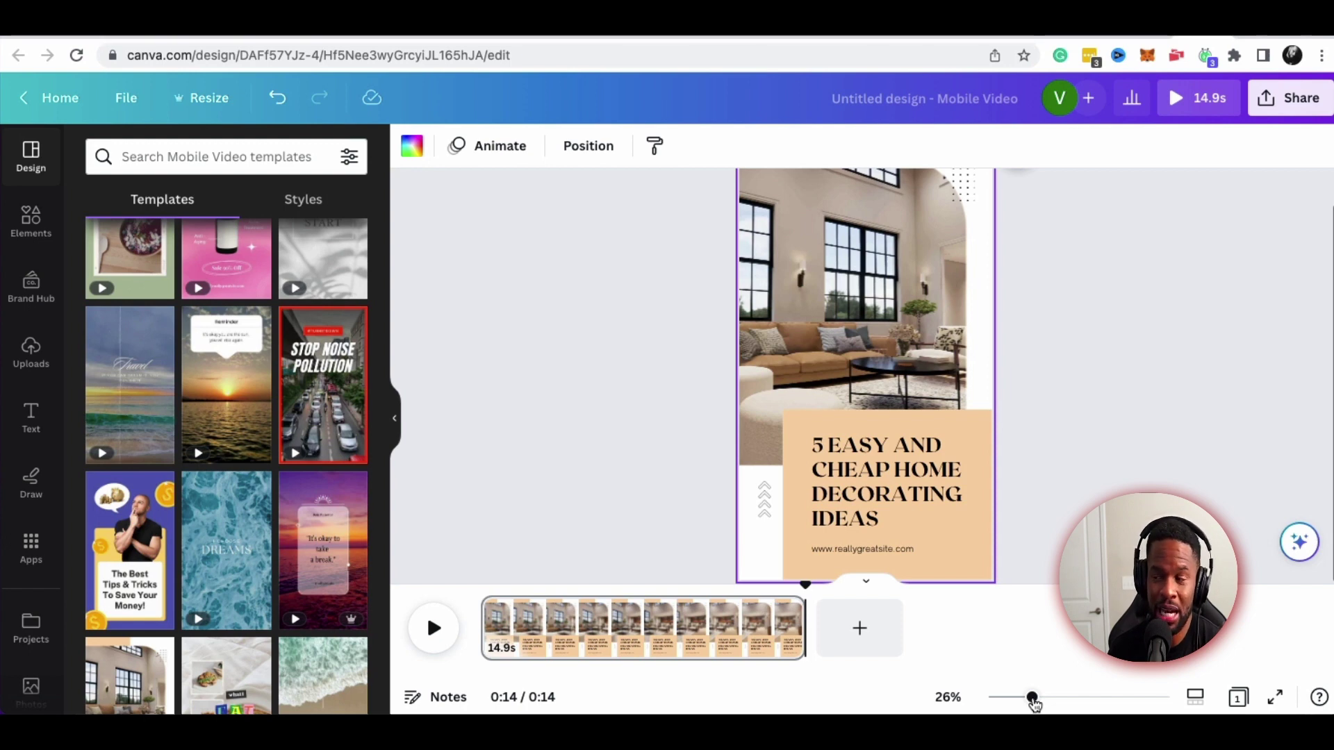
pyautogui.moveTo(1034, 703); pyautogui.dragTo(1029, 701)
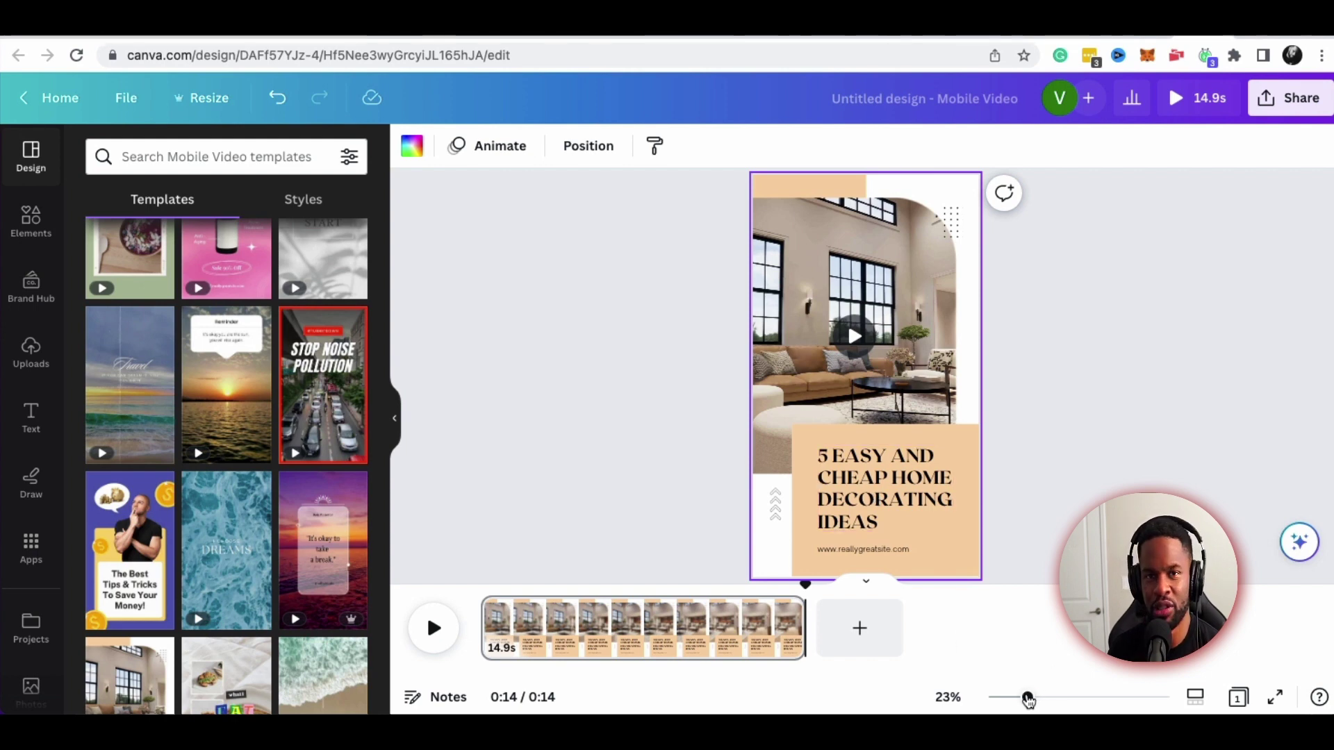
pyautogui.moveTo(1027, 698); pyautogui.dragTo(1049, 697)
pyautogui.scroll(-2, 1020, 436)
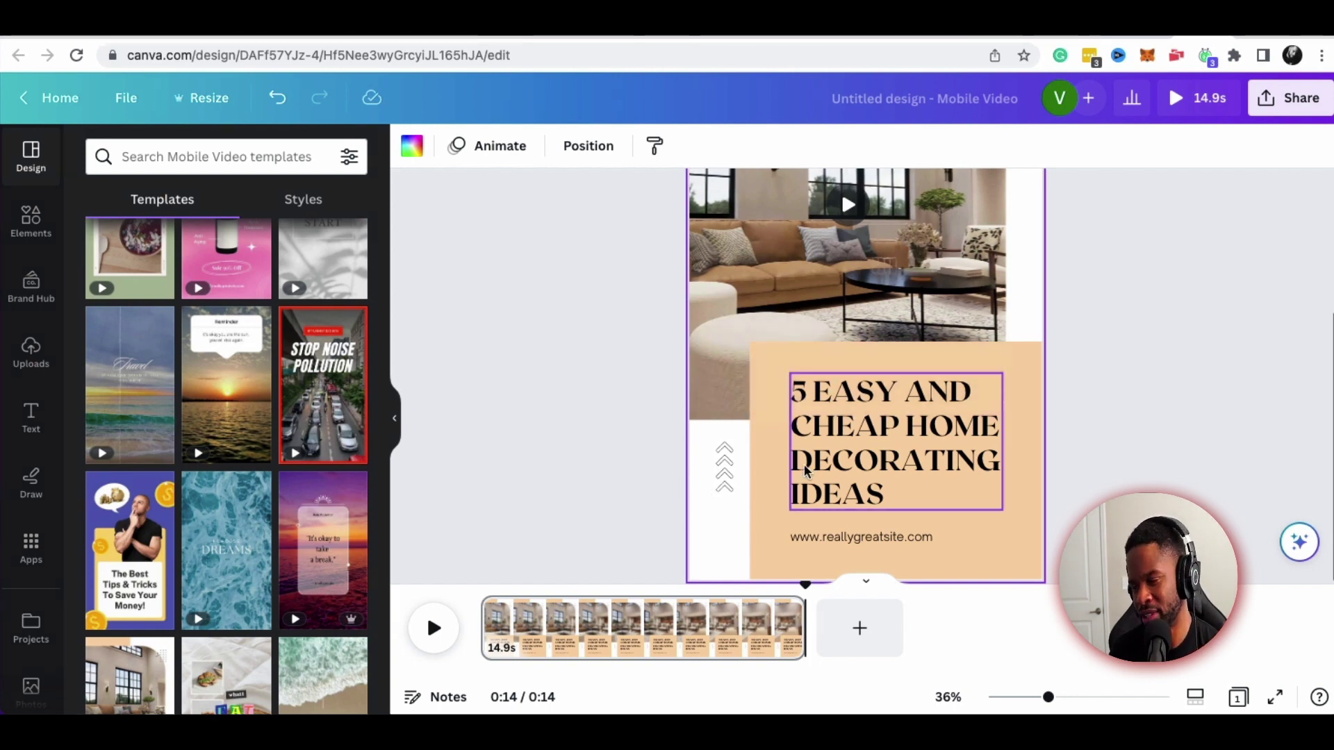
pyautogui.scroll(3, 802, 469)
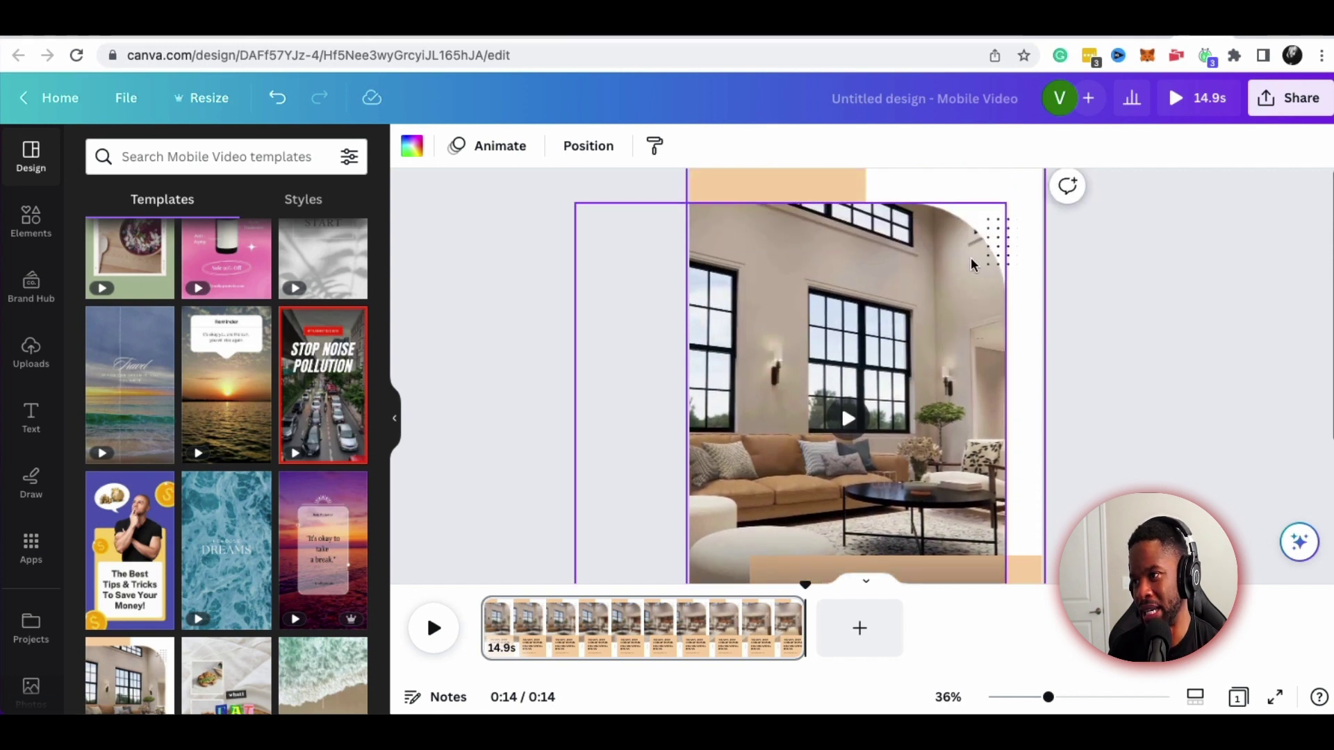
# Make the top peach rectangle black from Document colours
pyautogui.click(799, 185)
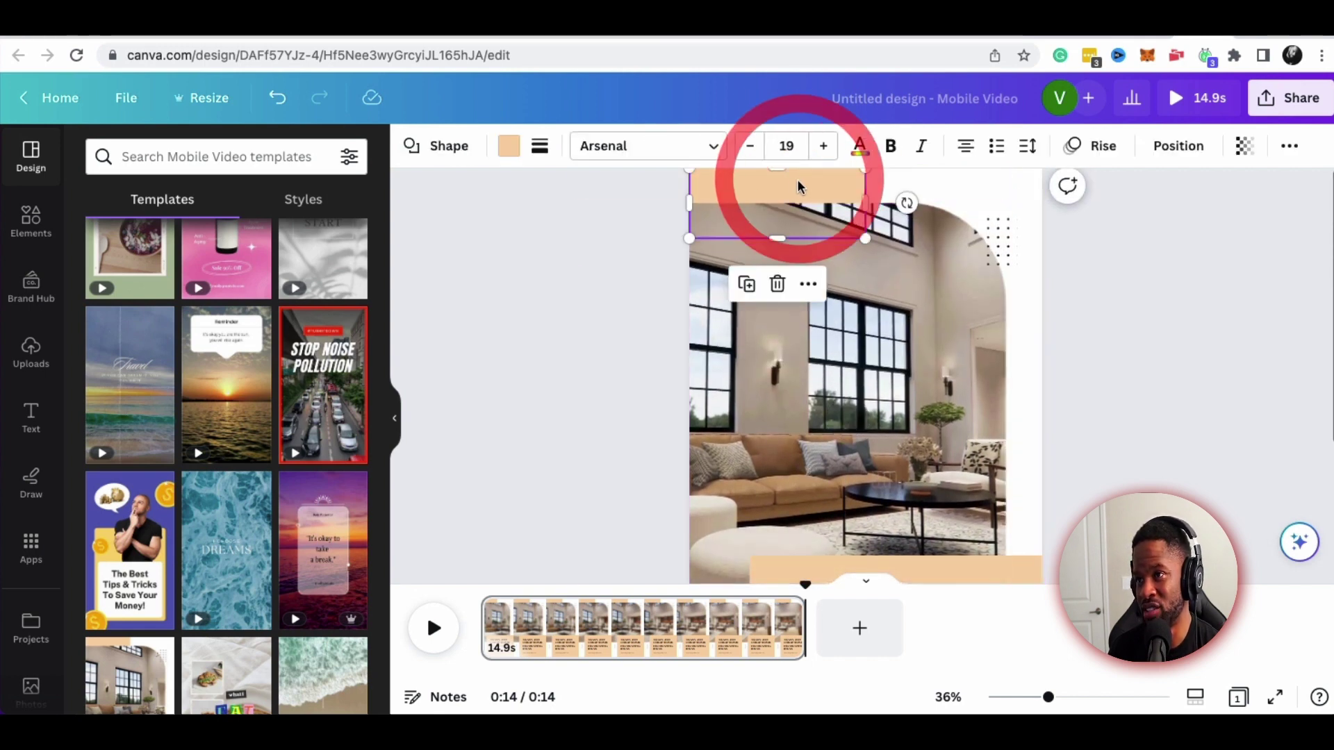
pyautogui.click(506, 146)
pyautogui.click(203, 255)
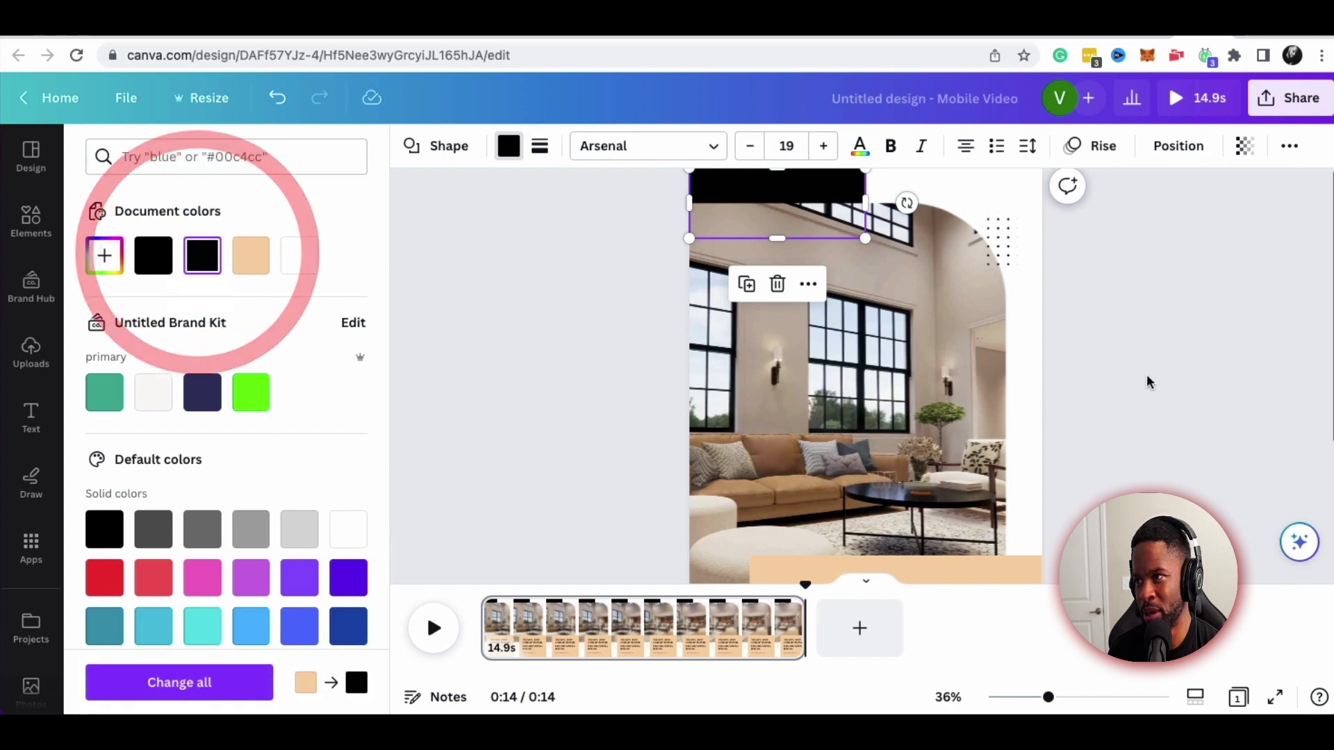
pyautogui.scroll(-3, 1013, 359)
# Set the title text and the website URL text to white
pyautogui.click(1018, 384)
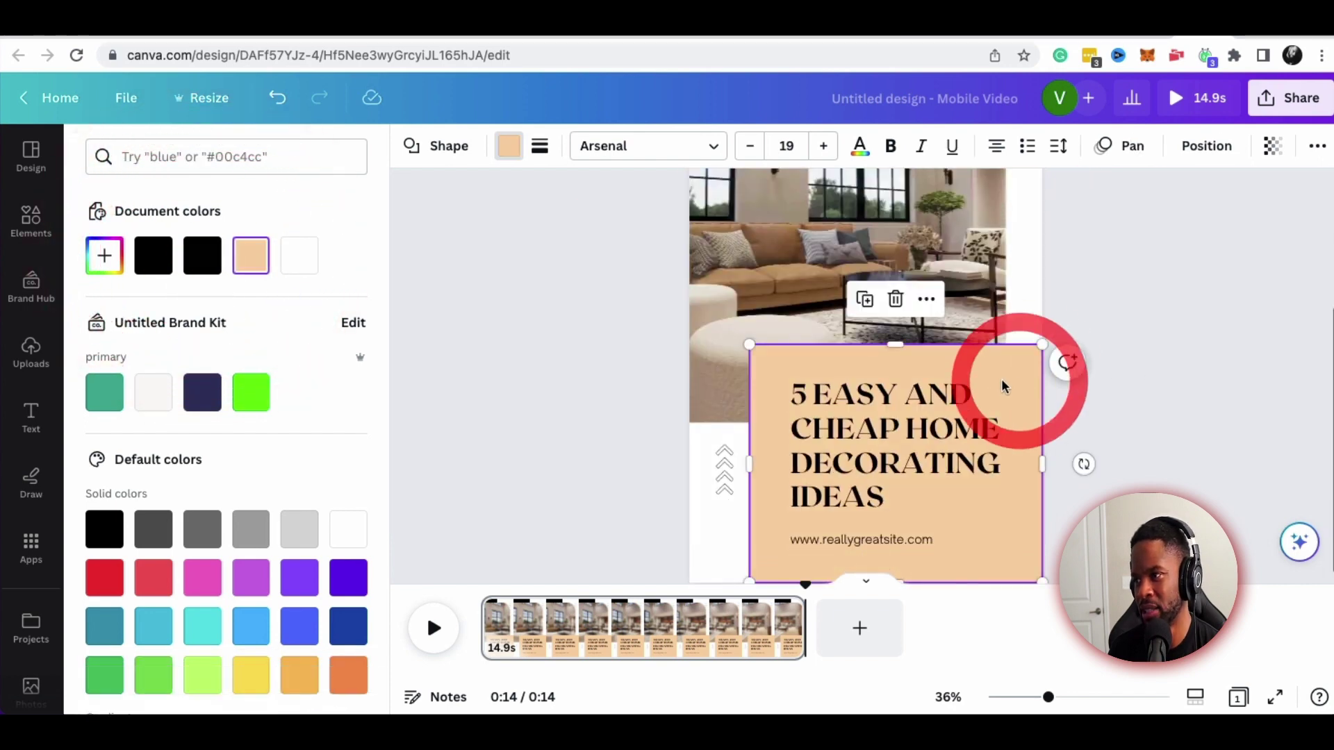
pyautogui.click(895, 444)
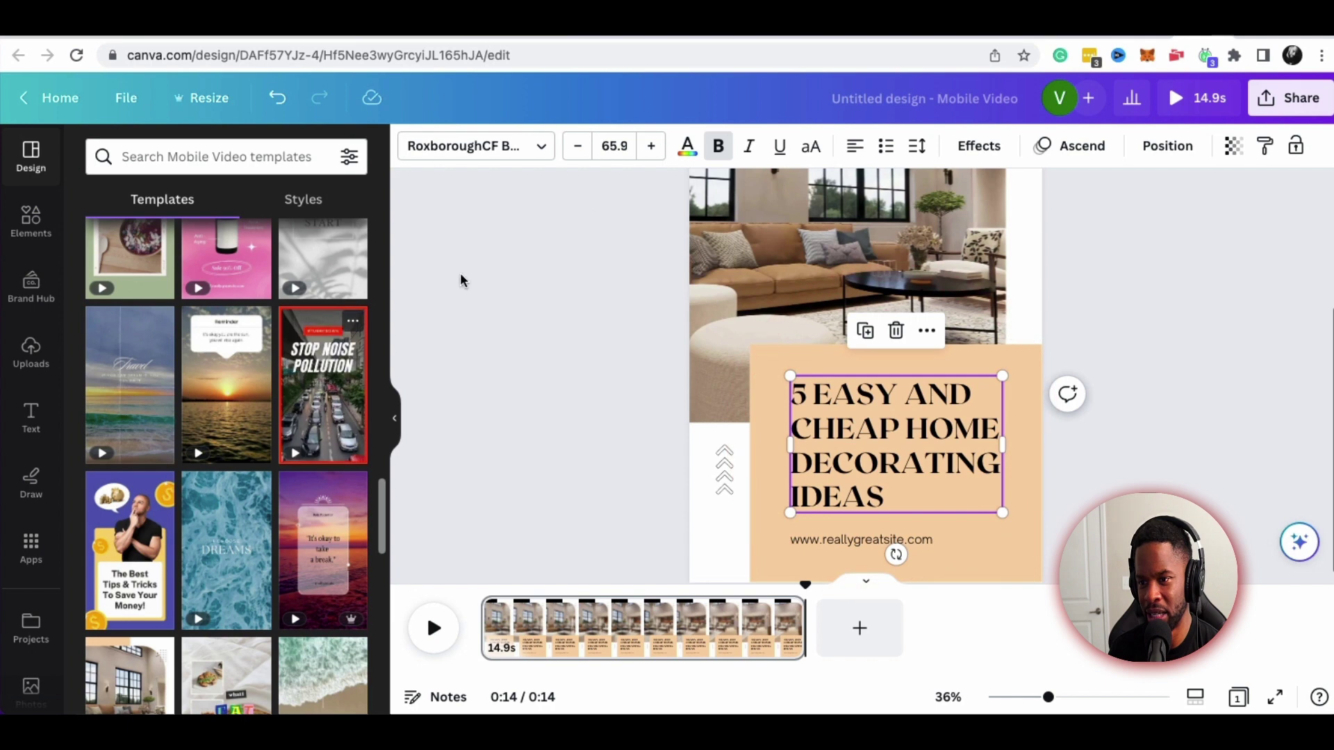
pyautogui.click(688, 146)
pyautogui.click(299, 254)
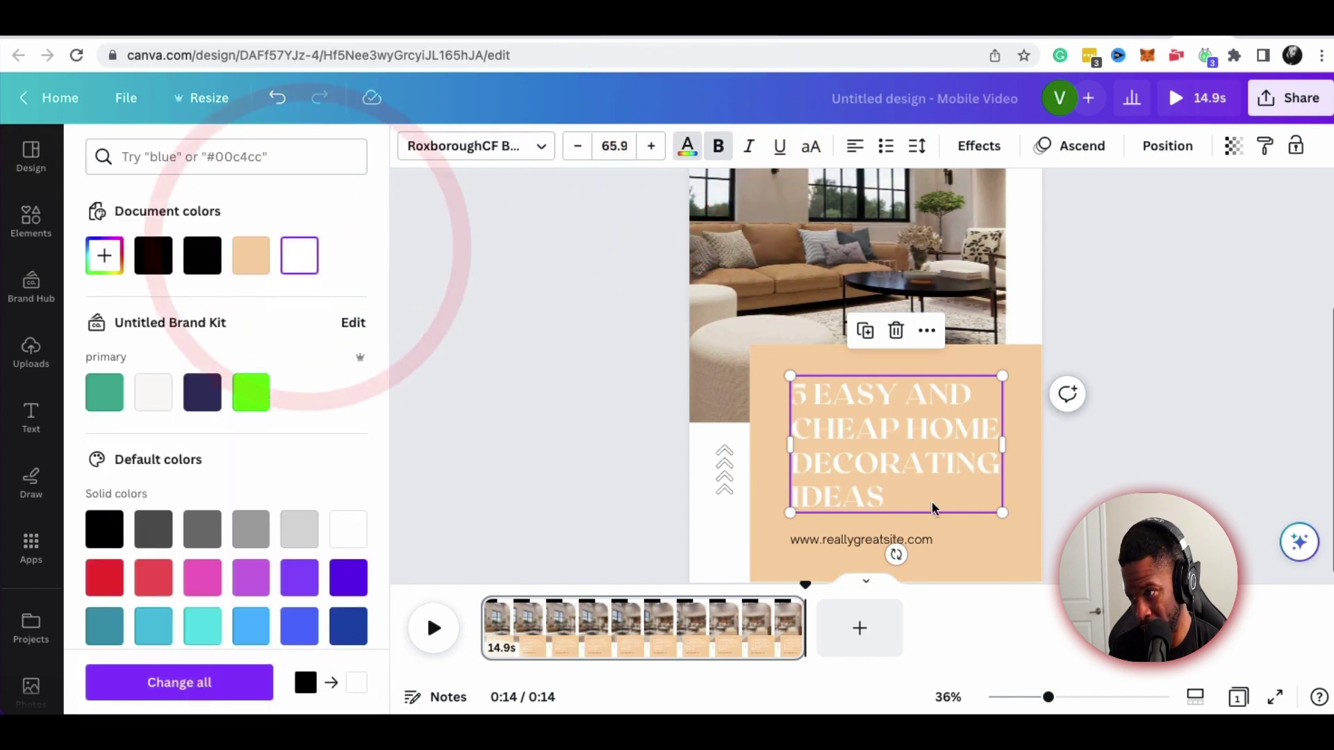
pyautogui.click(1007, 547)
pyautogui.click(912, 540)
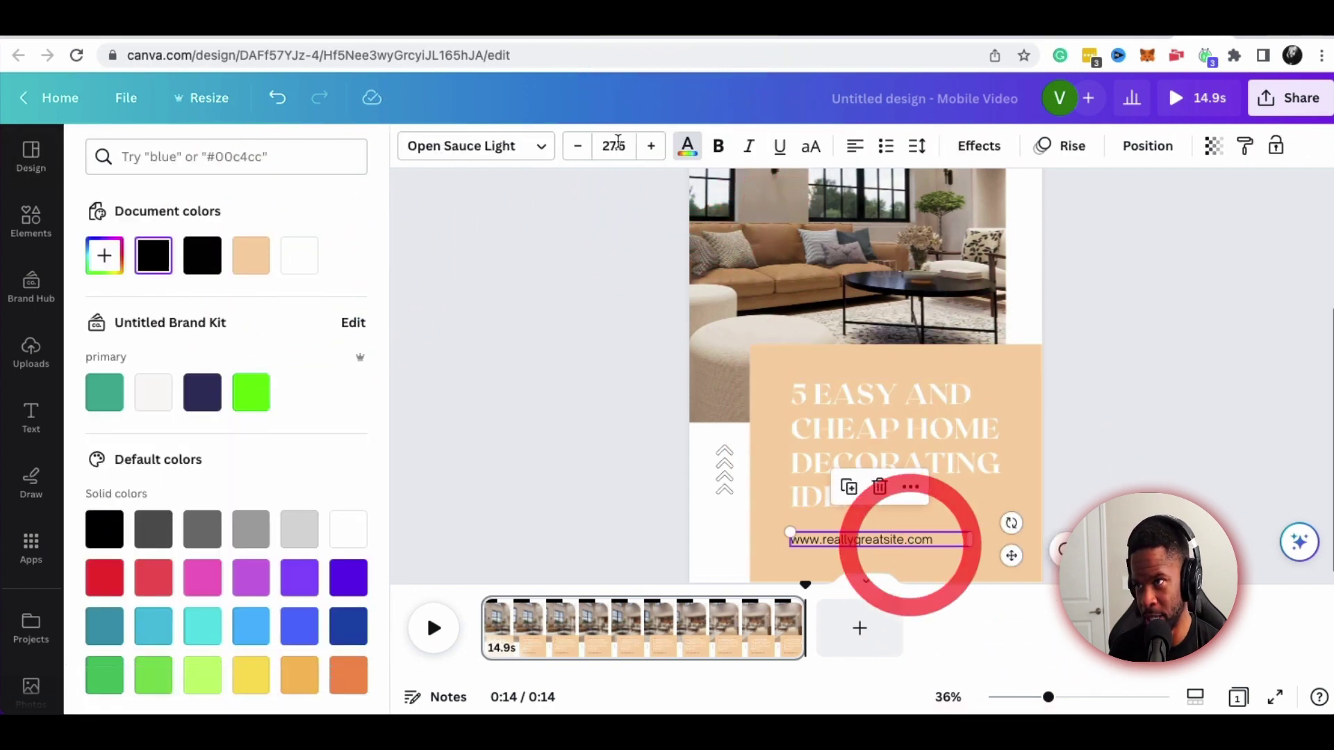
pyautogui.click(303, 254)
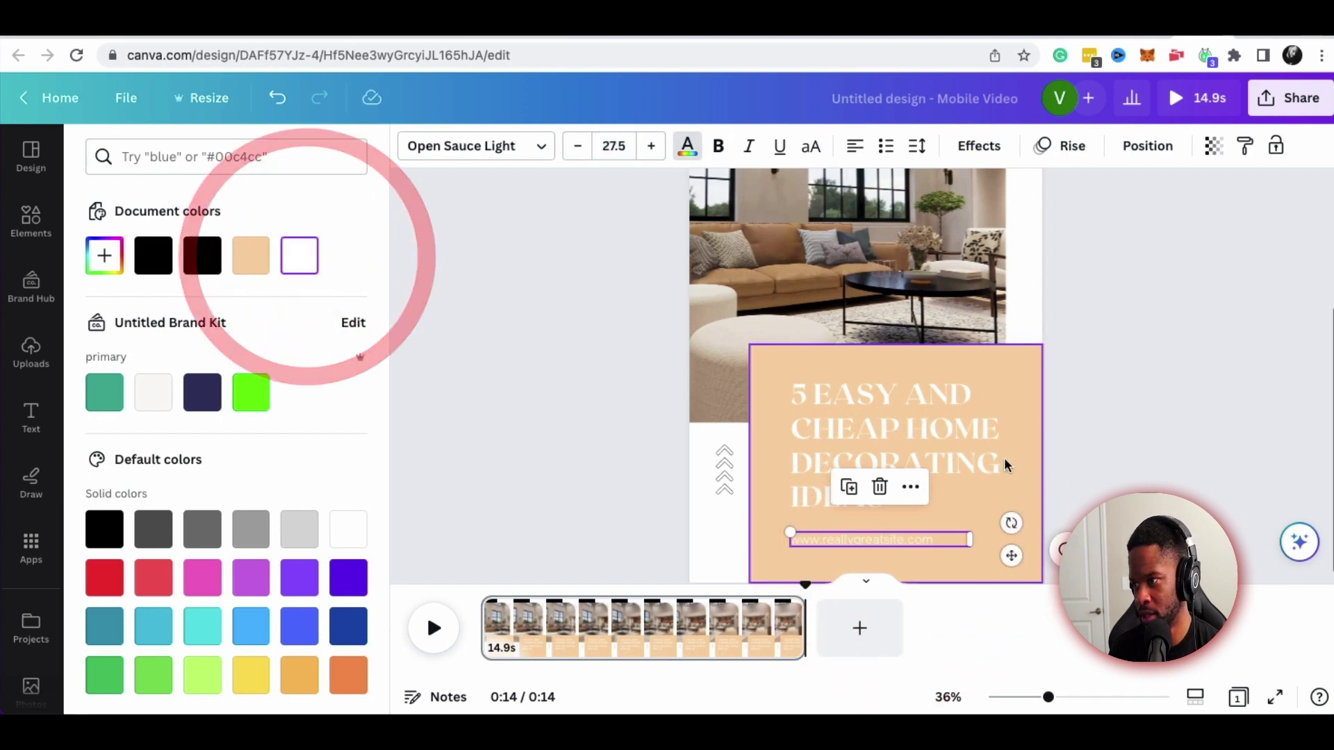
# Fill the peach title rectangle with black, then clear the selection
pyautogui.click(1024, 416)
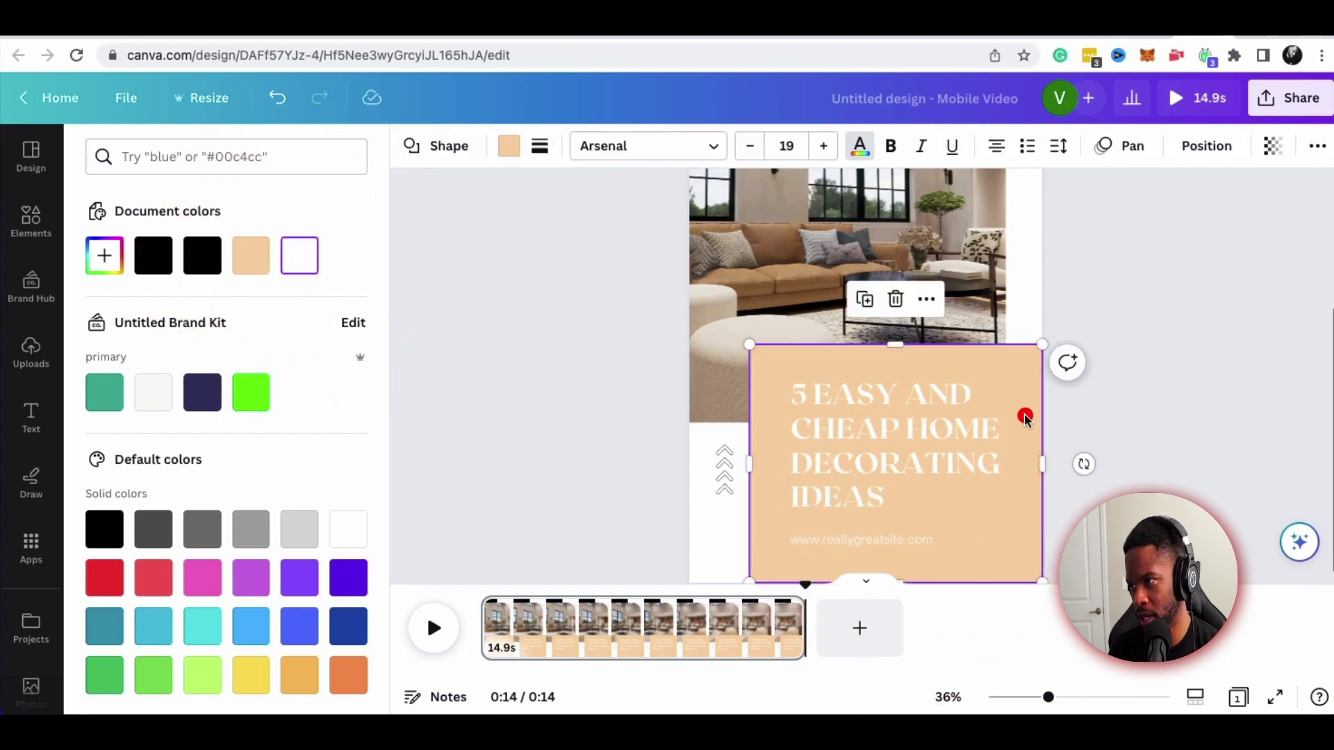
pyautogui.click(165, 257)
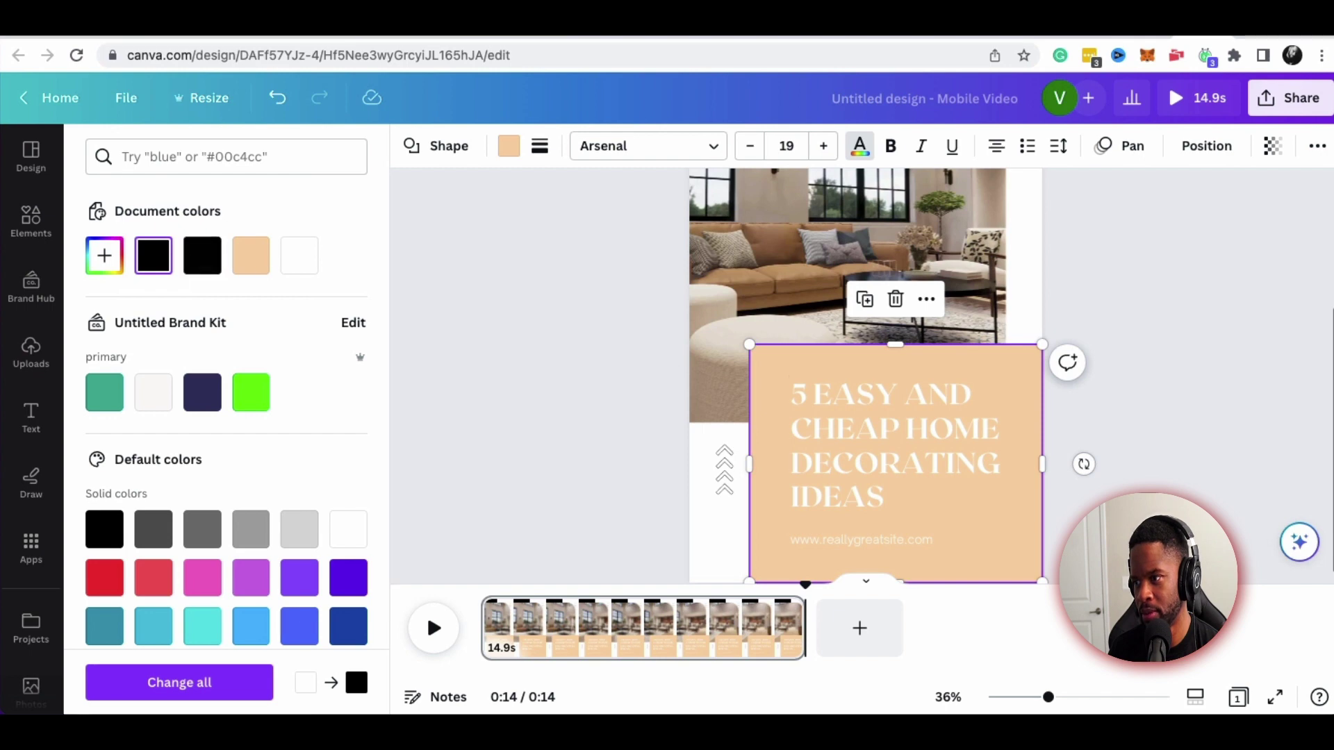
pyautogui.click(1013, 523)
pyautogui.click(202, 255)
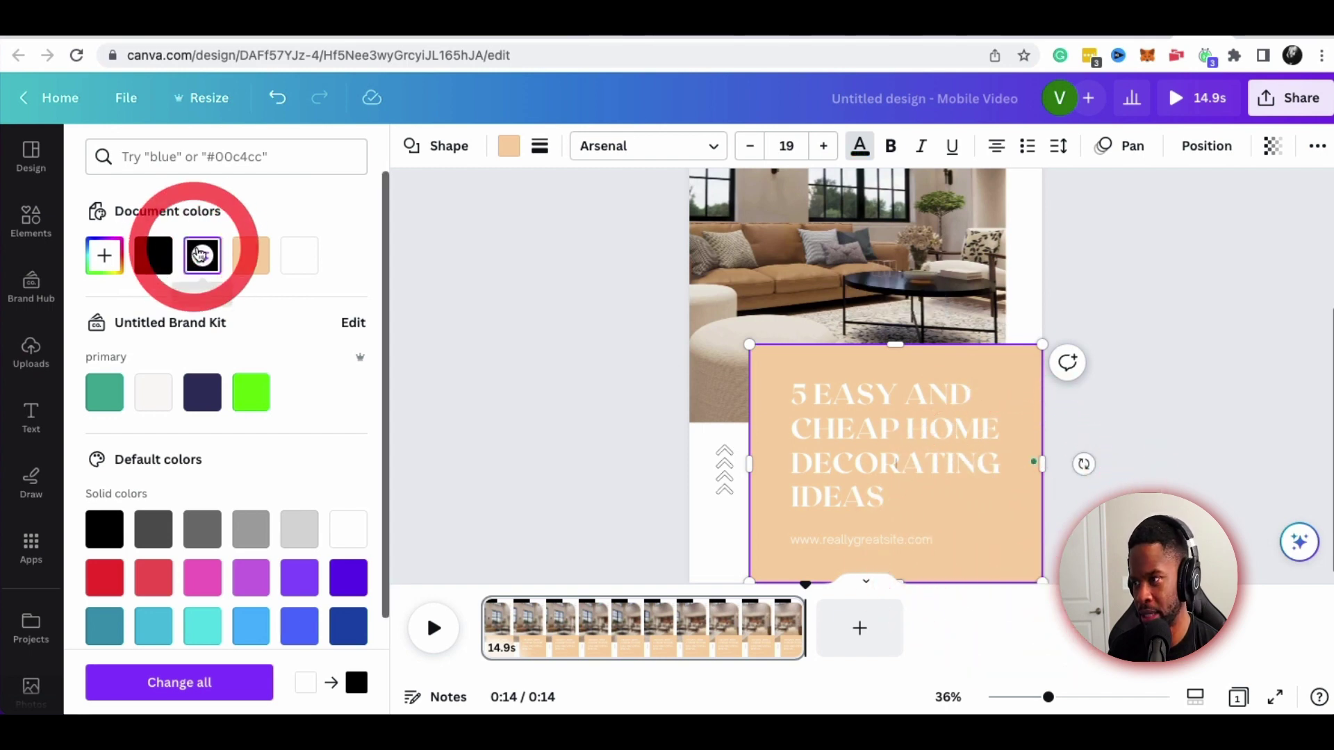
pyautogui.click(1022, 477)
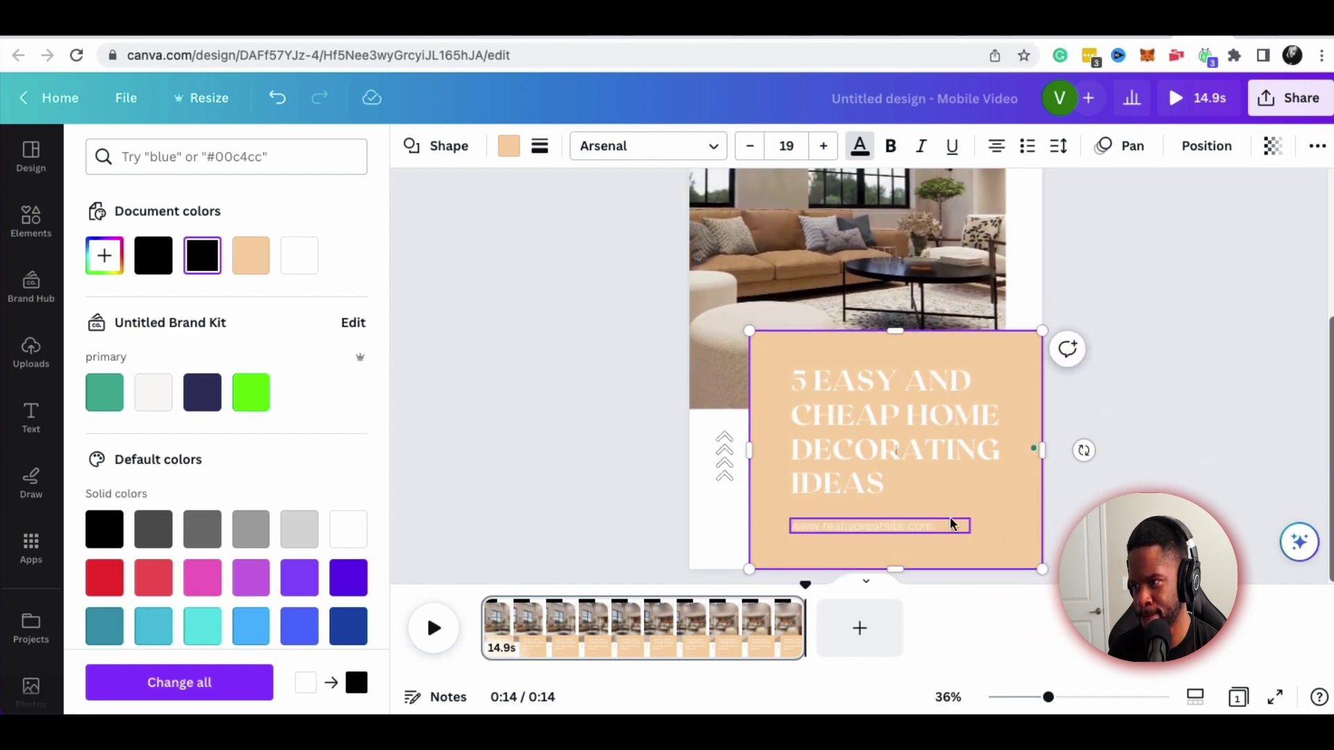
pyautogui.click(507, 150)
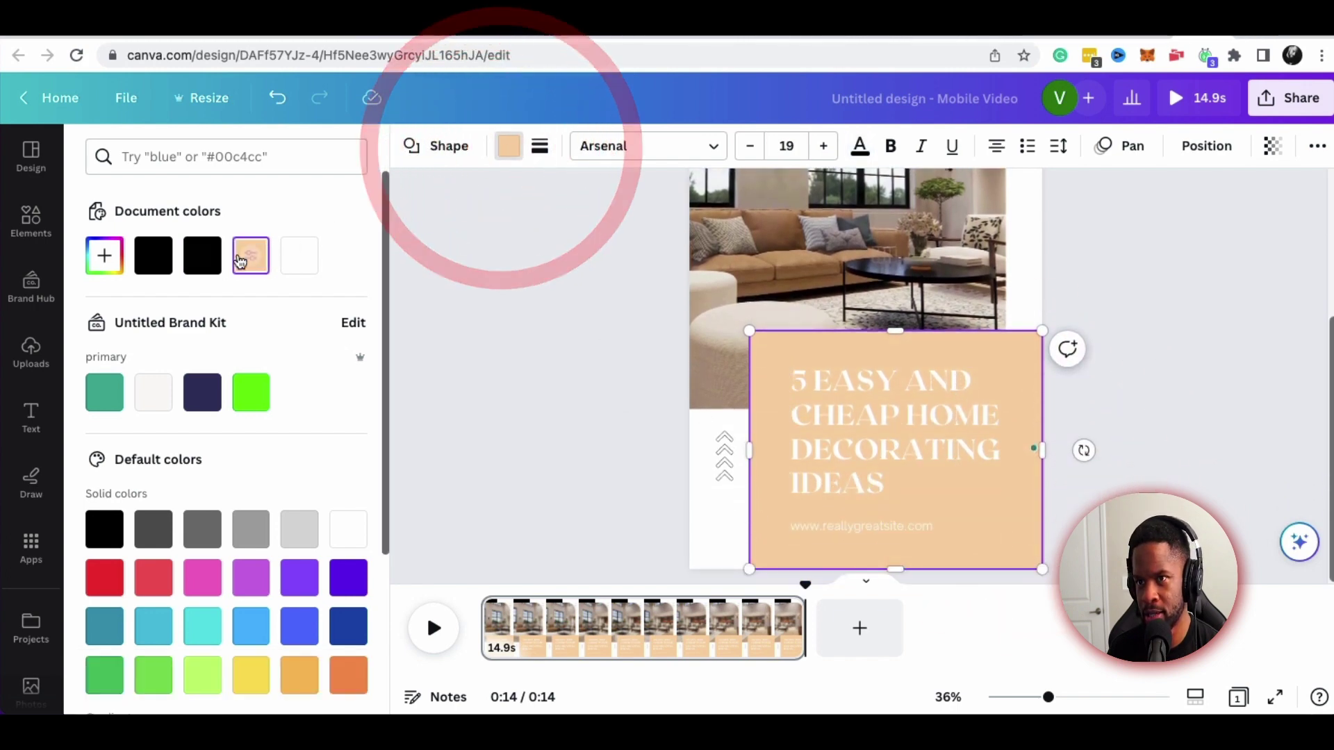
pyautogui.click(200, 257)
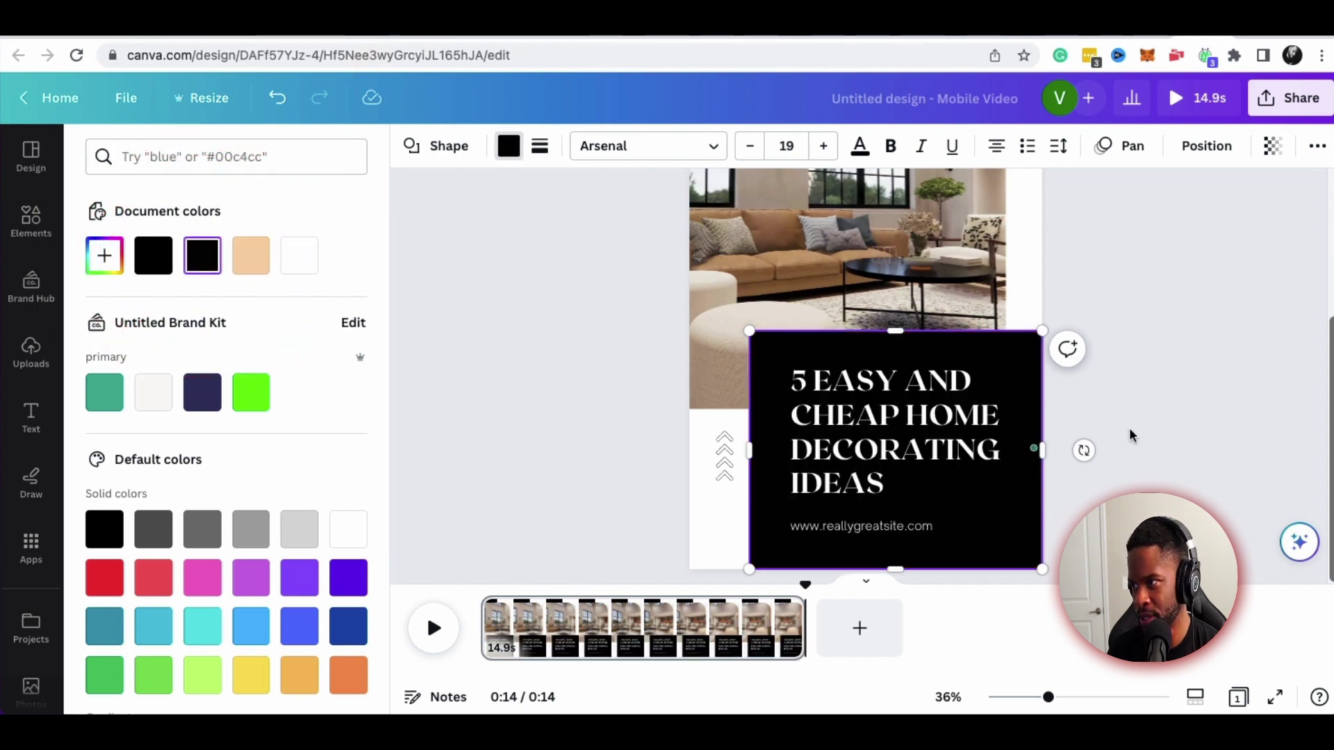
pyautogui.click(1129, 436)
pyautogui.scroll(3, 1156, 449)
pyautogui.click(1158, 448)
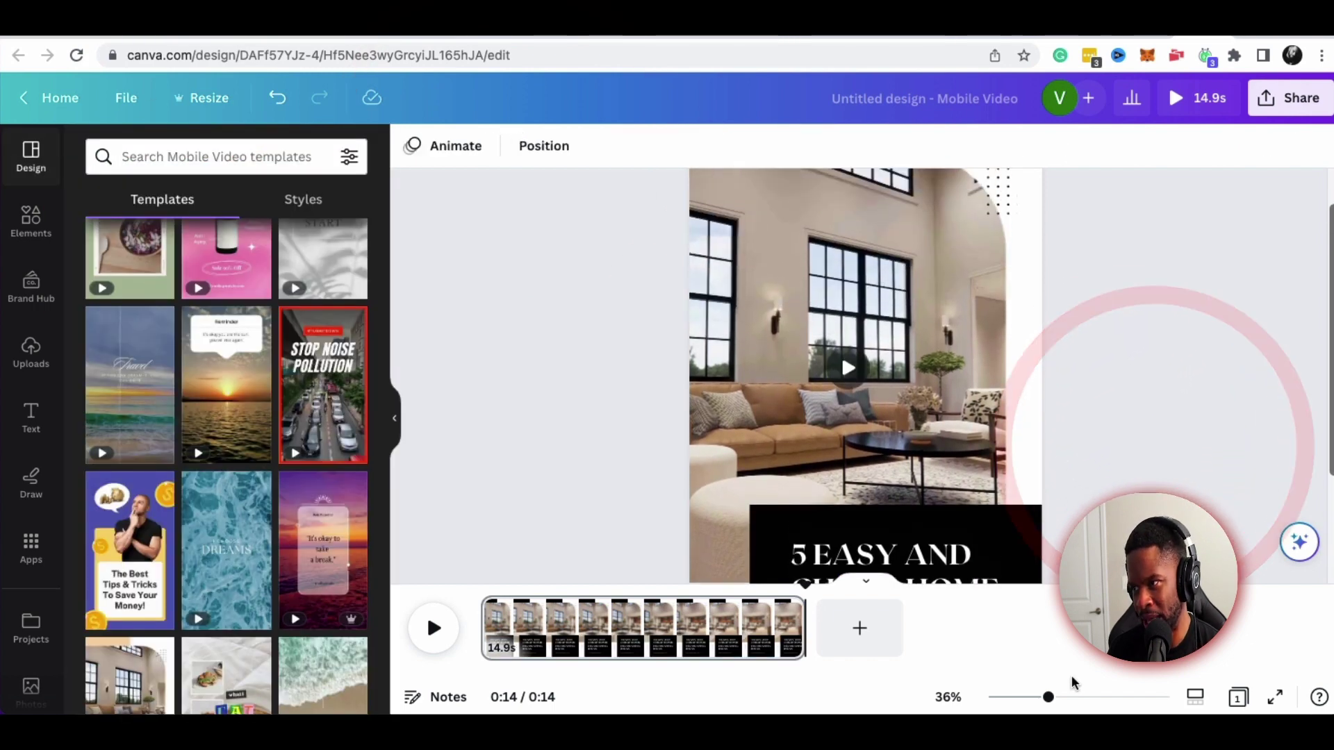
# Shrink the view and scrub the timeline playhead from 0:05 to the 0:10 mark
pyautogui.moveTo(1046, 698)
pyautogui.mouseDown()
pyautogui.moveTo(1019, 699)
pyautogui.moveTo(1047, 698)
pyautogui.mouseUp()
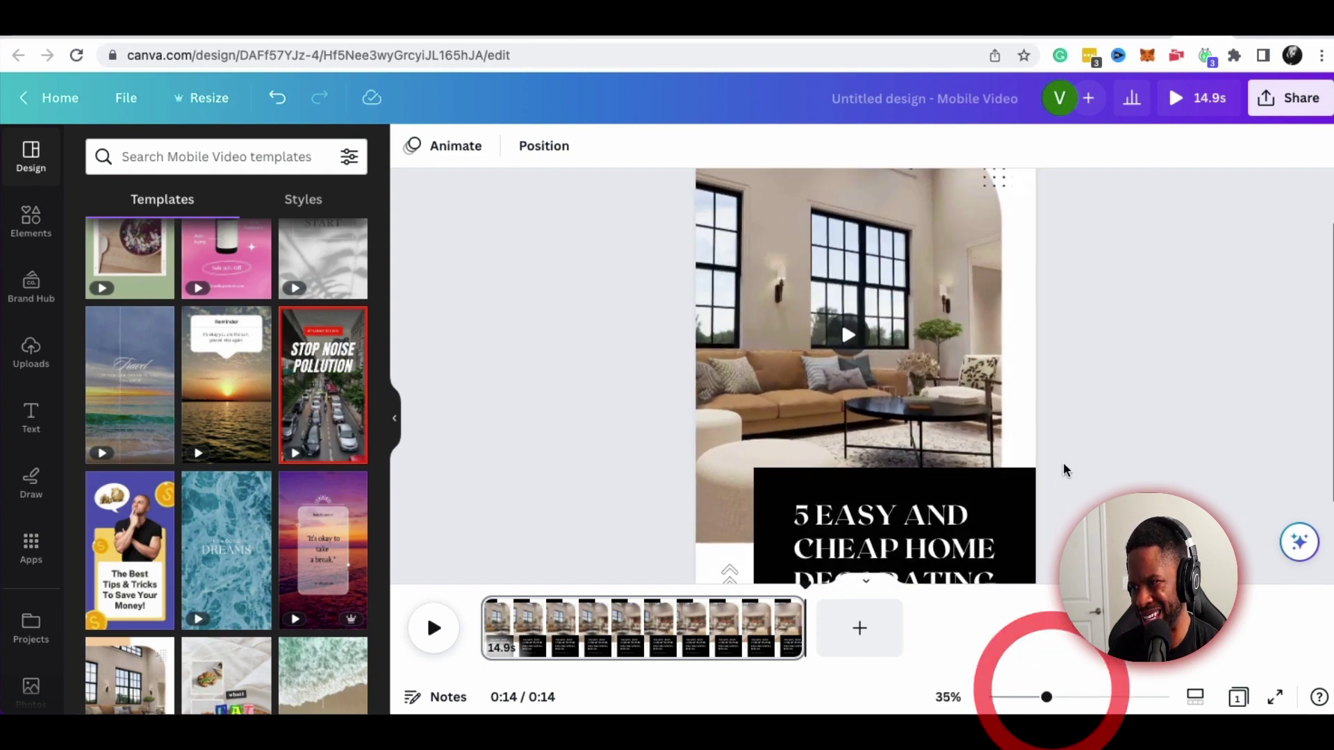
pyautogui.scroll(-2, 1062, 466)
pyautogui.scroll(3, 1022, 460)
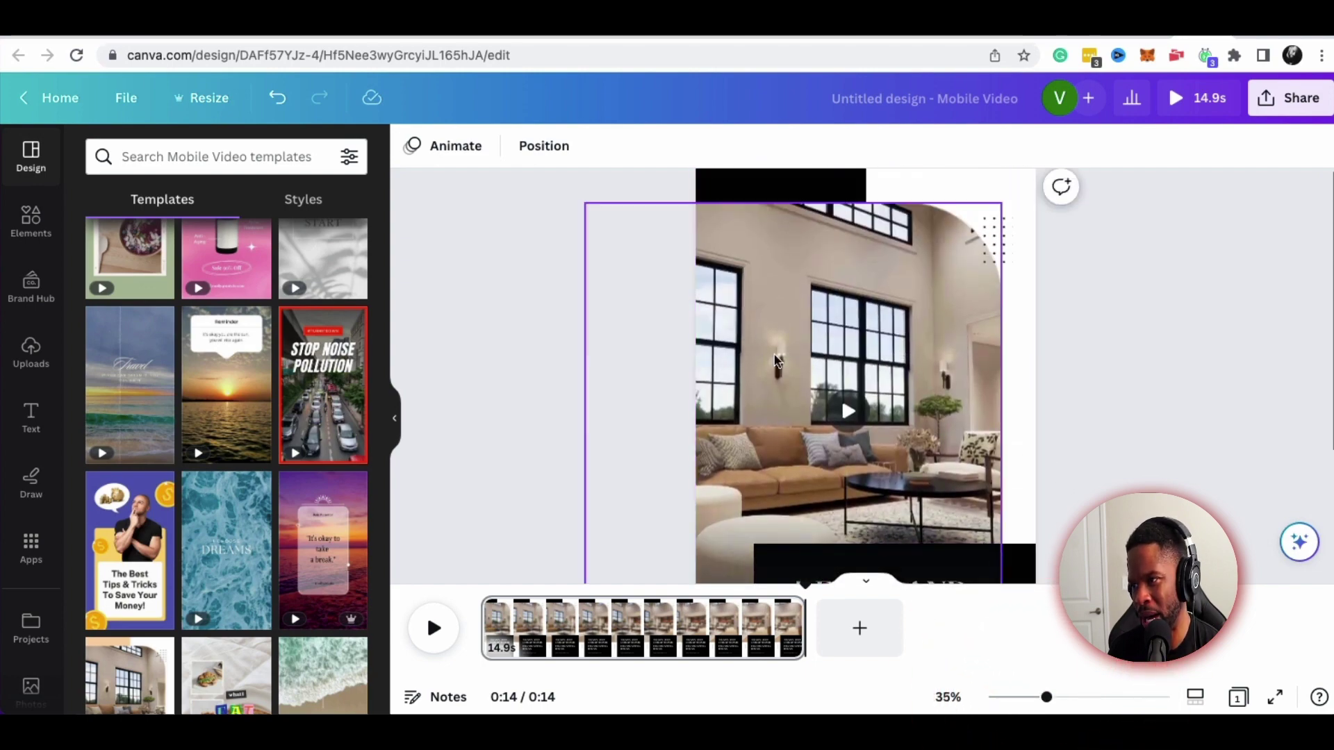
pyautogui.scroll(-3, 927, 385)
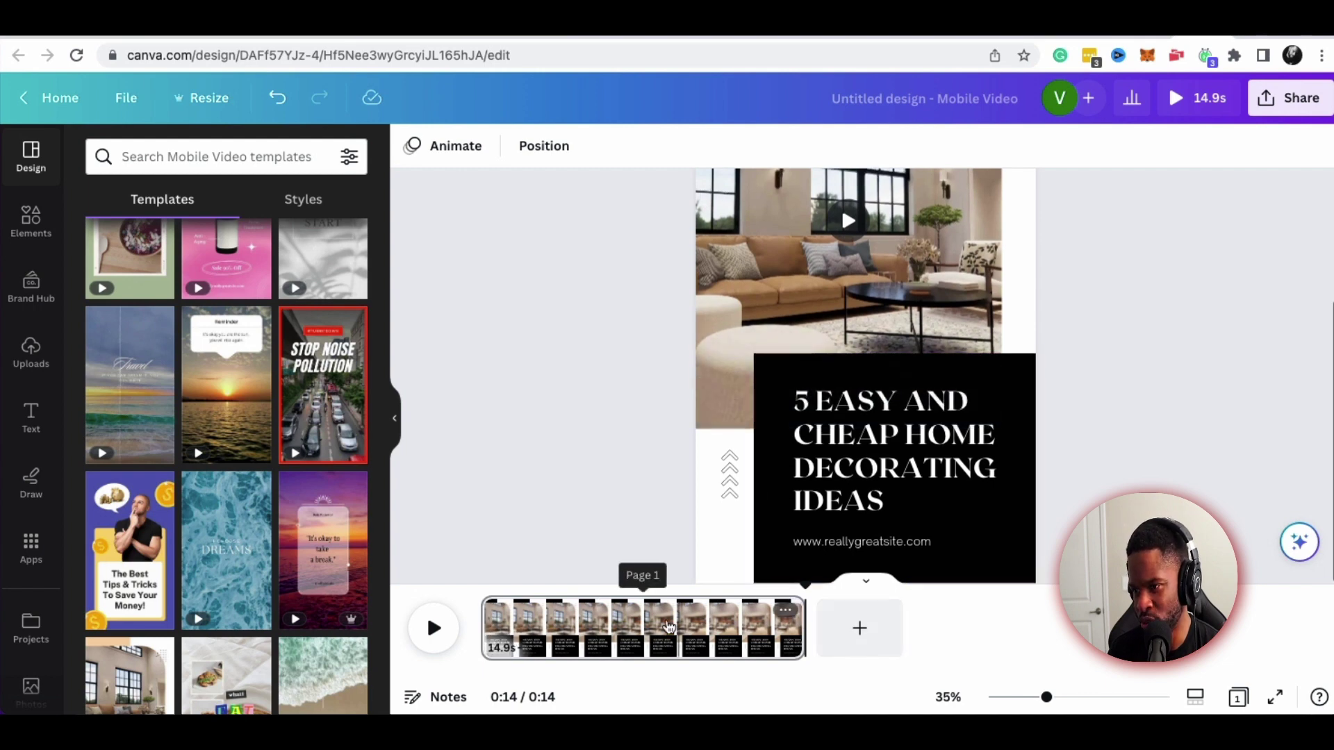
pyautogui.moveTo(510, 624)
pyautogui.mouseDown()
pyautogui.moveTo(580, 627)
pyautogui.moveTo(522, 620)
pyautogui.mouseUp()
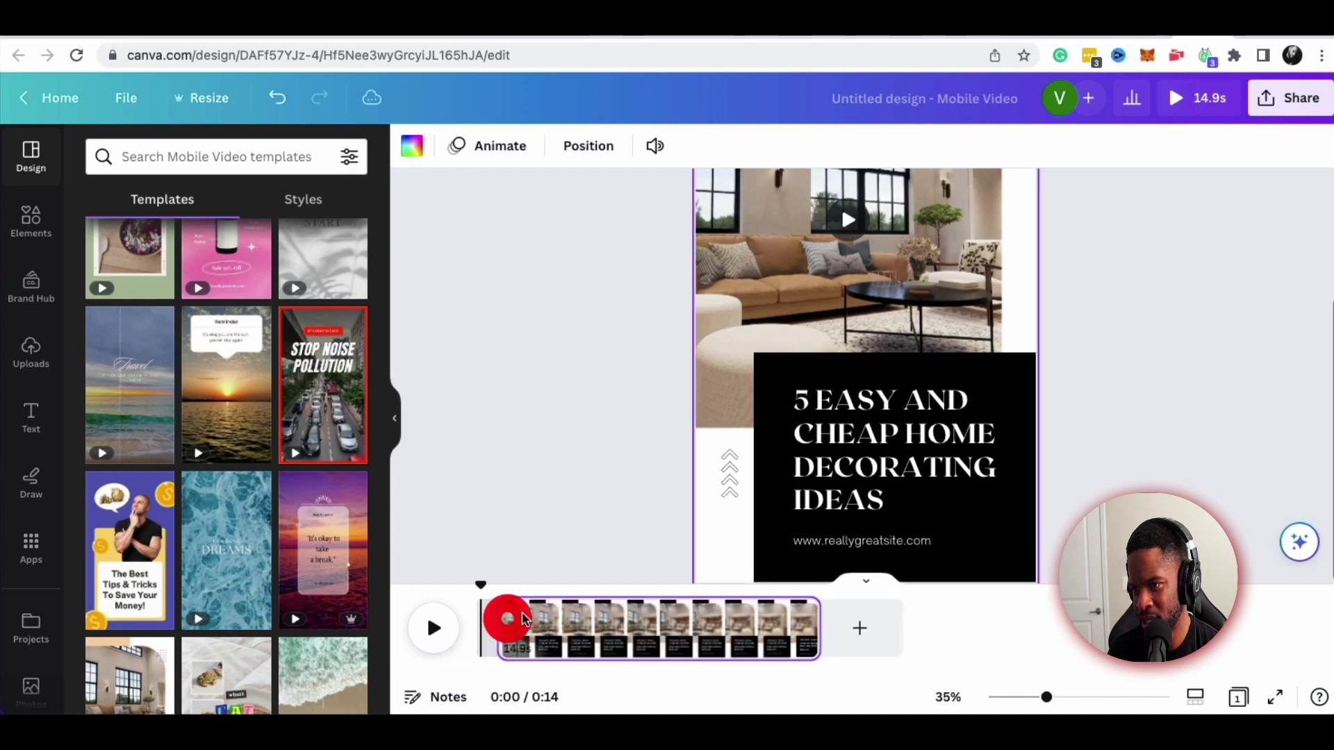
pyautogui.click(612, 620)
pyautogui.moveTo(604, 588); pyautogui.dragTo(699, 594)
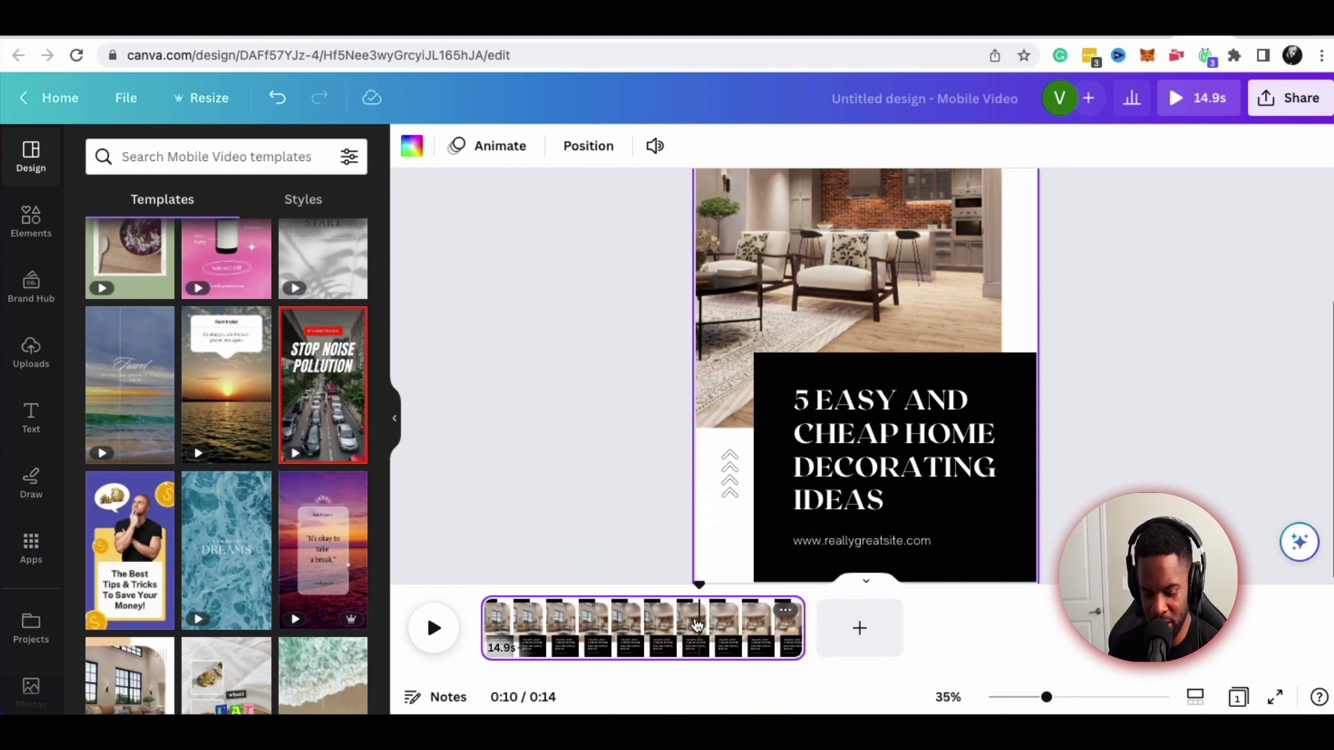
# Split the page at 0:10, delete the trailing 4.8-second clip, and replay the video
pyautogui.rightClick(696, 624)
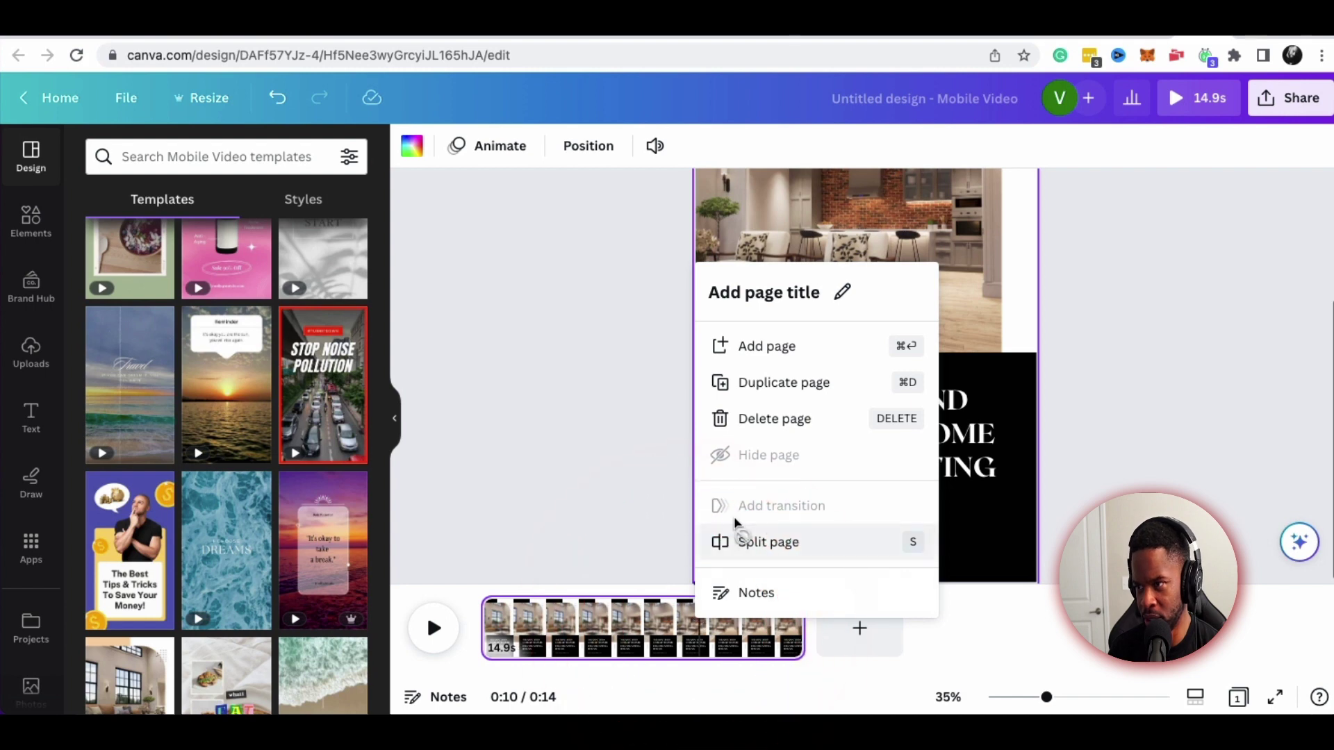
pyautogui.click(743, 543)
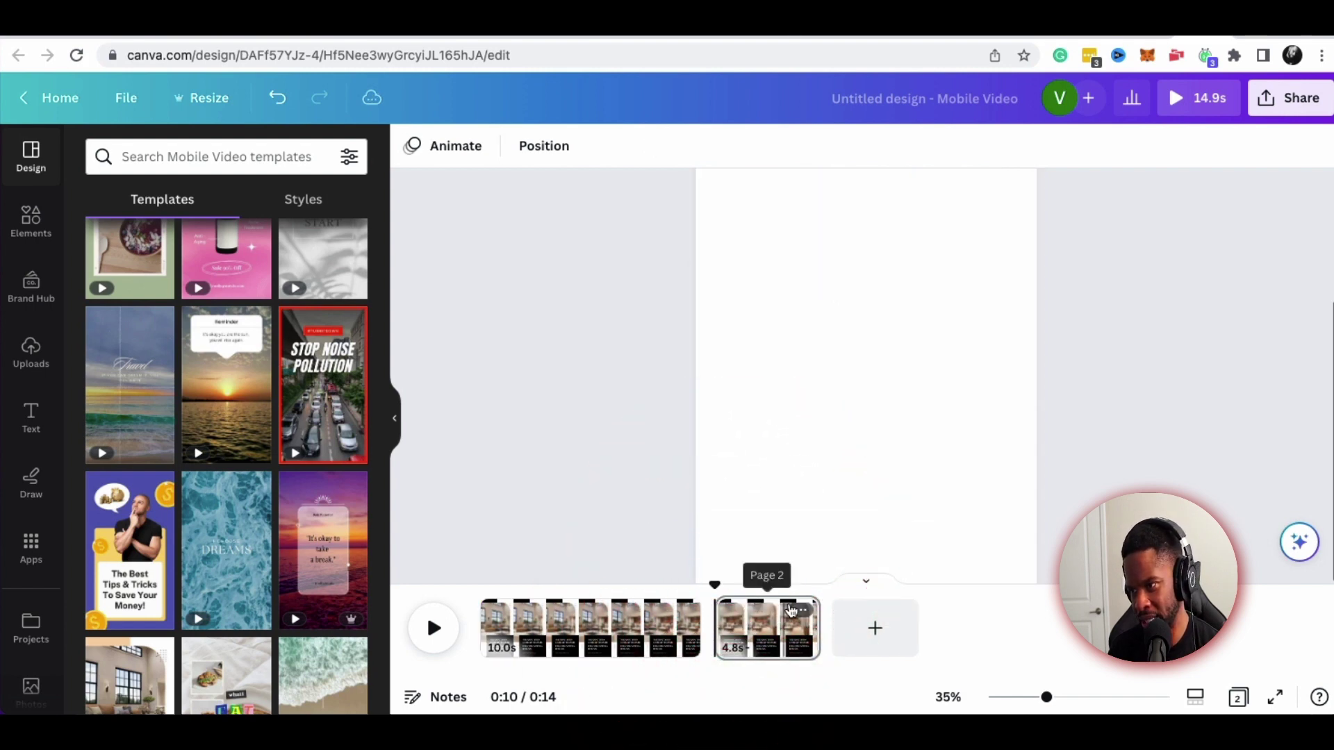
pyautogui.rightClick(754, 602)
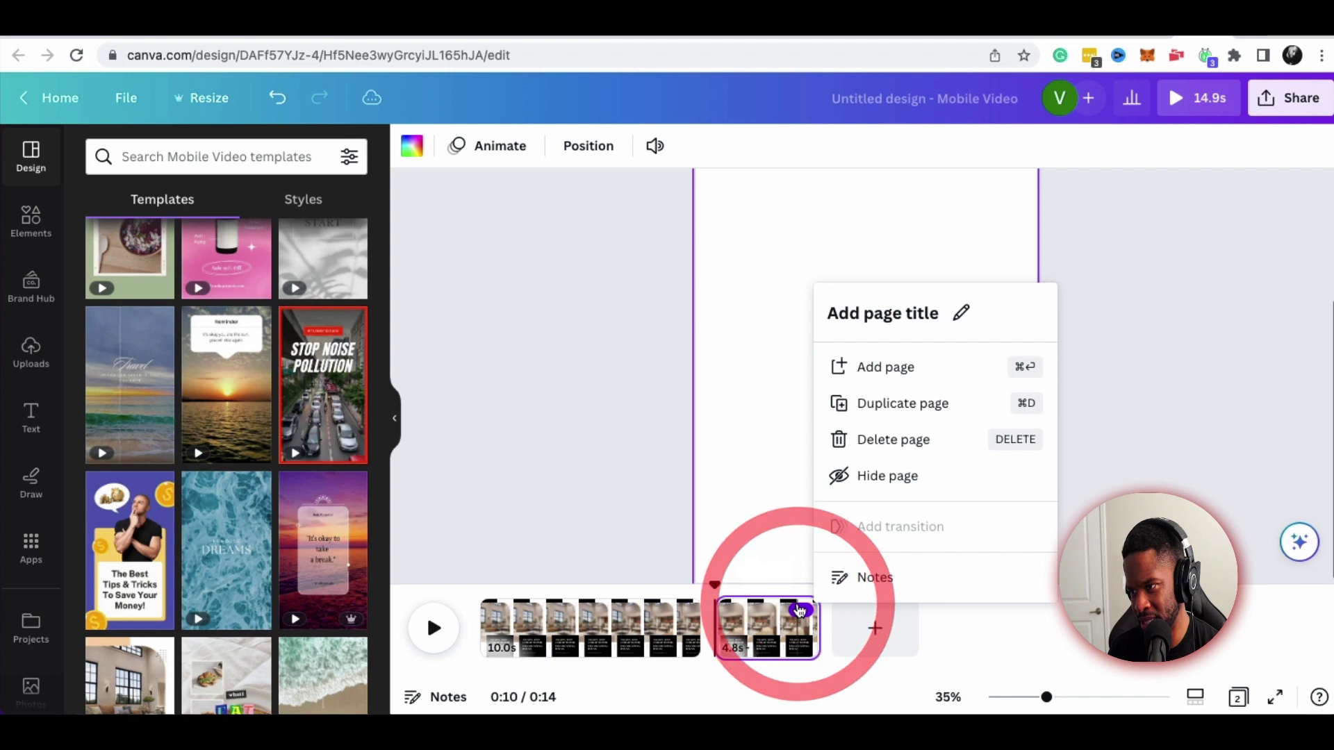
pyautogui.click(880, 442)
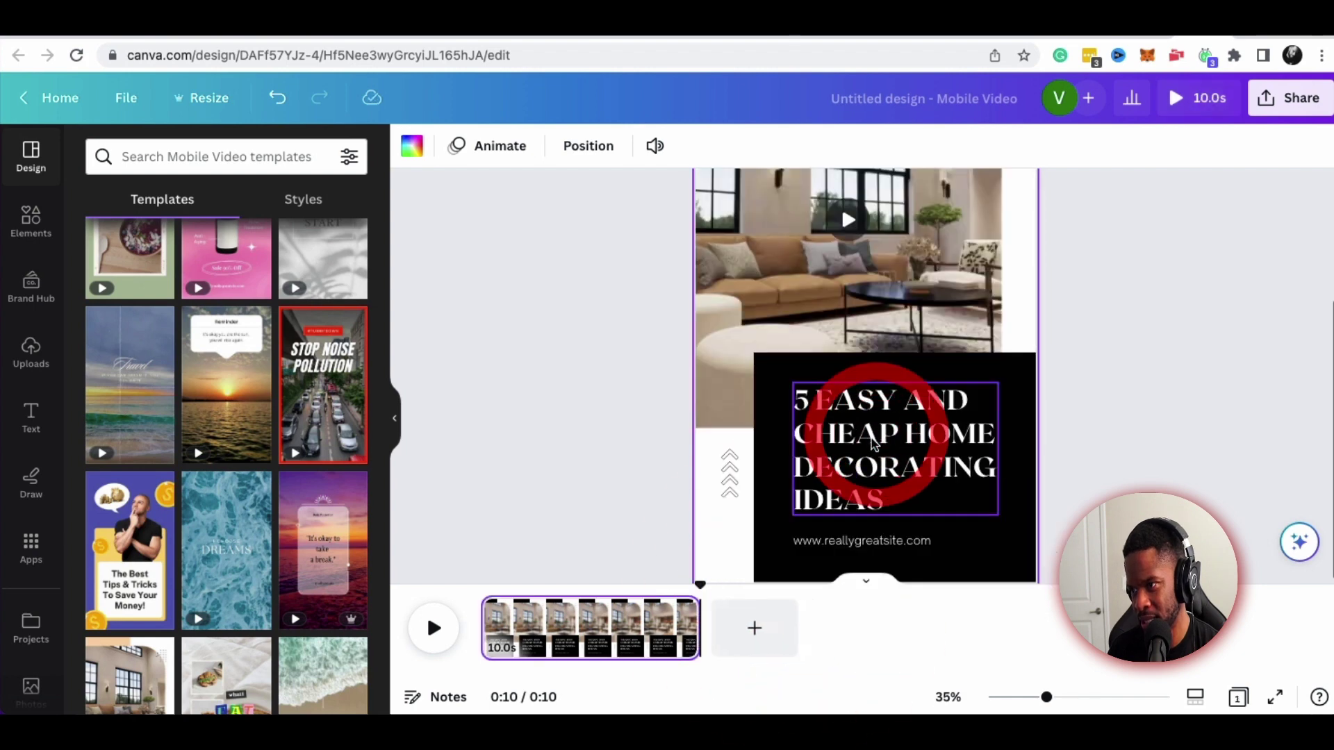
pyautogui.click(437, 622)
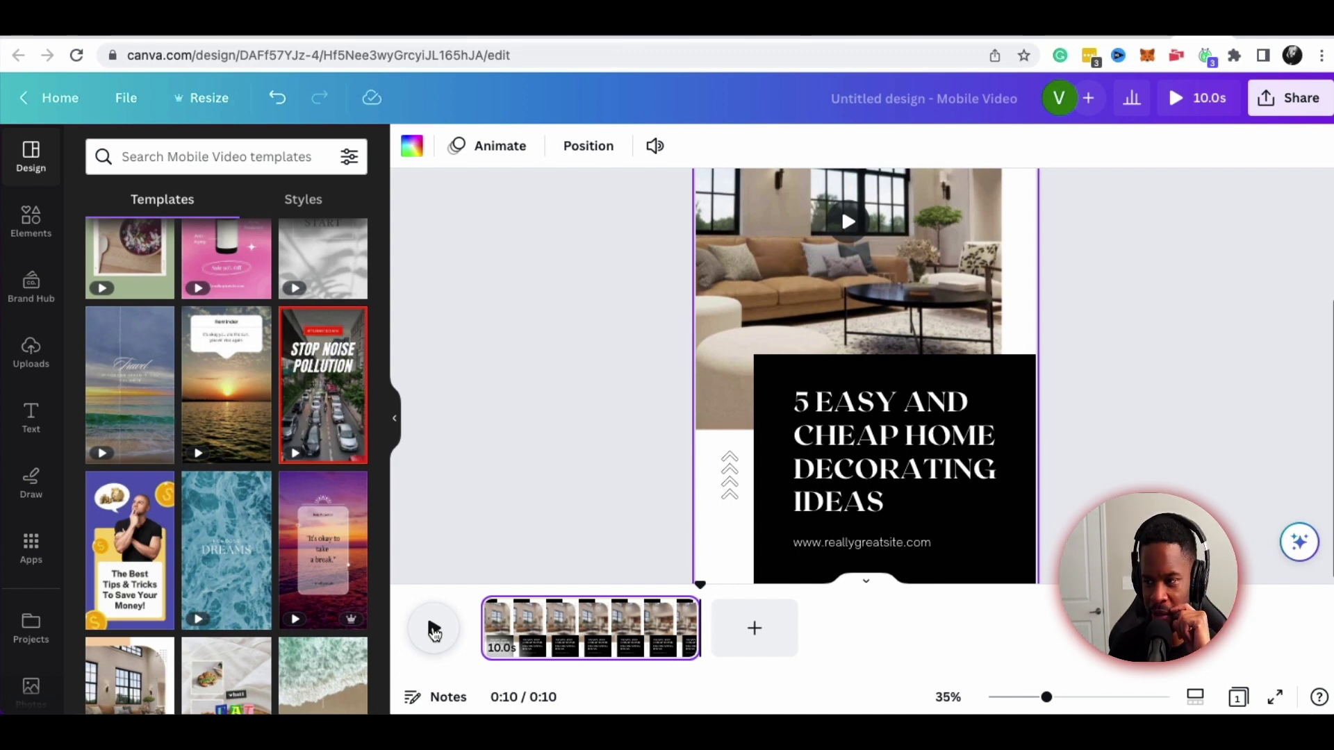
pyautogui.click(433, 630)
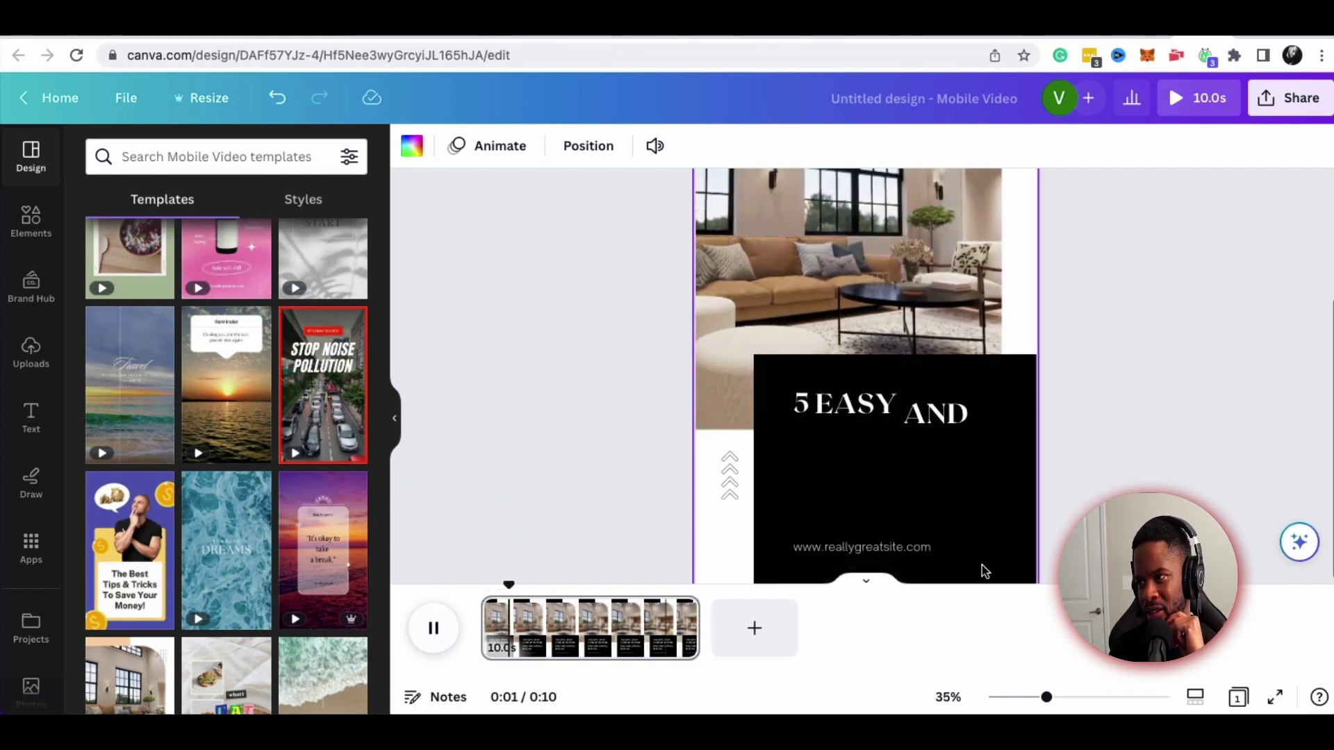
pyautogui.moveTo(1046, 698); pyautogui.dragTo(1035, 698)
pyautogui.click(434, 626)
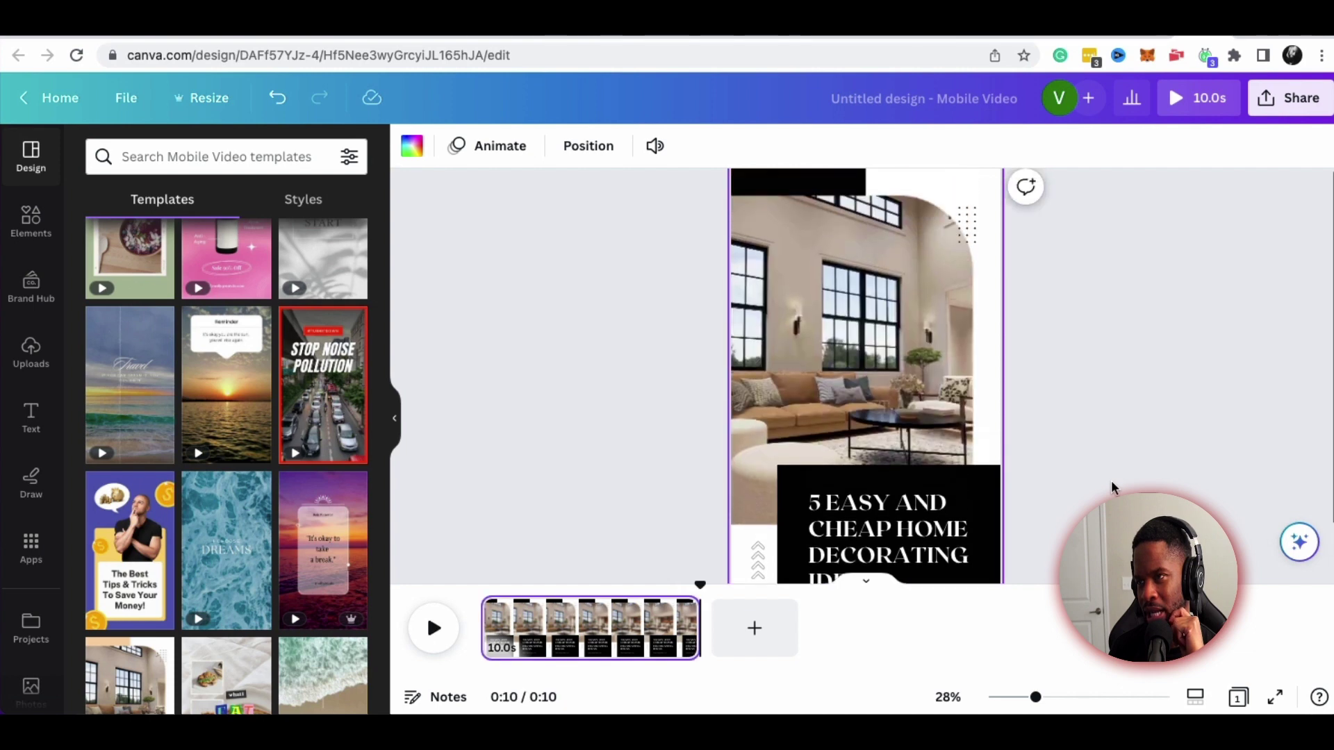
pyautogui.scroll(-2, 998, 455)
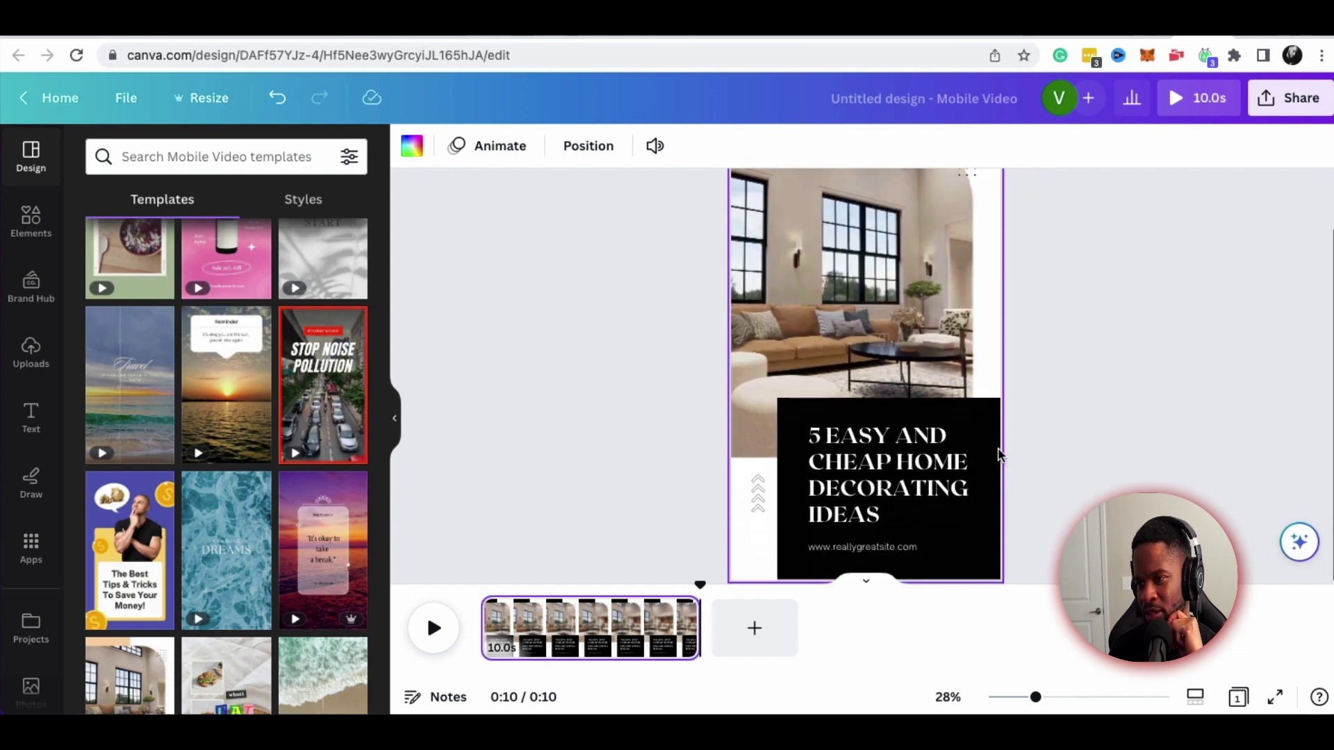
pyautogui.scroll(2, 994, 457)
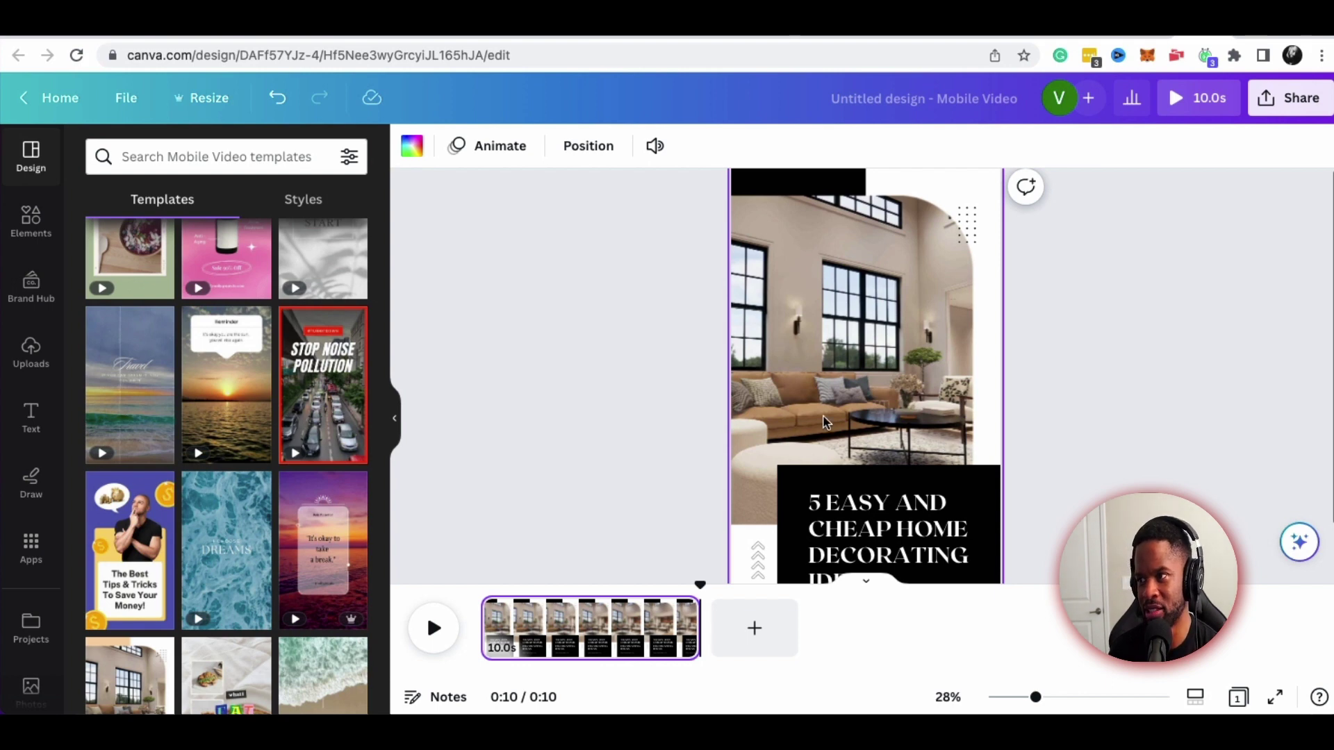
pyautogui.scroll(-2, 825, 421)
pyautogui.scroll(2, 826, 422)
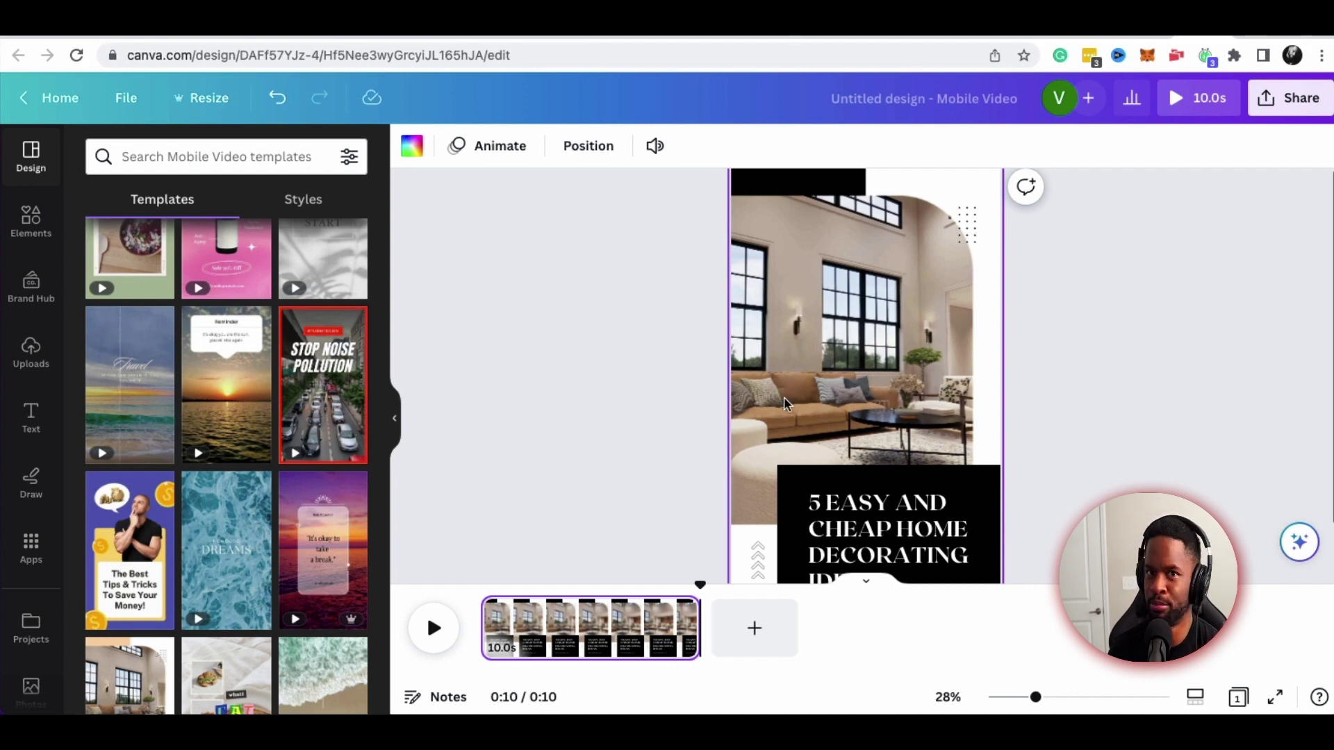
pyautogui.scroll(-2, 761, 410)
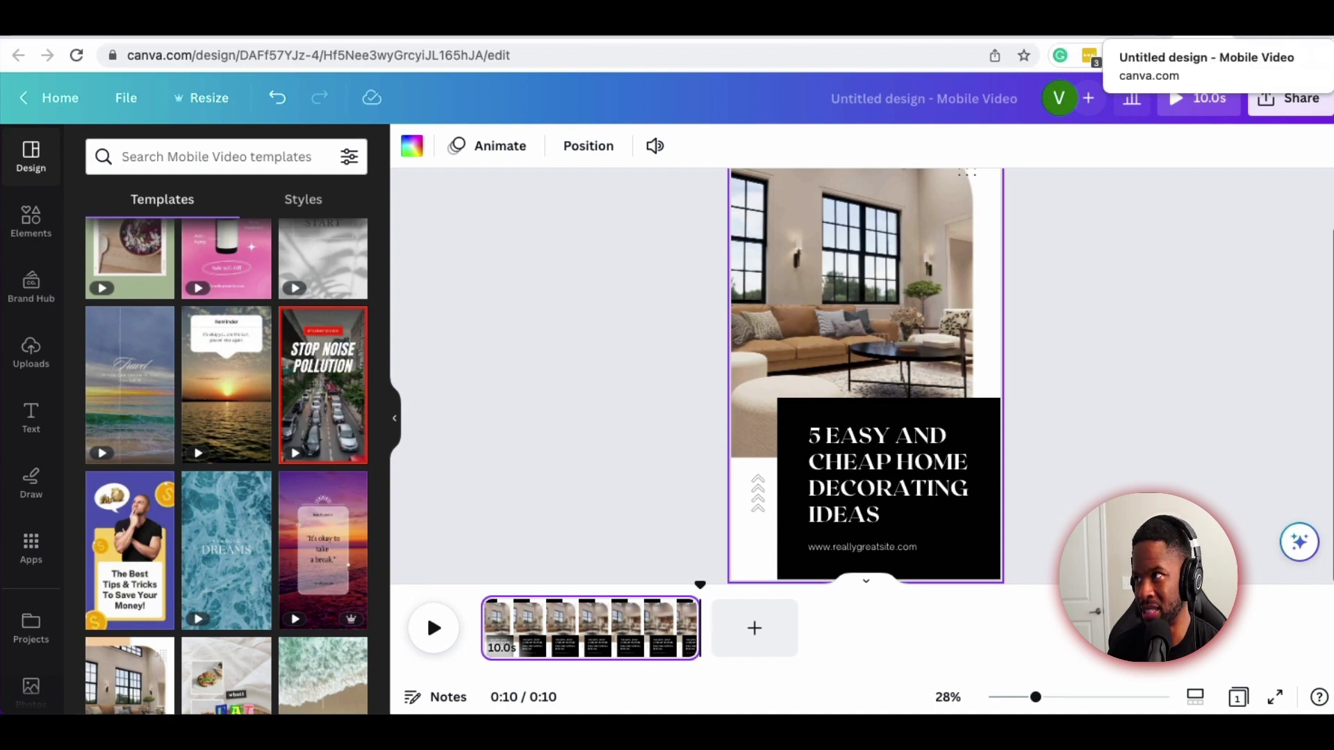
# Open the Simple Elegant business card from Projects on the home page
pyautogui.hotkey('alt', 'Left')
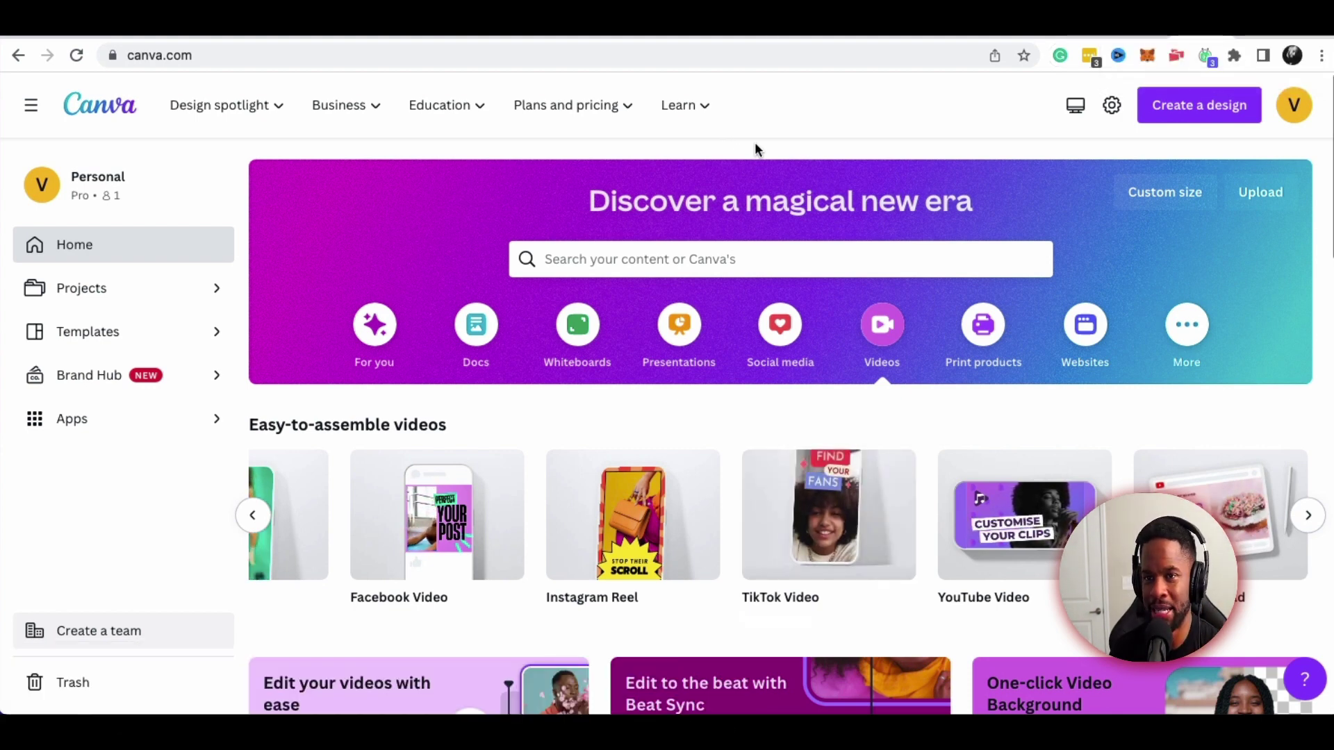
pyautogui.click(187, 289)
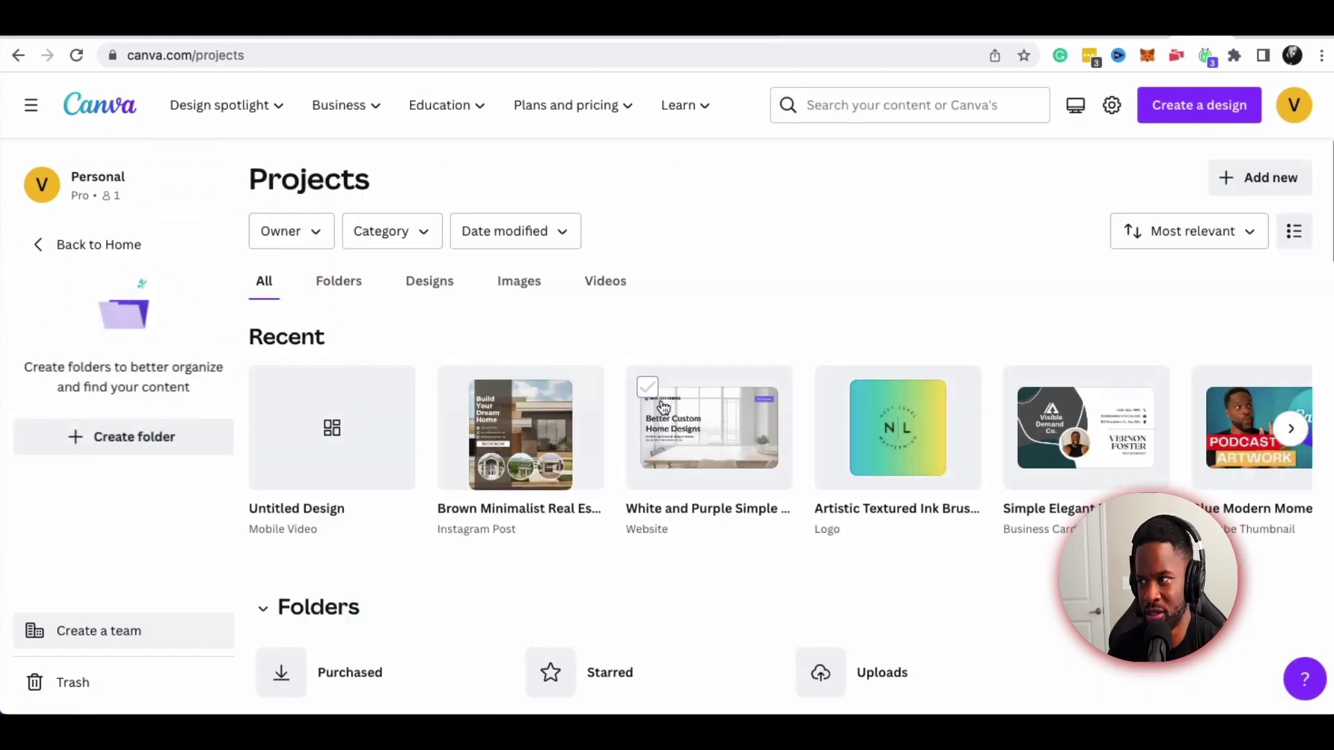
pyautogui.click(1065, 424)
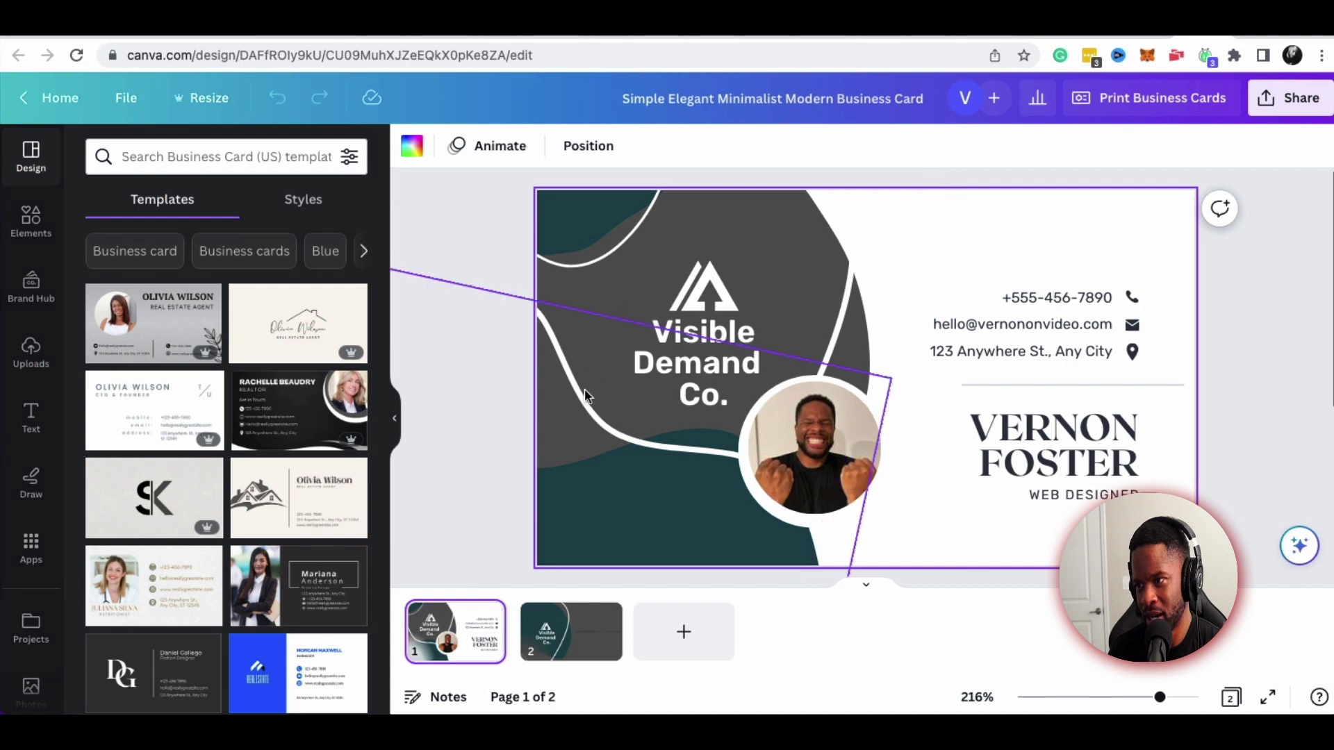
# Inspect the card's photo and text elements, then collapse the side panel and show page 2
pyautogui.click(831, 426)
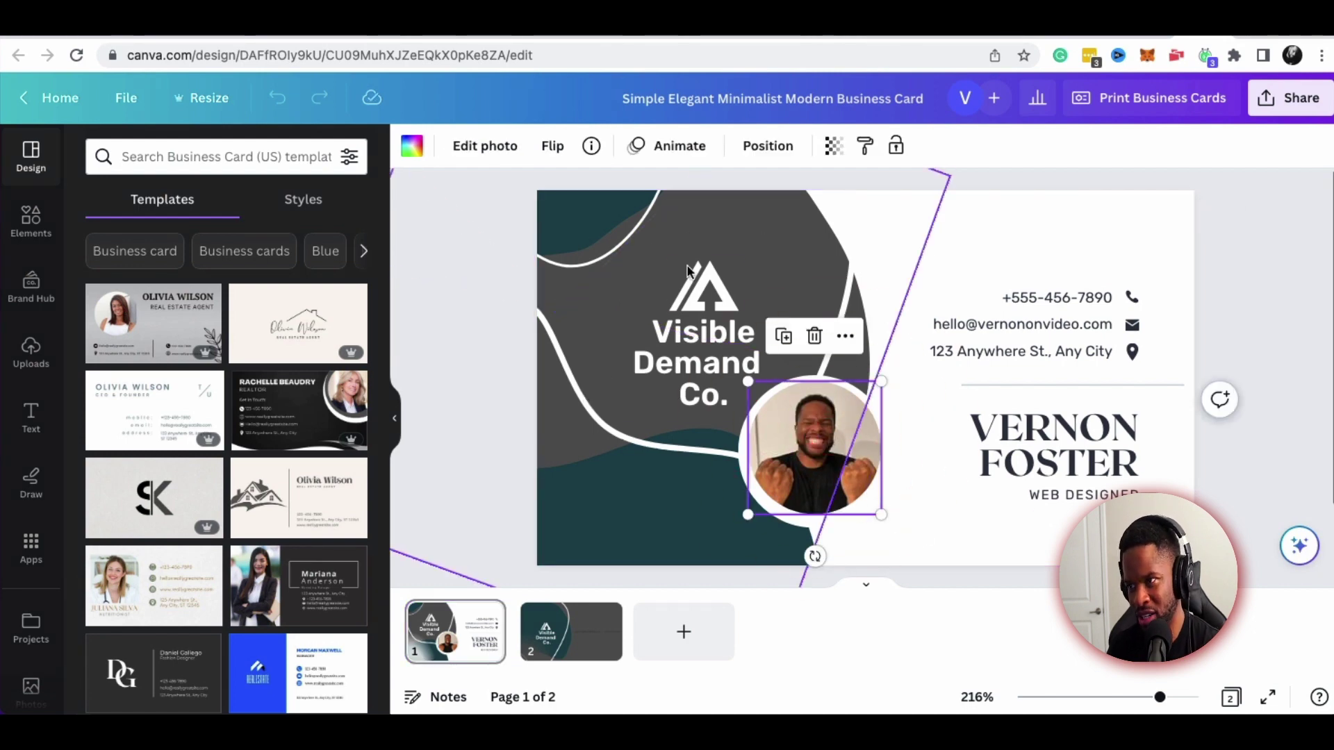
pyautogui.click(694, 346)
pyautogui.doubleClick(698, 342)
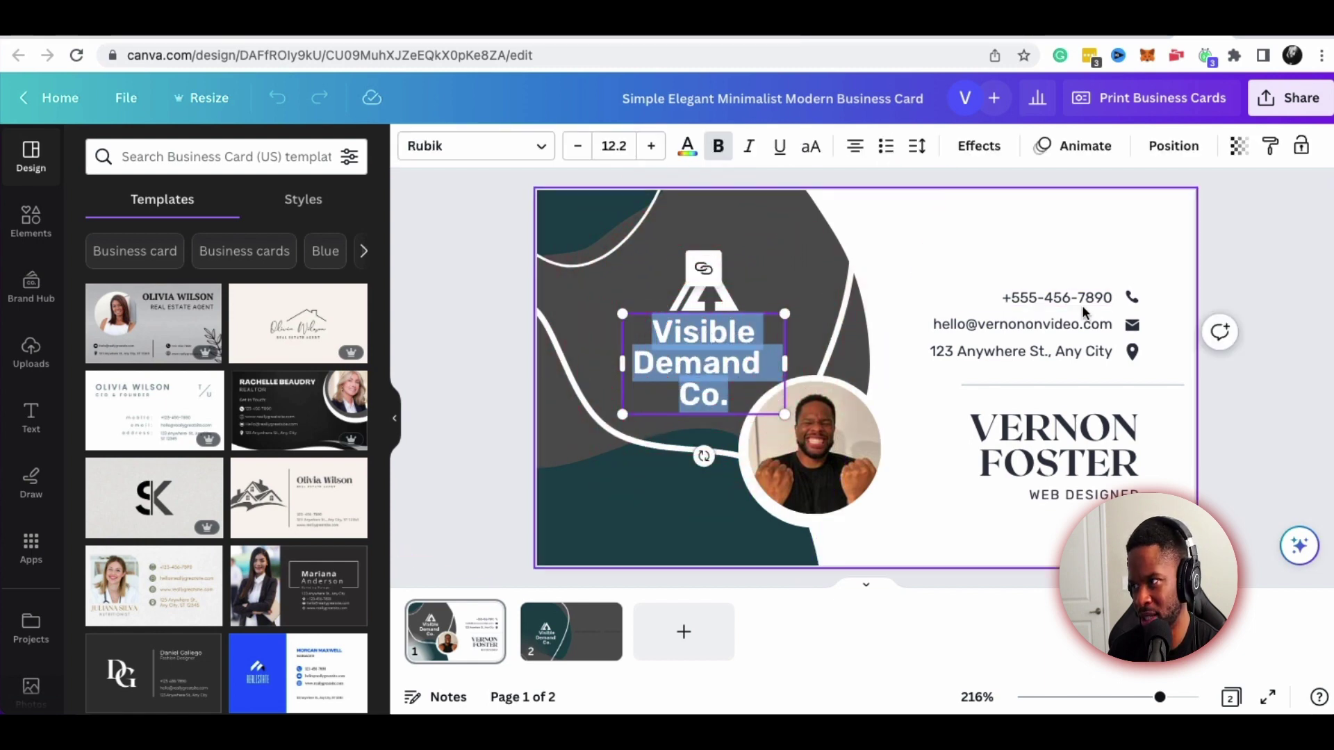
pyautogui.click(1061, 301)
pyautogui.click(956, 349)
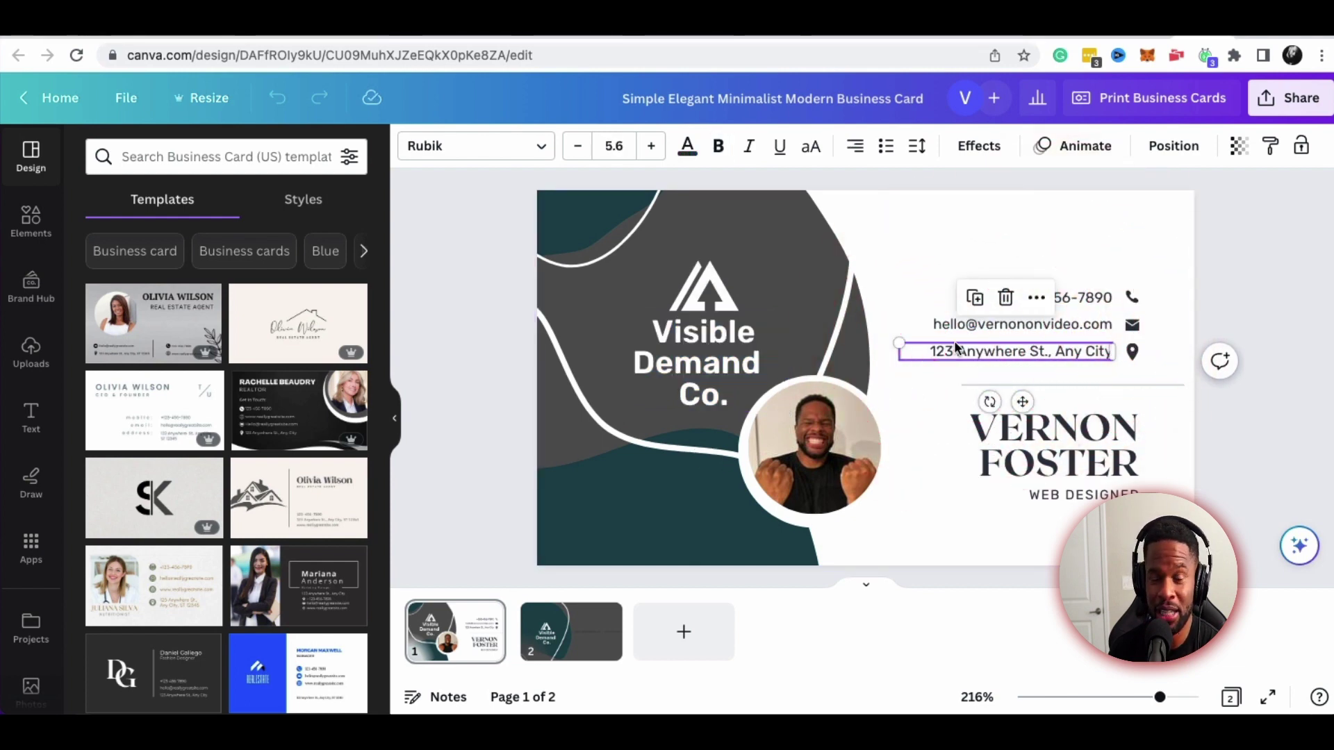
pyautogui.click(1114, 443)
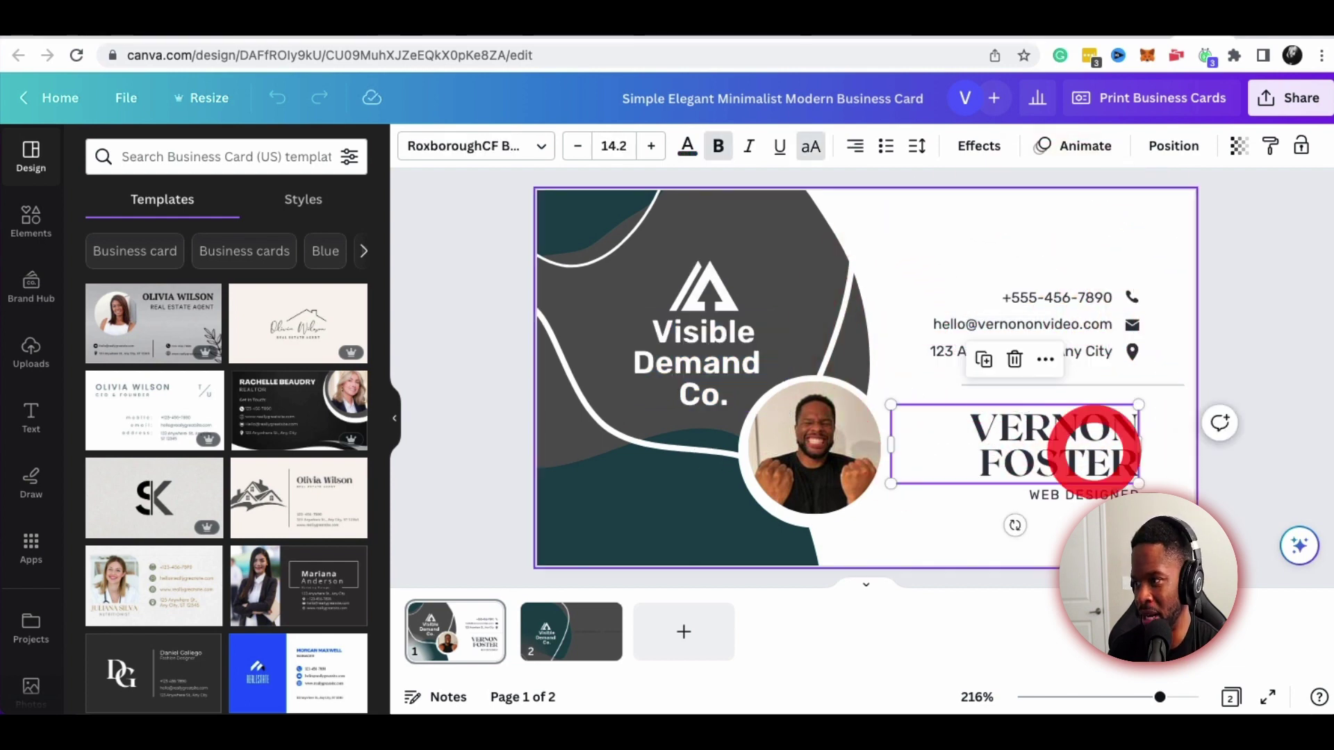
pyautogui.click(1101, 496)
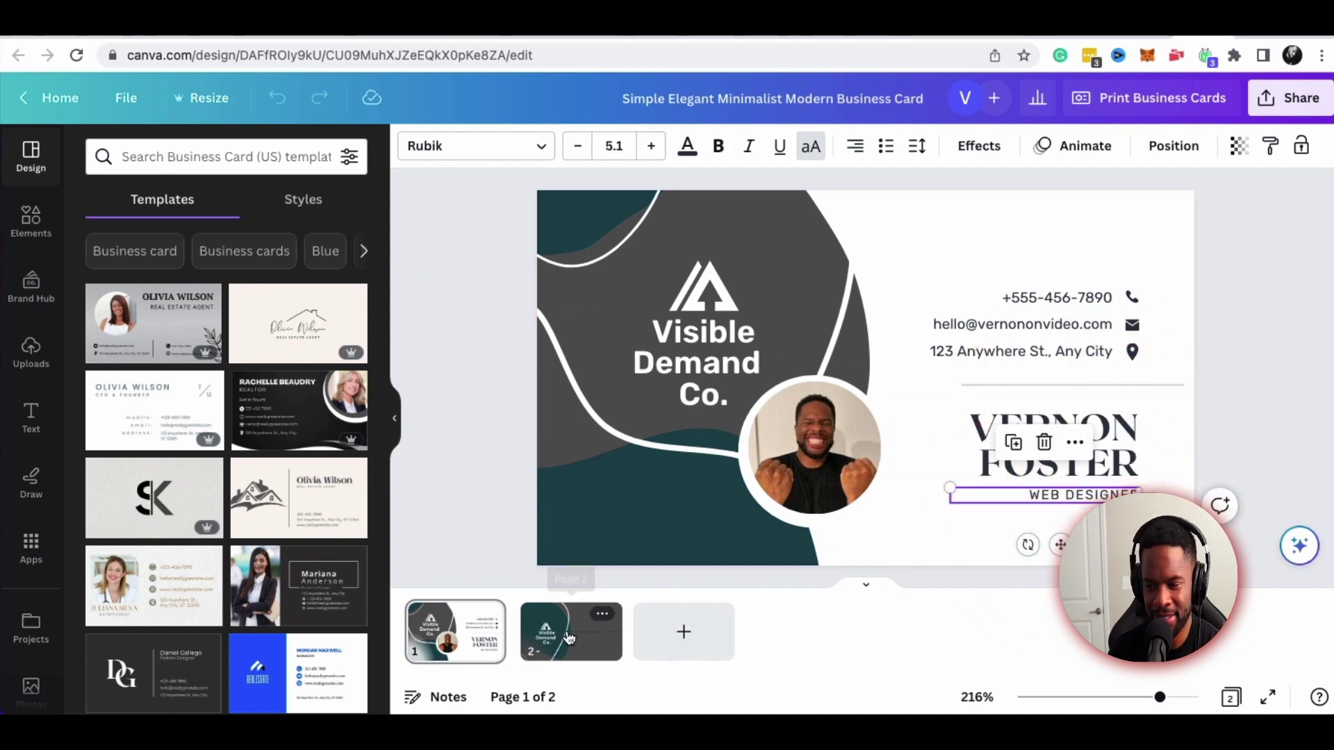
pyautogui.click(394, 417)
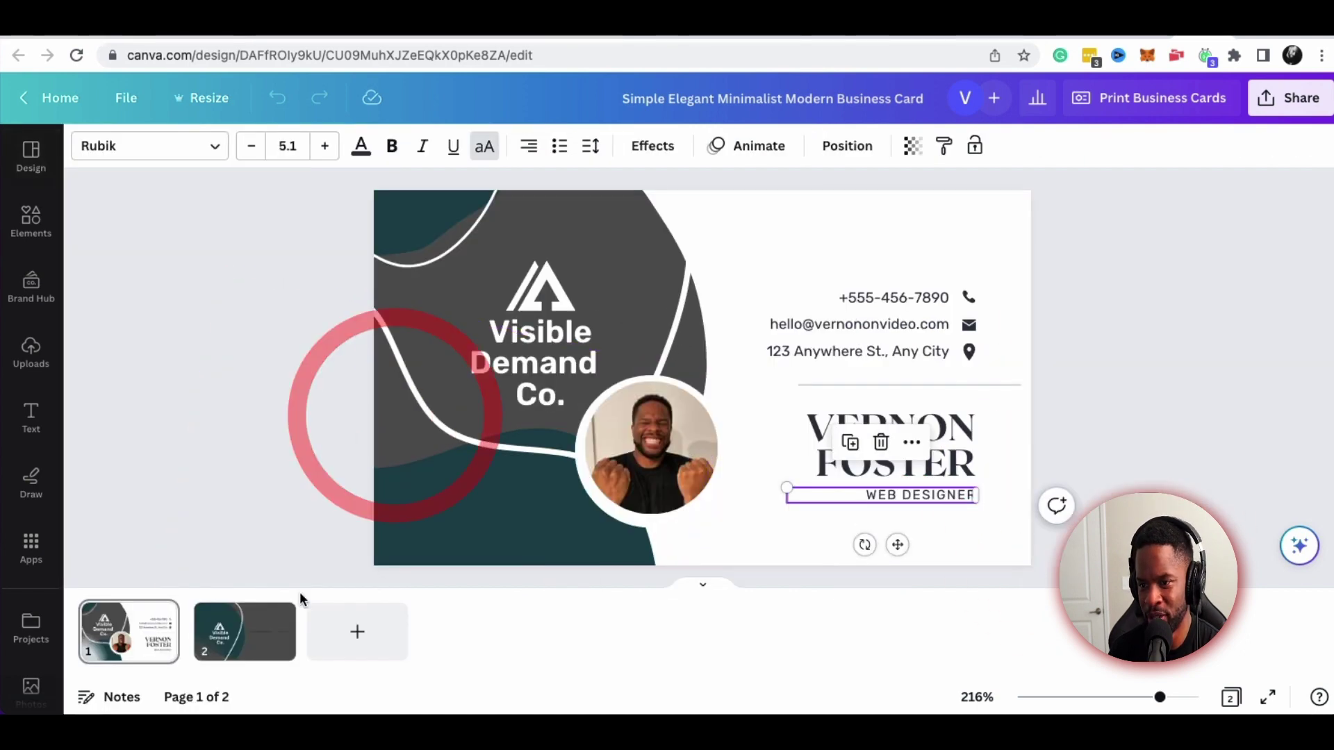
pyautogui.click(222, 644)
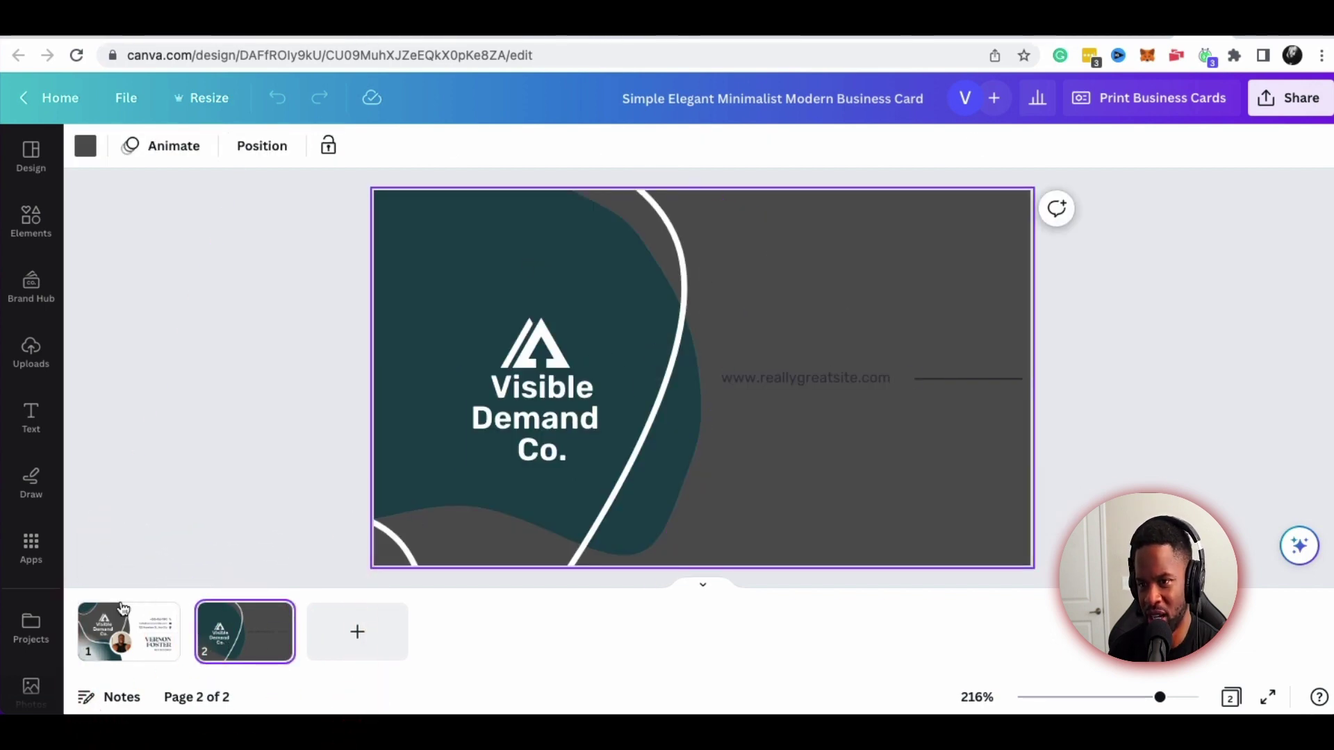
# Recolour the top-left curved shape on page 1 to the brand-kit teal green
pyautogui.click(103, 616)
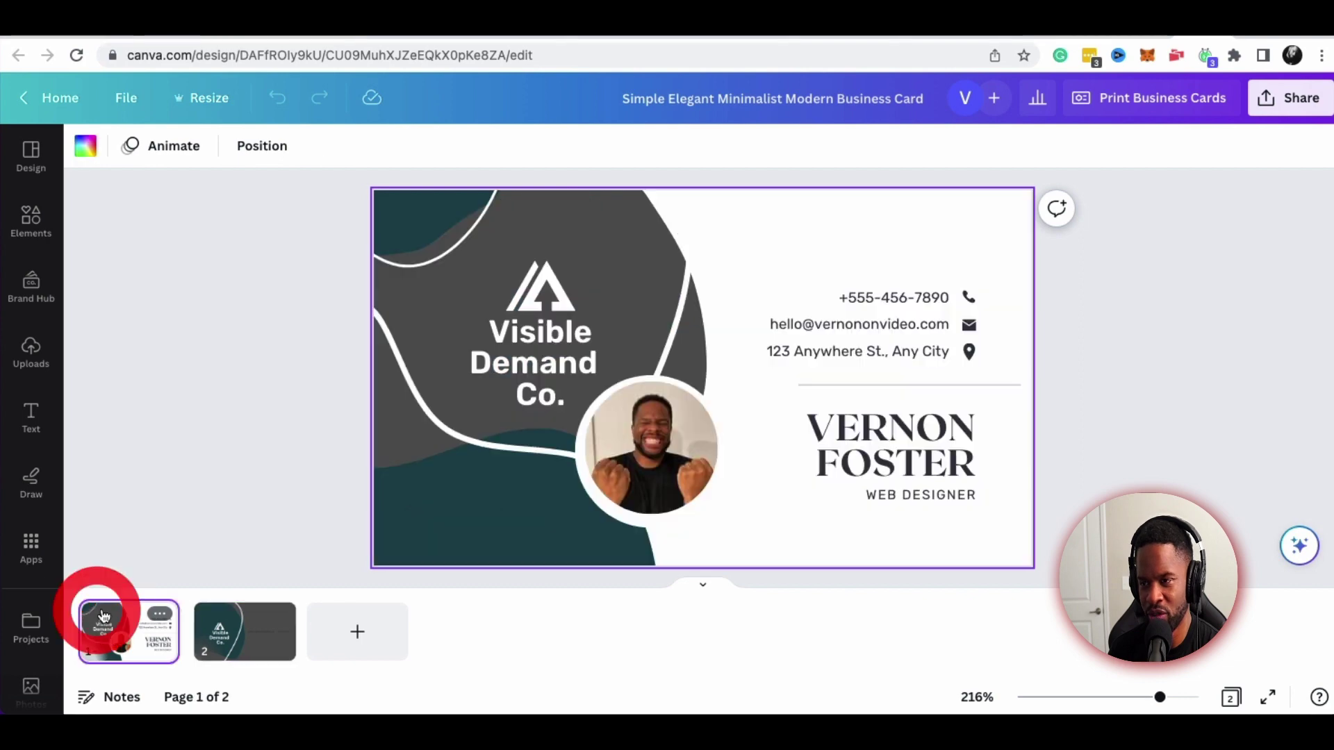
pyautogui.click(424, 213)
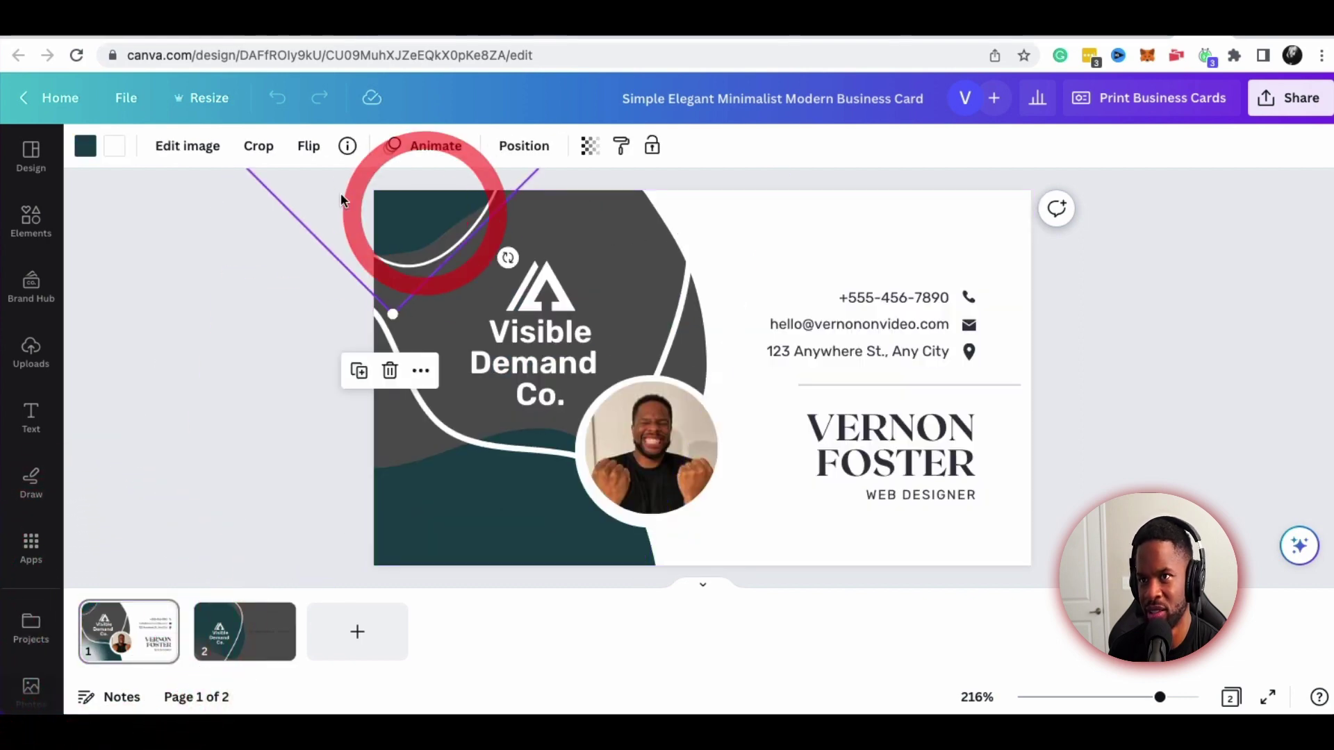
pyautogui.click(84, 146)
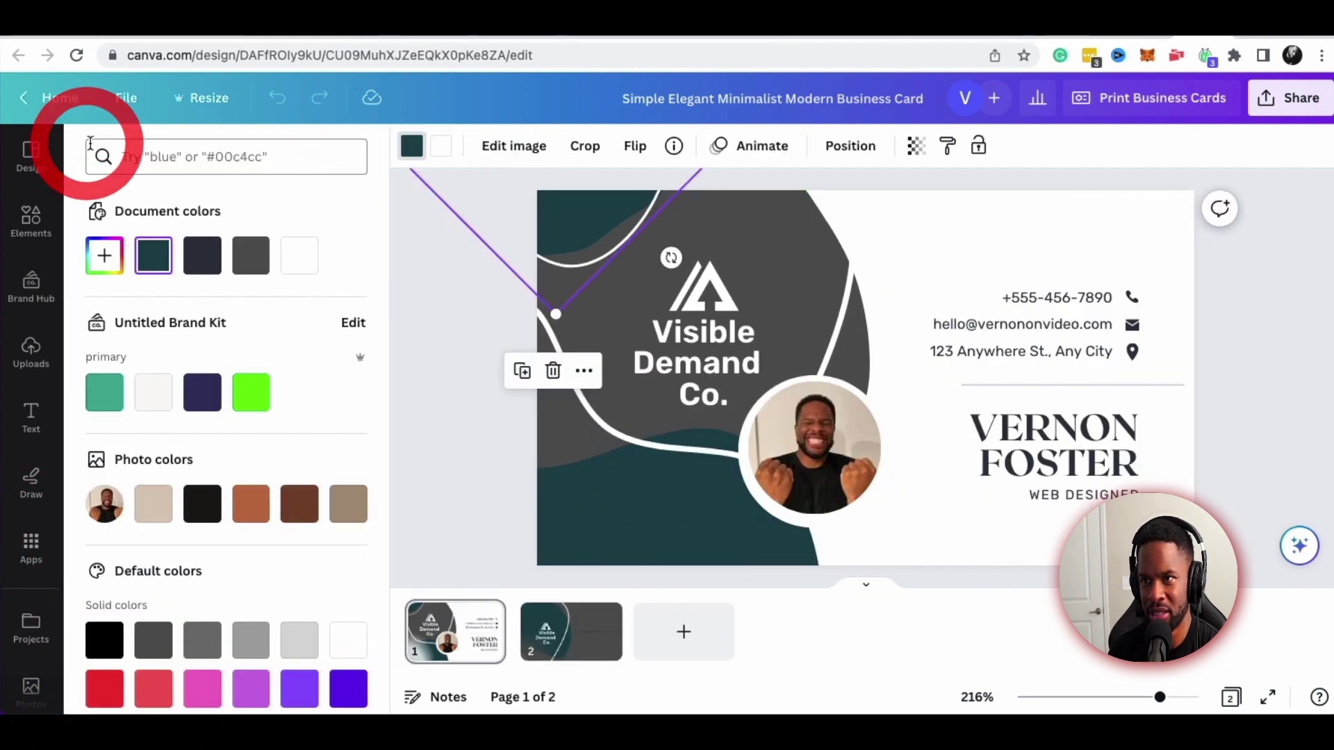
pyautogui.click(101, 402)
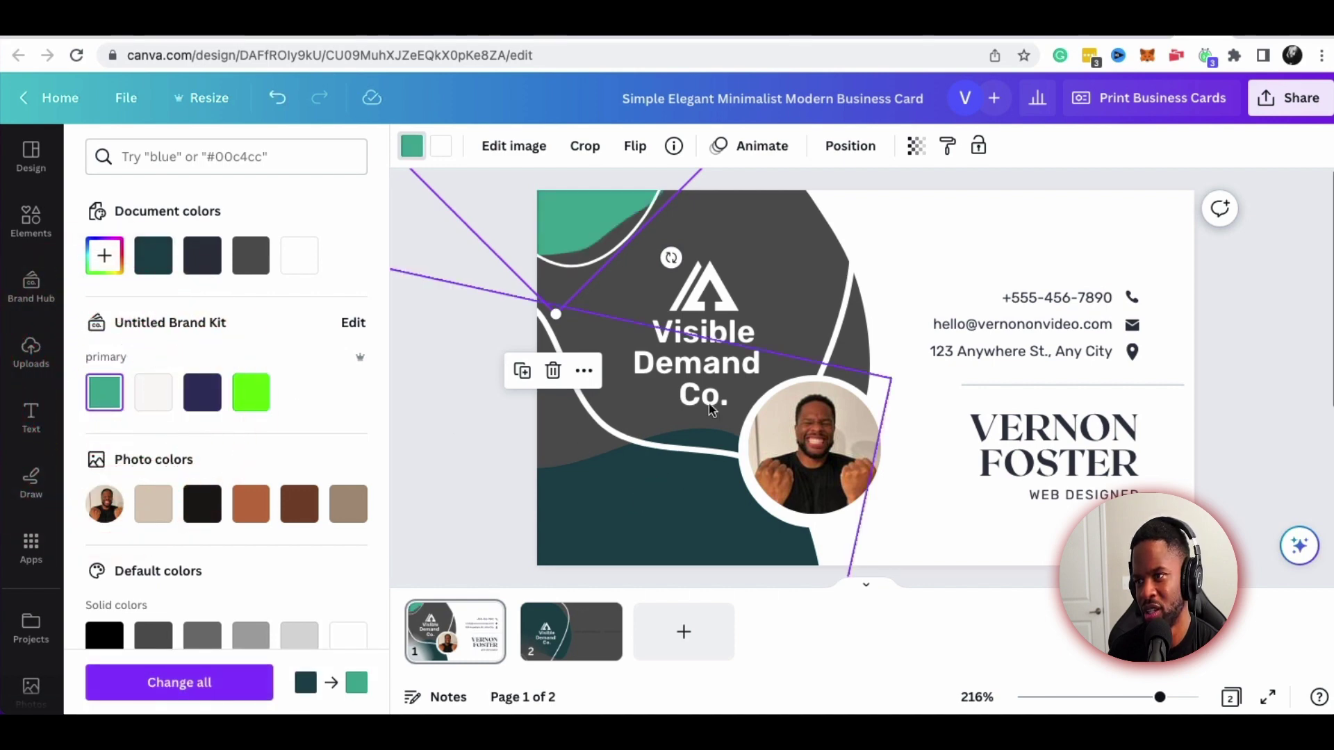
# Recolour the large dark shape on page 2 to the same teal green
pyautogui.click(566, 632)
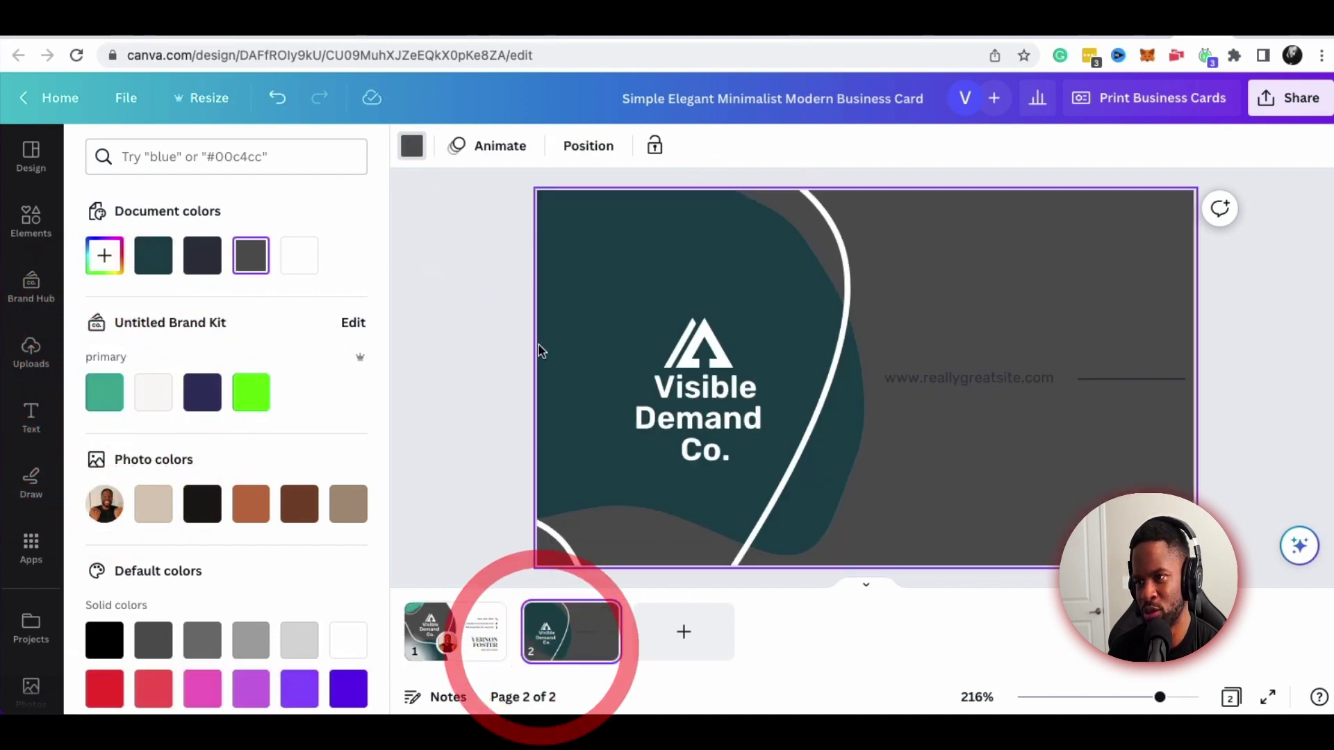
pyautogui.click(611, 290)
pyautogui.click(113, 382)
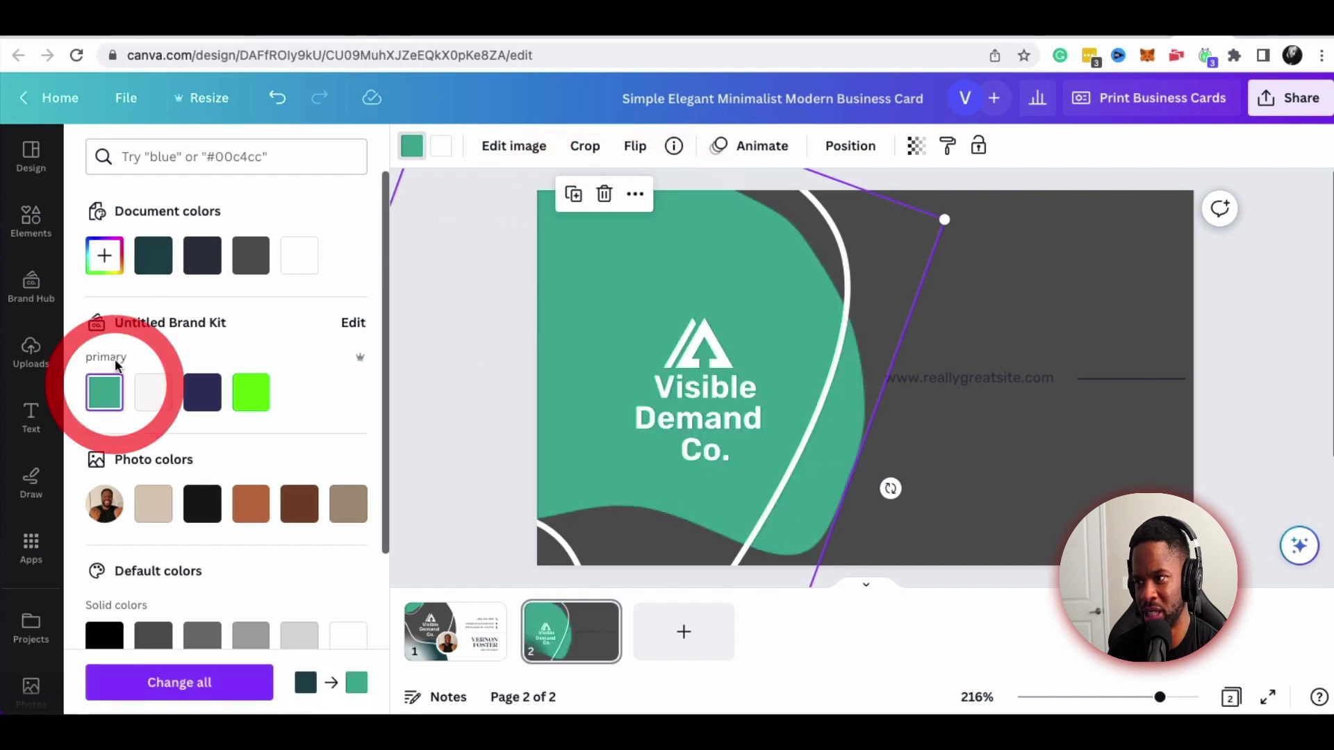
pyautogui.click(1245, 327)
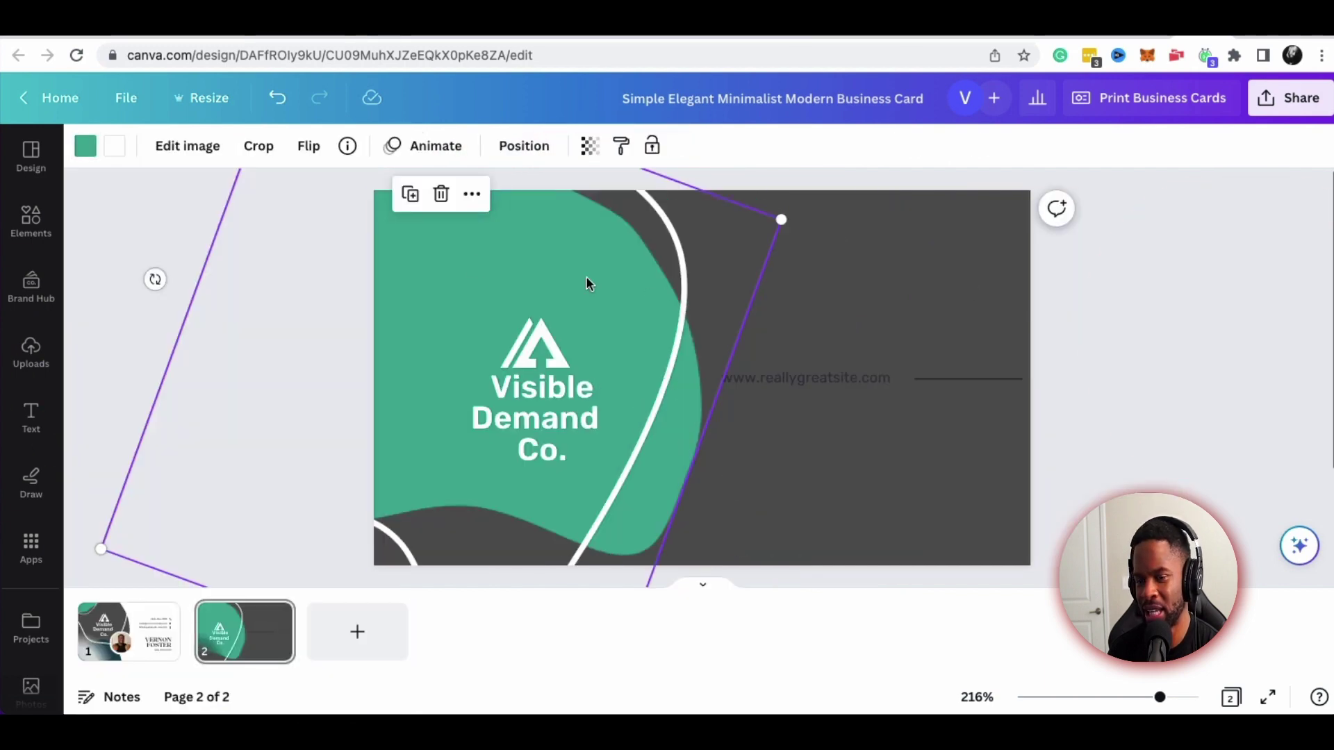
# Back on page 1, select the bottom teal graphic and profile photo, then deselect
pyautogui.click(116, 631)
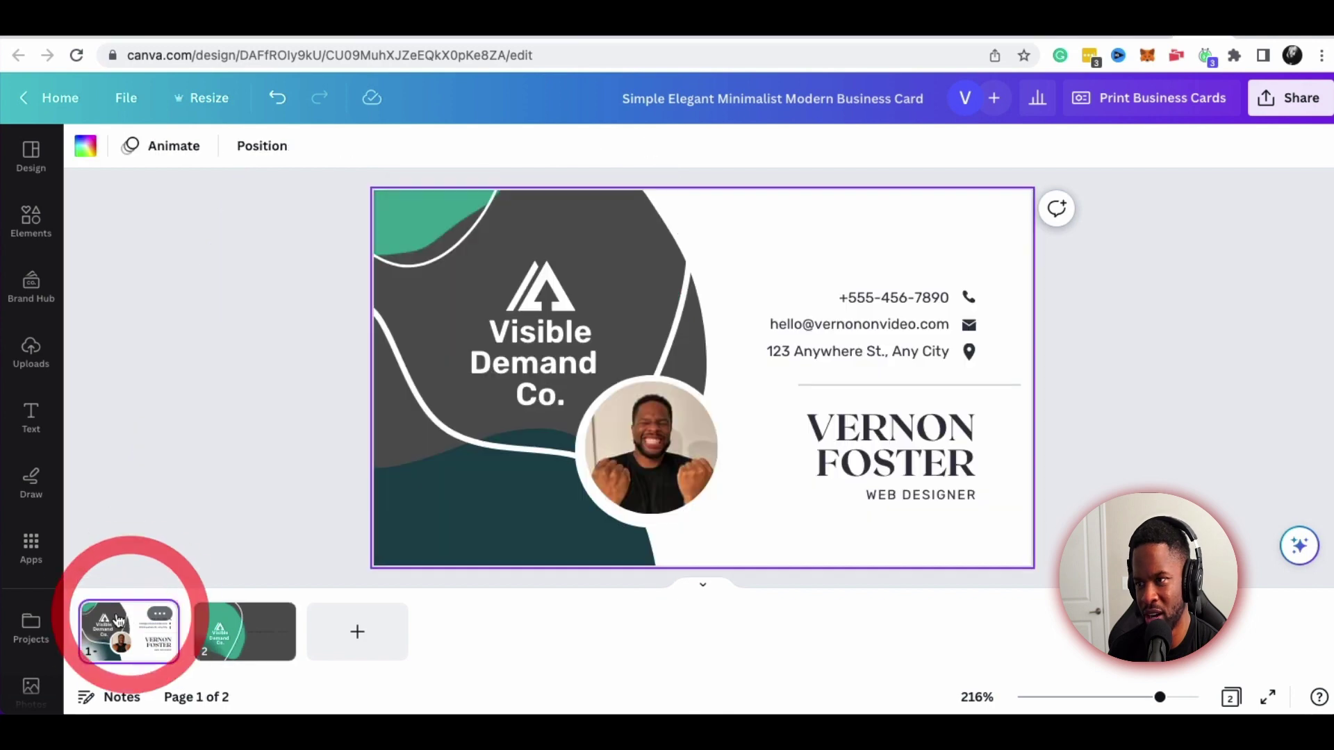
pyautogui.click(499, 522)
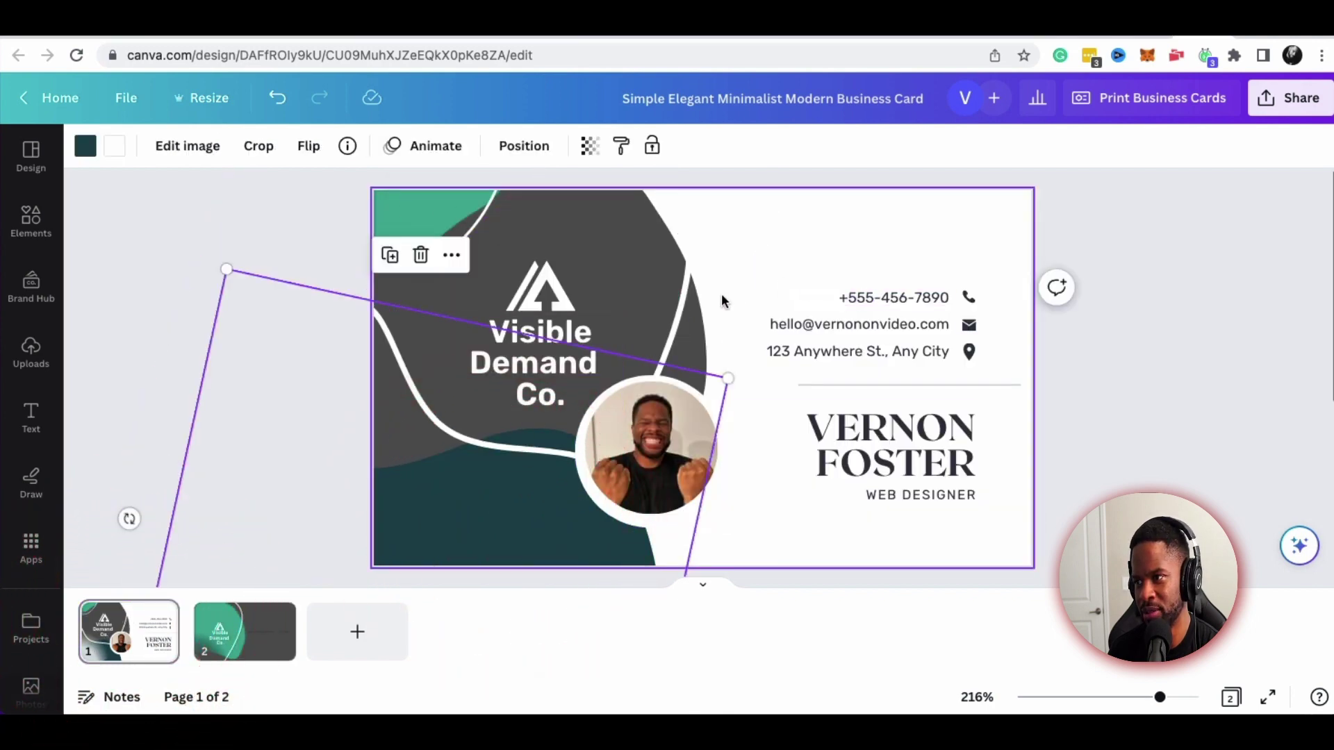
pyautogui.click(506, 511)
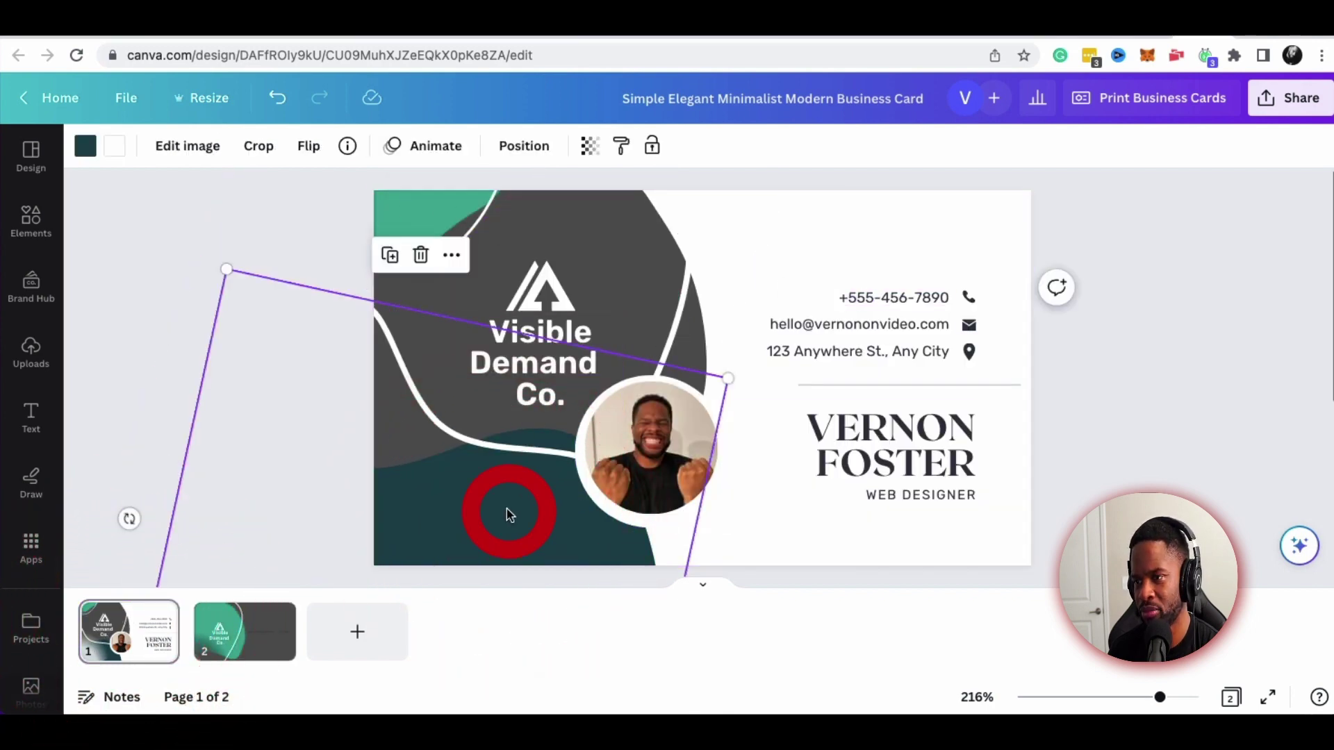
pyautogui.click(723, 521)
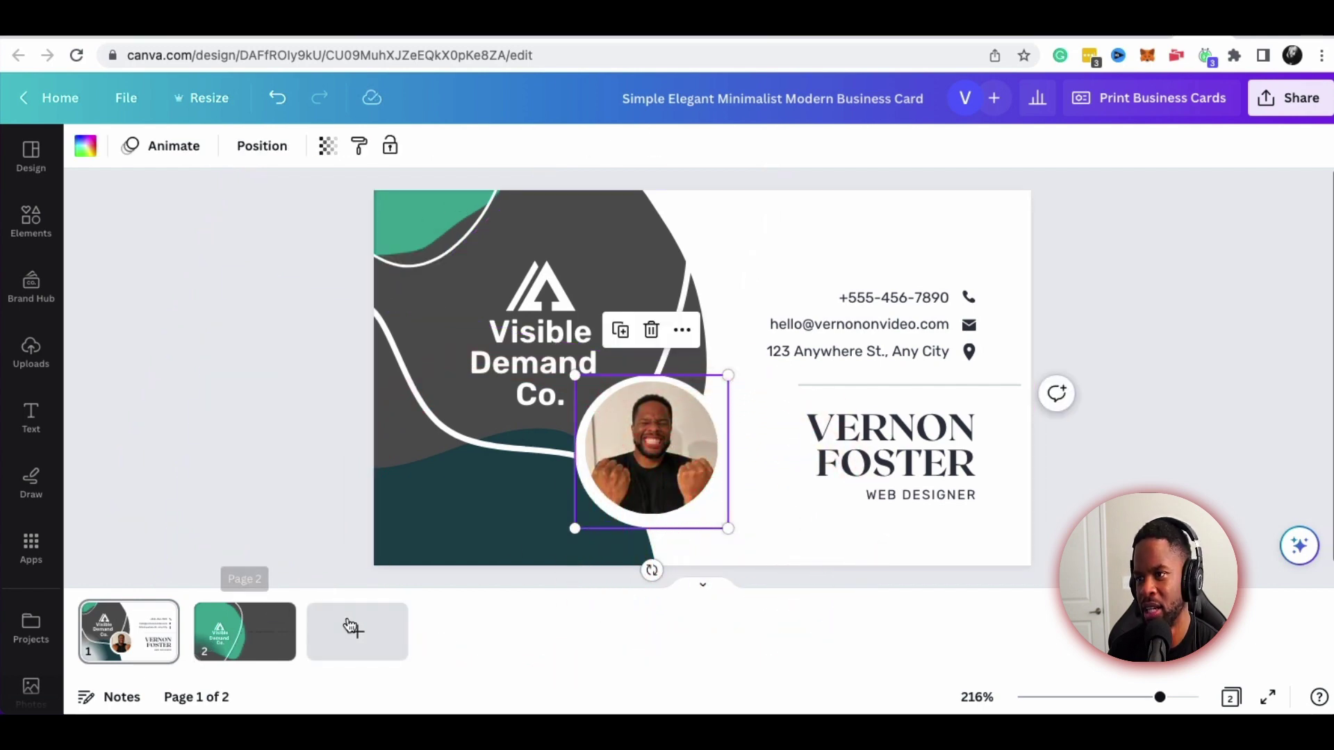
pyautogui.scroll(-1, 1108, 167)
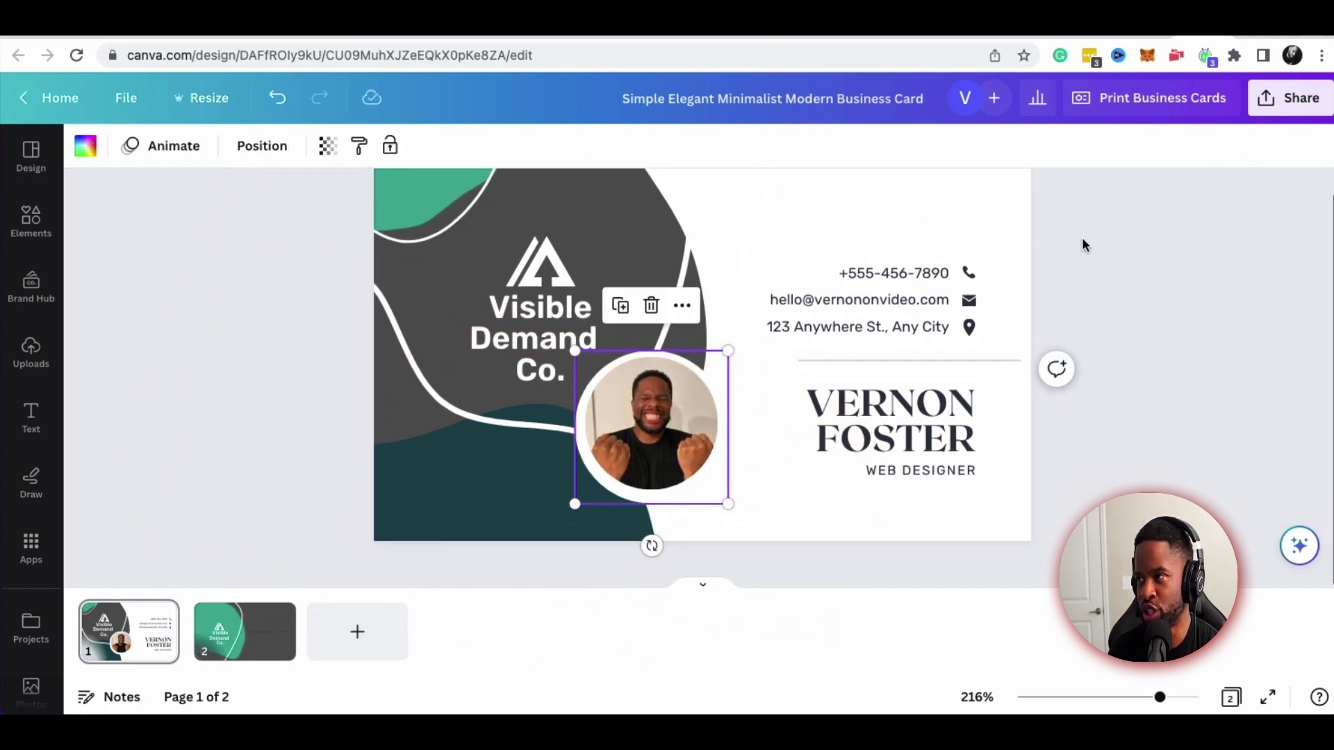
pyautogui.scroll(1, 1084, 244)
pyautogui.click(1124, 229)
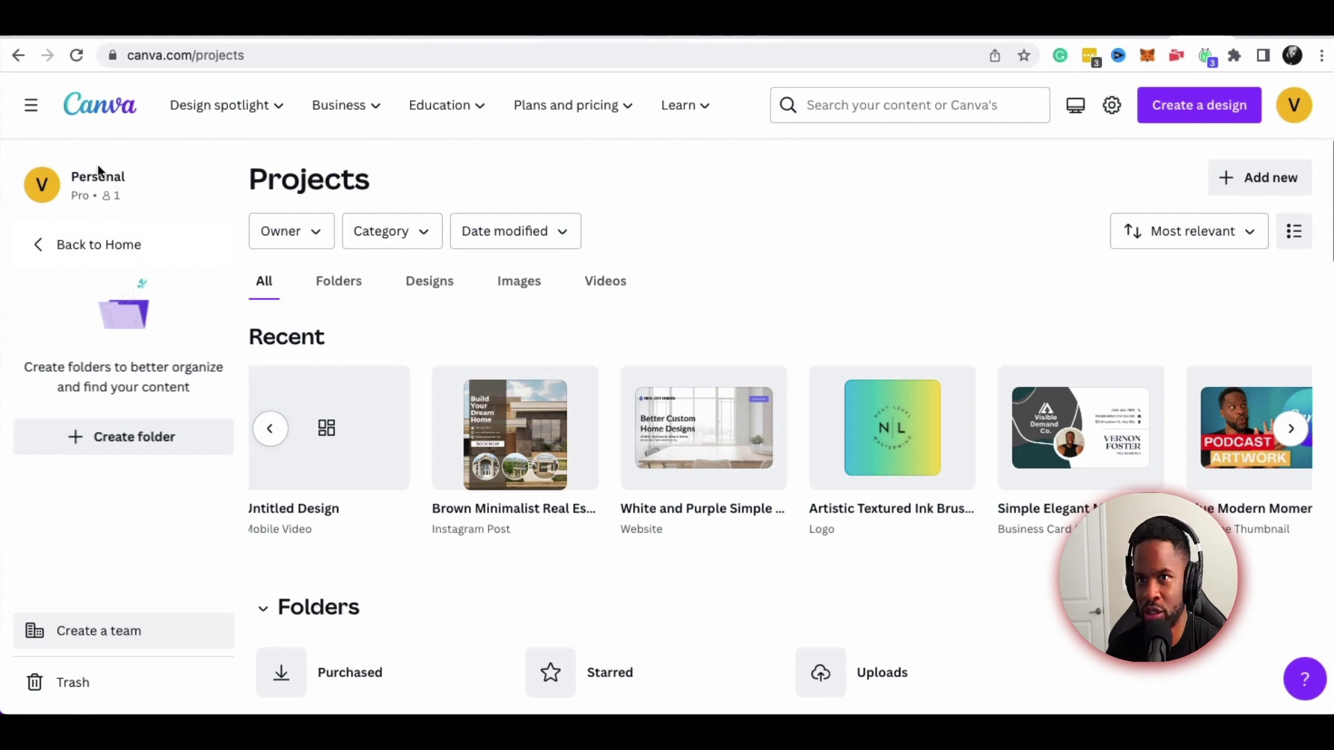
# Search templates for 'newsletter' and pick the Email Newsletter suggestion
pyautogui.click(48, 245)
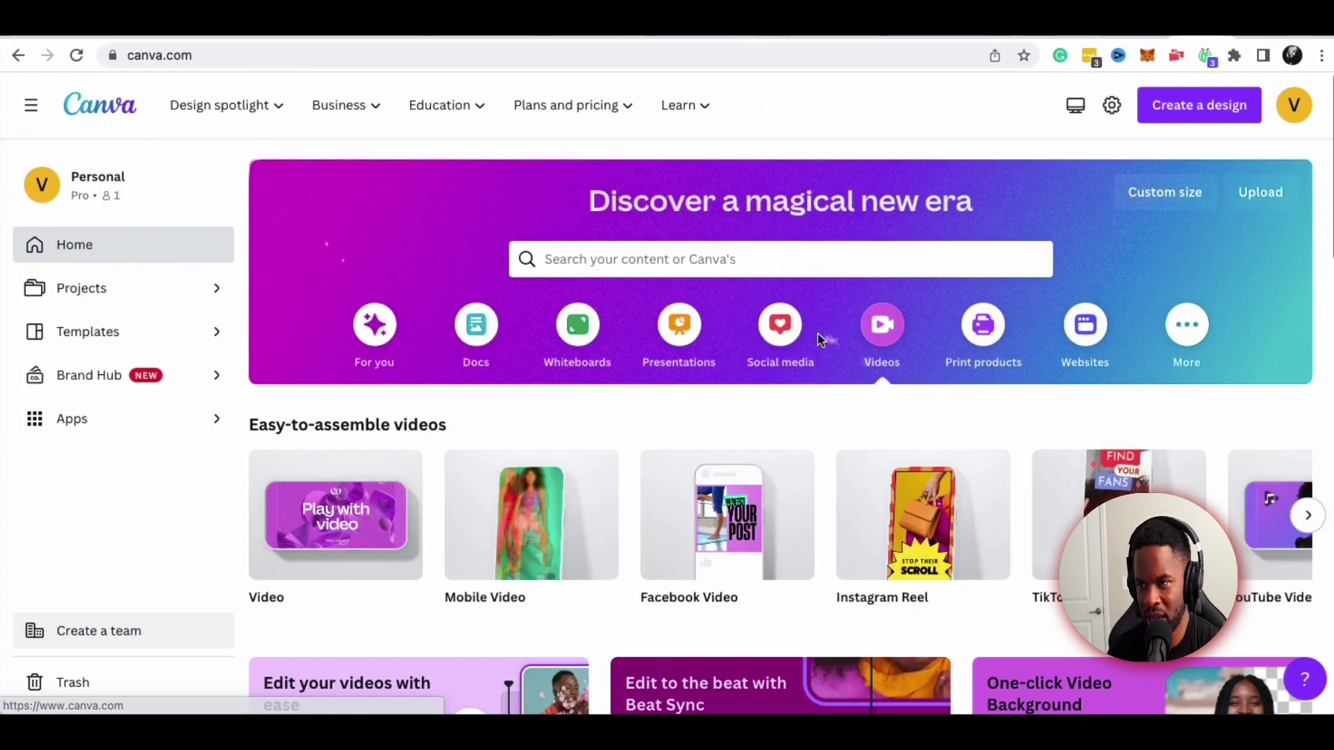
pyautogui.click(591, 259)
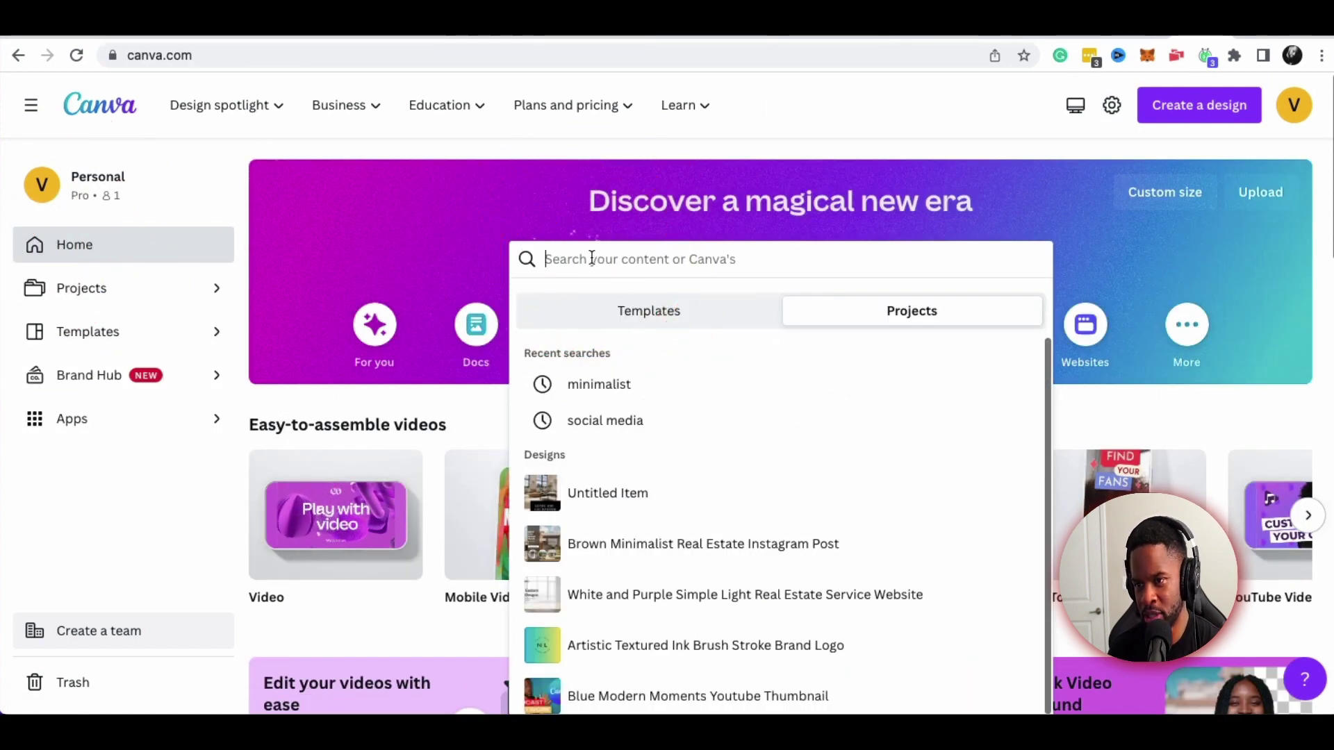
pyautogui.write('new')
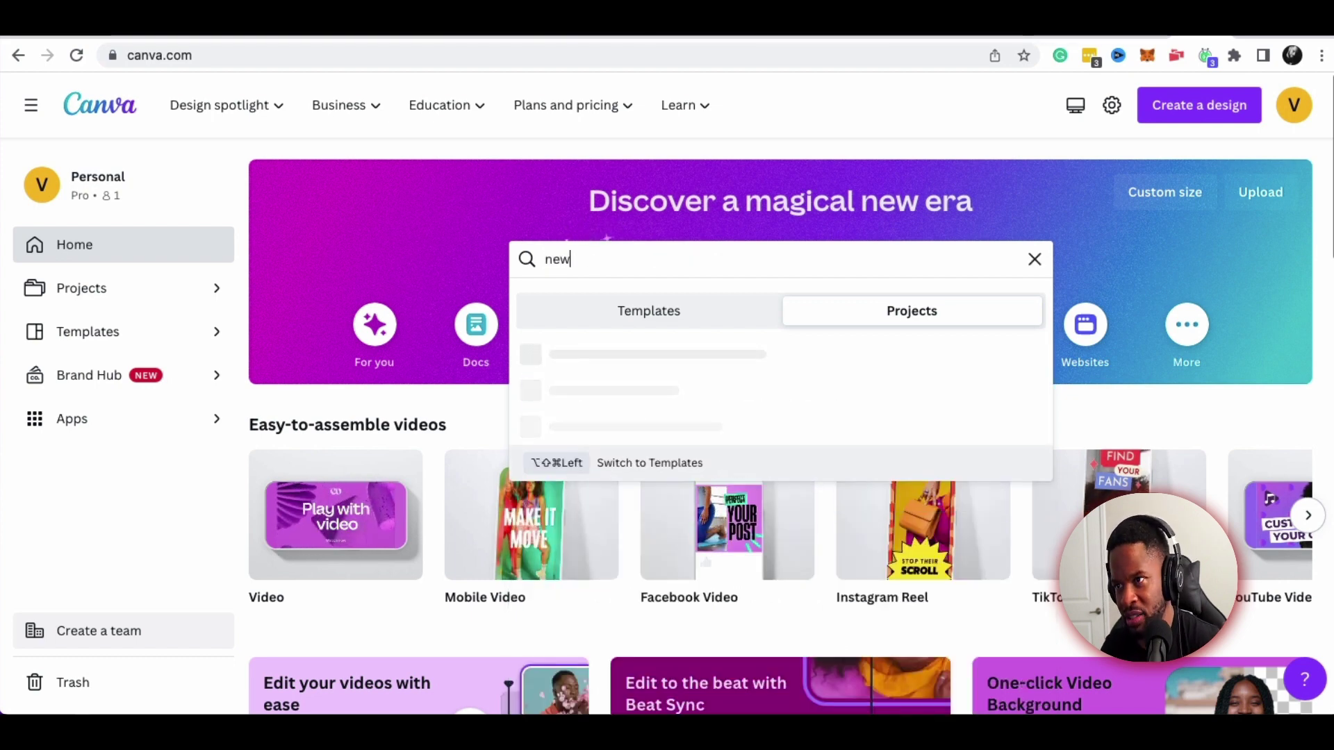
pyautogui.write('sletter')
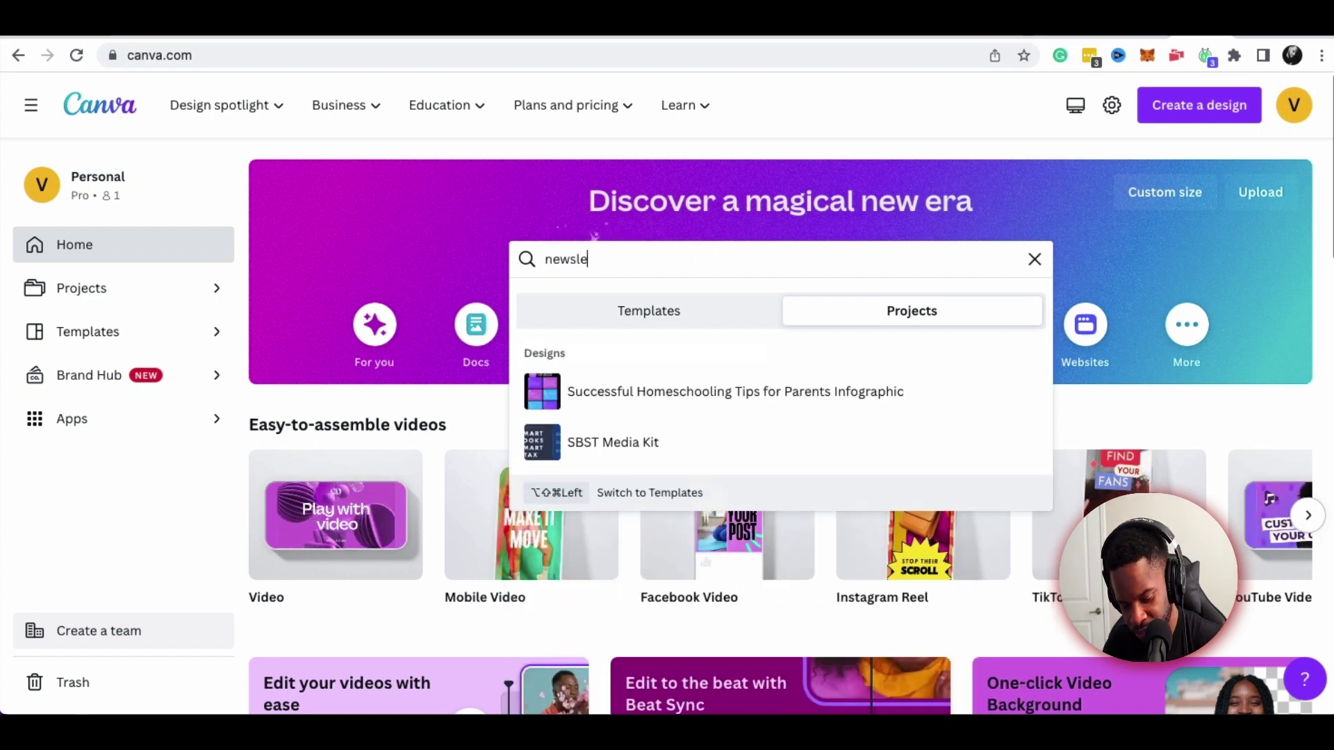
pyautogui.click(656, 310)
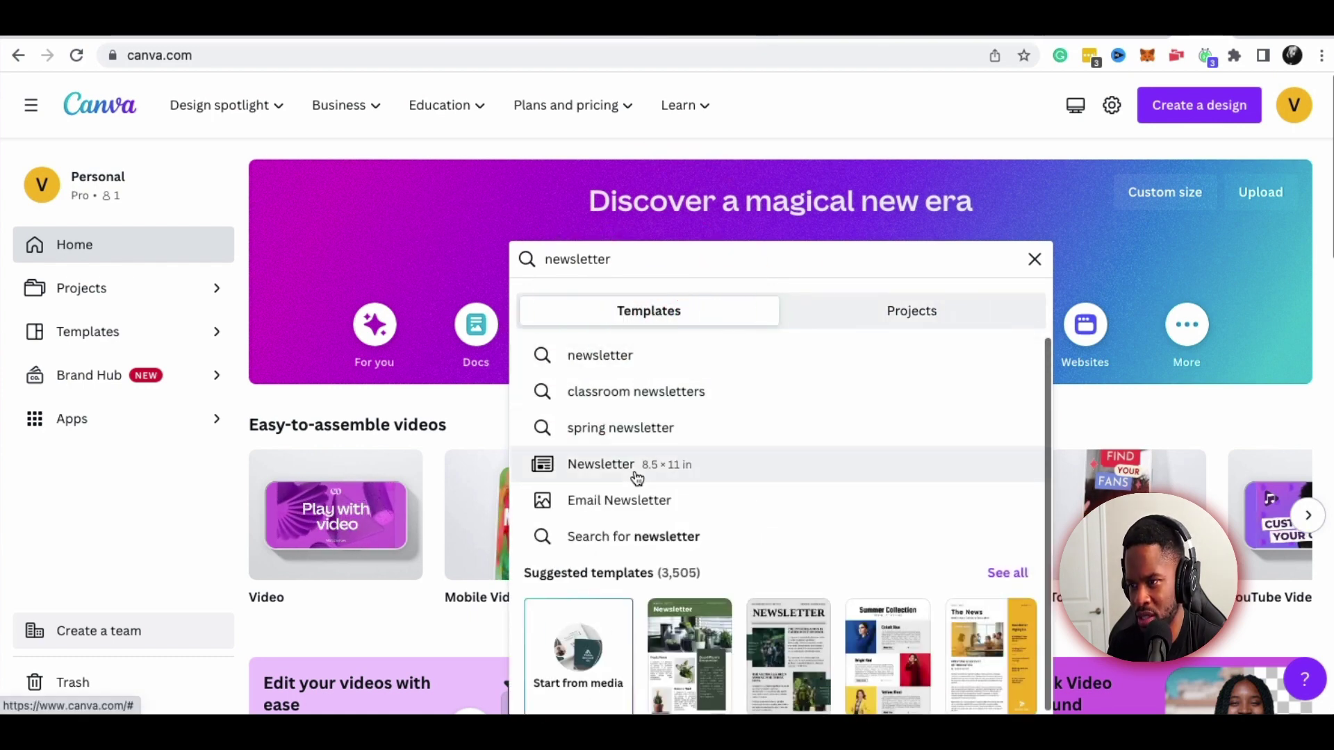
pyautogui.click(630, 502)
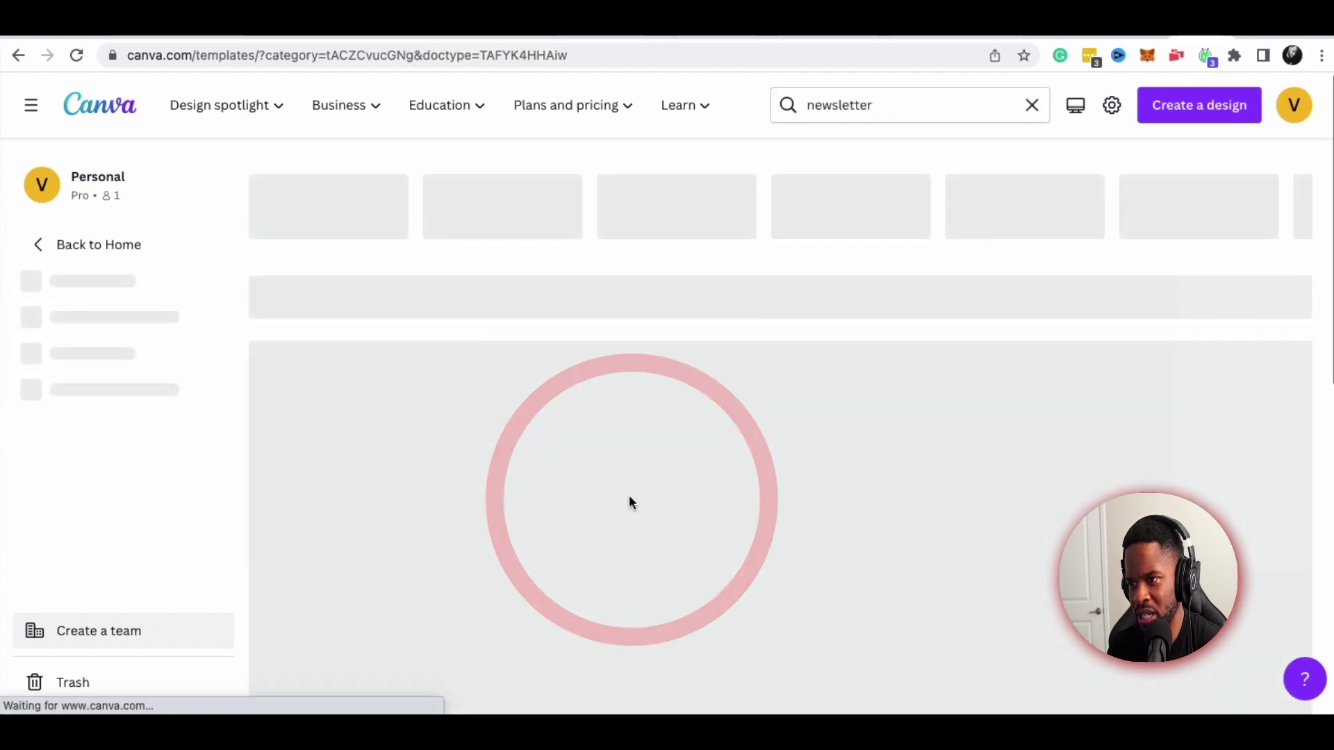
# Find the White Blue Modern Minimalist Real Estate newsletter, preview both pages, and customize it
pyautogui.scroll(-5, 626, 500)
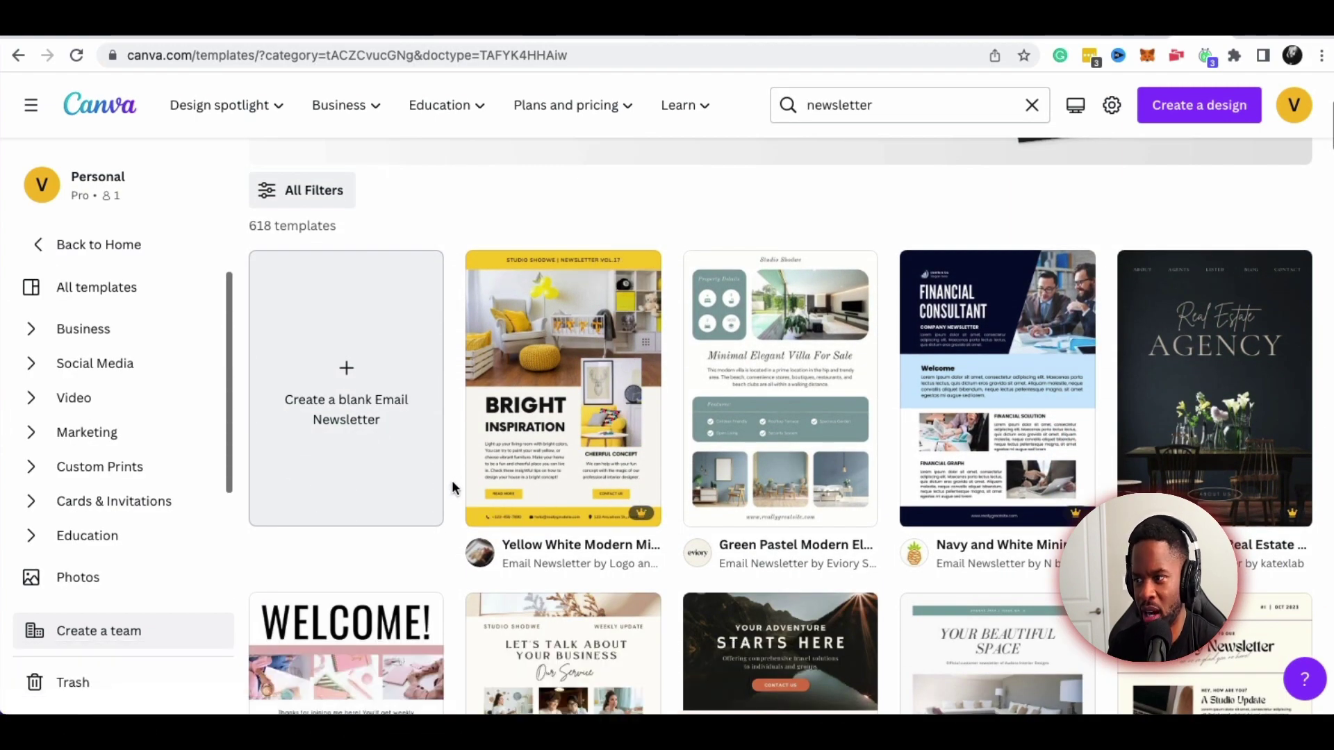
pyautogui.scroll(-2, 610, 485)
pyautogui.scroll(-5, 608, 485)
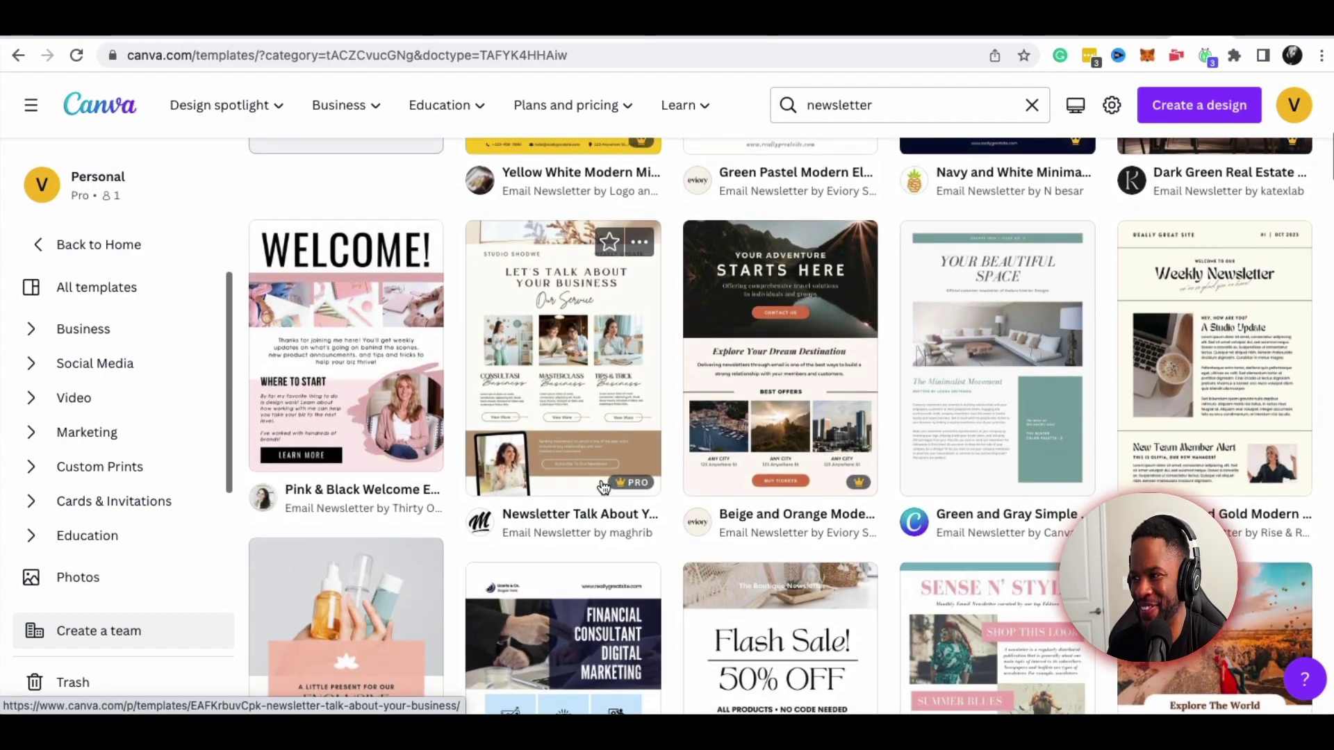
pyautogui.scroll(-3, 603, 488)
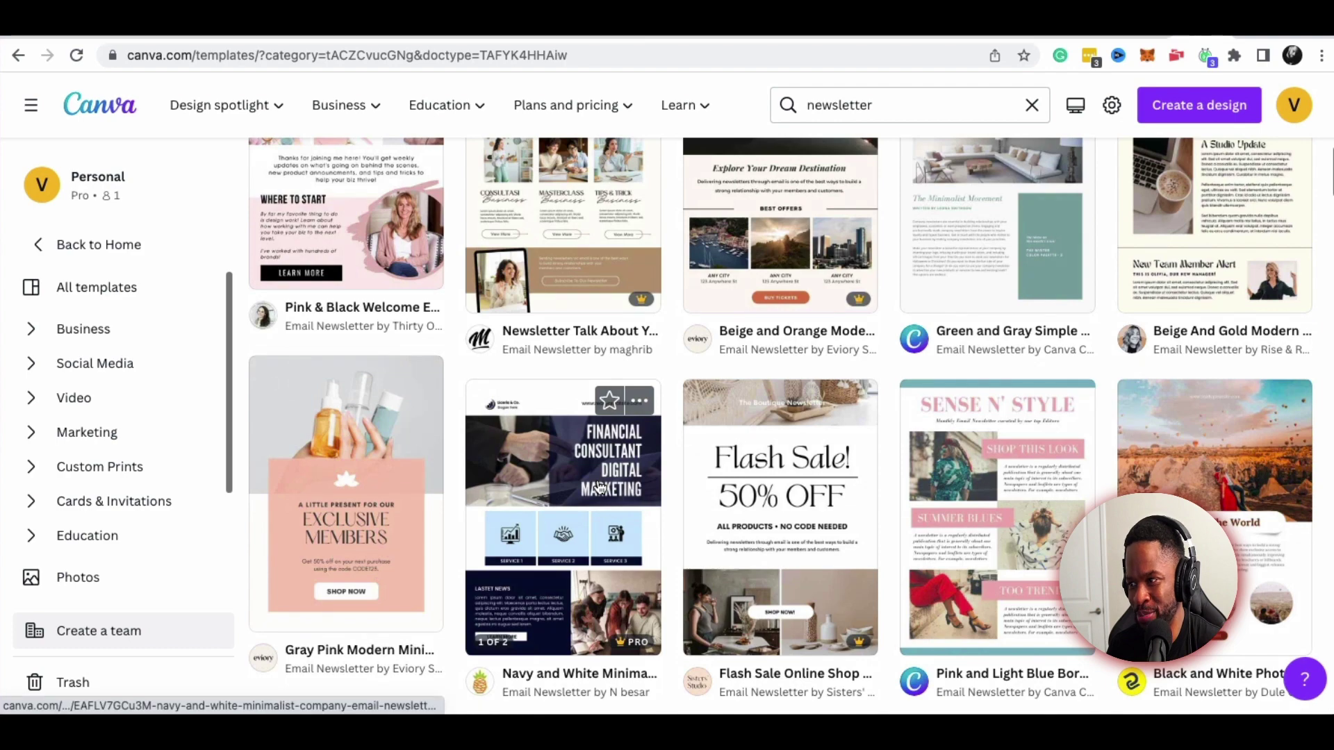
pyautogui.scroll(-10, 599, 486)
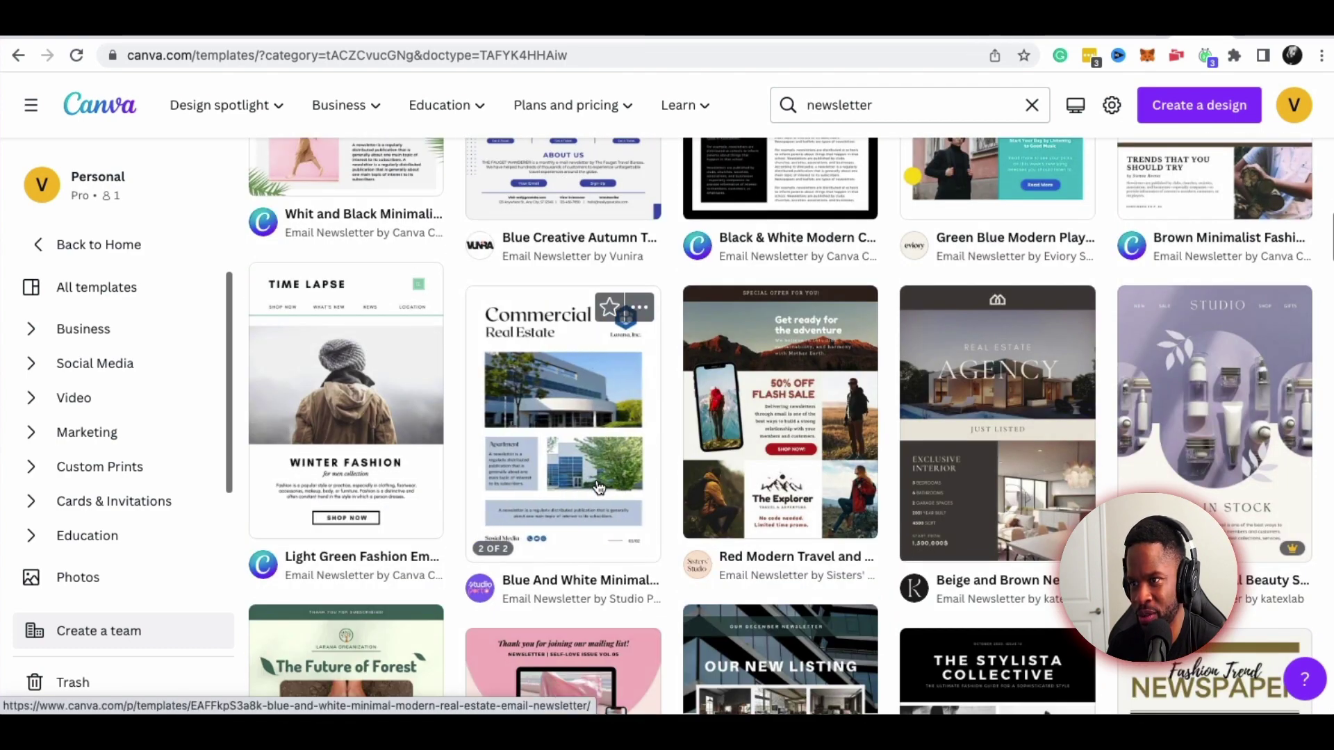
pyautogui.scroll(-10, 599, 487)
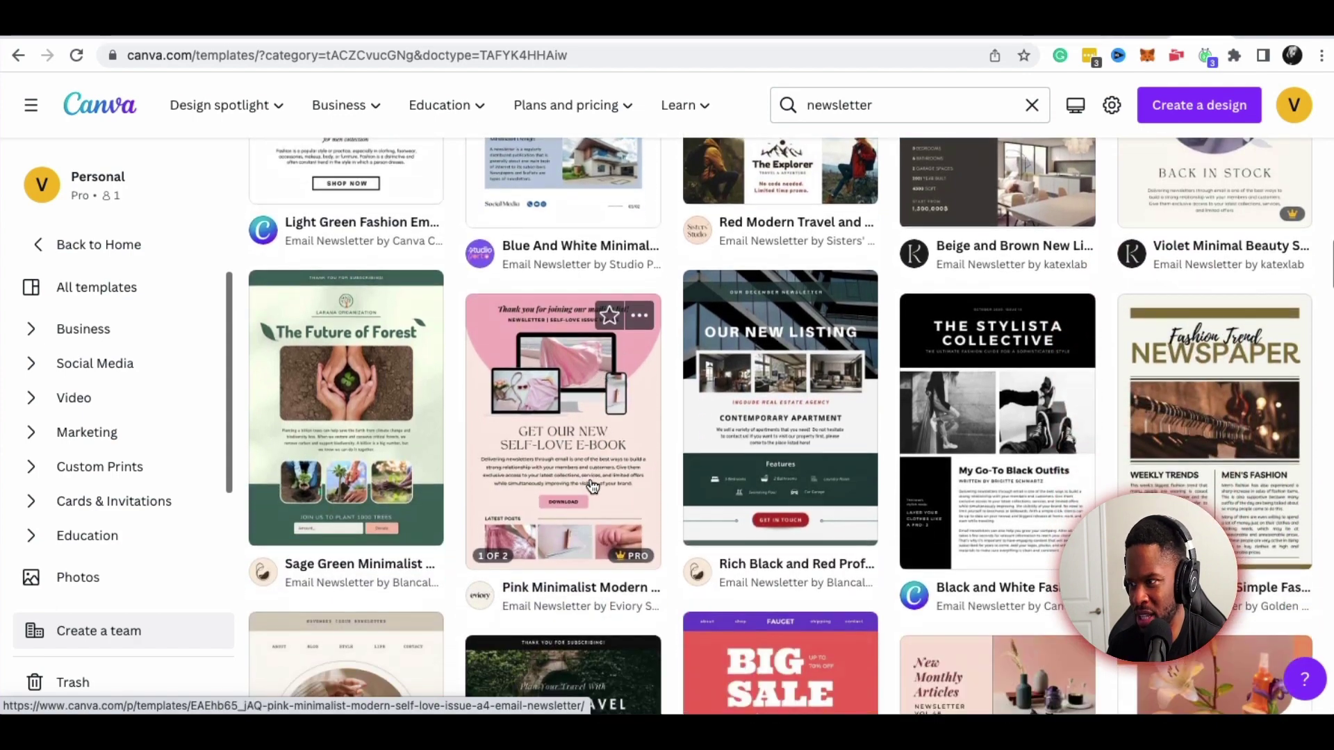
pyautogui.scroll(-3, 596, 487)
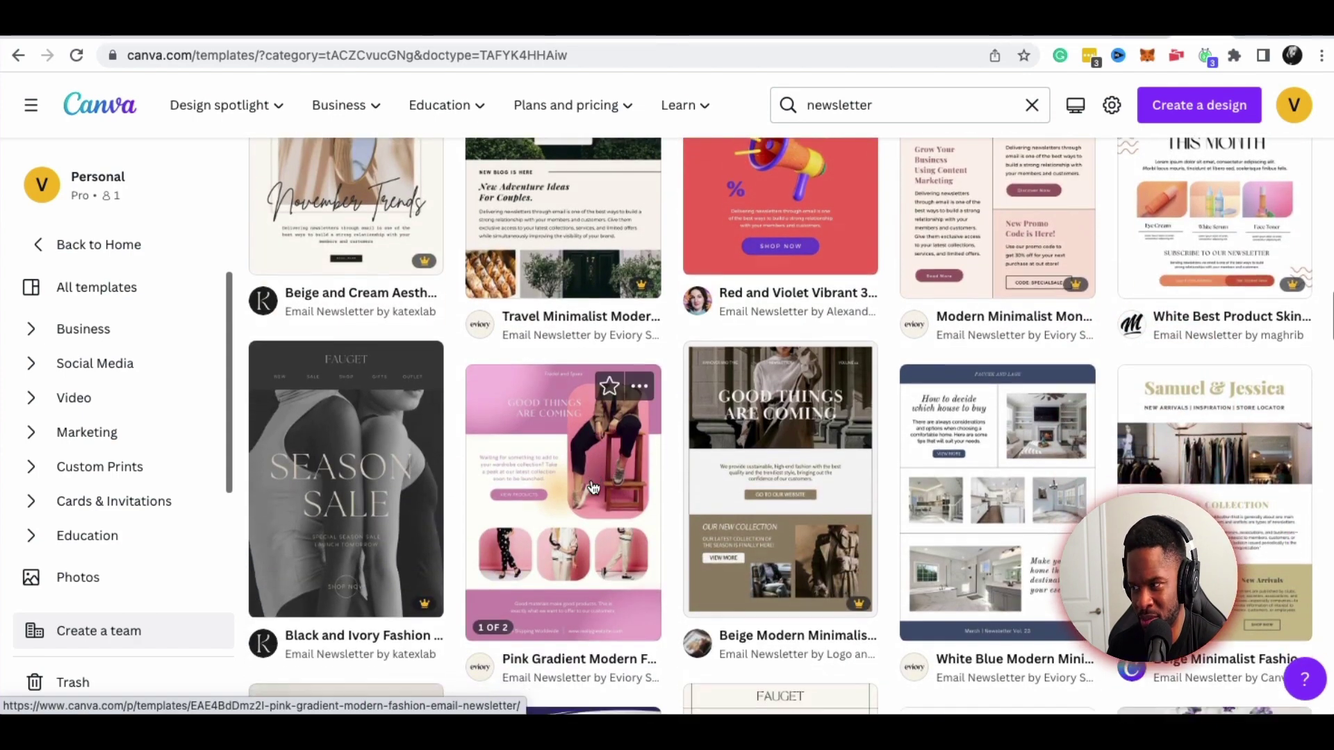
pyautogui.scroll(-1, 594, 486)
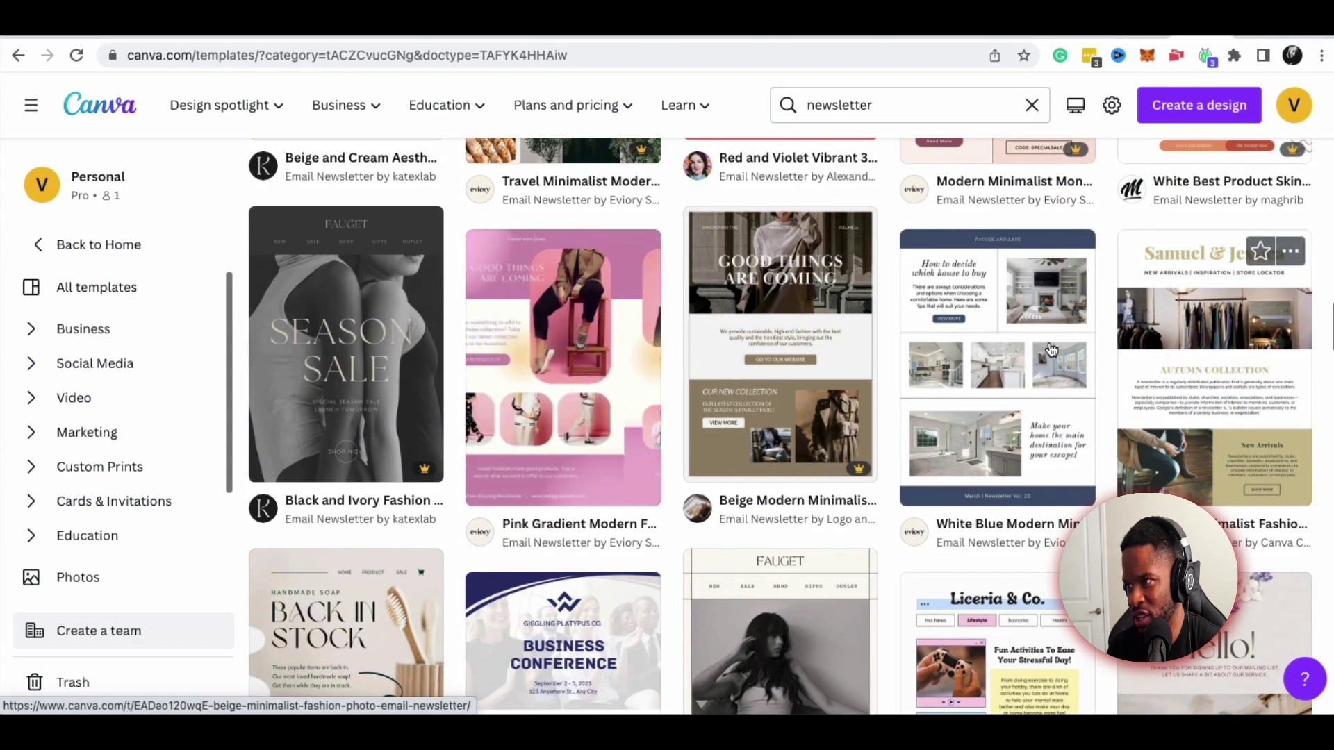
pyautogui.click(1039, 378)
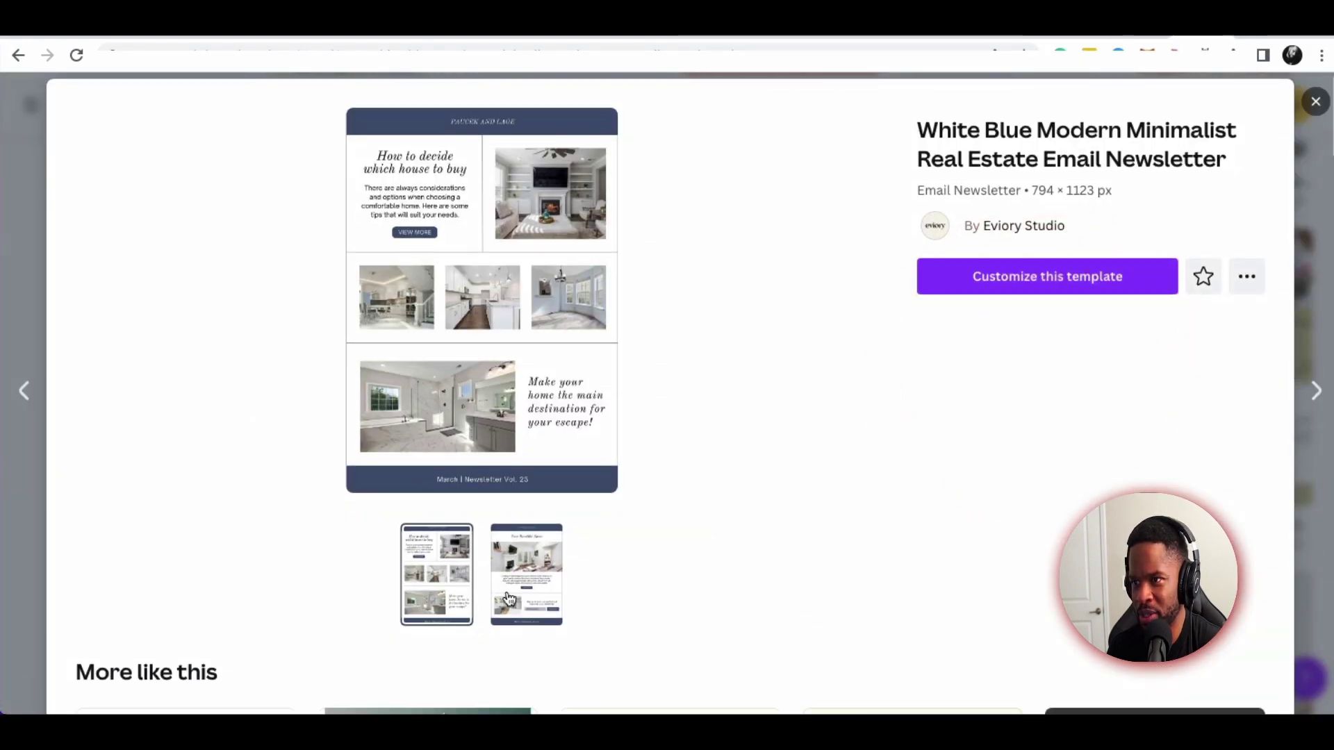
pyautogui.click(523, 566)
pyautogui.click(450, 572)
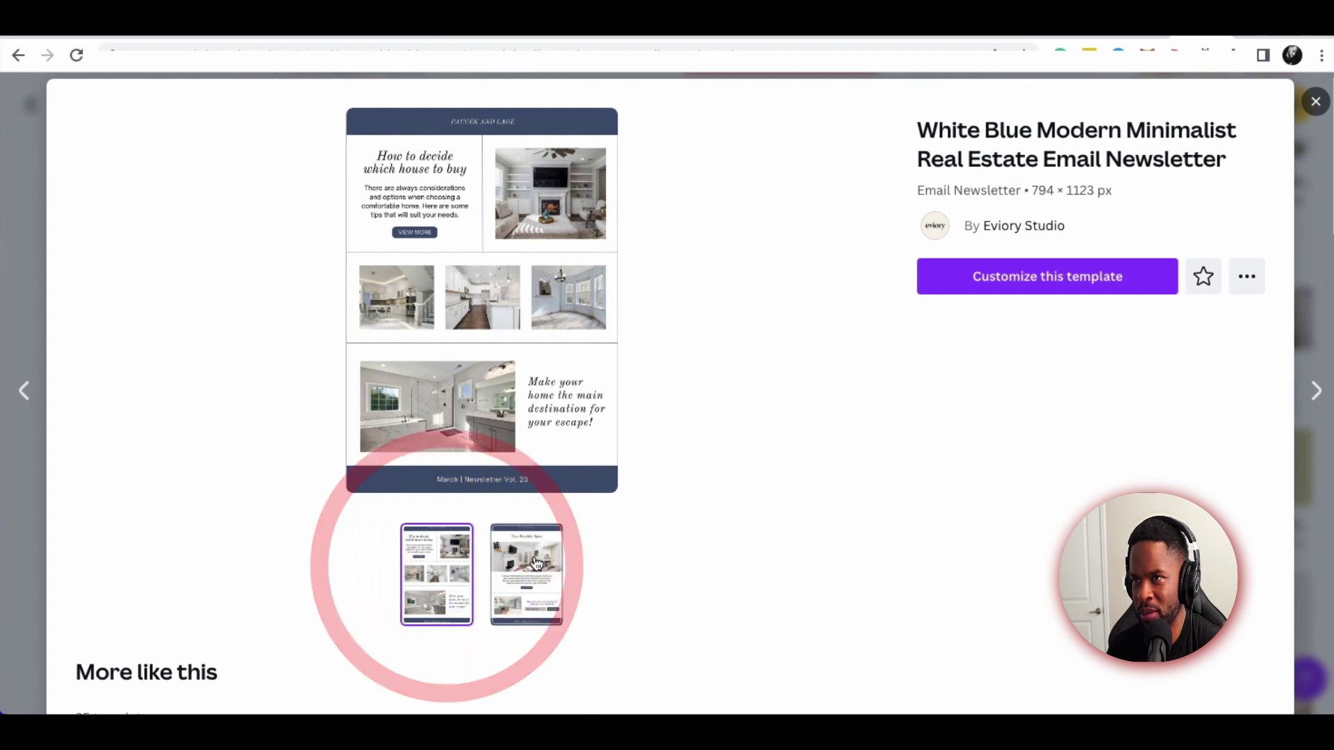
pyautogui.click(1089, 285)
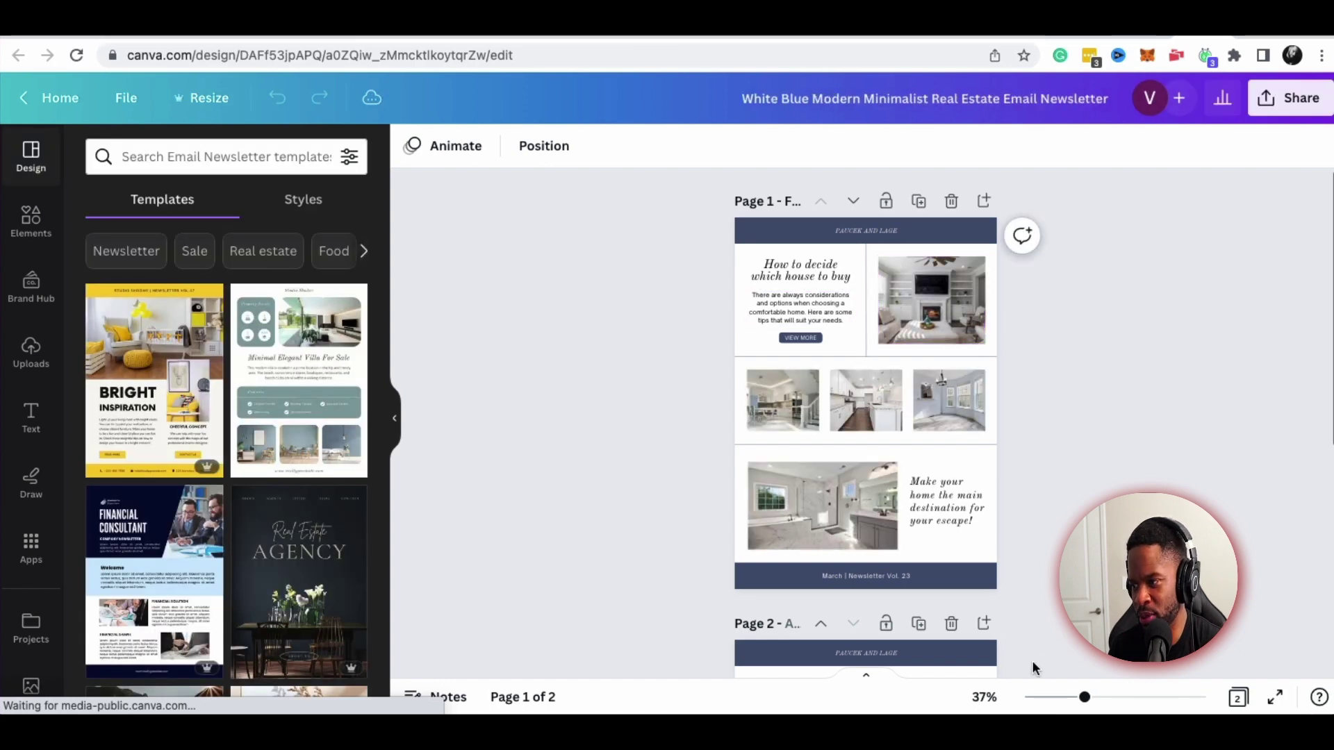
# At 100% zoom, retype the heading as 'How to decide if custom is right for you'
pyautogui.moveTo(1085, 697); pyautogui.dragTo(1132, 697)
pyautogui.scroll(5, 980, 586)
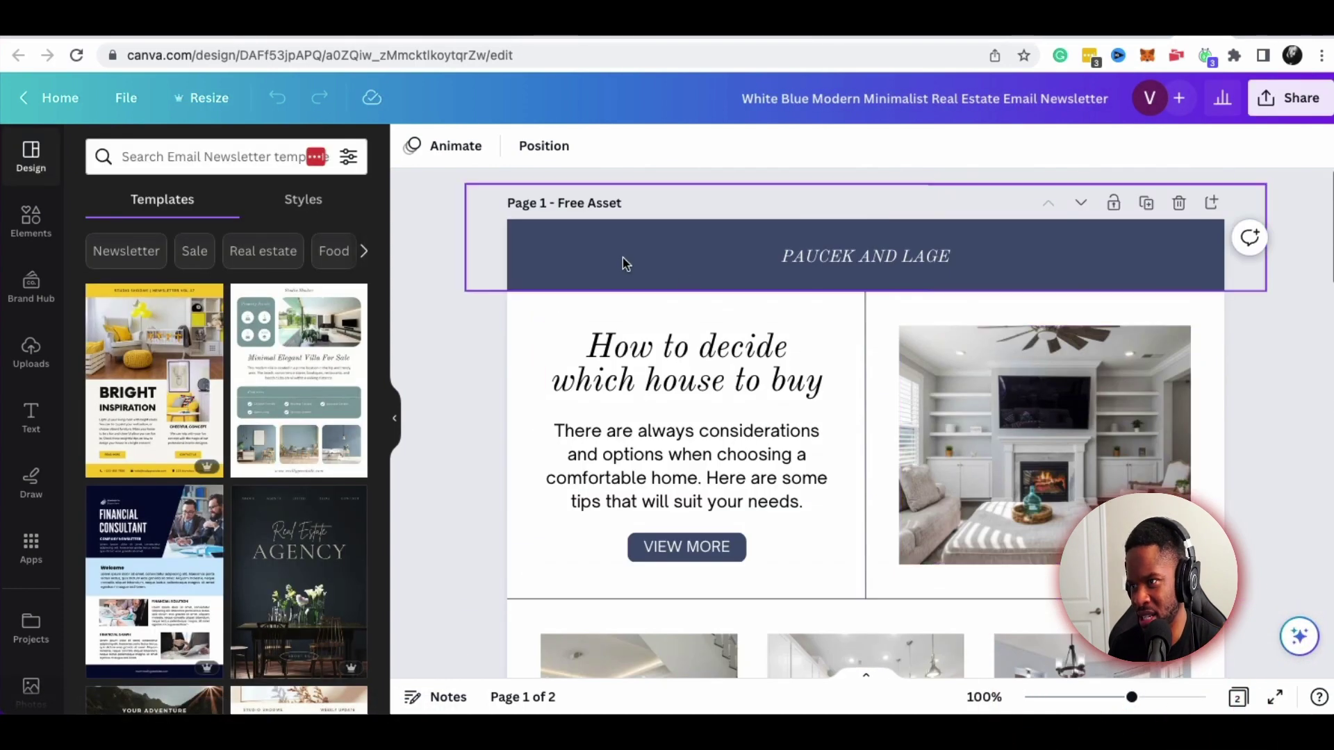
pyautogui.click(702, 351)
pyautogui.doubleClick(687, 347)
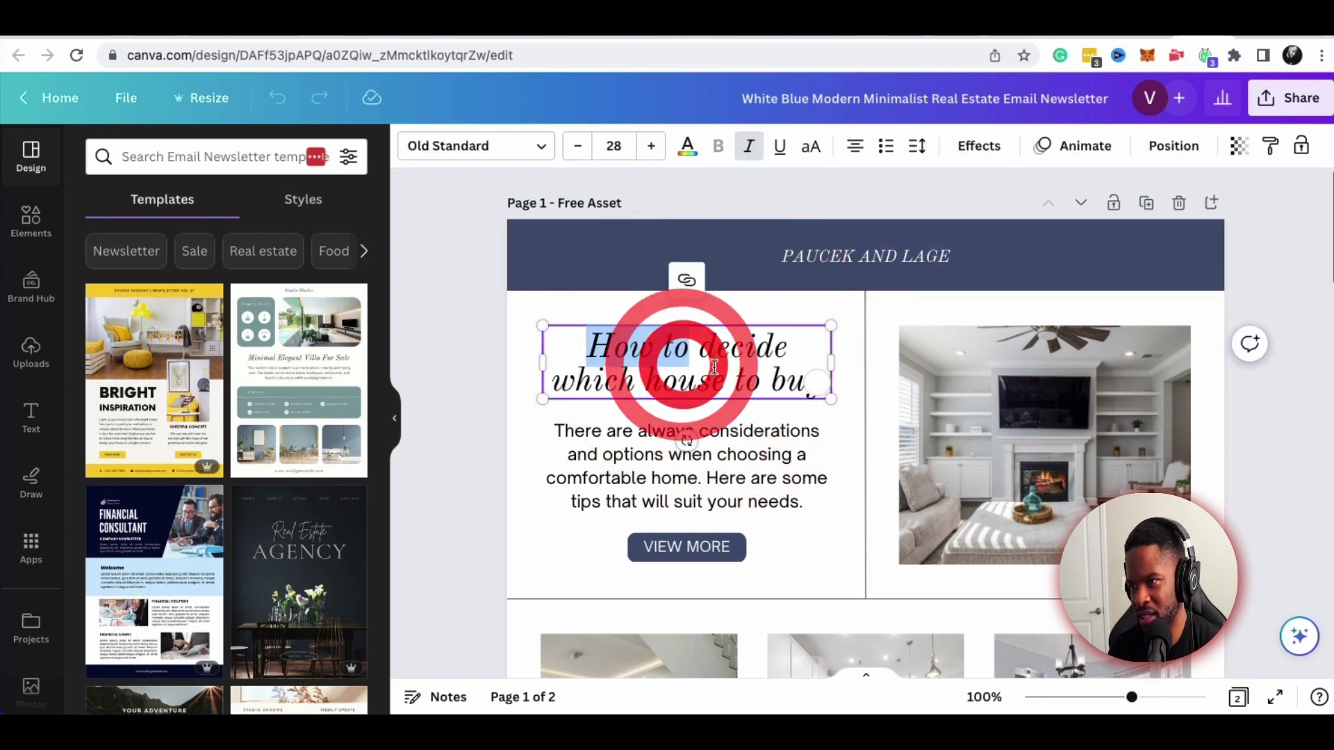
pyautogui.click(697, 386)
pyautogui.click(657, 358)
pyautogui.click(730, 372)
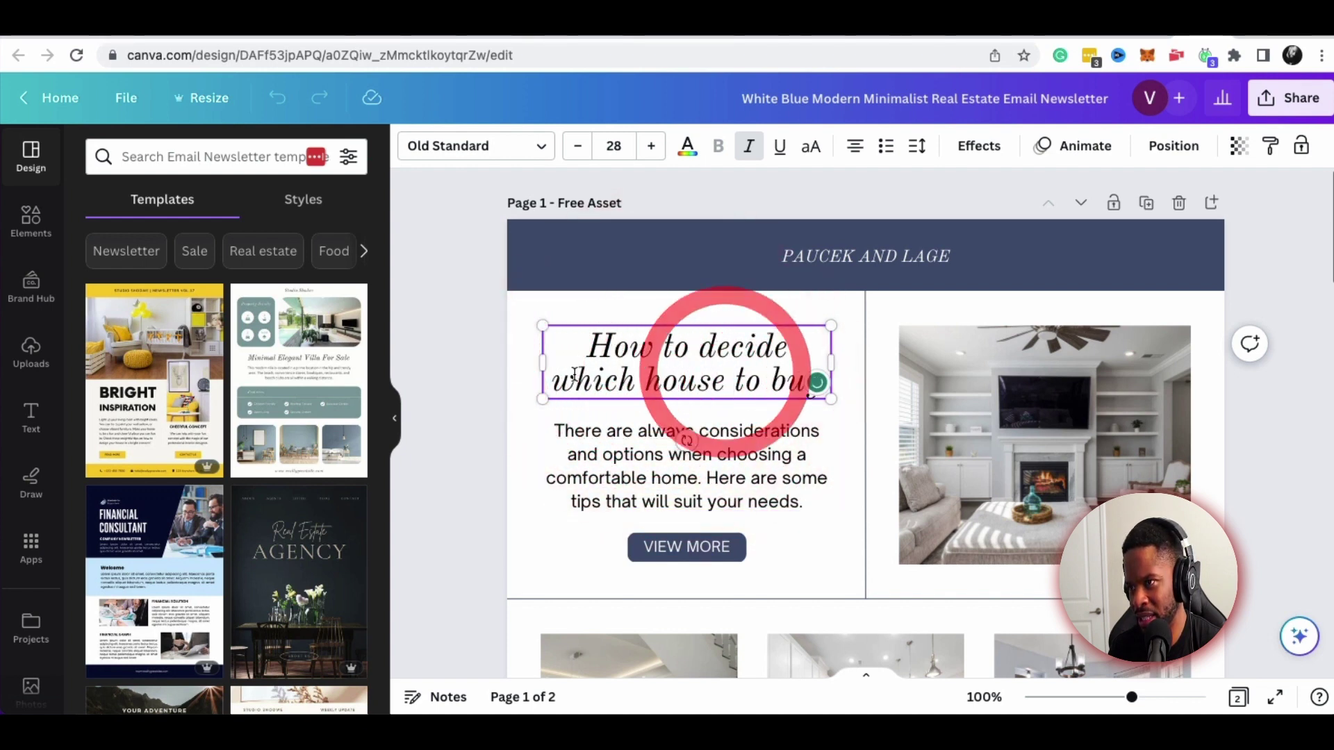
pyautogui.moveTo(554, 382); pyautogui.dragTo(799, 387)
pyautogui.press('BackSpace')
pyautogui.press('BackSpace')
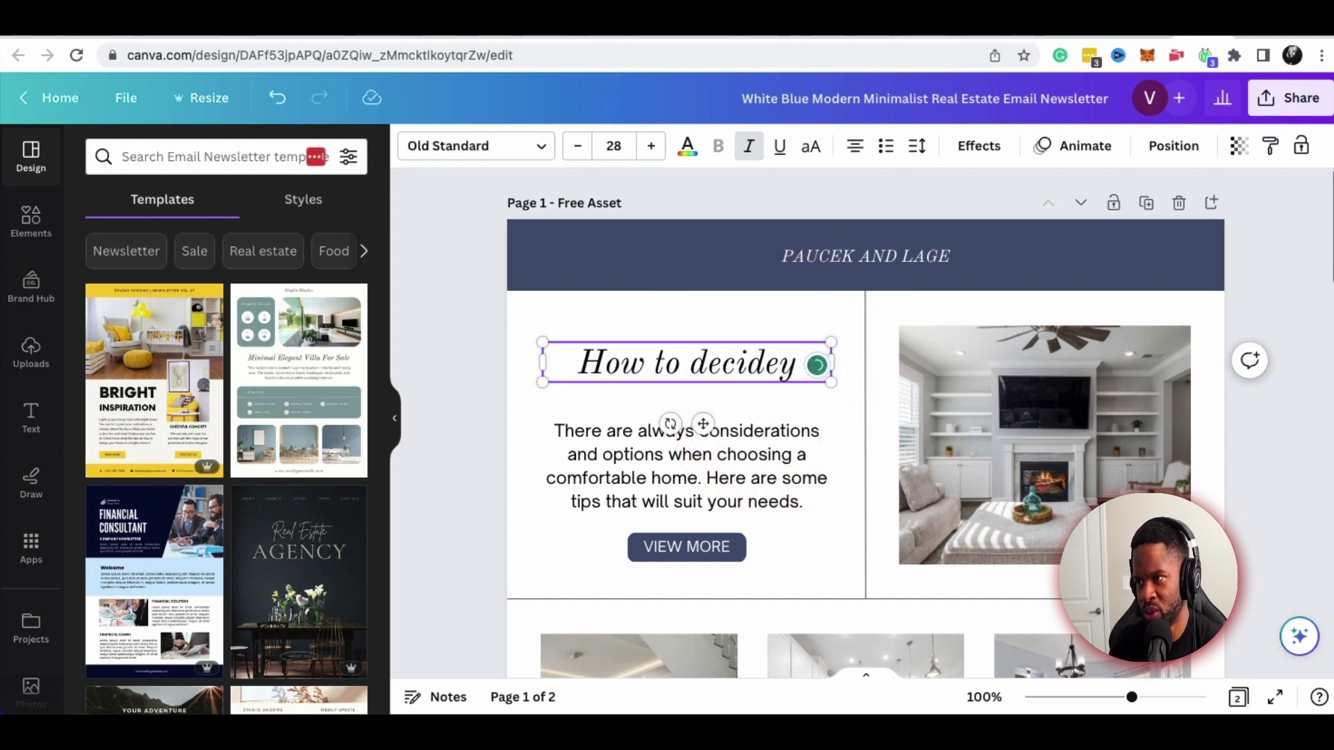
pyautogui.press('BackSpace')
pyautogui.write('if ')
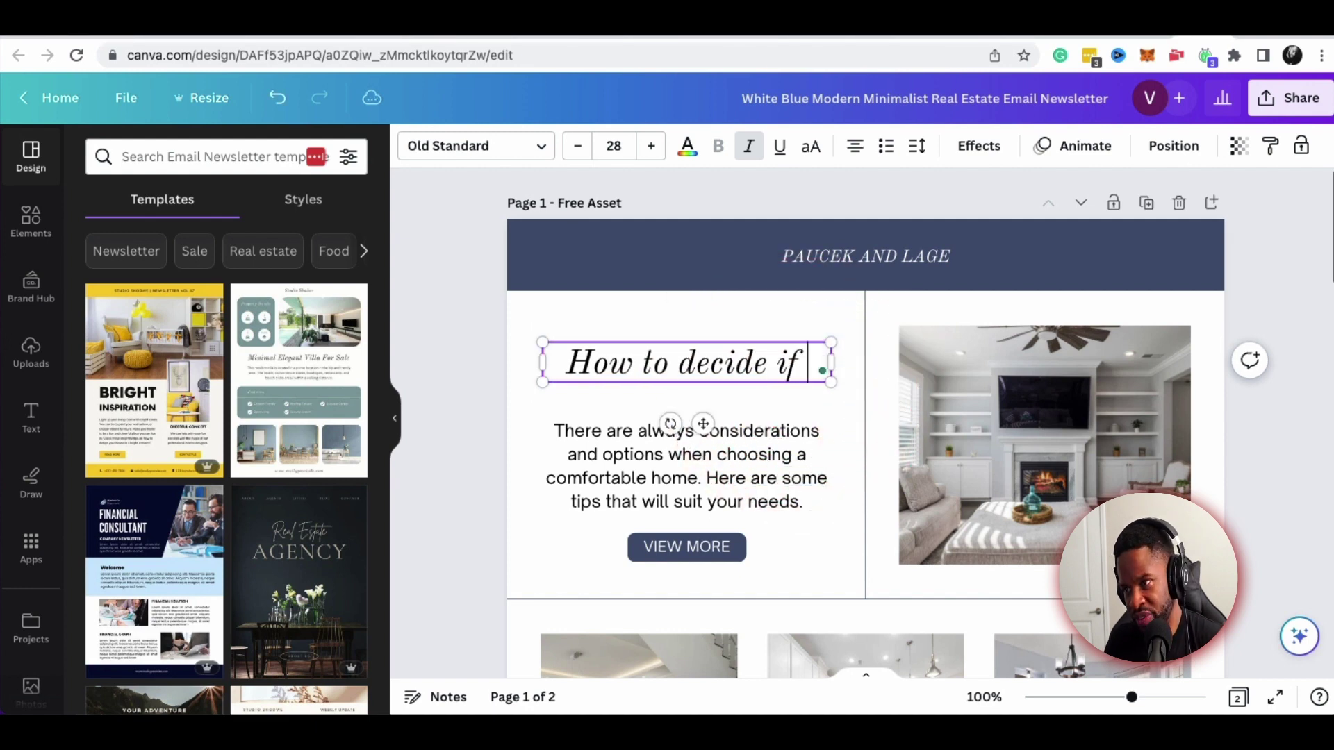
pyautogui.write('ciu')
pyautogui.press('BackSpace')
pyautogui.press('BackSpace')
pyautogui.press('BackSpace')
pyautogui.write('custom')
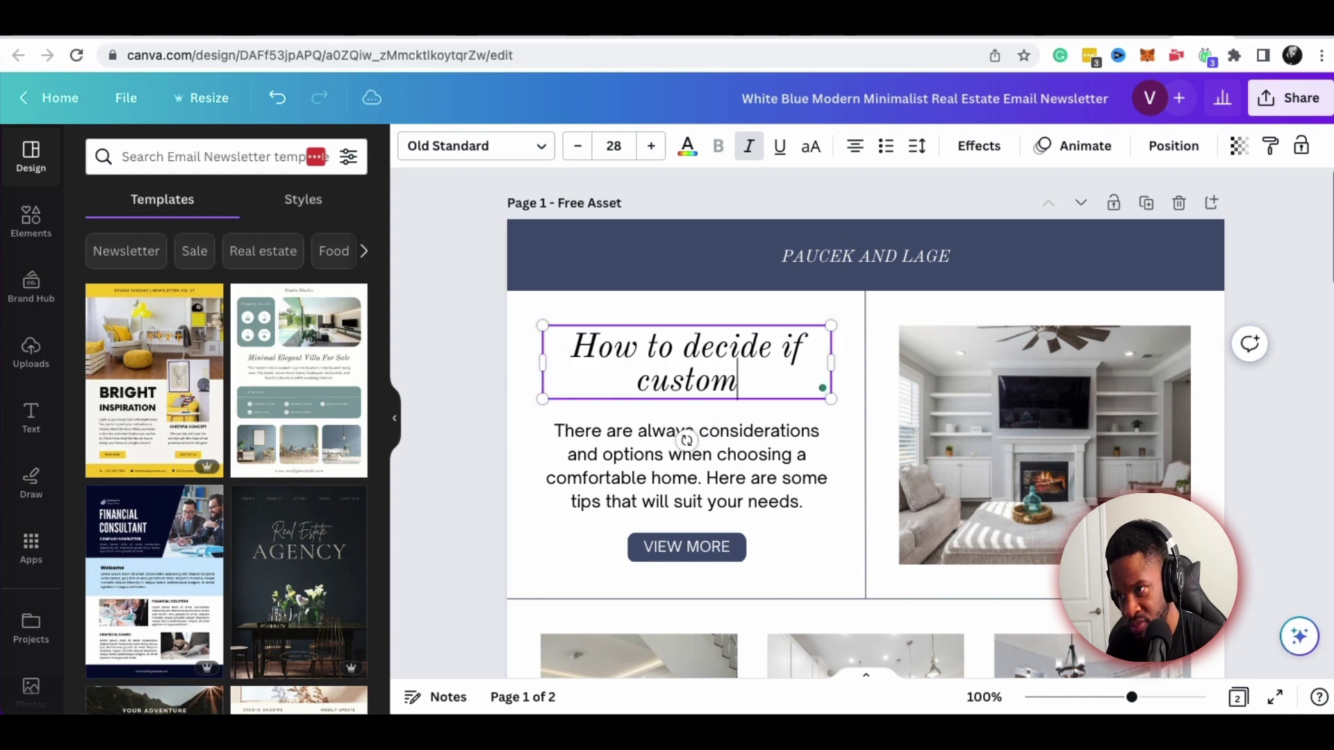
pyautogui.write(' is right for you')
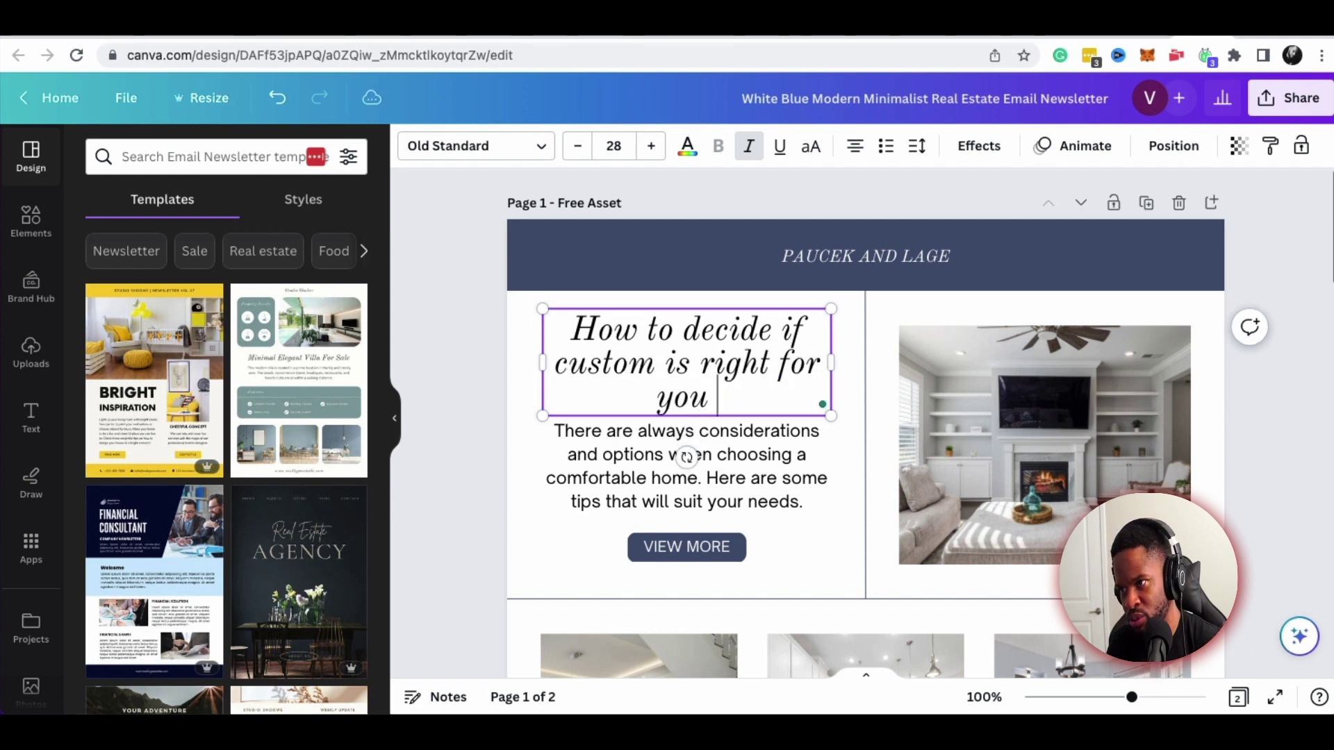
pyautogui.press('BackSpace')
pyautogui.write('?')
pyautogui.press('BackSpace')
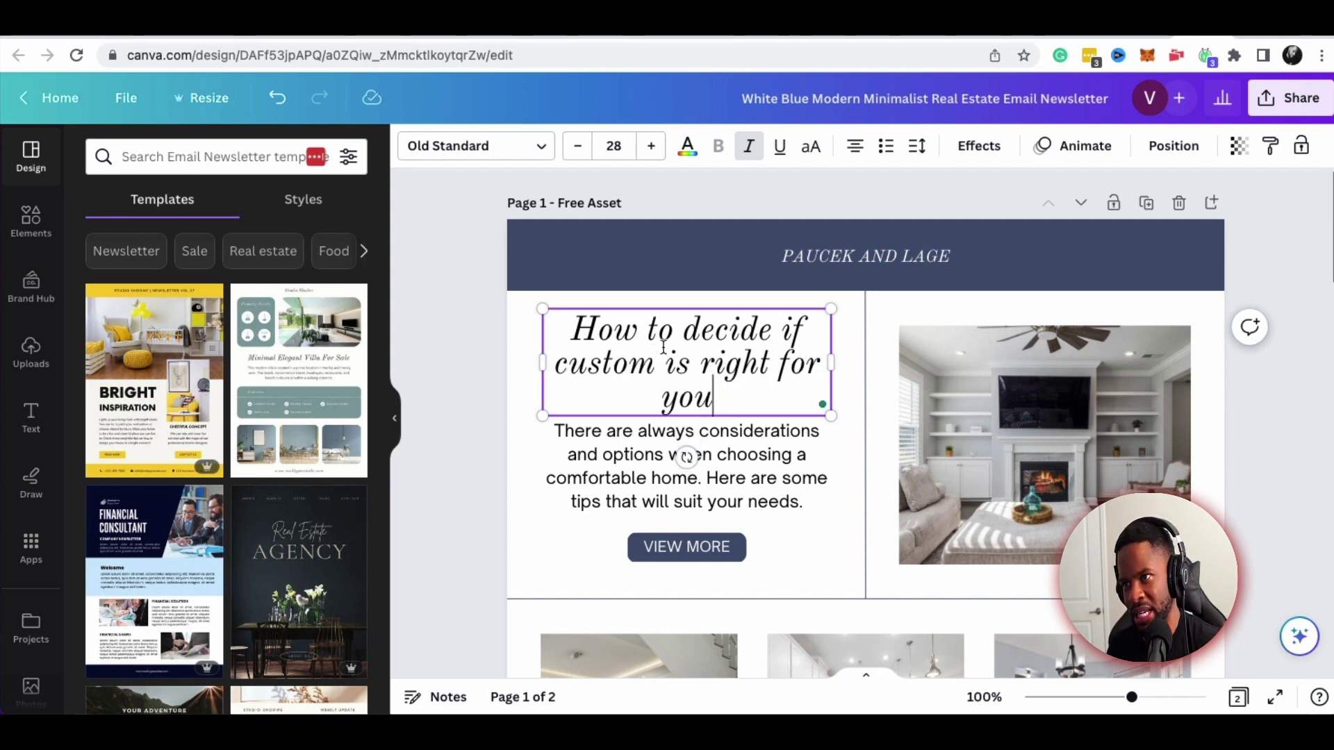
# Shrink the heading to size 24 and delete the living-room photo beside it
pyautogui.click(578, 146)
pyautogui.click(578, 145)
pyautogui.click(577, 146)
pyautogui.click(577, 146)
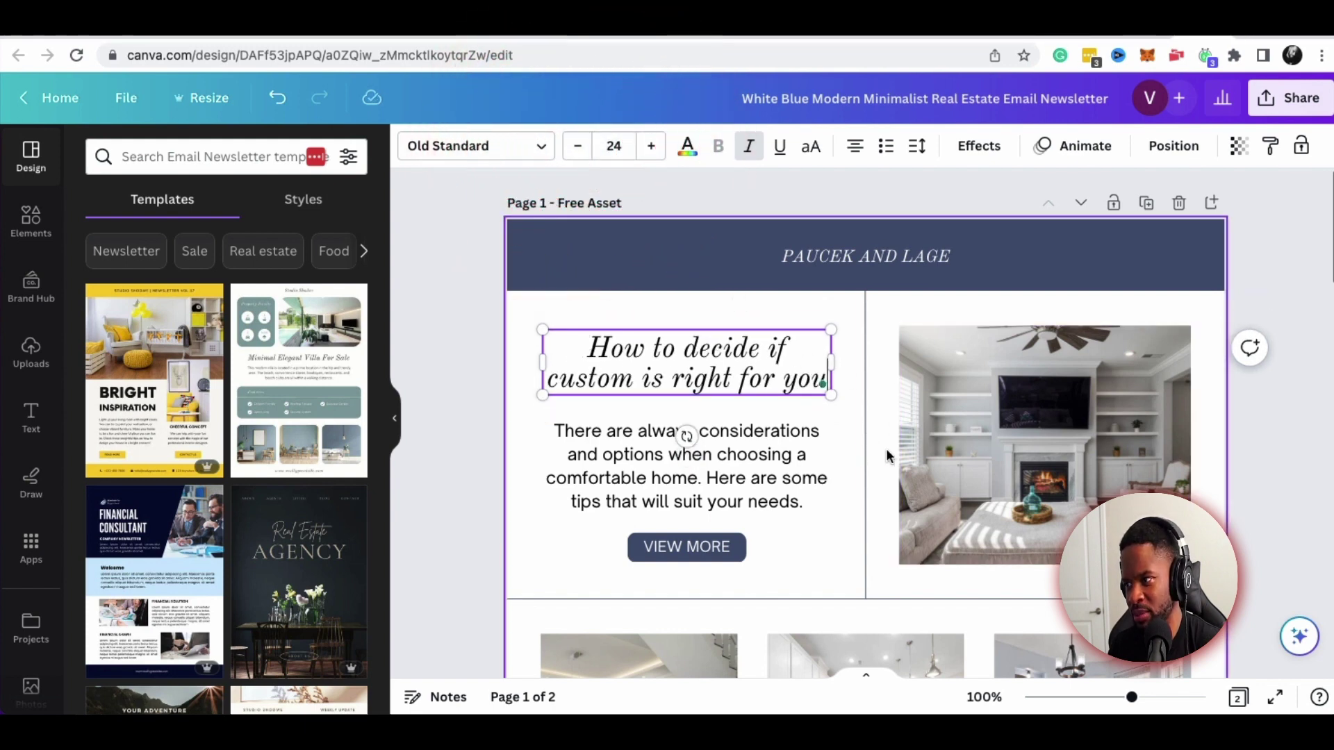
pyautogui.click(1049, 451)
pyautogui.press('Delete')
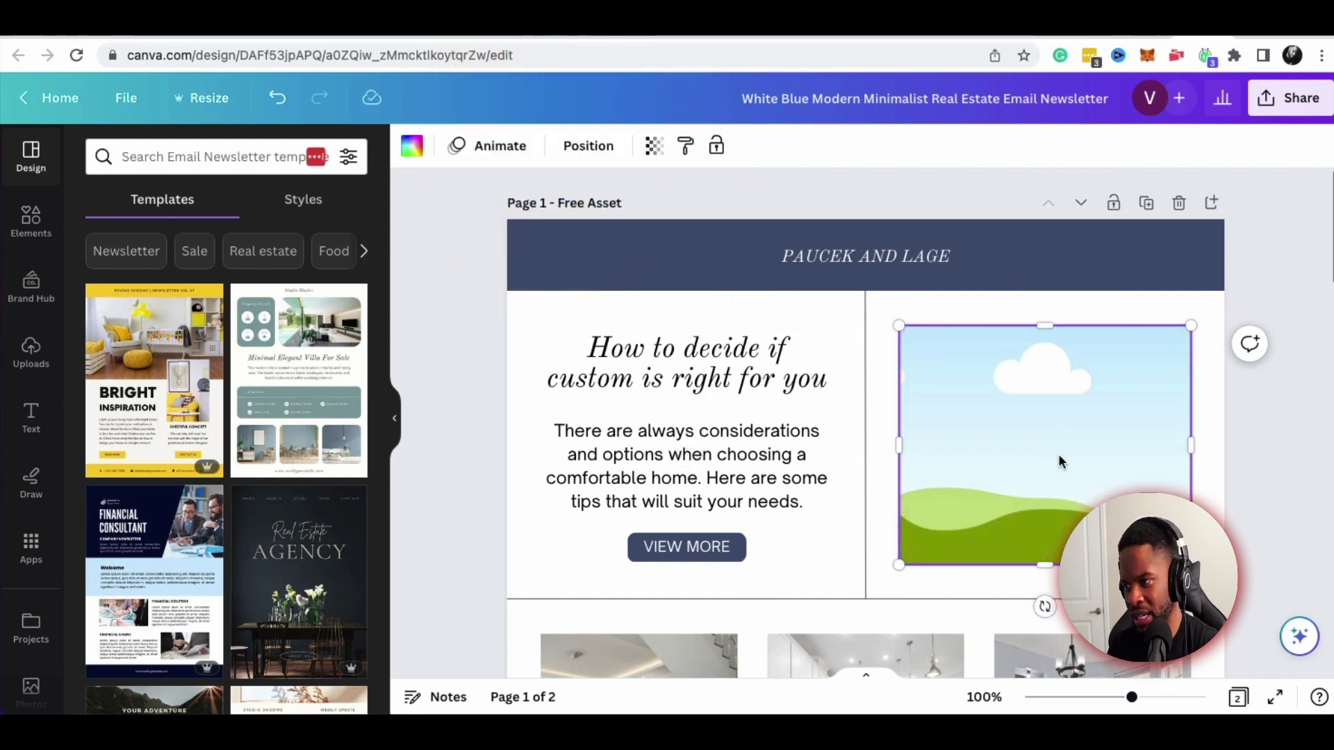
pyautogui.scroll(-3, 1053, 460)
pyautogui.click(1082, 487)
pyautogui.press('Delete')
pyautogui.click(889, 503)
pyautogui.press('Delete')
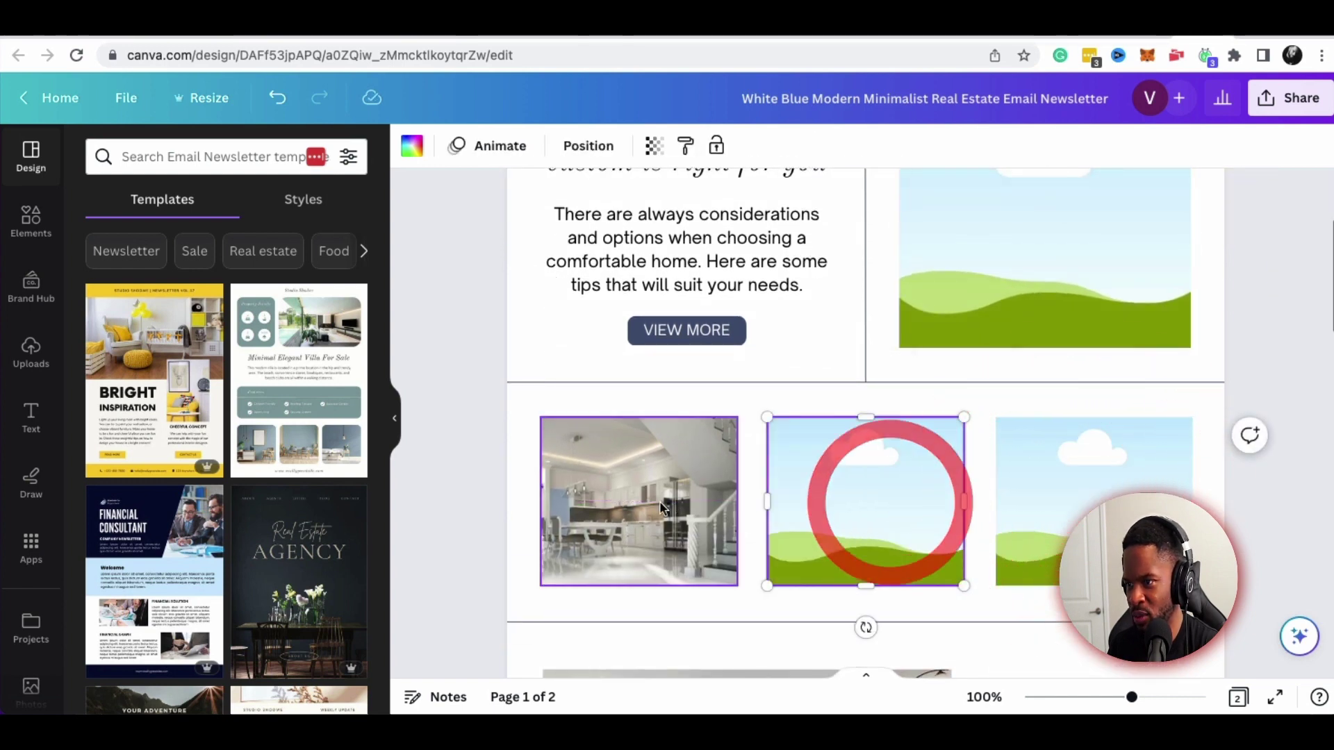
pyautogui.click(665, 508)
pyautogui.press('Delete')
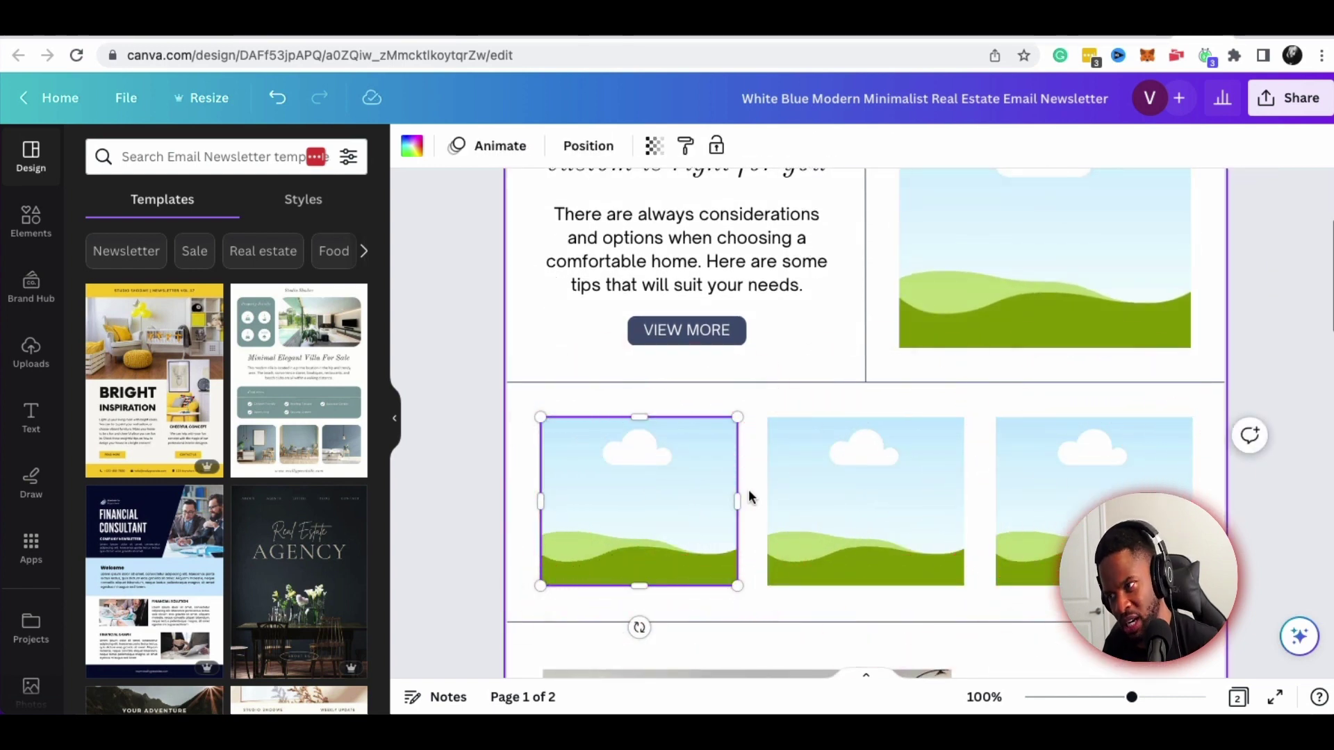
pyautogui.hotkey('ctrl', 'z')
pyautogui.hotkey('ctrl', 'z')
pyautogui.hotkey('ctrl', 'z')
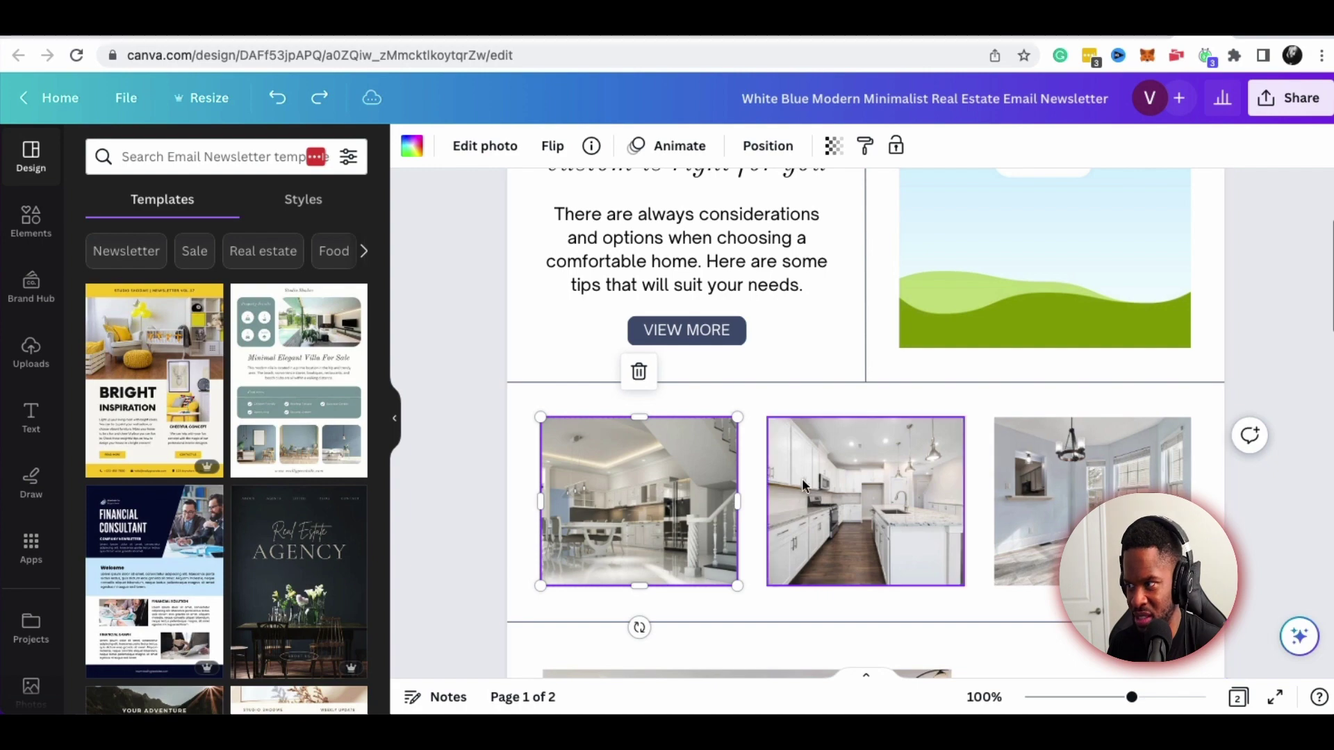
pyautogui.hotkey('ctrl', 'z')
pyautogui.scroll(-1, 882, 445)
pyautogui.scroll(-5, 881, 440)
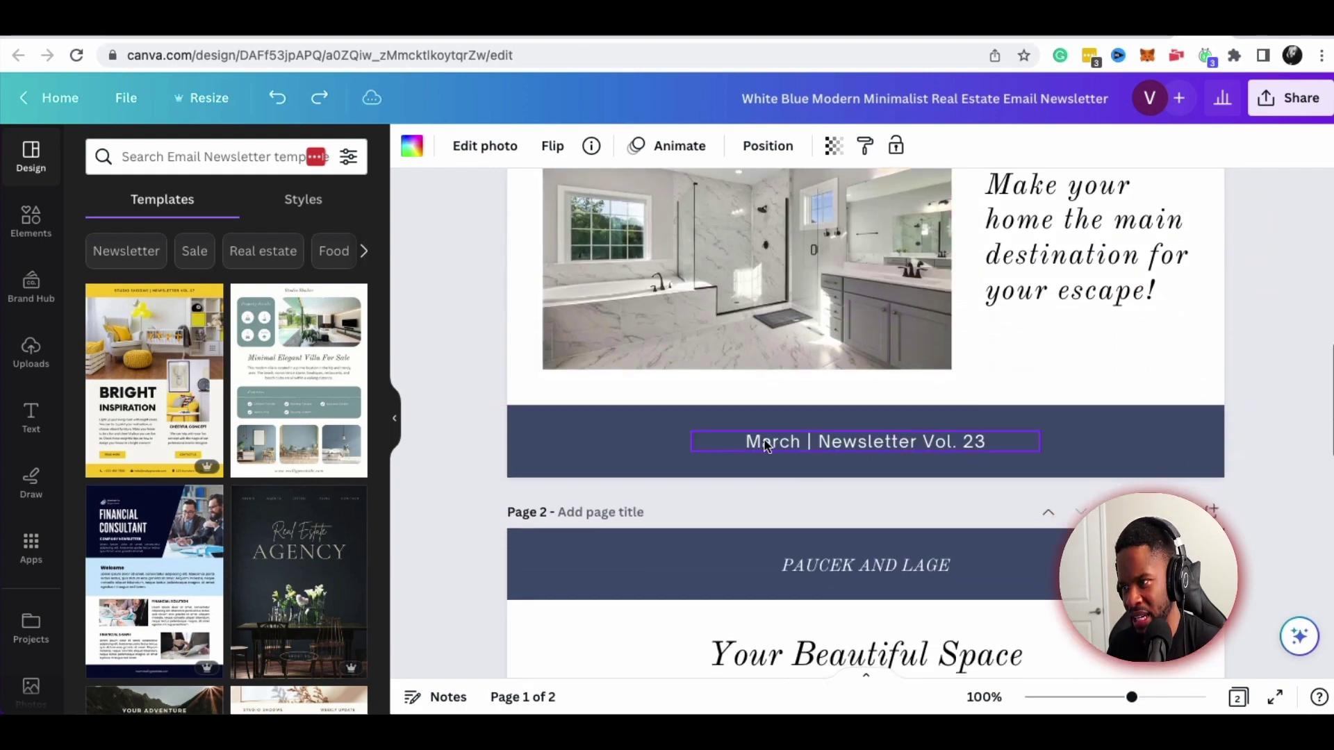
pyautogui.scroll(-2, 906, 456)
pyautogui.scroll(3, 901, 460)
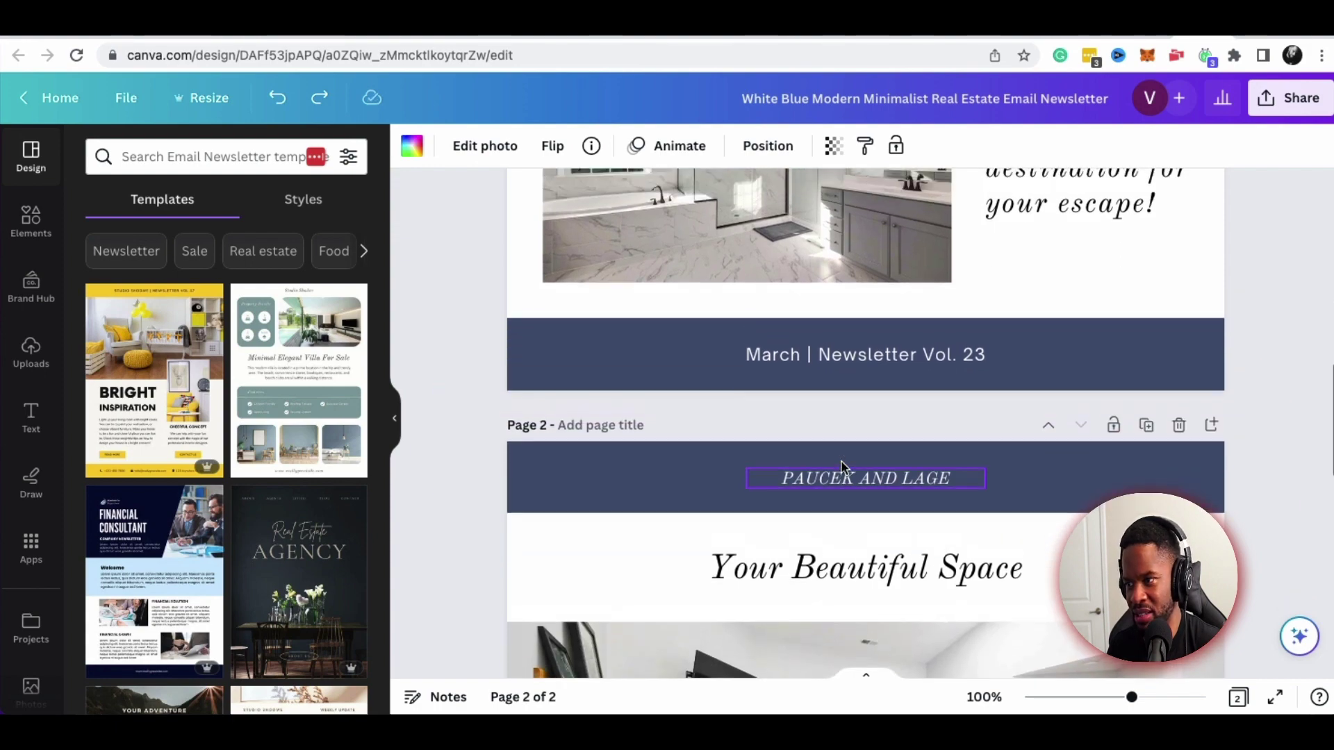
pyautogui.scroll(-5, 840, 462)
pyautogui.scroll(1, 838, 464)
pyautogui.scroll(-6, 838, 464)
pyautogui.scroll(2, 839, 467)
pyautogui.scroll(-8, 839, 467)
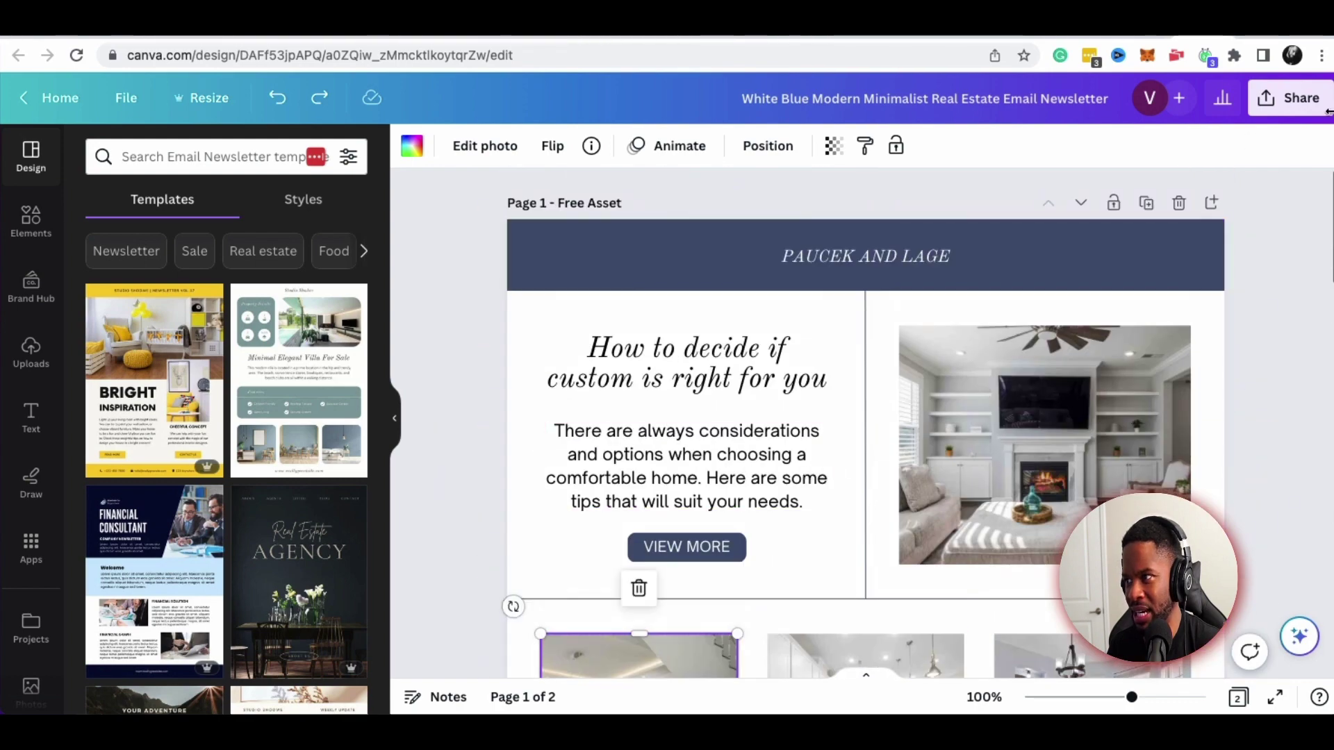
# Duplicate page 1 and the 'Your Beautiful Space' page, giving four pages in total
pyautogui.click(1147, 203)
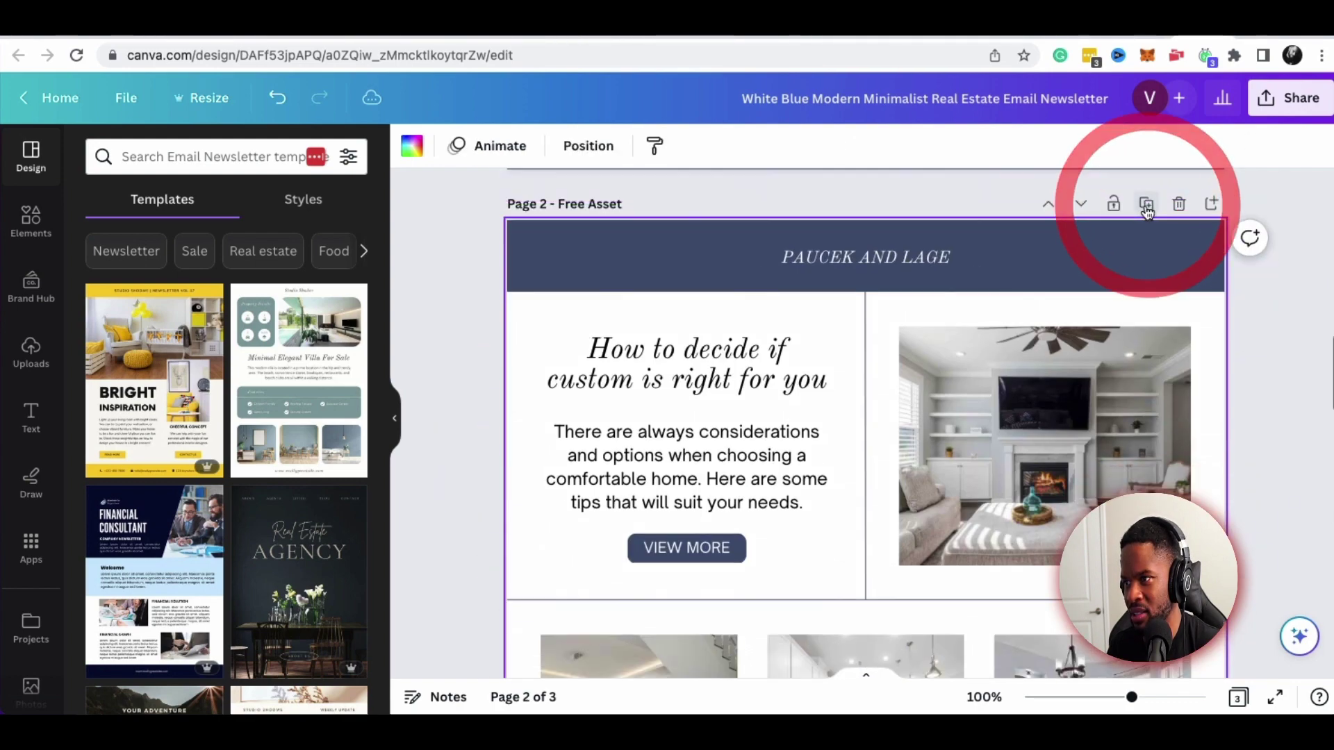
pyautogui.scroll(1, 1157, 209)
pyautogui.scroll(-5, 1158, 209)
pyautogui.scroll(4, 1157, 208)
pyautogui.scroll(4, 1050, 264)
pyautogui.scroll(-18, 1052, 261)
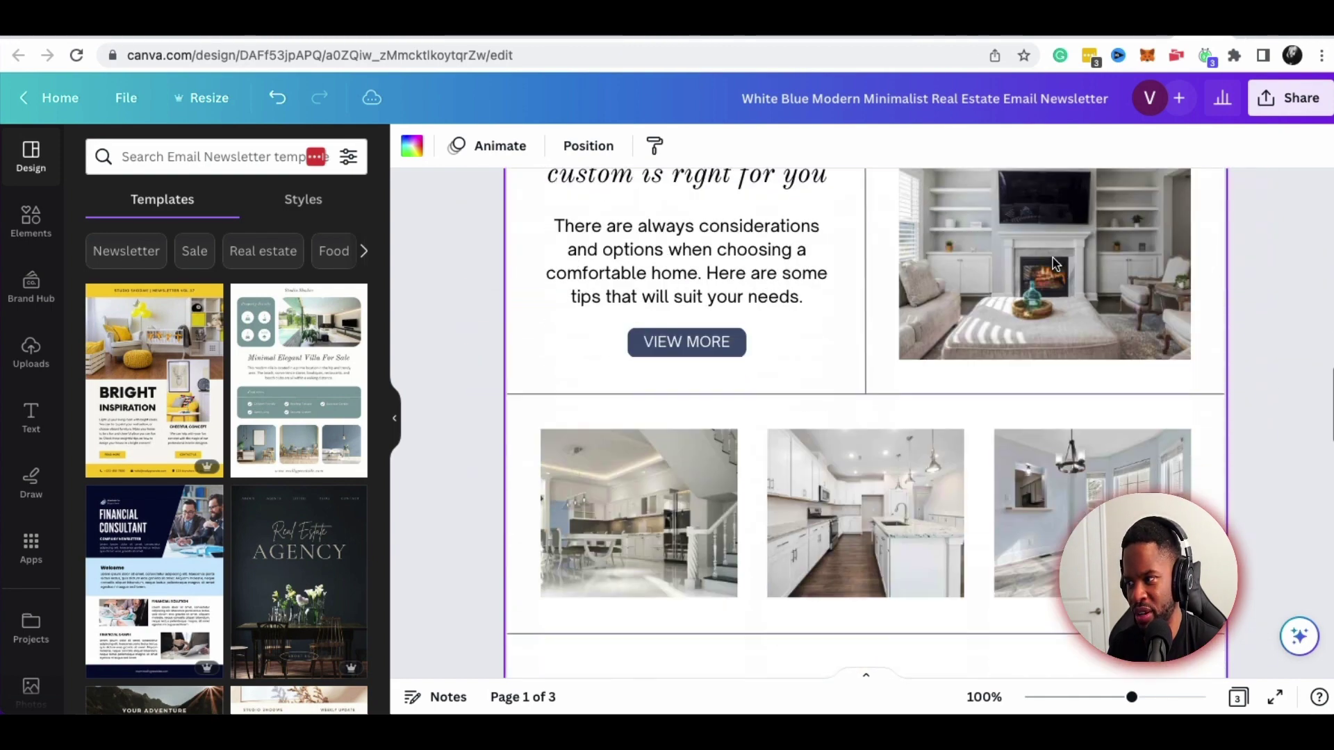
pyautogui.scroll(2, 1056, 262)
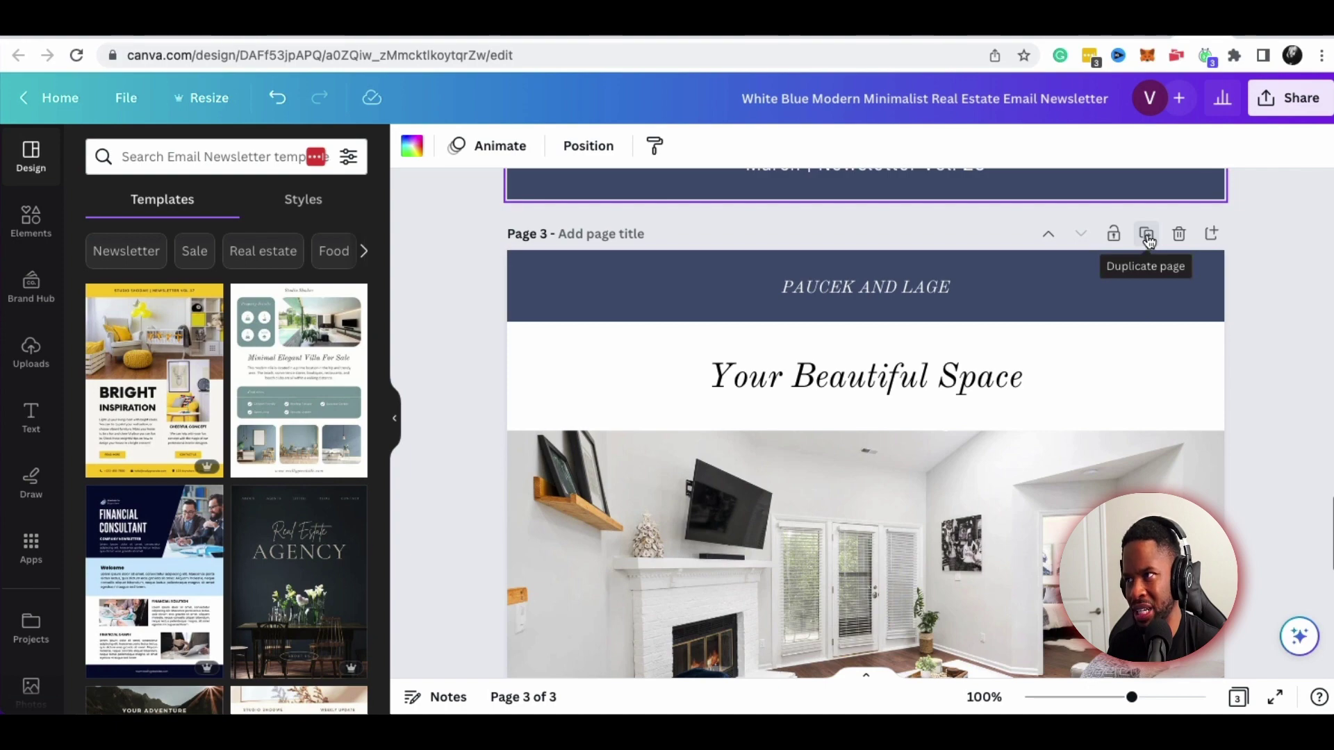
pyautogui.click(1146, 237)
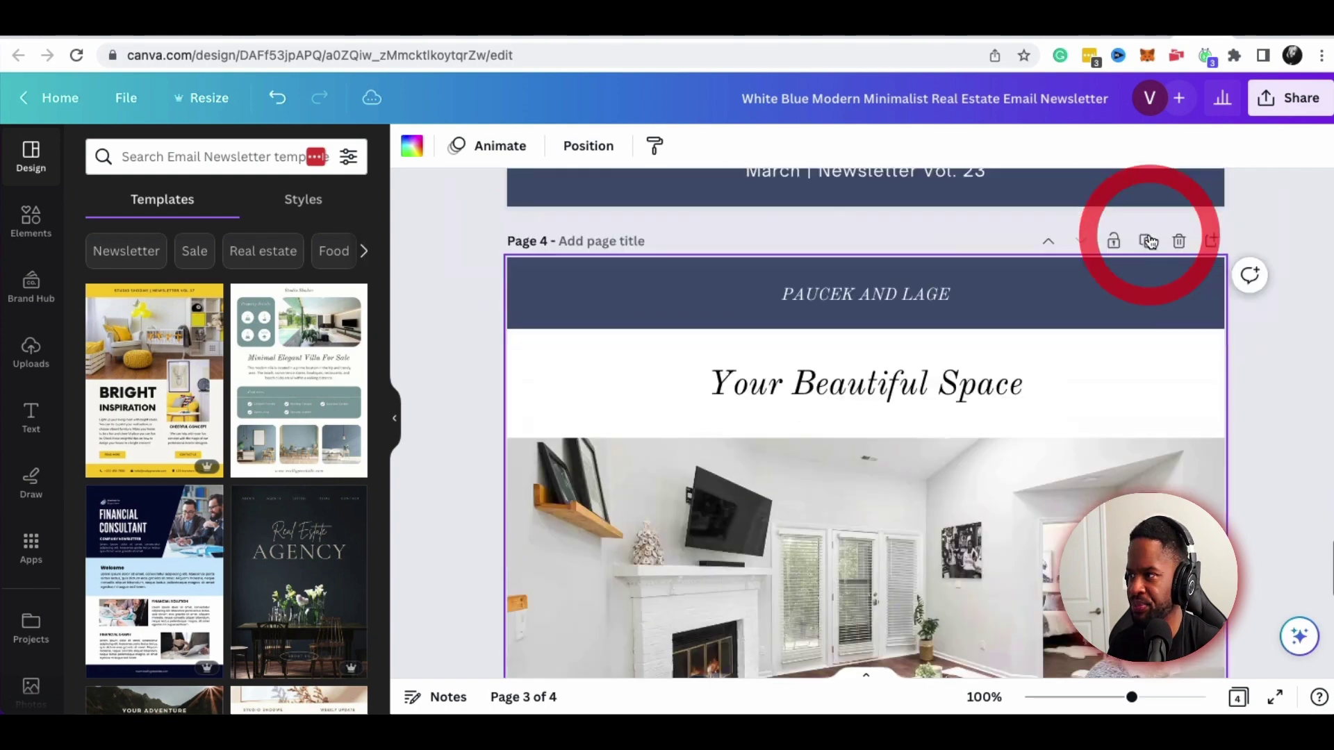
pyautogui.scroll(-6, 1001, 275)
pyautogui.scroll(-4, 966, 274)
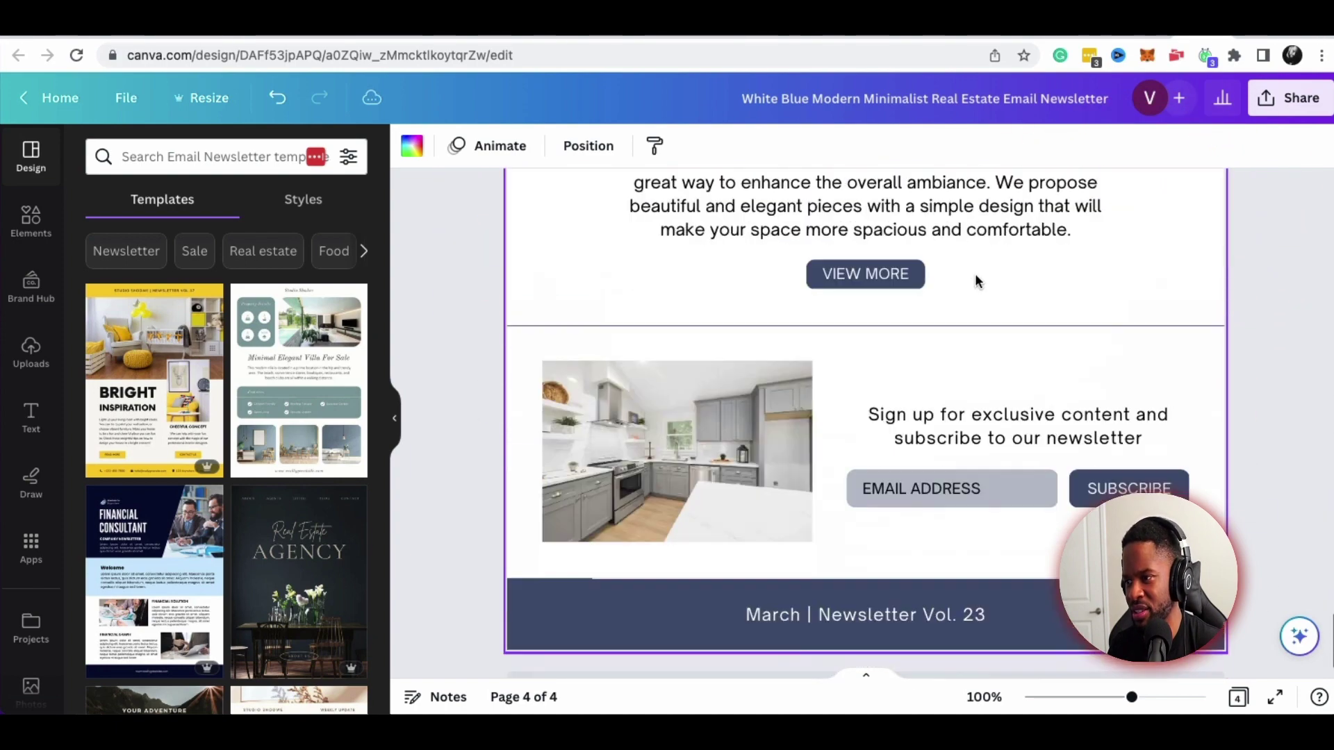
pyautogui.click(928, 492)
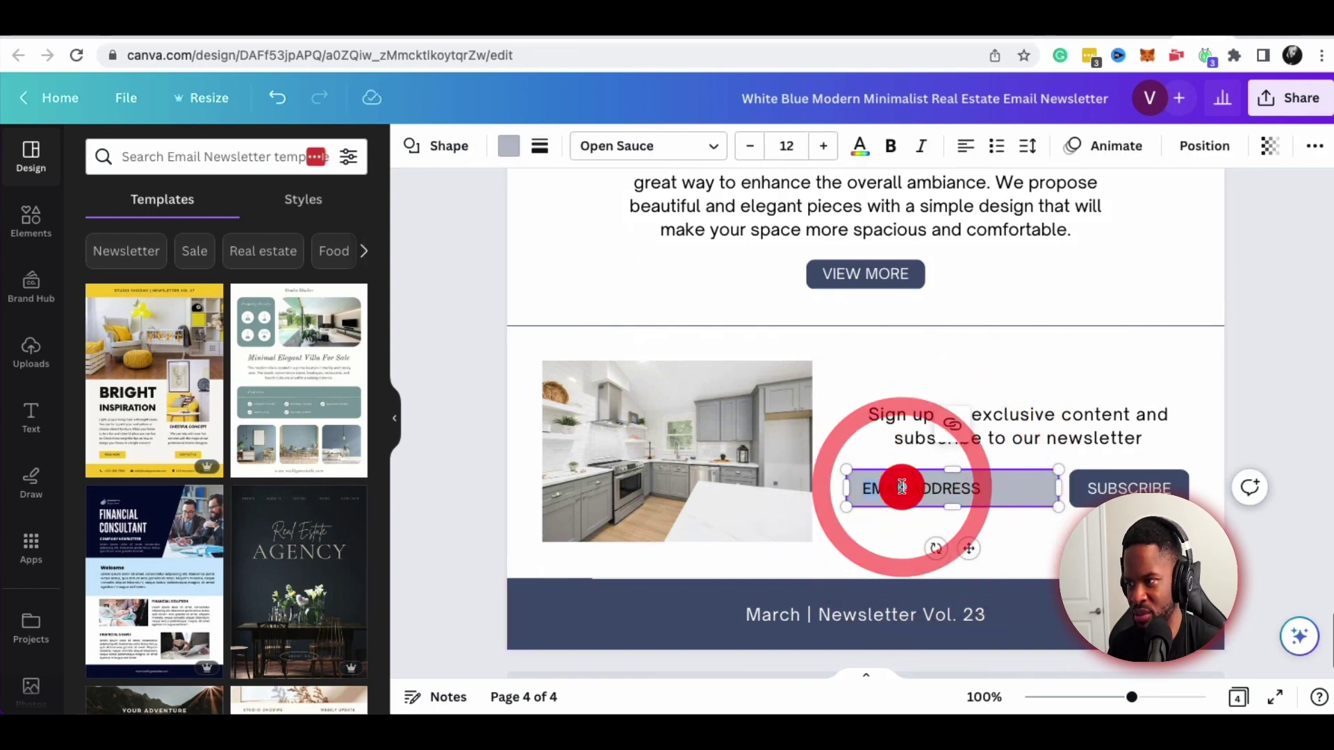
pyautogui.click(971, 488)
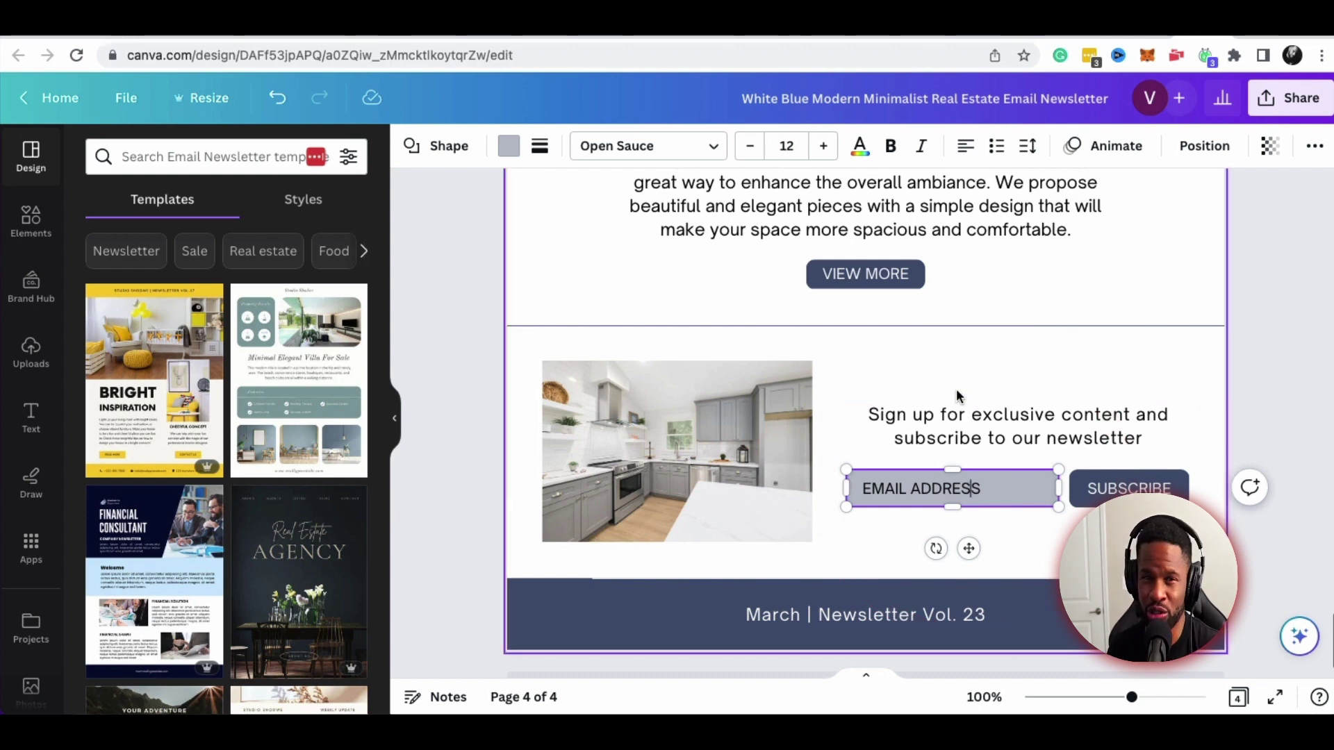
pyautogui.scroll(2, 979, 386)
pyautogui.click(989, 403)
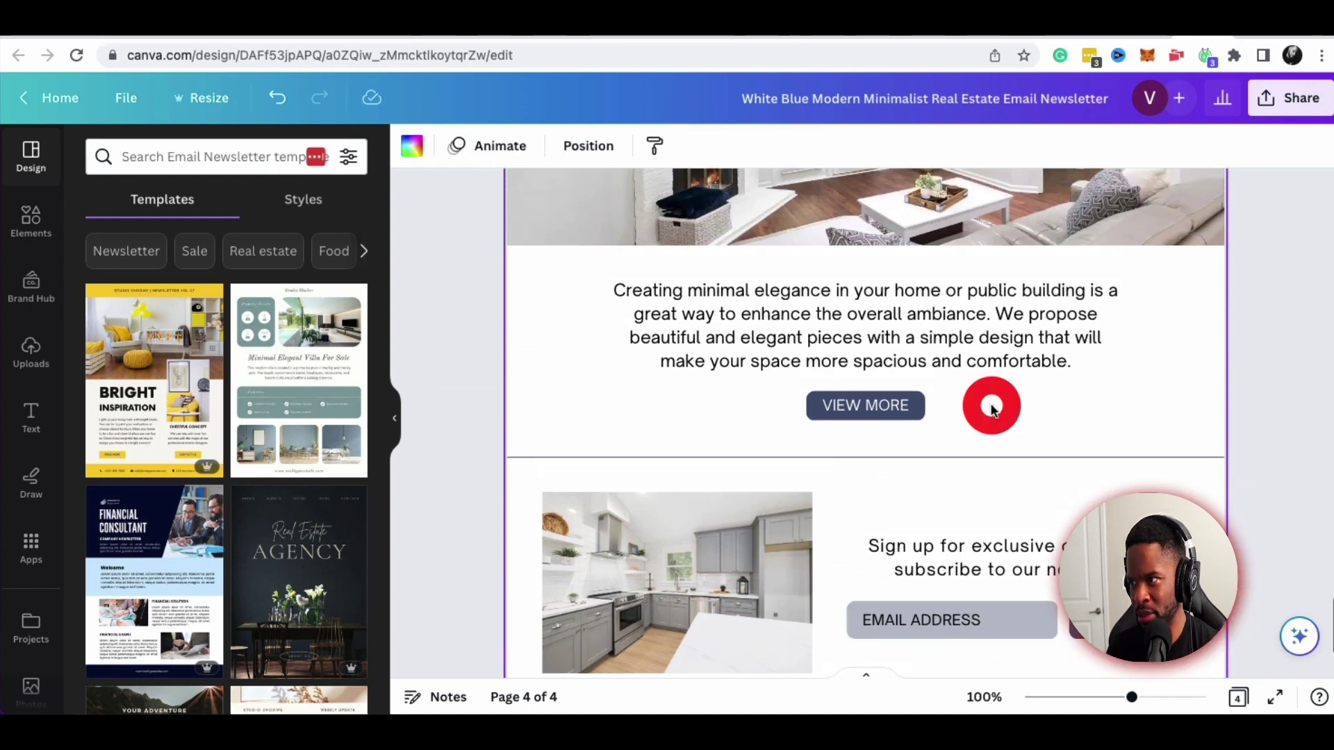
pyautogui.scroll(-2, 977, 407)
pyautogui.scroll(-1, 977, 408)
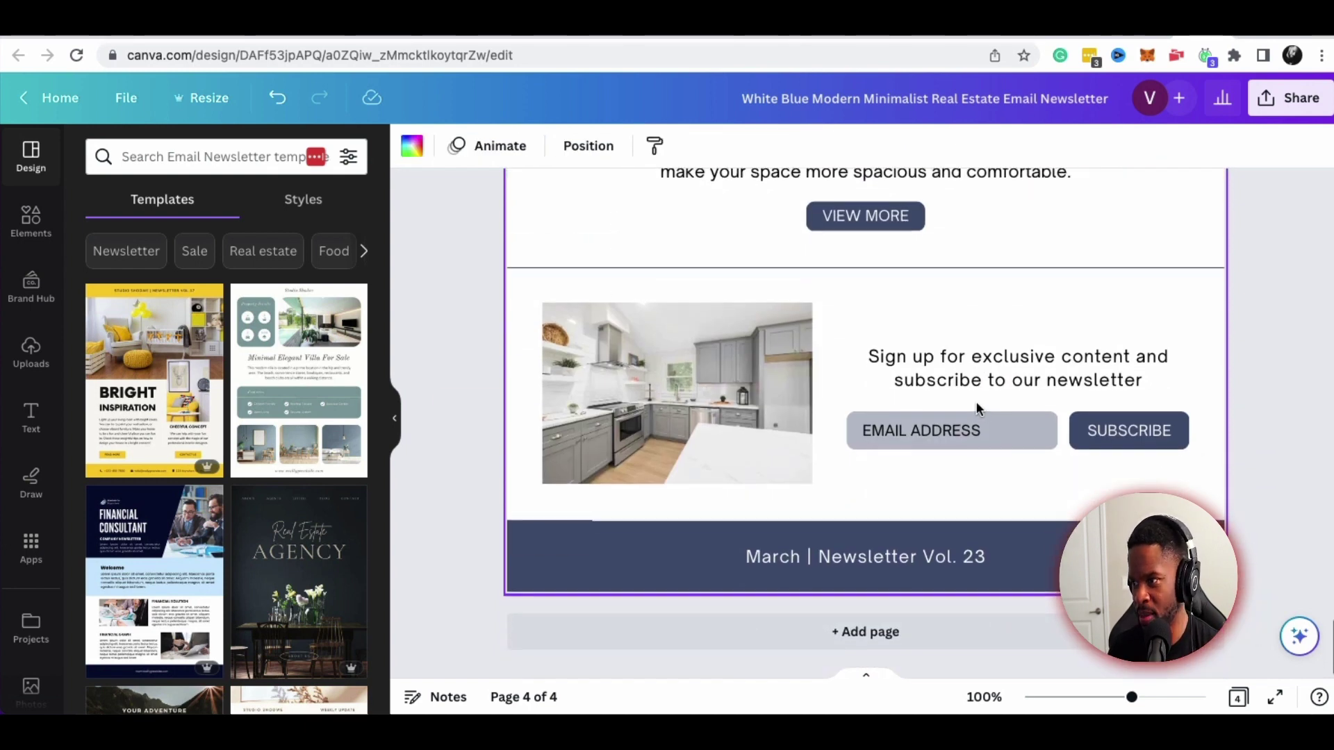
pyautogui.scroll(2, 977, 408)
pyautogui.scroll(-5, 977, 401)
pyautogui.scroll(5, 977, 401)
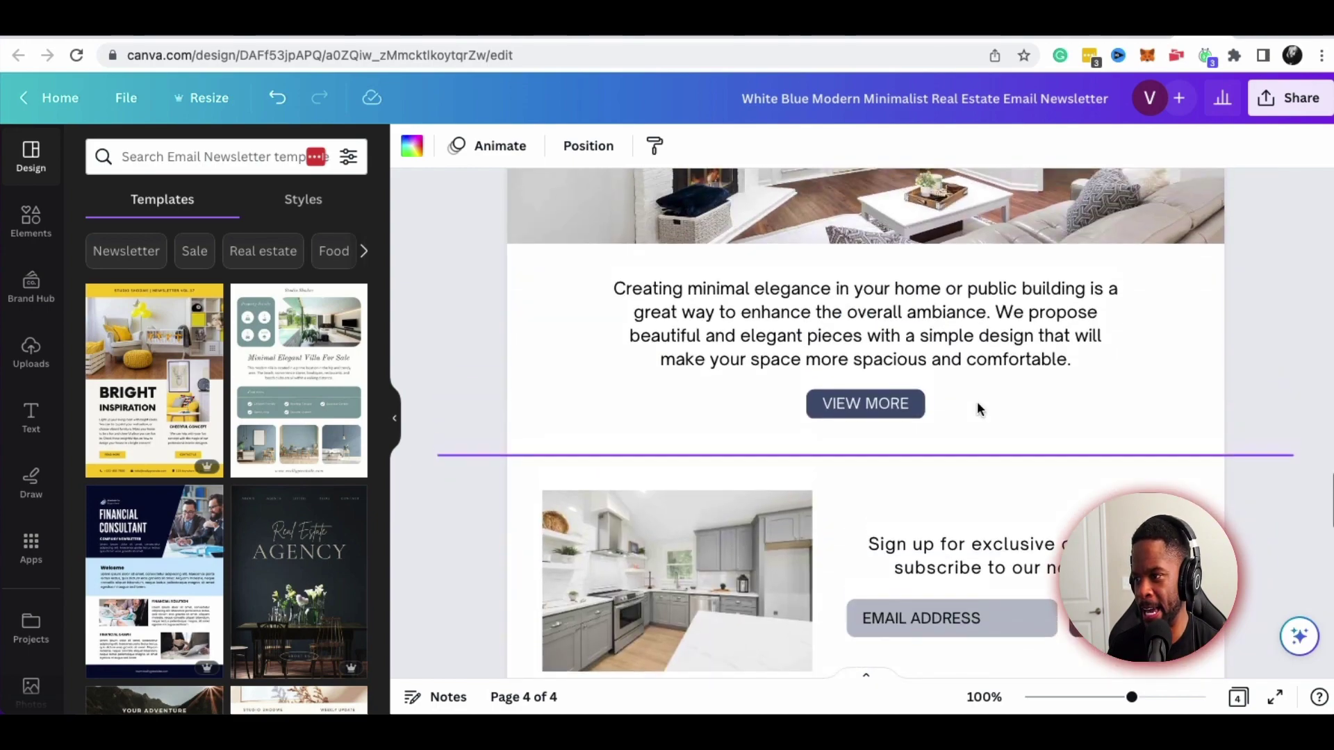
pyautogui.scroll(15, 977, 409)
pyautogui.scroll(10, 976, 408)
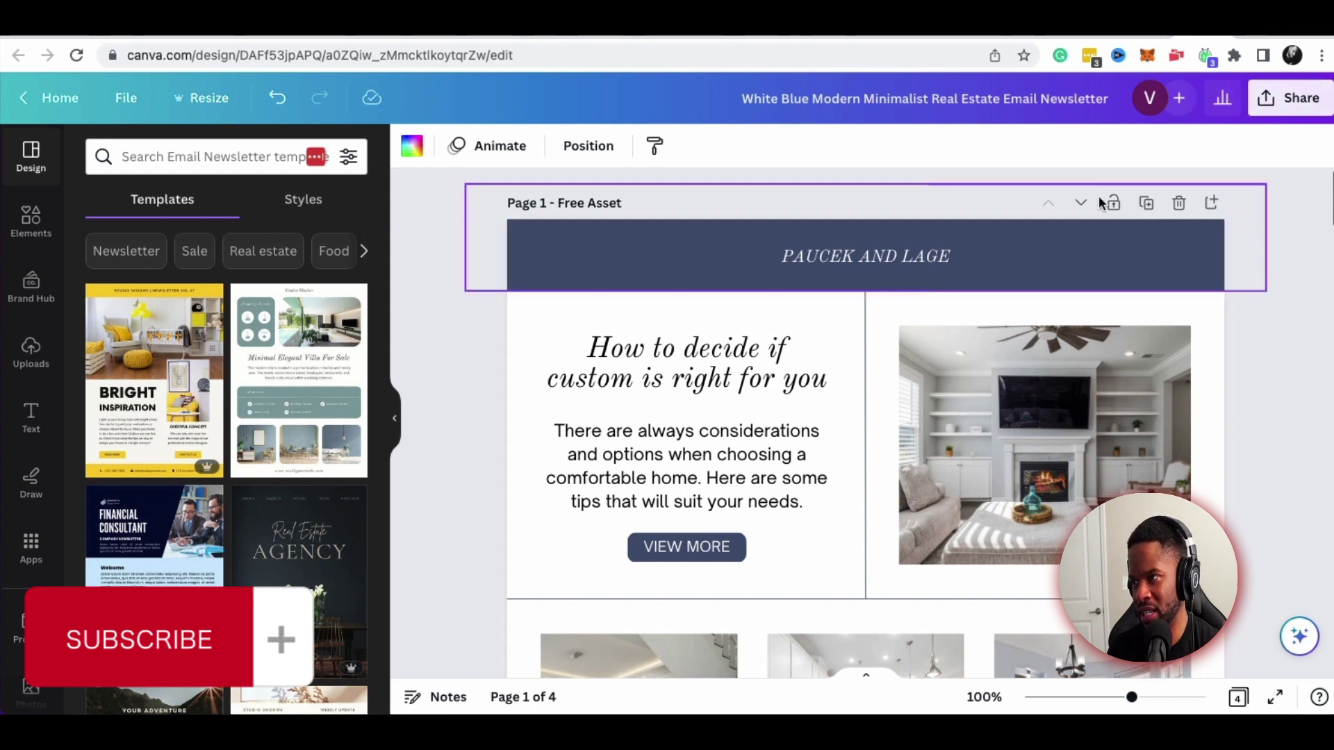
pyautogui.click(1287, 98)
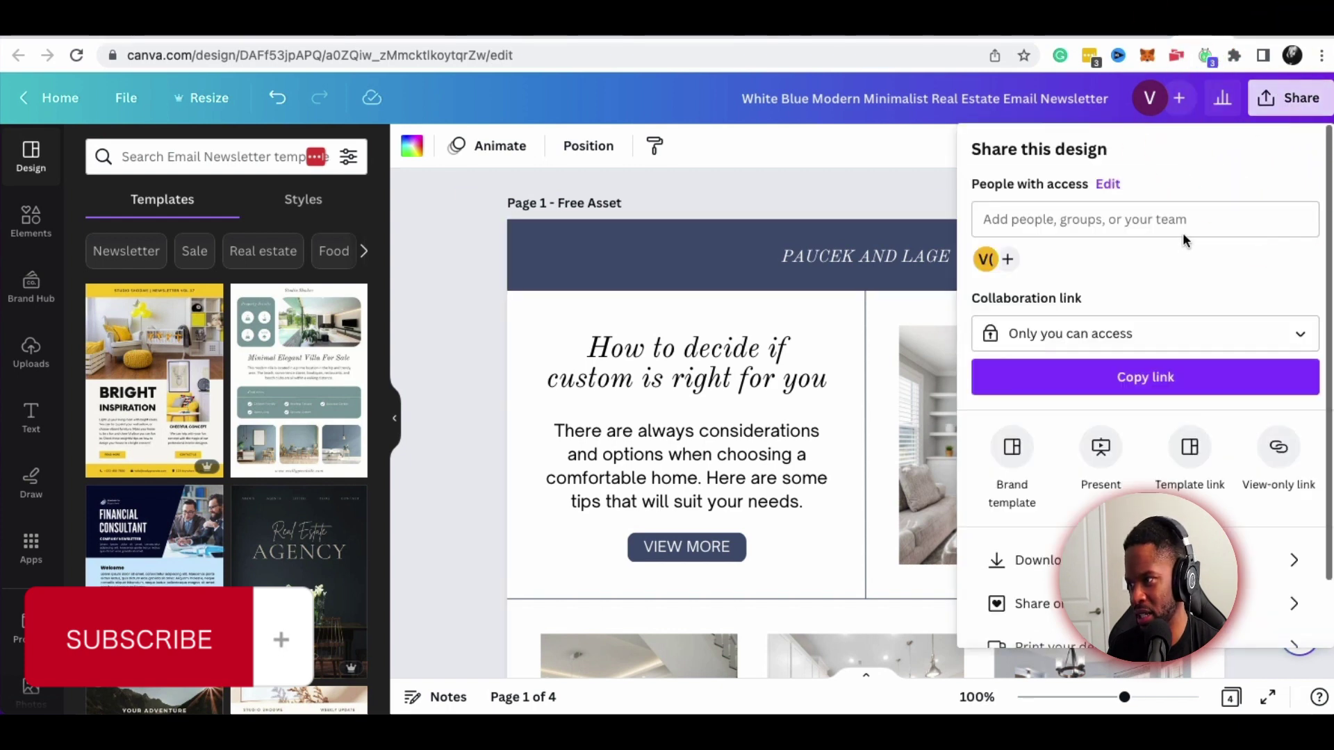
pyautogui.click(1291, 564)
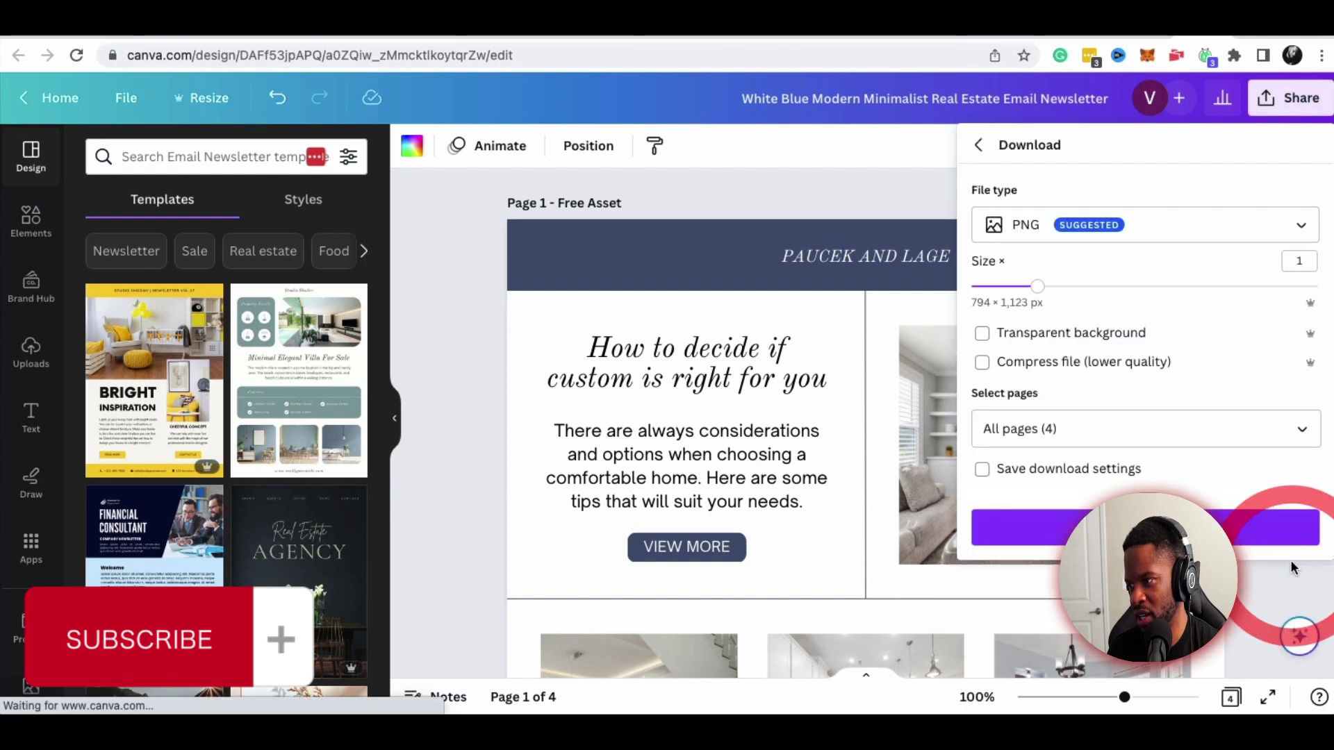
pyautogui.click(809, 191)
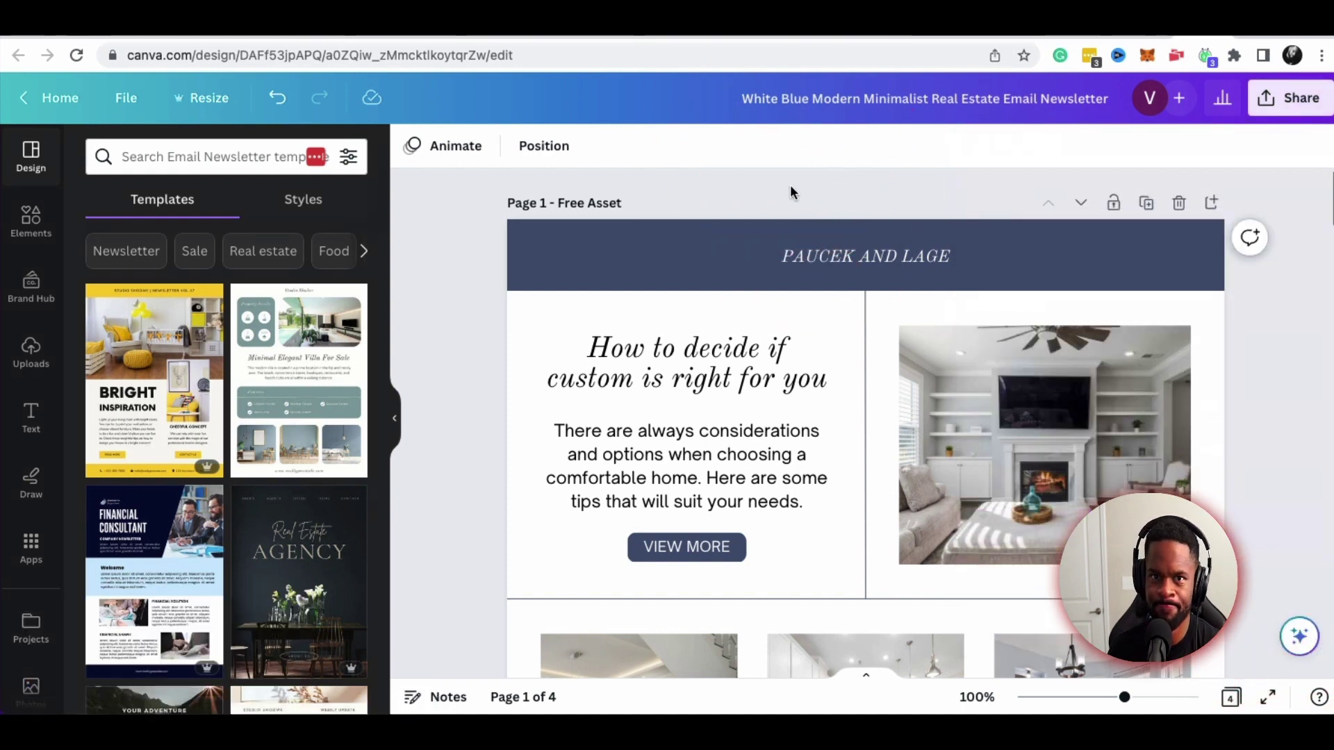
pyautogui.scroll(-4, 809, 276)
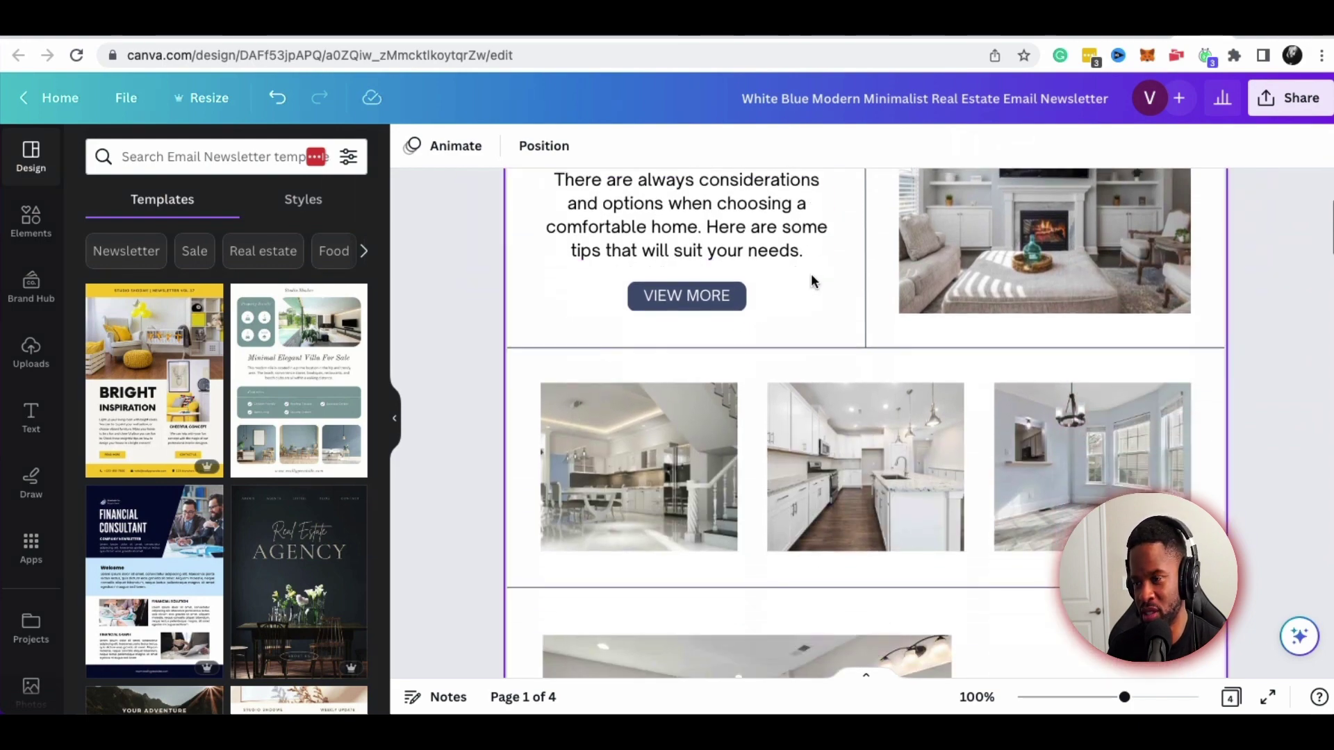
pyautogui.scroll(-1, 813, 273)
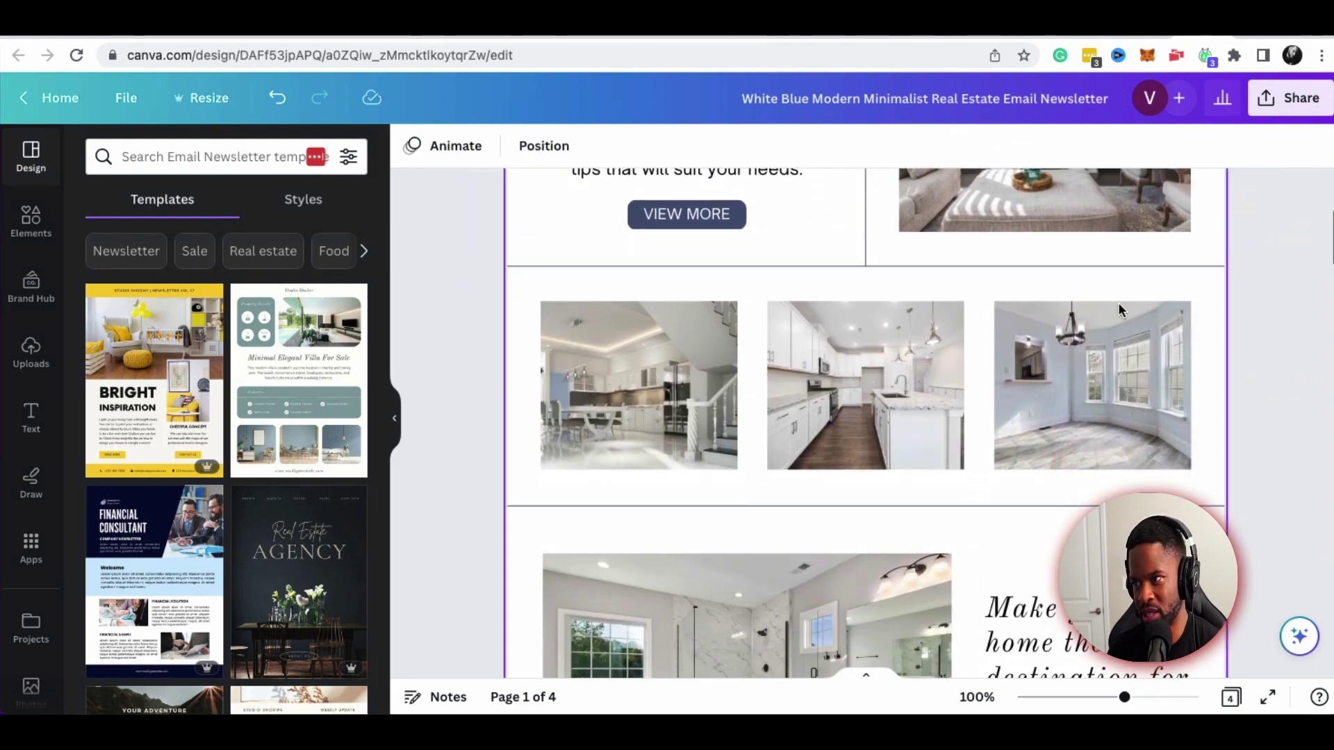
pyautogui.scroll(-20, 1102, 302)
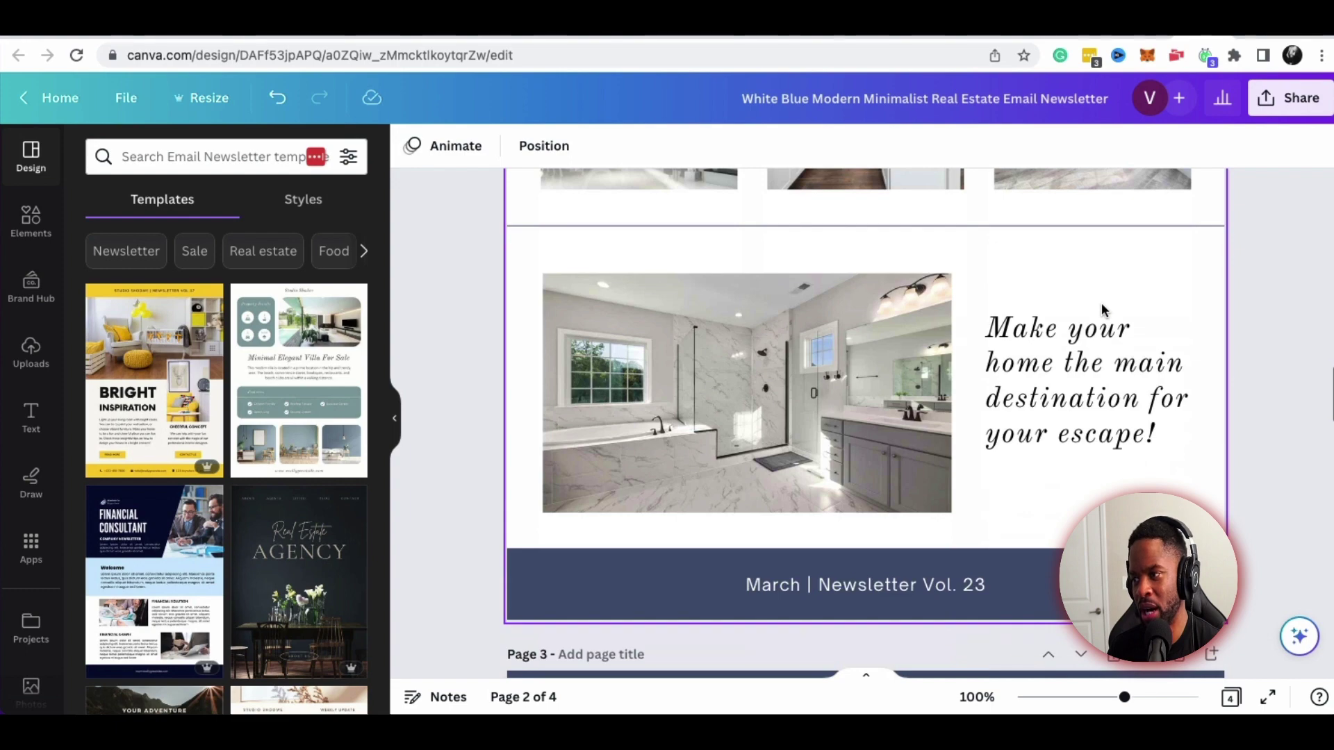
pyautogui.scroll(-4, 1102, 302)
pyautogui.scroll(-6, 1102, 302)
pyautogui.scroll(20, 1103, 306)
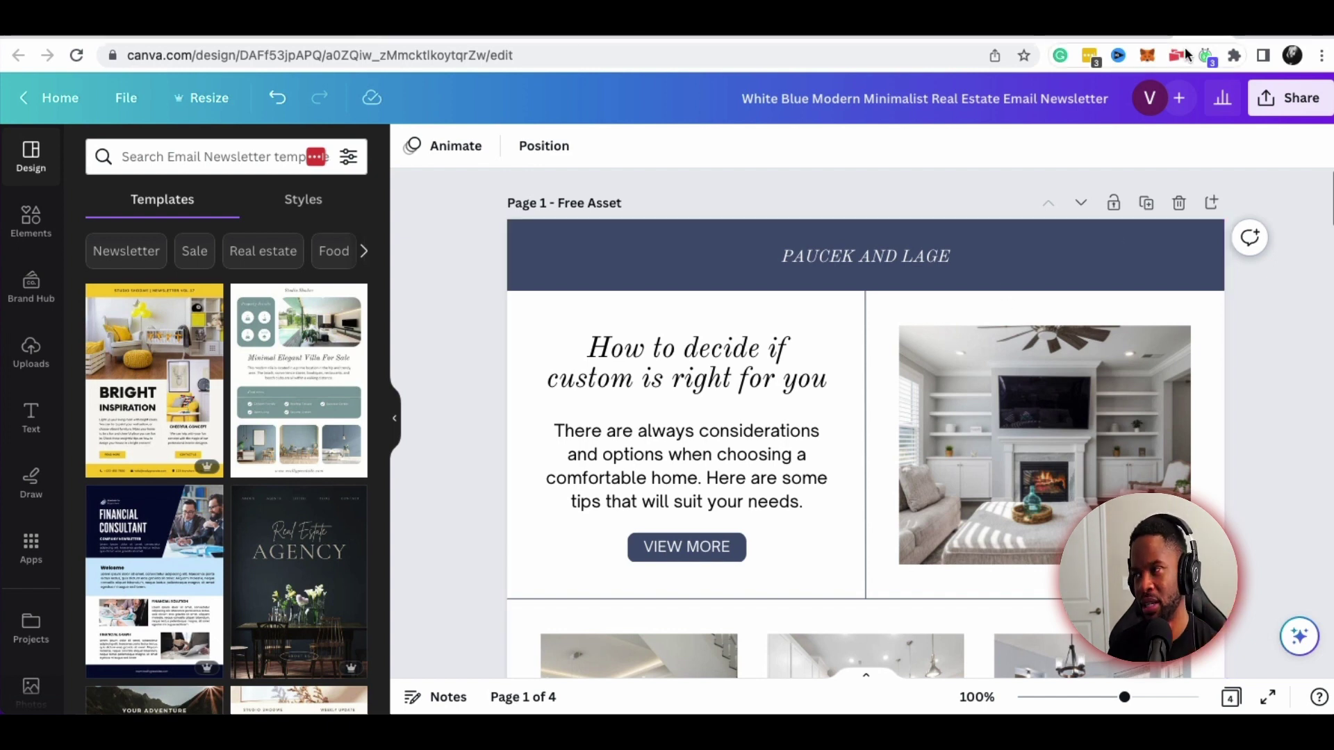
pyautogui.scroll(-1, 878, 271)
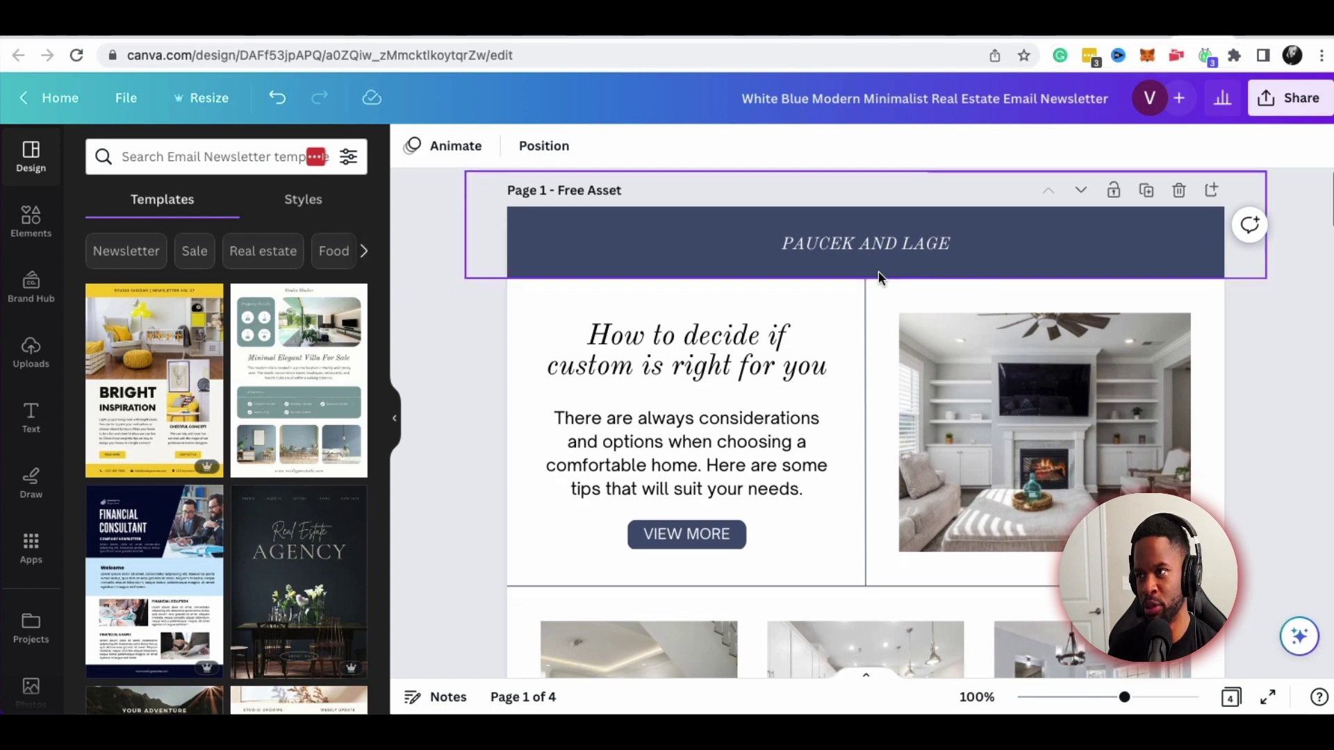
pyautogui.scroll(1, 881, 272)
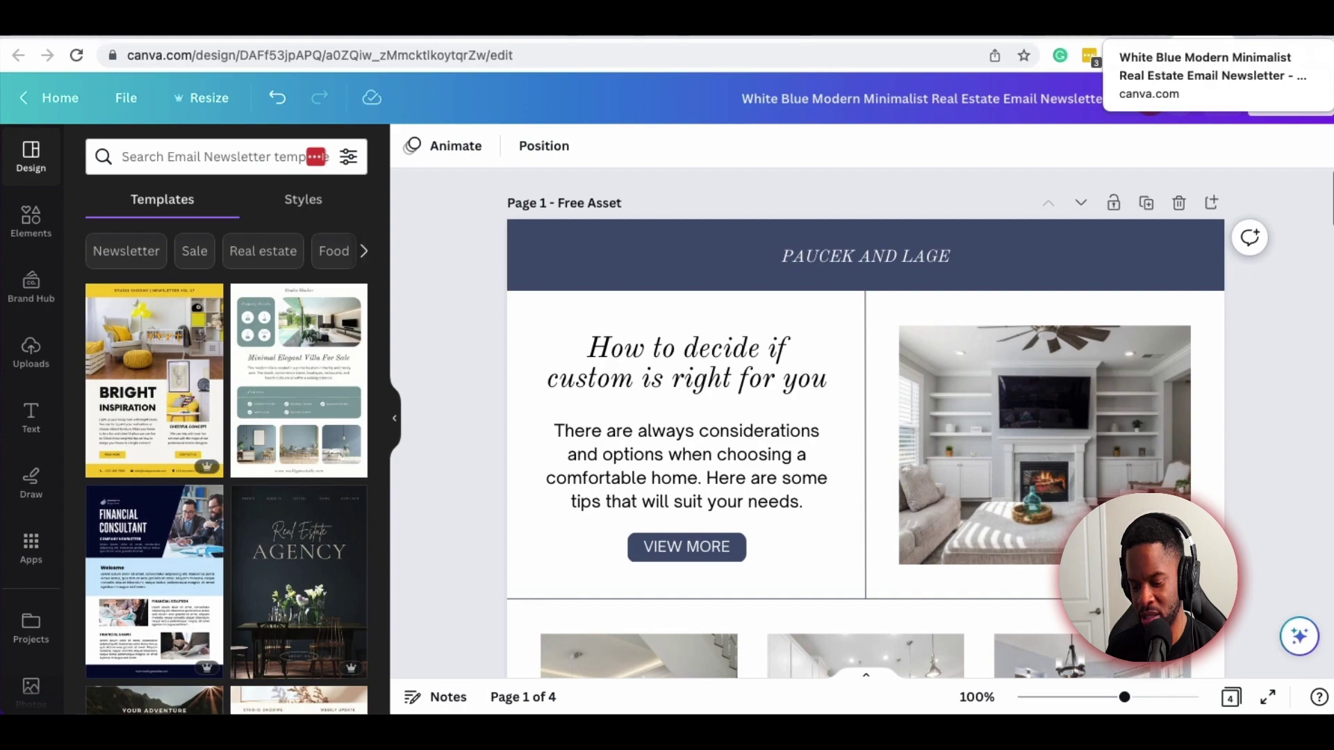
# Close the newsletter preview and replace the template search with 'banner'
pyautogui.click(1182, 21)
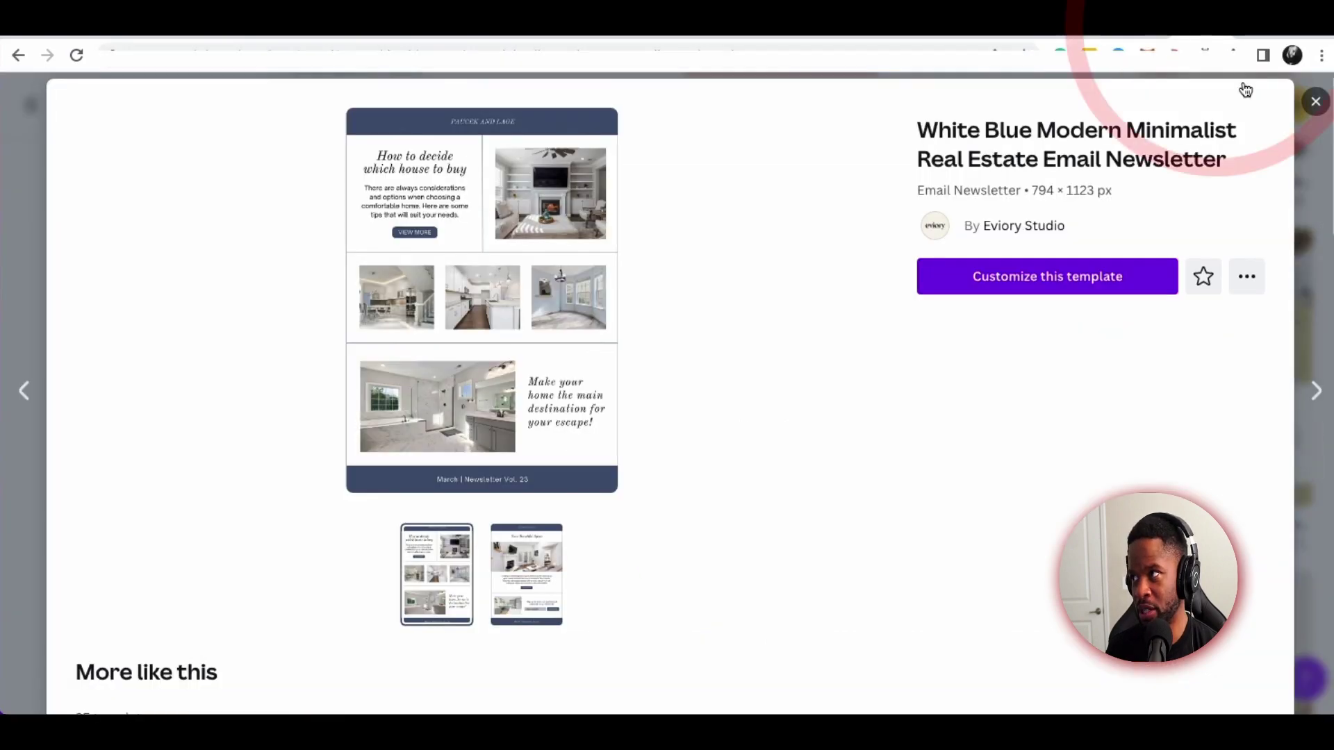
pyautogui.click(1315, 106)
pyautogui.scroll(10, 845, 221)
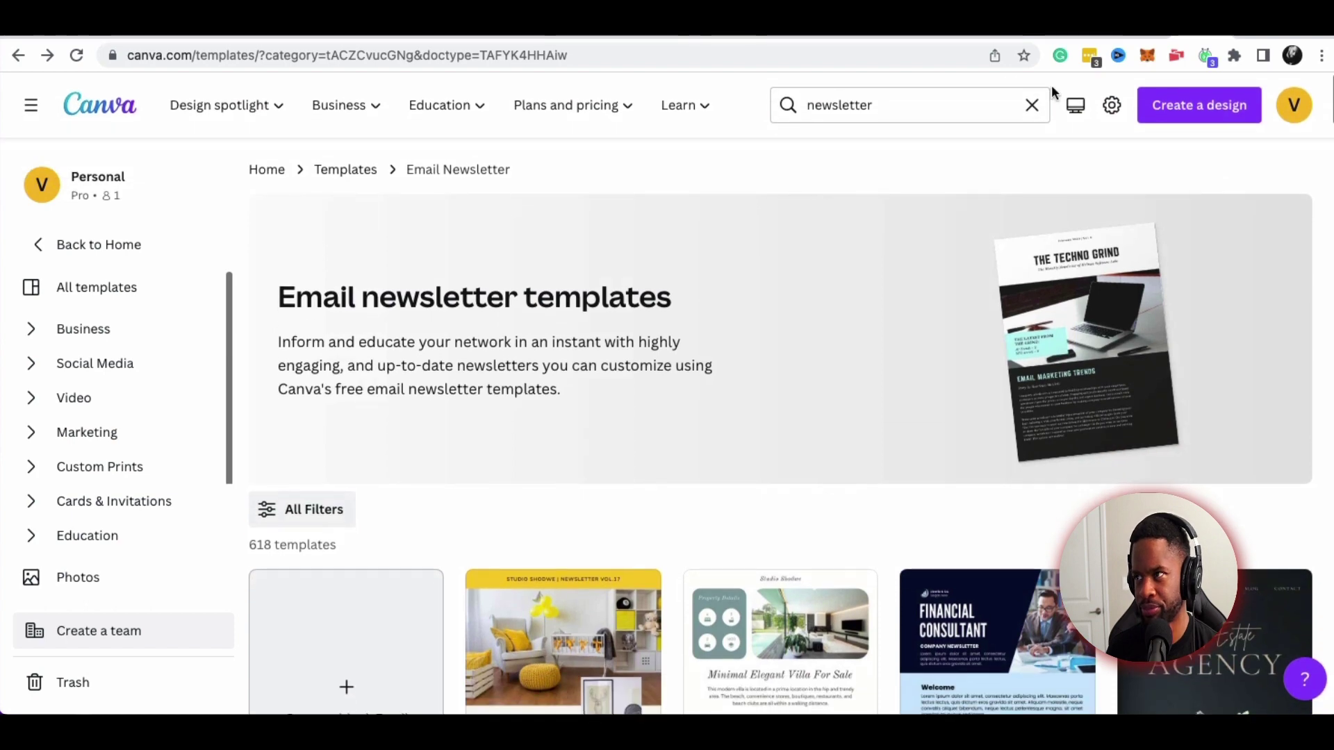
pyautogui.click(1032, 106)
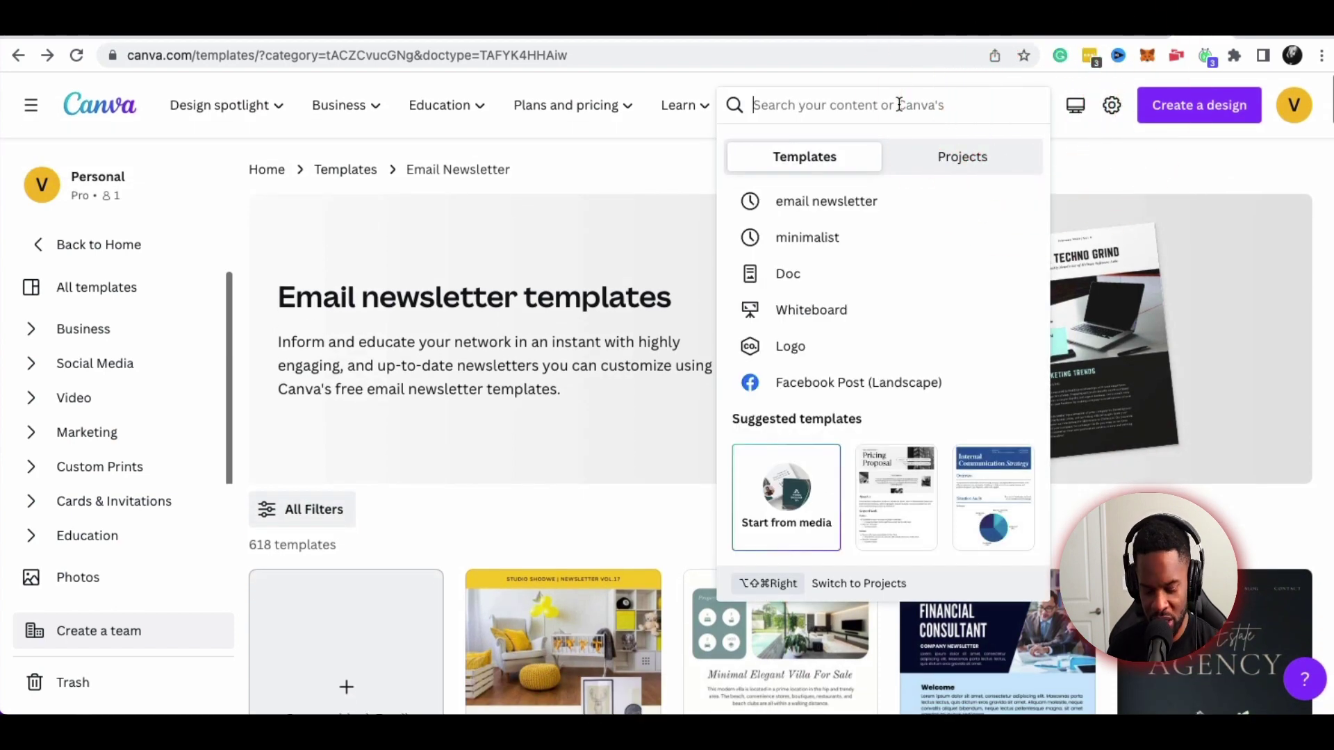
pyautogui.write('b')
pyautogui.press('BackSpace')
pyautogui.write('b')
pyautogui.press('BackSpace')
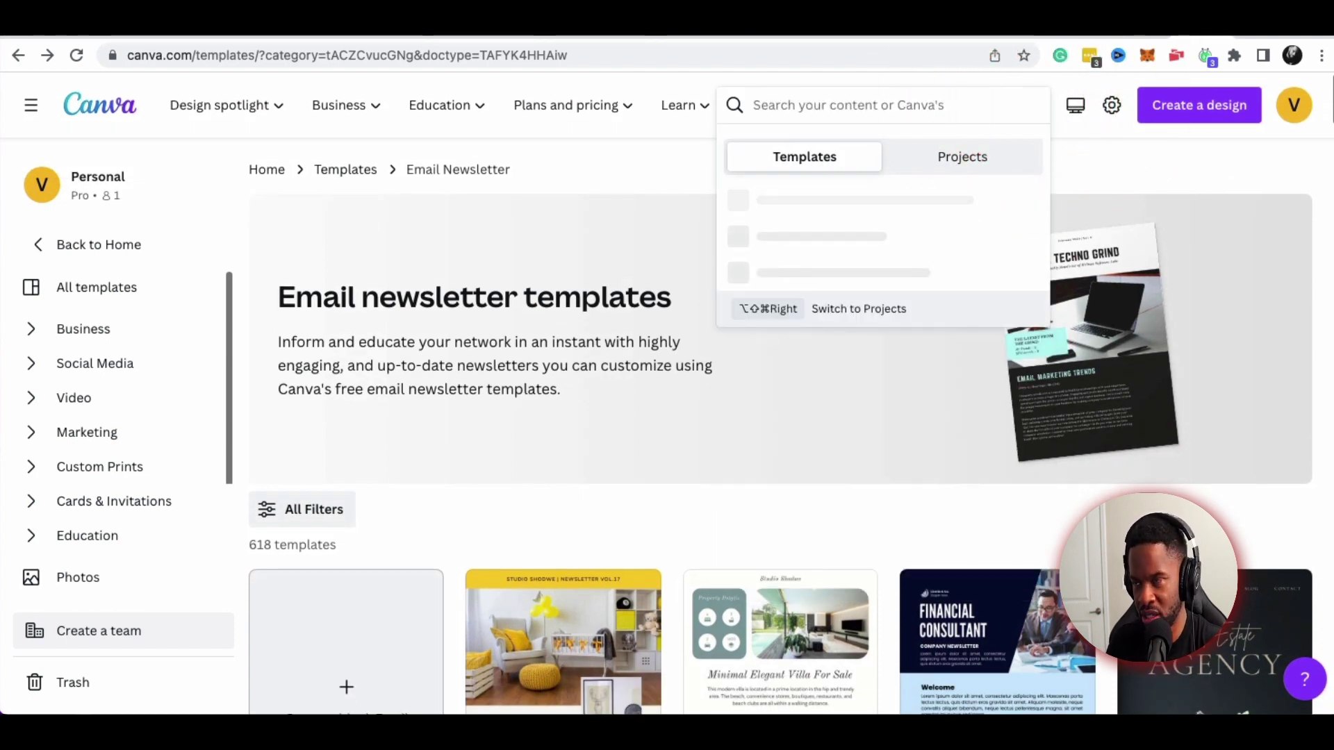
pyautogui.write('banner')
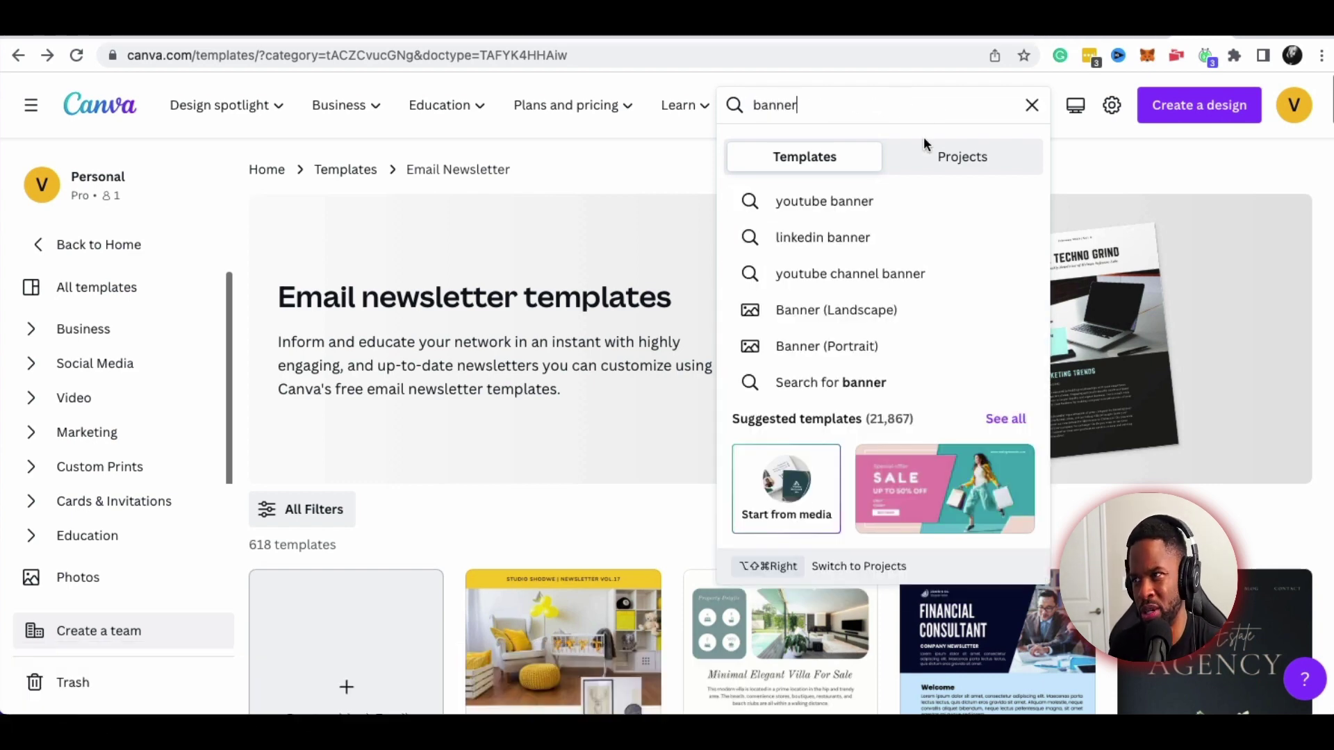
# Browse the LinkedIn banner templates and open the Corporate LinkedIn Banner preview
pyautogui.click(863, 239)
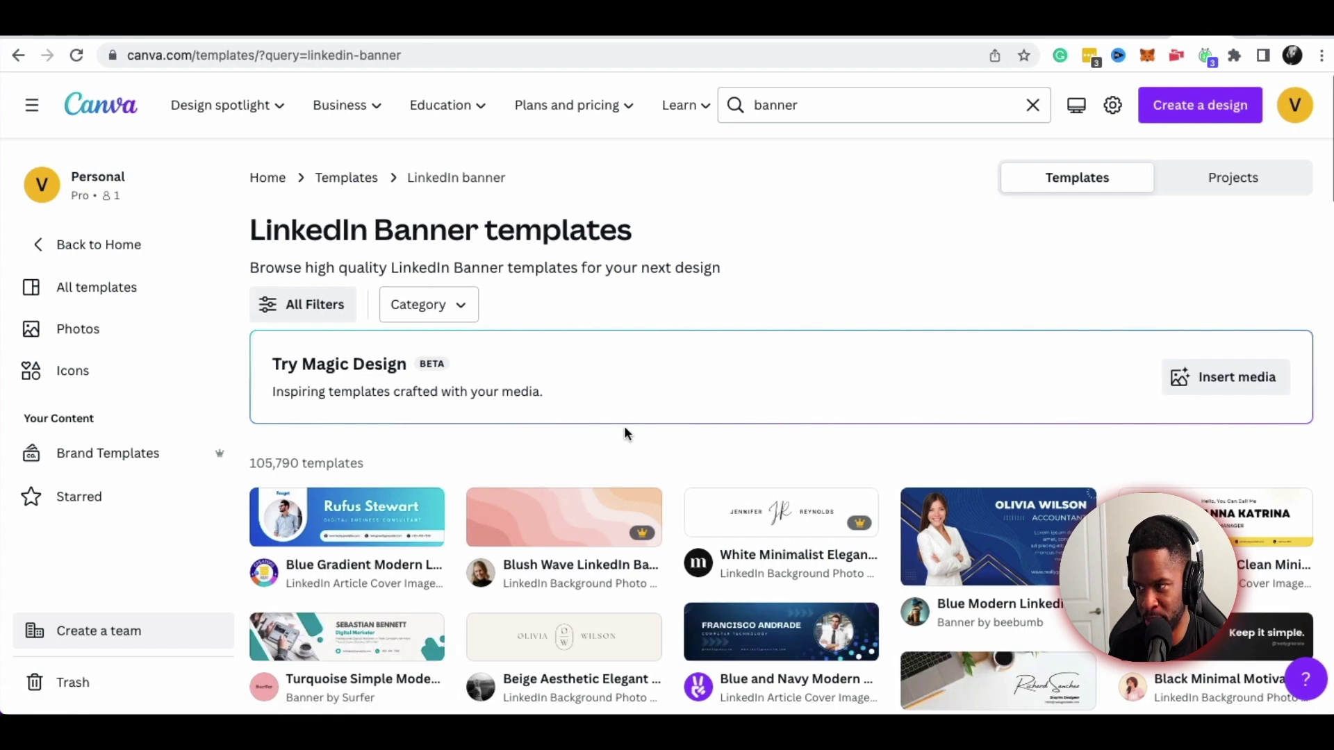
pyautogui.scroll(-5, 622, 431)
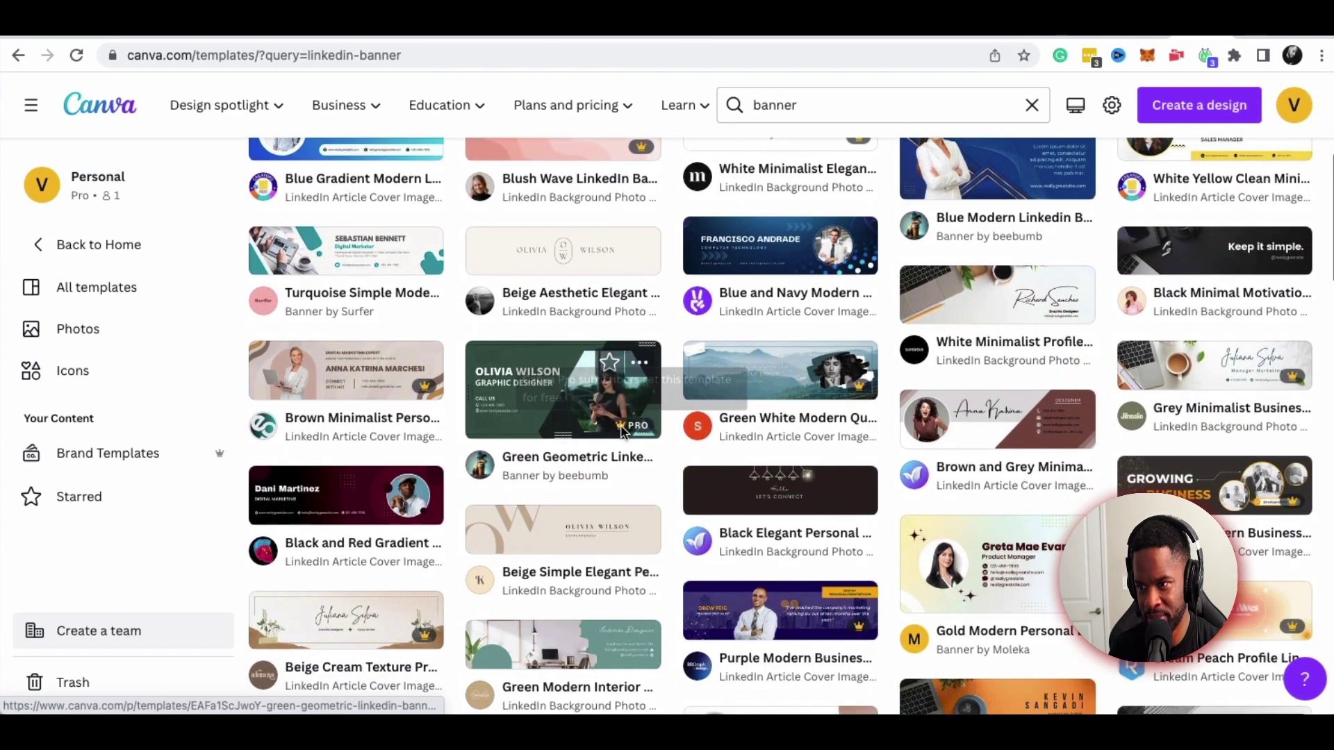
pyautogui.scroll(3, 622, 434)
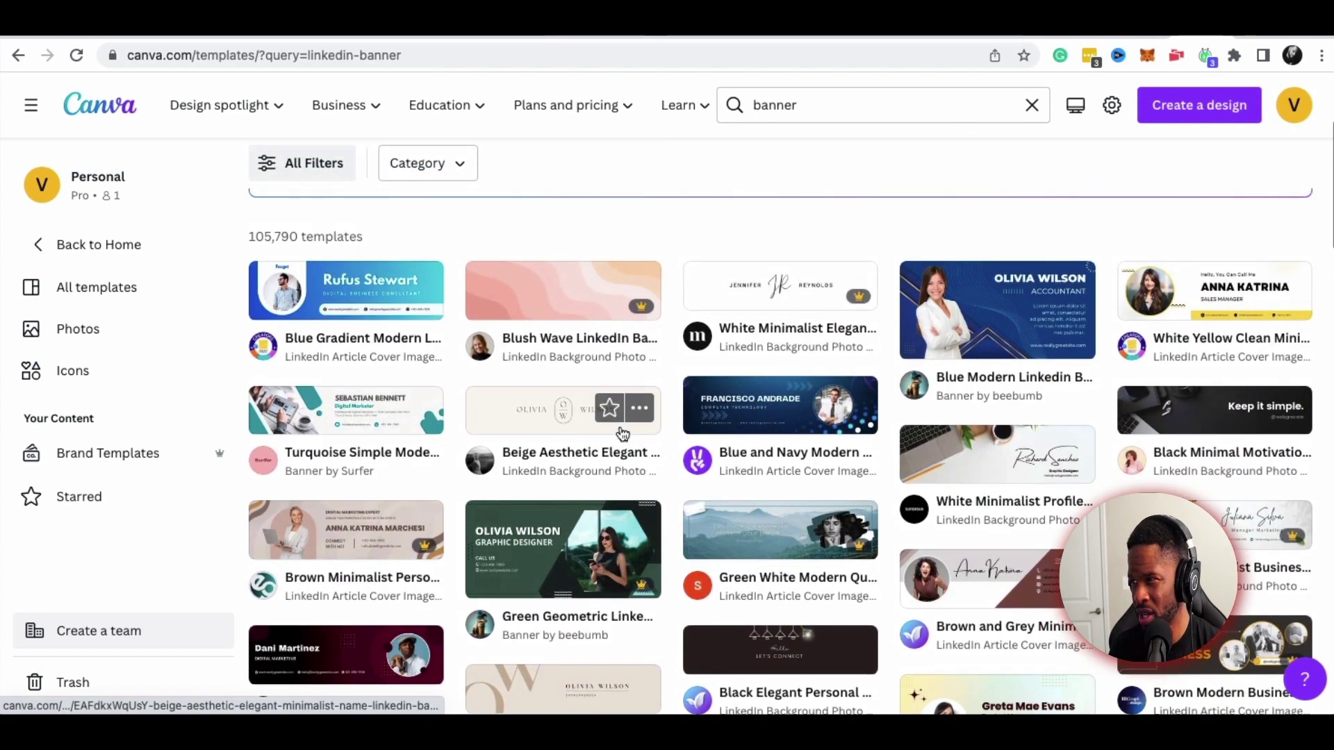
pyautogui.scroll(-5, 624, 435)
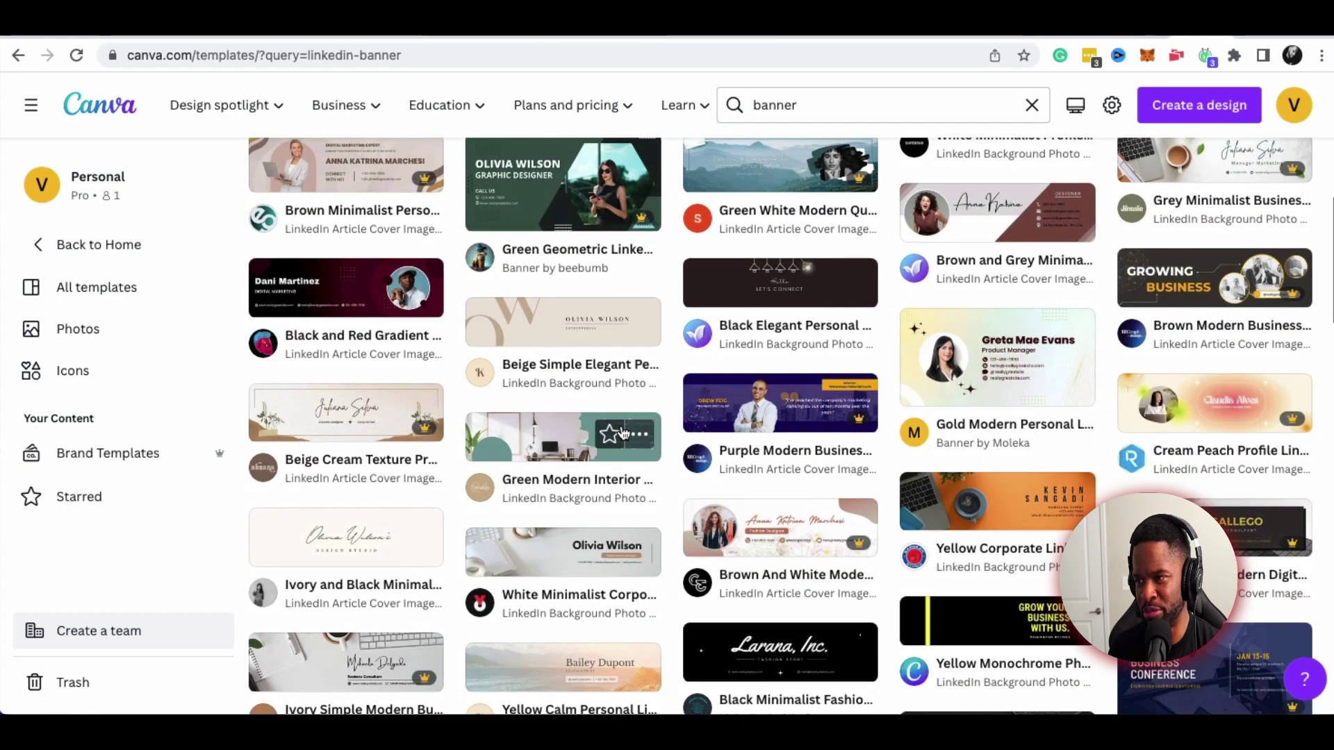
pyautogui.scroll(-6, 791, 421)
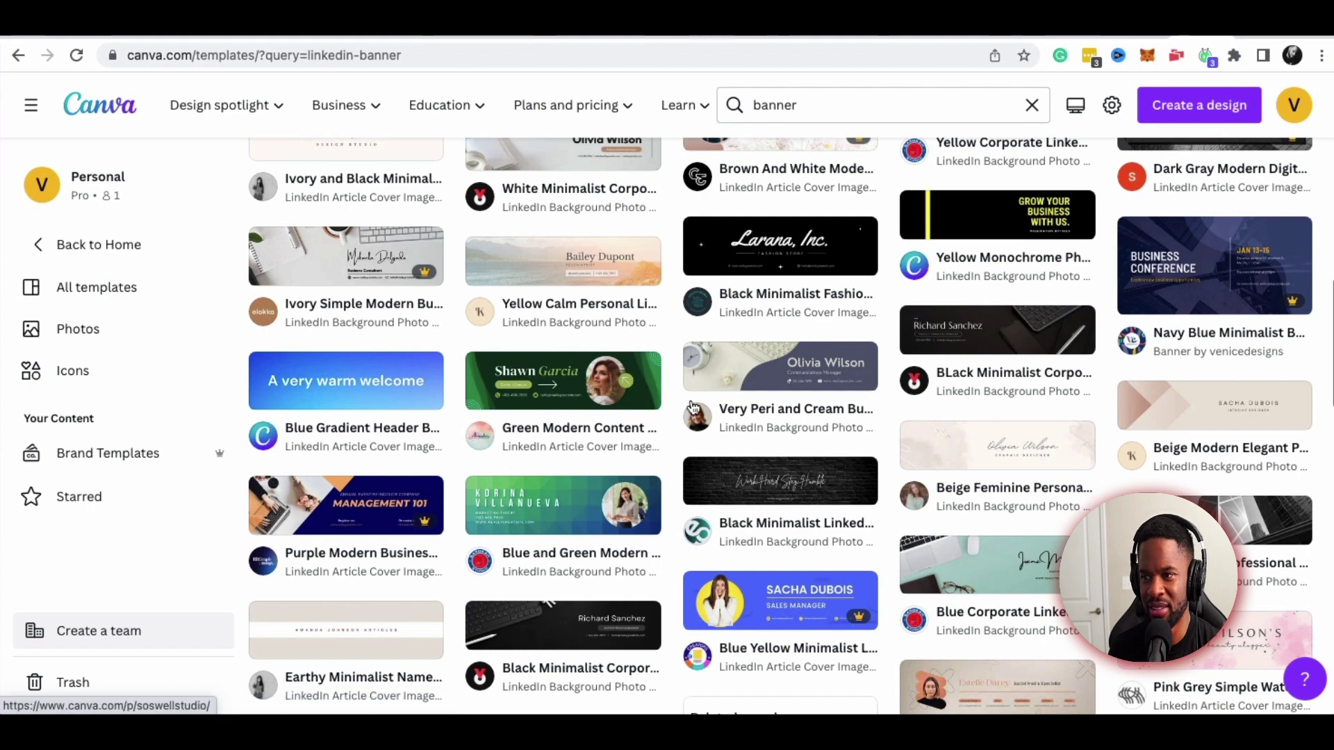
pyautogui.scroll(-7, 692, 406)
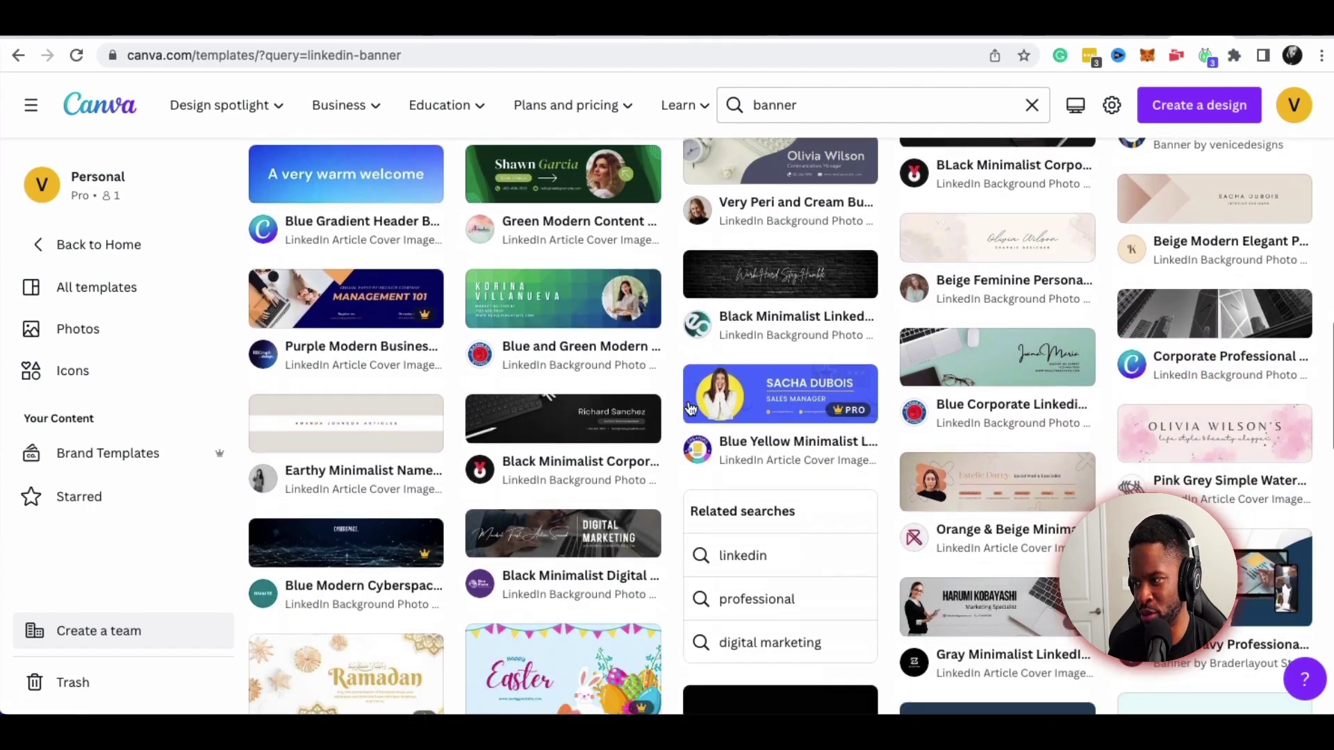
pyautogui.scroll(-5, 688, 409)
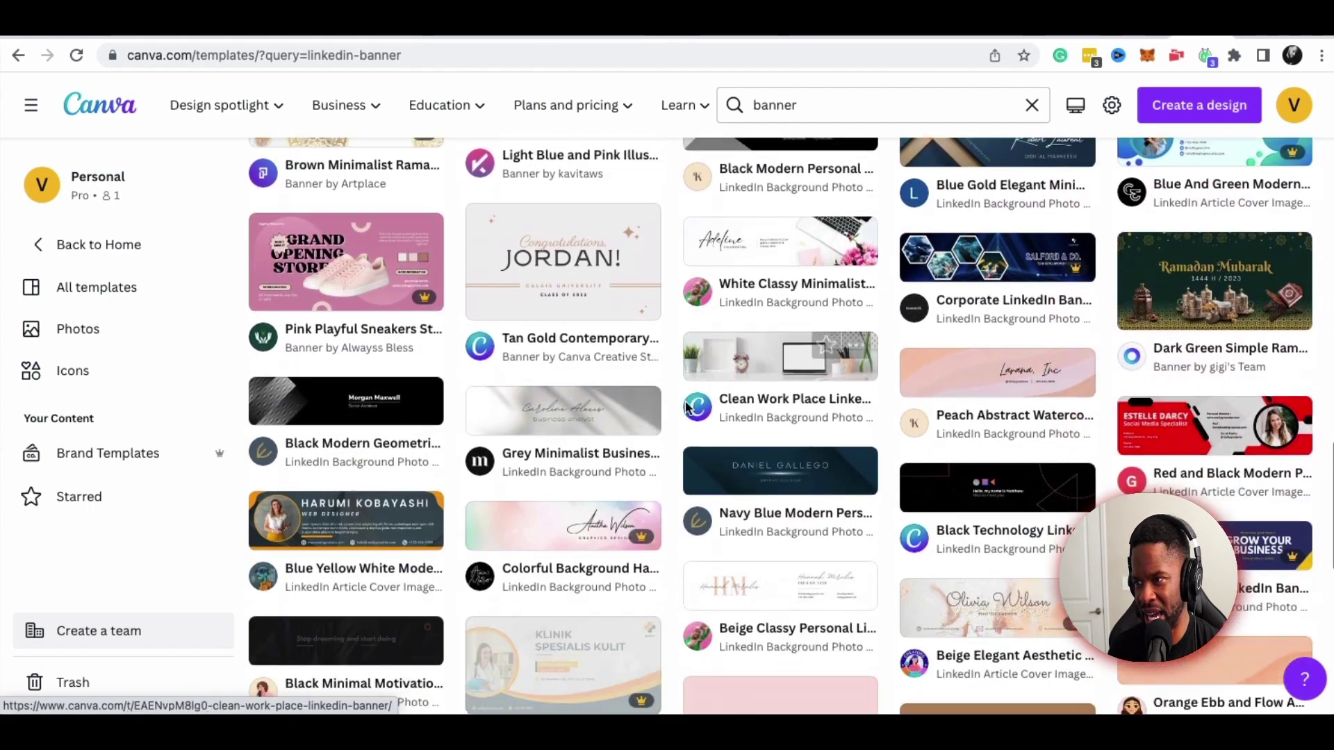
pyautogui.scroll(-2, 687, 407)
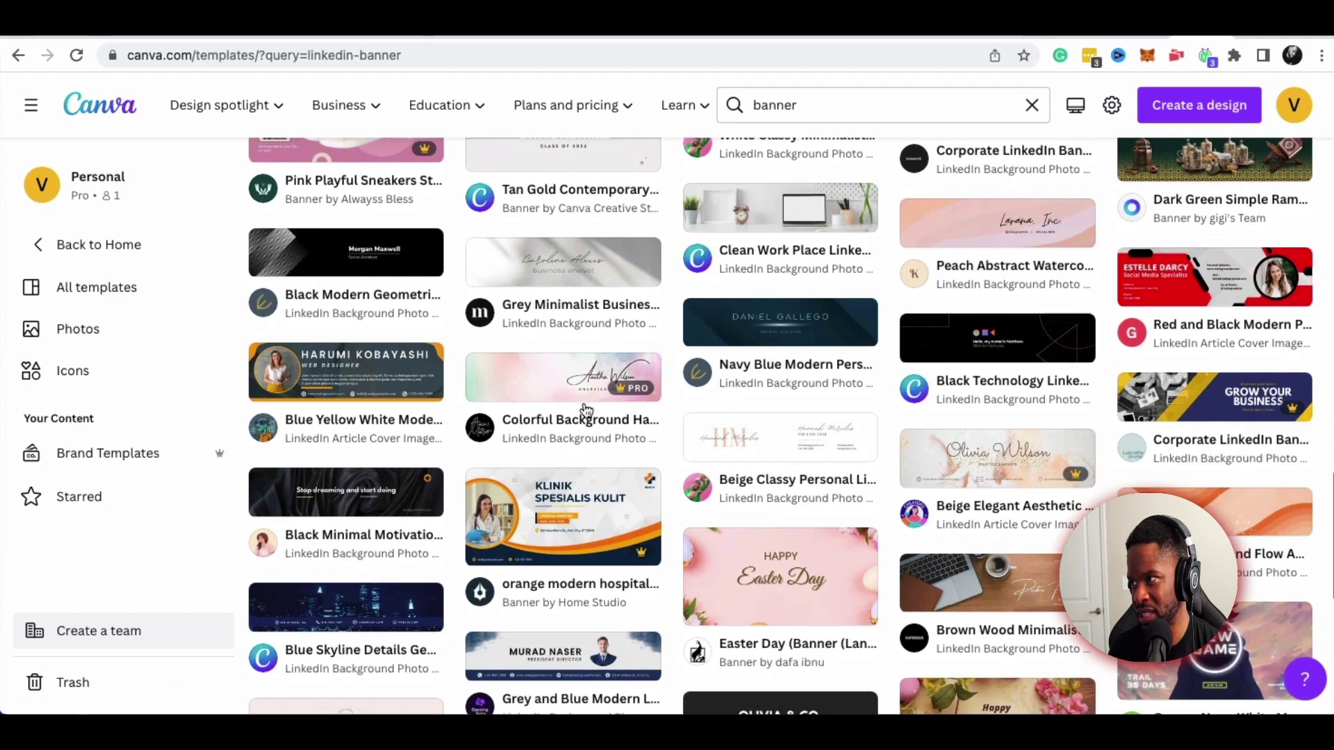
pyautogui.click(1183, 400)
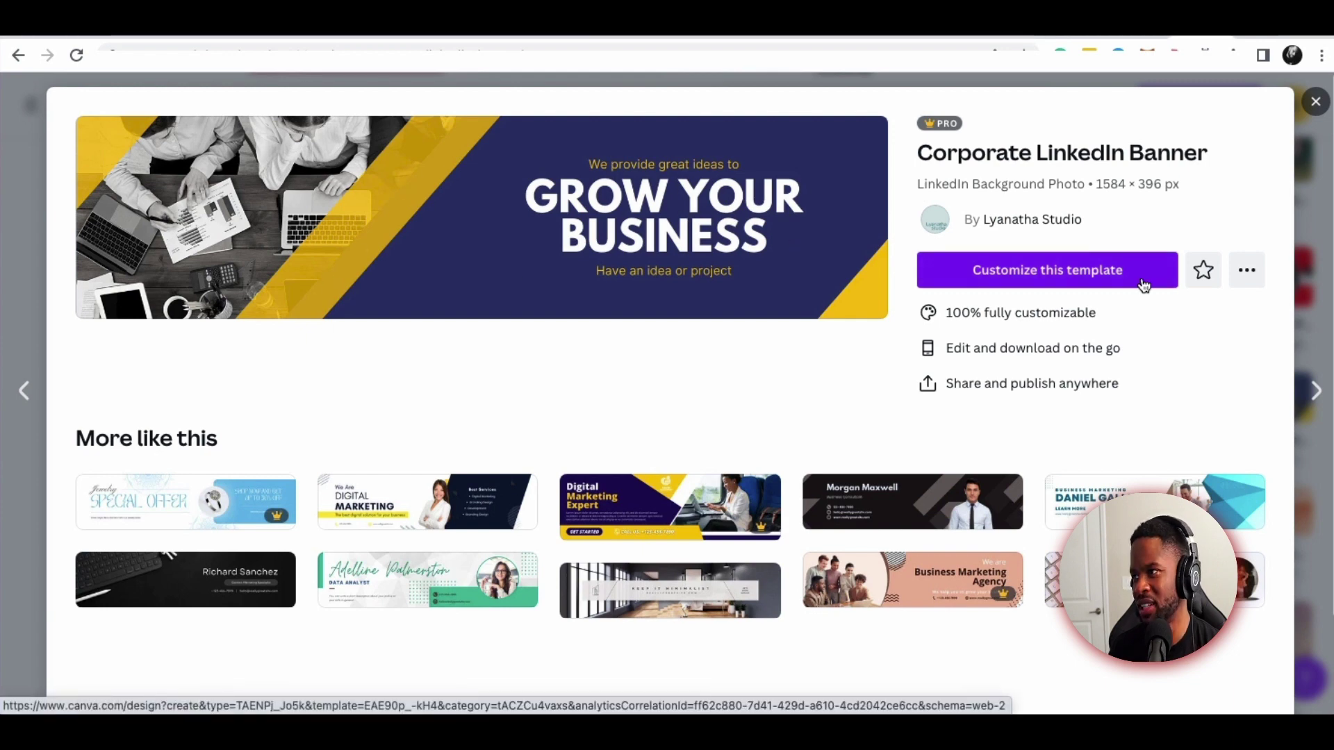
# Customize the Corporate LinkedIn Banner and delete its office photo, leaving an empty frame
pyautogui.click(1062, 273)
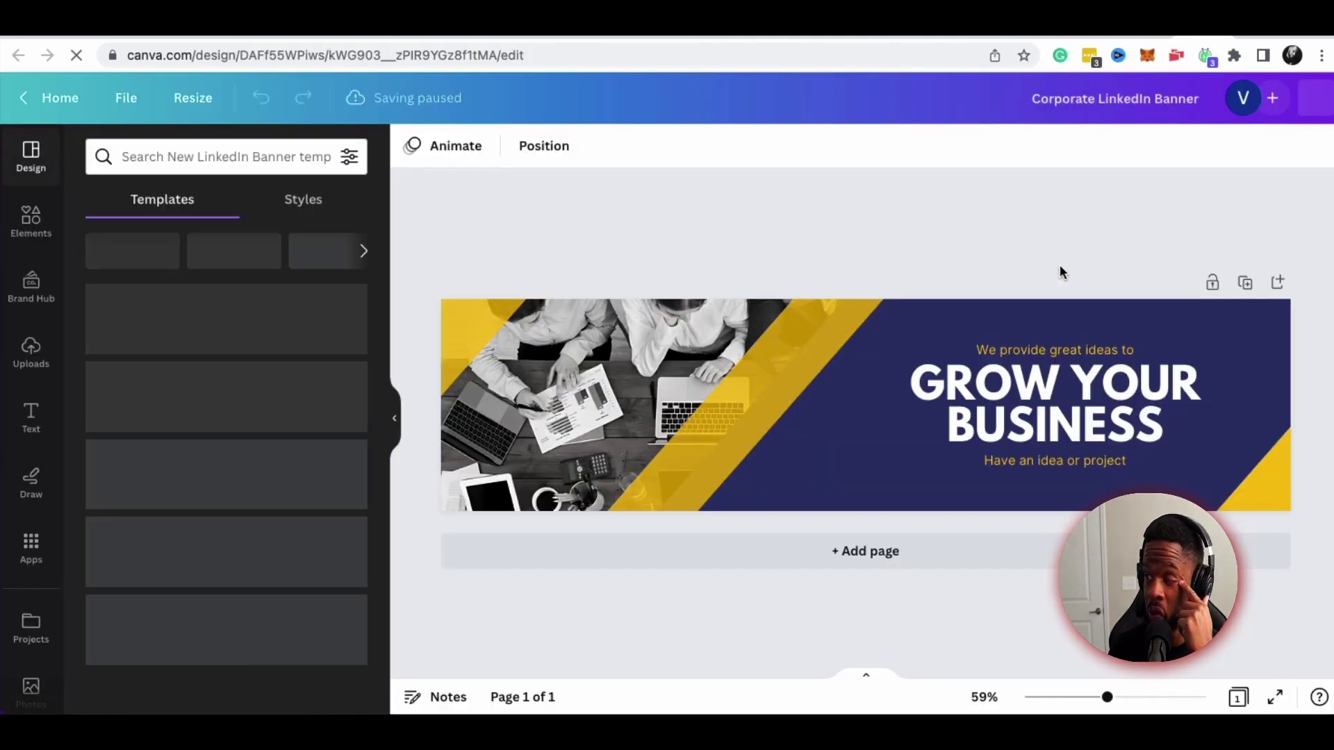
pyautogui.click(580, 396)
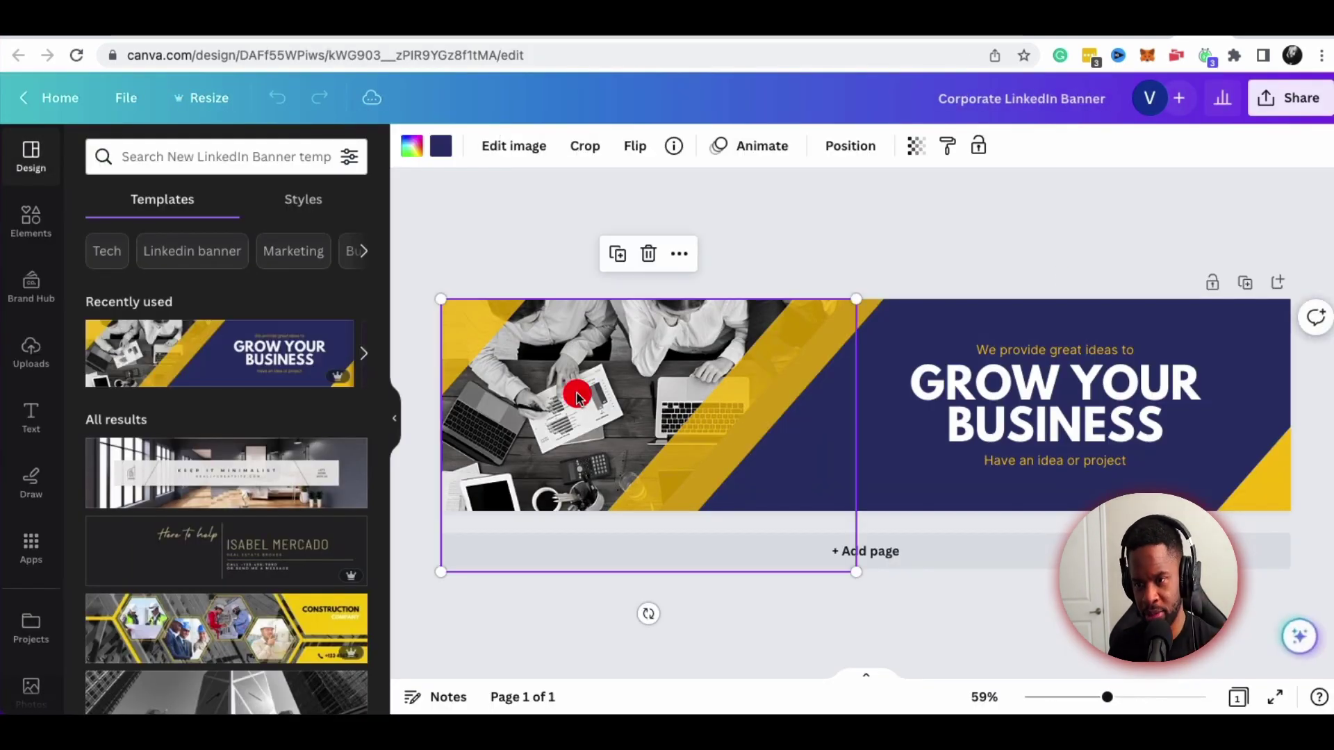
pyautogui.press('Delete')
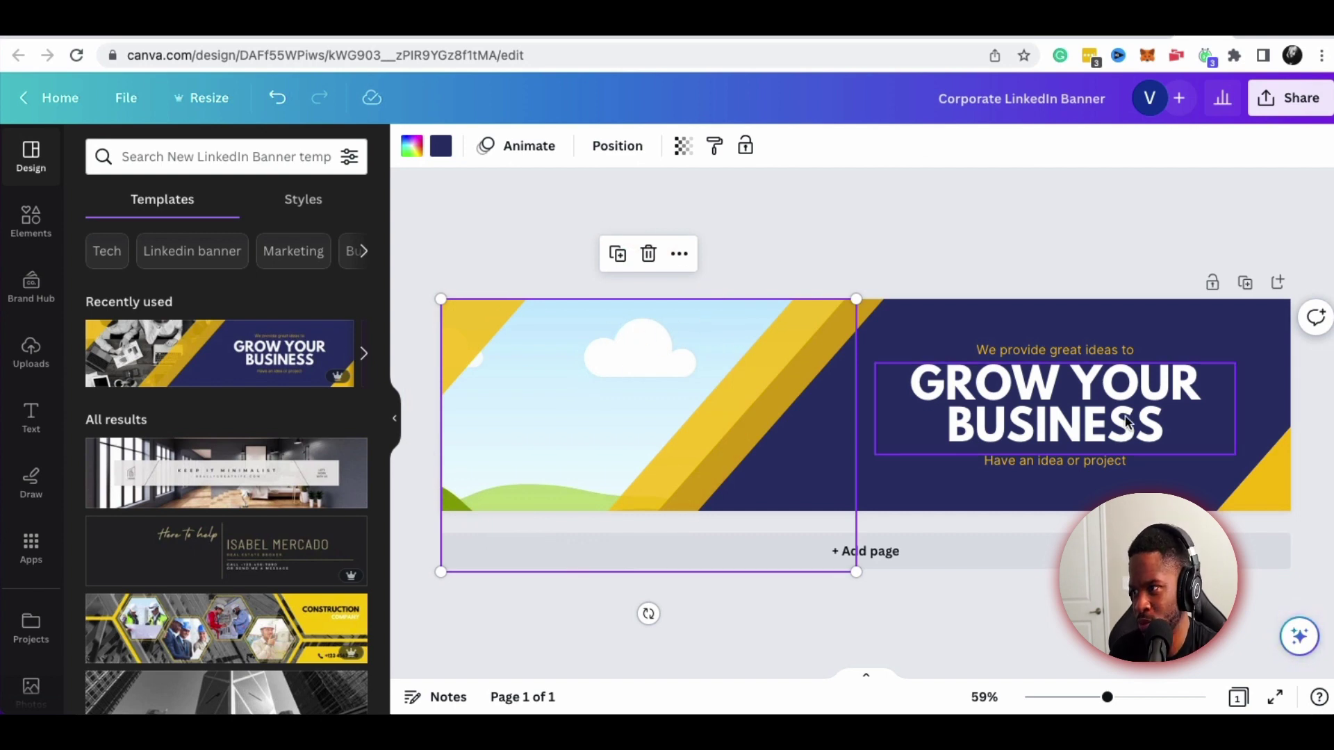
# Retype the League Spartan headline as 'CUSTOM INTERIOR HOME DESIGN', fixing typos along the way
pyautogui.doubleClick(1140, 396)
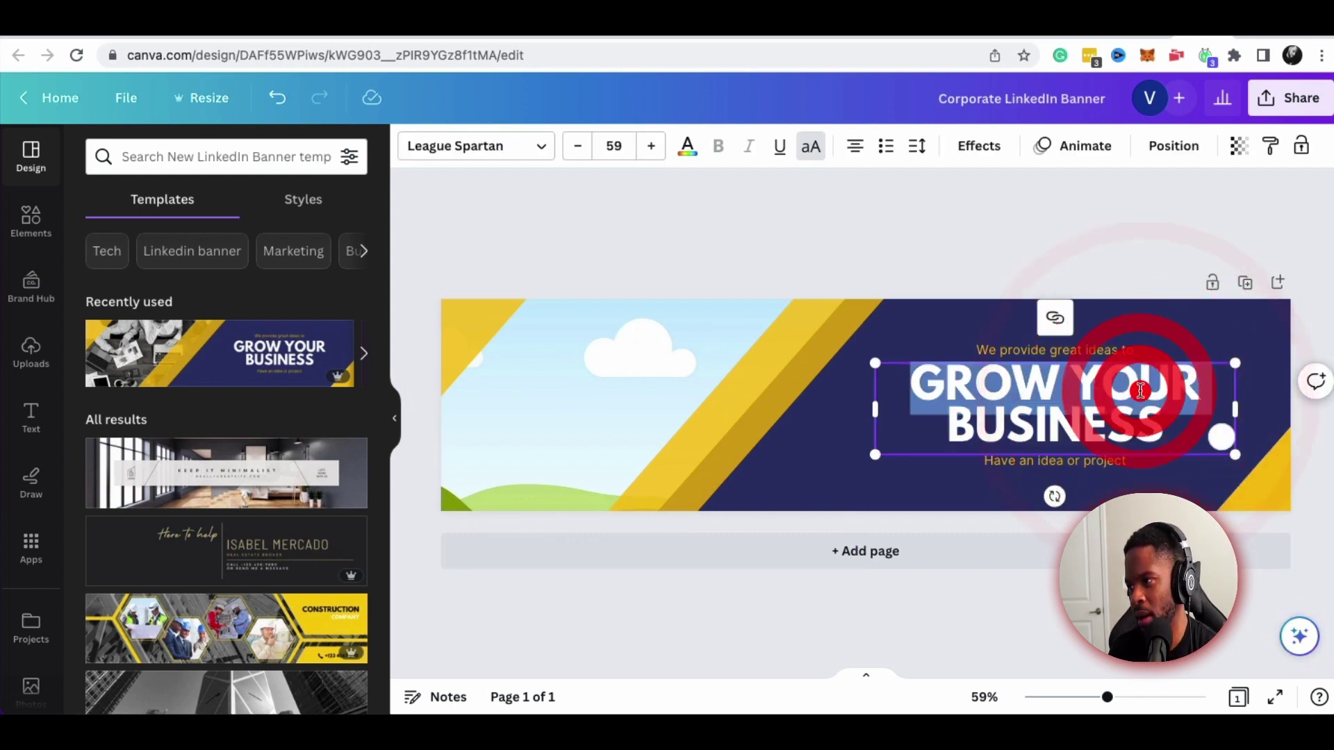
pyautogui.write('CIBUSINESS')
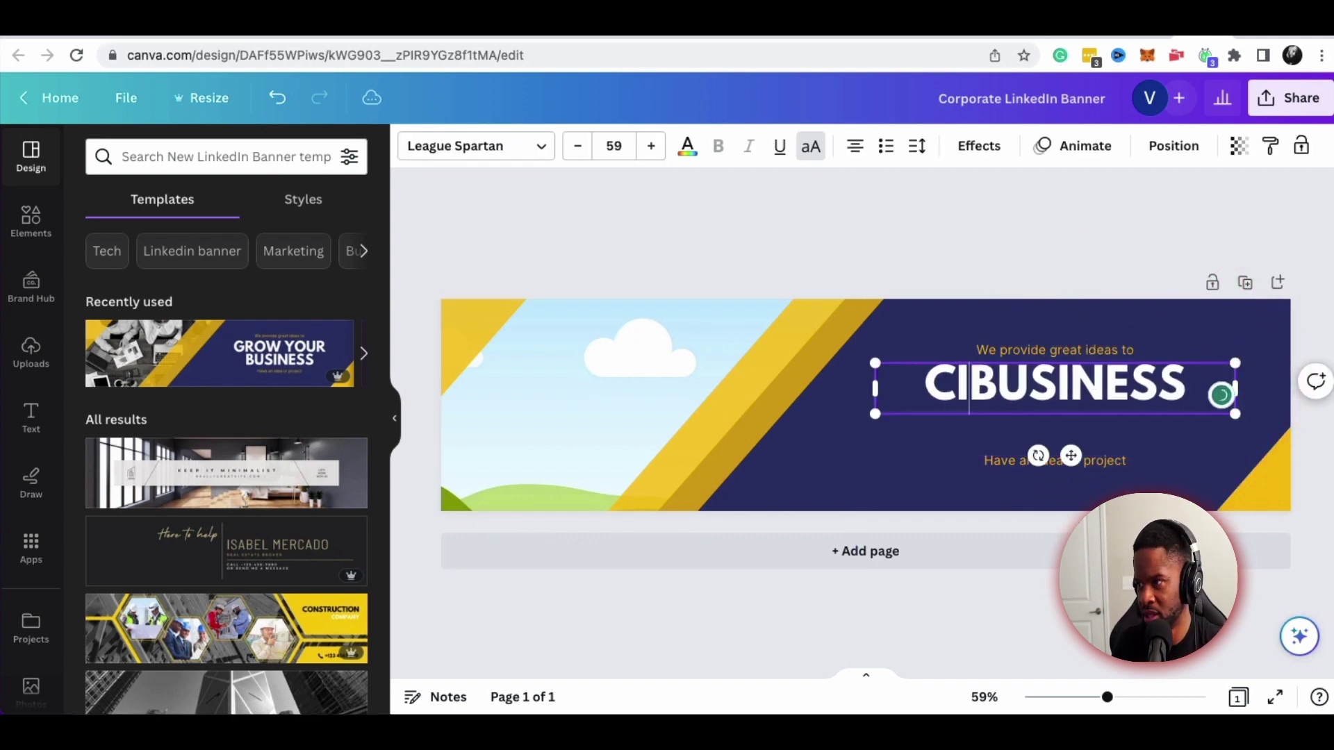
pyautogui.write('USOM')
pyautogui.press('BackSpace')
pyautogui.press('BackSpace')
pyautogui.press('BackSpace')
pyautogui.press('BackSpace')
pyautogui.press('BackSpace')
pyautogui.press('BackSpace')
pyautogui.write('CUSTOM')
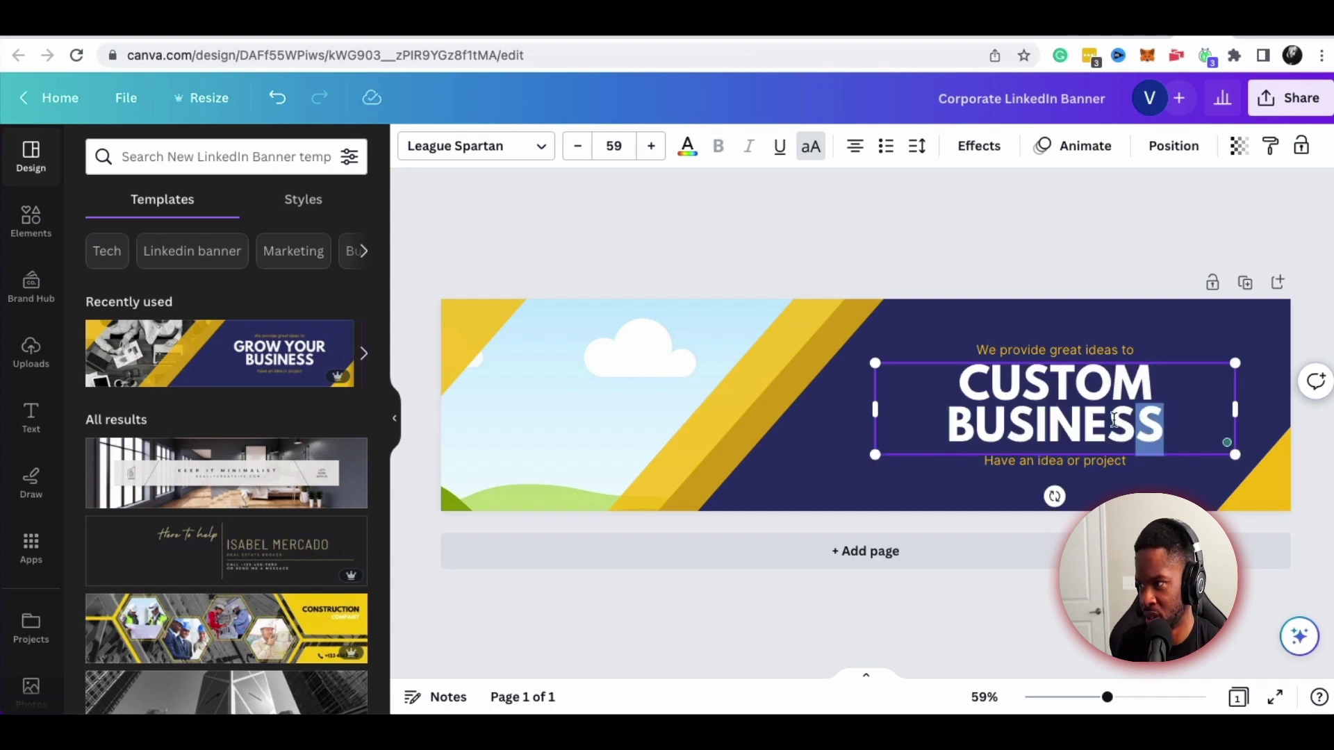
pyautogui.press('BackSpace')
pyautogui.press('BackSpace')
pyautogui.press('BackSpace')
pyautogui.press('BackSpace')
pyautogui.press('BackSpace')
pyautogui.press('BackSpace')
pyautogui.press('BackSpace')
pyautogui.press('BackSpace')
pyautogui.write('I')
pyautogui.press('BackSpace')
pyautogui.write('INTERNIOR')
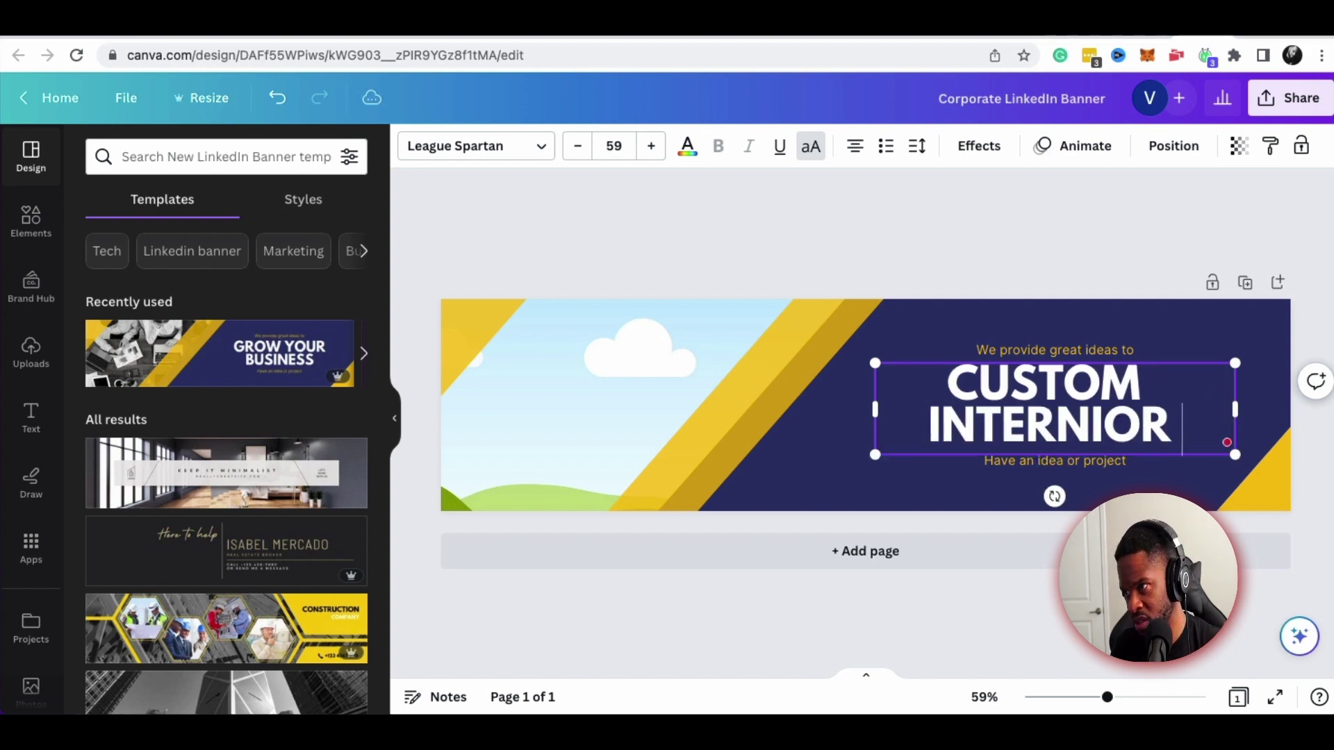
pyautogui.press('BackSpace')
pyautogui.press('BackSpace')
pyautogui.press('BackSpace')
pyautogui.press('BackSpace')
pyautogui.press('BackSpace')
pyautogui.press('BackSpace')
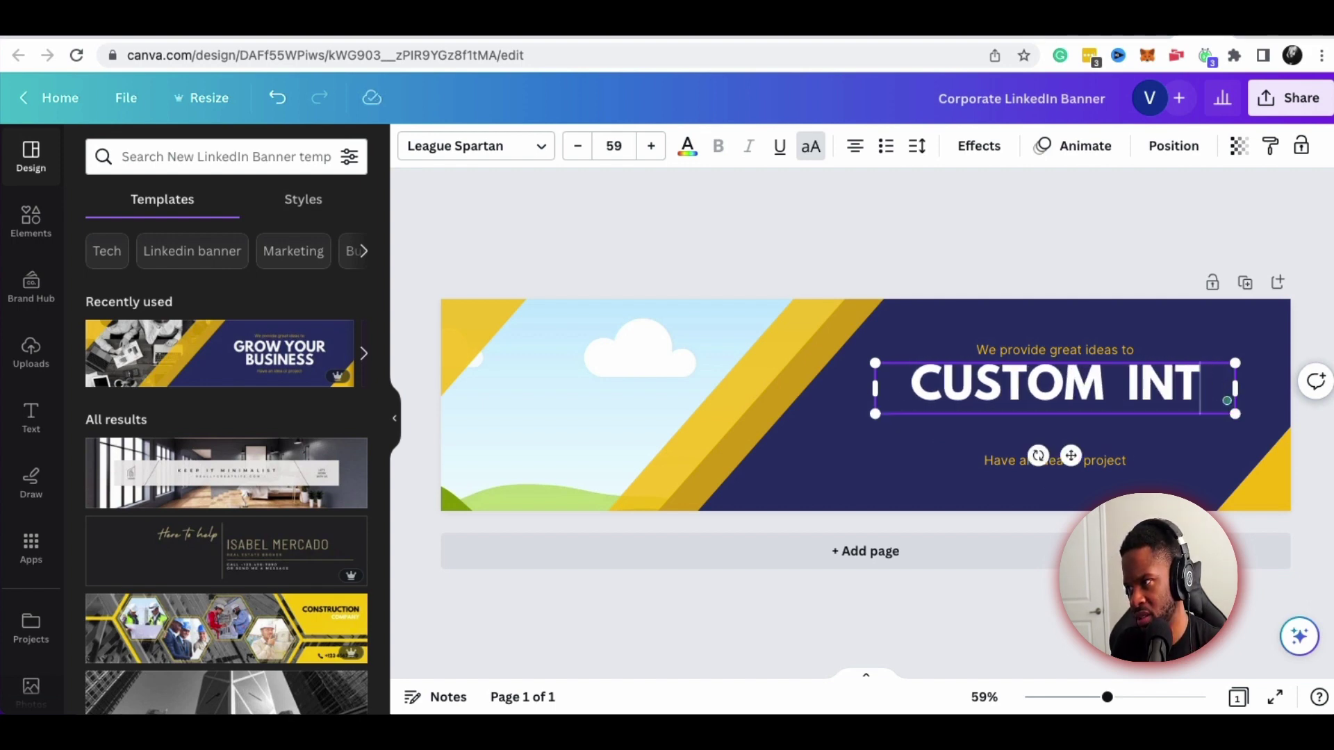
pyautogui.write('ENIRO')
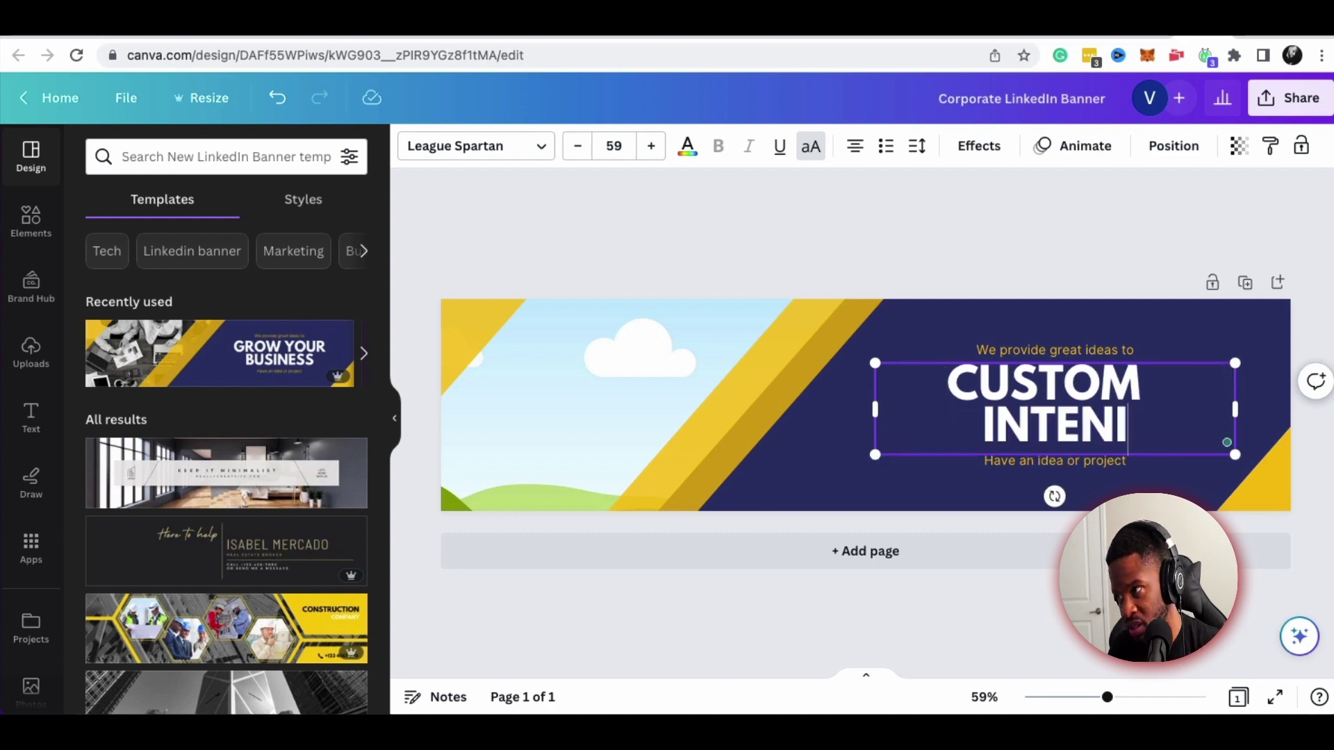
pyautogui.press('BackSpace')
pyautogui.press('BackSpace')
pyautogui.press('BackSpace')
pyautogui.press('BackSpace')
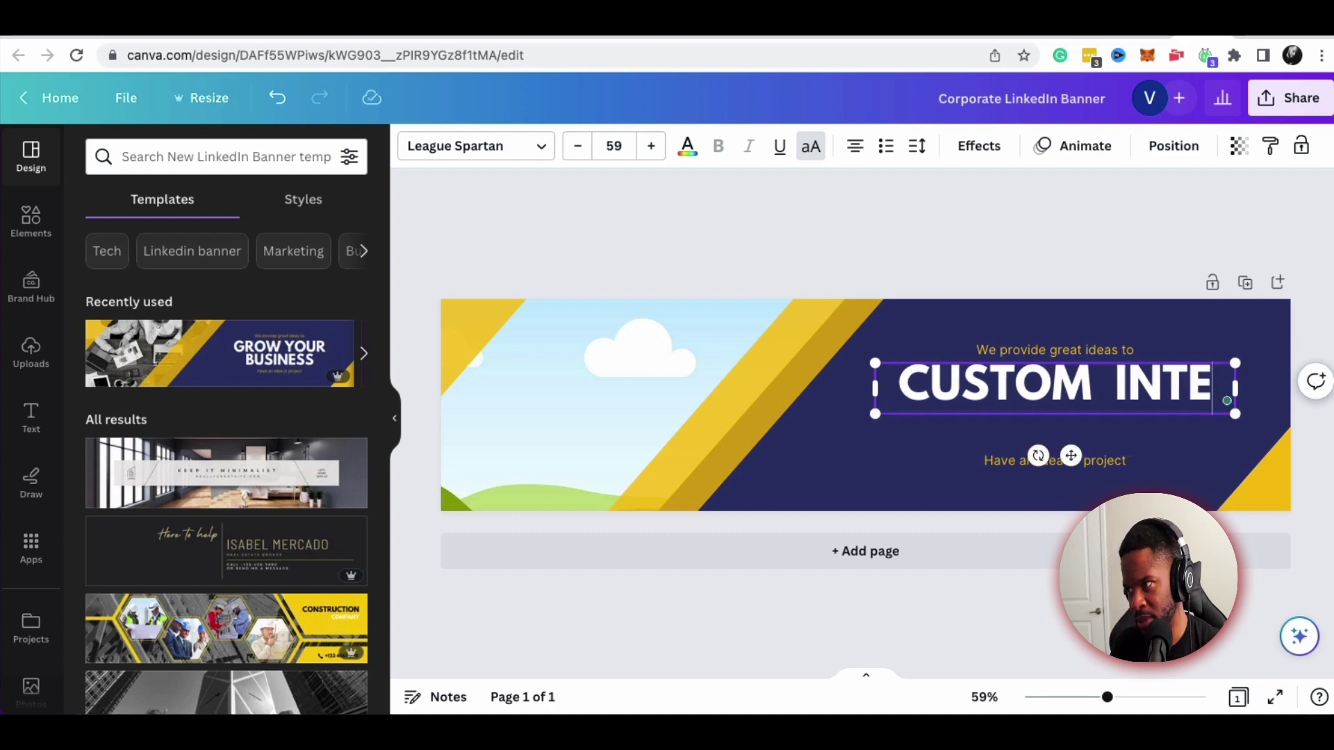
pyautogui.write('R')
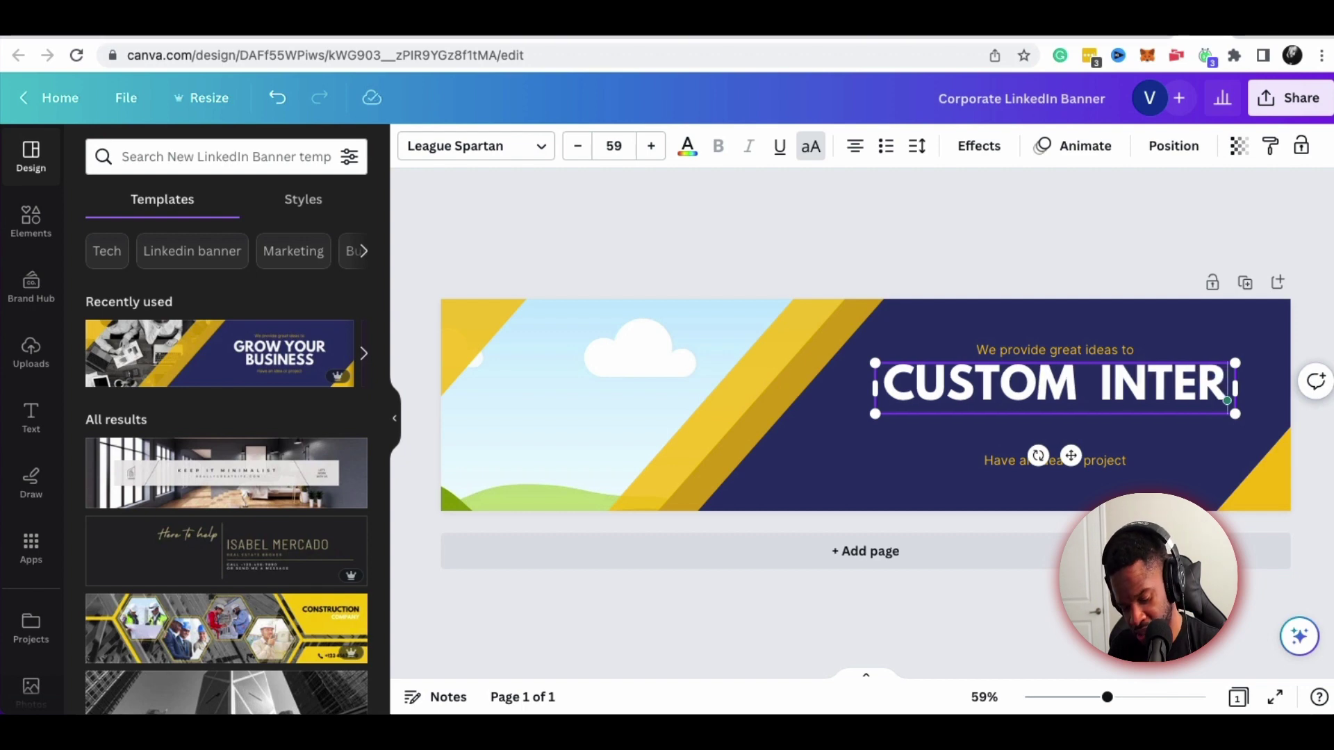
pyautogui.write('IOR')
pyautogui.press('BackSpace')
pyautogui.press('BackSpace')
pyautogui.press('BackSpace')
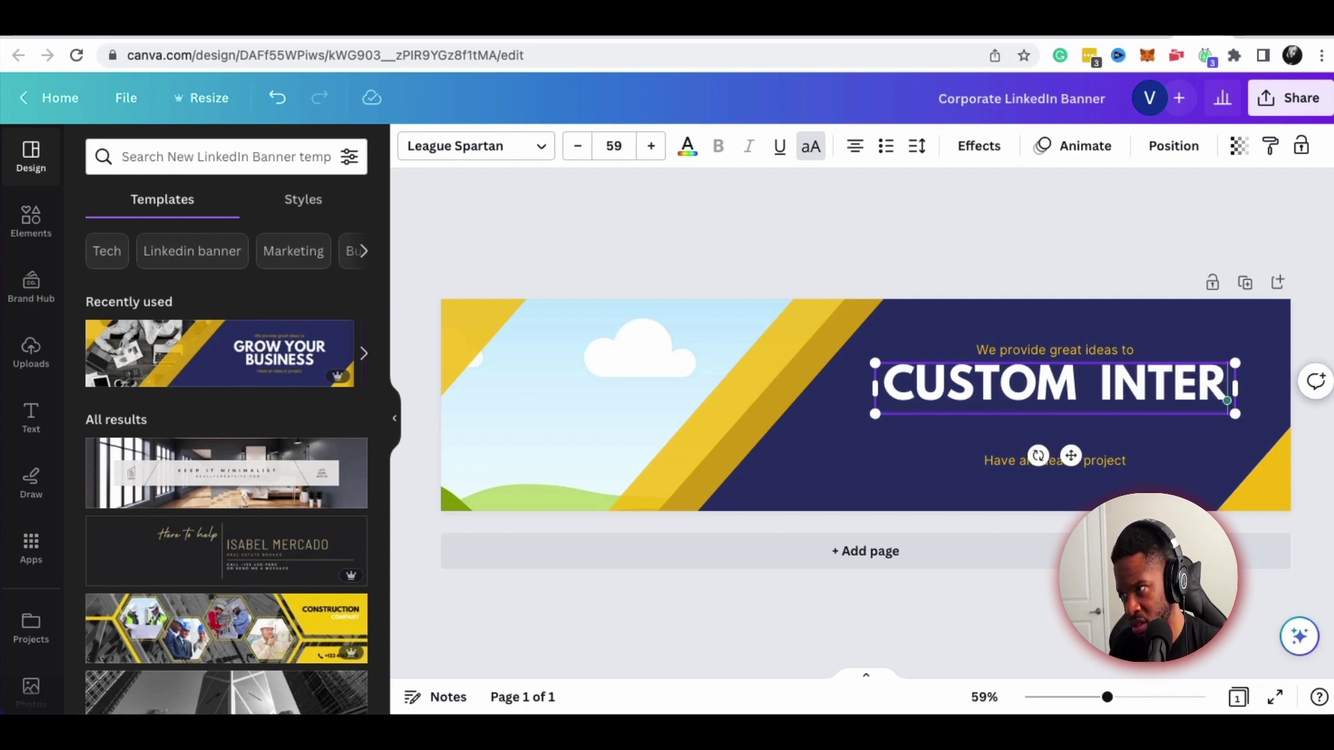
pyautogui.write('IOR')
pyautogui.write(' HJO')
pyautogui.press('BackSpace')
pyautogui.press('BackSpace')
pyautogui.press('BackSpace')
pyautogui.write('HOME')
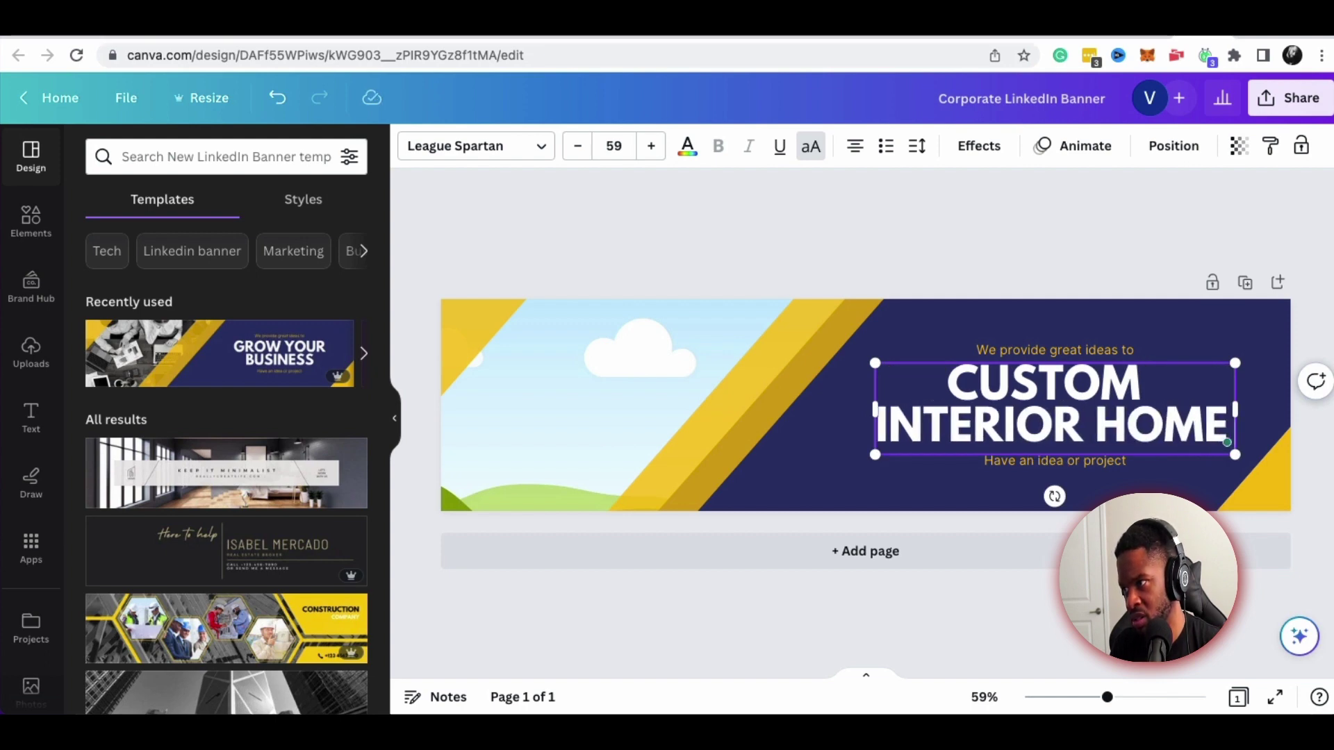
pyautogui.write(' SE')
pyautogui.press('BackSpace')
pyautogui.press('BackSpace')
pyautogui.write('DESIGN')
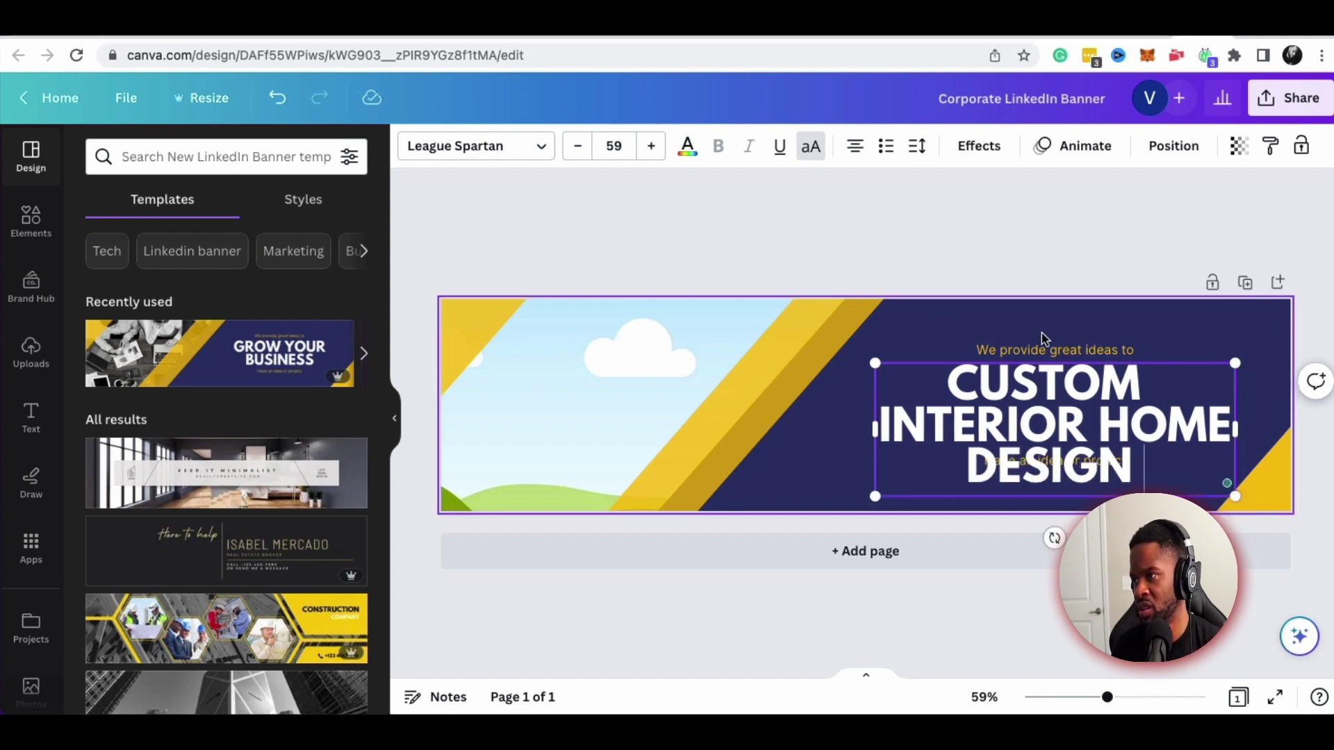
# Set the headline font size to 57
pyautogui.click(578, 149)
pyautogui.click(579, 148)
pyautogui.click(579, 149)
pyautogui.click(578, 148)
pyautogui.click(579, 149)
pyautogui.click(579, 149)
pyautogui.click(579, 148)
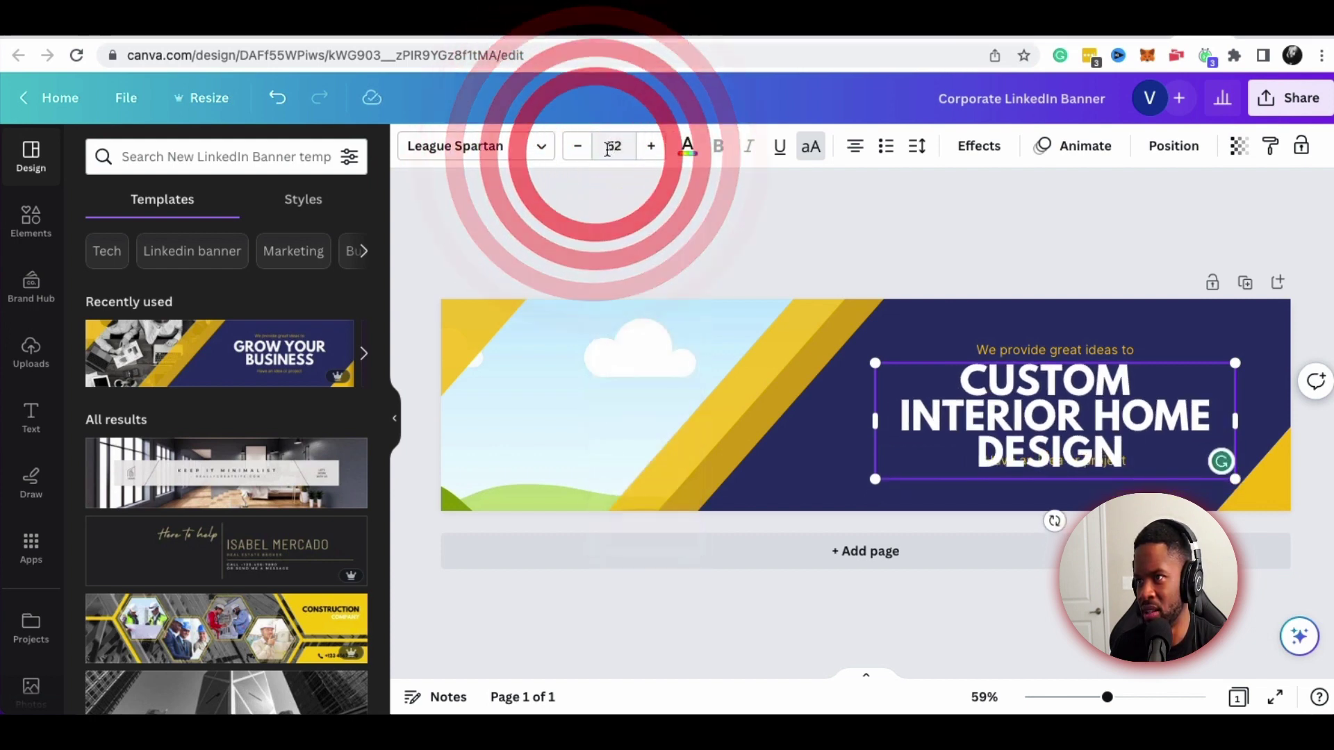
pyautogui.click(654, 148)
pyautogui.click(655, 148)
pyautogui.click(655, 147)
pyautogui.click(655, 148)
pyautogui.click(653, 147)
# Stack the tagline, headline and 'Have an idea or project' line neatly on the banner
pyautogui.click(1044, 248)
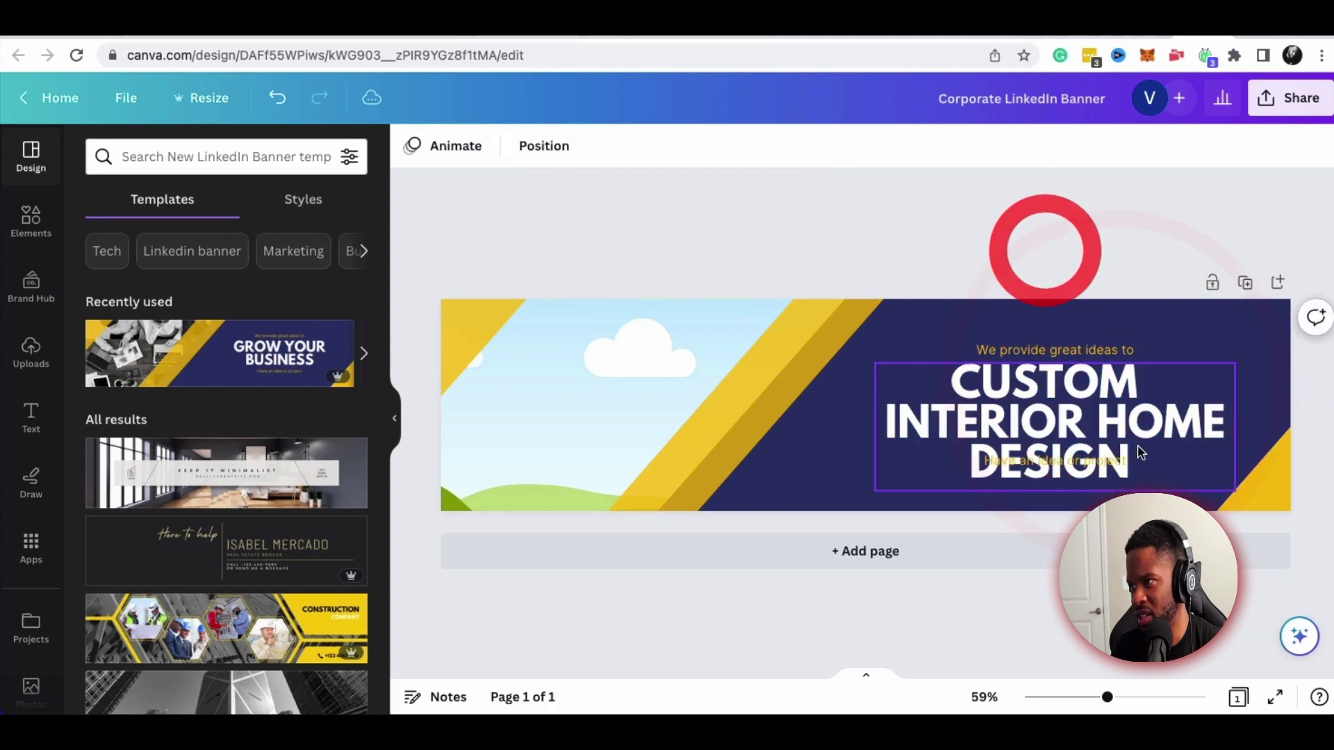
pyautogui.moveTo(1129, 457); pyautogui.dragTo(1162, 492)
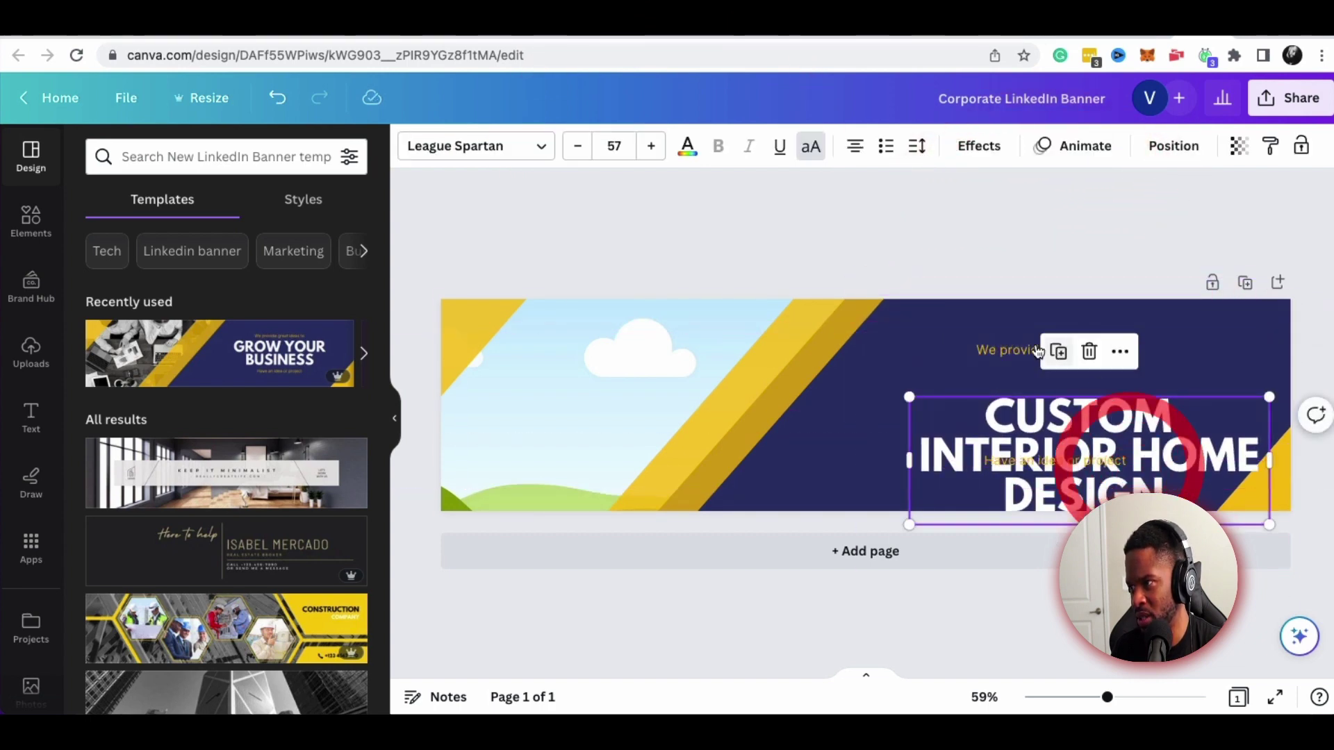
pyautogui.moveTo(1014, 349); pyautogui.dragTo(998, 323)
pyautogui.click(1088, 436)
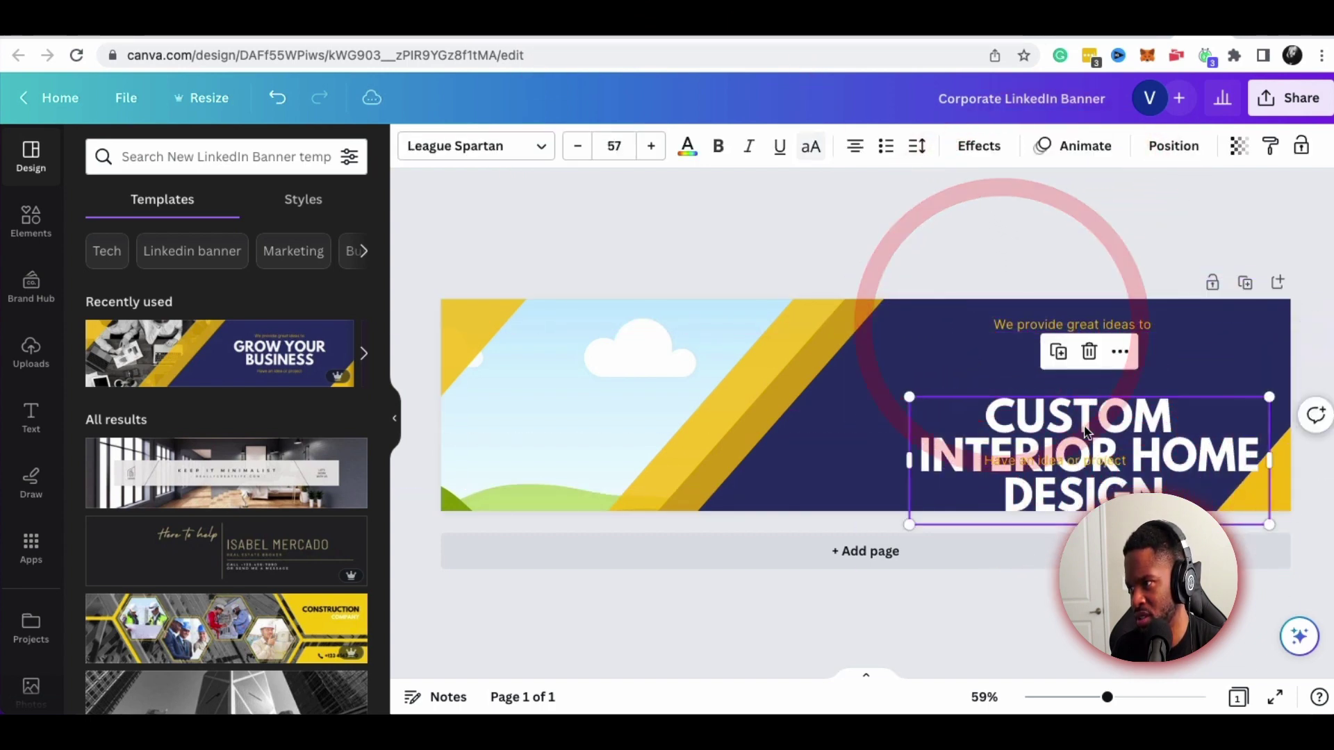
pyautogui.moveTo(1088, 436); pyautogui.dragTo(1061, 364)
pyautogui.moveTo(1091, 466); pyautogui.dragTo(1096, 491)
pyautogui.moveTo(1150, 402); pyautogui.dragTo(1161, 417)
pyautogui.click(1163, 226)
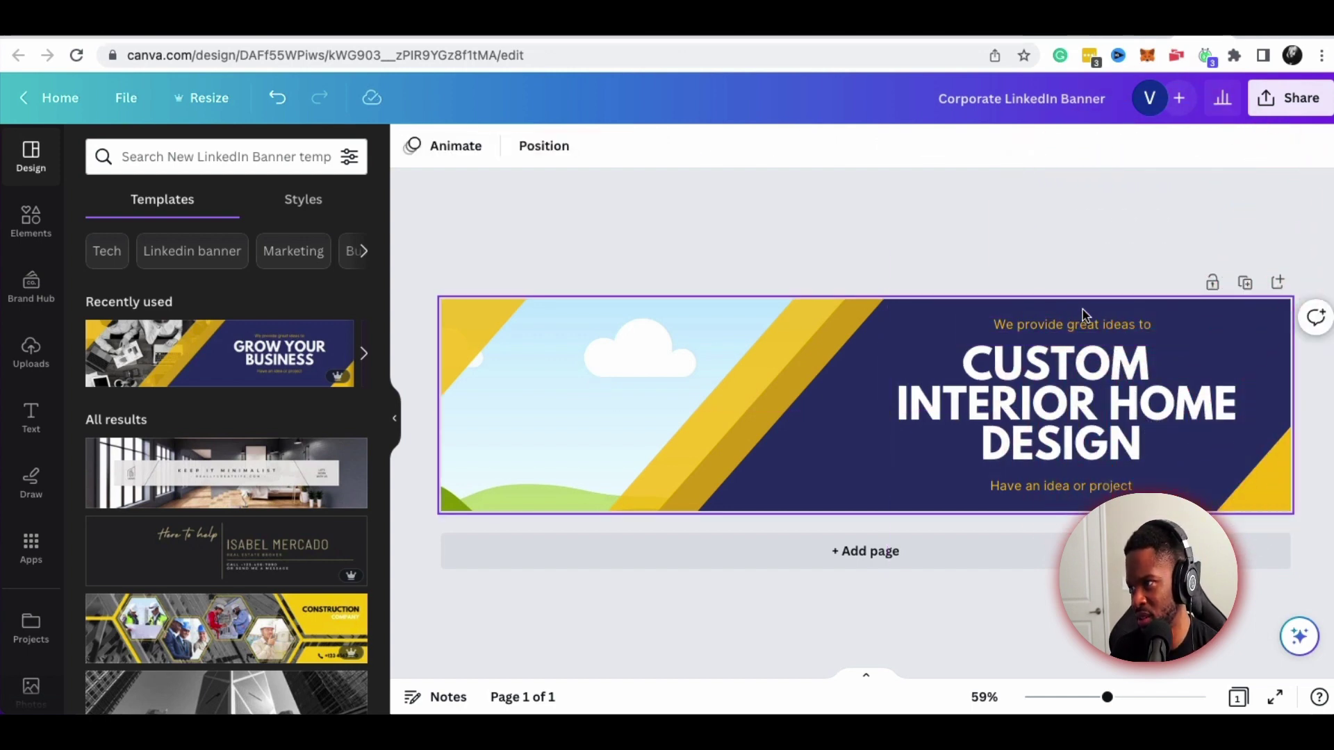
# Trim the top tagline to 'We provide great' by deleting 'ideas to'
pyautogui.click(1147, 332)
pyautogui.click(1151, 327)
pyautogui.moveTo(1151, 327); pyautogui.dragTo(1102, 327)
pyautogui.press('BackSpace')
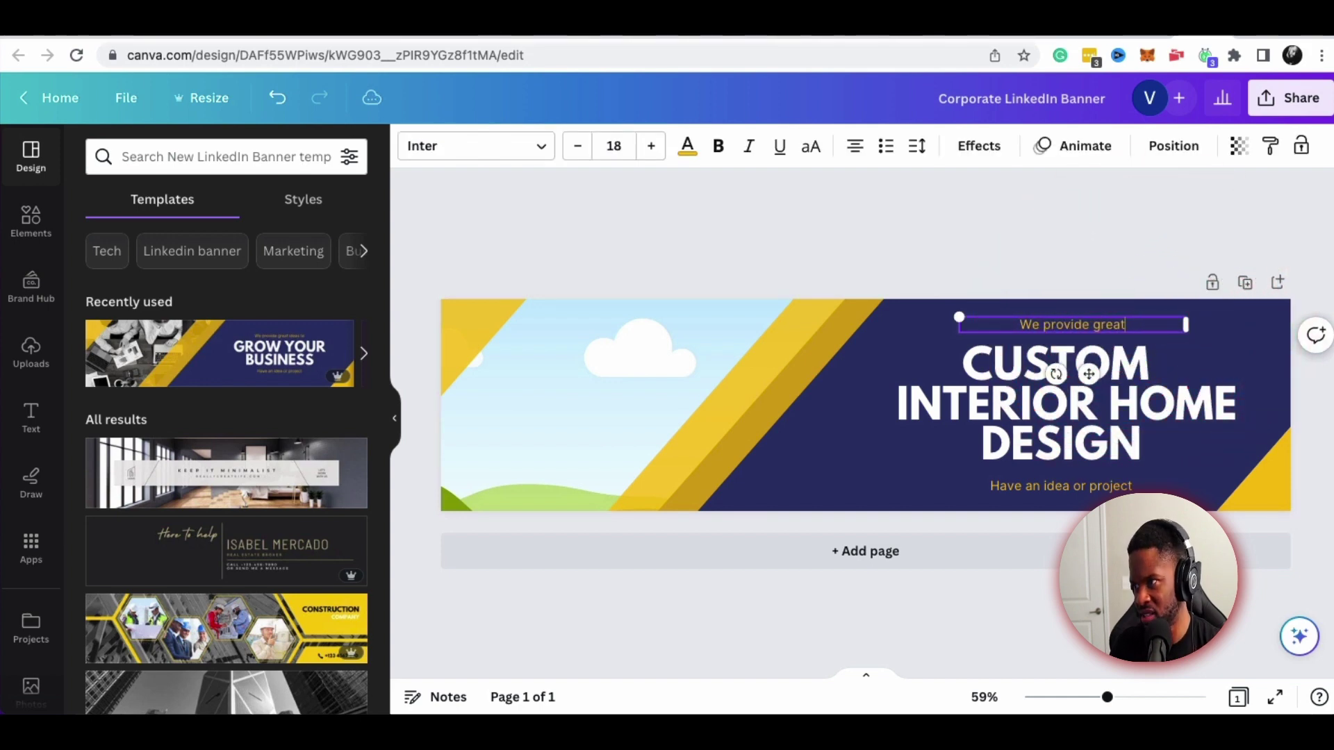
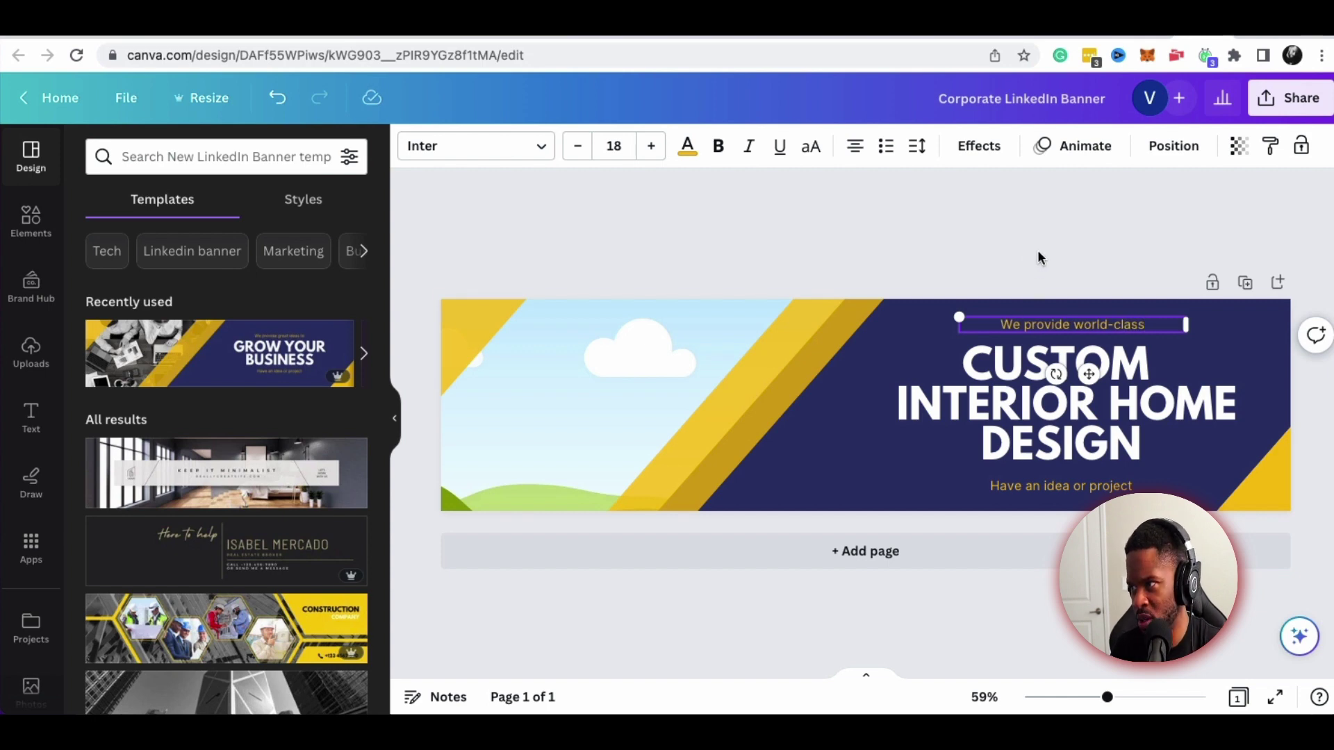
# Rewrite the banner's small bottom line to read 'Call us today and get started!'
pyautogui.click(1041, 445)
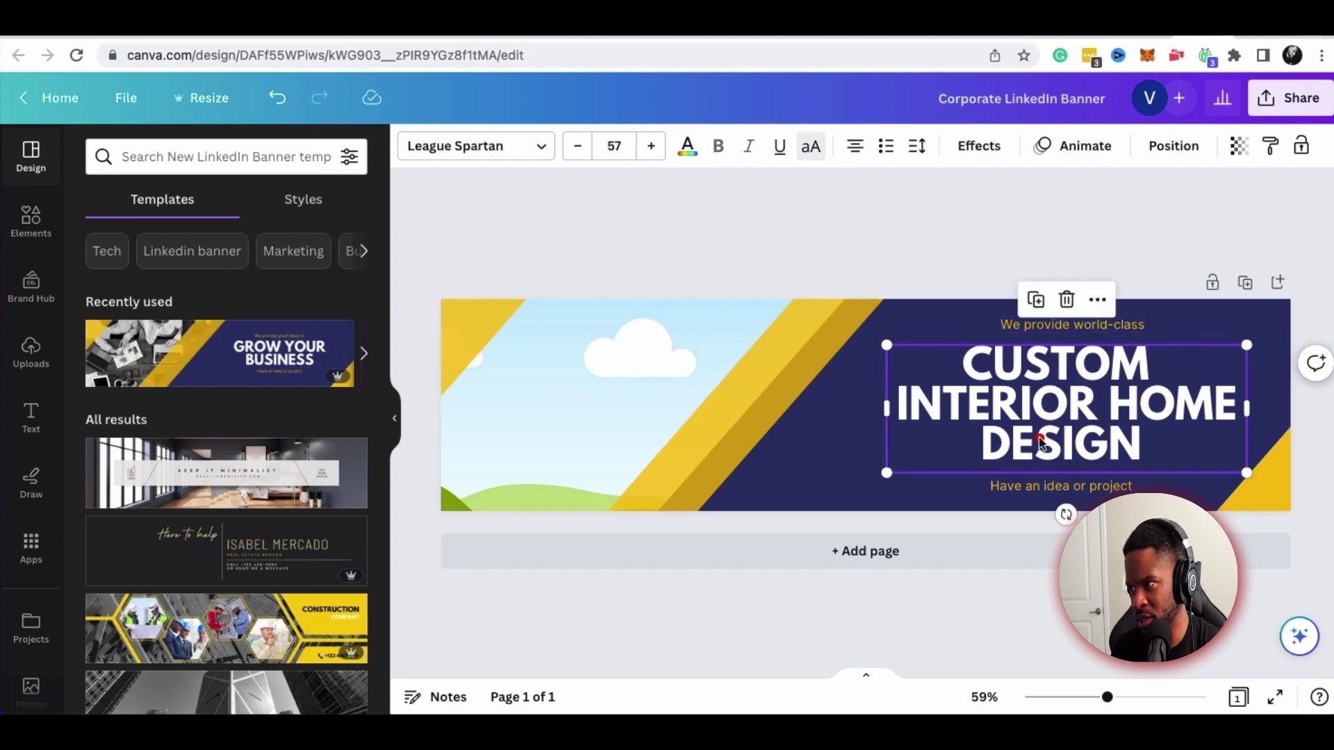
pyautogui.click(1023, 488)
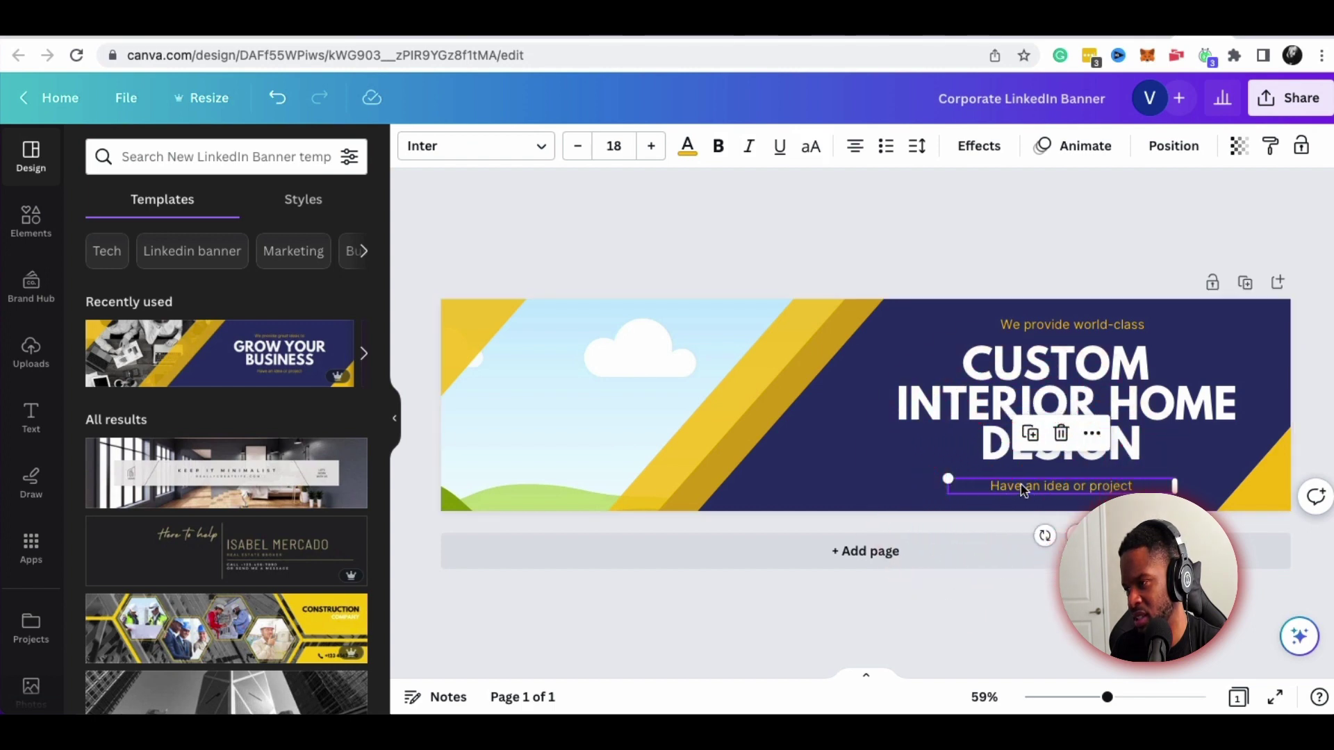
pyautogui.tripleClick(1023, 487)
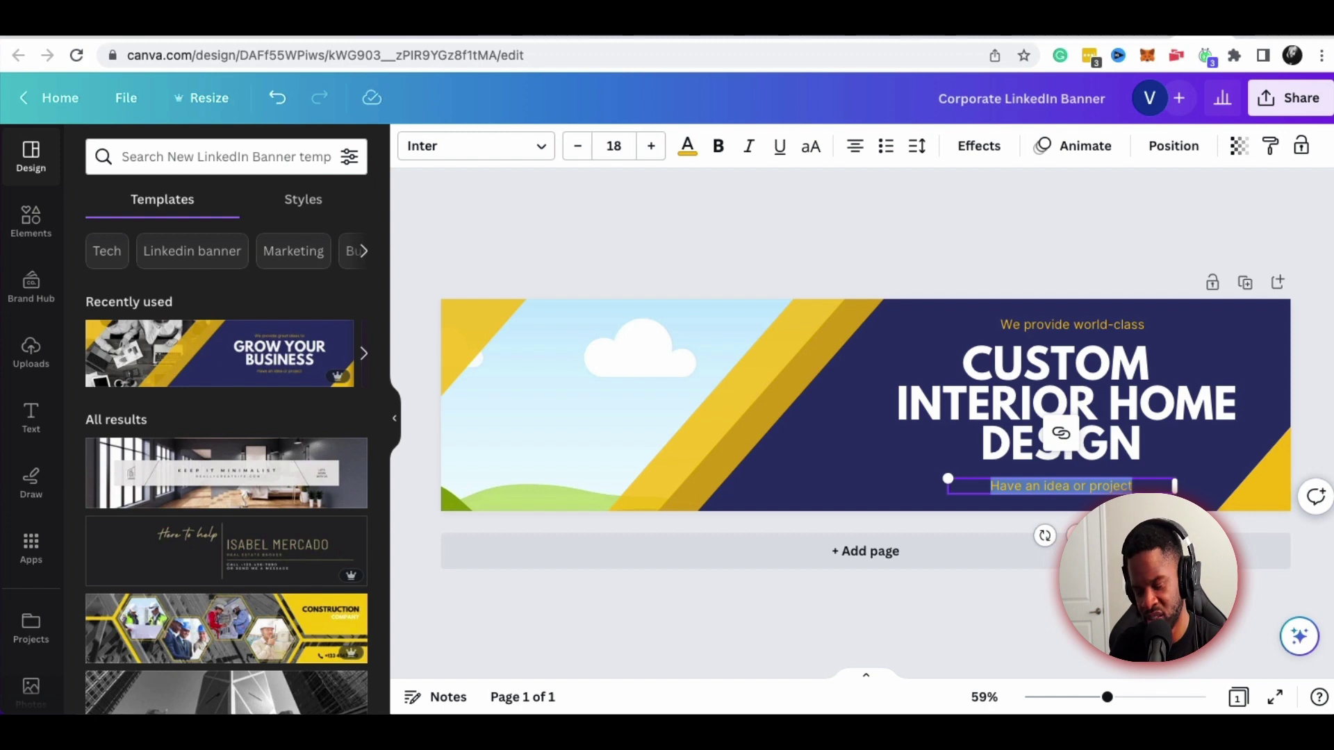
pyautogui.press('BackSpace')
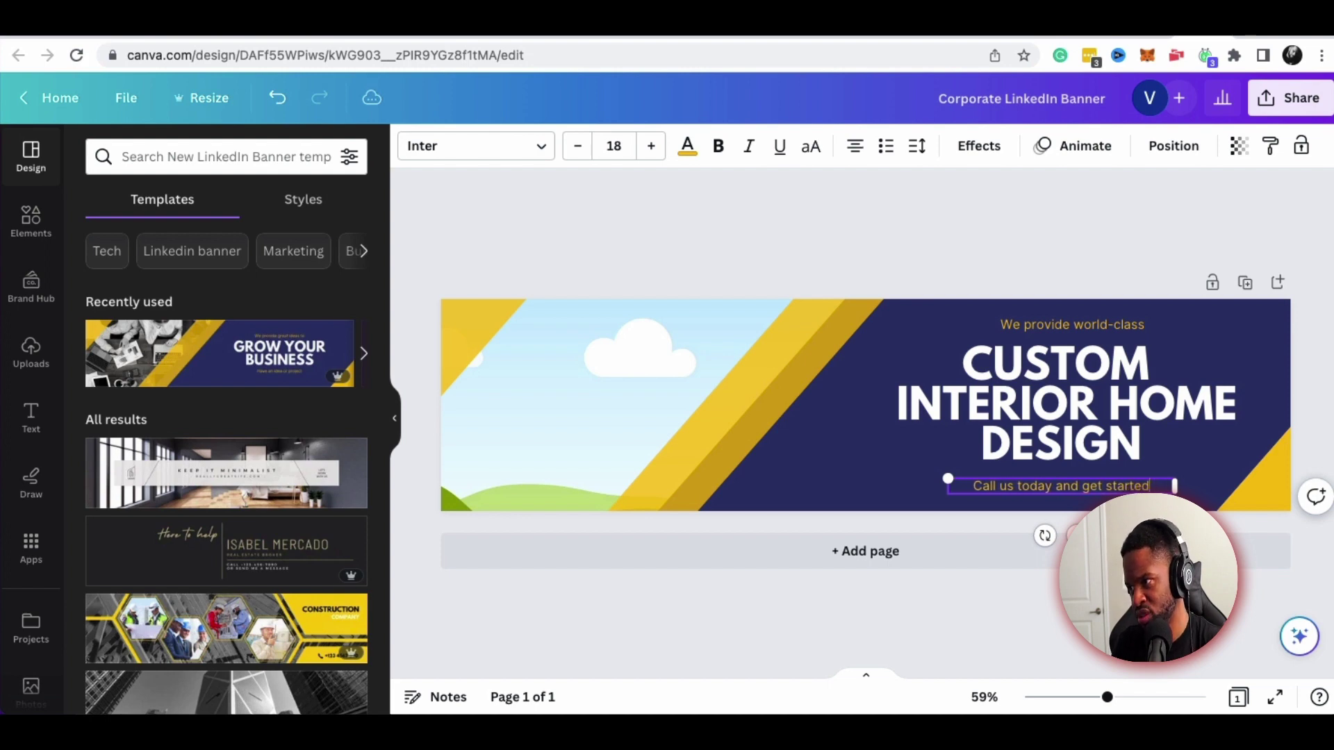
pyautogui.click(981, 212)
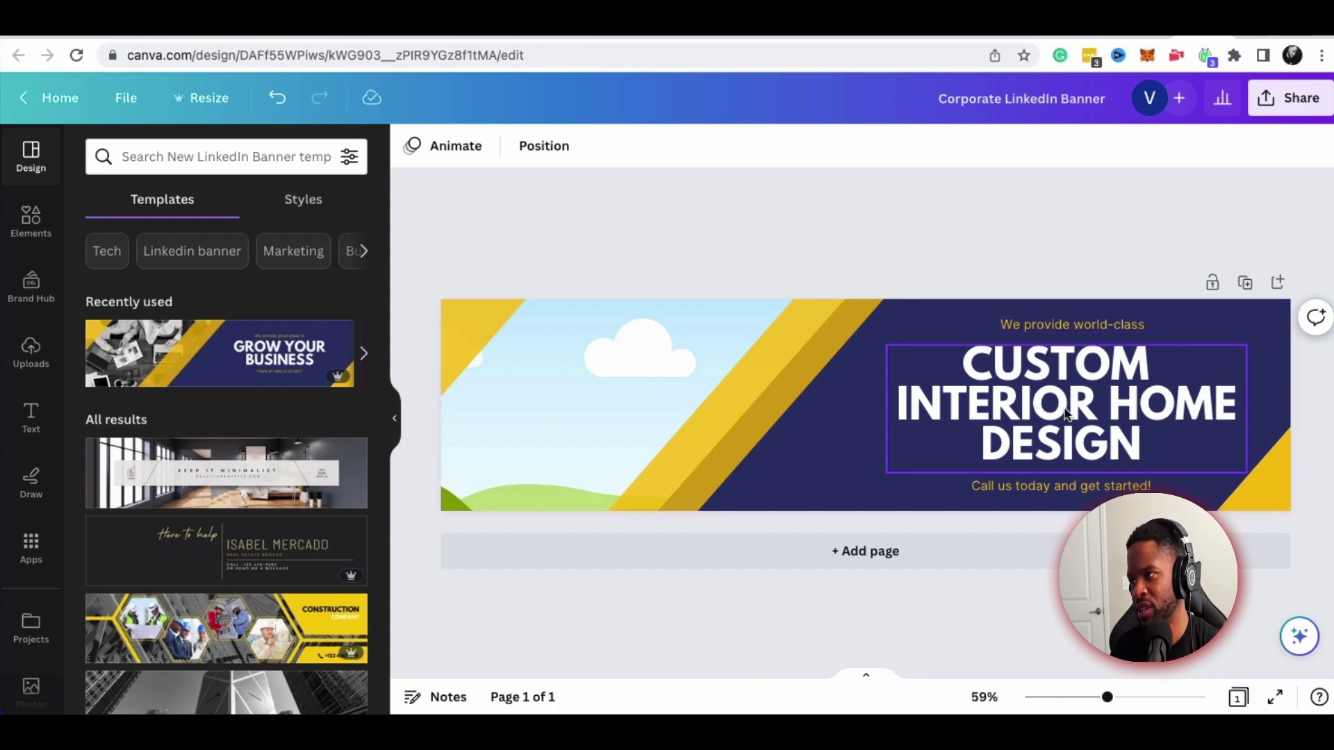
# Set the CUSTOM INTERIOR HOME DESIGN headline font to Playfair Display
pyautogui.click(982, 429)
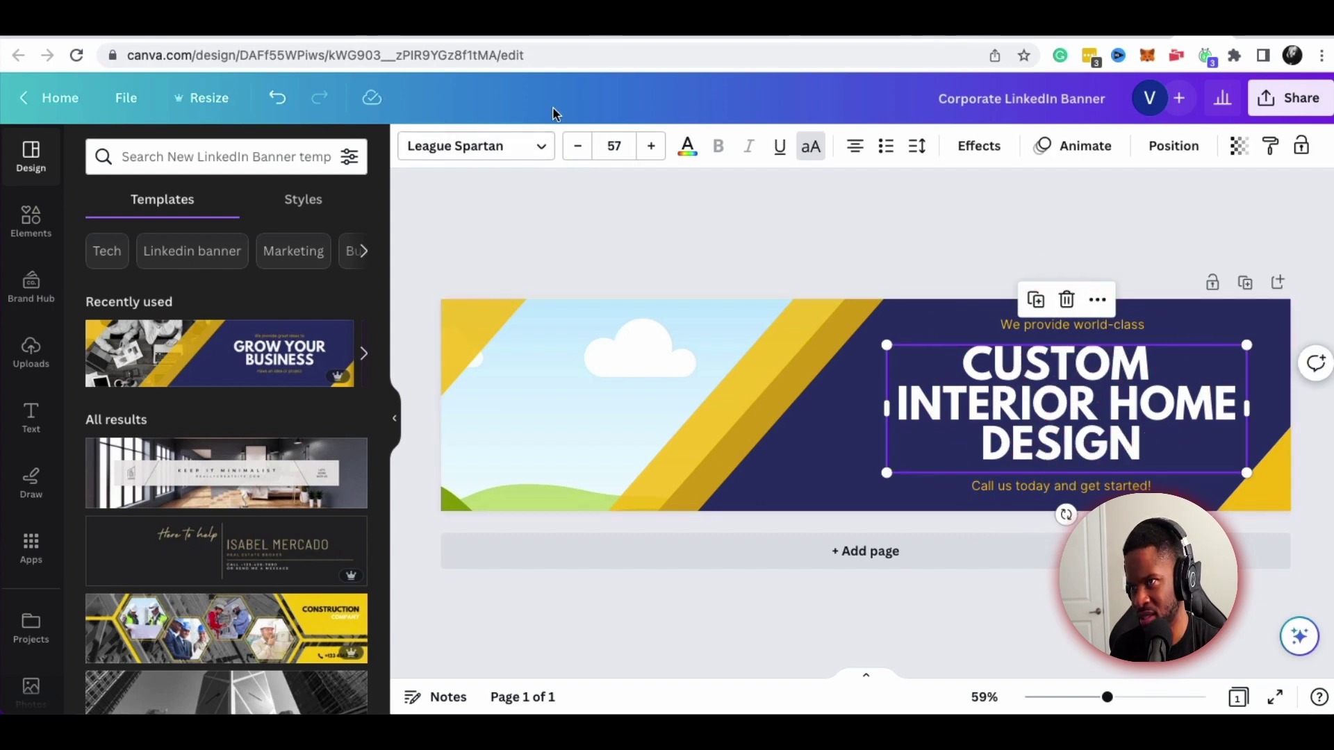
pyautogui.click(541, 146)
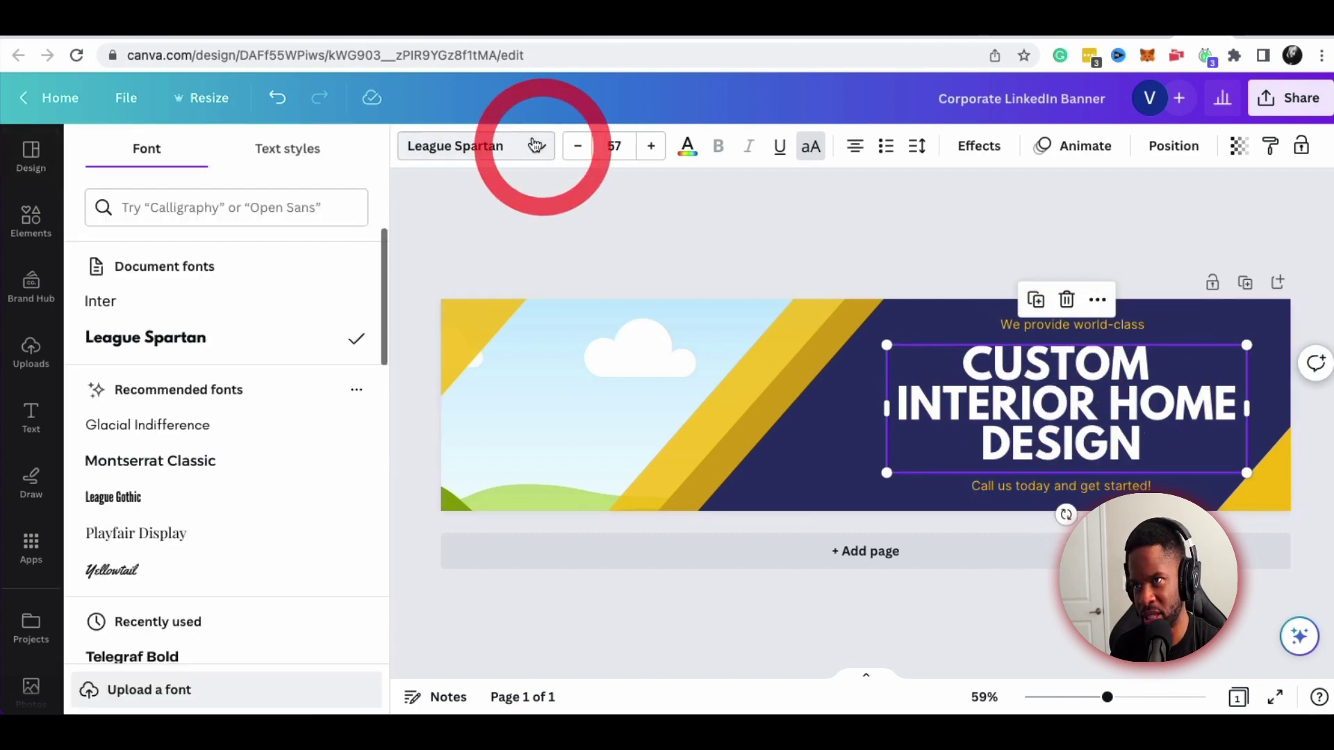
pyautogui.click(222, 426)
pyautogui.click(223, 458)
pyautogui.click(201, 494)
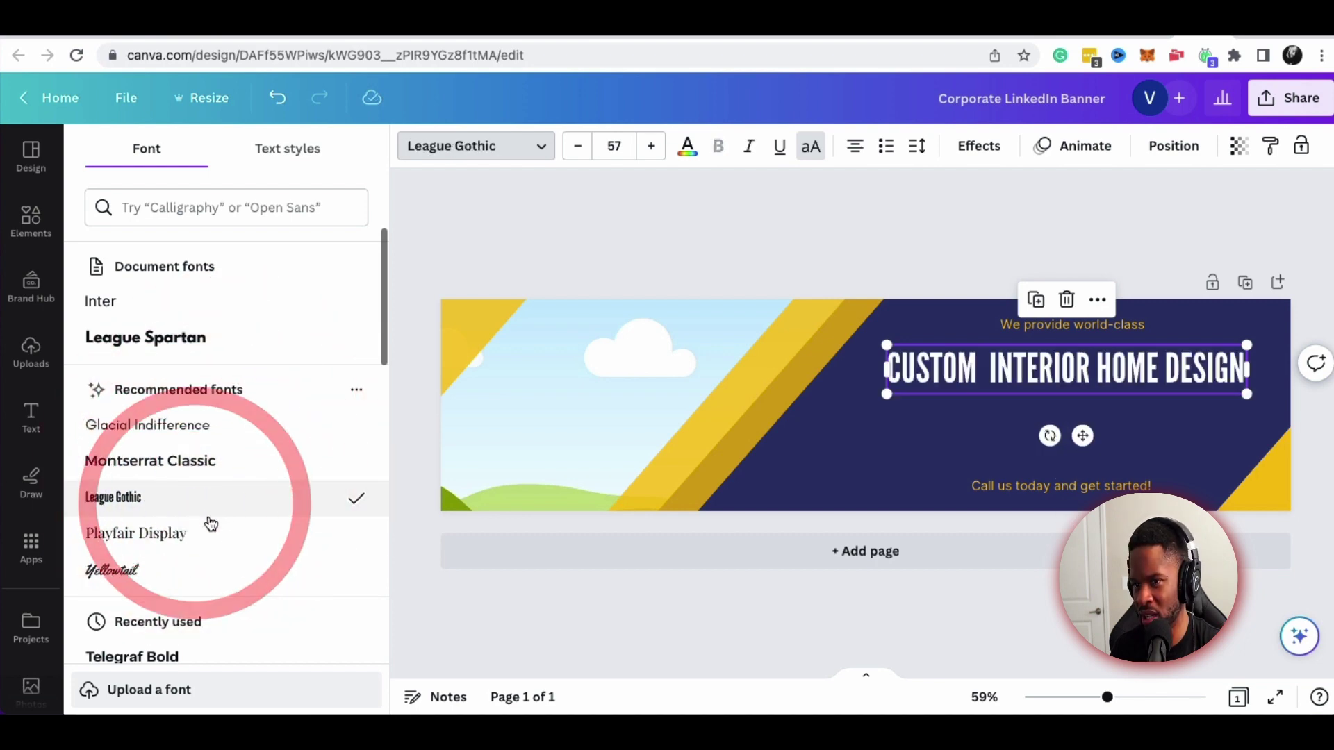
pyautogui.click(185, 536)
pyautogui.click(135, 568)
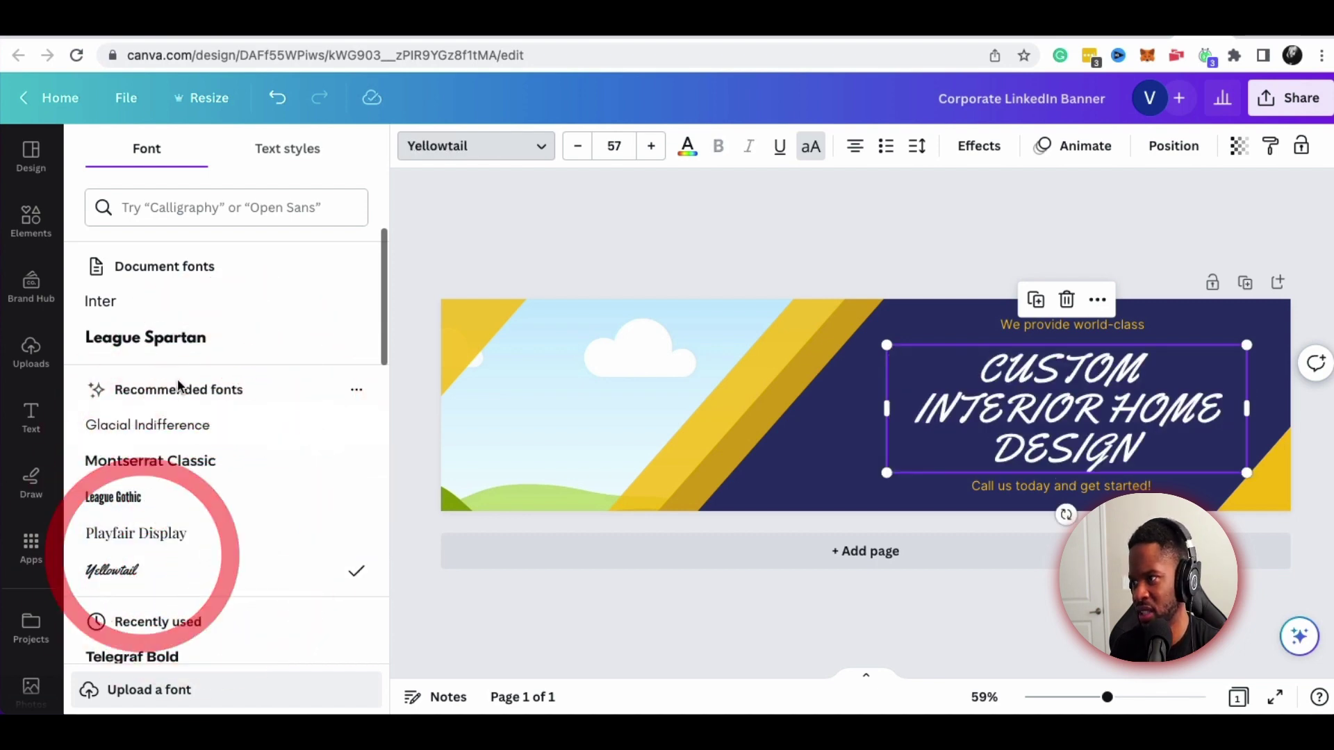
pyautogui.click(198, 425)
pyautogui.click(186, 502)
pyautogui.click(174, 533)
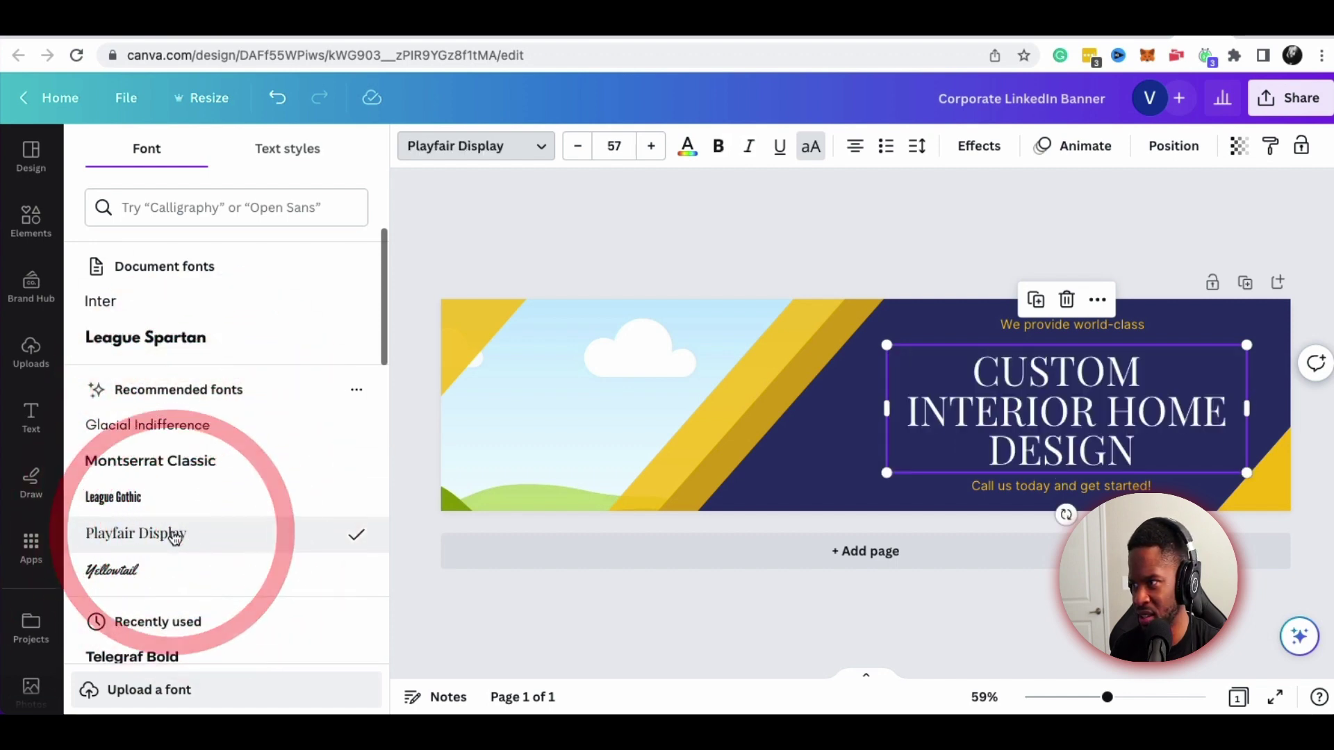
pyautogui.click(1187, 235)
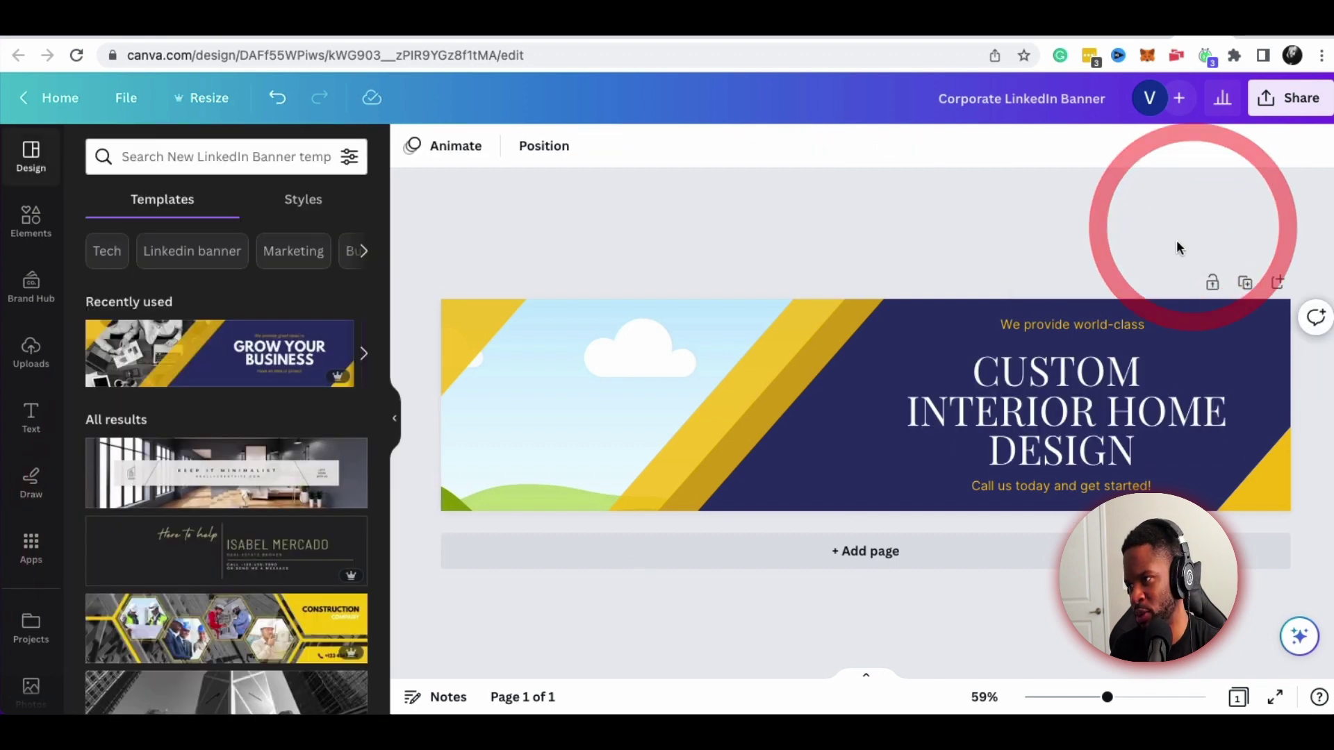
# Make the headline bold at size 60, nudged up; shift the 'We provide world-class' line down-left
pyautogui.moveTo(1086, 422); pyautogui.dragTo(1086, 417)
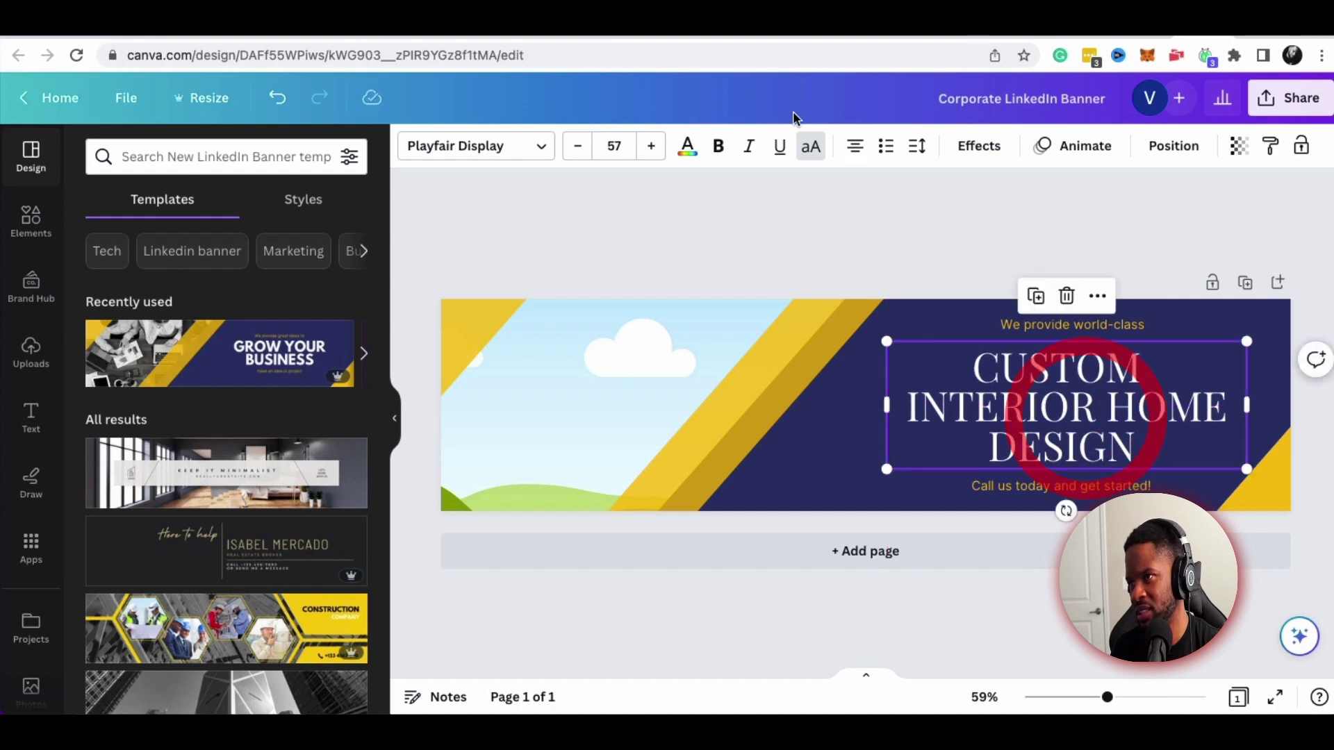
pyautogui.click(718, 147)
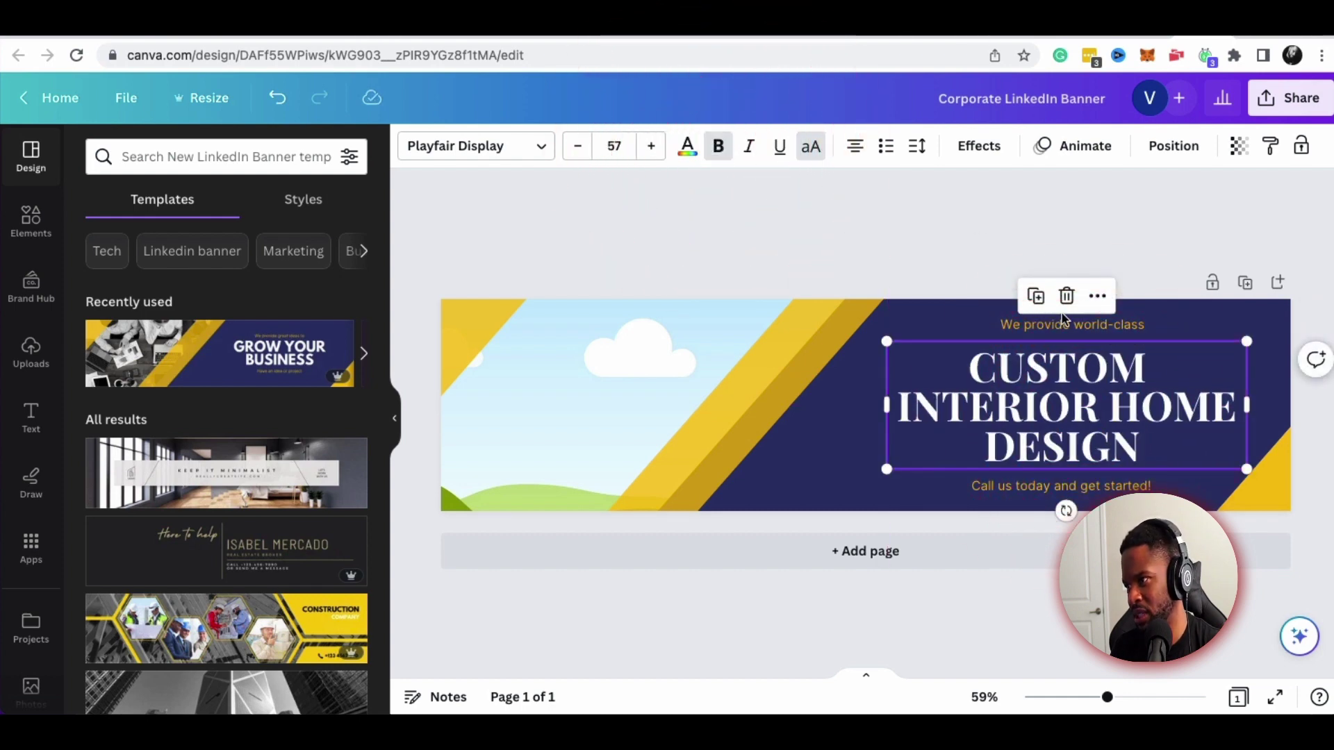
pyautogui.click(651, 146)
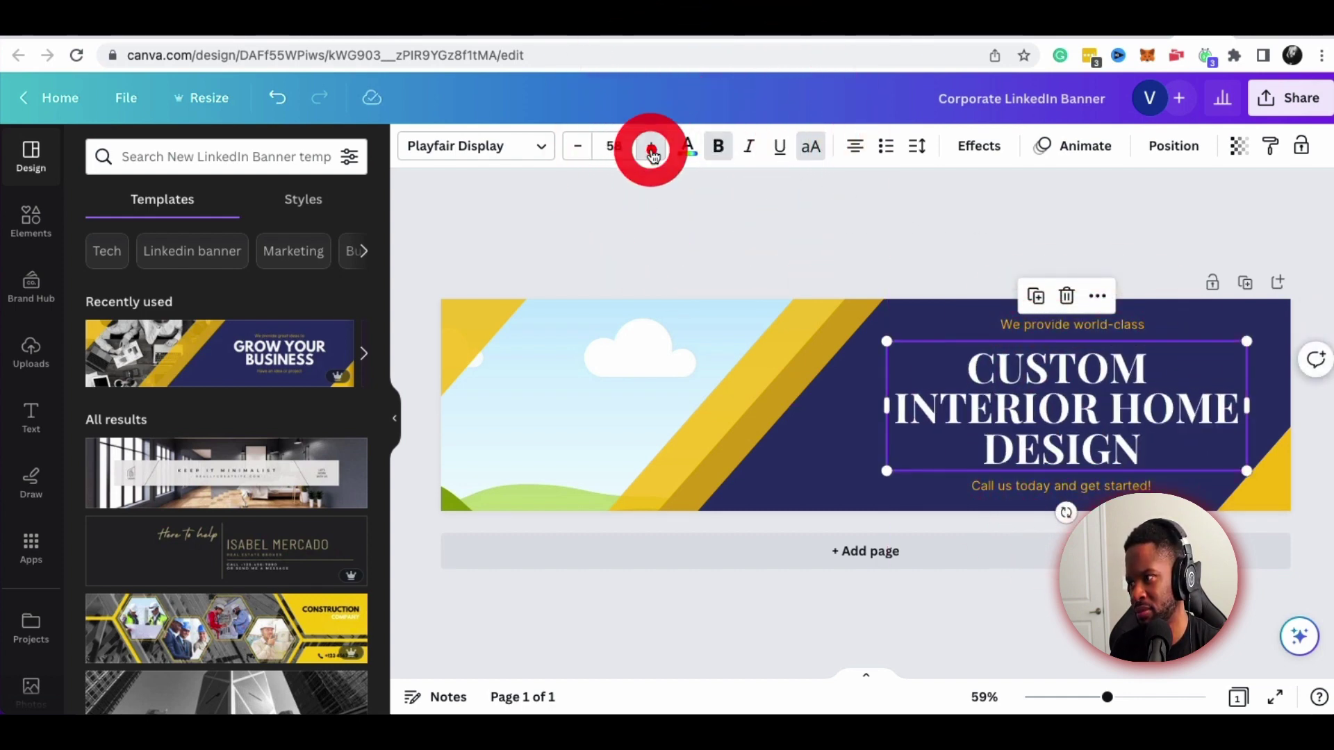
pyautogui.click(651, 146)
pyautogui.click(651, 146)
pyautogui.click(651, 146)
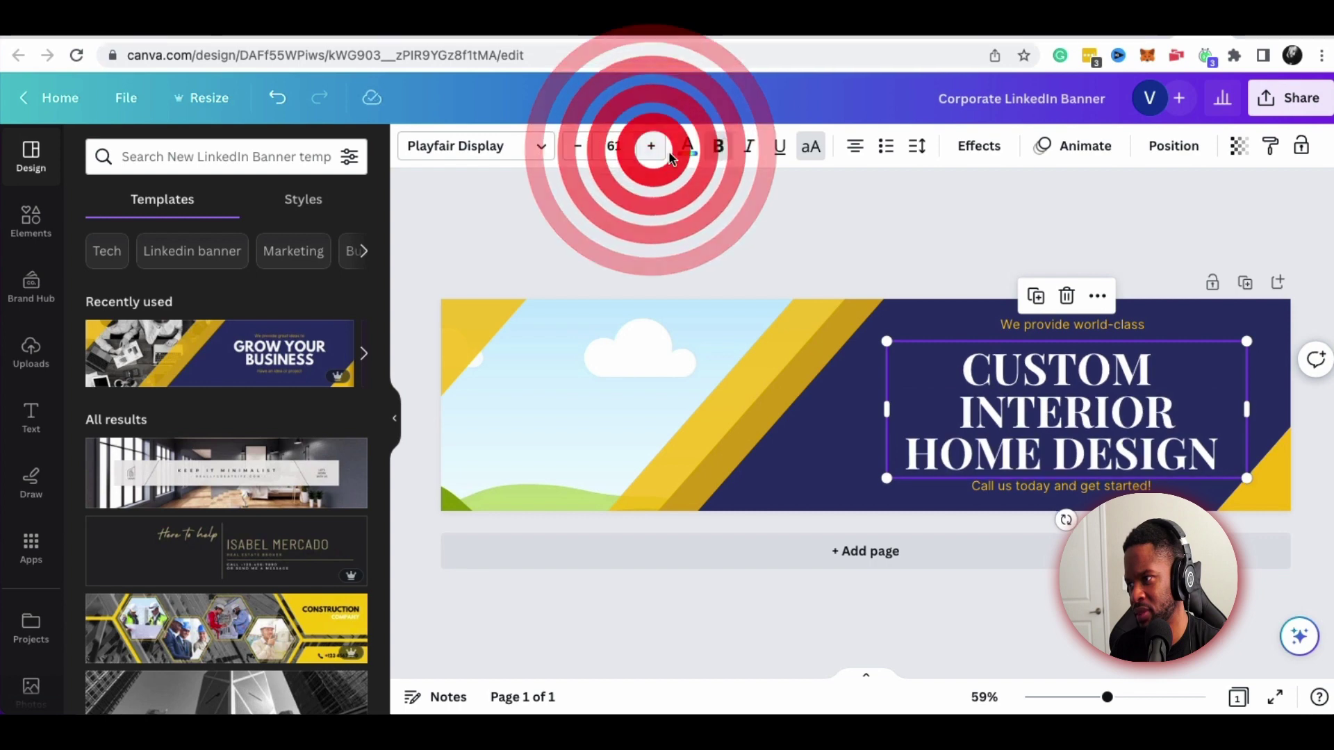
pyautogui.click(588, 154)
pyautogui.click(1190, 274)
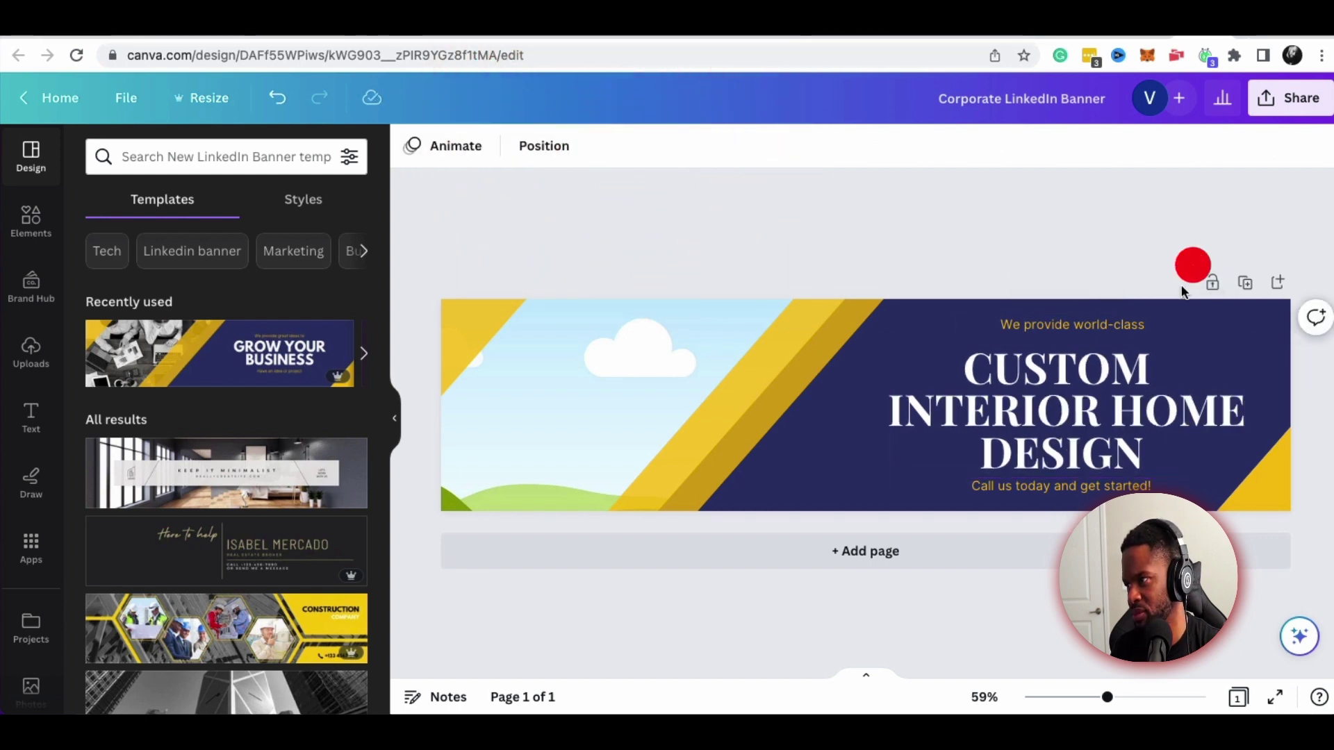
pyautogui.moveTo(1103, 323); pyautogui.dragTo(1088, 327)
pyautogui.click(887, 231)
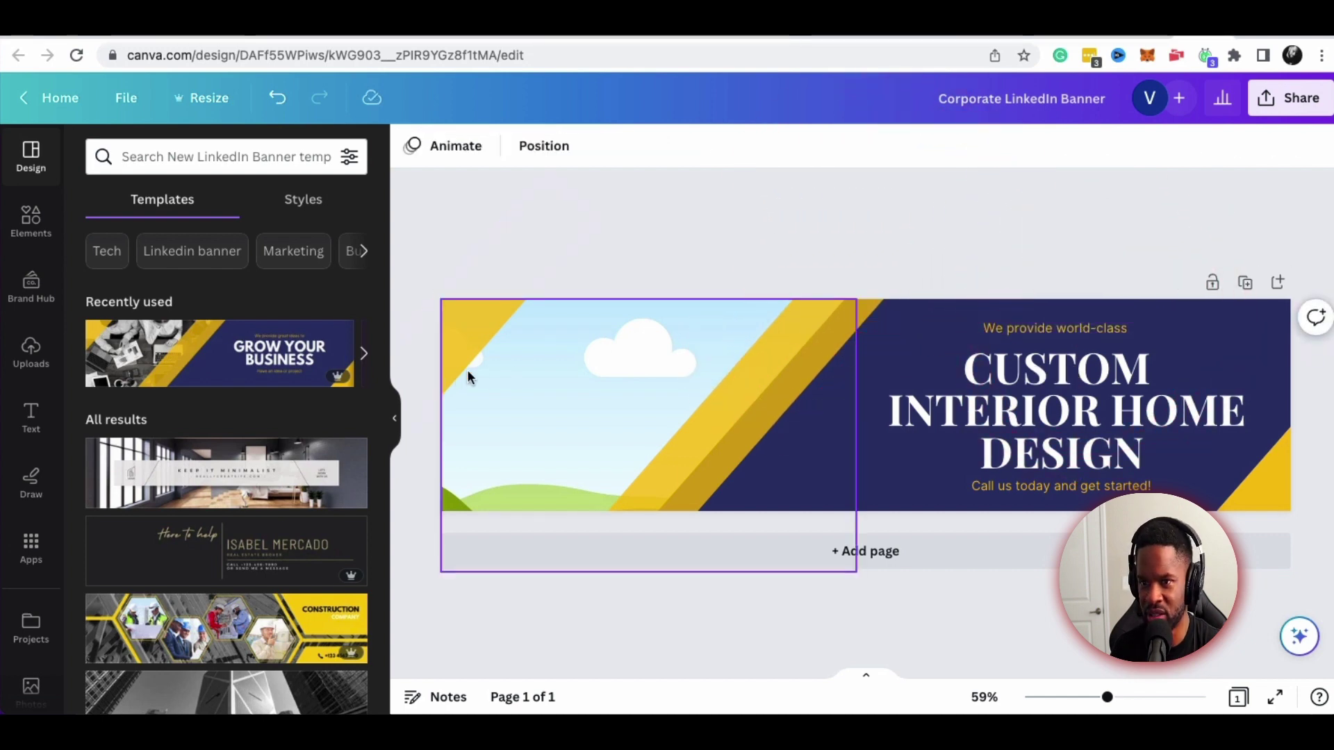
# Search Canva's elements for 'homes' with the sky graphic selected
pyautogui.click(539, 377)
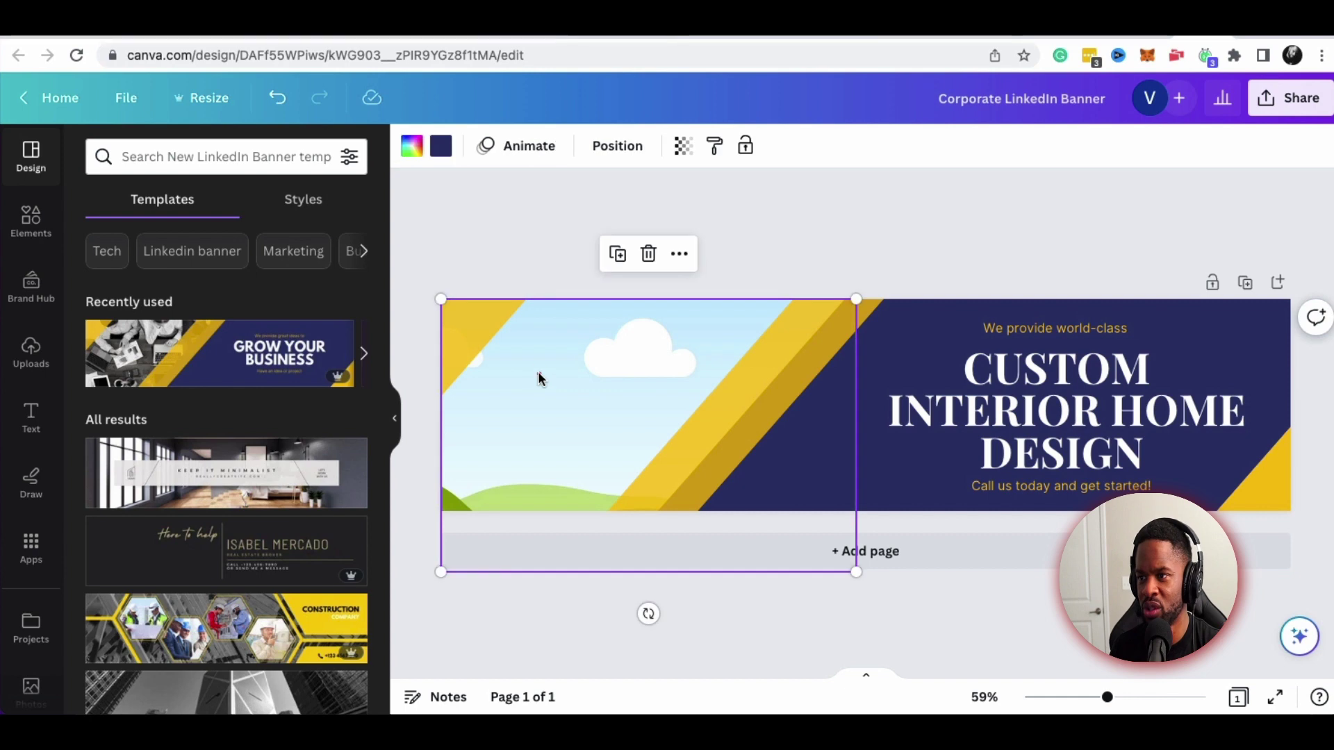
pyautogui.click(193, 157)
pyautogui.write('homes')
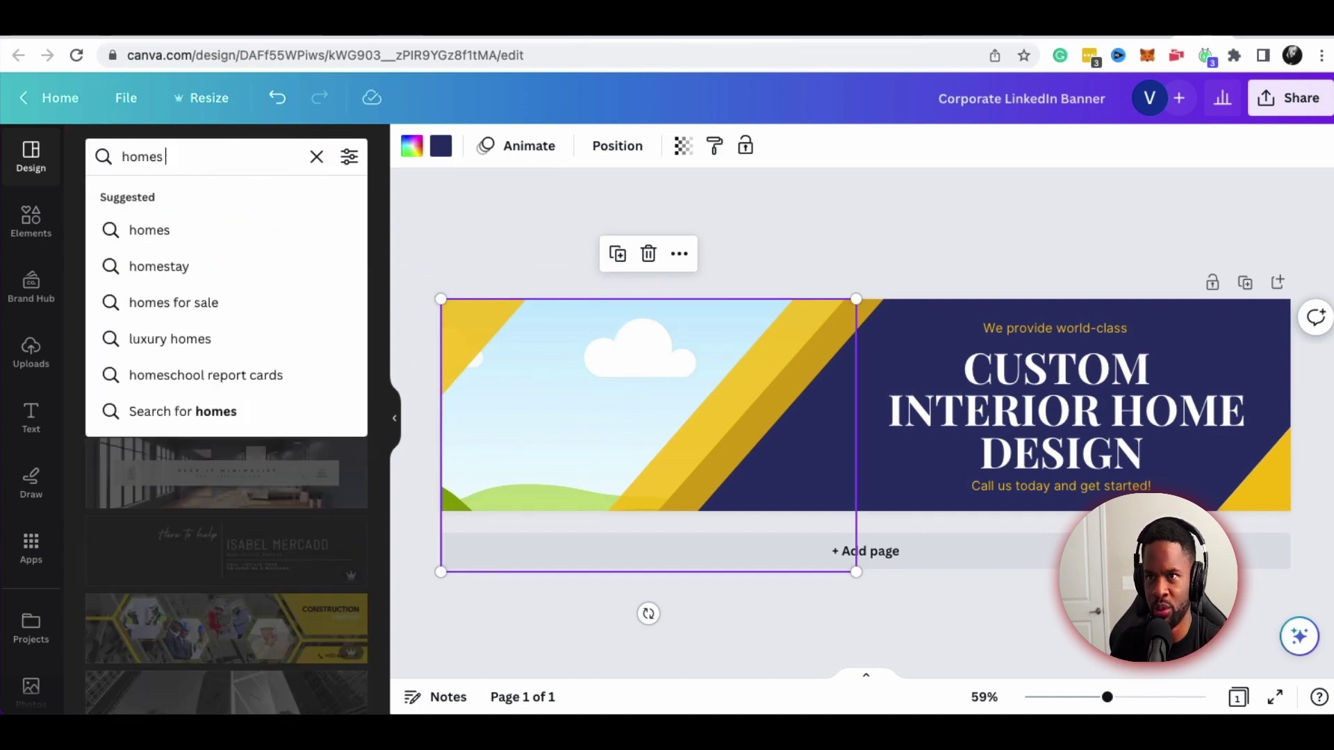
pyautogui.press('Return')
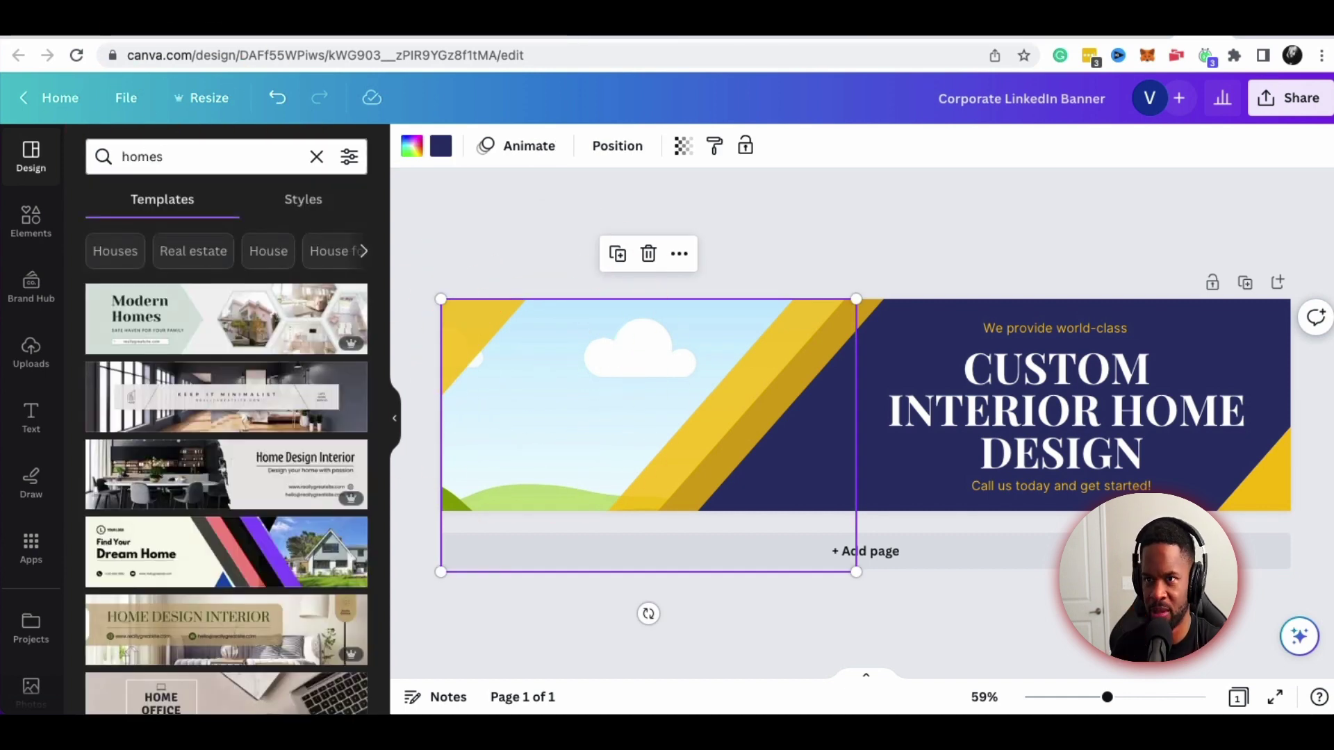
pyautogui.click(31, 217)
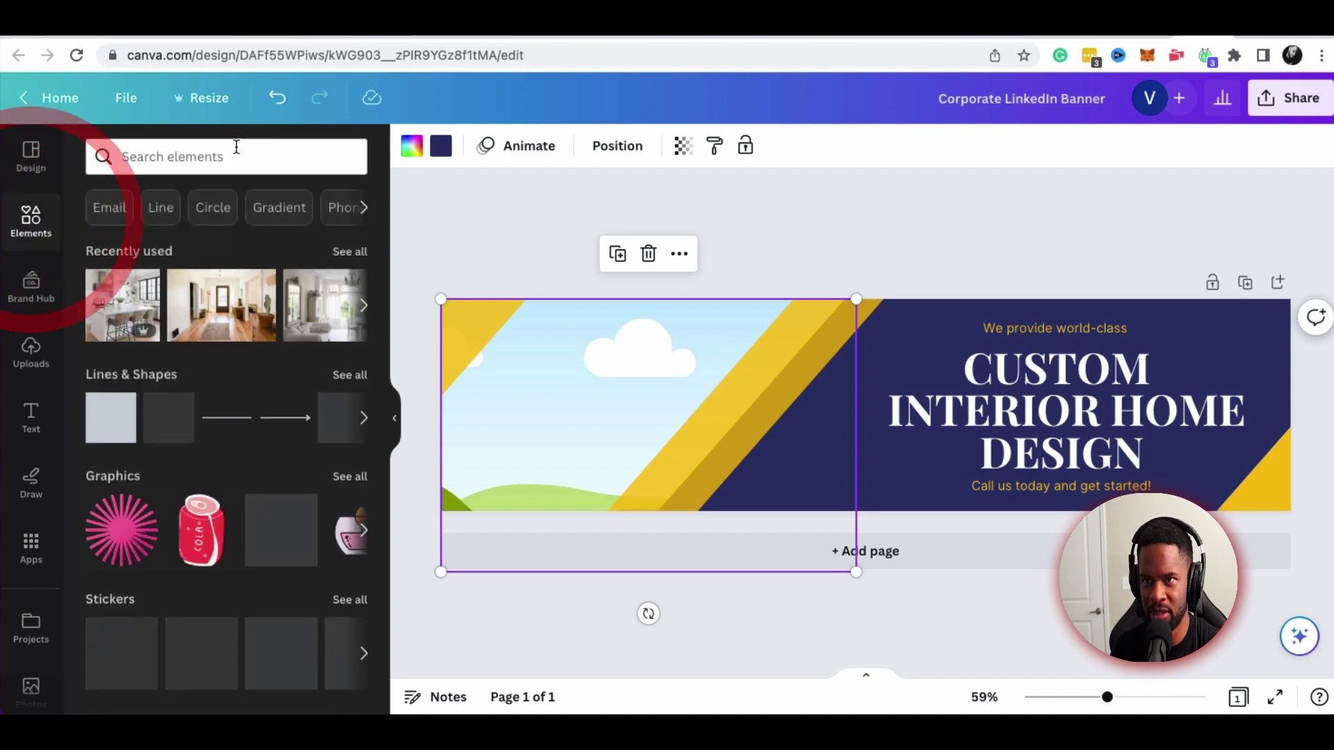
pyautogui.click(223, 161)
pyautogui.write('homes')
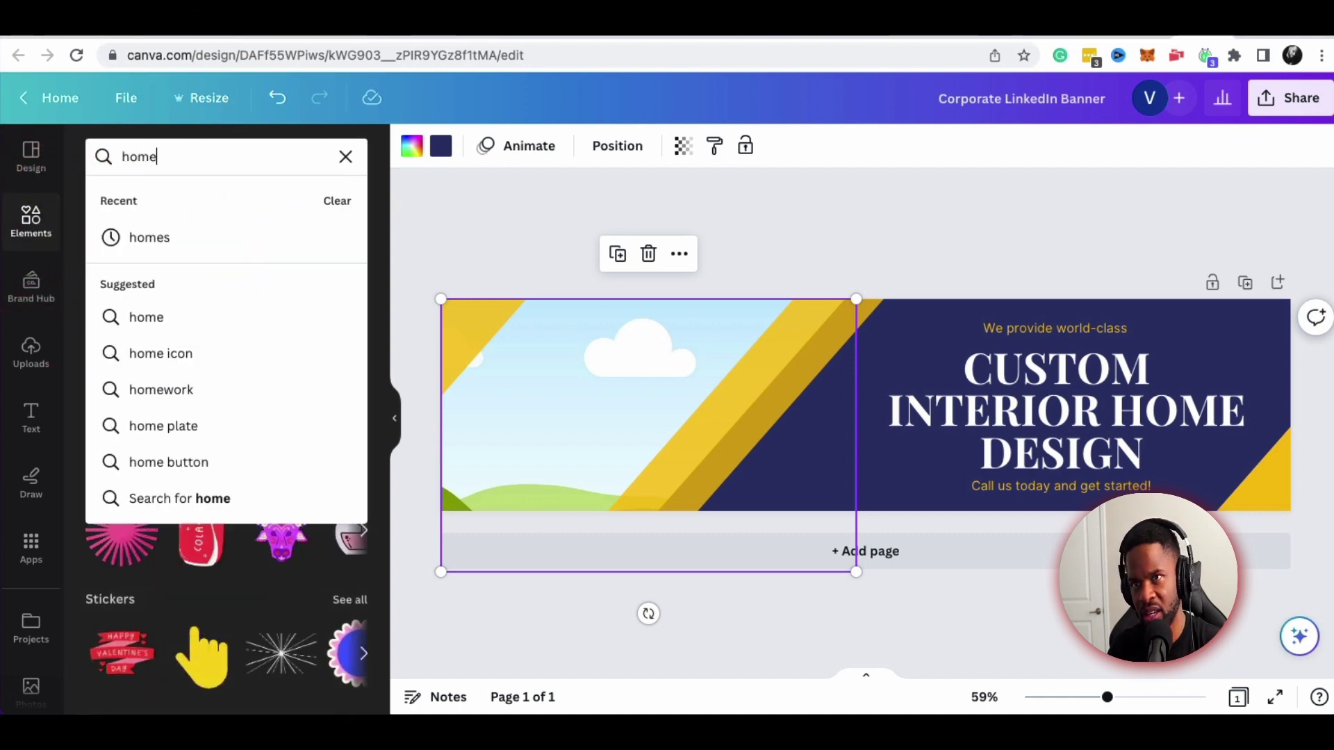
pyautogui.press('Return')
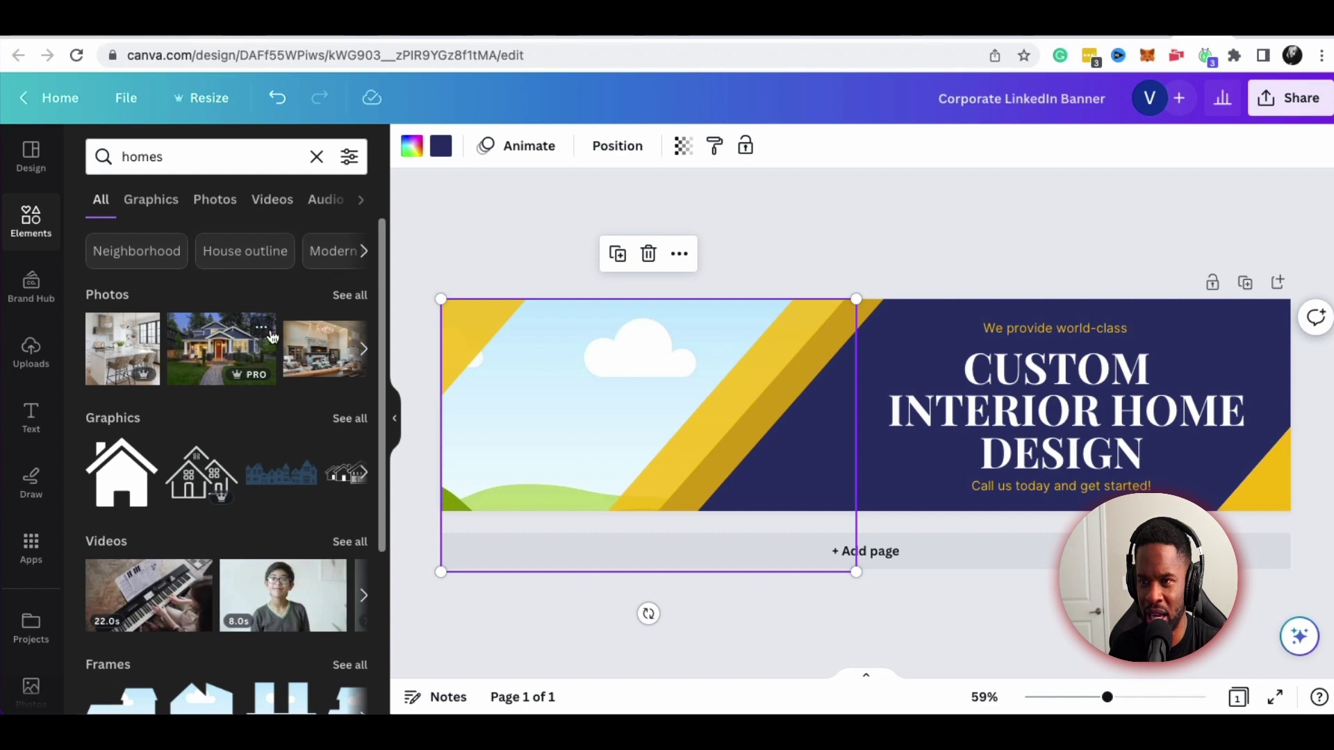
# Drop the blue house photo from the homes photo results into the banner's left frame
pyautogui.click(349, 295)
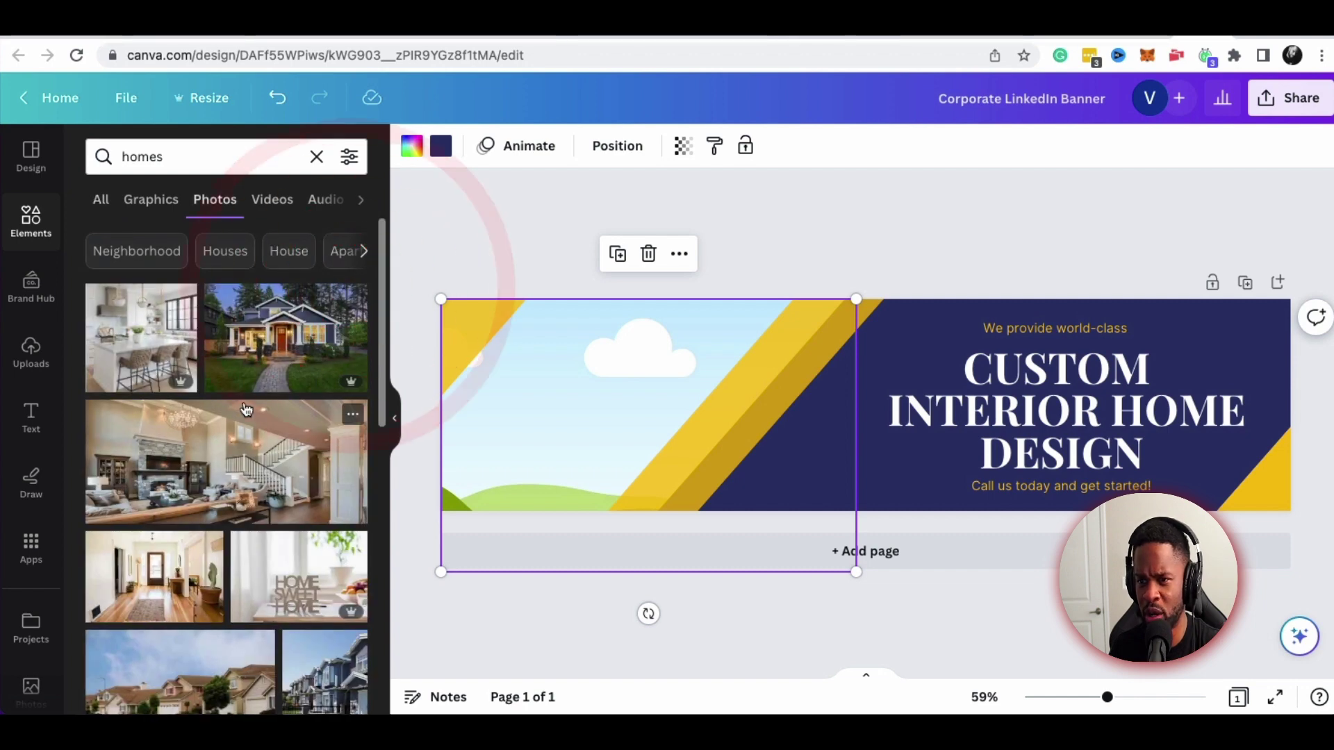
pyautogui.scroll(-2, 248, 408)
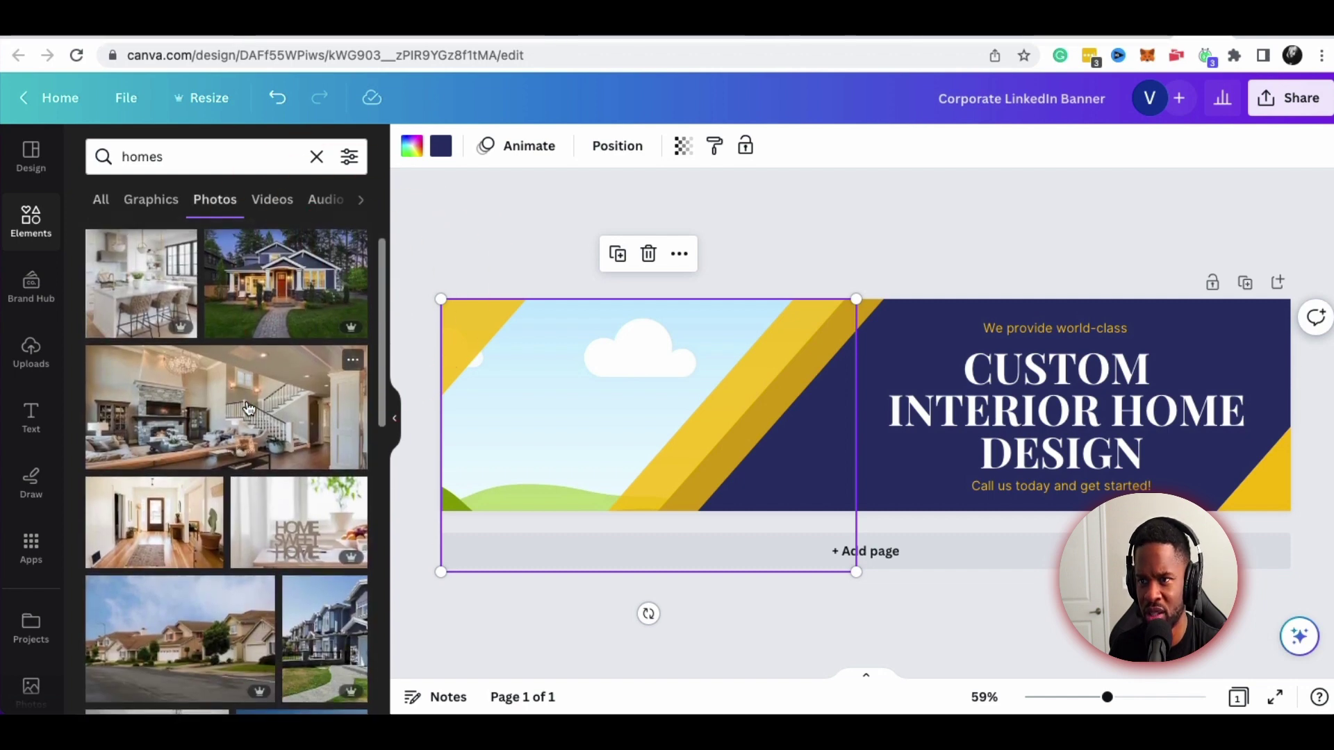
pyautogui.scroll(1, 264, 337)
pyautogui.moveTo(264, 337); pyautogui.dragTo(563, 353)
pyautogui.click(927, 234)
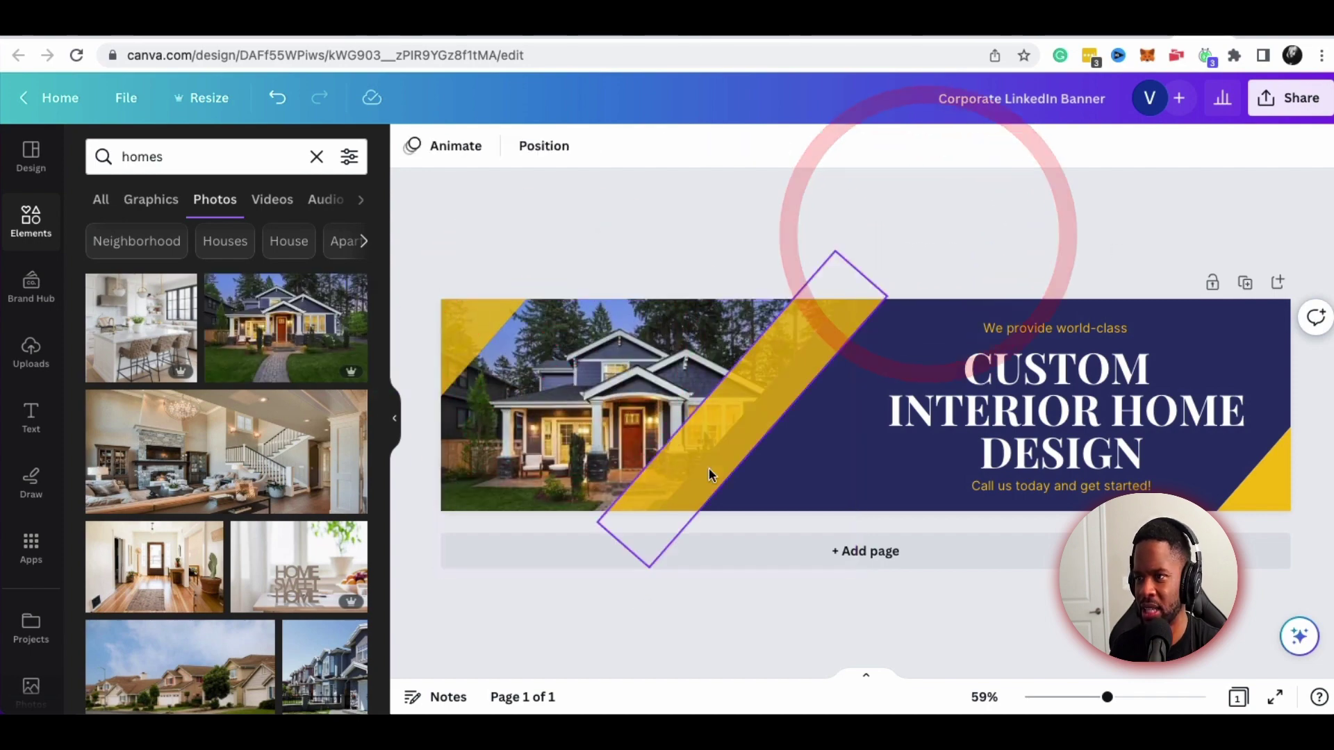
pyautogui.moveTo(1107, 699)
pyautogui.mouseDown()
pyautogui.moveTo(1144, 701)
pyautogui.moveTo(1103, 703)
pyautogui.mouseUp()
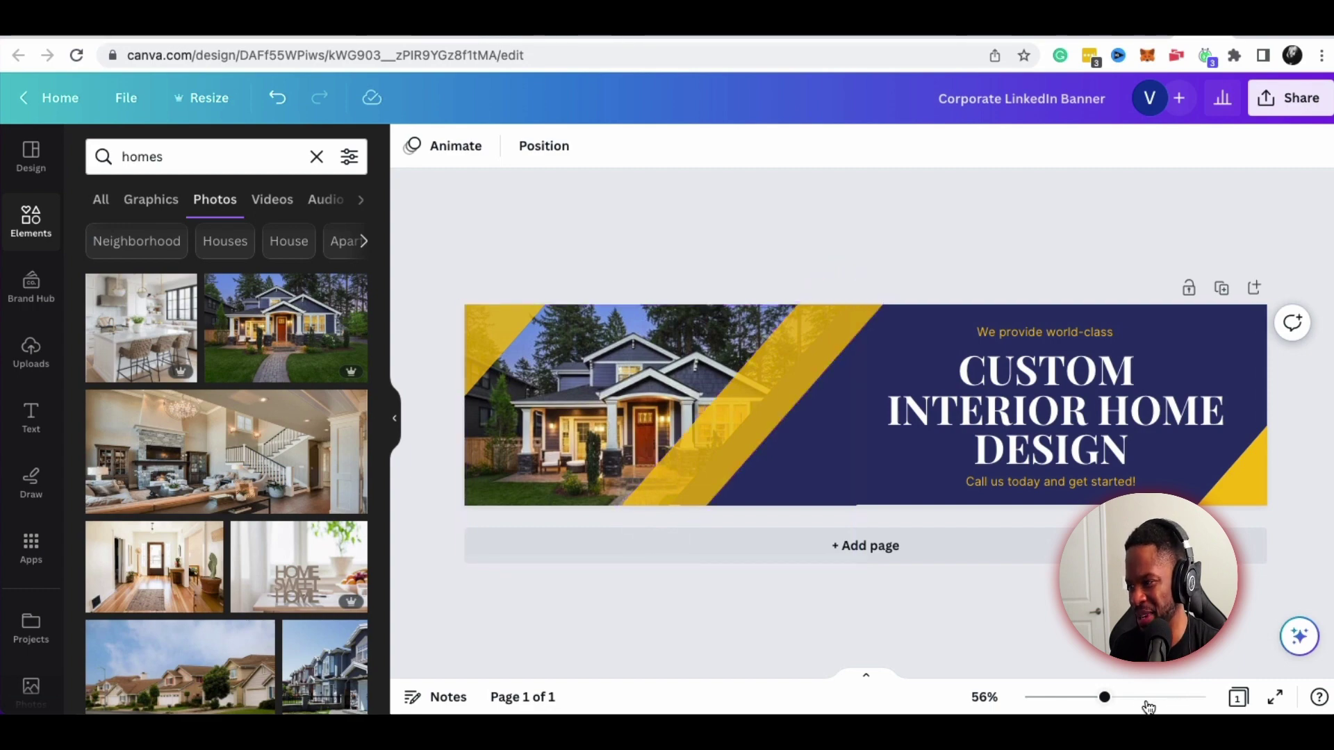
pyautogui.moveTo(1110, 704)
pyautogui.mouseDown()
pyautogui.moveTo(1146, 703)
pyautogui.moveTo(1104, 703)
pyautogui.mouseUp()
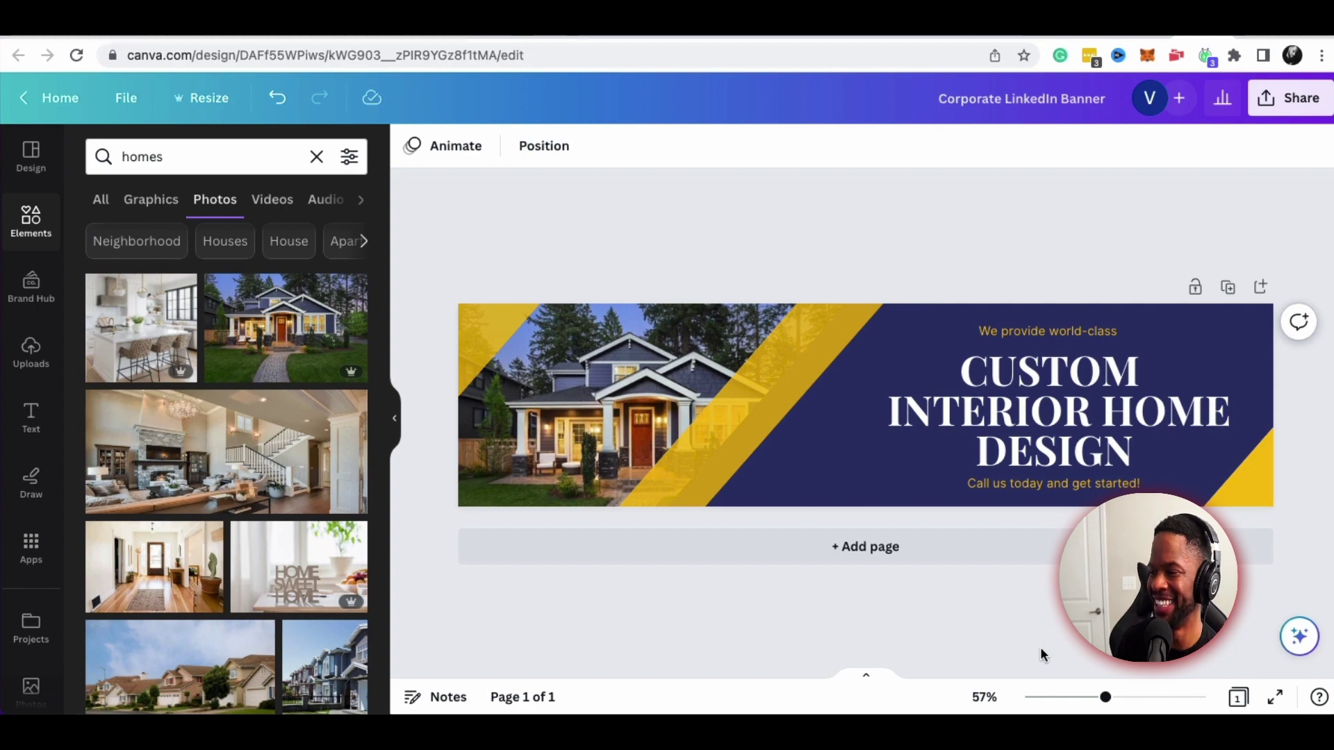
pyautogui.moveTo(1107, 697); pyautogui.dragTo(1108, 705)
pyautogui.click(1107, 700)
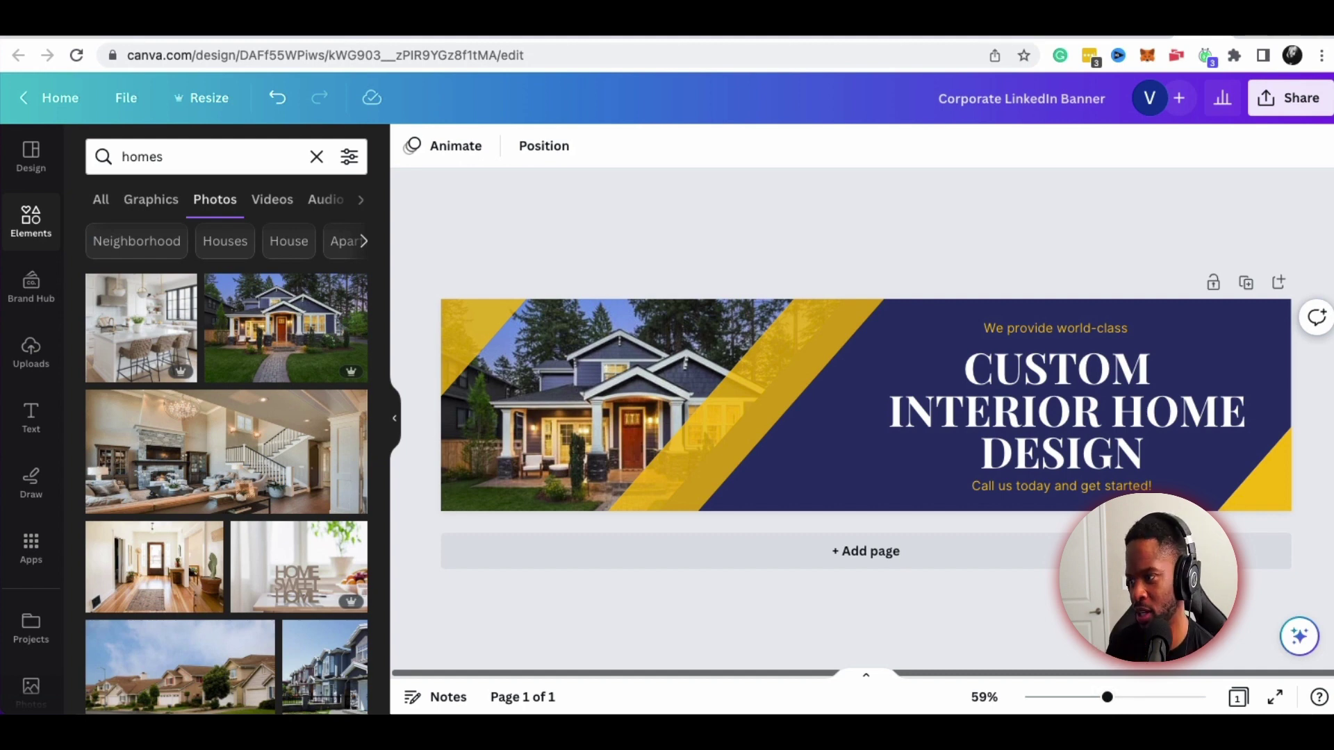
pyautogui.moveTo(1108, 701)
pyautogui.mouseDown()
pyautogui.moveTo(1120, 699)
pyautogui.moveTo(1109, 701)
pyautogui.mouseUp()
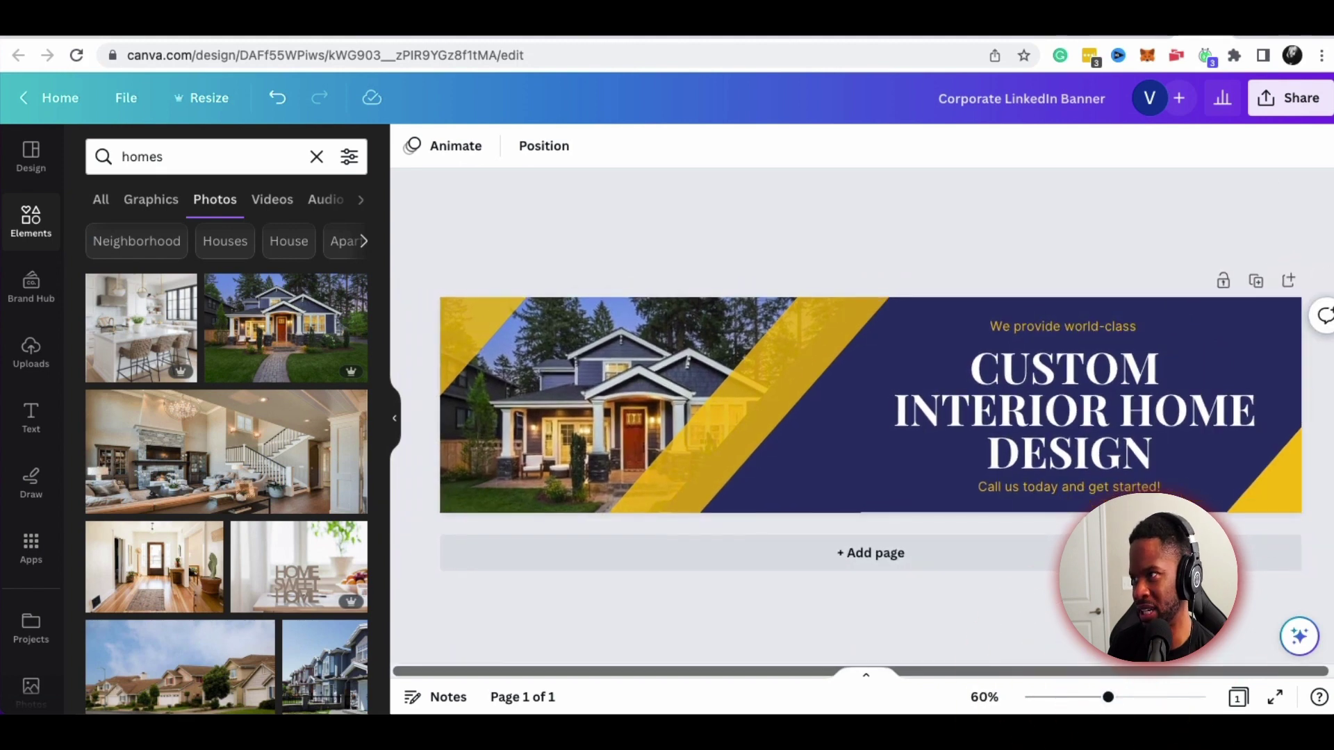
# Review the design's sharing options, then go to the LinkedIn banner template results tab
pyautogui.click(1271, 96)
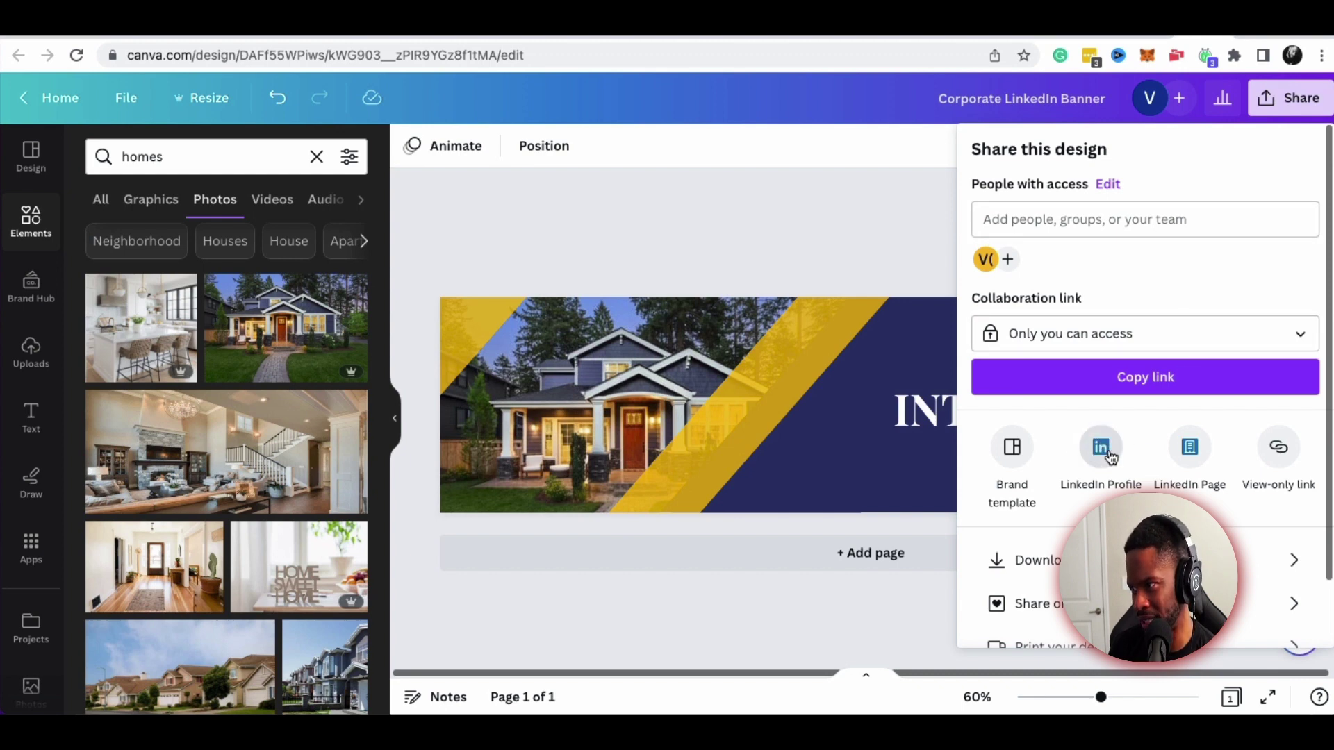
pyautogui.scroll(-1, 1127, 450)
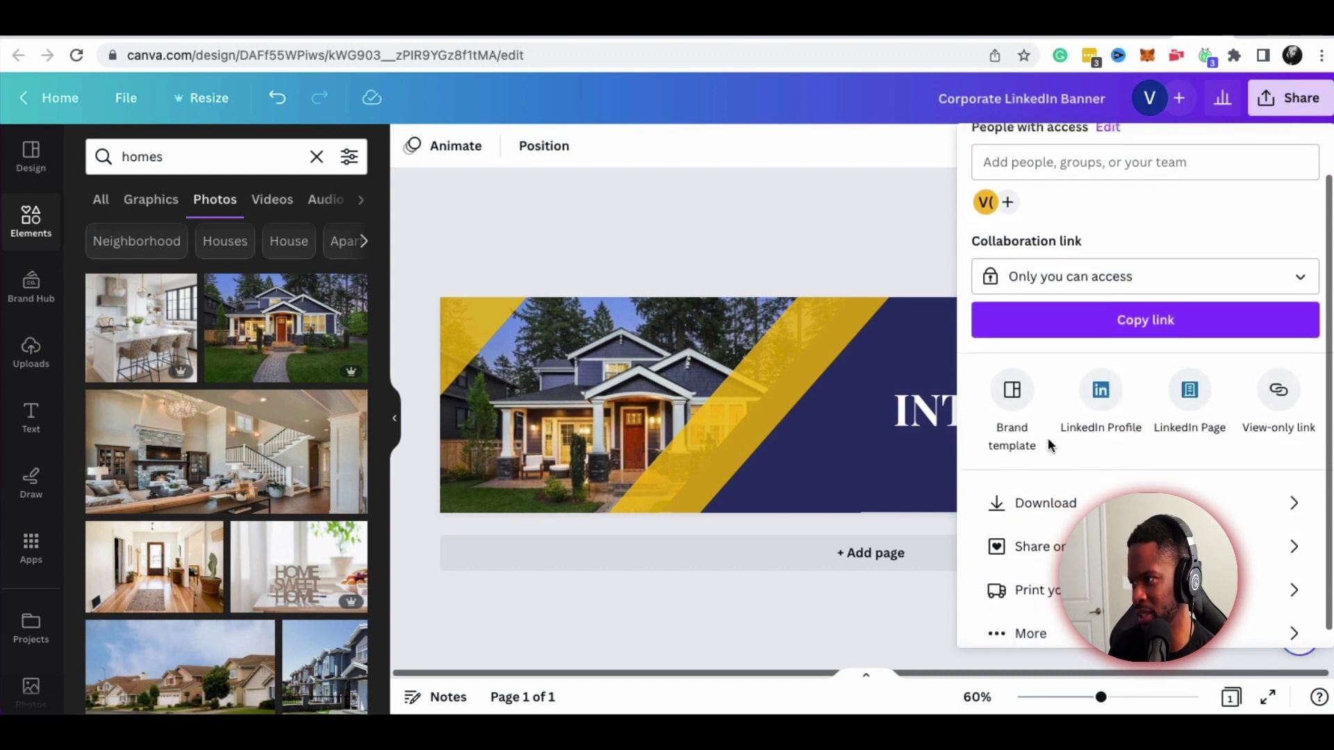
pyautogui.scroll(-1, 1205, 410)
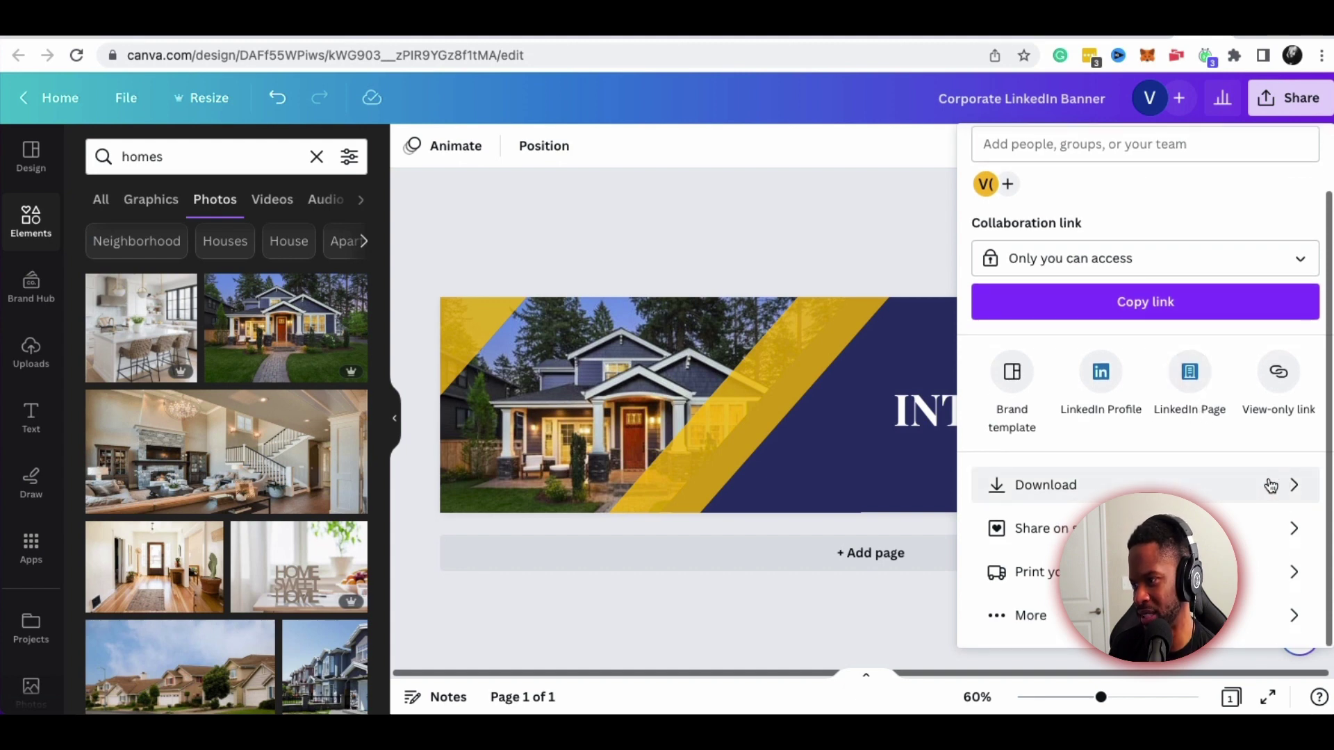
pyautogui.click(765, 238)
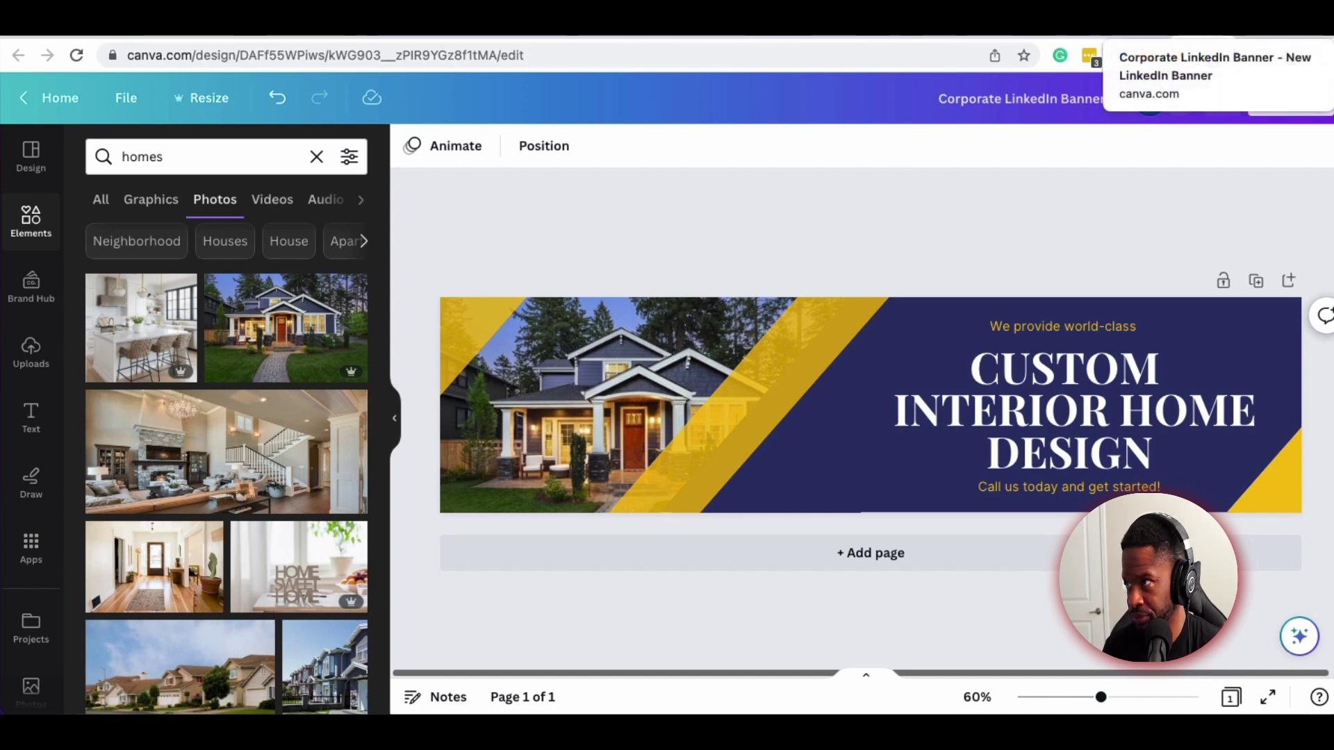
pyautogui.click(1181, 21)
pyautogui.click(1314, 103)
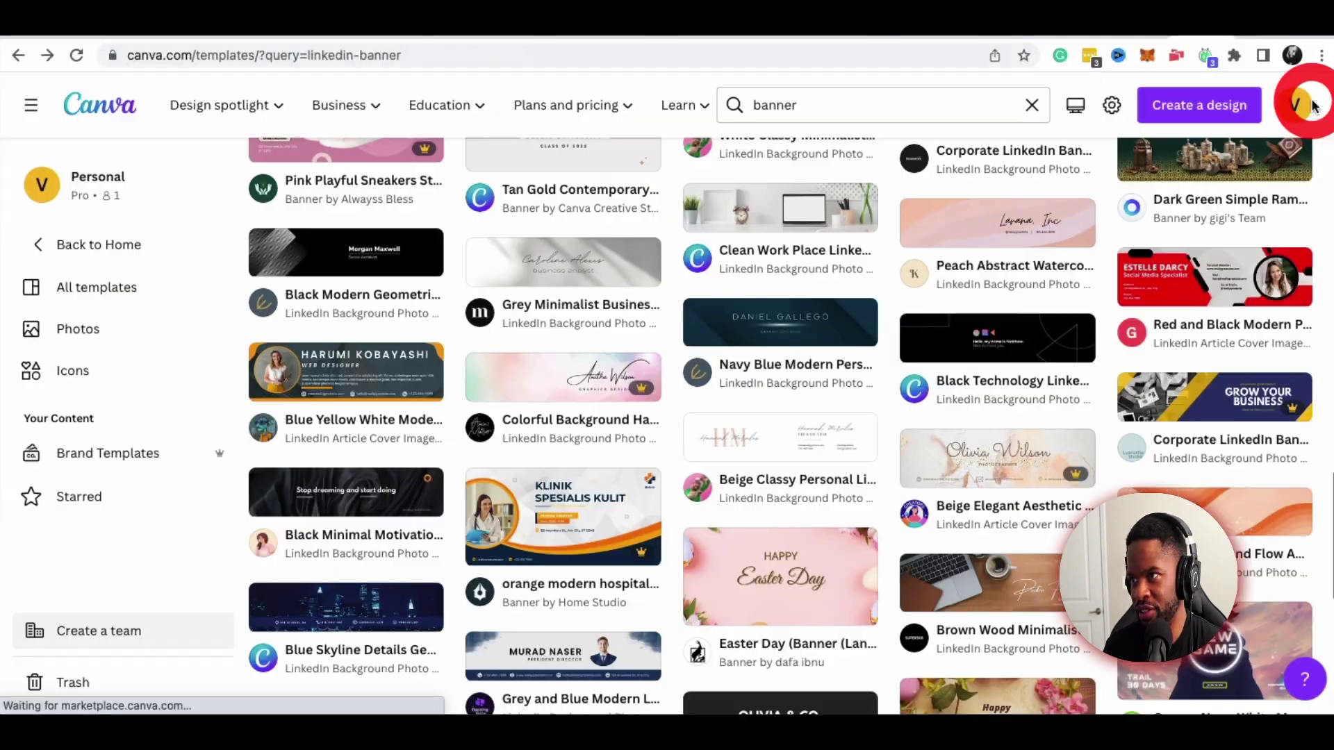
# From the Canva home page, search for 'logo' and open the Logo templates
pyautogui.click(98, 248)
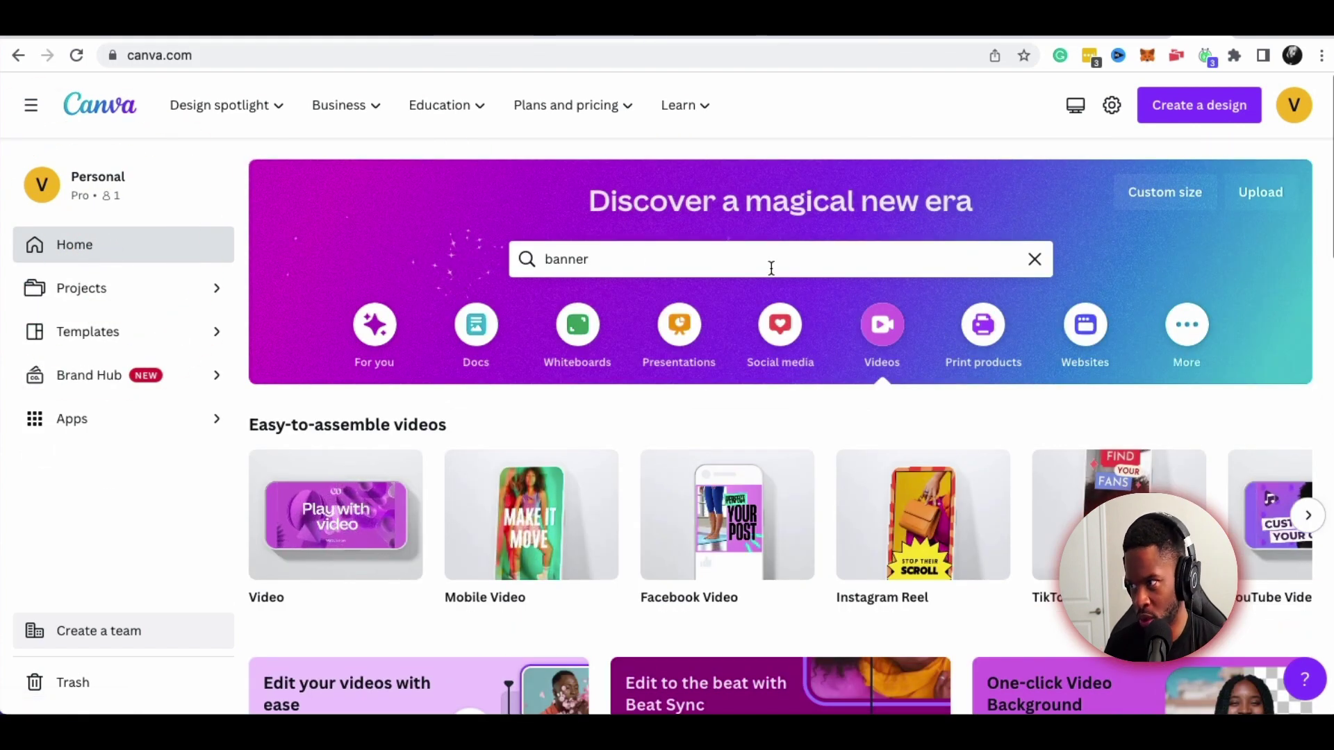
pyautogui.click(910, 256)
pyautogui.click(1035, 258)
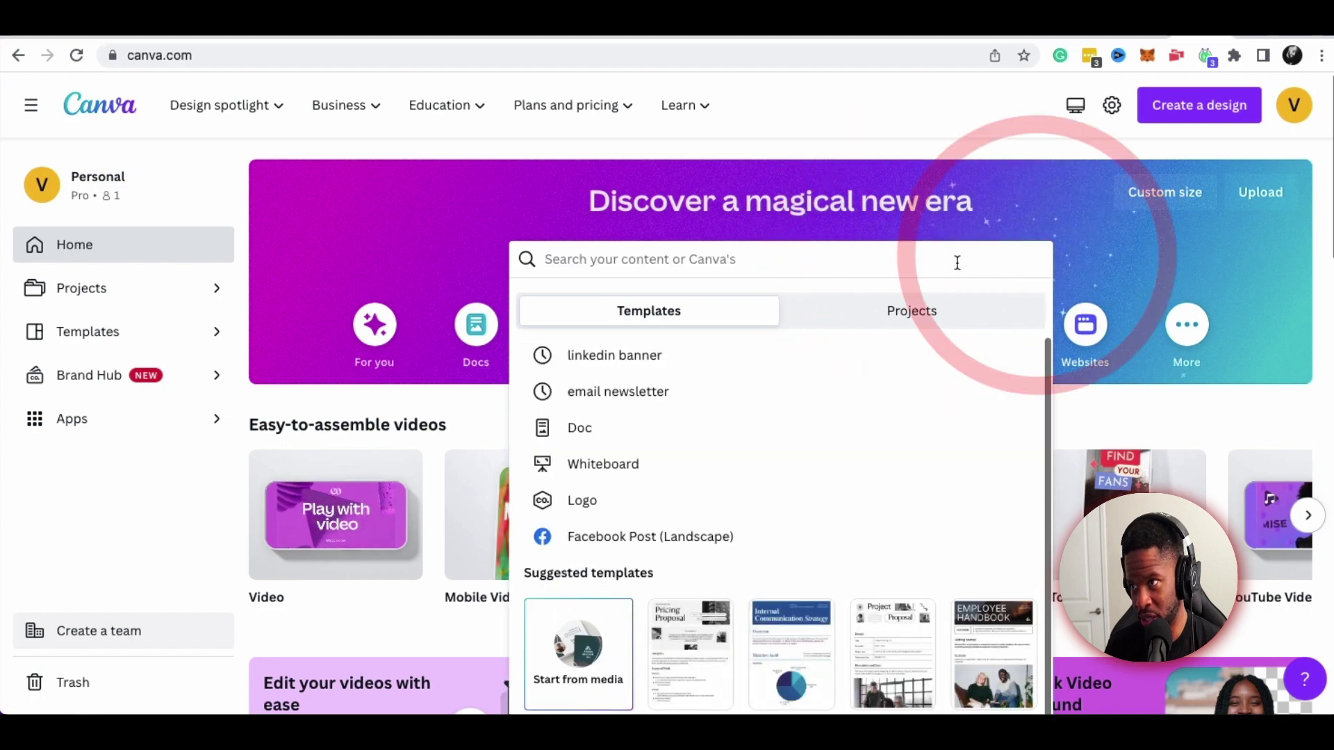
pyautogui.write('logo')
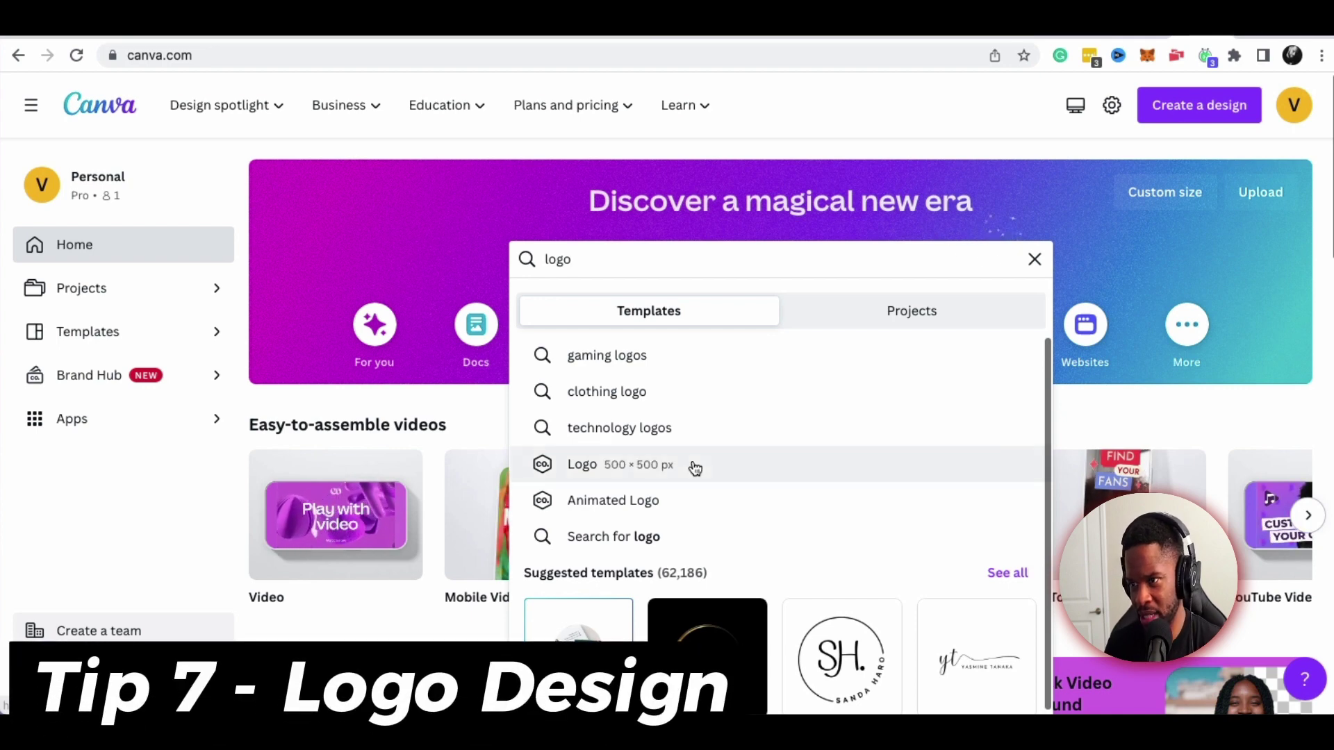
pyautogui.click(696, 465)
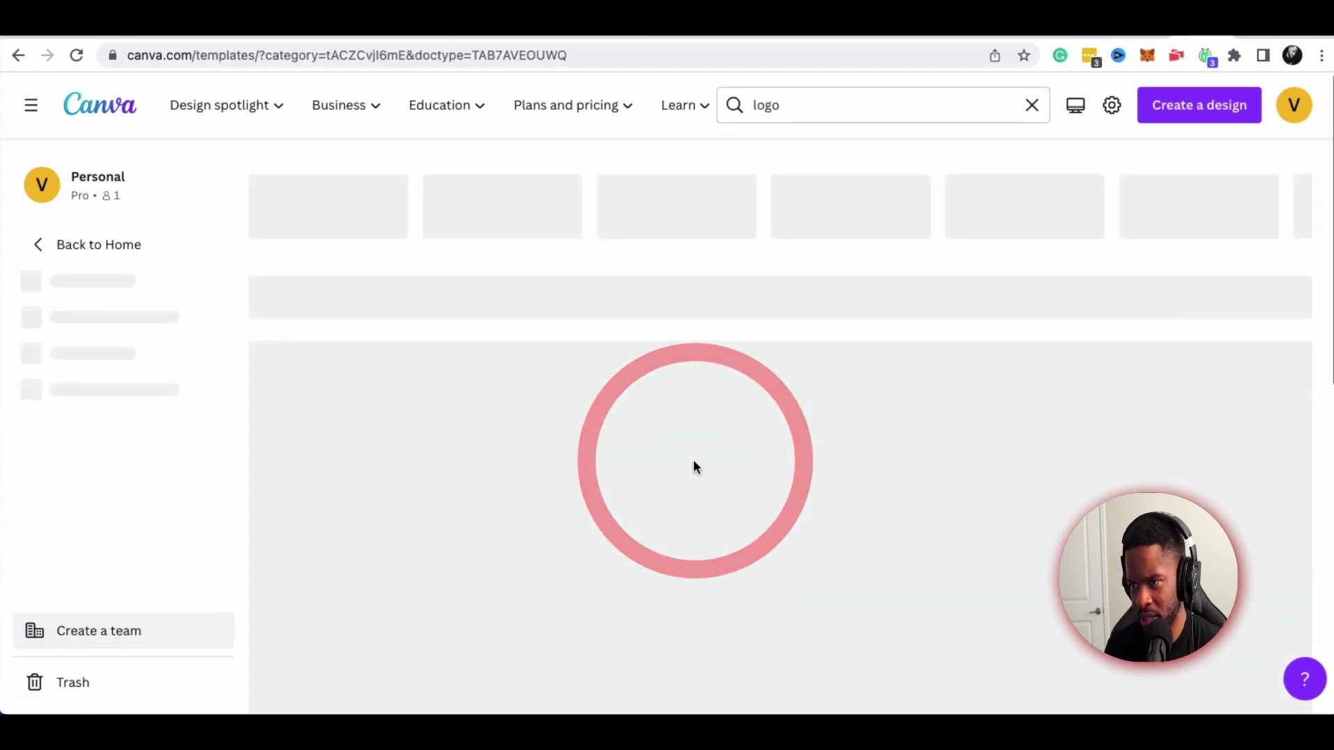
# Open the navy HOME real estate logo template from the logo results
pyautogui.scroll(-5, 693, 461)
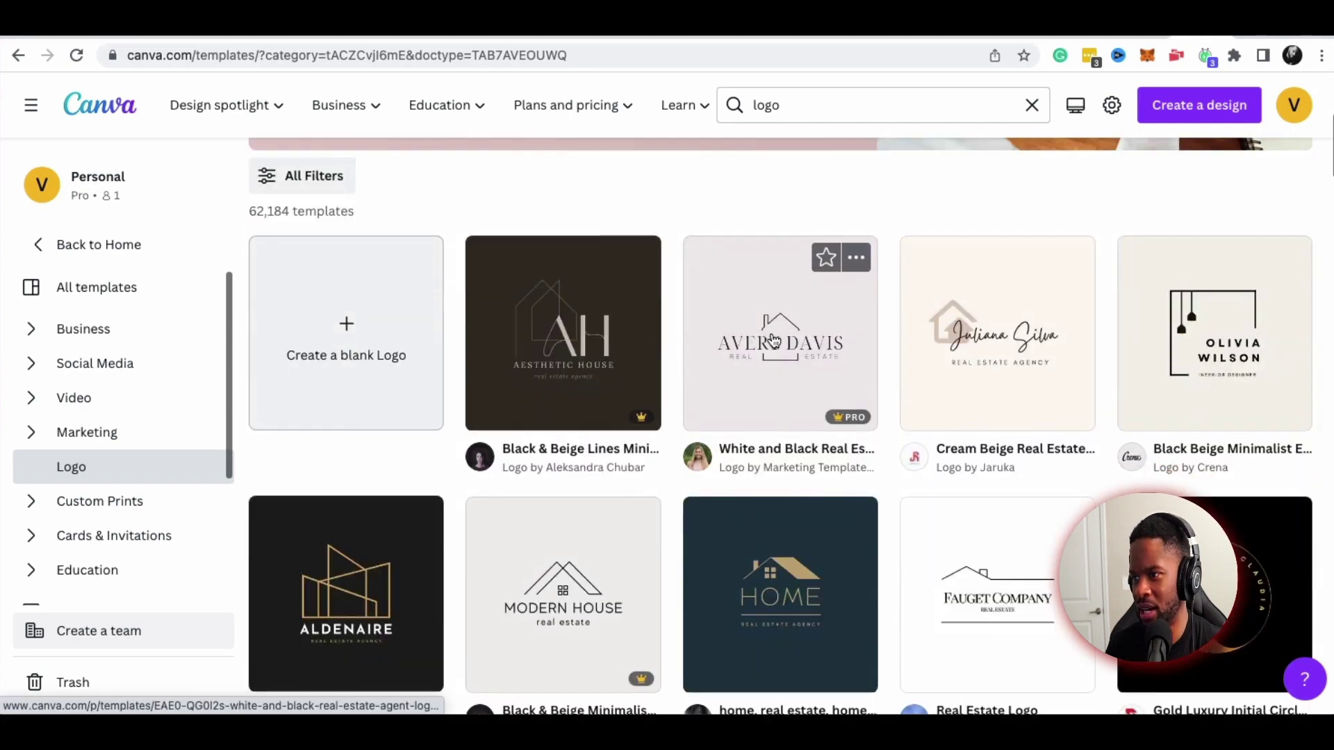
pyautogui.scroll(-2, 786, 366)
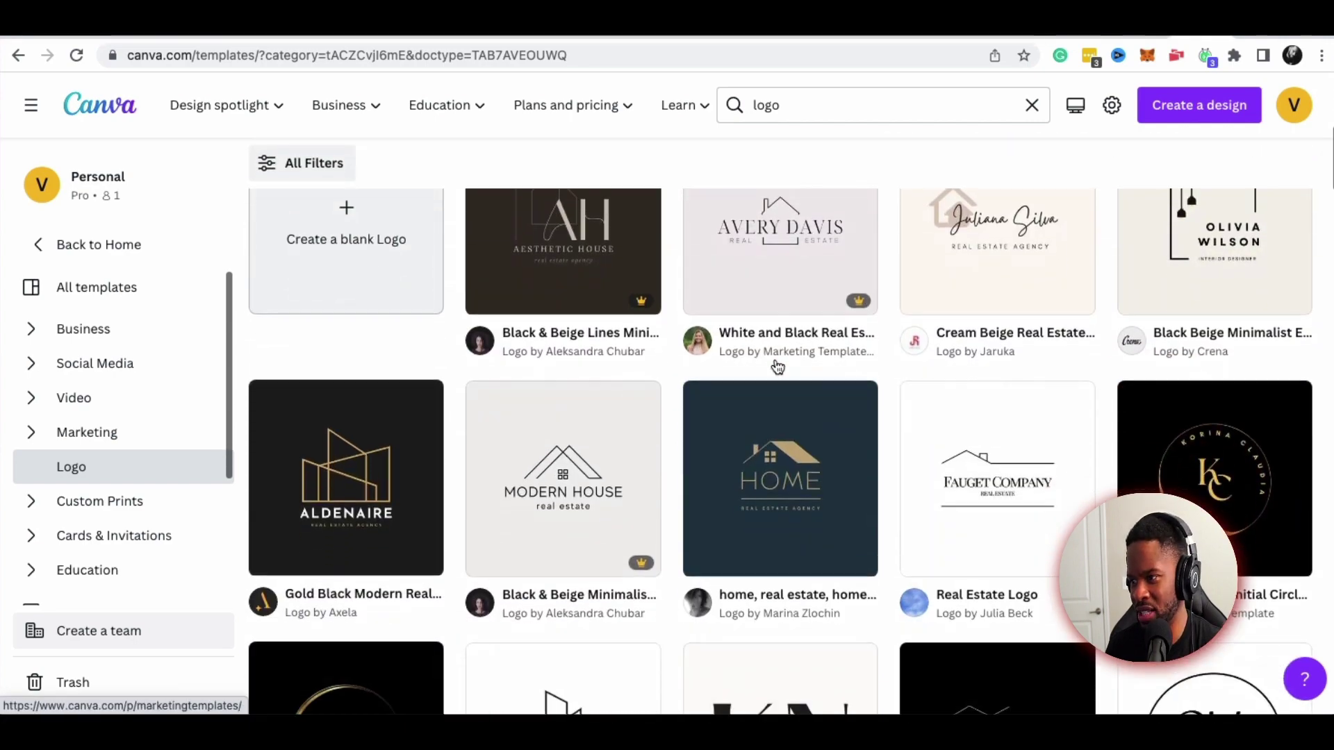
pyautogui.scroll(5, 777, 364)
pyautogui.scroll(-5, 776, 365)
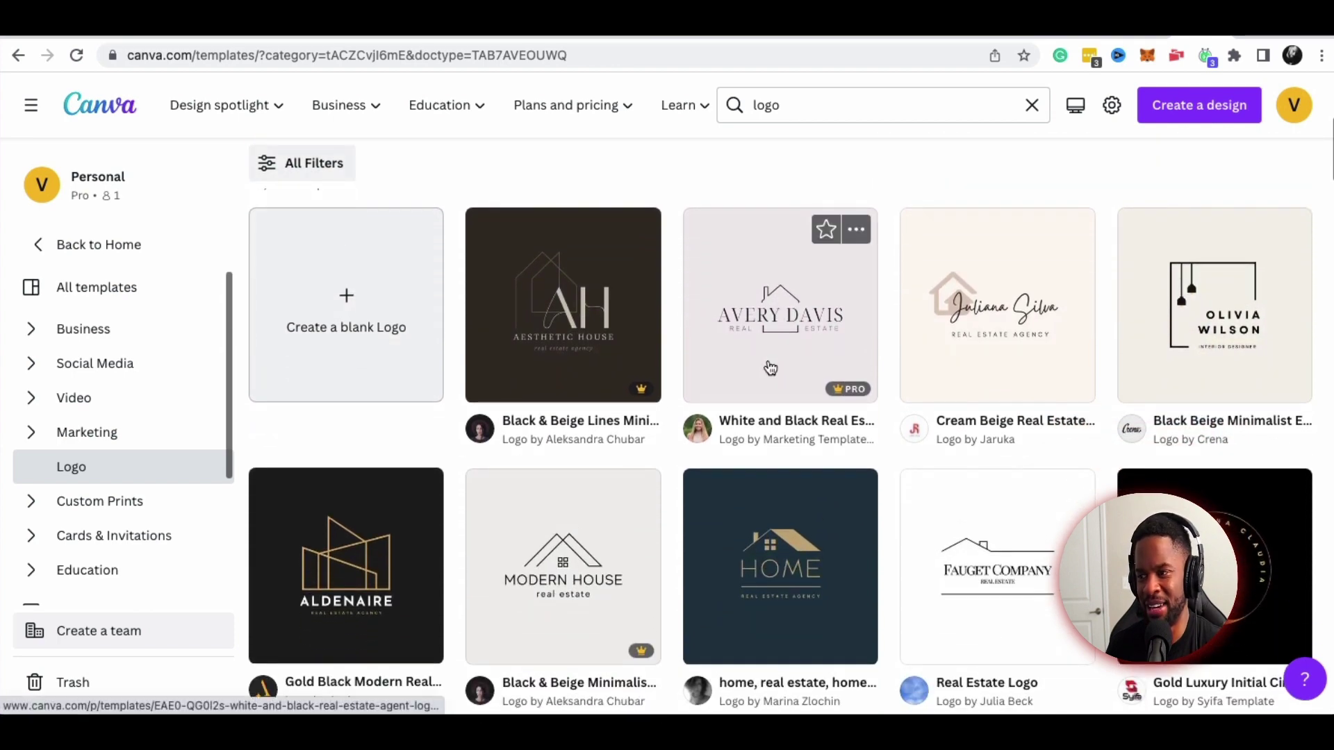
pyautogui.scroll(-2, 660, 361)
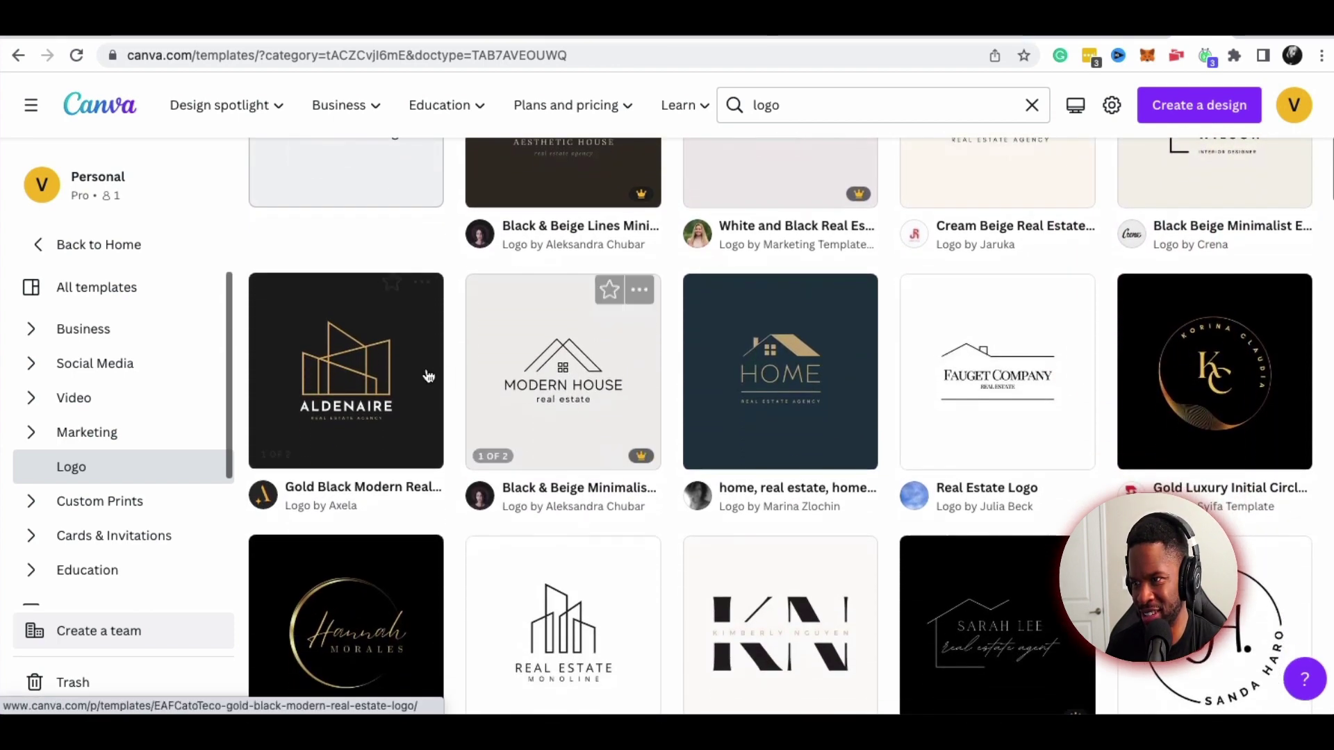
pyautogui.scroll(1, 778, 375)
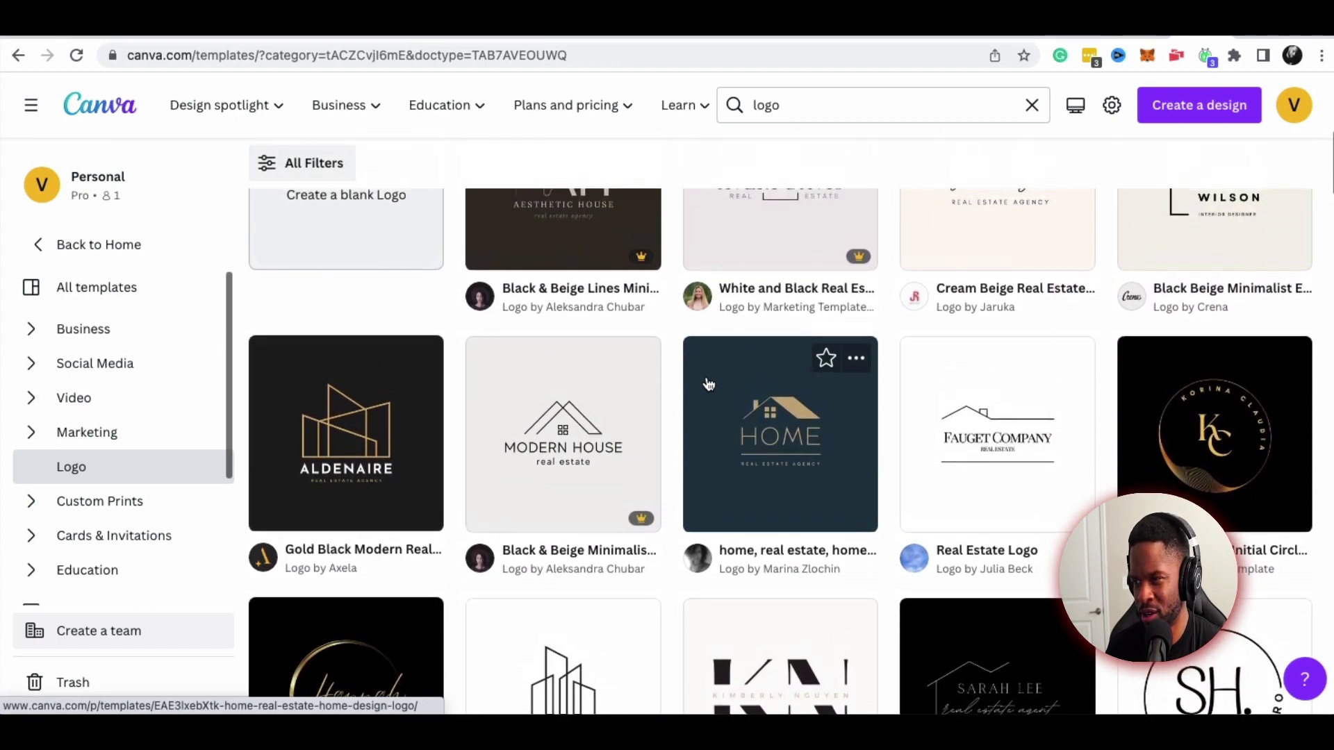
pyautogui.scroll(2, 762, 396)
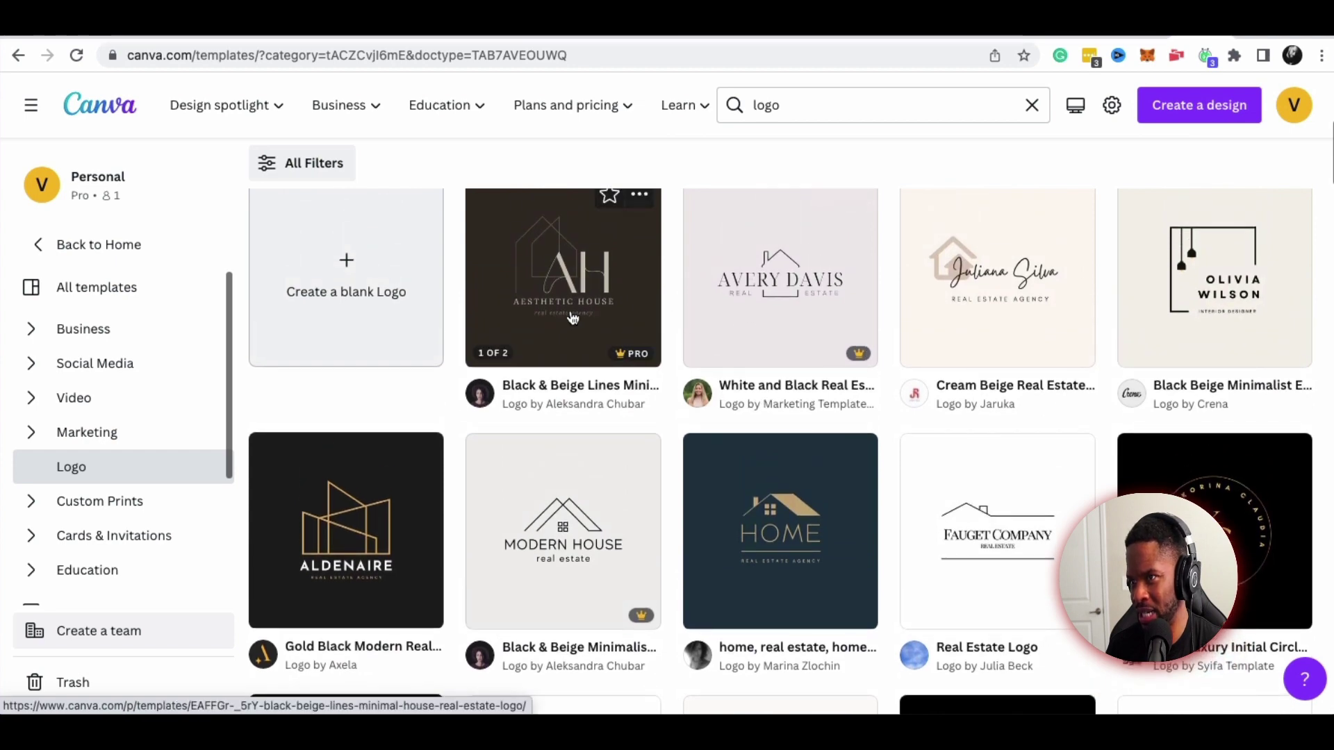
pyautogui.click(800, 515)
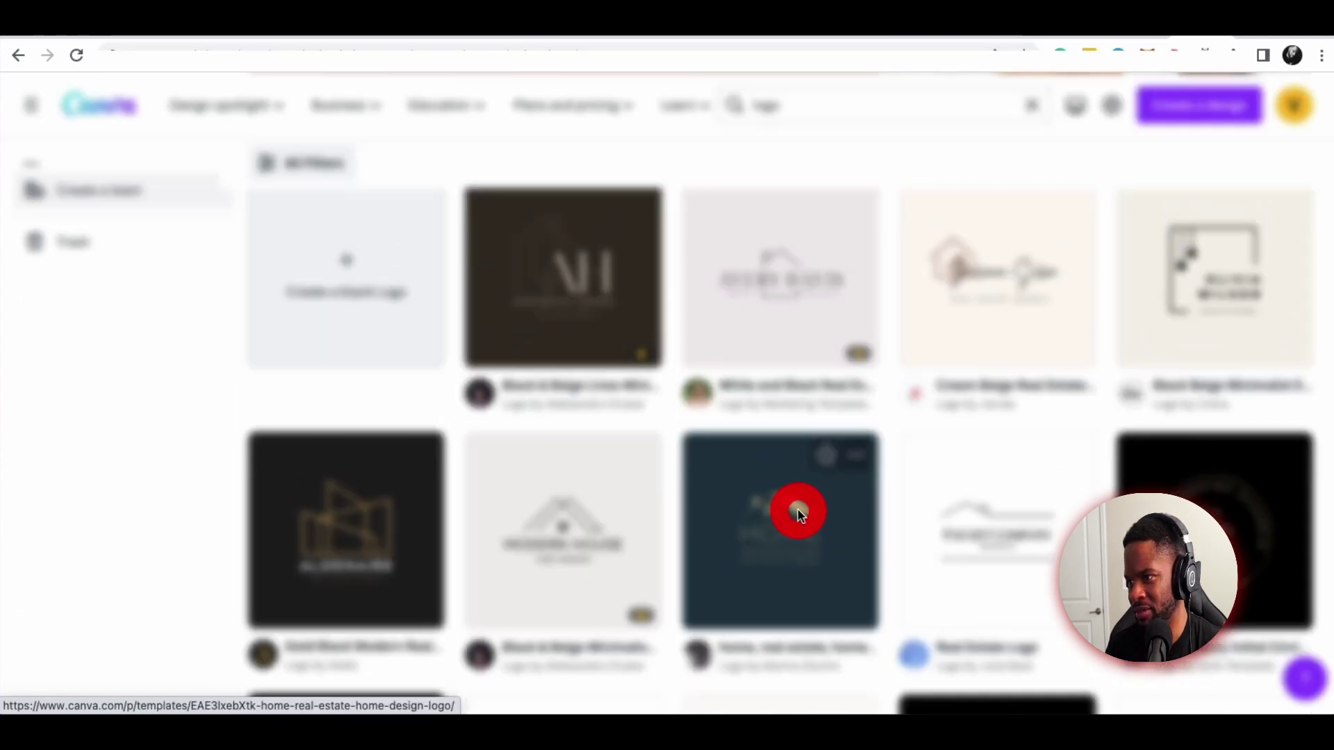
pyautogui.scroll(-3, 789, 488)
pyautogui.scroll(3, 789, 489)
# Start customizing the HOME logo and change its title to 'CITY HOMES'
pyautogui.click(1050, 245)
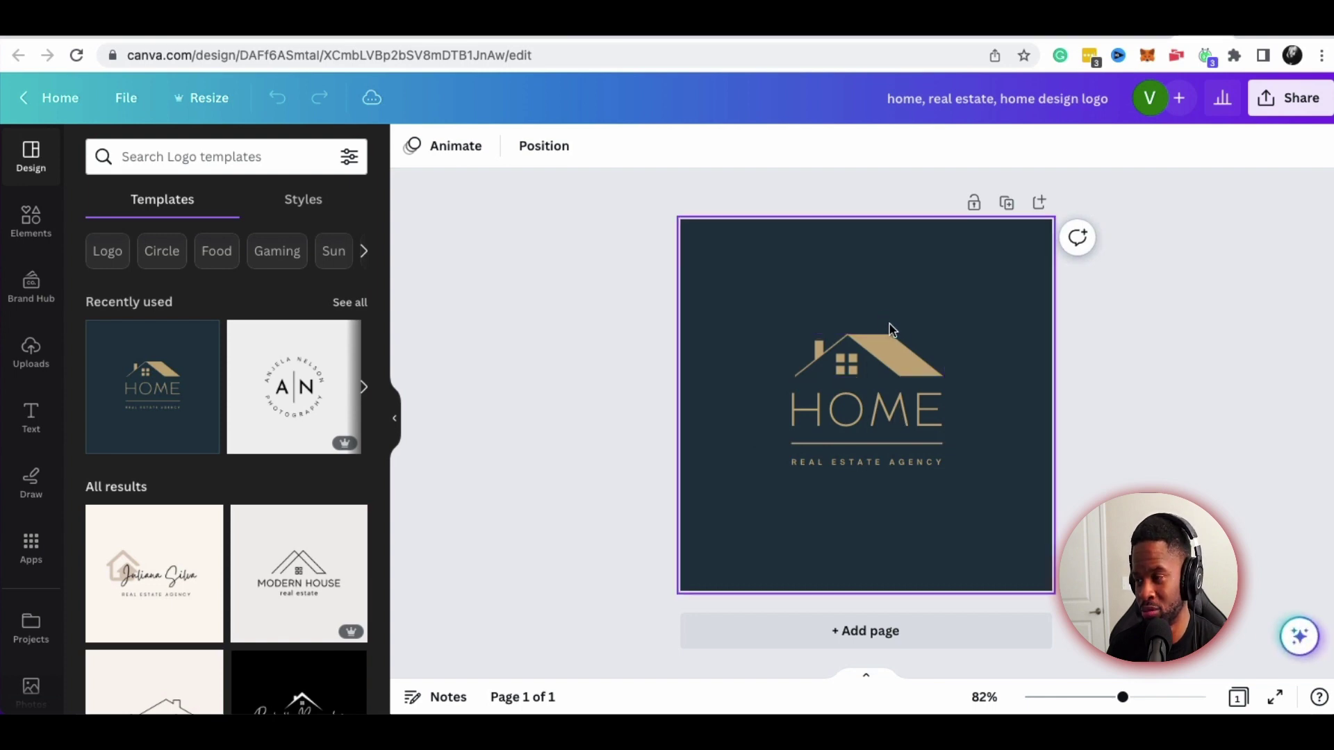
pyautogui.moveTo(1123, 697); pyautogui.dragTo(1141, 697)
pyautogui.click(839, 438)
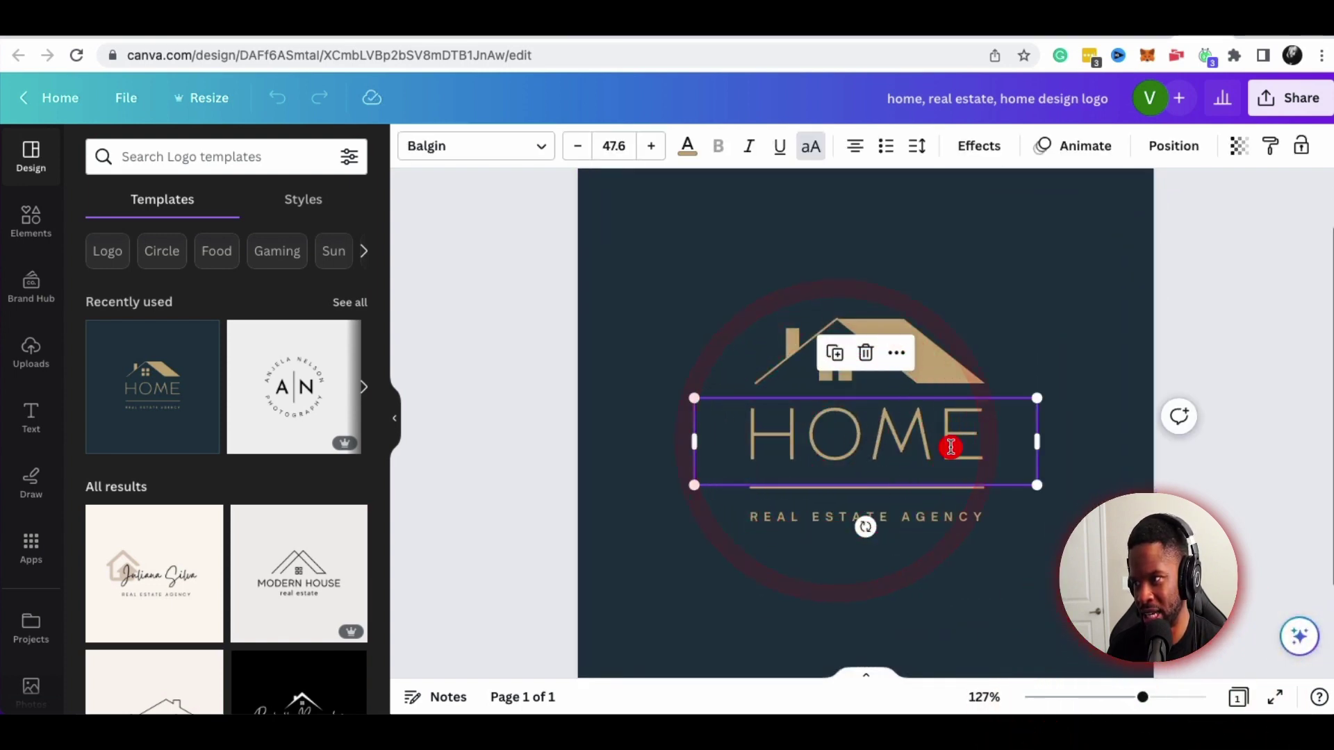
pyautogui.doubleClick(910, 445)
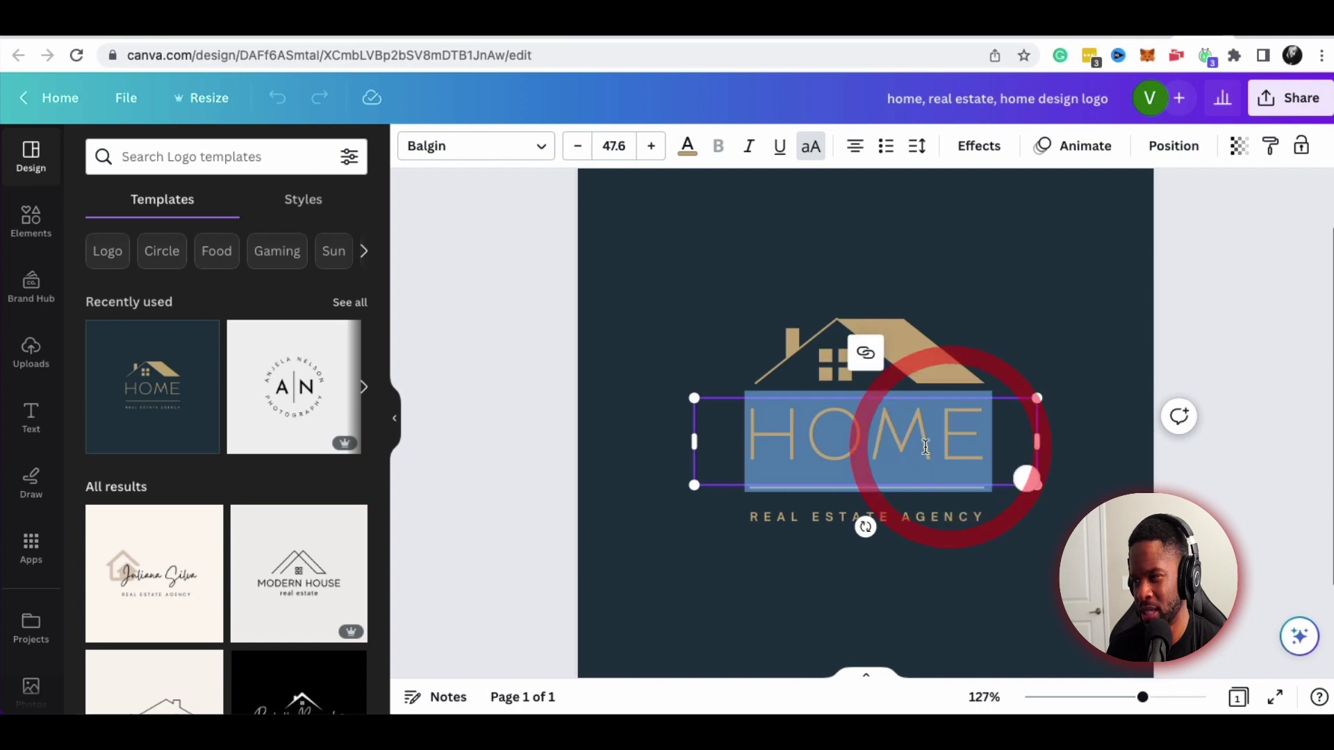
pyautogui.click(969, 518)
pyautogui.click(927, 431)
pyautogui.doubleClick(943, 429)
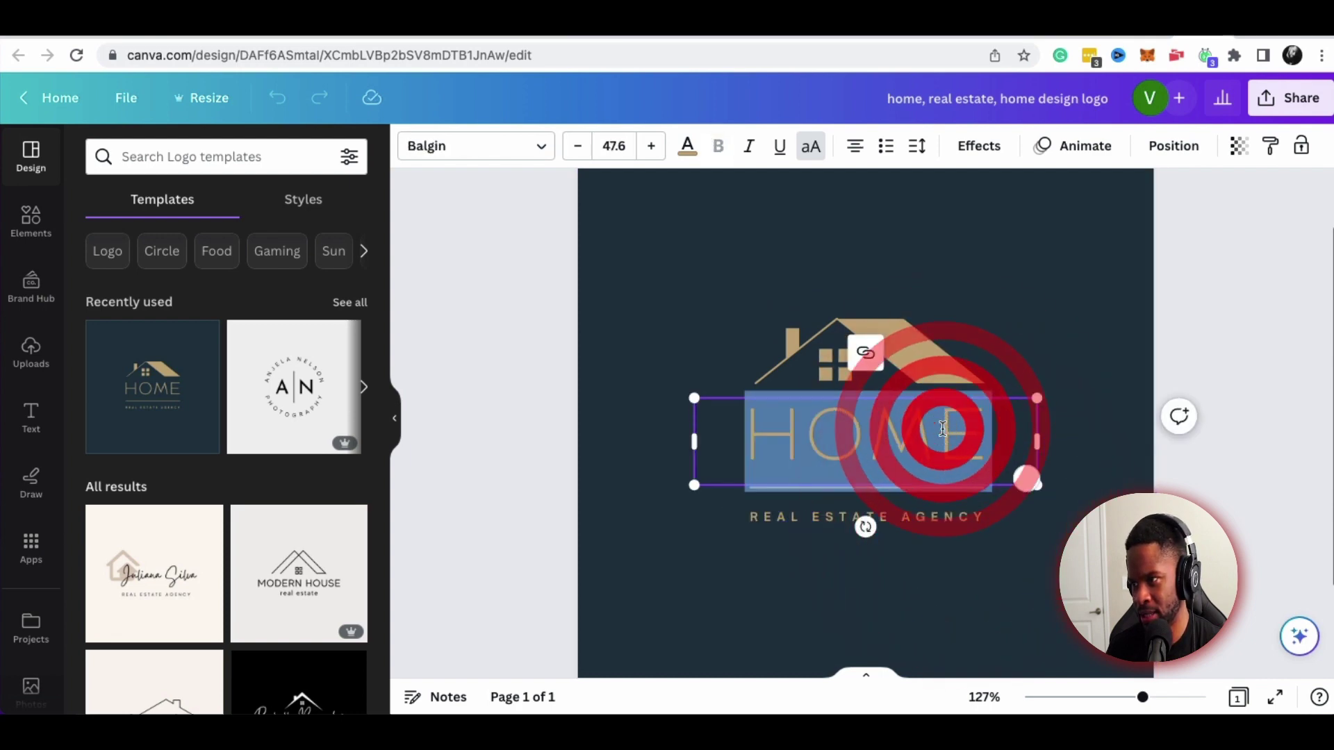
pyautogui.write('CIT')
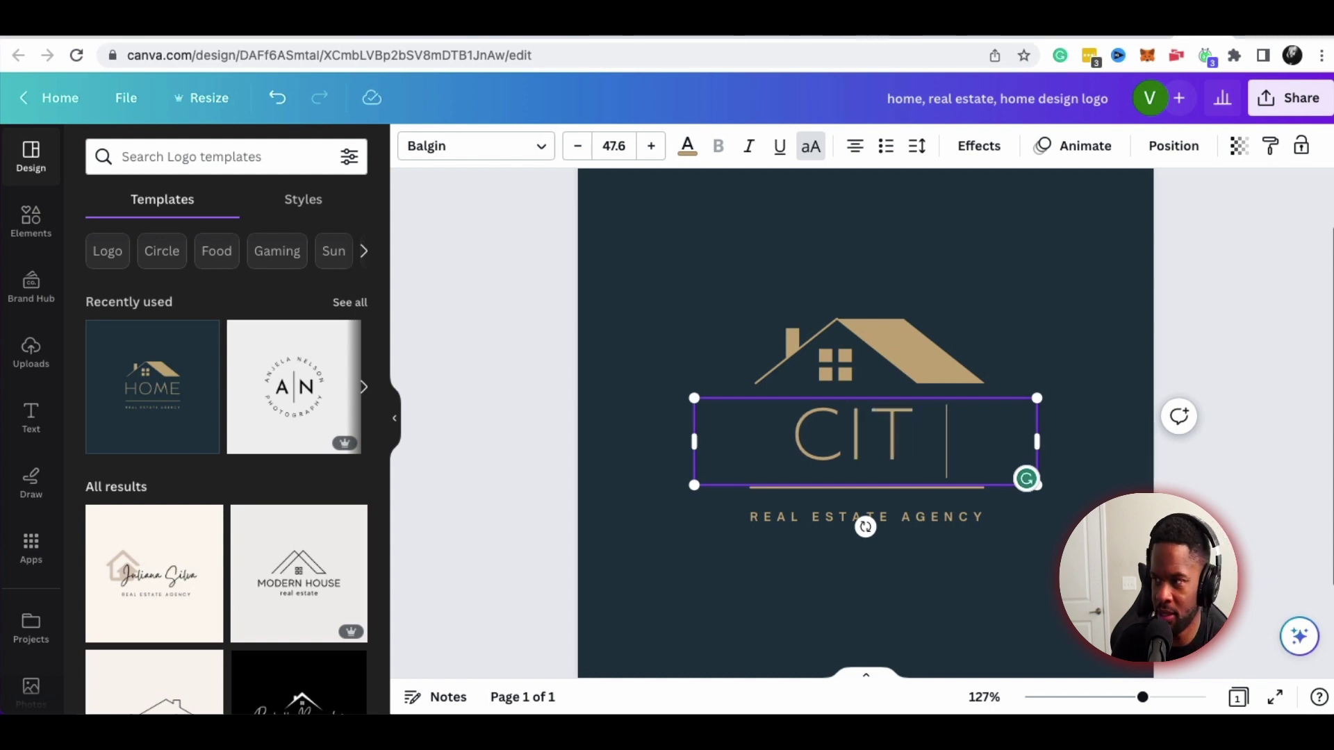
pyautogui.write('Y HO')
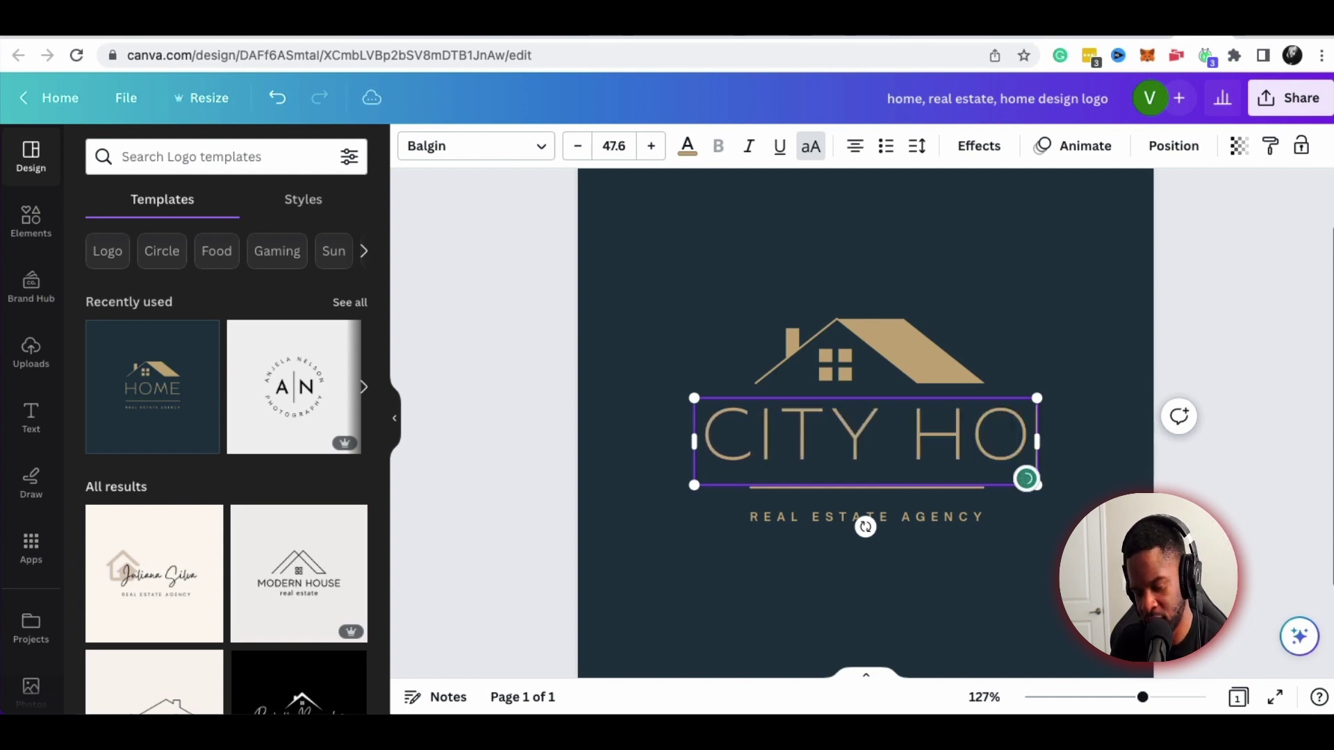
pyautogui.write('MES')
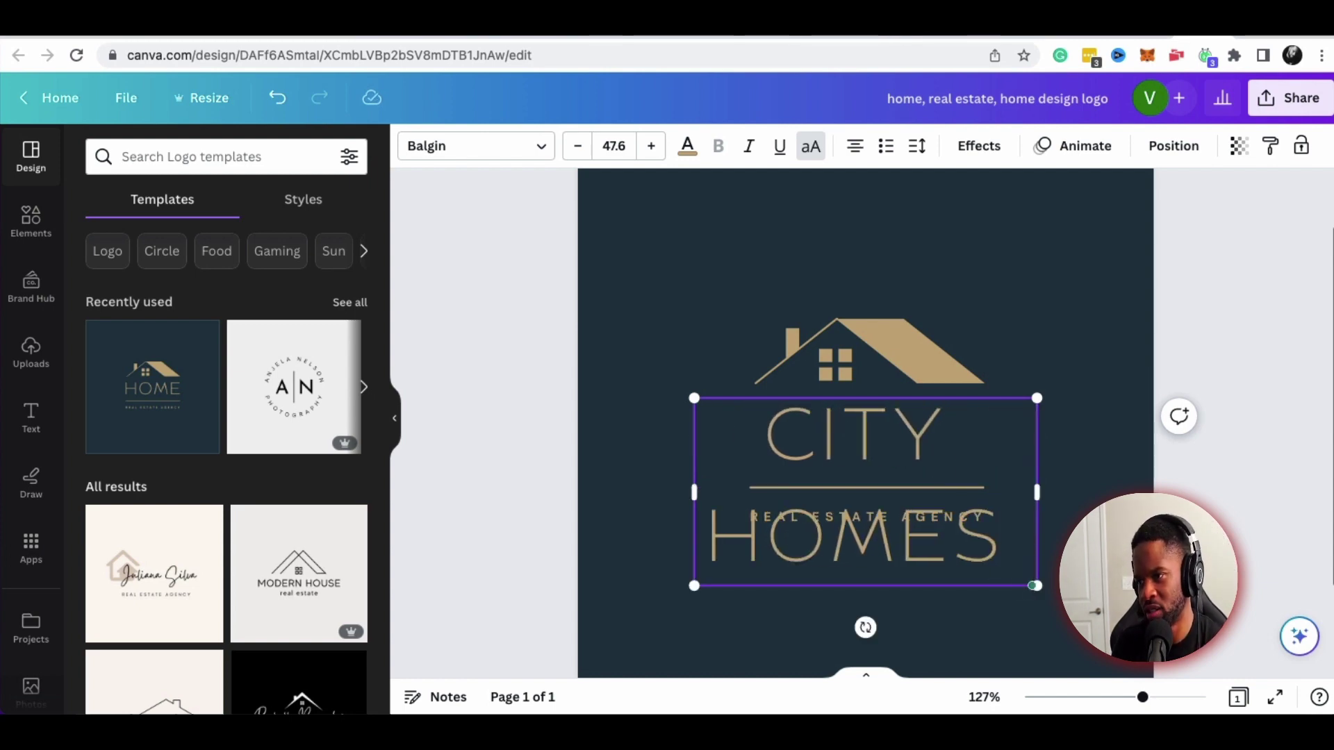
# Shrink CITY HOMES to font size 27.6 so it fits on one line
pyautogui.click(575, 146)
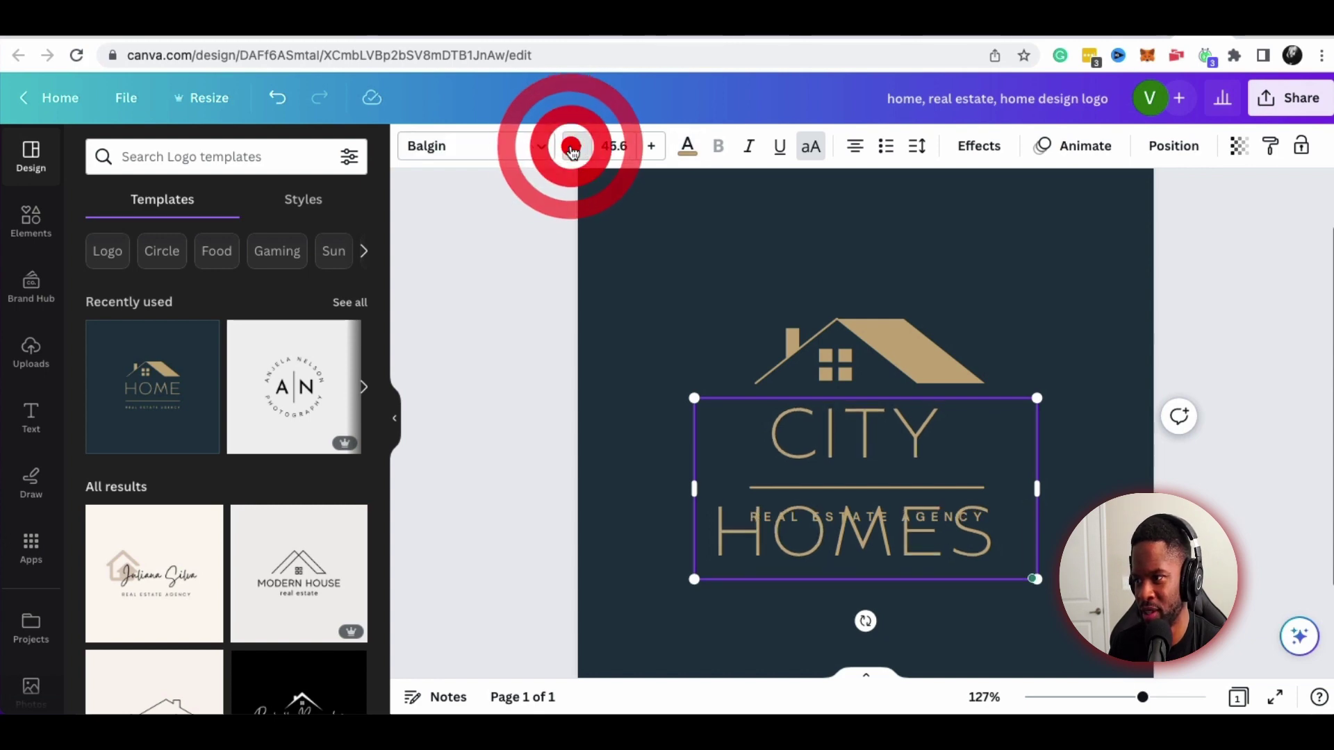
pyautogui.click(574, 147)
pyautogui.click(573, 149)
pyautogui.click(573, 148)
pyautogui.click(574, 148)
pyautogui.click(574, 149)
pyautogui.click(575, 148)
pyautogui.click(575, 149)
pyautogui.click(576, 149)
pyautogui.click(577, 149)
pyautogui.click(577, 150)
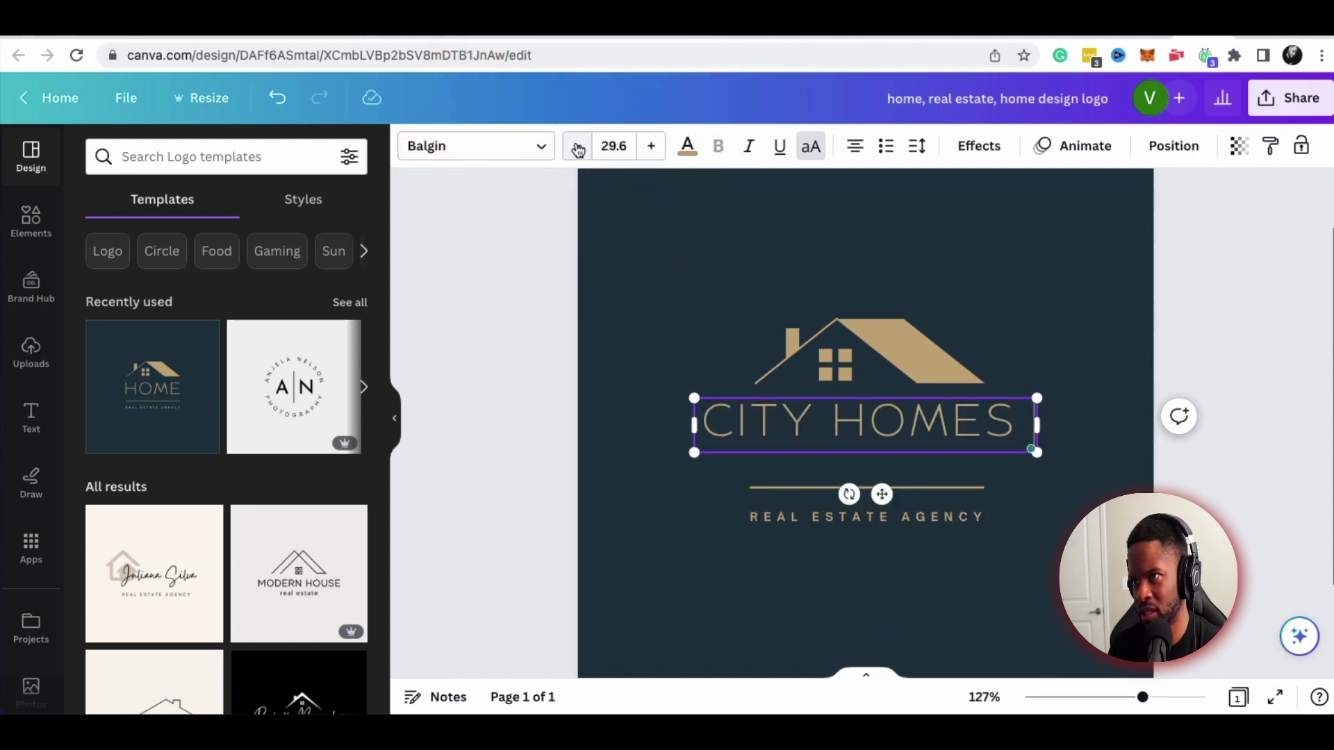
pyautogui.click(579, 148)
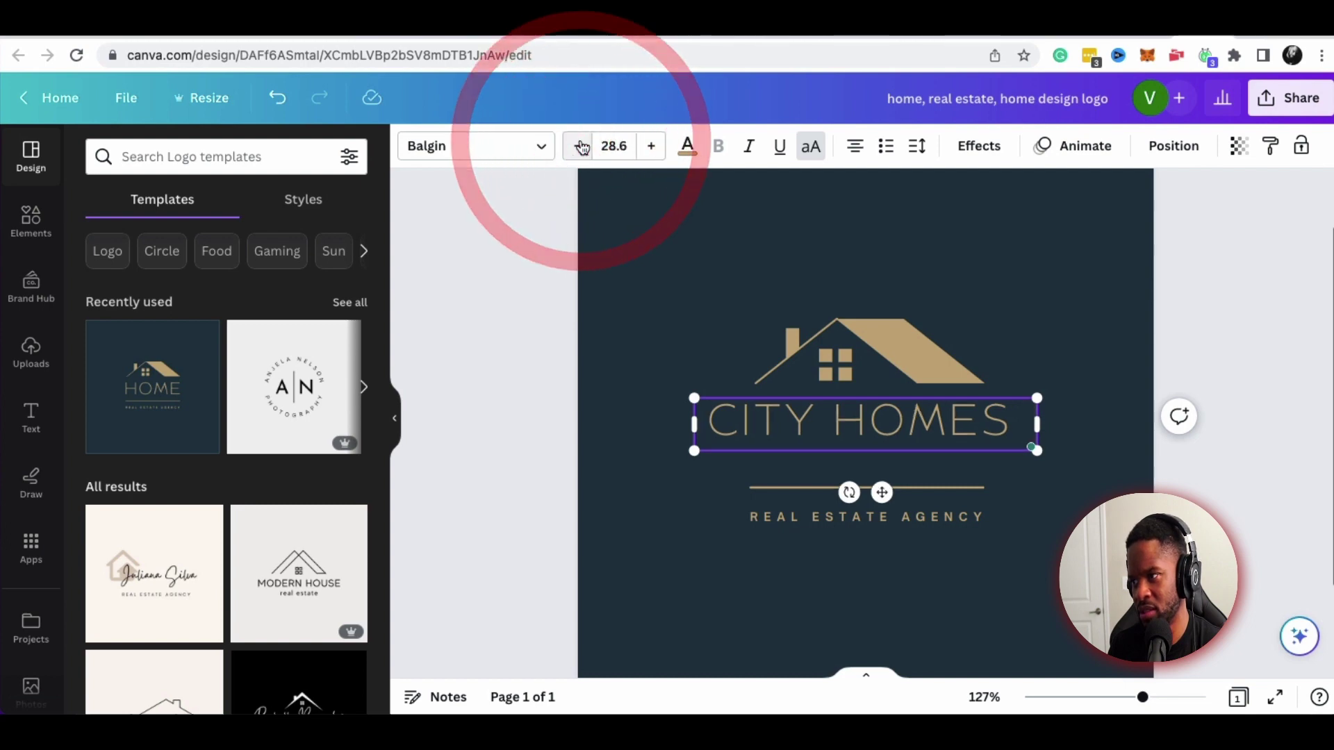
pyautogui.click(583, 148)
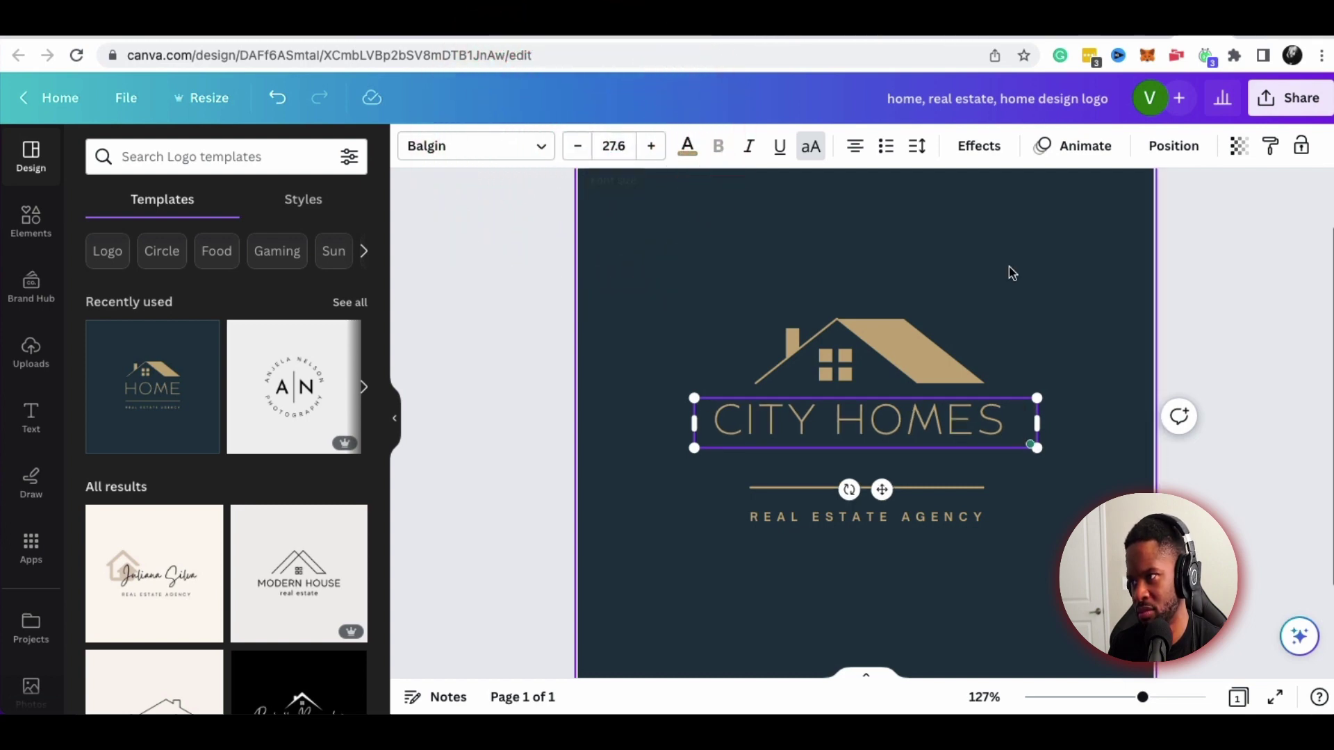
# Move the CITY HOMES text slightly lower beneath the house graphic
pyautogui.click(1088, 357)
pyautogui.moveTo(897, 435); pyautogui.dragTo(902, 446)
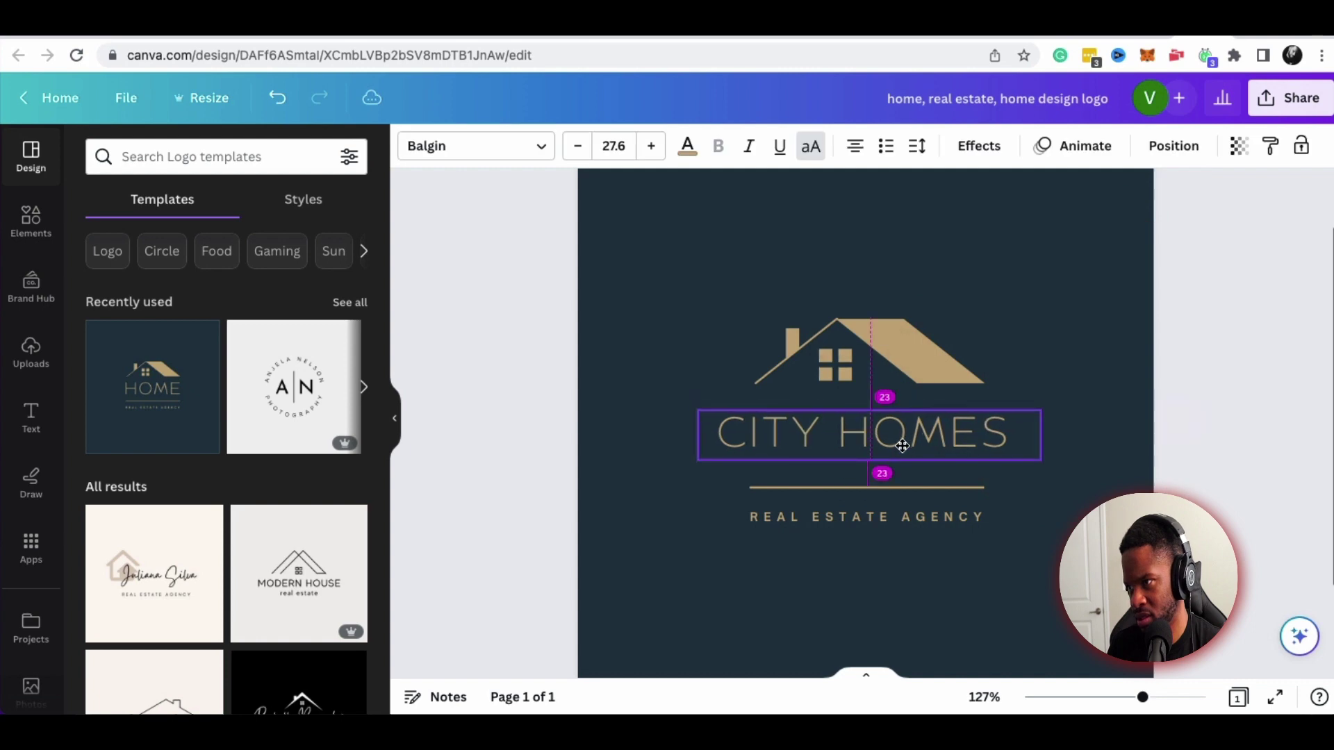
pyautogui.click(1056, 357)
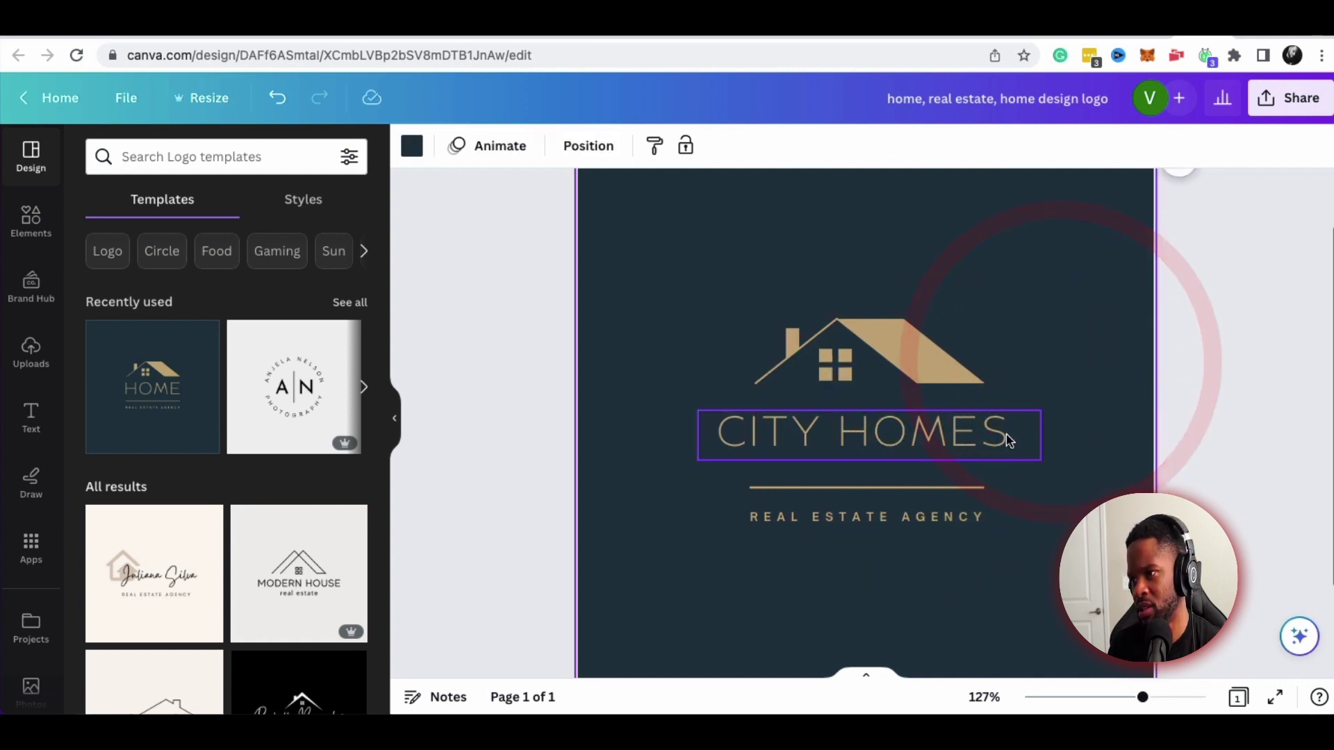
pyautogui.click(1028, 435)
pyautogui.click(1030, 435)
pyautogui.click(1027, 432)
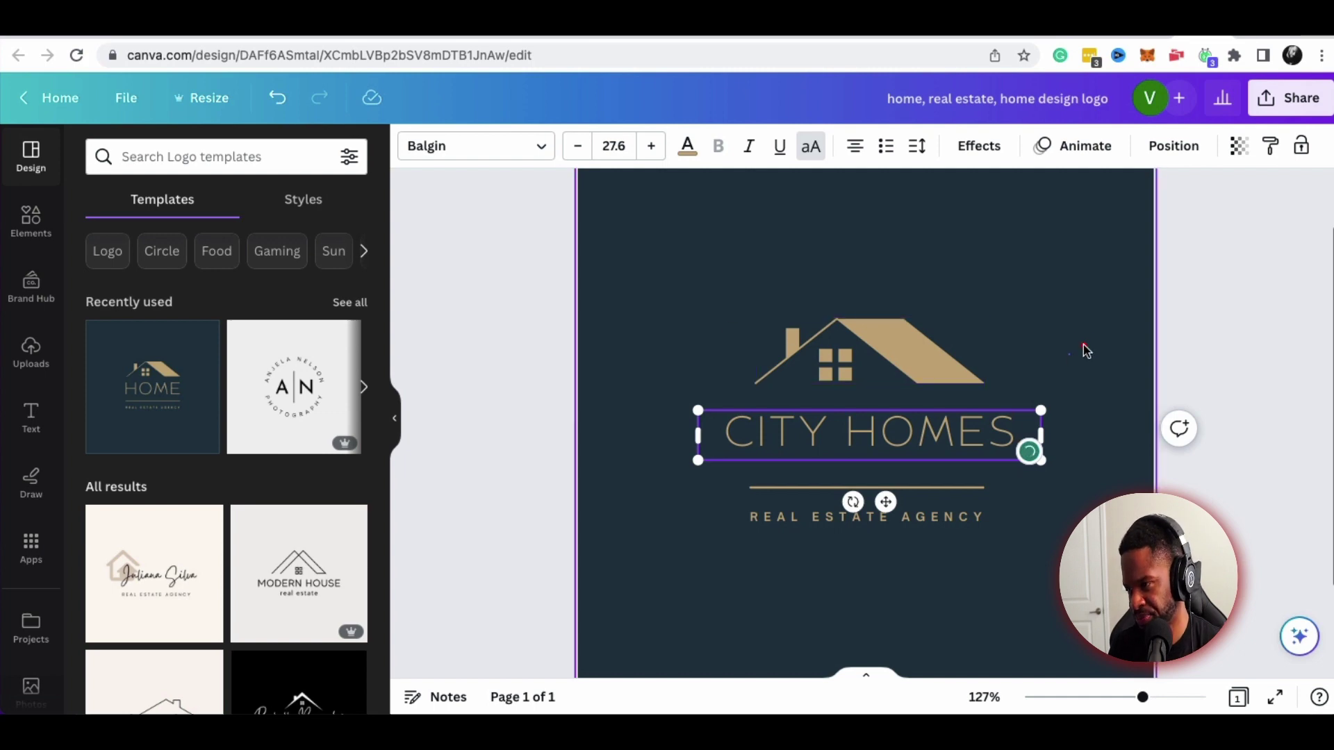
pyautogui.click(1080, 346)
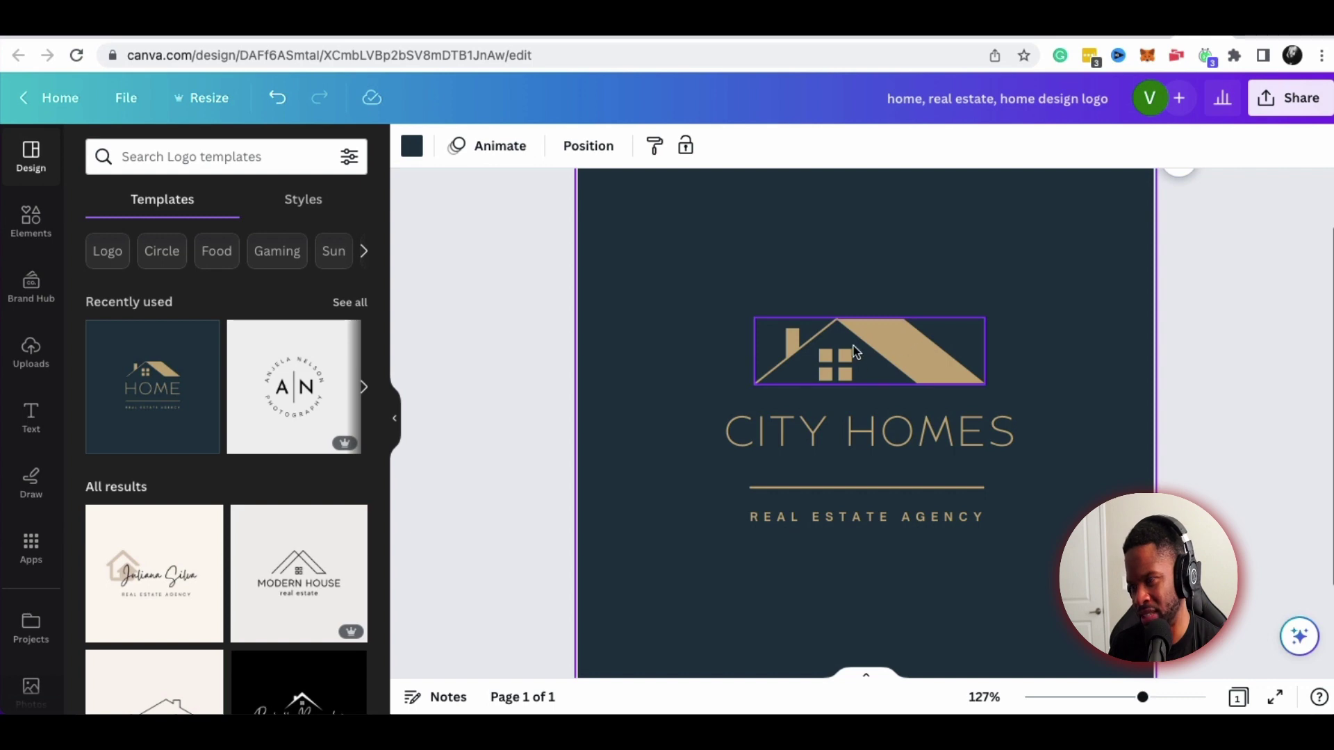
pyautogui.scroll(2, 924, 355)
pyautogui.scroll(-4, 903, 417)
# Replace the REAL ESTATE AGENCY tagline text with 'CUSTOM INTERIORS'
pyautogui.click(895, 449)
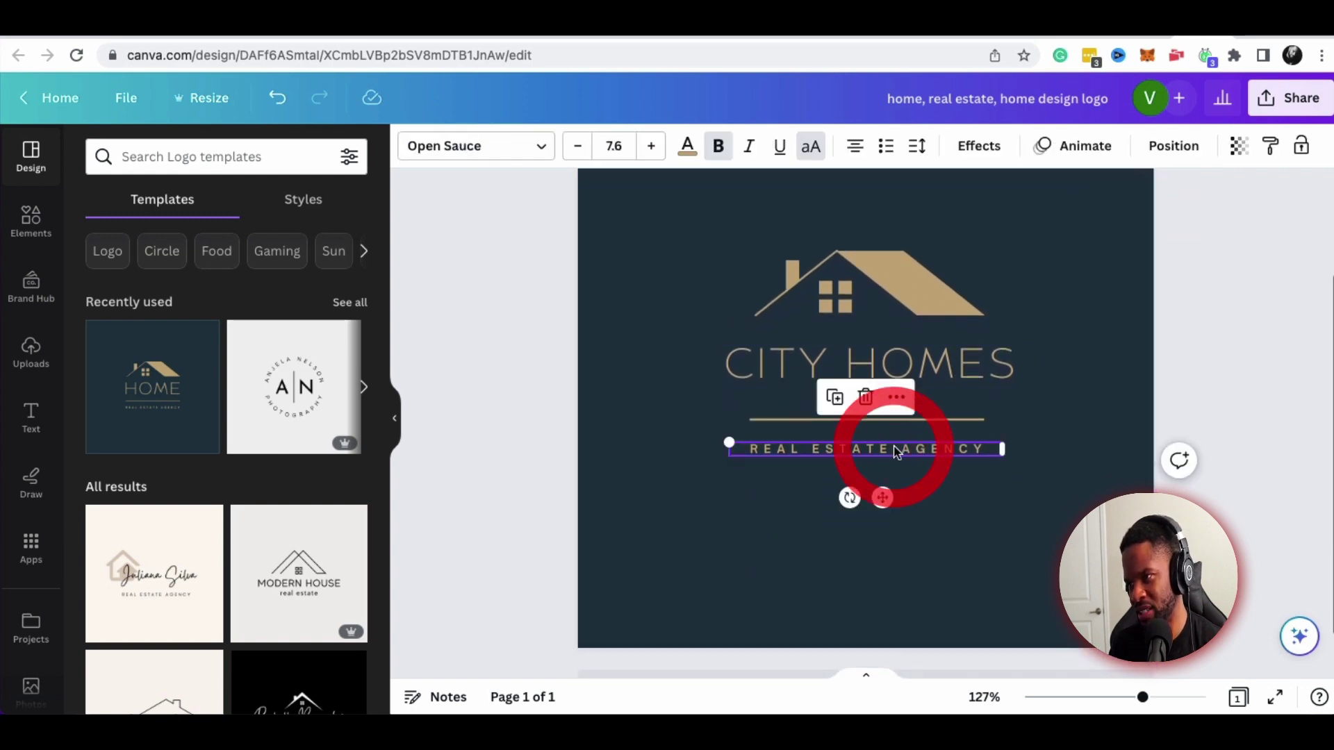
pyautogui.doubleClick(895, 447)
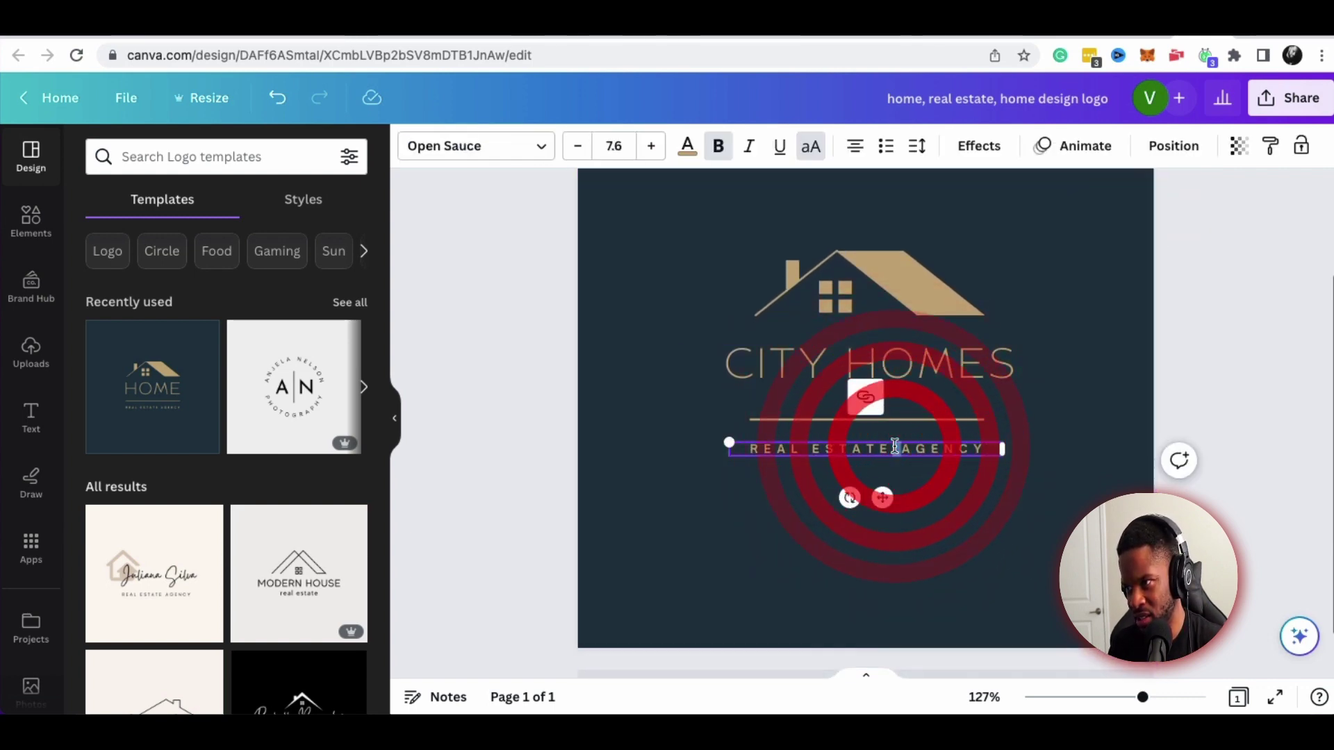
pyautogui.tripleClick(895, 446)
pyautogui.write('CUSTOM INTERIORS')
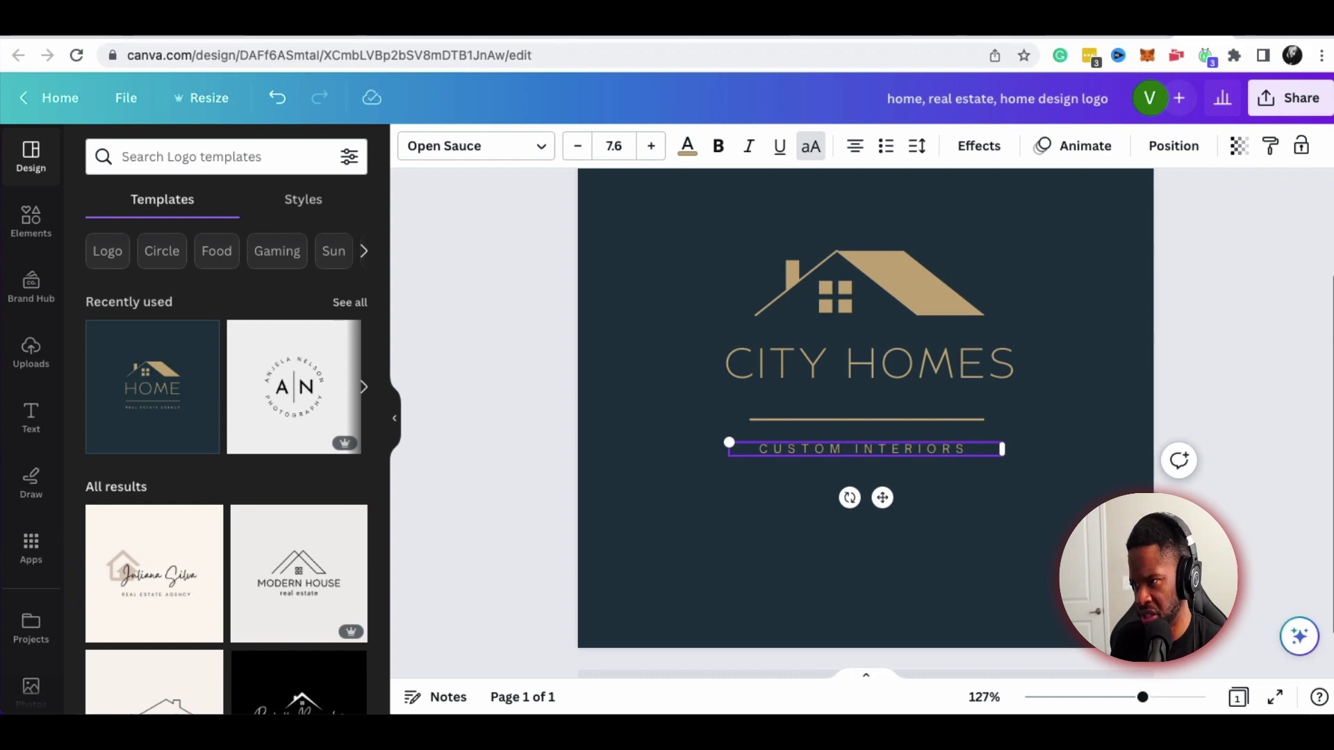
pyautogui.click(1045, 407)
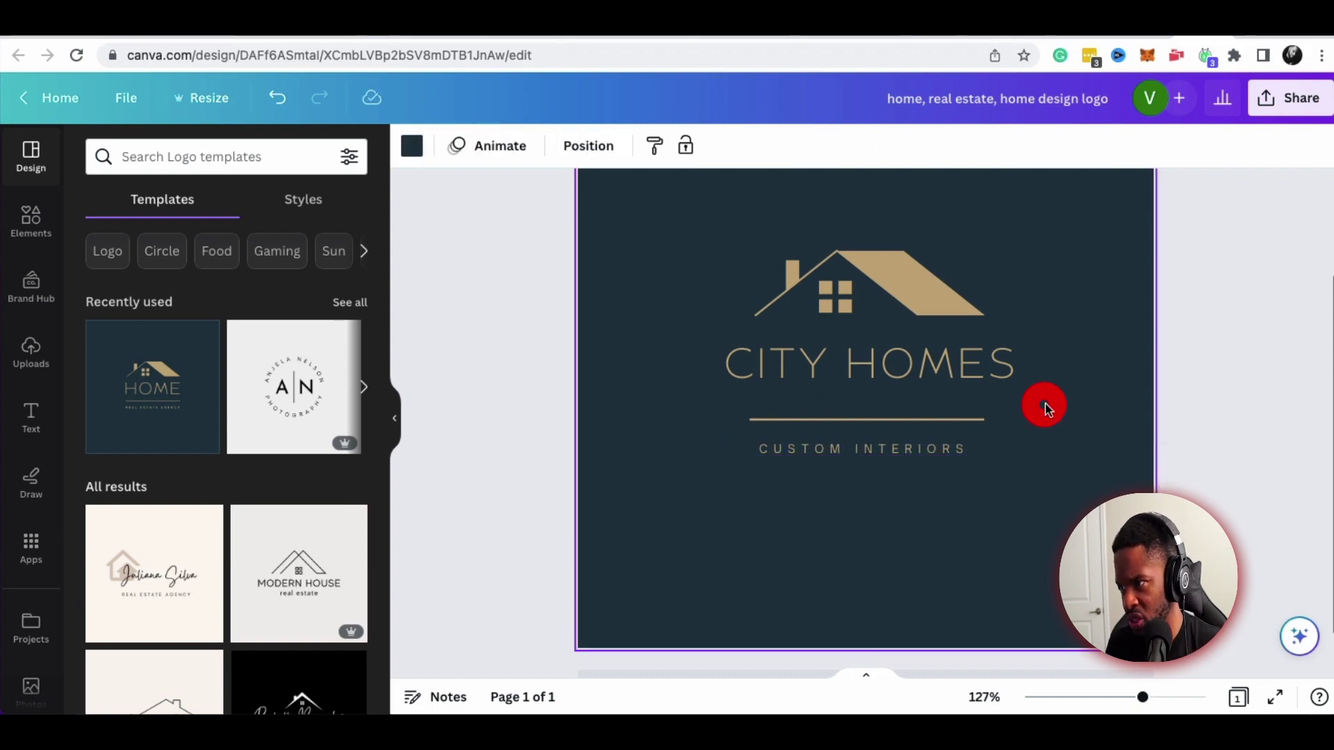
pyautogui.scroll(2, 878, 342)
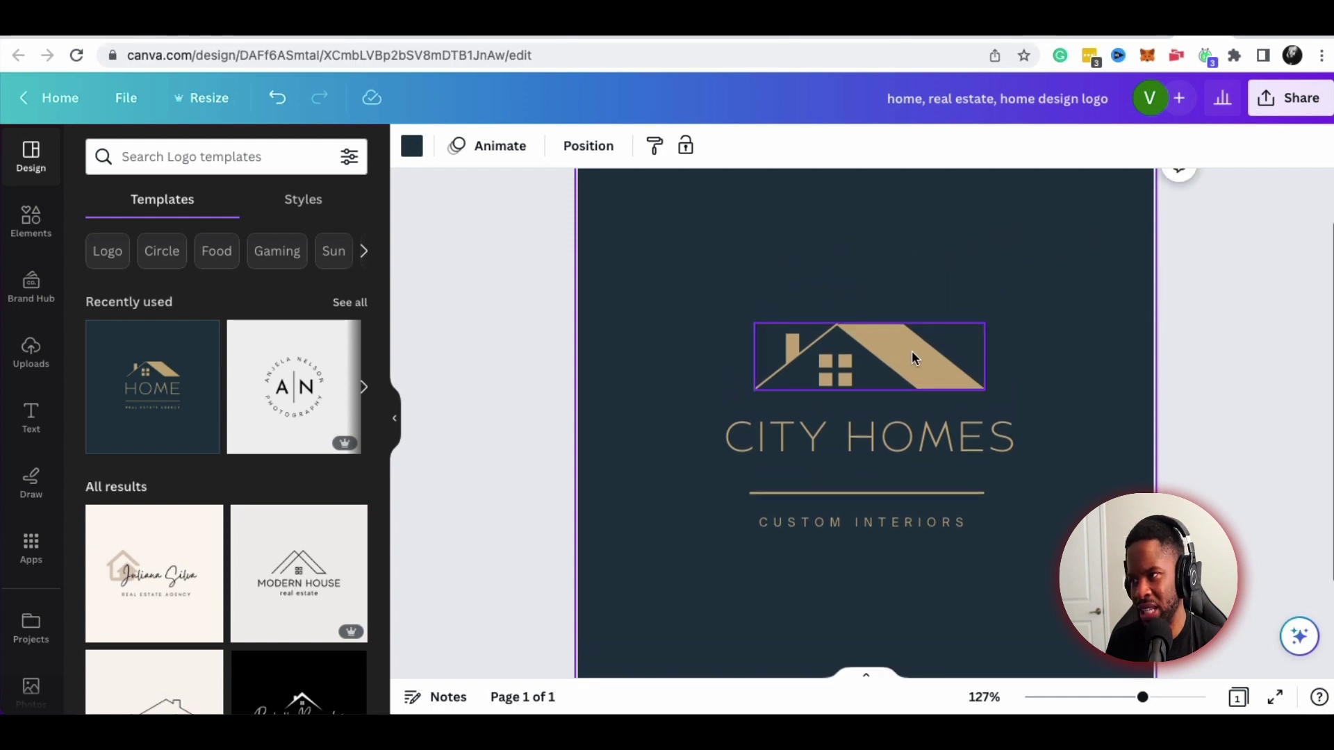
# Recolour the house graphic teal-green (#20ad96) after trying white, grey and gold
pyautogui.click(910, 354)
pyautogui.click(412, 146)
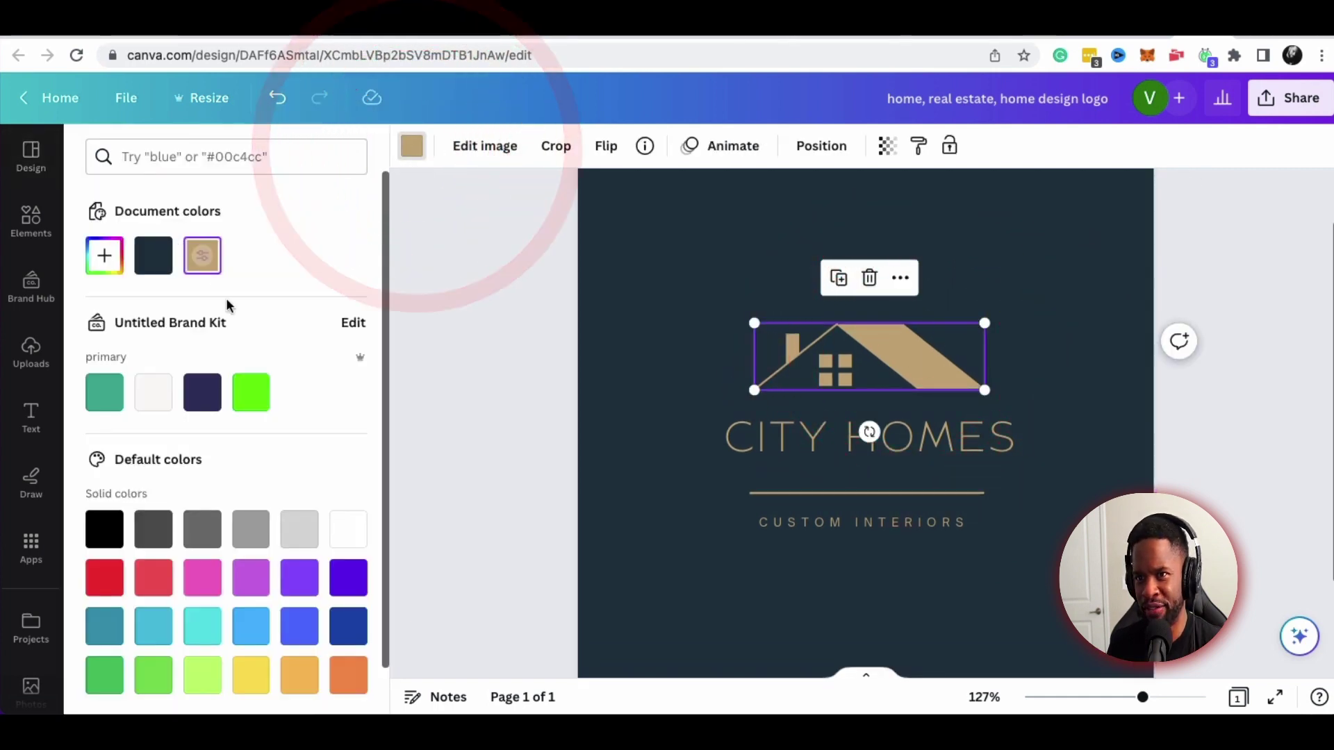
pyautogui.scroll(-1, 174, 415)
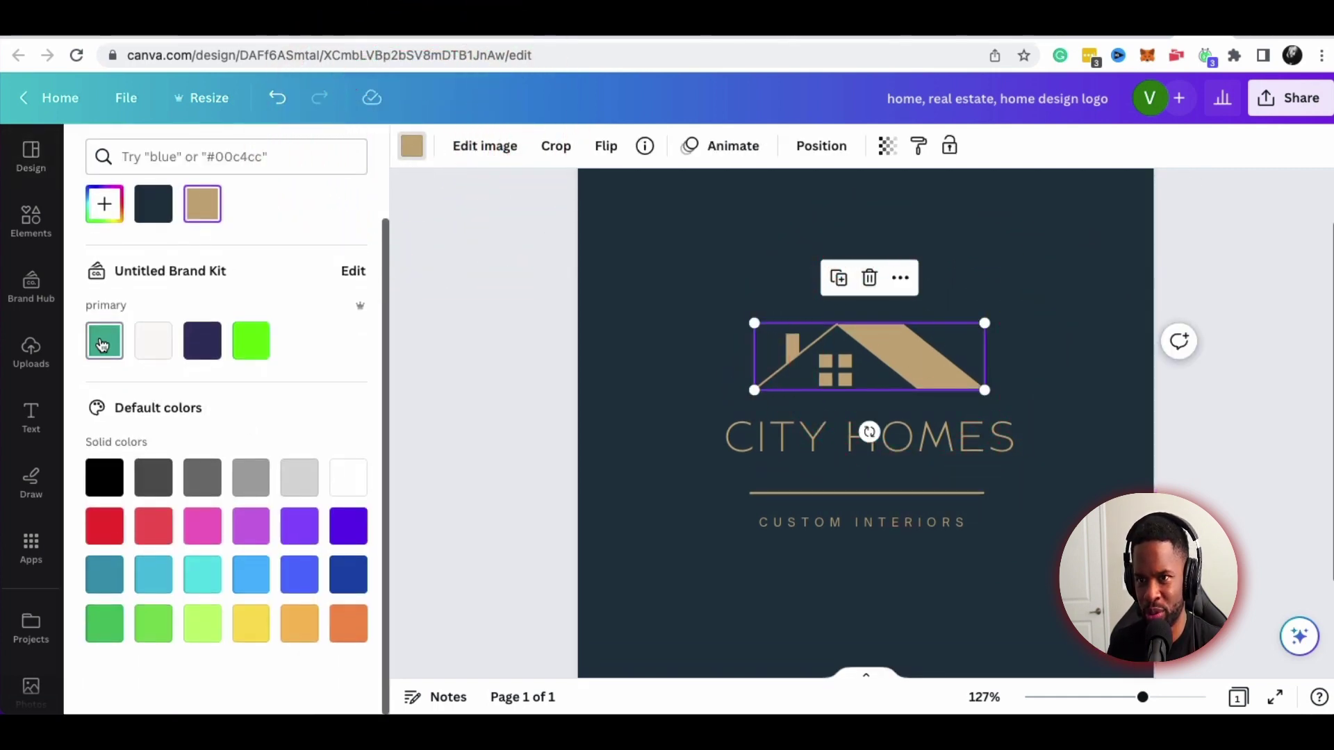
pyautogui.click(102, 343)
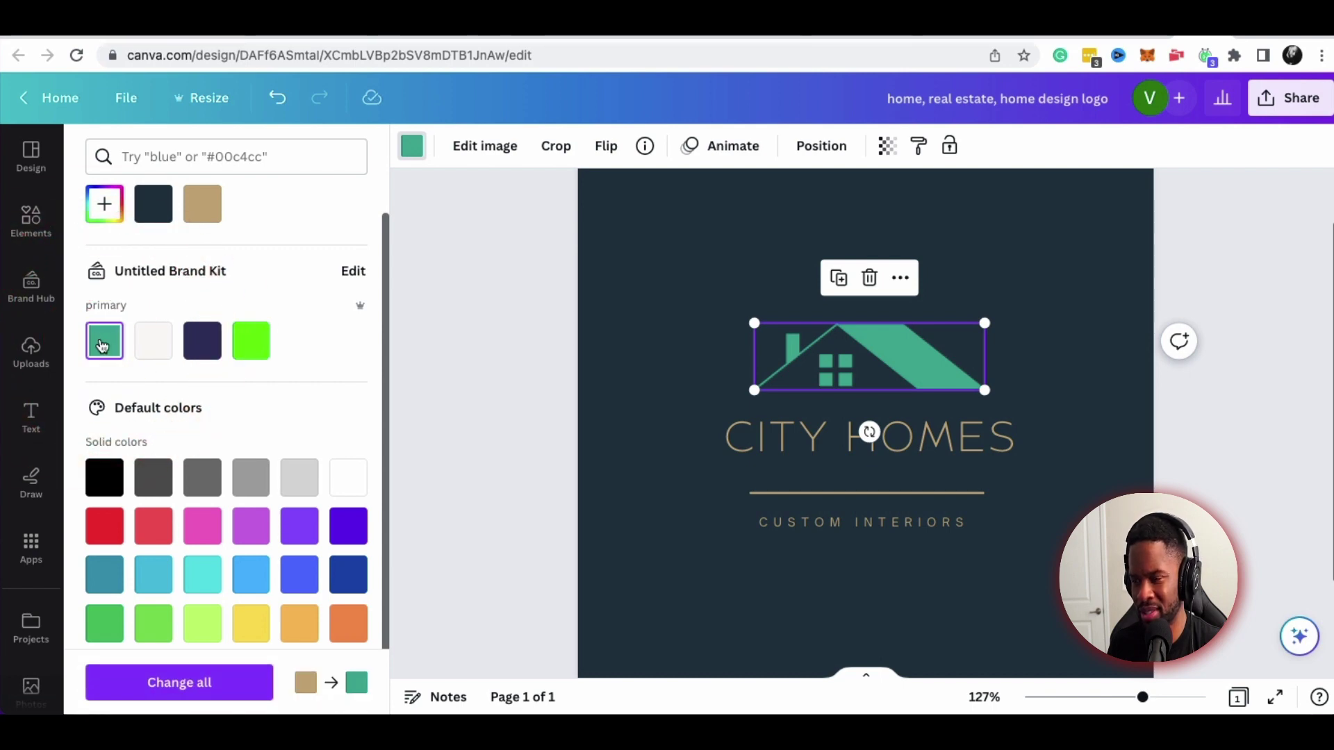
pyautogui.click(150, 345)
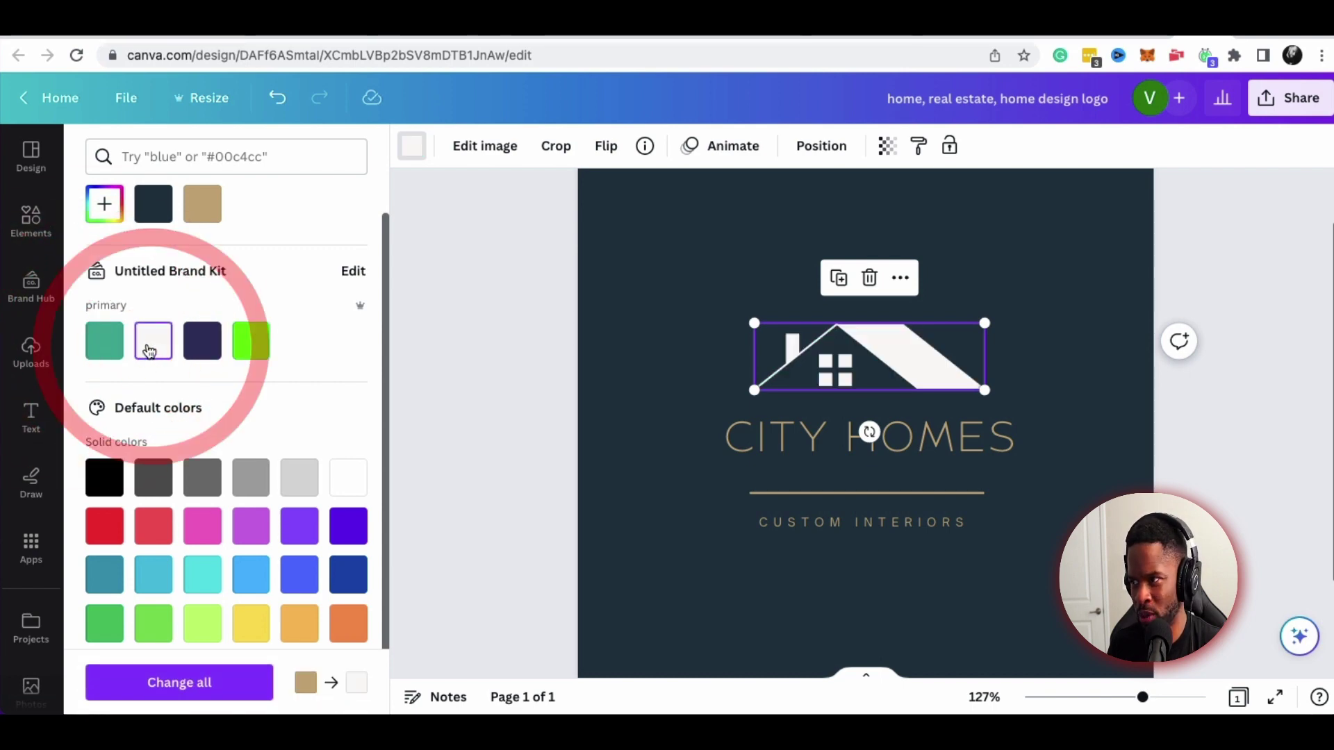
pyautogui.click(342, 480)
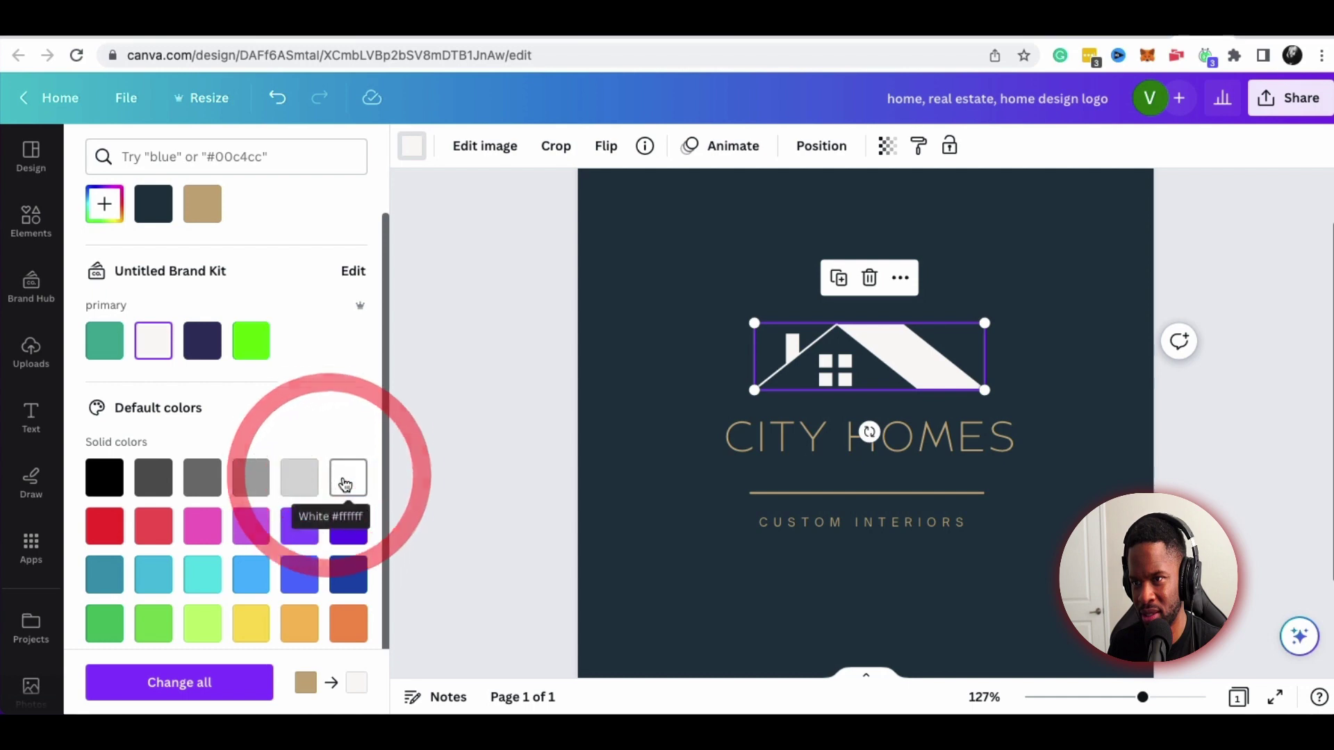
pyautogui.click(298, 478)
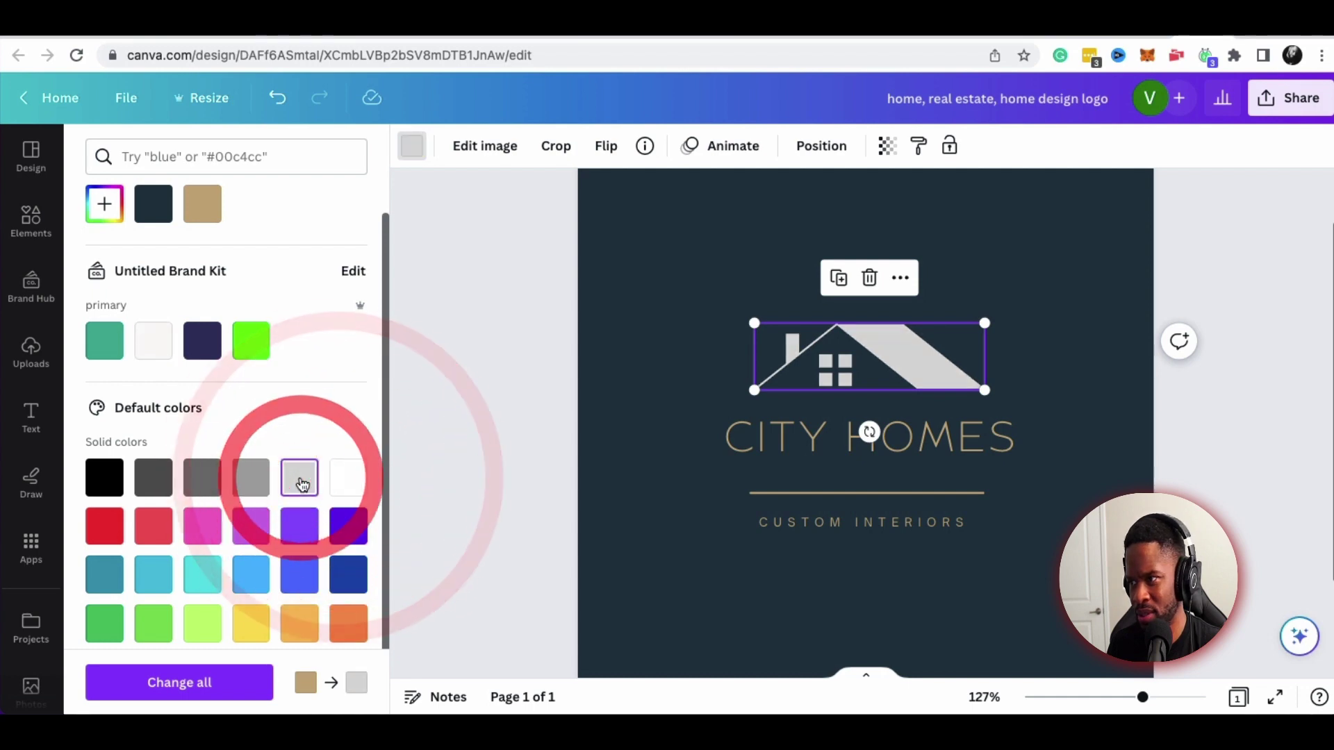
pyautogui.click(350, 485)
pyautogui.scroll(-1, 349, 485)
pyautogui.scroll(2, 244, 492)
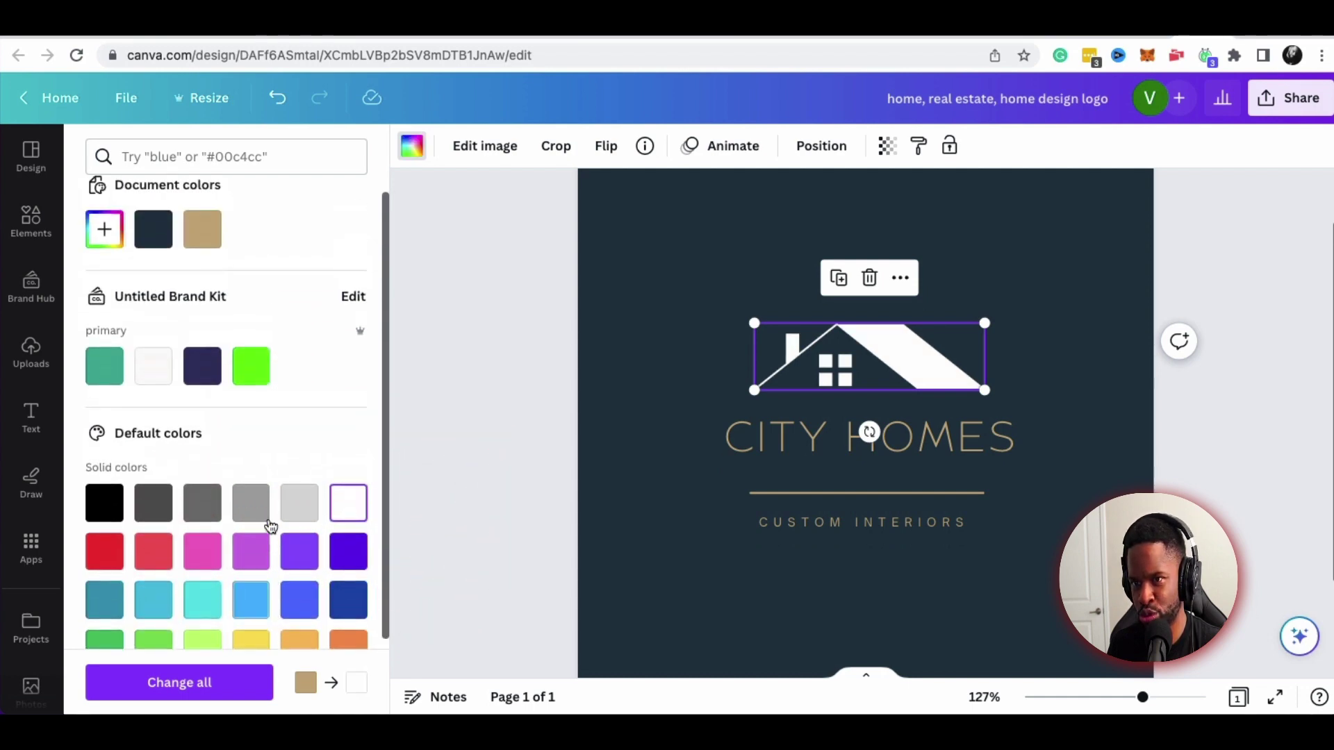
pyautogui.click(200, 257)
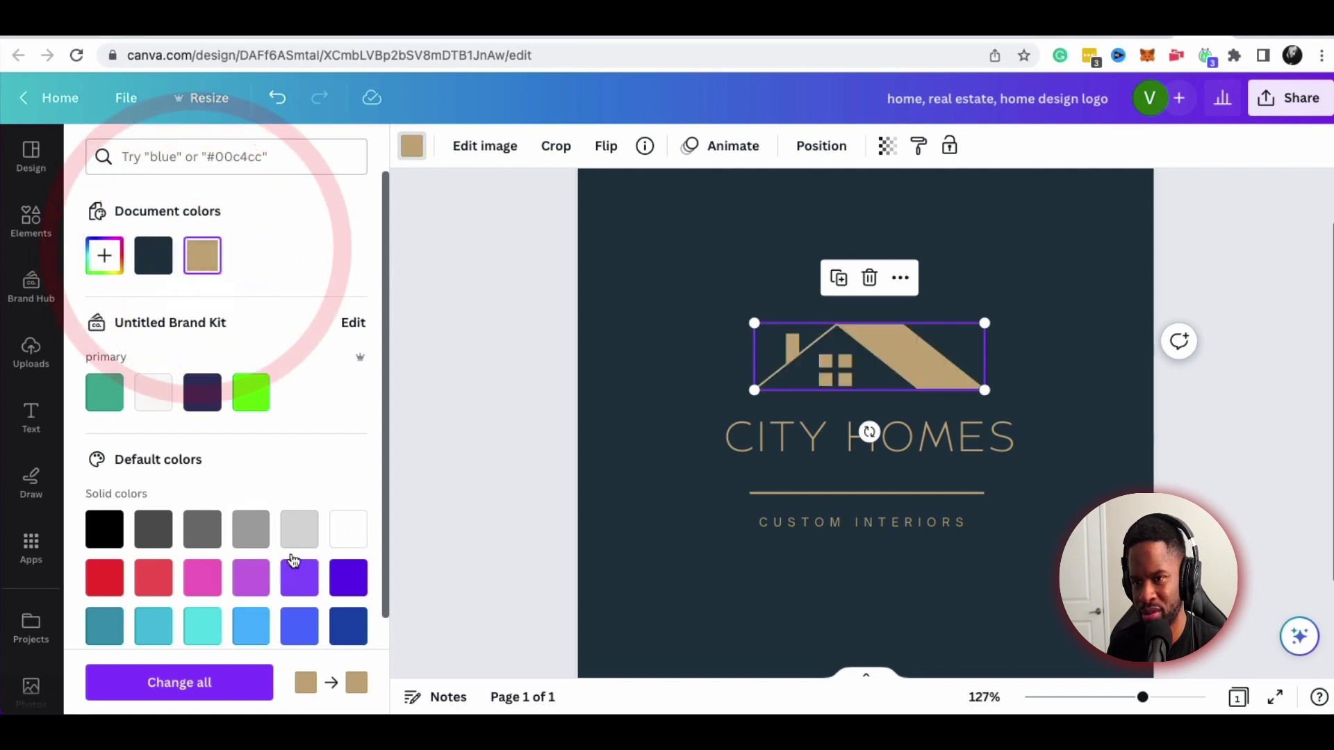
pyautogui.click(111, 393)
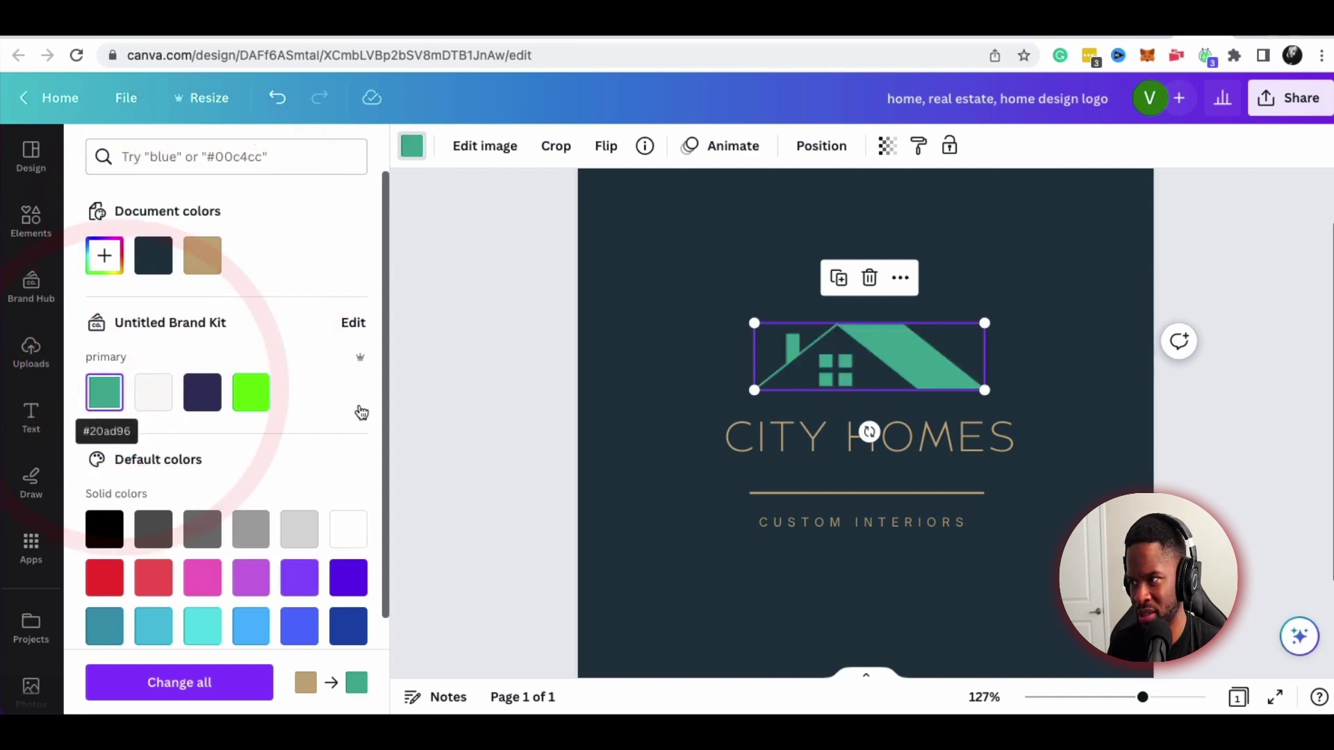
pyautogui.click(967, 453)
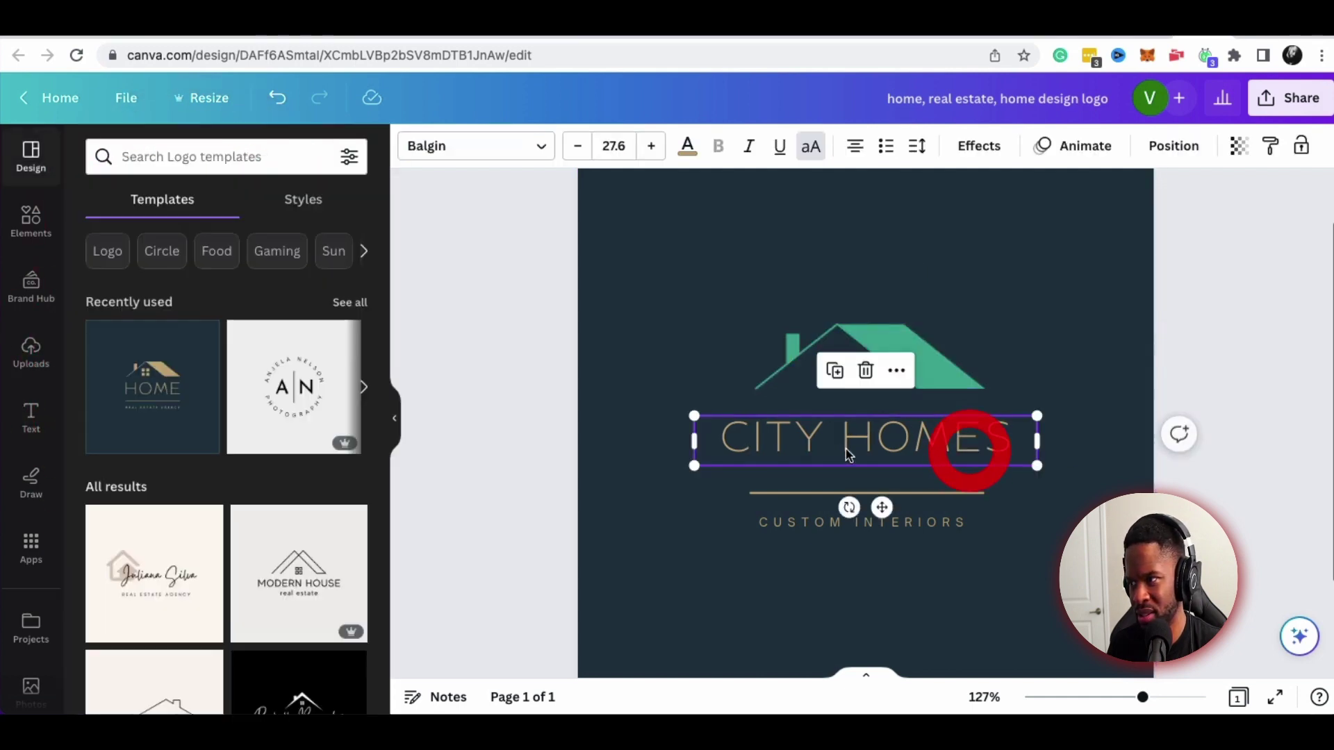
# Turn the house graphic yellow after trying white on the CITY HOMES text
pyautogui.click(905, 436)
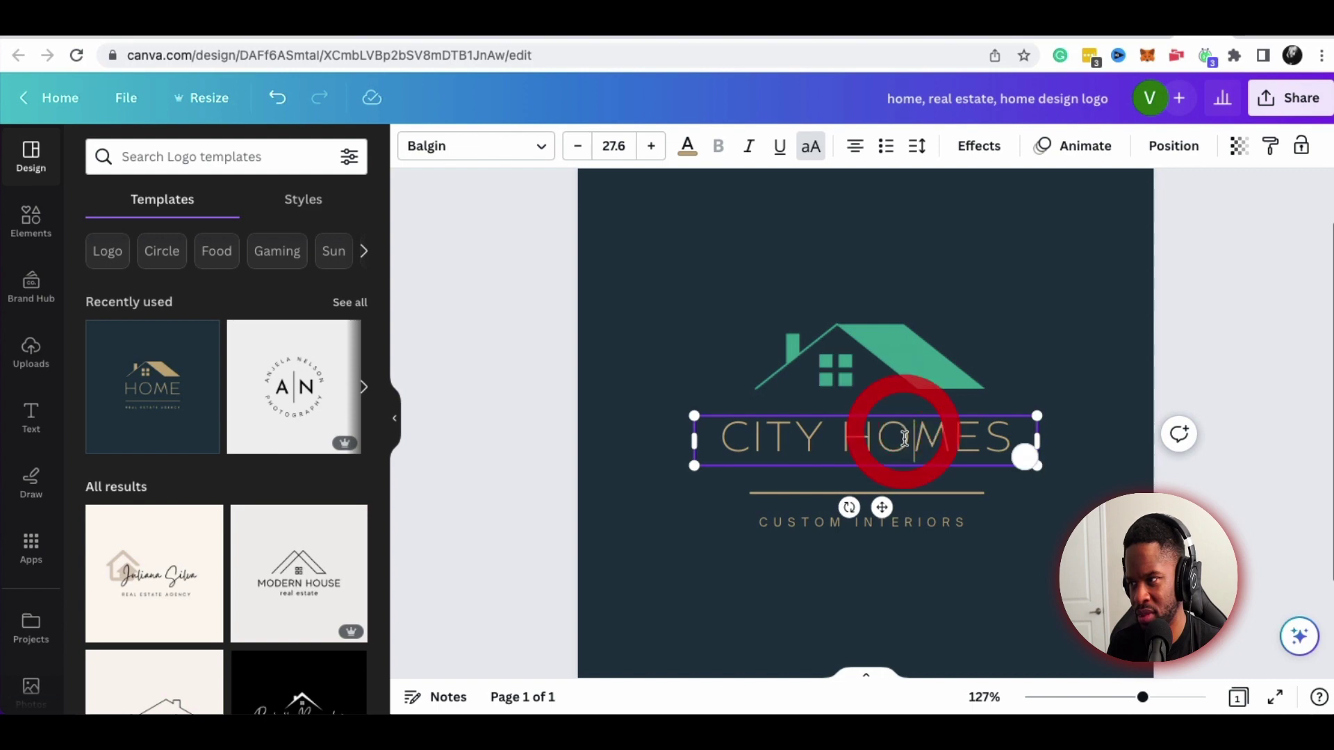
pyautogui.click(685, 149)
pyautogui.click(155, 398)
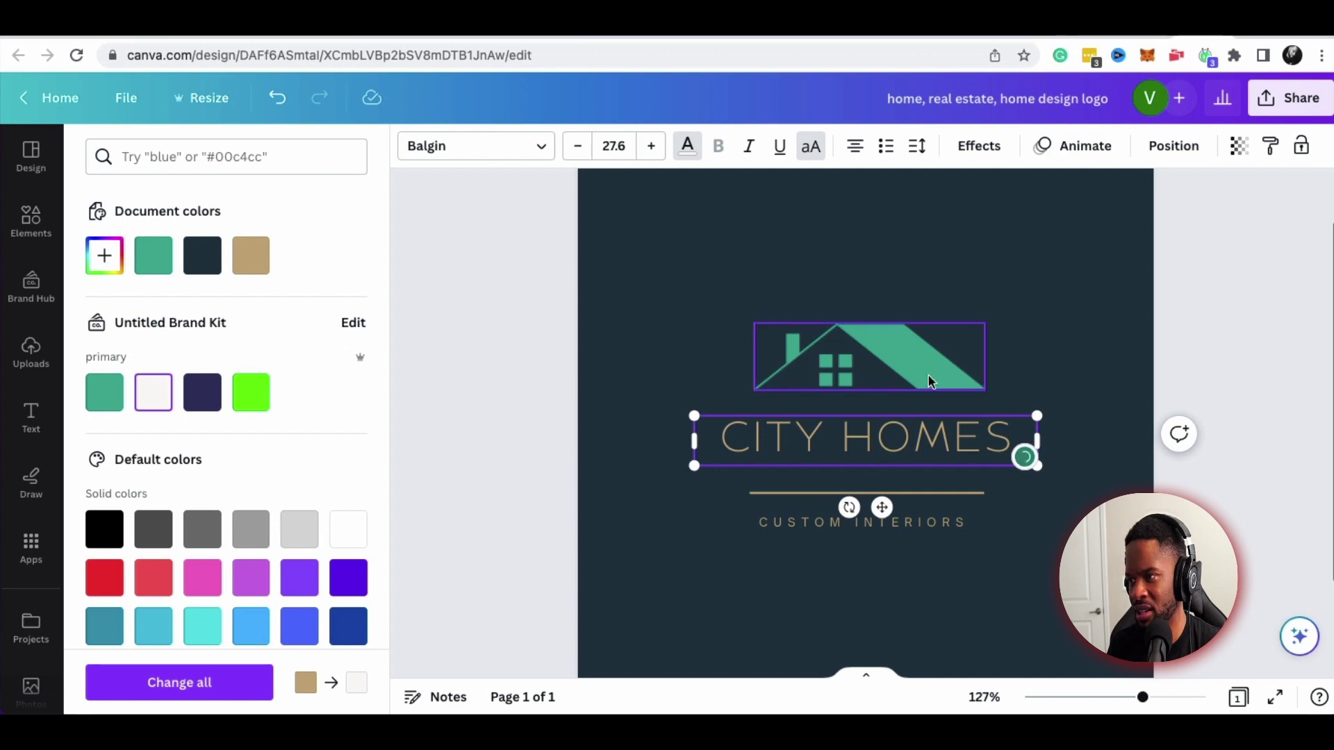
pyautogui.click(951, 373)
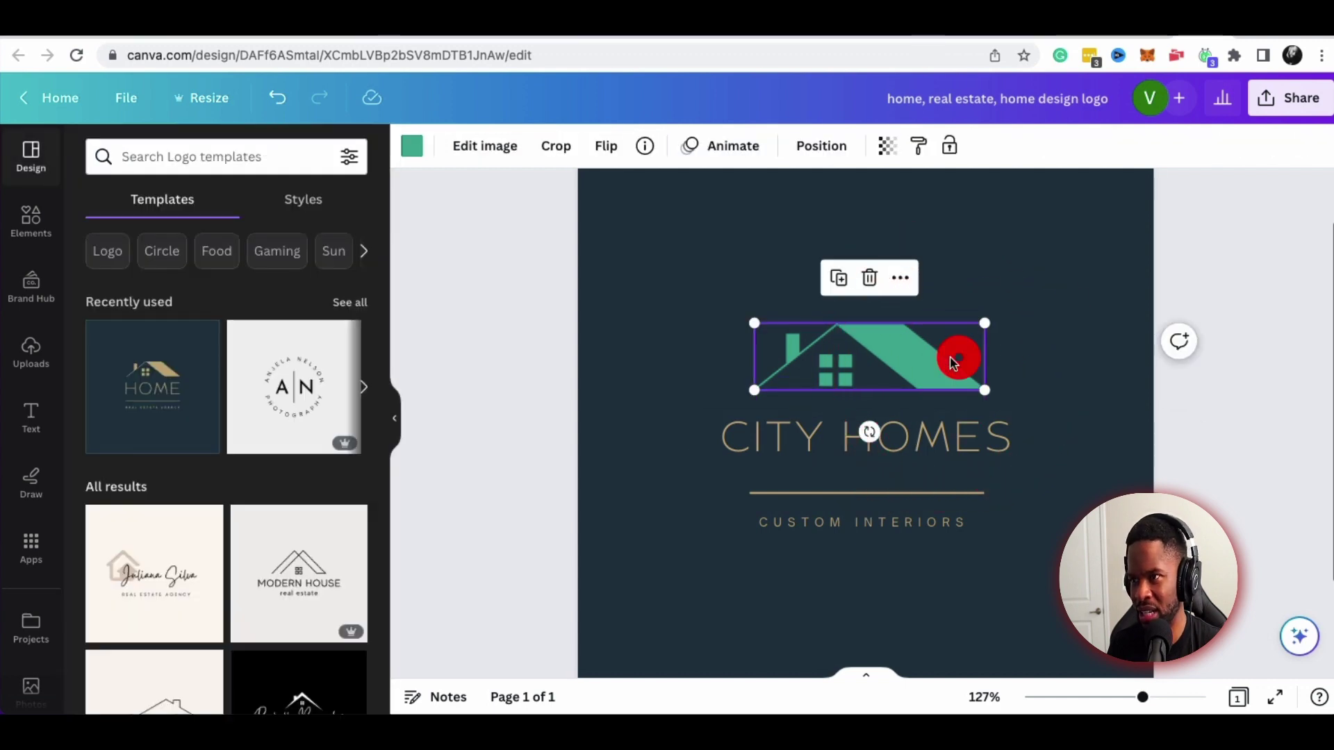
pyautogui.click(412, 146)
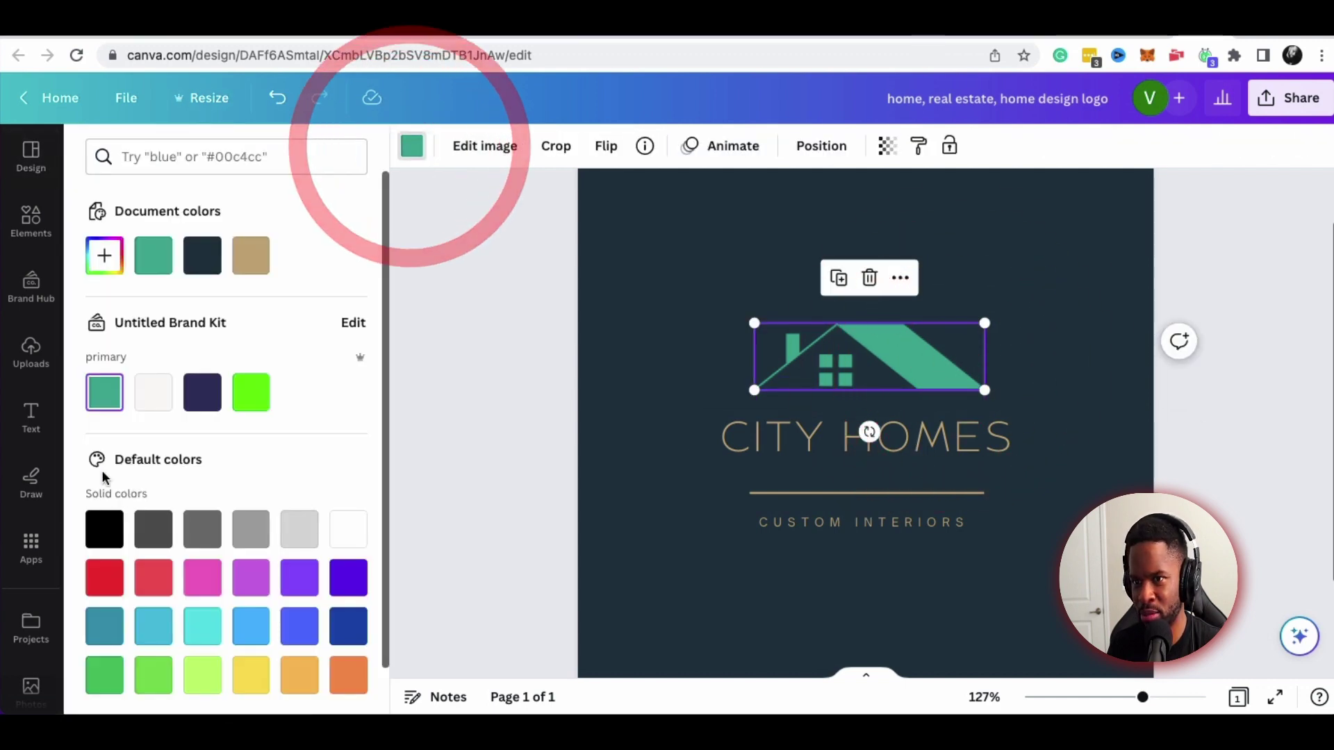
pyautogui.scroll(-1, 254, 608)
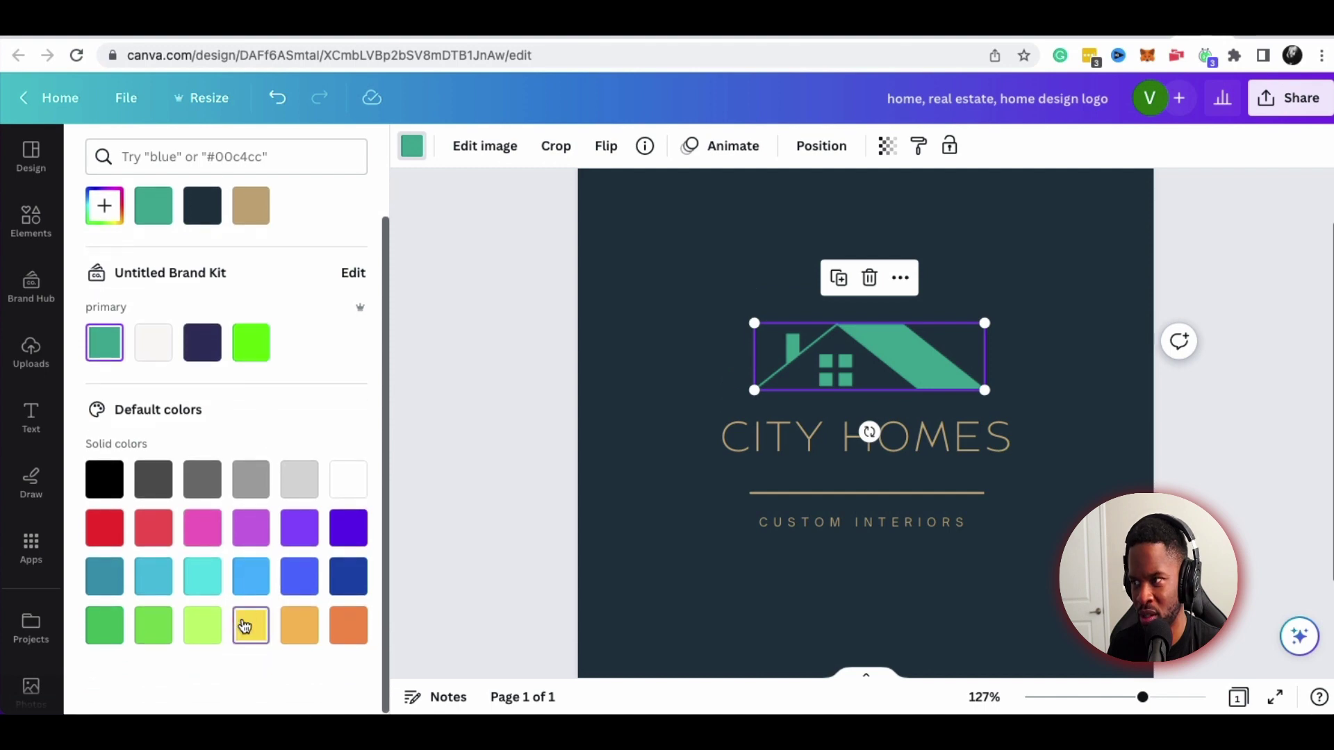
pyautogui.click(245, 625)
# Give CITY HOMES and the CUSTOM INTERIORS tagline the document's matching yellow
pyautogui.click(949, 446)
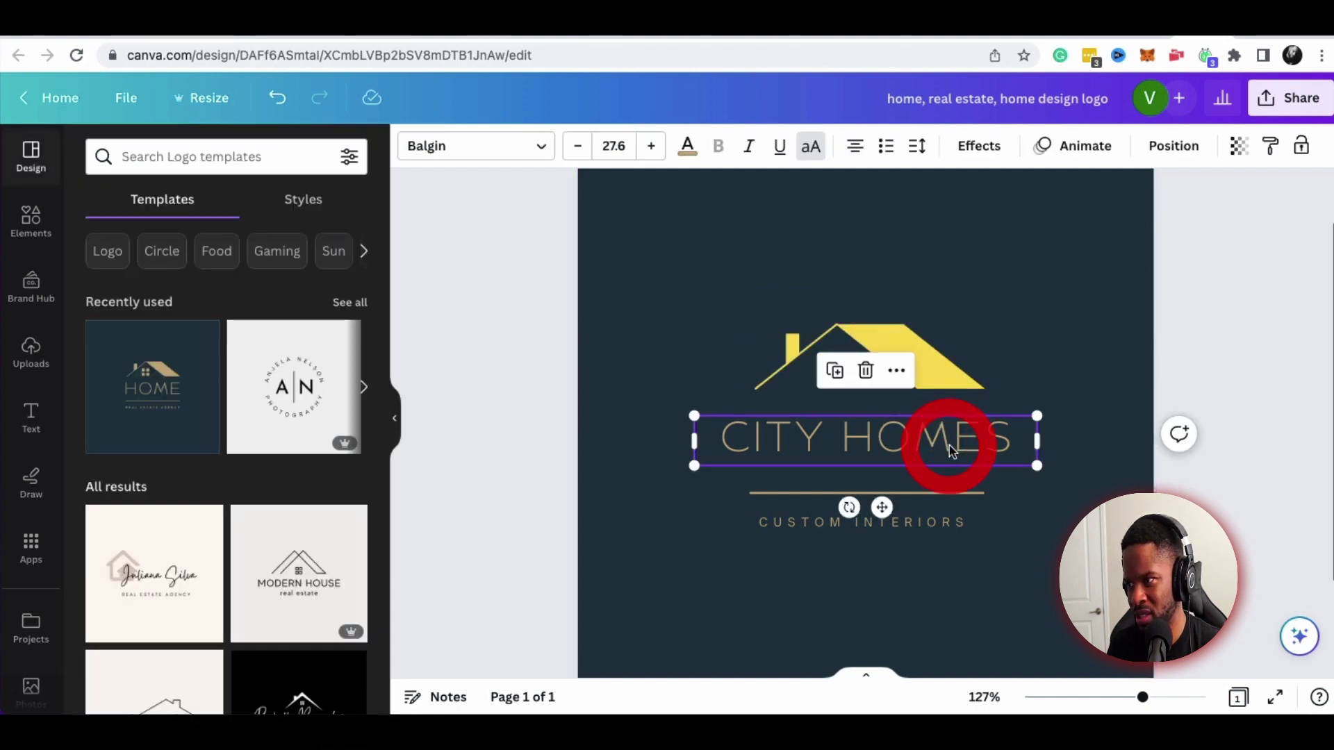
pyautogui.click(687, 146)
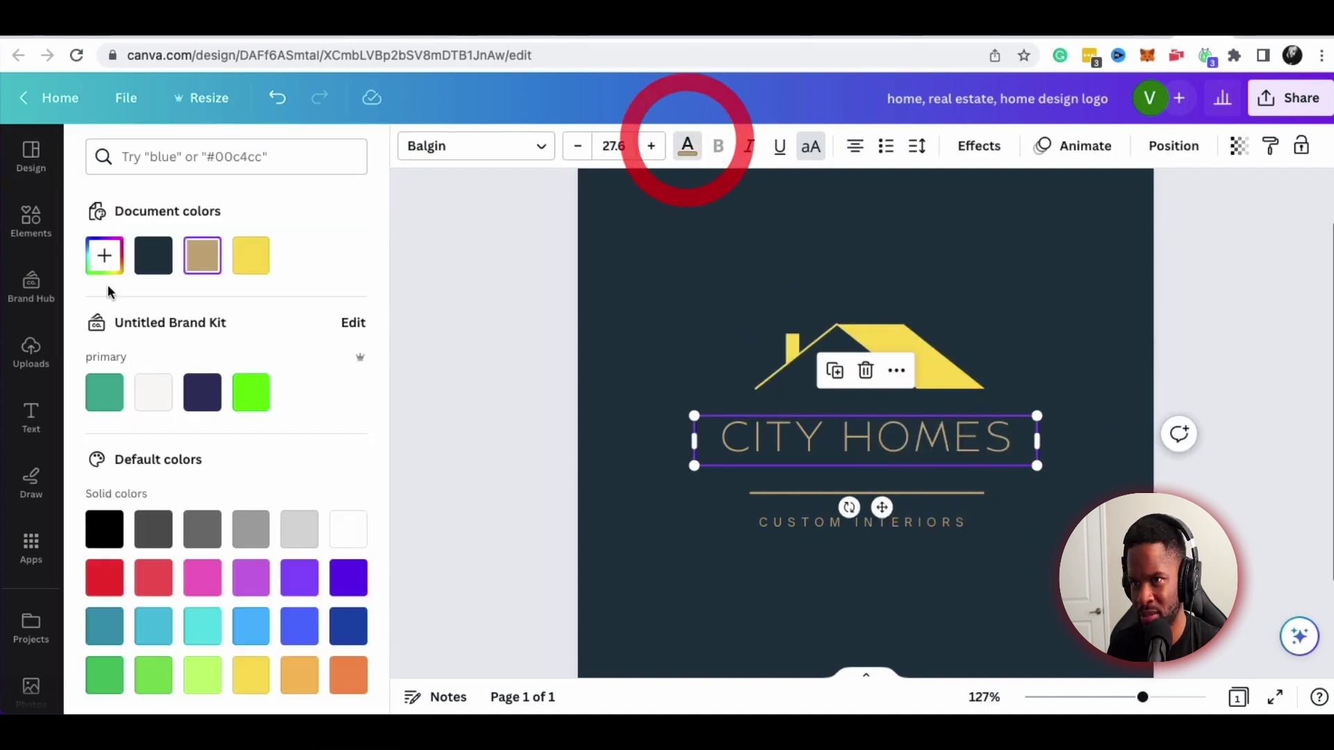
pyautogui.click(251, 255)
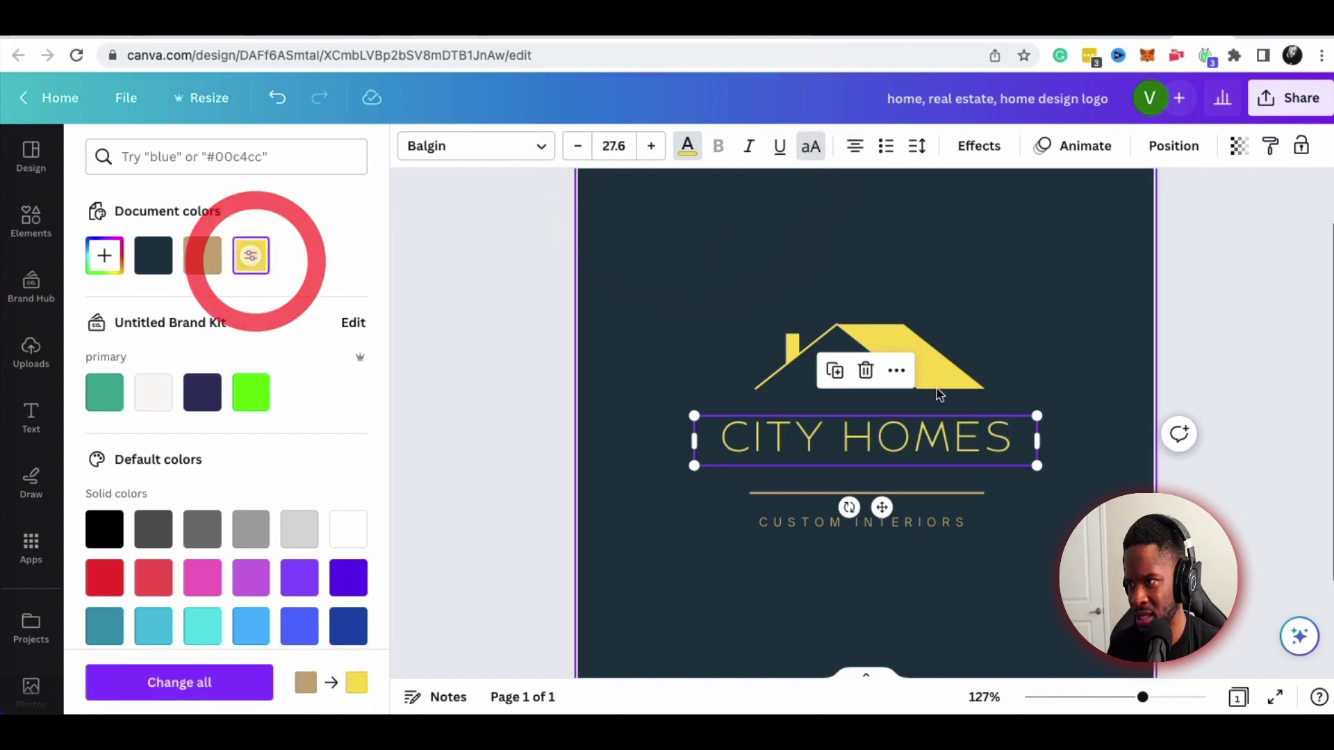
pyautogui.click(981, 492)
pyautogui.click(947, 522)
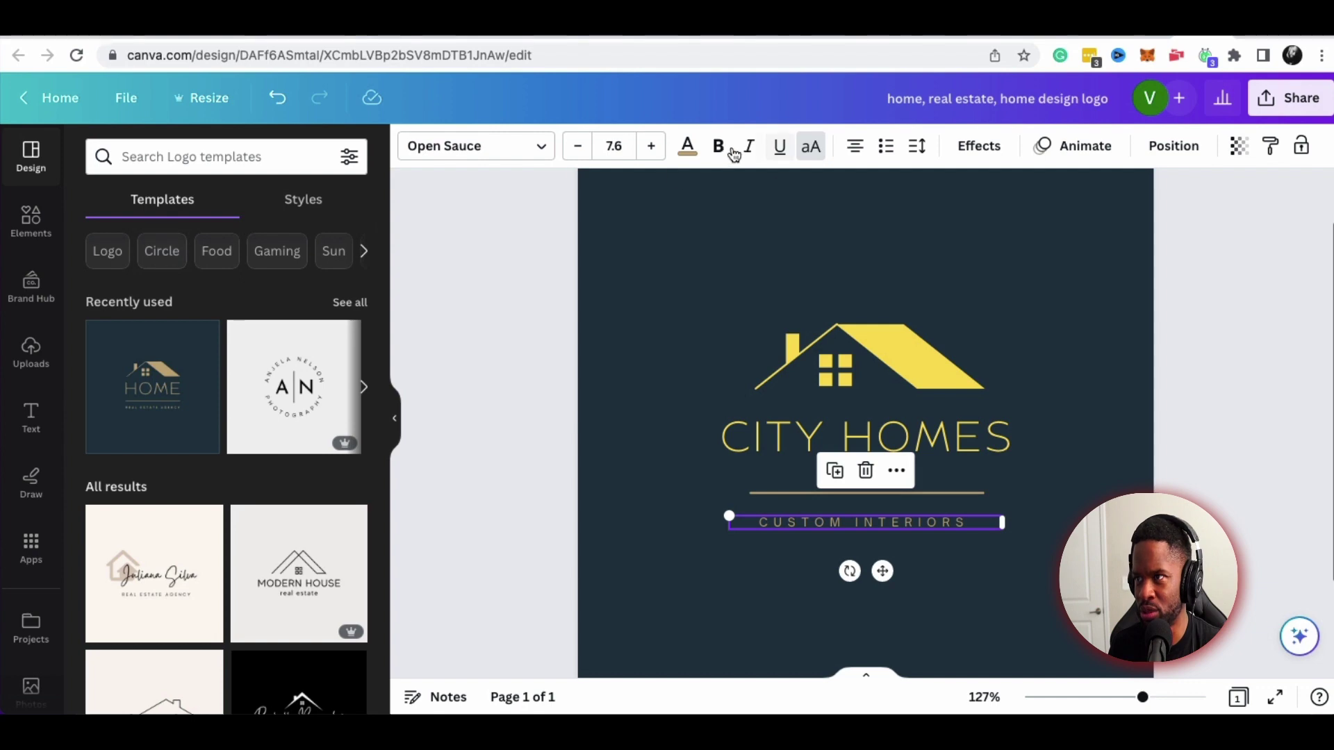
pyautogui.click(688, 147)
pyautogui.click(252, 256)
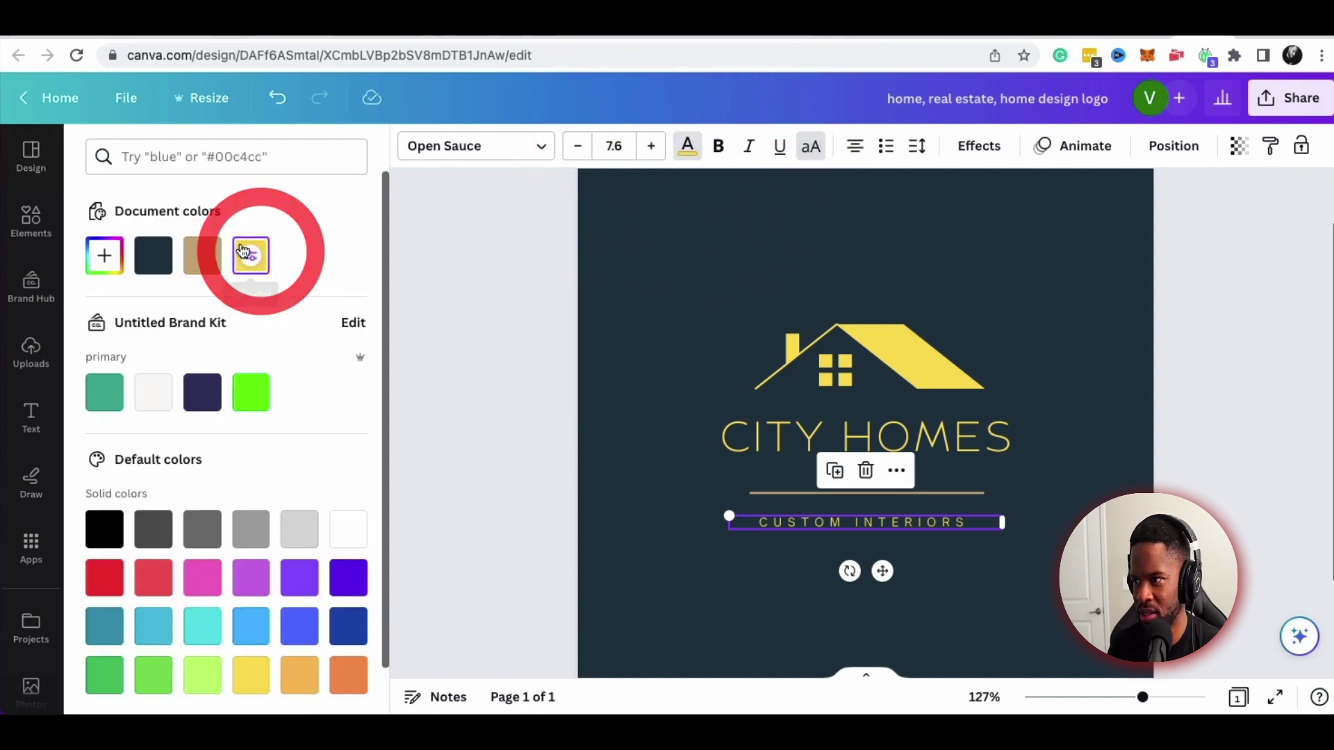
pyautogui.click(960, 483)
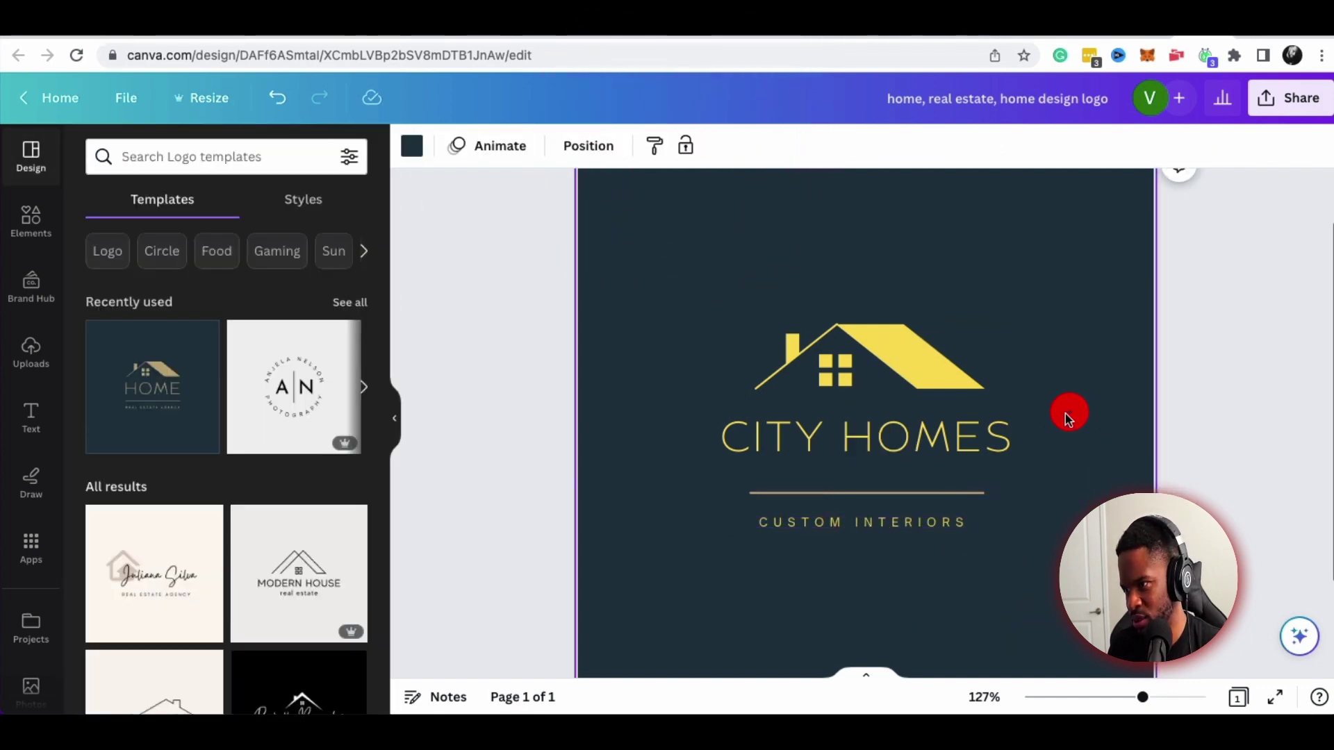
pyautogui.moveTo(1142, 697); pyautogui.dragTo(1013, 699)
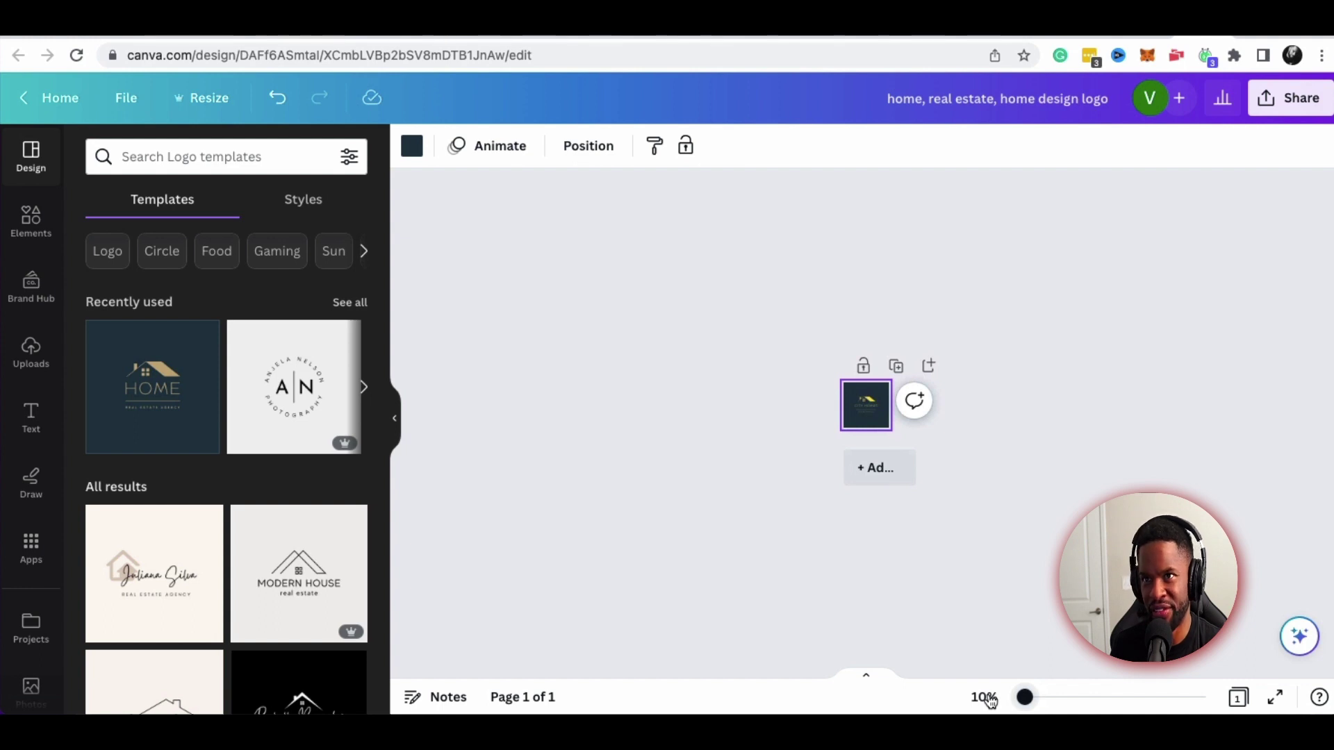
pyautogui.click(990, 700)
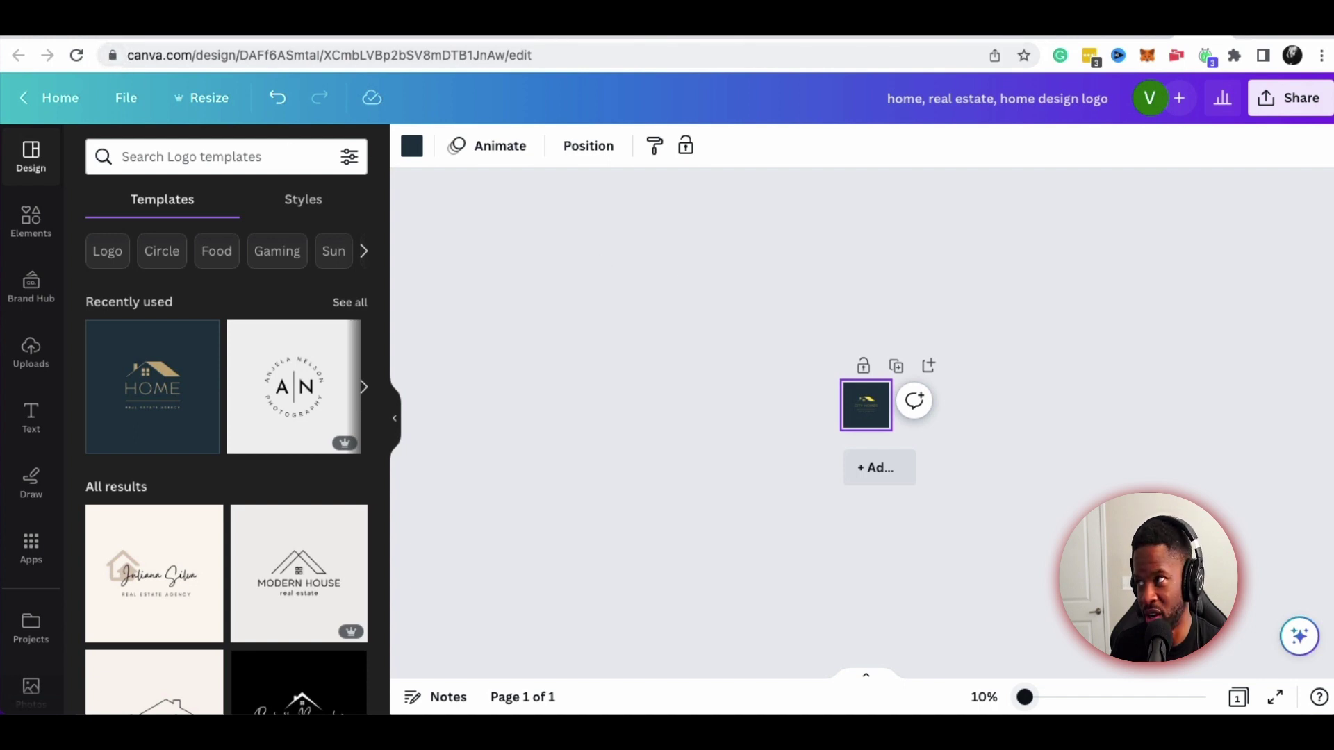
pyautogui.moveTo(1024, 698); pyautogui.dragTo(1125, 698)
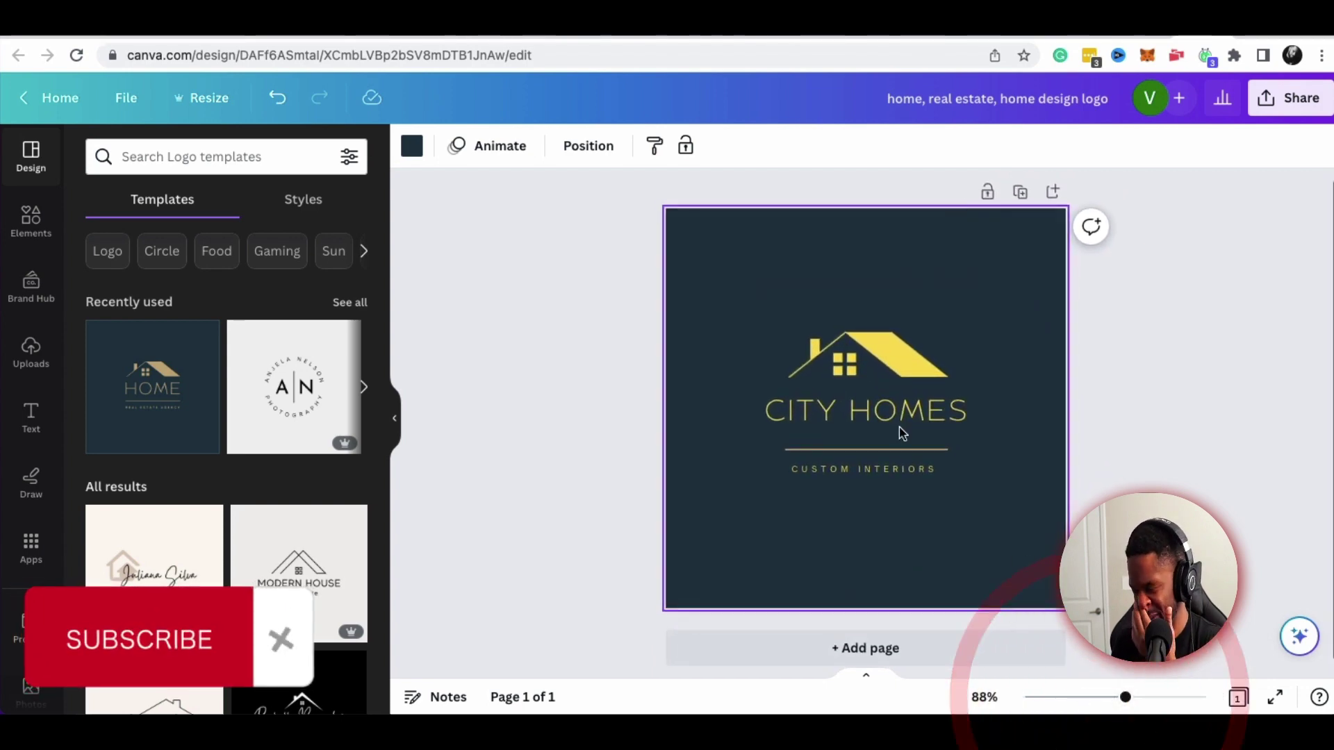
pyautogui.click(861, 469)
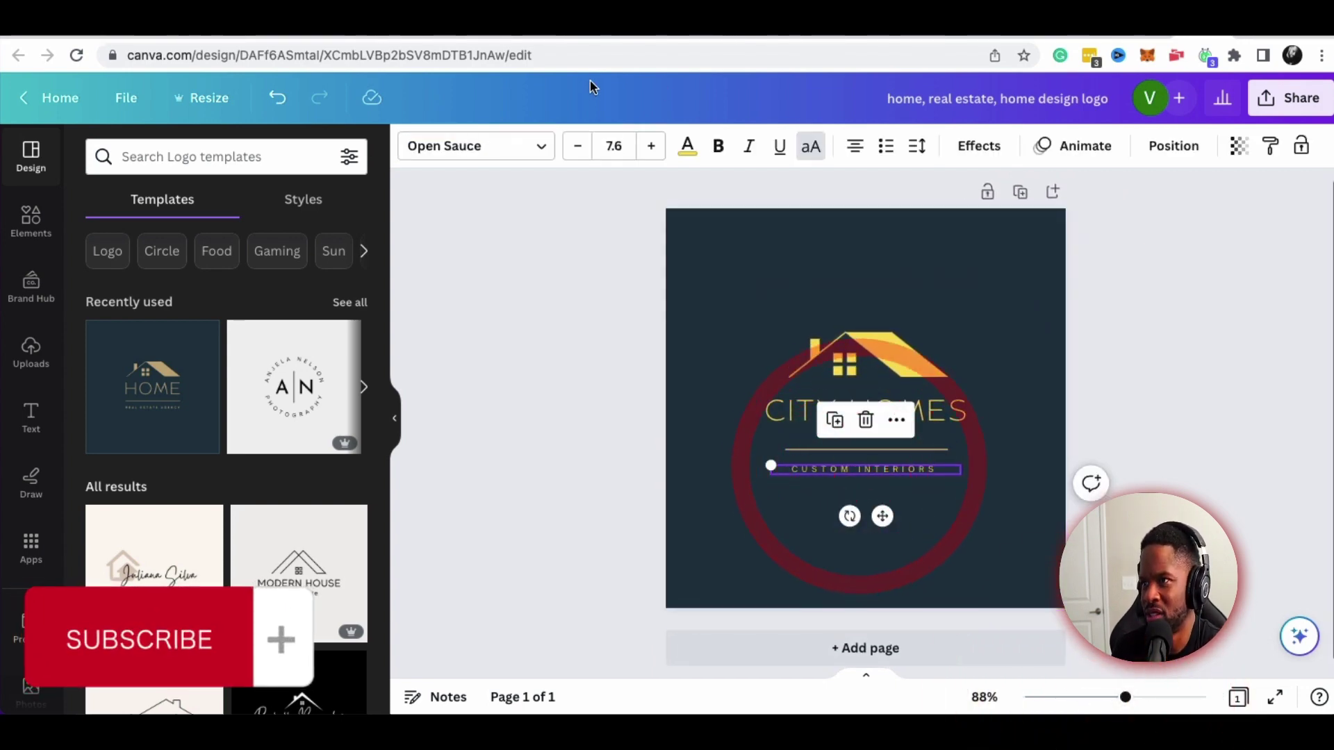
# Set the CUSTOM INTERIORS tagline to size 10.6 and widen its box to one line
pyautogui.click(655, 152)
pyautogui.click(655, 152)
pyautogui.click(655, 152)
pyautogui.click(655, 152)
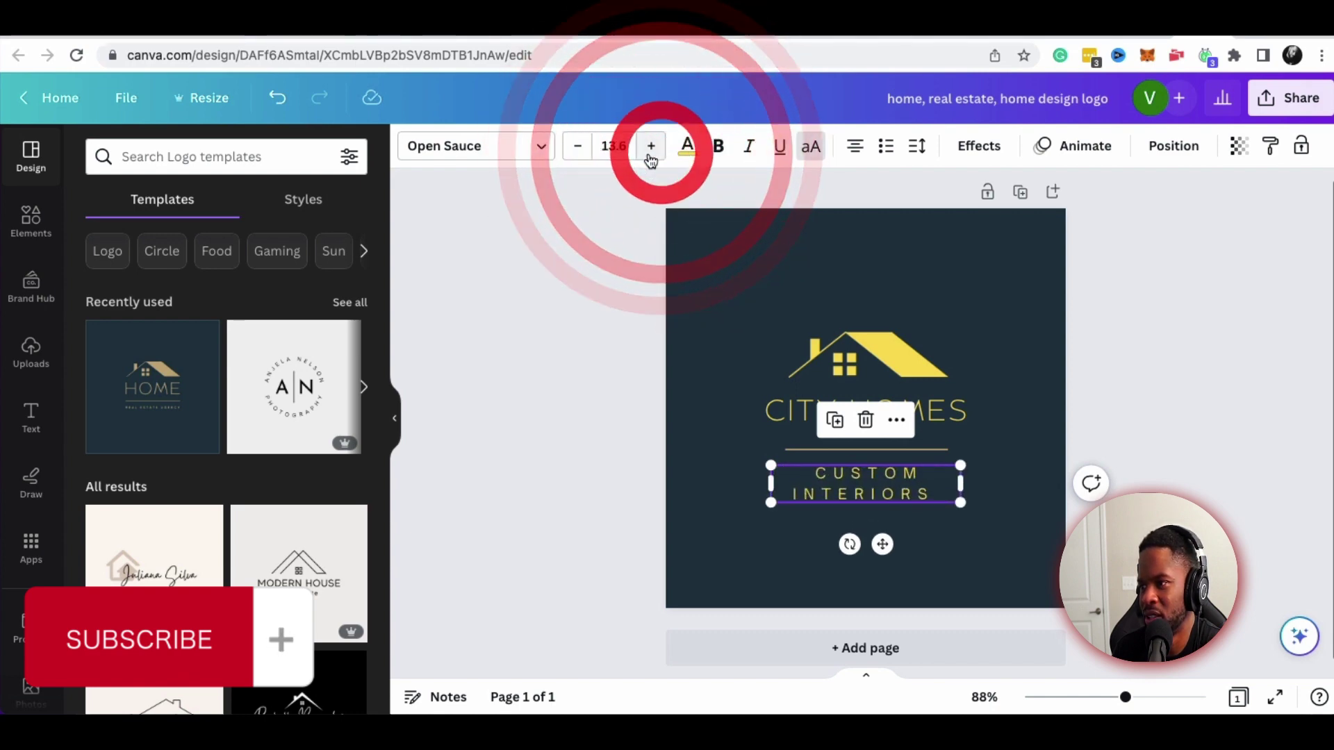
pyautogui.click(576, 152)
pyautogui.click(576, 152)
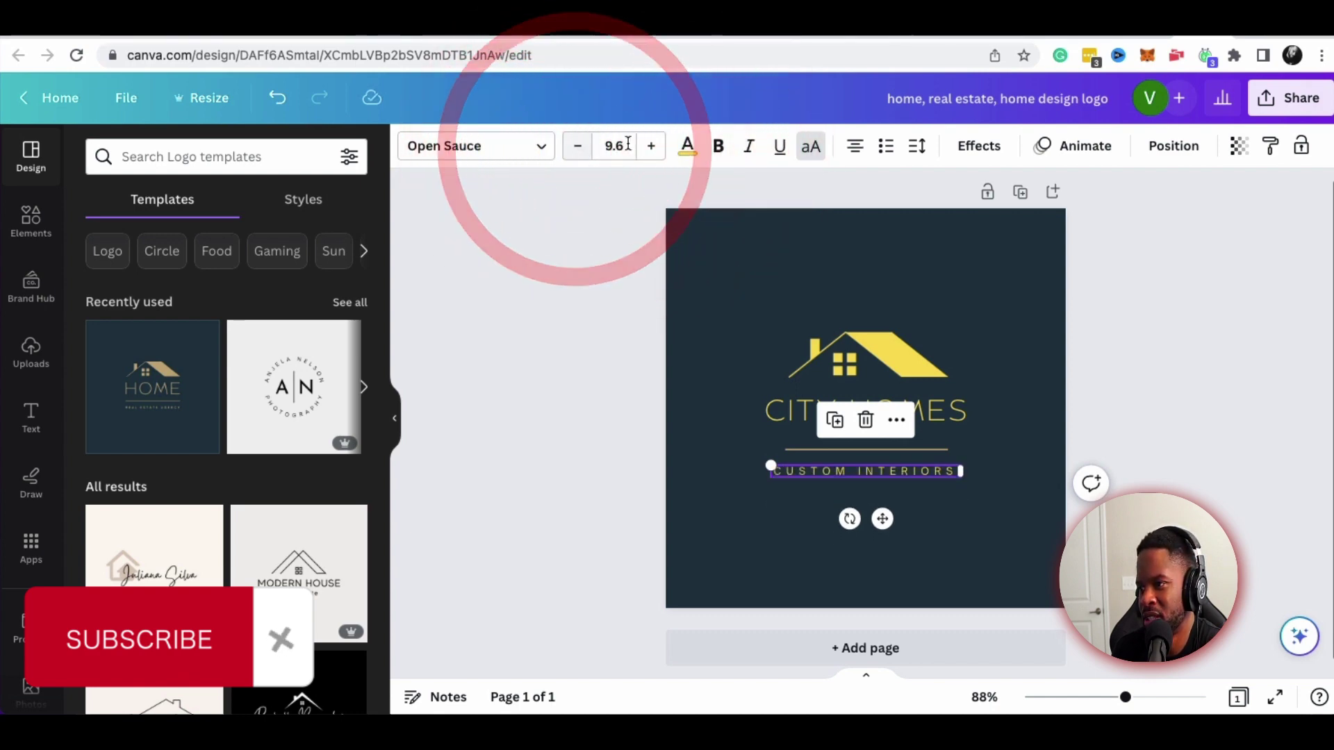
pyautogui.click(653, 150)
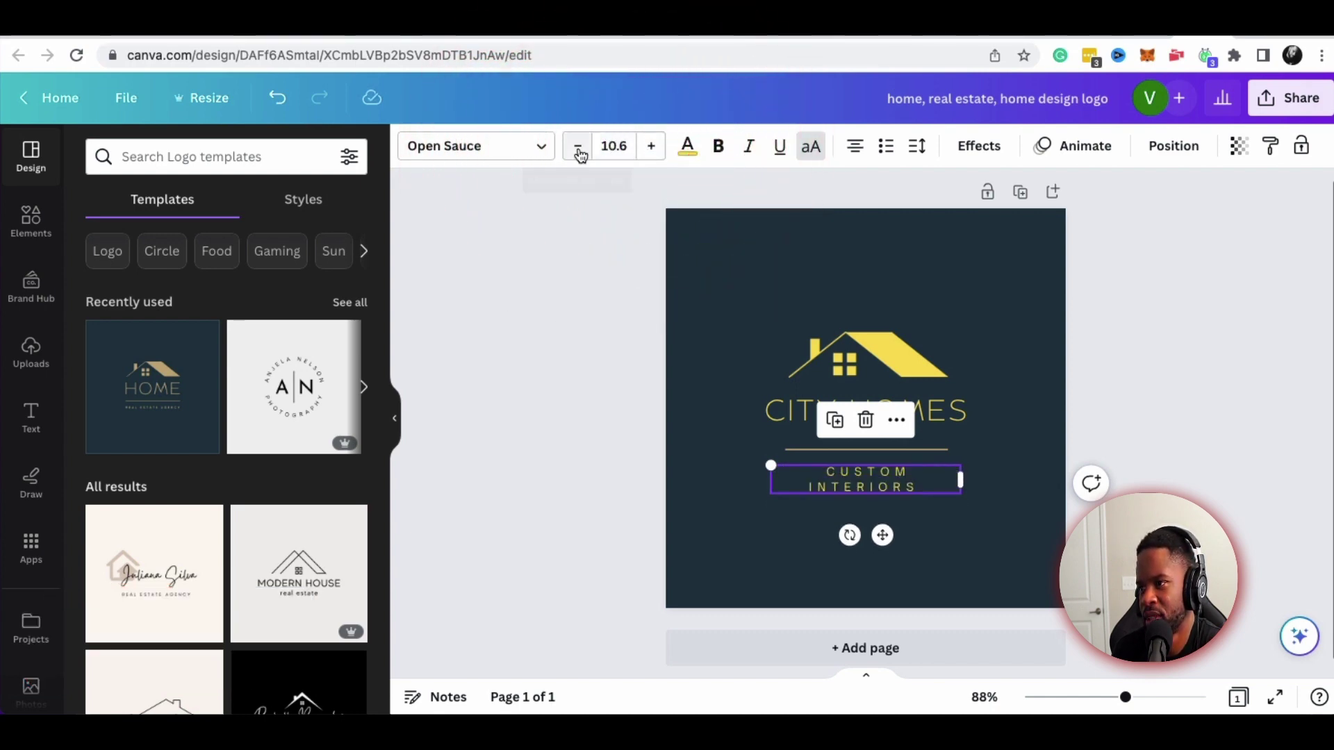
pyautogui.moveTo(963, 478); pyautogui.dragTo(885, 458)
# Check the tagline's position under the divider and zoom out to view the whole logo
pyautogui.click(981, 501)
pyautogui.click(905, 450)
pyautogui.click(909, 470)
pyautogui.click(1005, 448)
pyautogui.click(952, 540)
pyautogui.click(1012, 361)
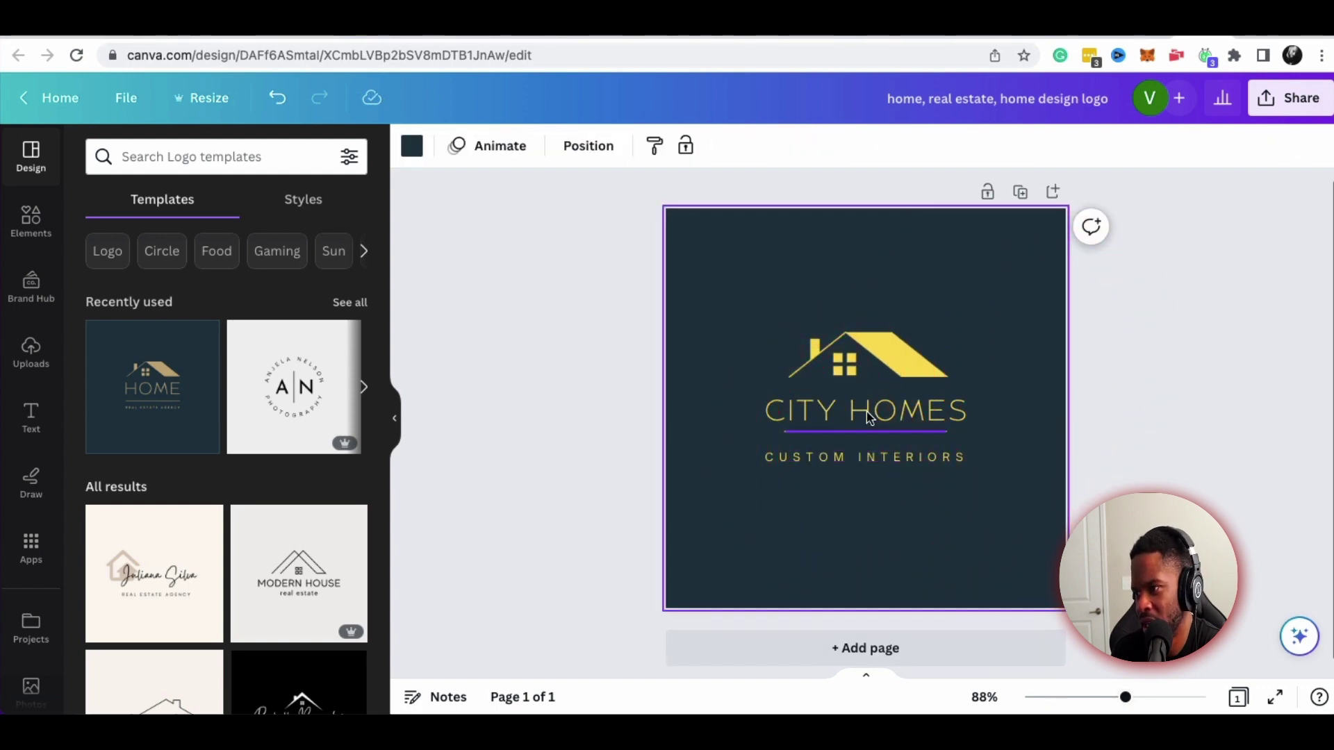
pyautogui.moveTo(1125, 699)
pyautogui.mouseDown()
pyautogui.moveTo(1099, 700)
pyautogui.moveTo(1175, 700)
pyautogui.moveTo(1133, 698)
pyautogui.mouseUp()
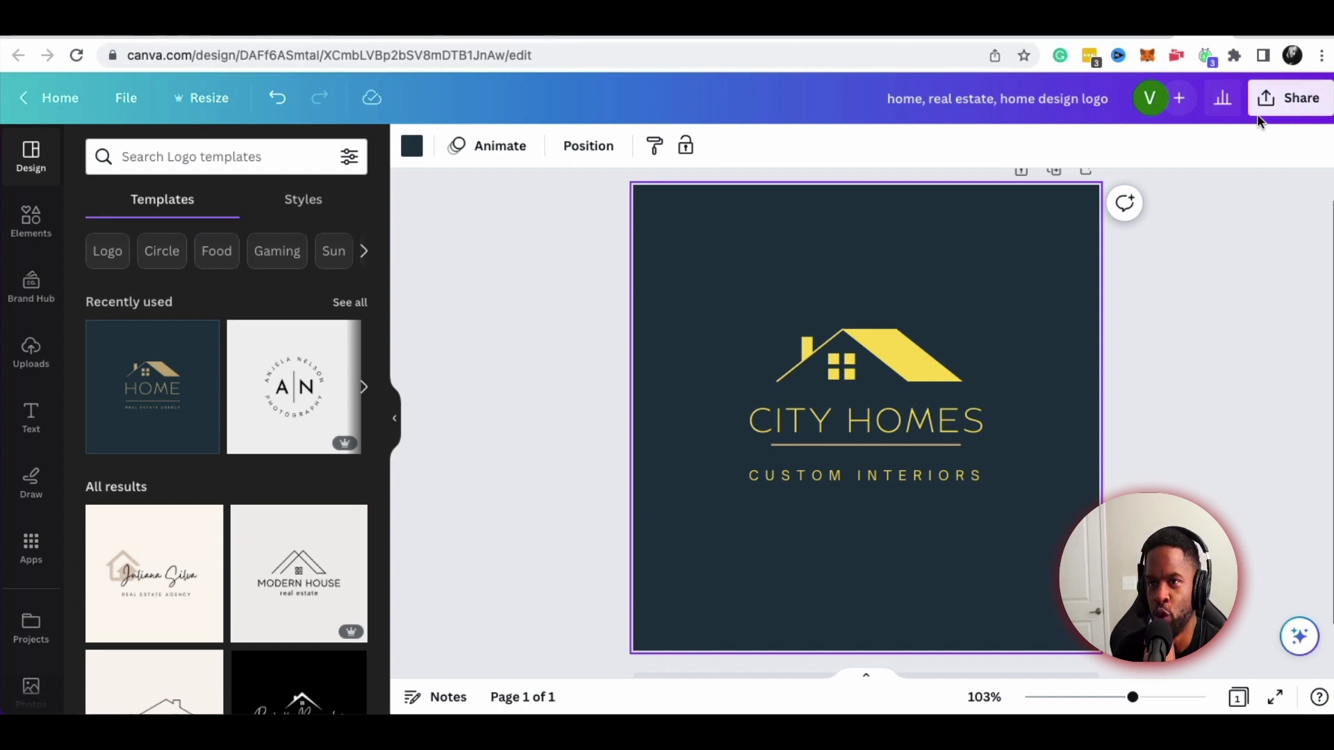
pyautogui.click(1289, 104)
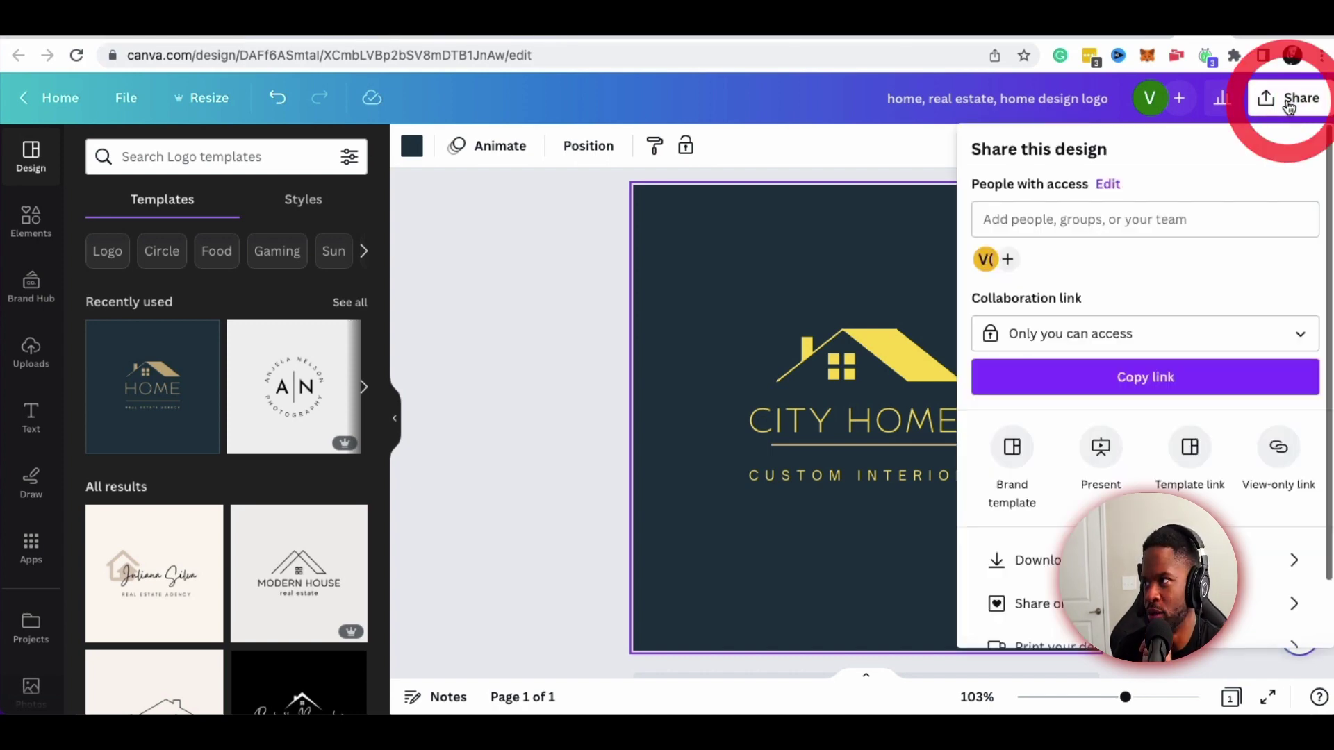
pyautogui.scroll(-1, 1102, 351)
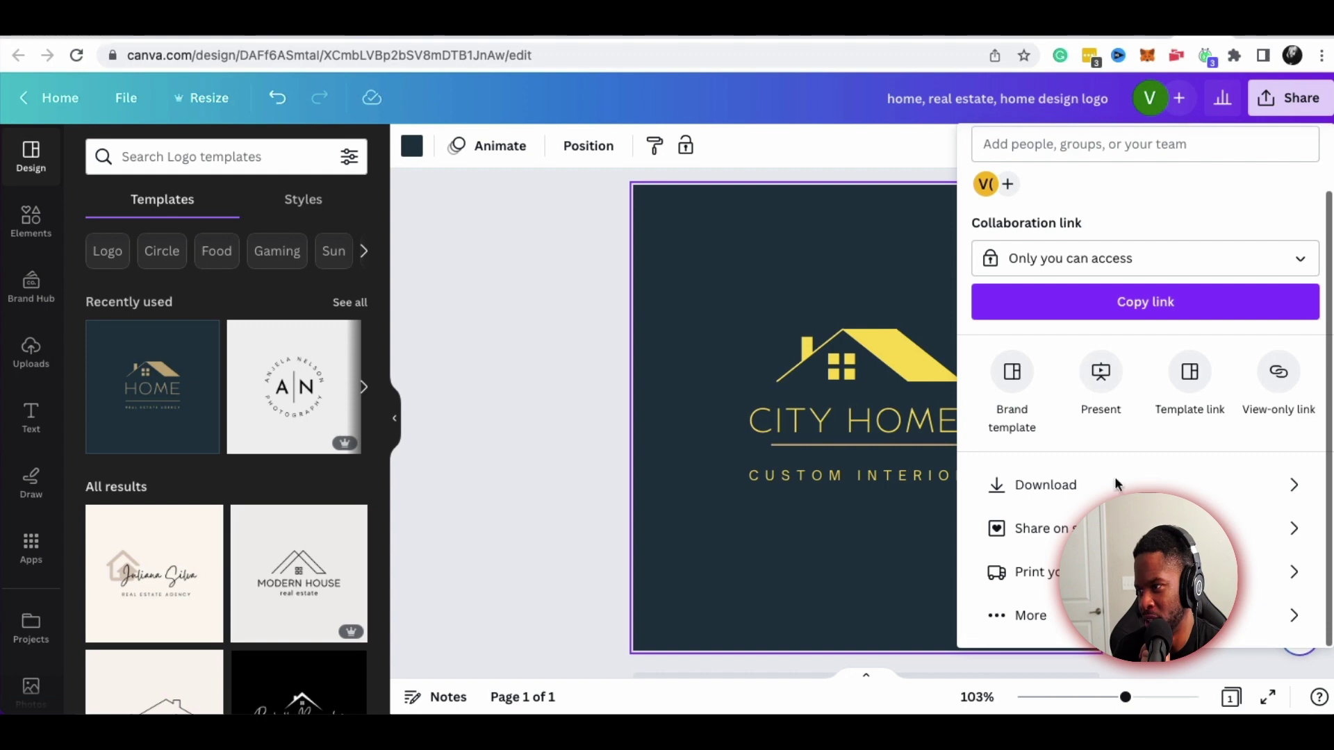
pyautogui.click(1293, 484)
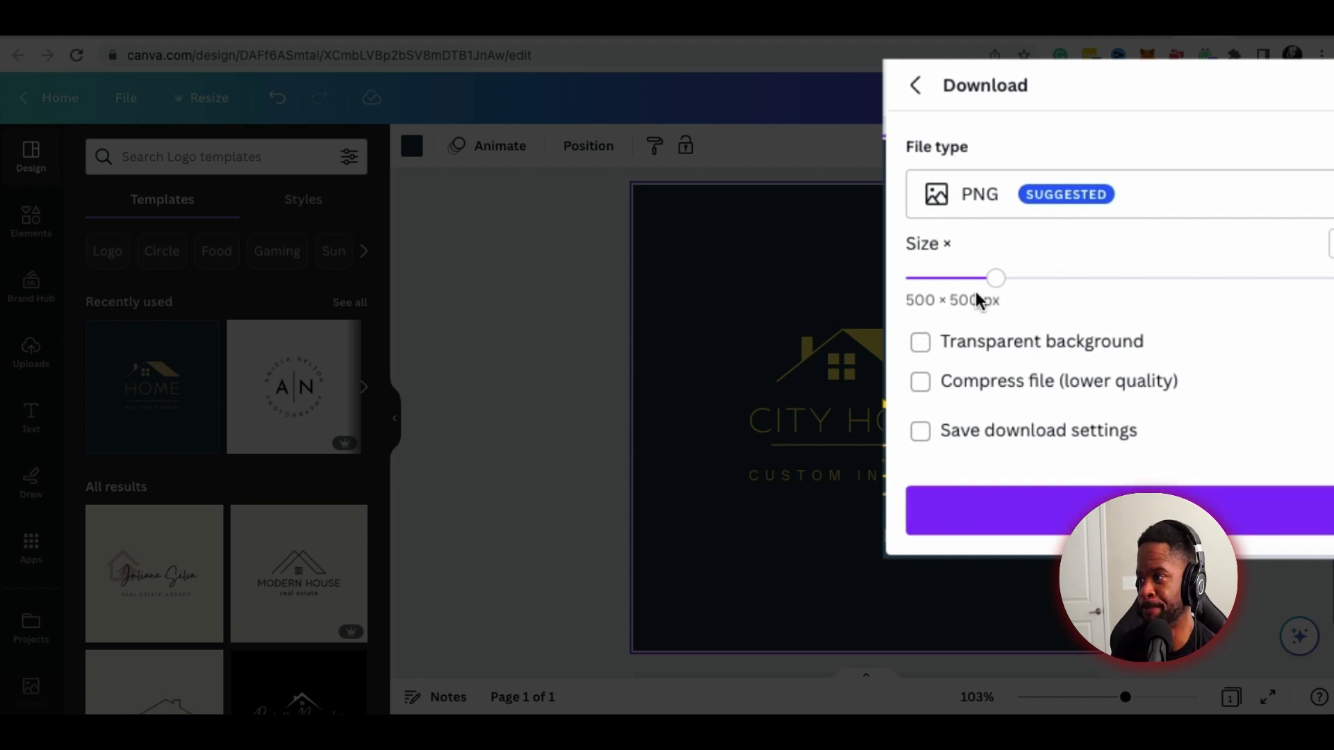
pyautogui.moveTo(998, 283); pyautogui.dragTo(1046, 298)
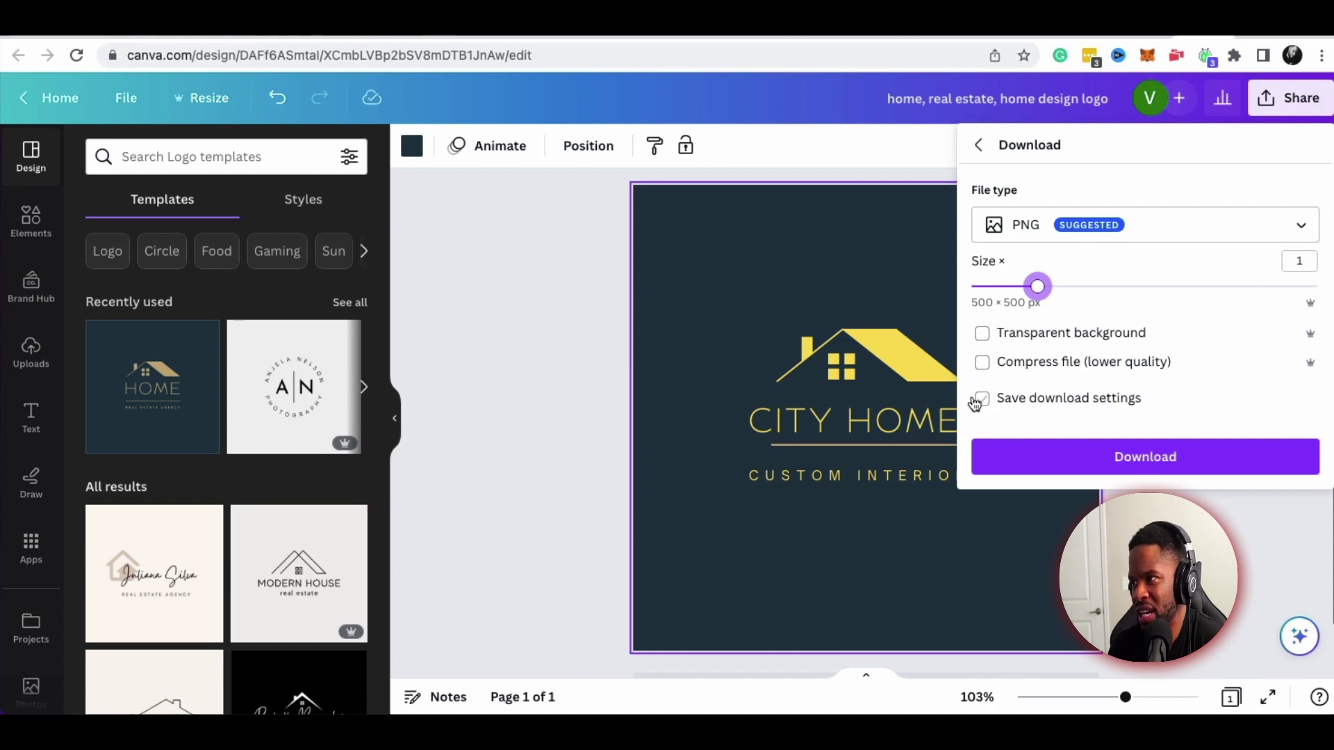
pyautogui.click(1229, 232)
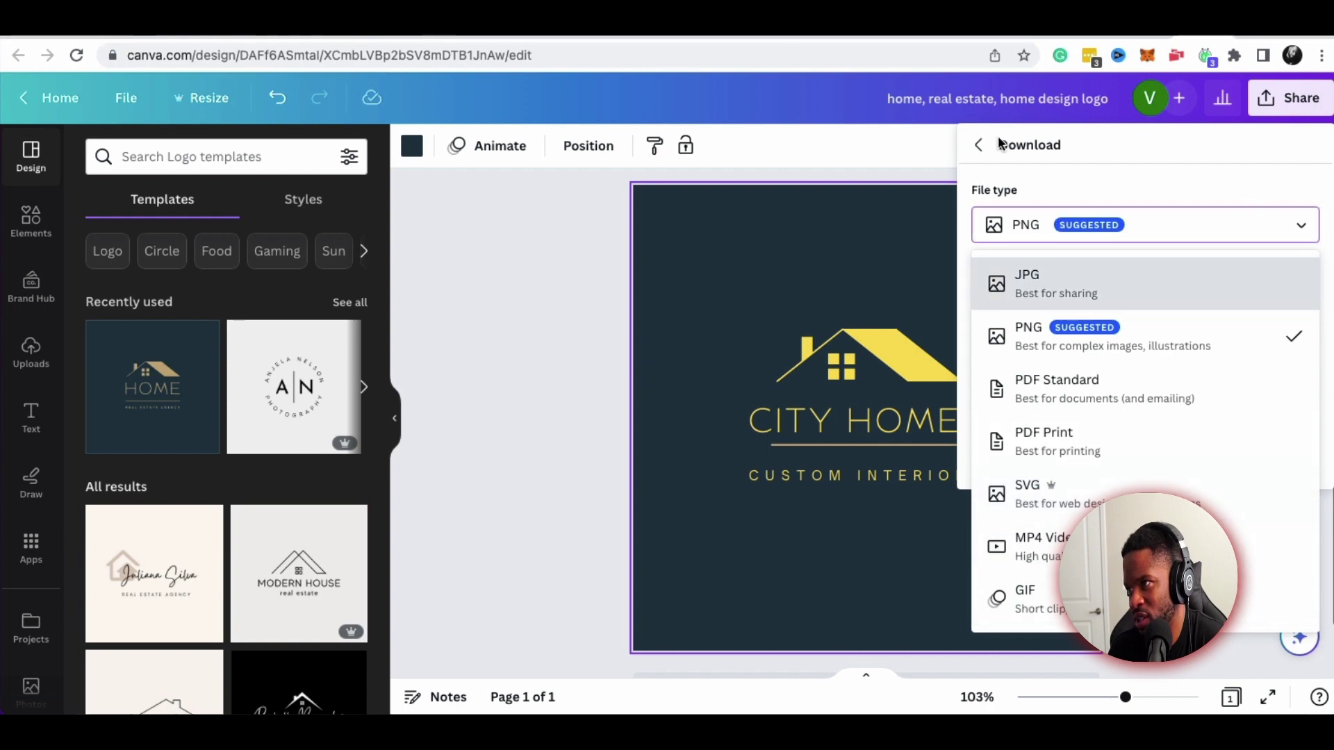
pyautogui.click(880, 156)
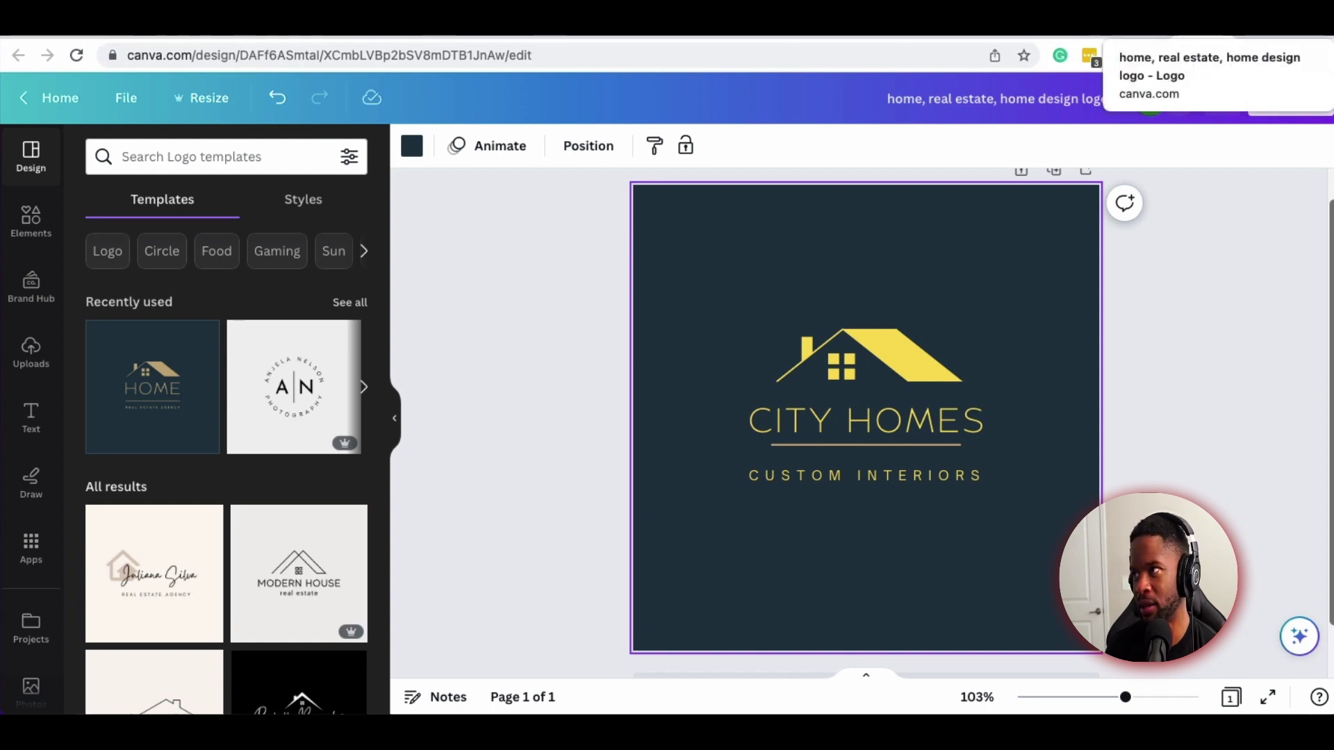
# Leave the logo editor for the Canva home page, then open Apps and the Content Planner
pyautogui.click(1168, 18)
pyautogui.click(1315, 101)
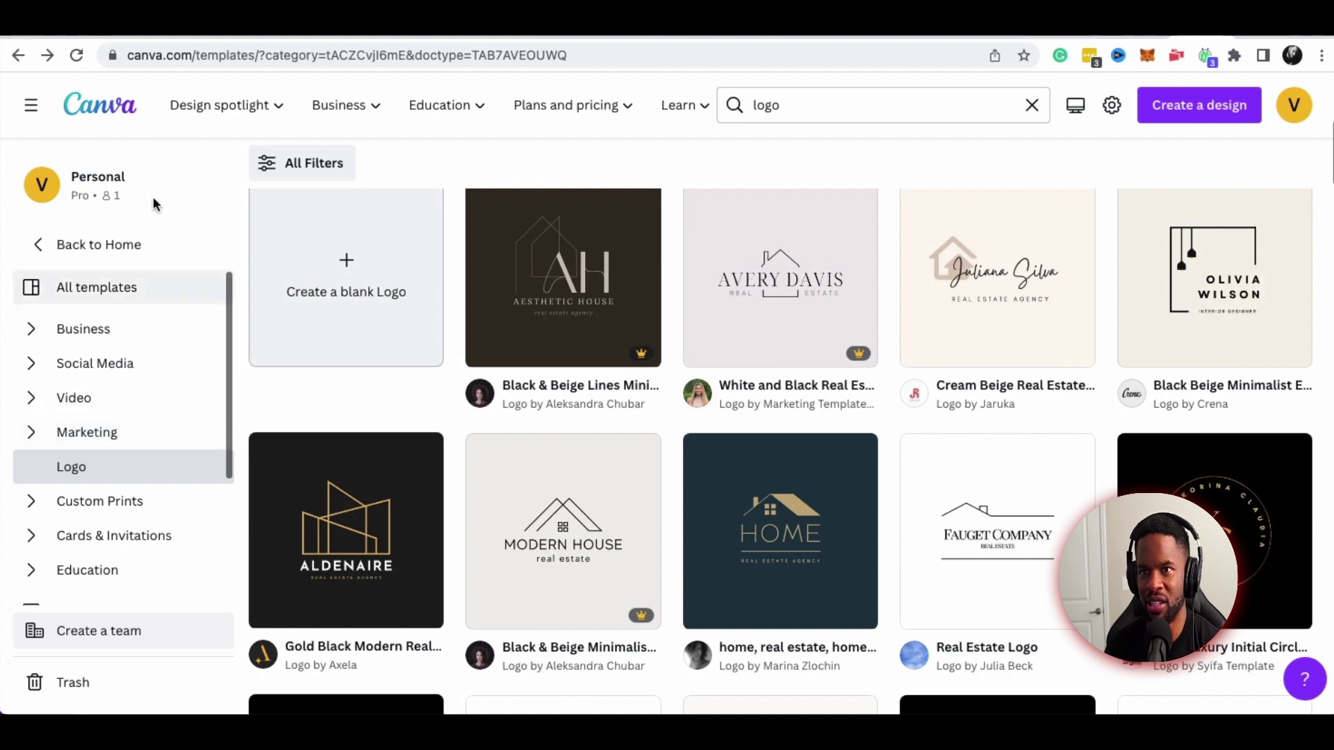
pyautogui.click(108, 244)
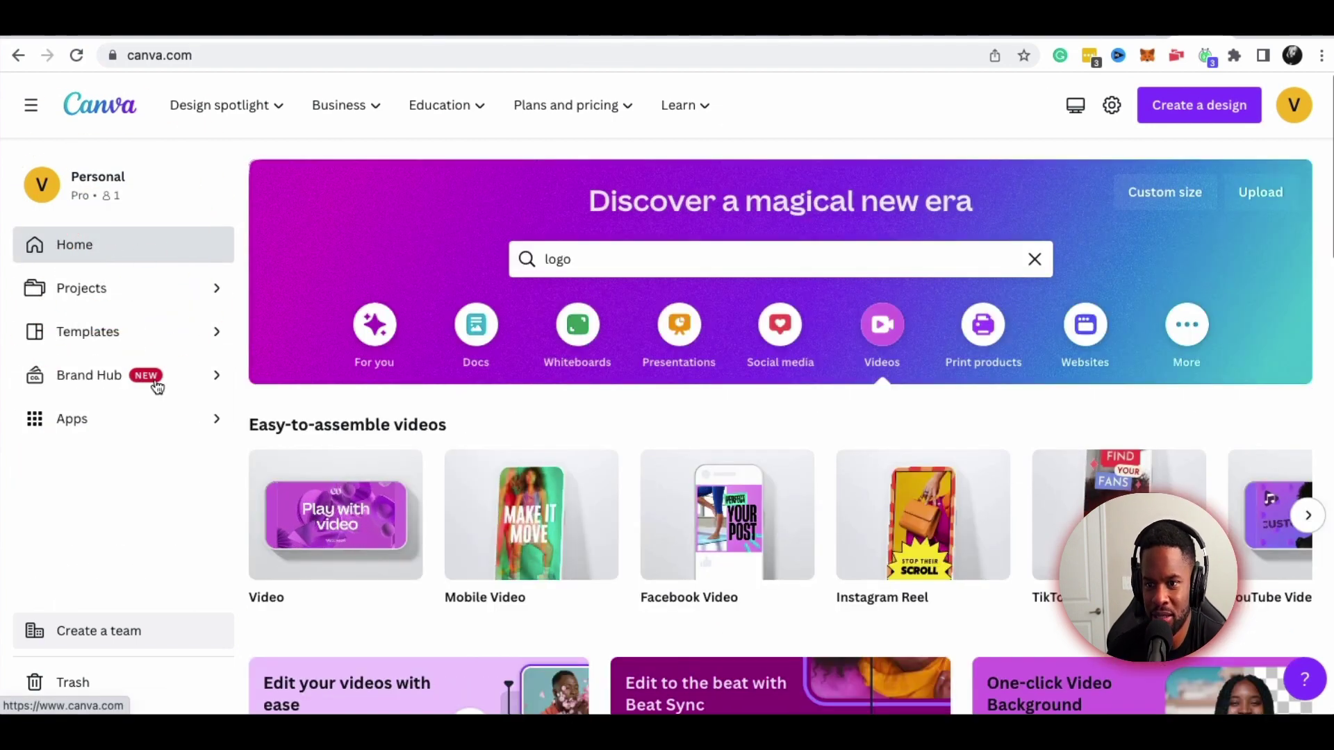
pyautogui.click(150, 423)
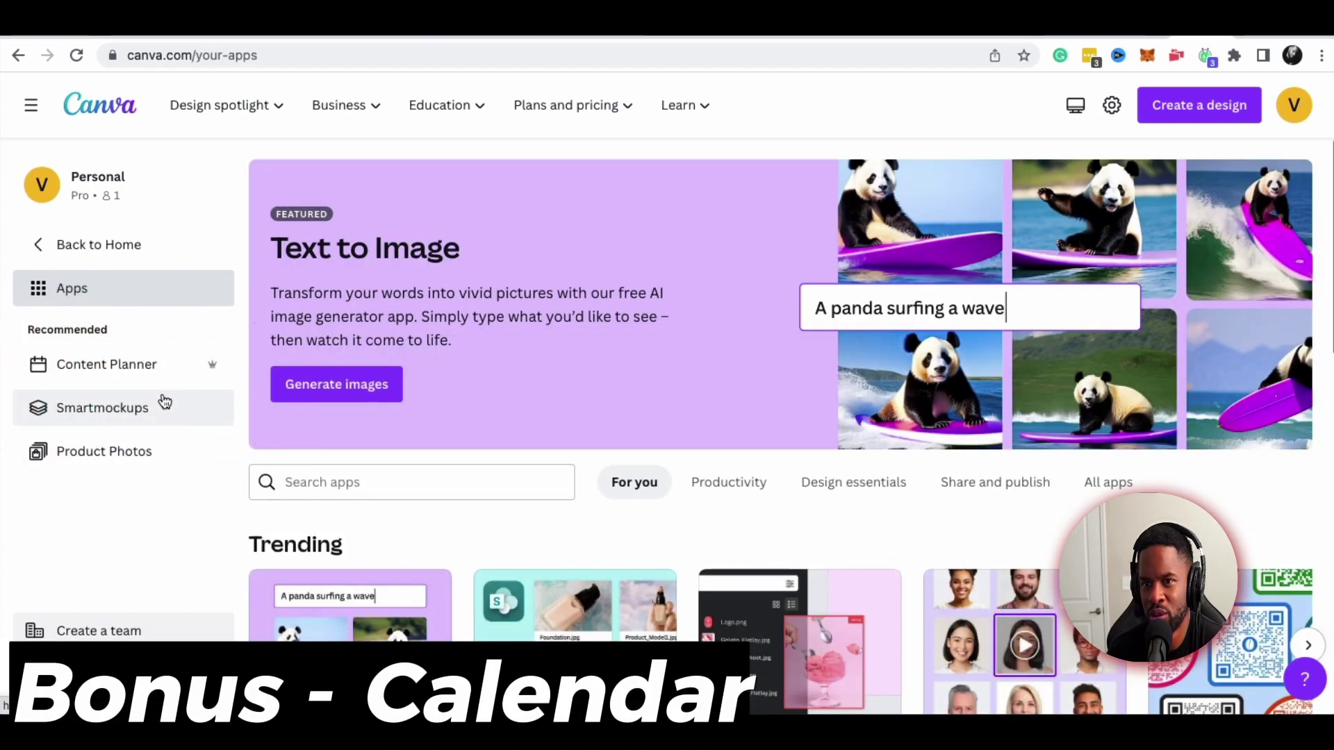
pyautogui.click(129, 373)
# Scroll the Content Planner calendar and add a scheduled post on April 14
pyautogui.scroll(-1, 771, 482)
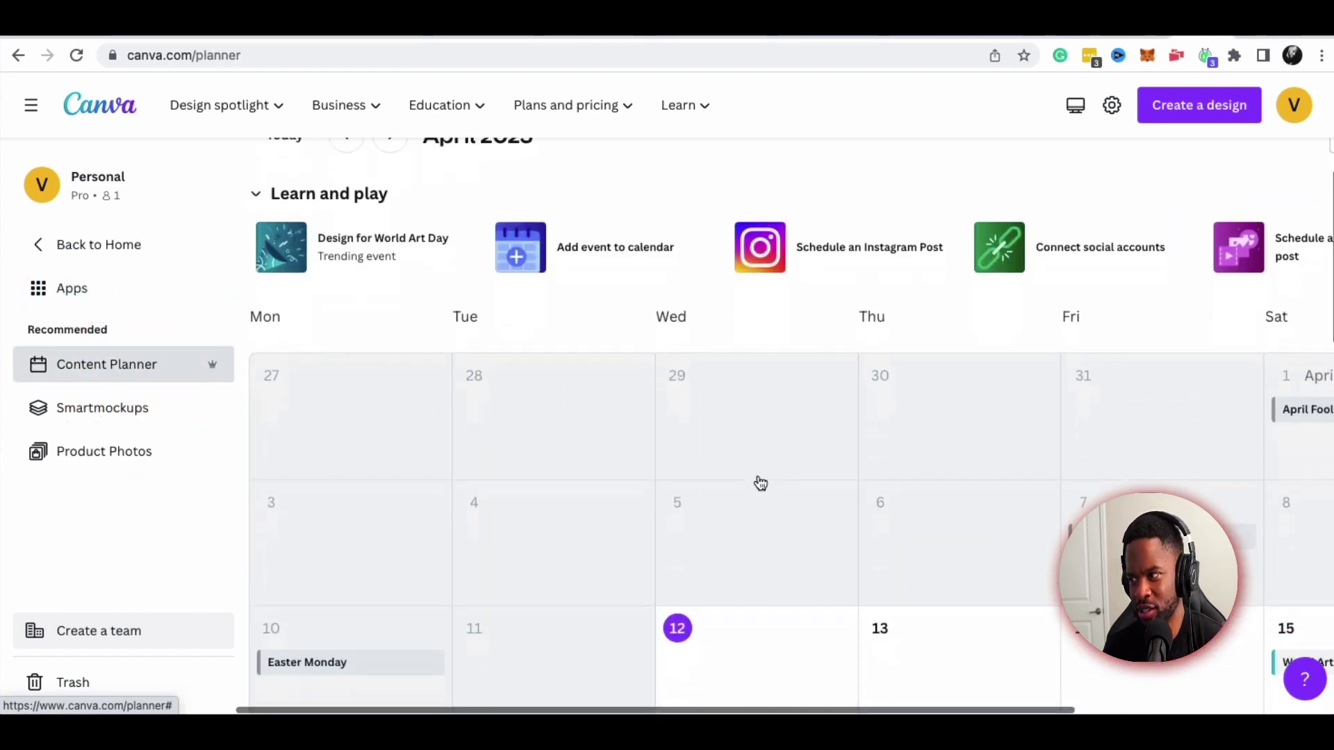
pyautogui.scroll(-5, 760, 483)
pyautogui.hscroll(2, 751, 482)
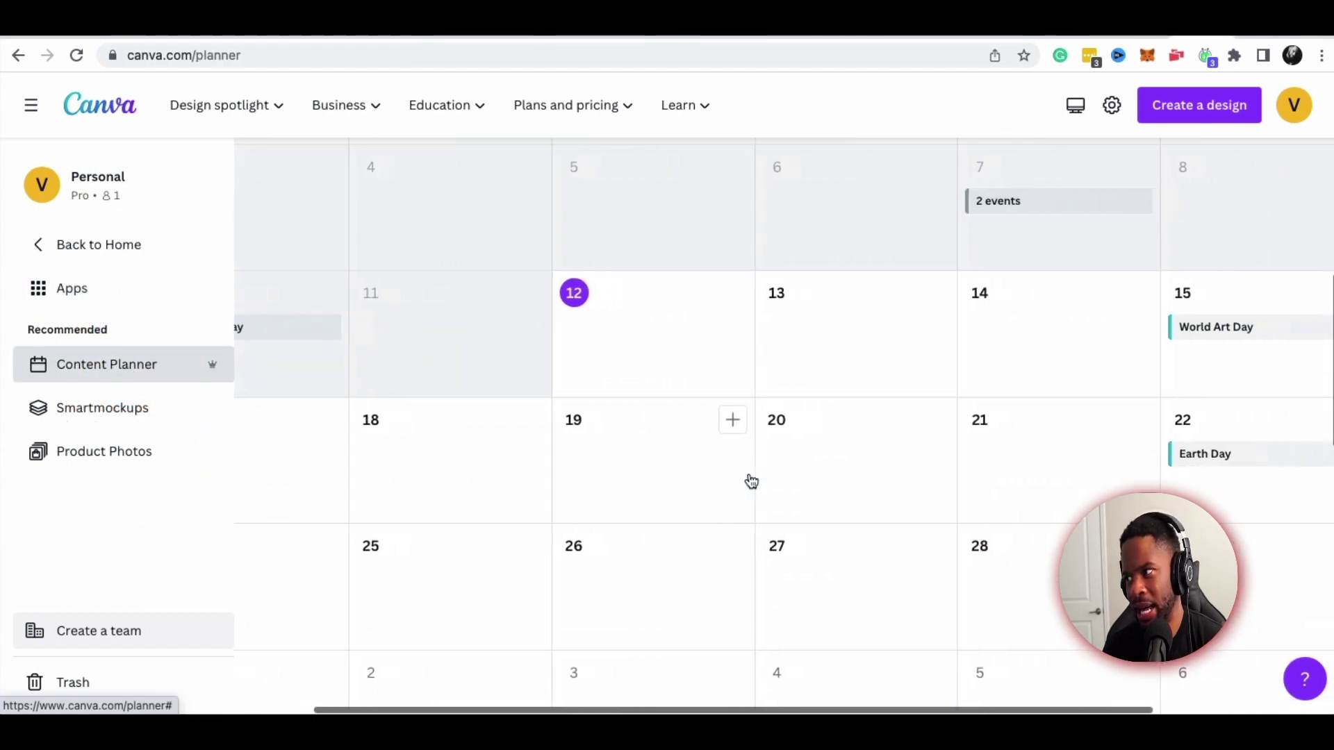
pyautogui.hscroll(1, 751, 481)
pyautogui.scroll(-7, 751, 482)
pyautogui.scroll(9, 751, 481)
pyautogui.scroll(1, 751, 481)
pyautogui.hscroll(-2, 751, 482)
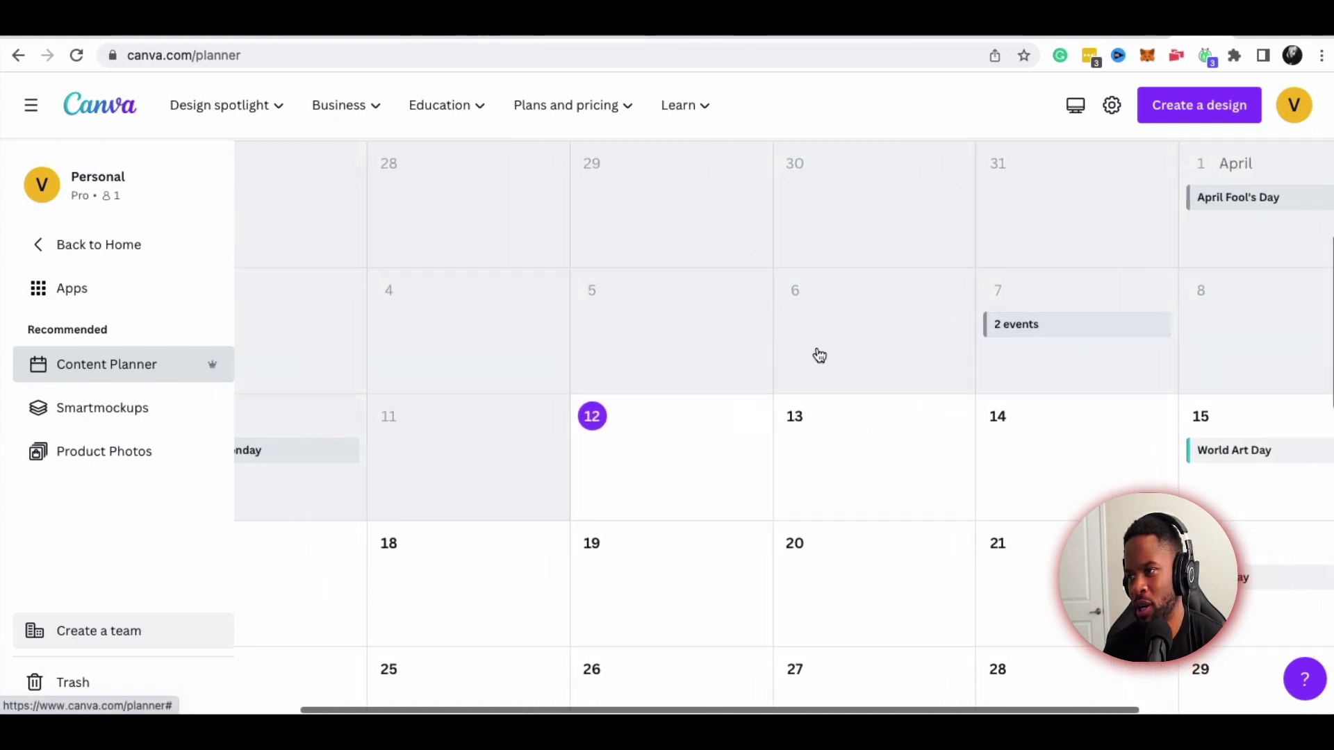
pyautogui.hscroll(1, 837, 431)
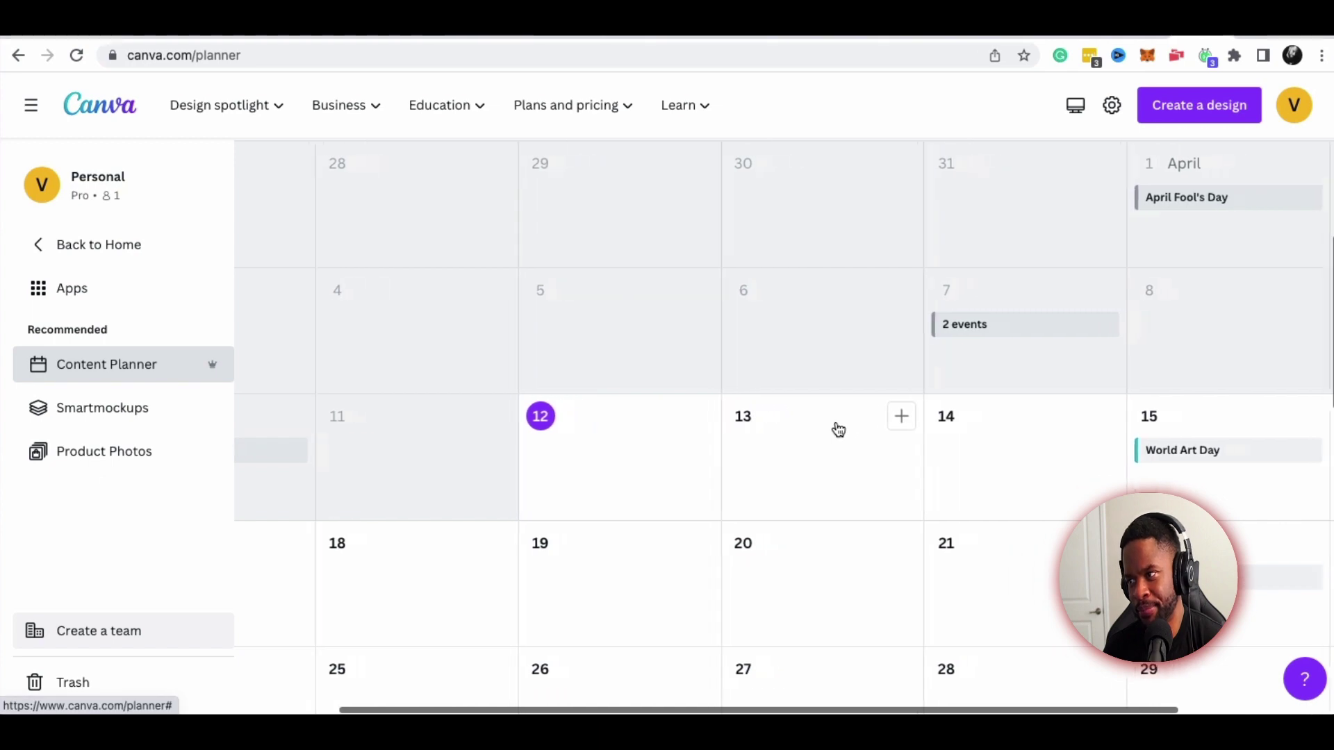
pyautogui.click(1095, 419)
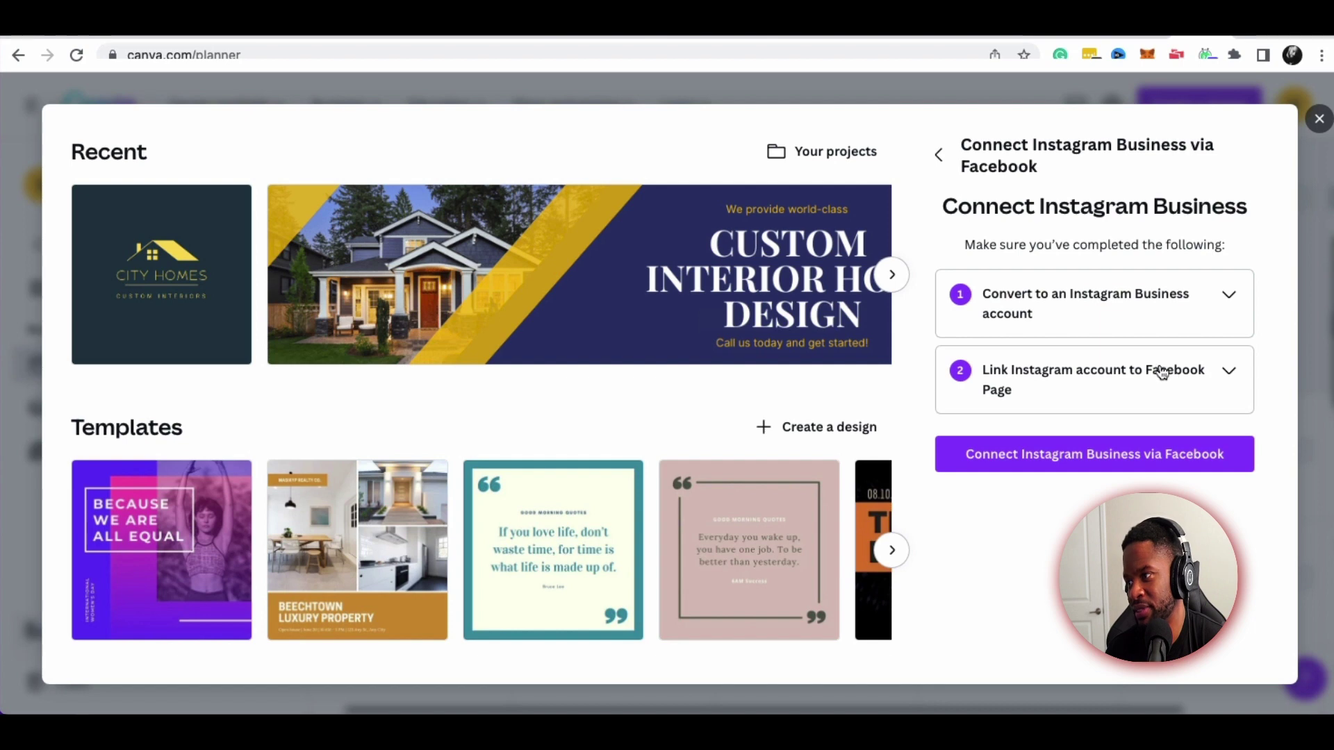
# Attempt connecting Instagram Business via Facebook, then close the login and connection windows
pyautogui.click(1037, 461)
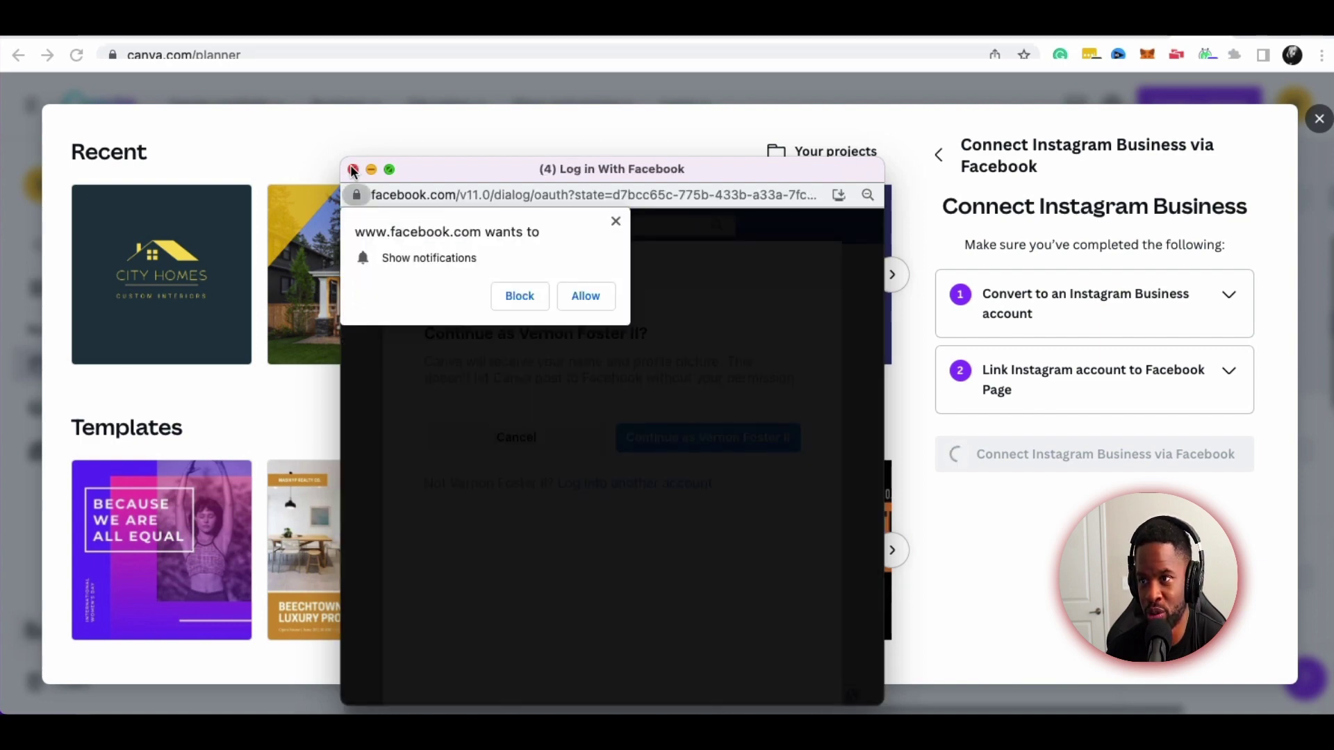
pyautogui.click(352, 170)
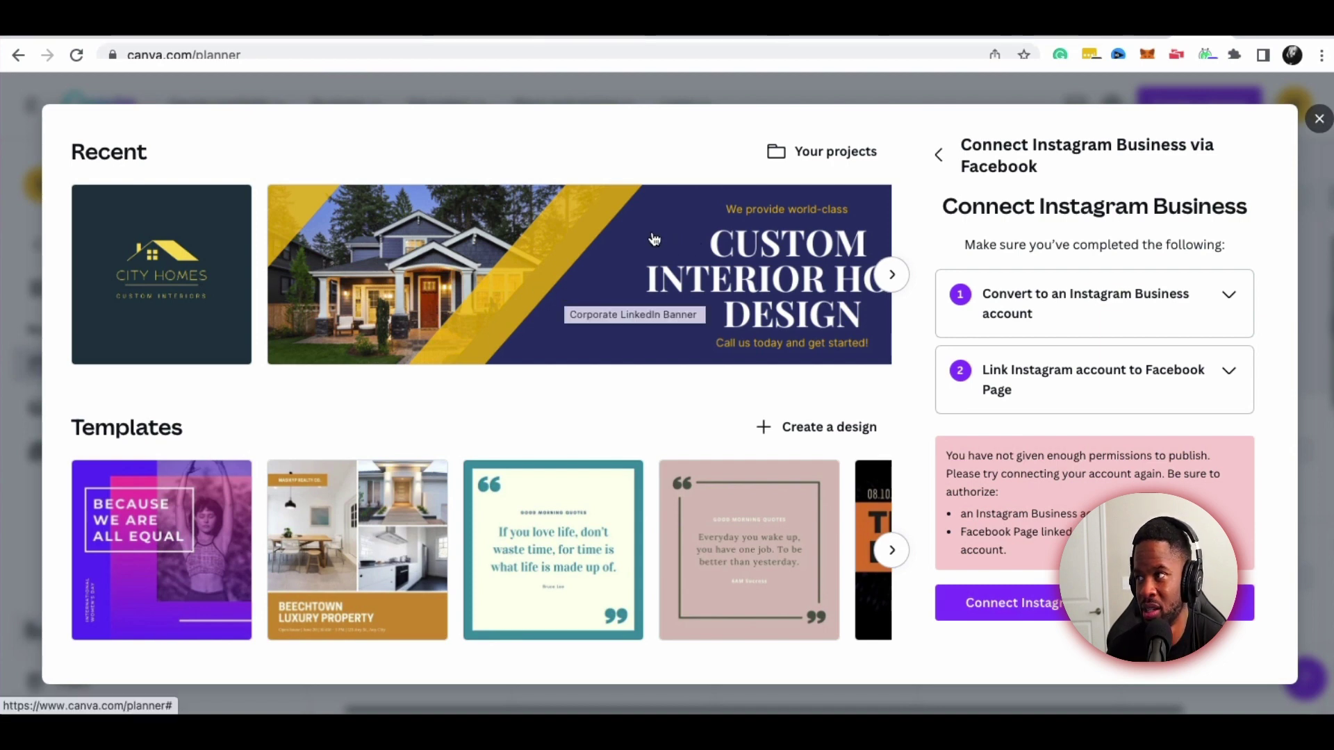
pyautogui.click(1317, 121)
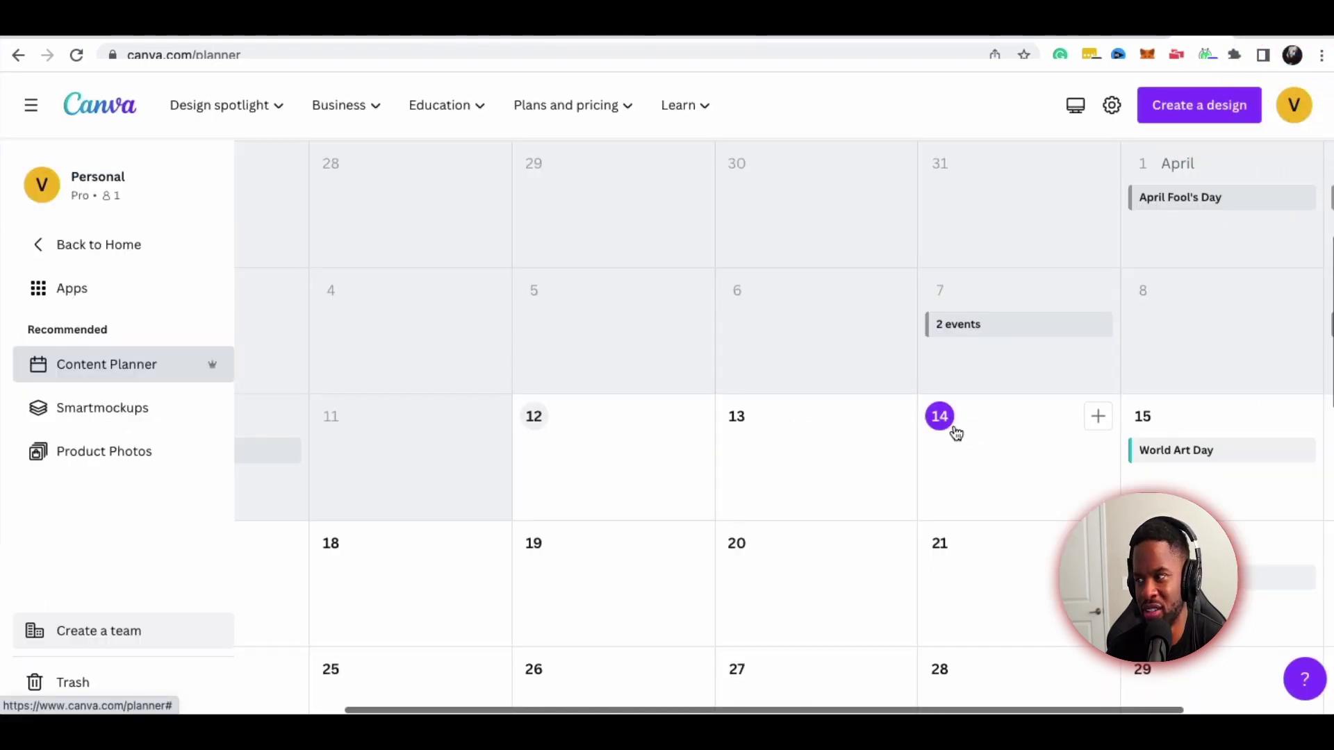
# Start a new post for Friday, April 21 and dismiss the caption tip to pick a channel
pyautogui.scroll(-2, 956, 432)
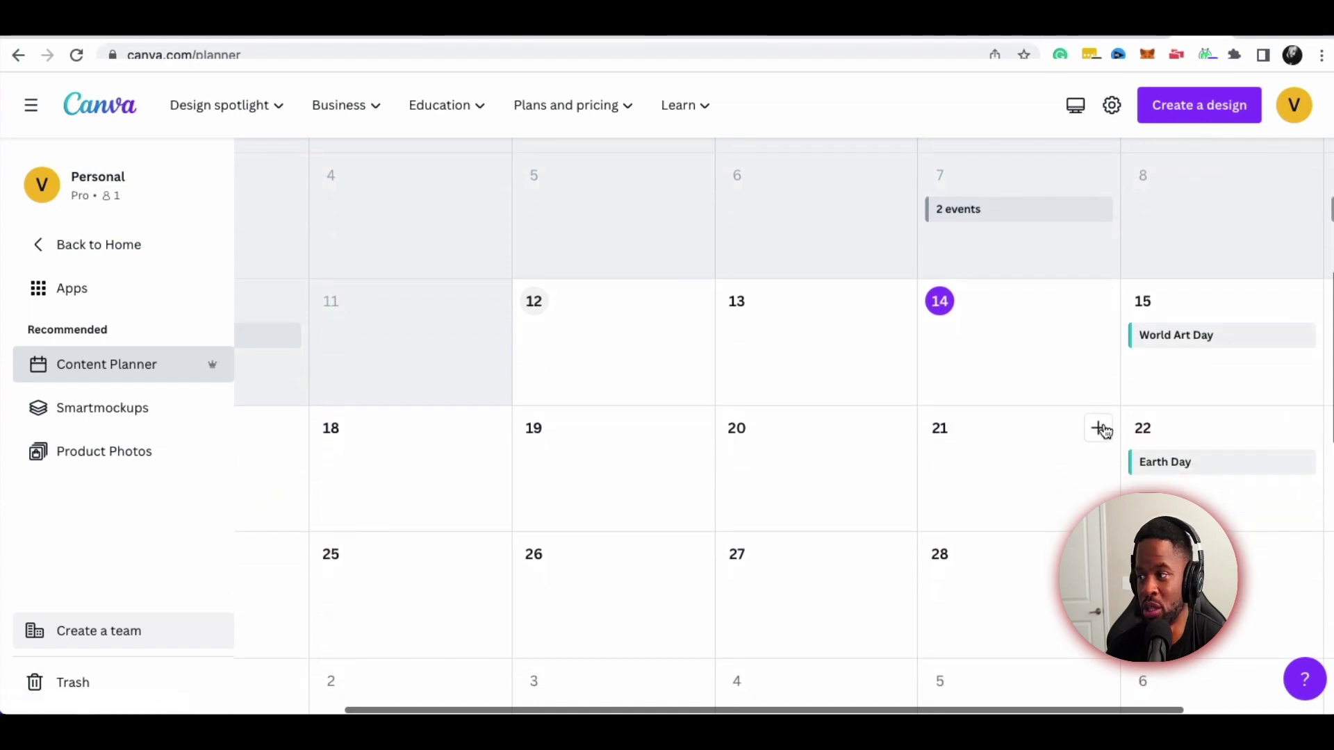
pyautogui.click(1099, 430)
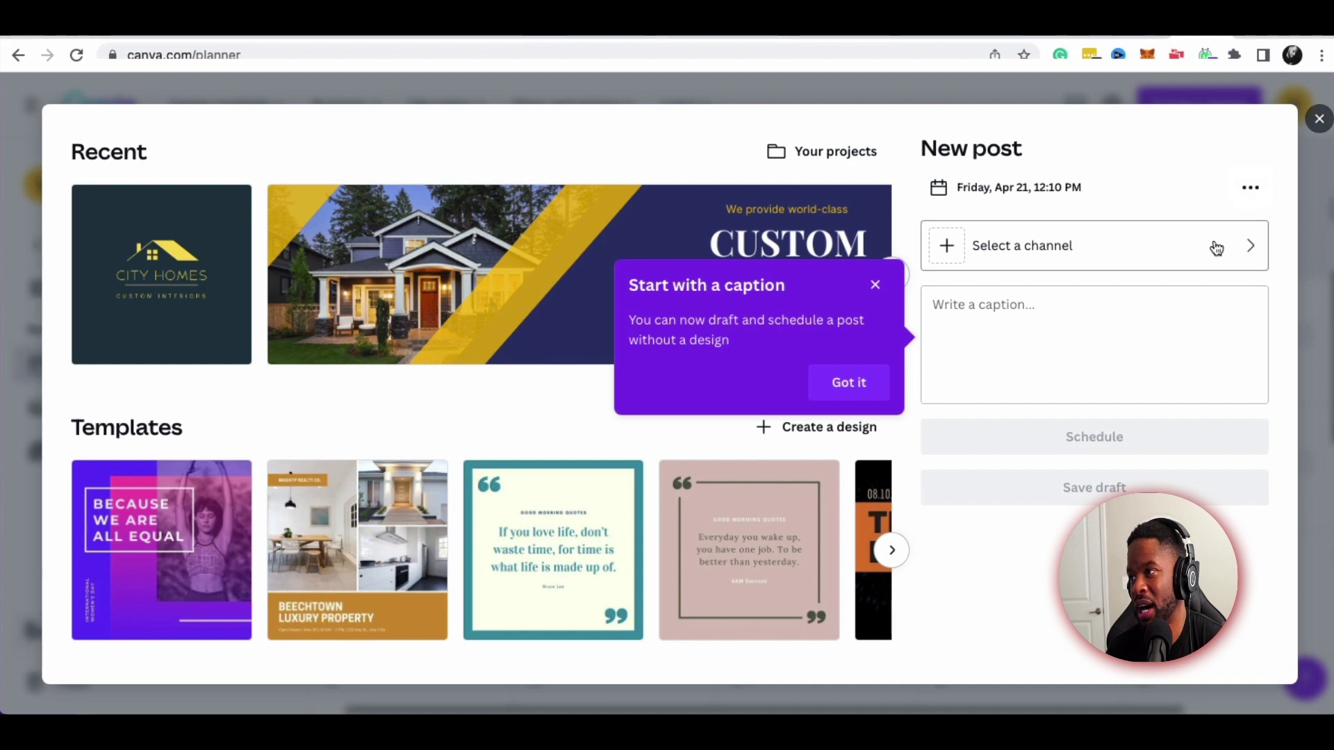
pyautogui.click(938, 248)
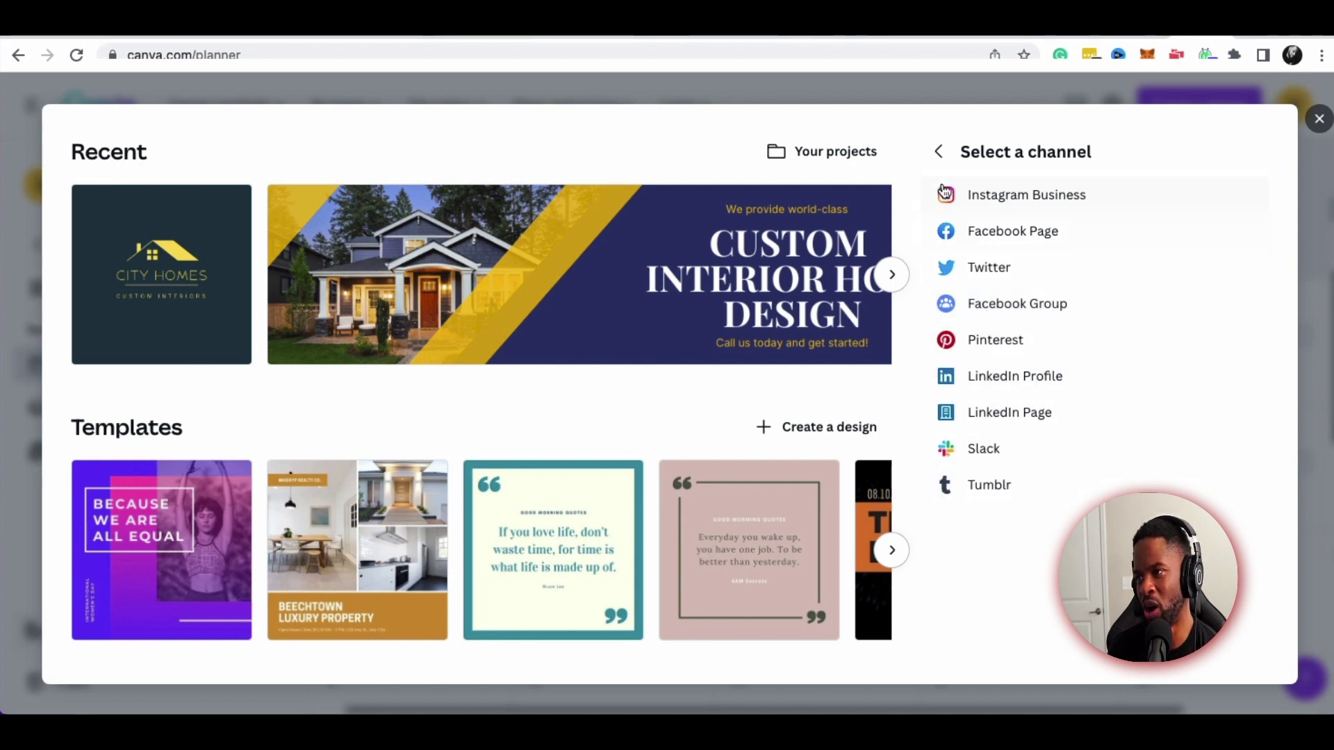
# Browse the post templates carousel, then close the new post window
pyautogui.click(893, 552)
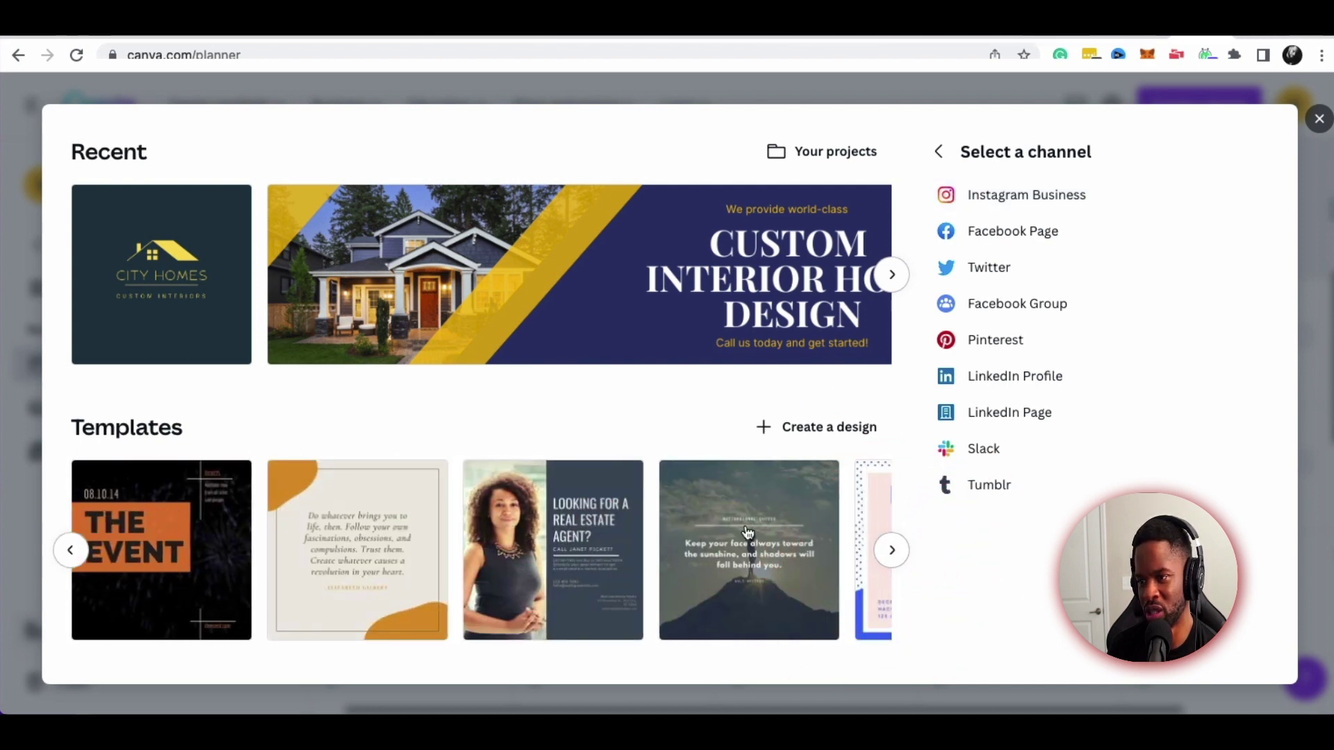
pyautogui.hscroll(10, 774, 533)
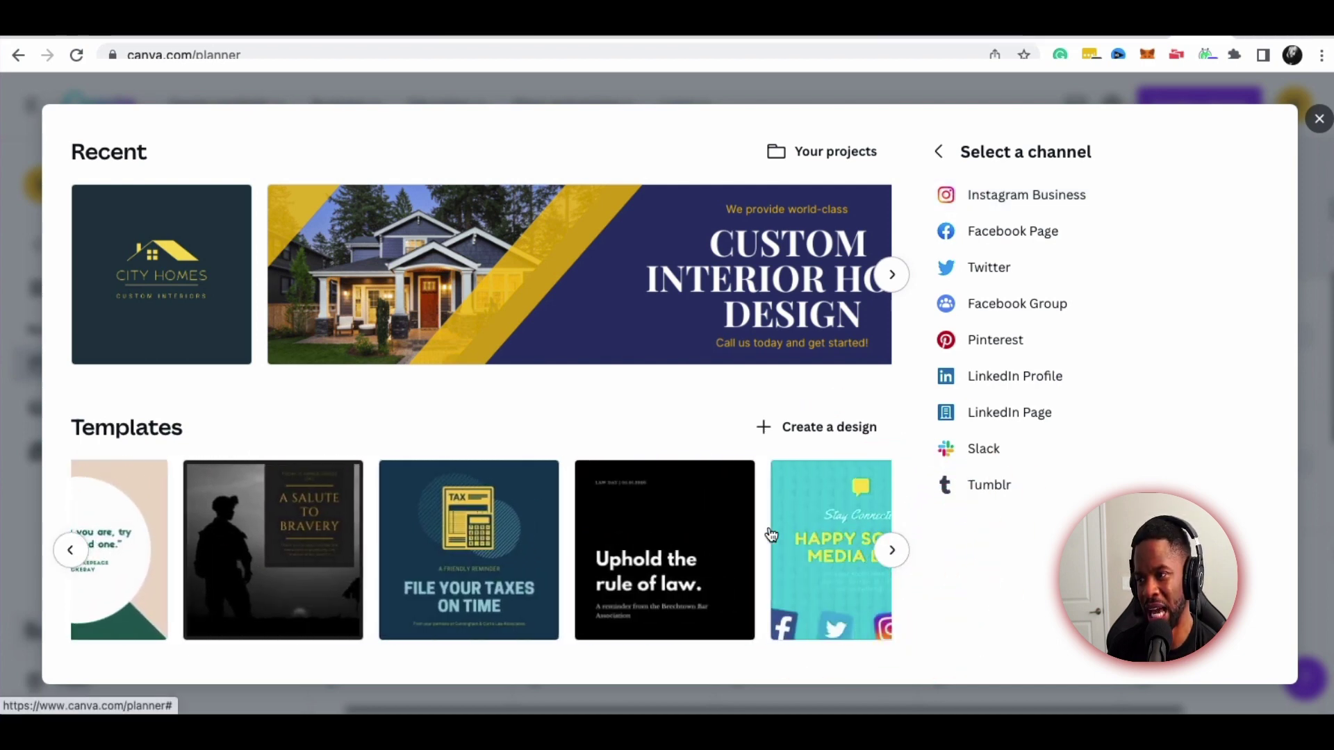
pyautogui.hscroll(4, 767, 534)
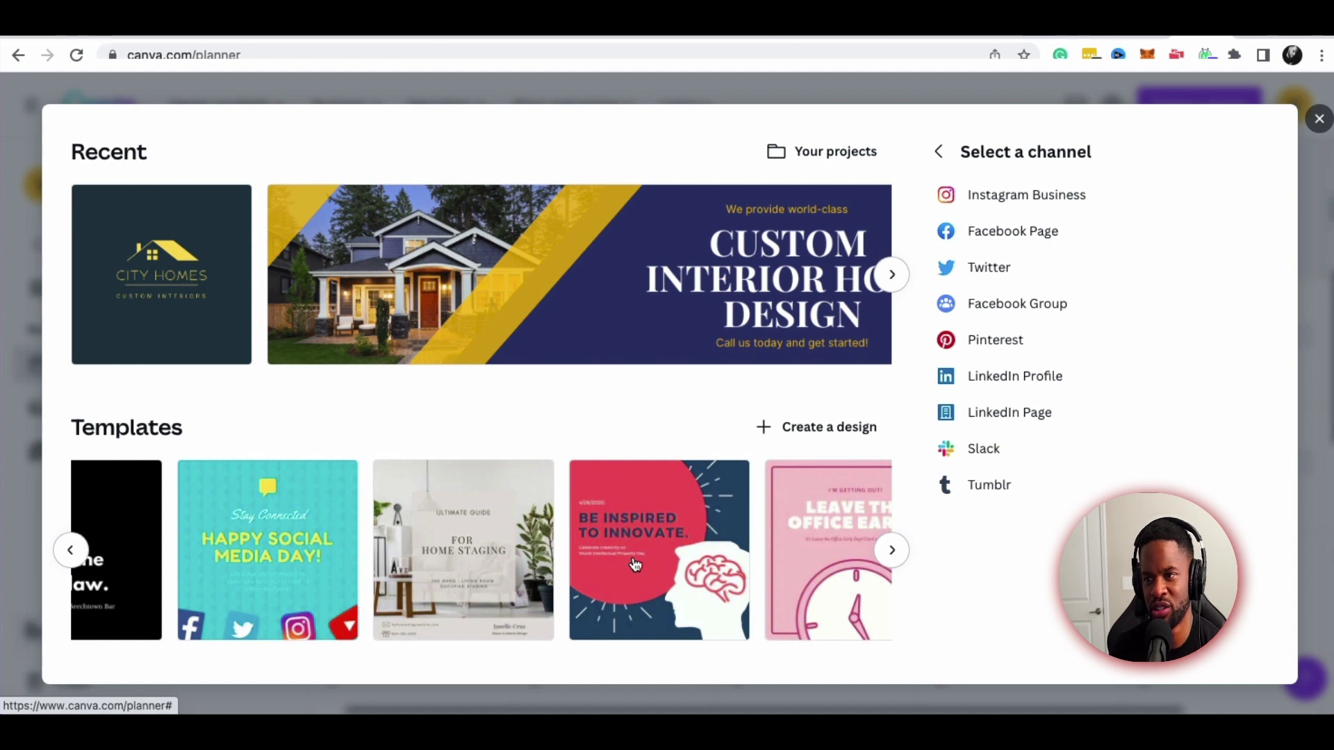
pyautogui.hscroll(4, 626, 568)
pyautogui.hscroll(6, 467, 502)
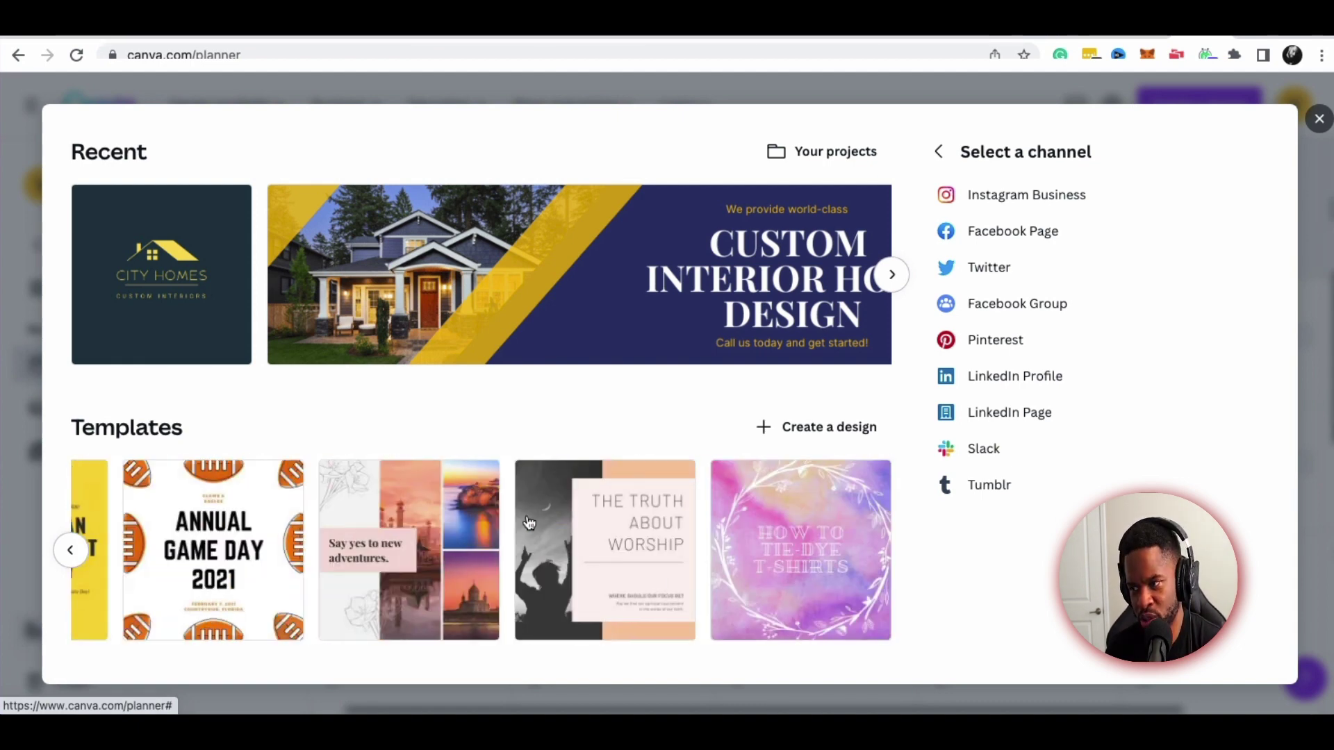
pyautogui.hscroll(-4, 567, 522)
pyautogui.hscroll(-1, 569, 523)
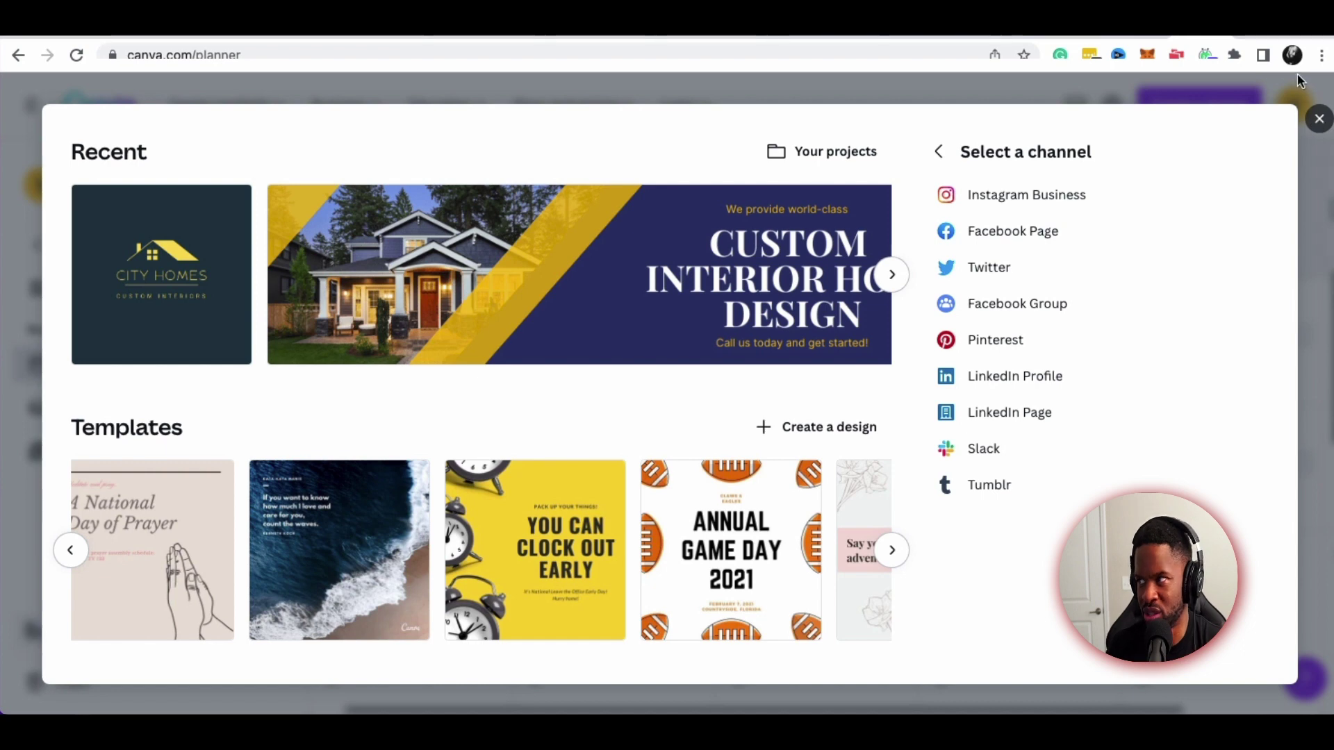
pyautogui.click(1320, 119)
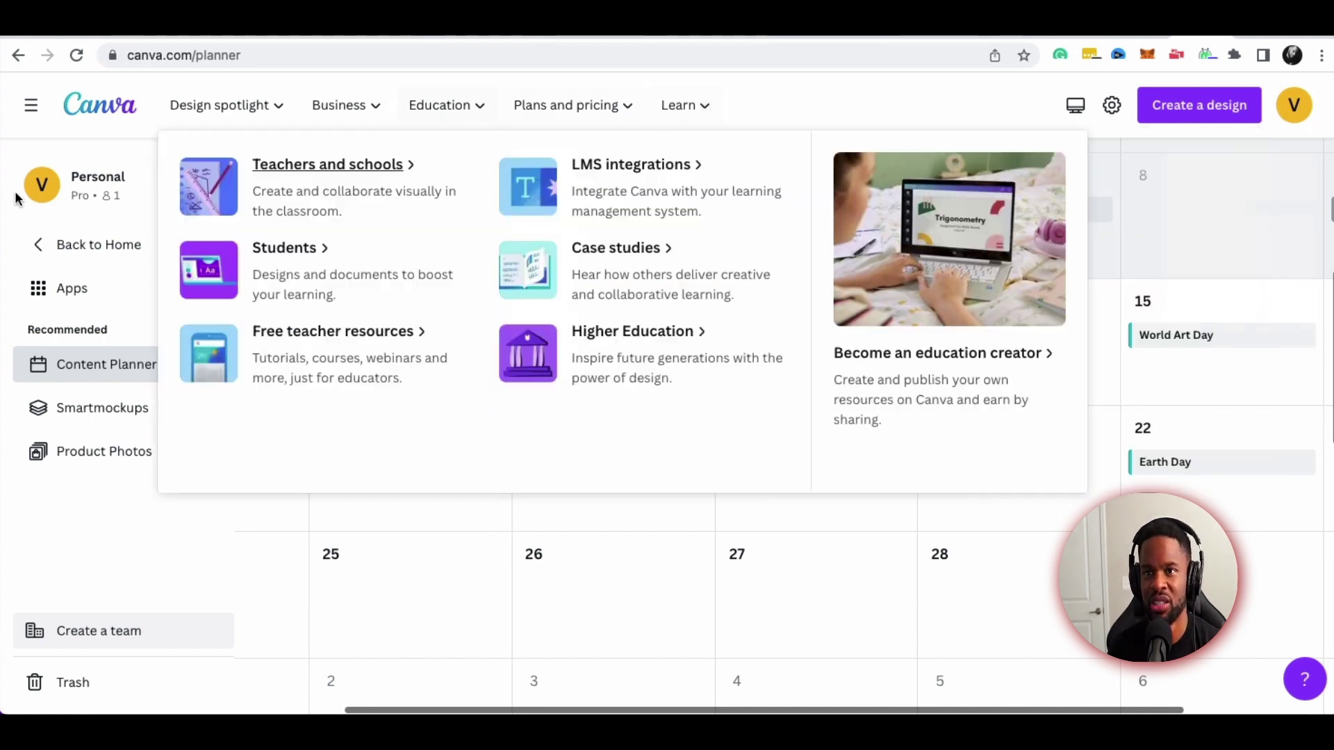
# Back on the home page, replace the logo search with 'flyer' and open business flyers
pyautogui.click(60, 253)
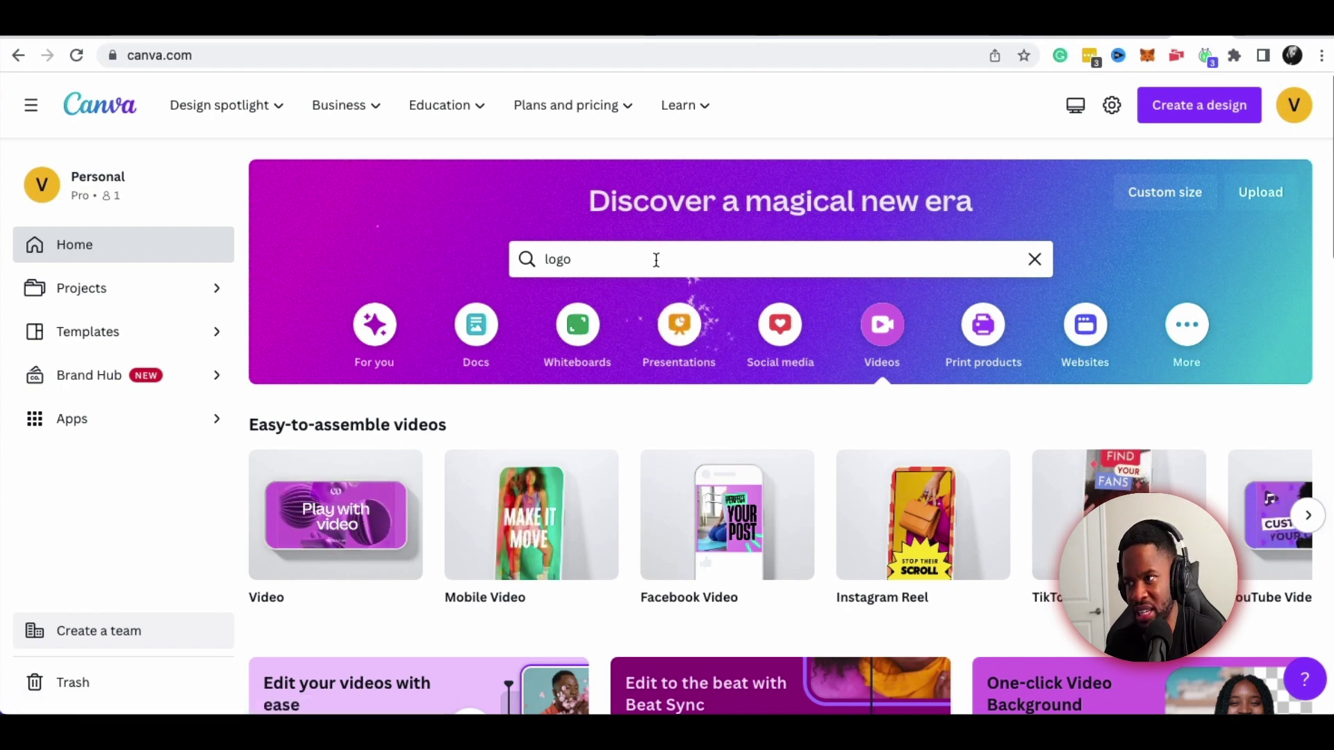
pyautogui.click(1036, 262)
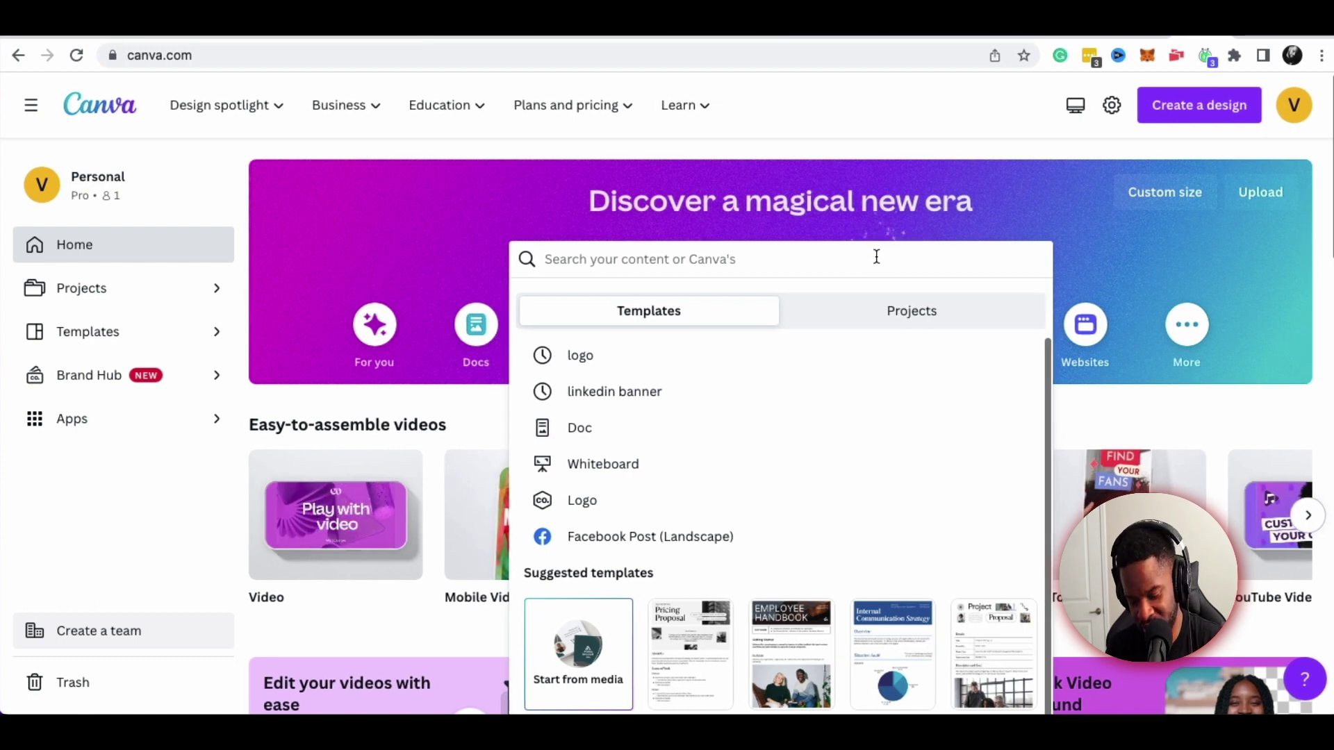
pyautogui.write('flyer')
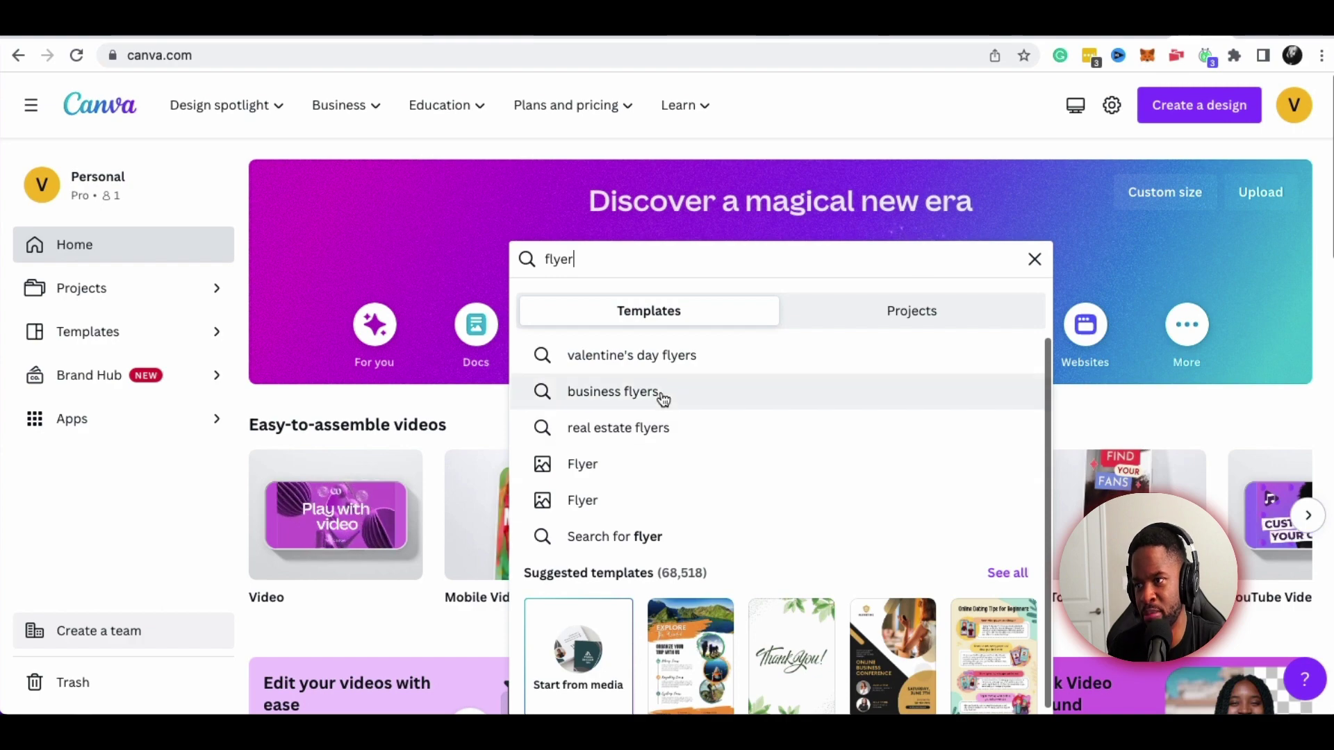
pyautogui.click(660, 394)
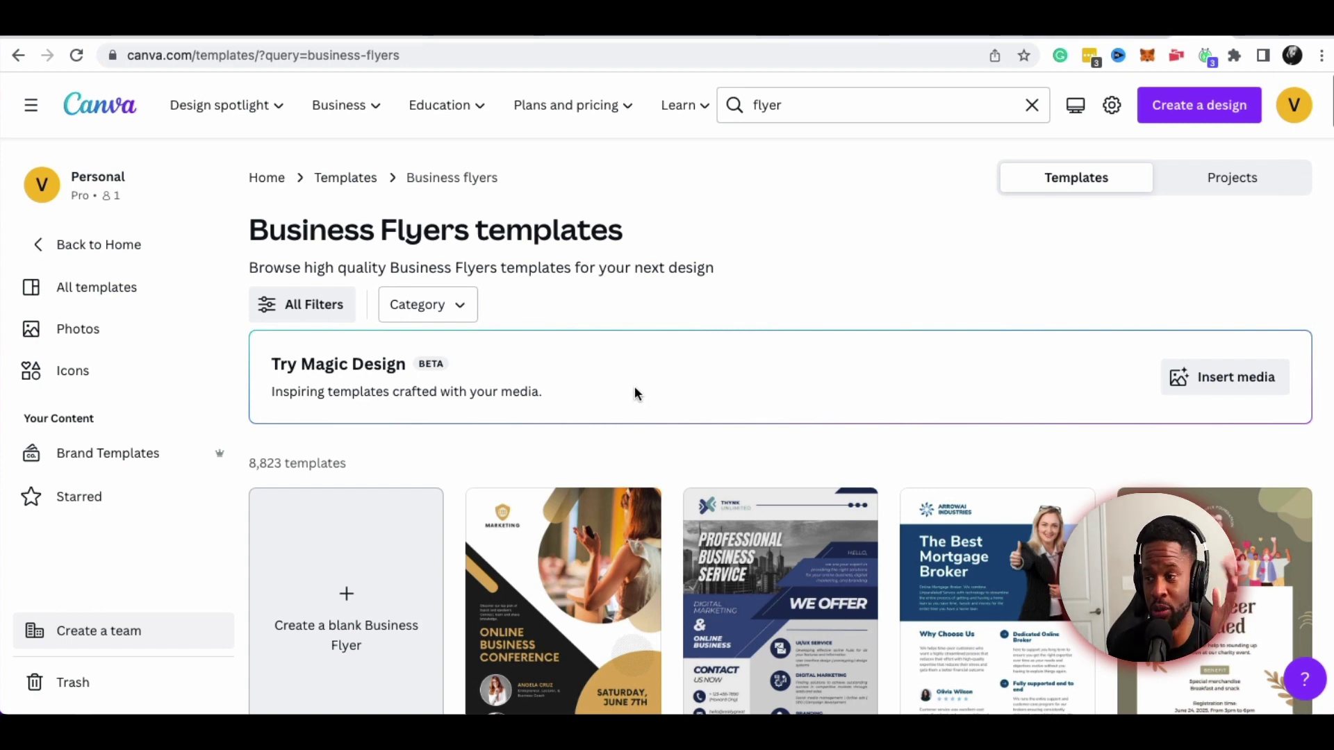
# Scroll the Business Flyers results and preview the White Grey Minimalist Home Sale template
pyautogui.scroll(-5, 705, 410)
pyautogui.scroll(-4, 705, 414)
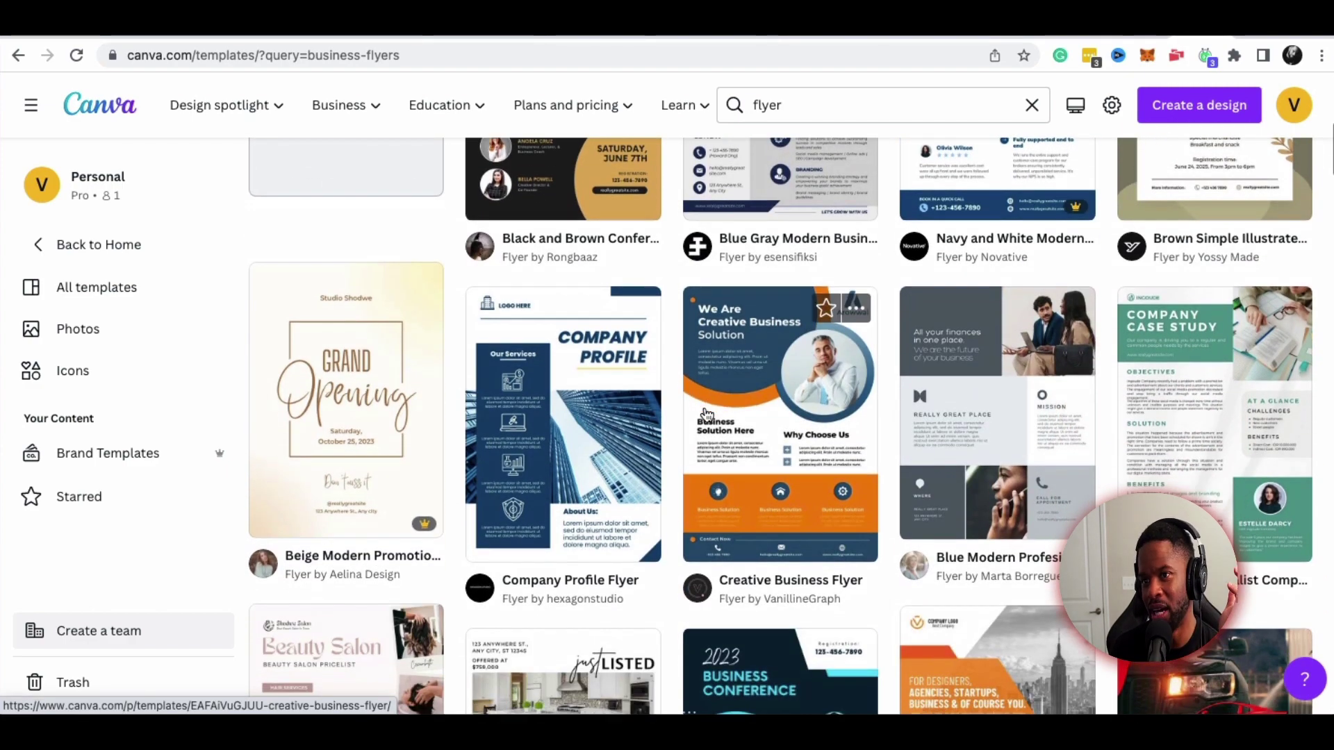
pyautogui.scroll(8, 705, 413)
pyautogui.scroll(-7, 703, 414)
pyautogui.scroll(-4, 705, 414)
pyautogui.scroll(-1, 704, 406)
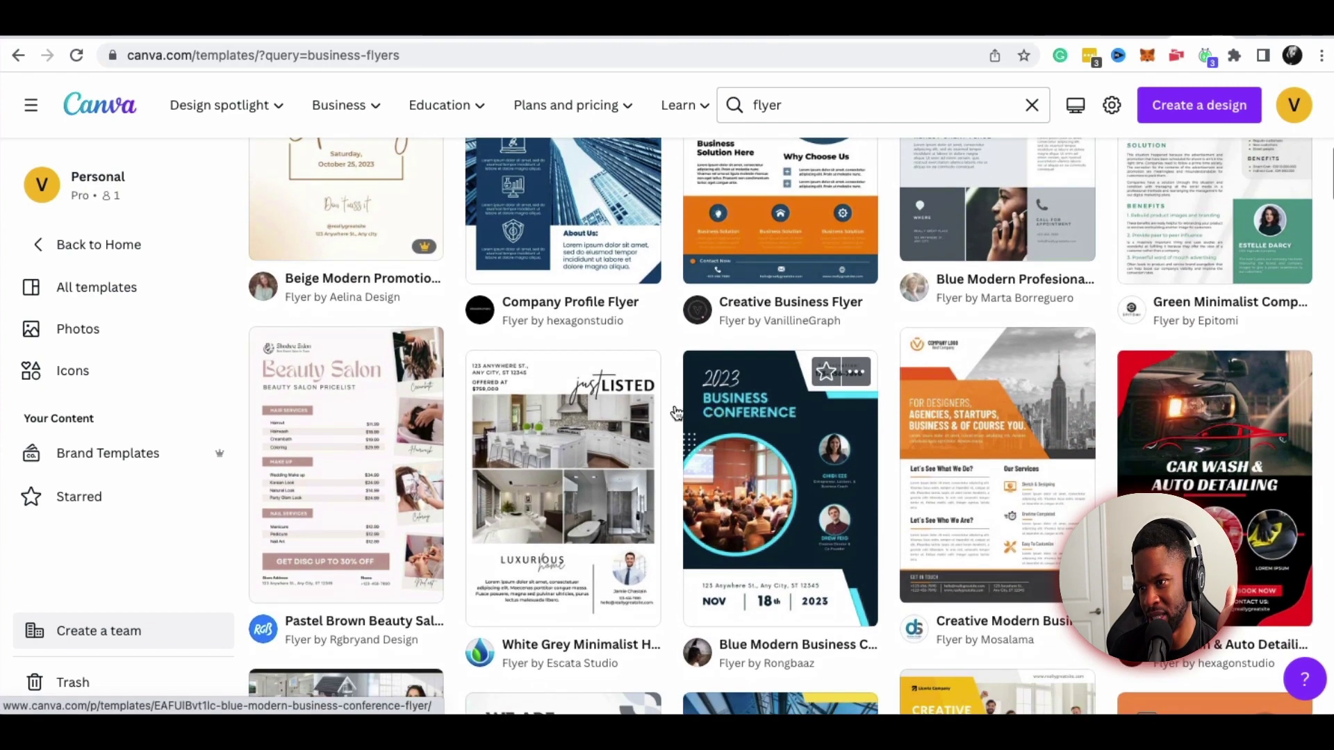
pyautogui.click(556, 423)
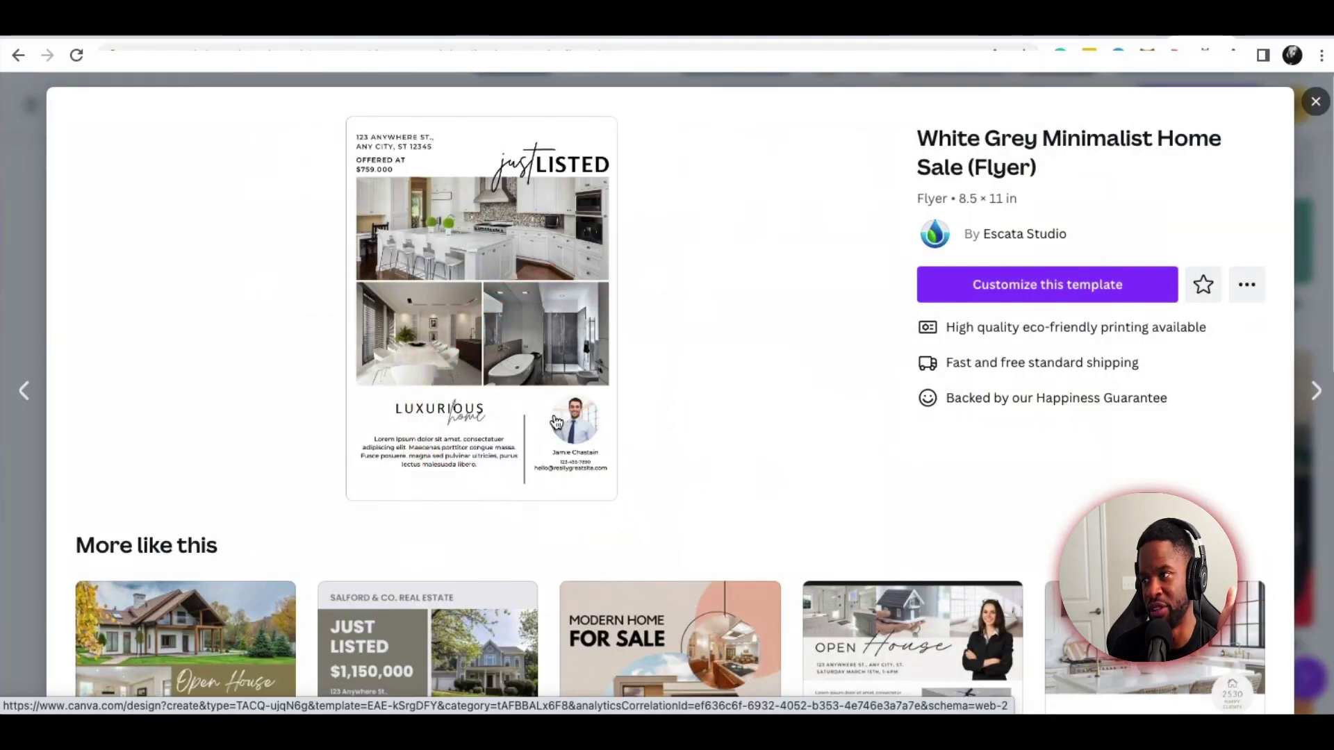
# Review the template preview and open it for customizing in the editor
pyautogui.scroll(-4, 556, 417)
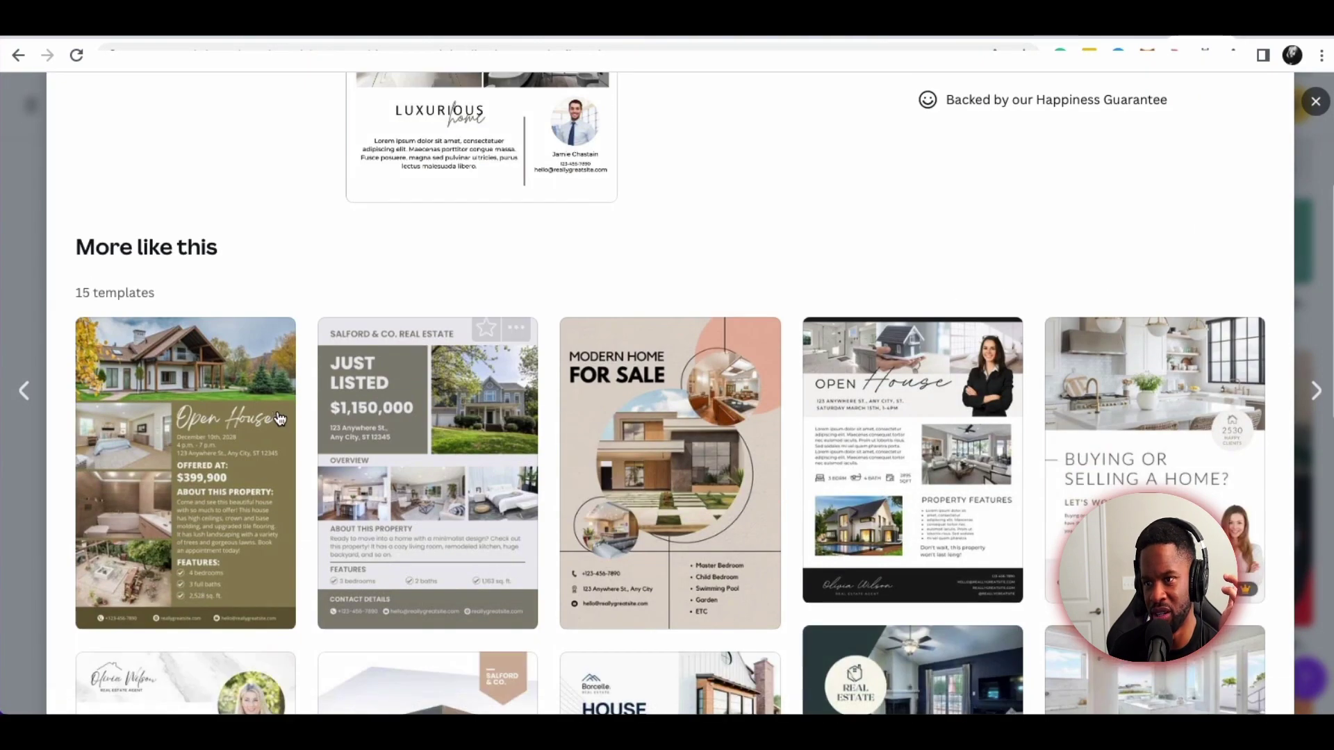
pyautogui.scroll(-2, 300, 417)
pyautogui.scroll(-2, 759, 435)
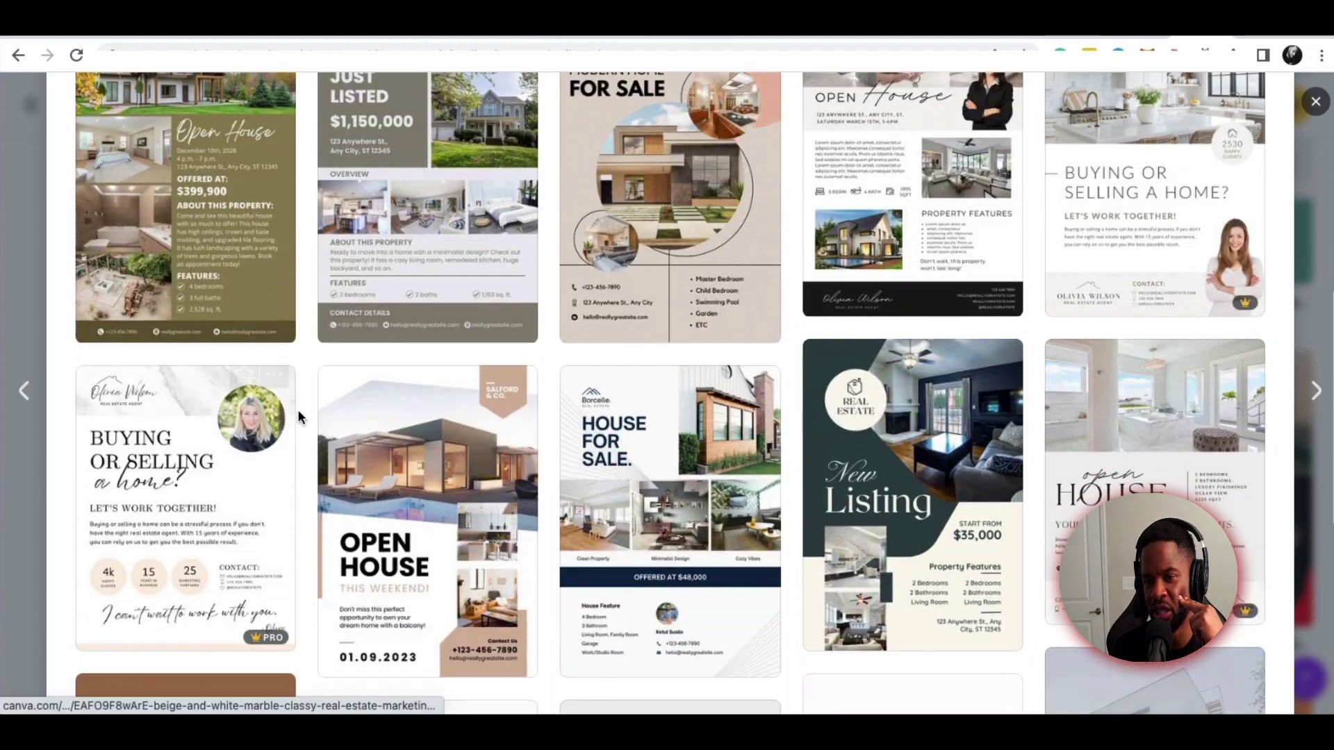
pyautogui.scroll(-3, 952, 432)
pyautogui.scroll(8, 948, 432)
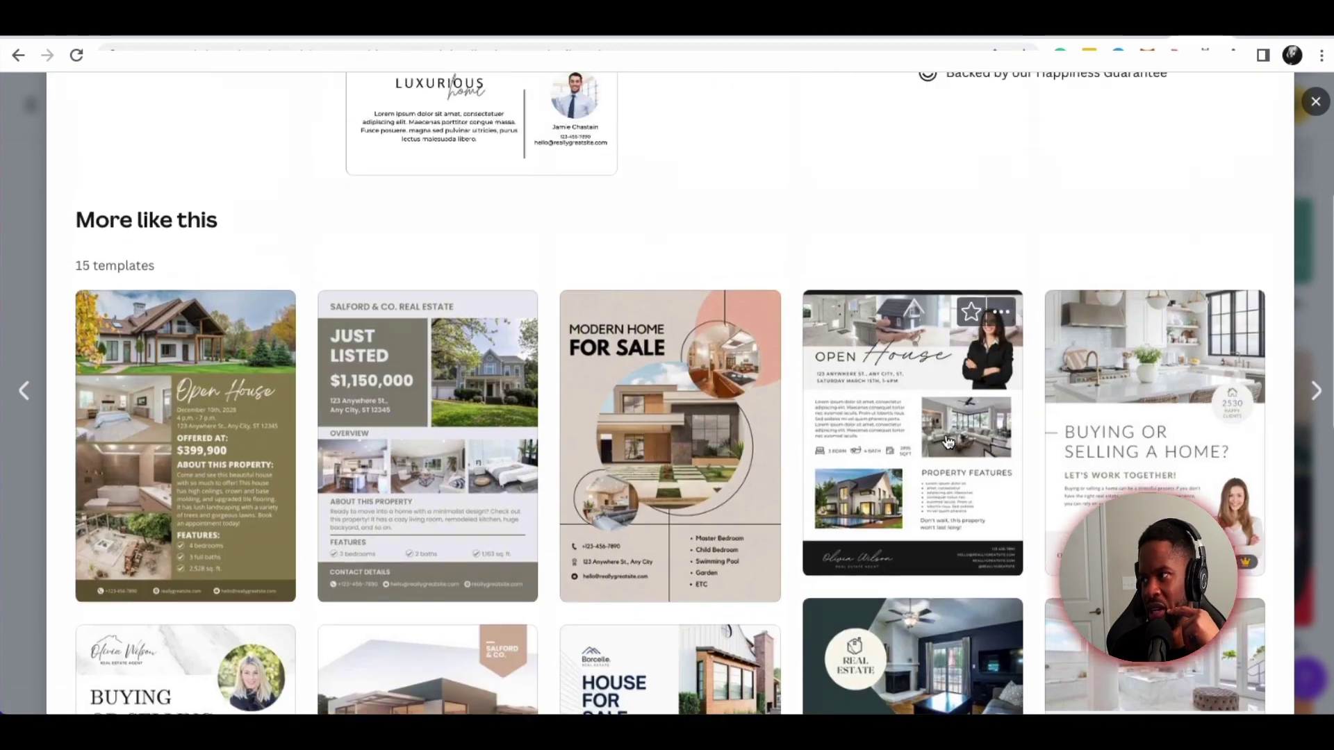
pyautogui.scroll(4, 946, 442)
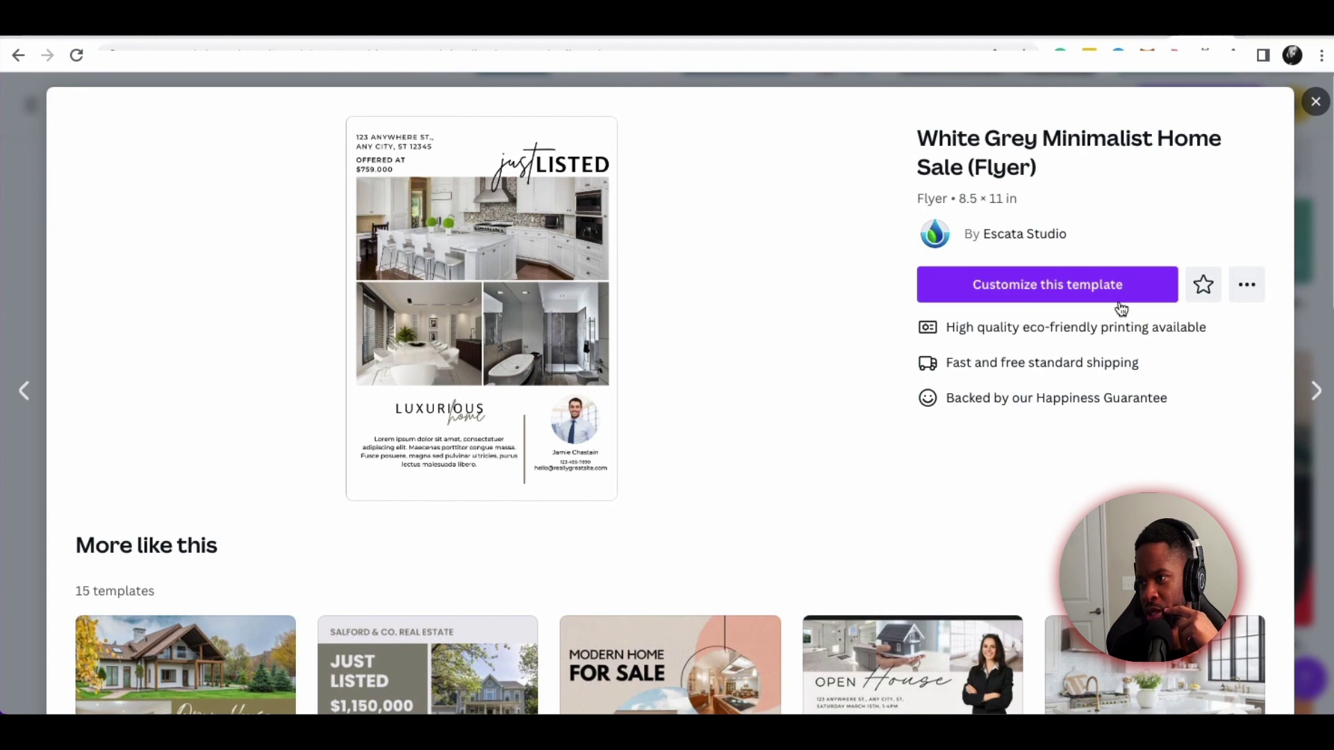
pyautogui.scroll(-2, 908, 372)
pyautogui.scroll(2, 908, 375)
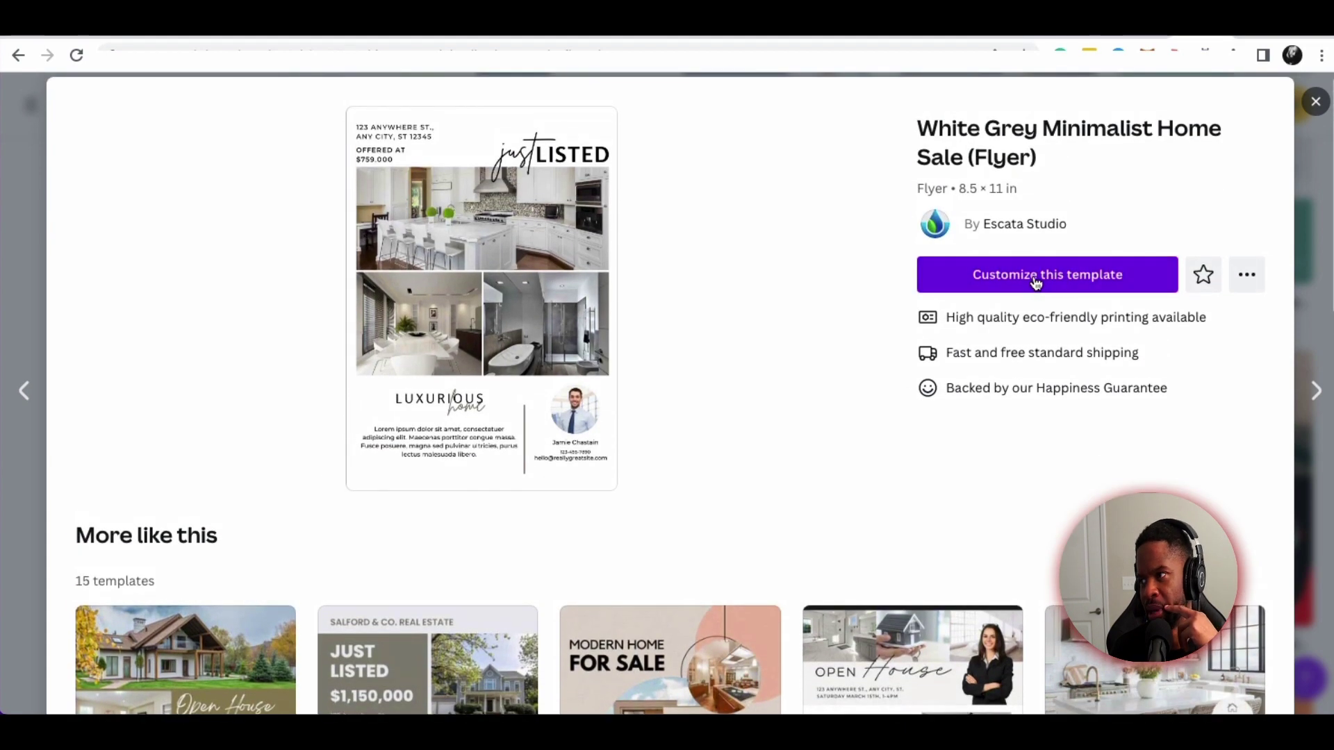
pyautogui.click(1036, 278)
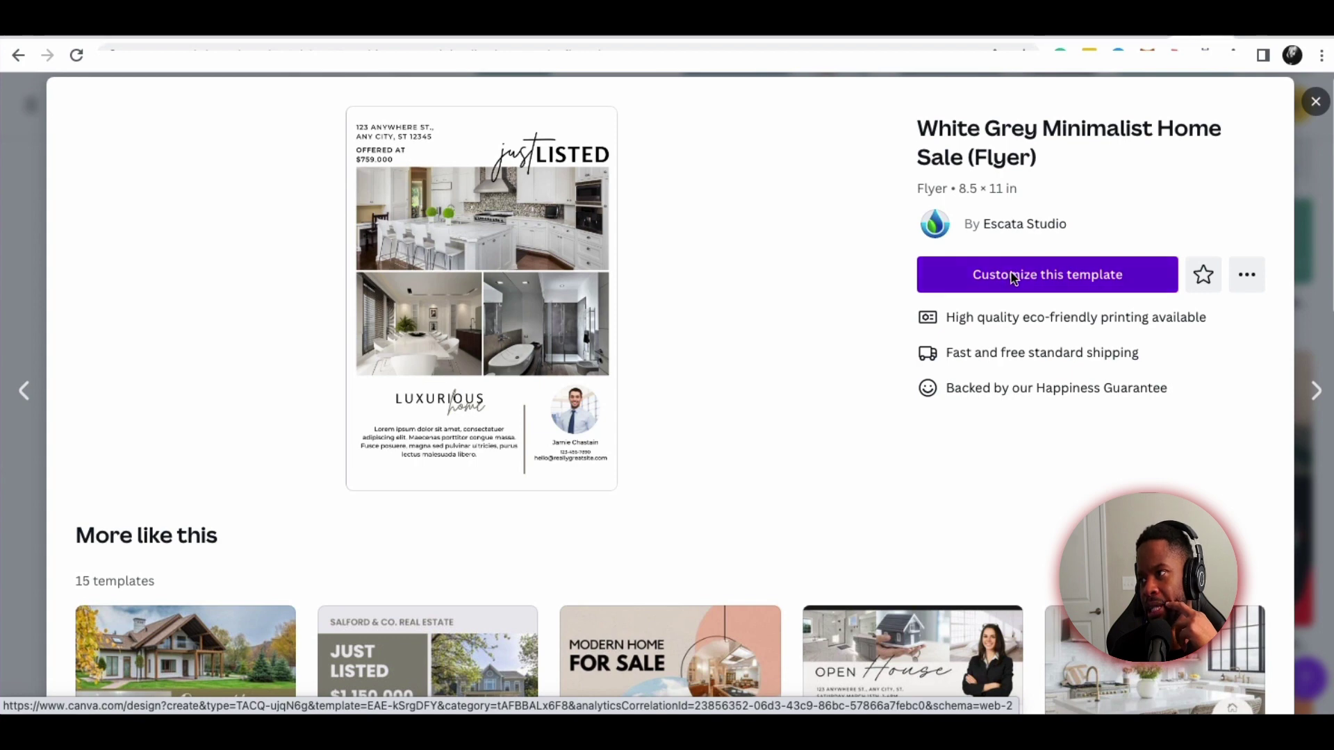
pyautogui.click(1014, 276)
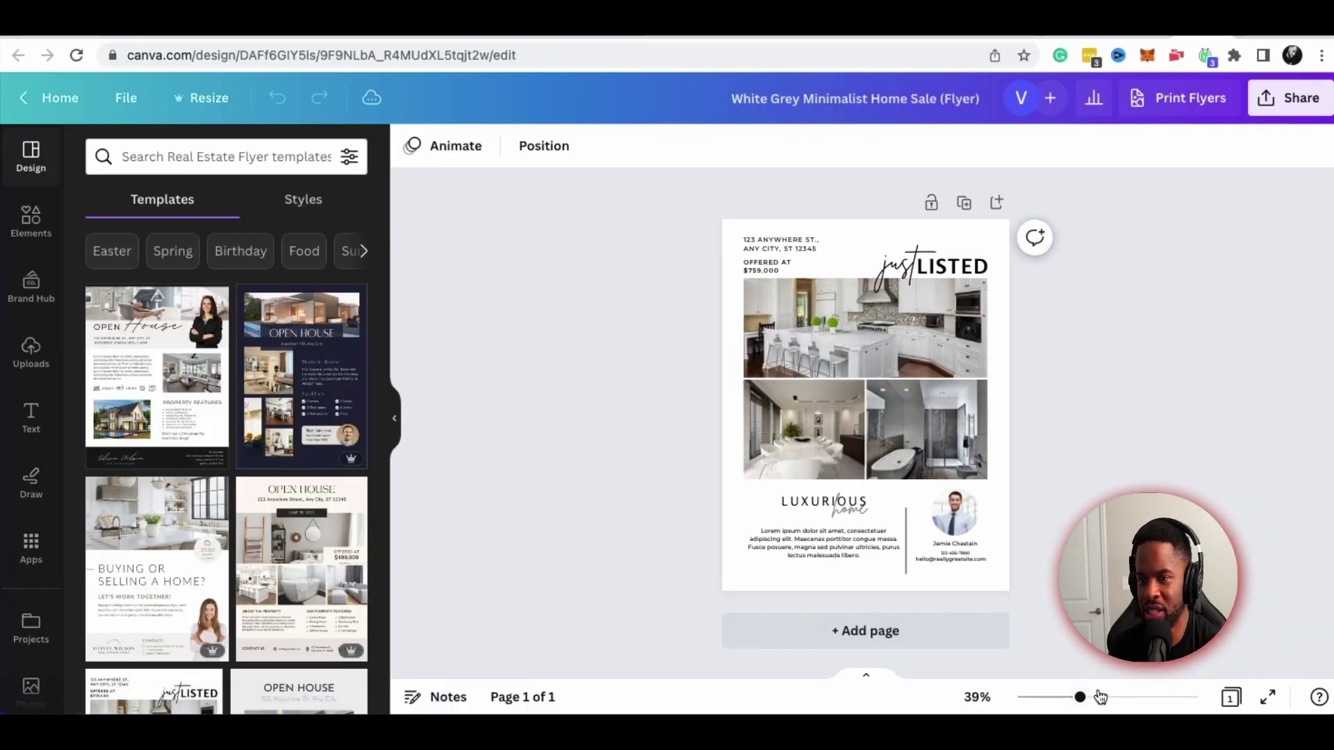
# Zoom the flyer view to 78% and select the LUXURIOUS heading
pyautogui.moveTo(1079, 698); pyautogui.dragTo(1106, 701)
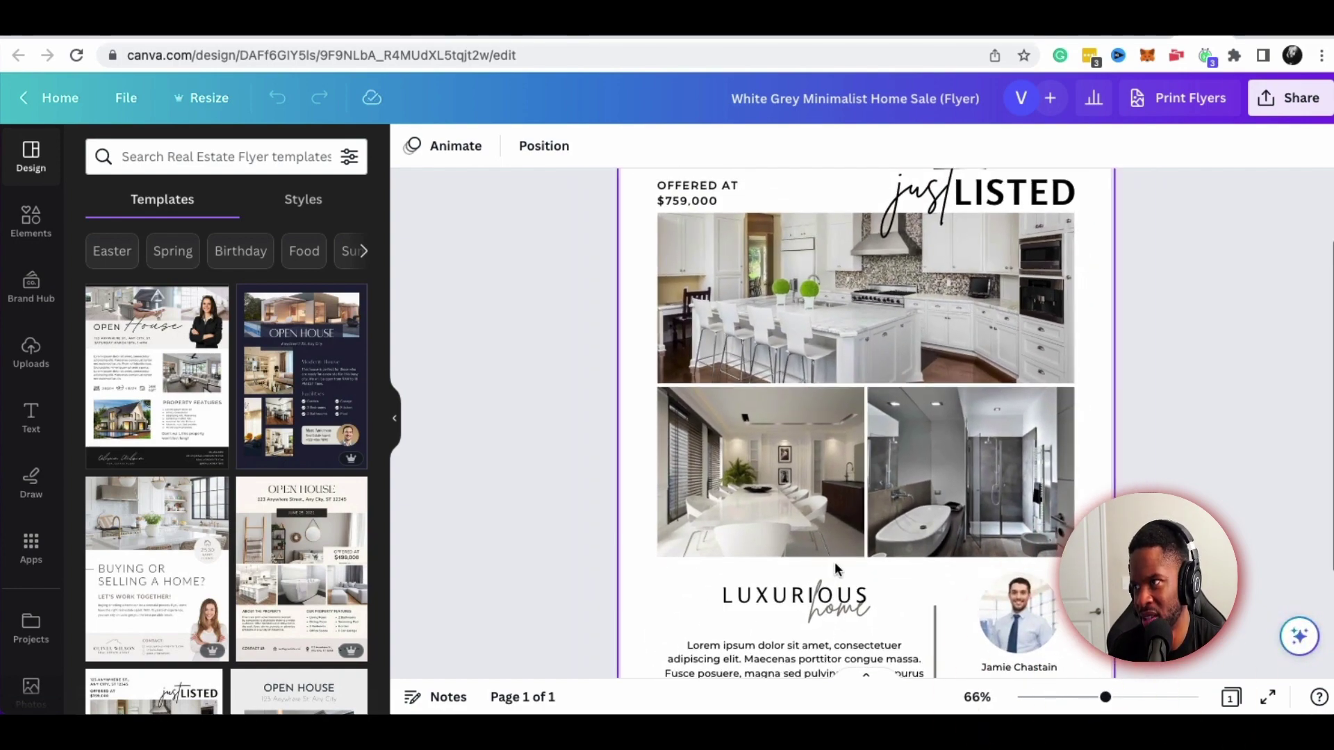
pyautogui.scroll(2, 832, 569)
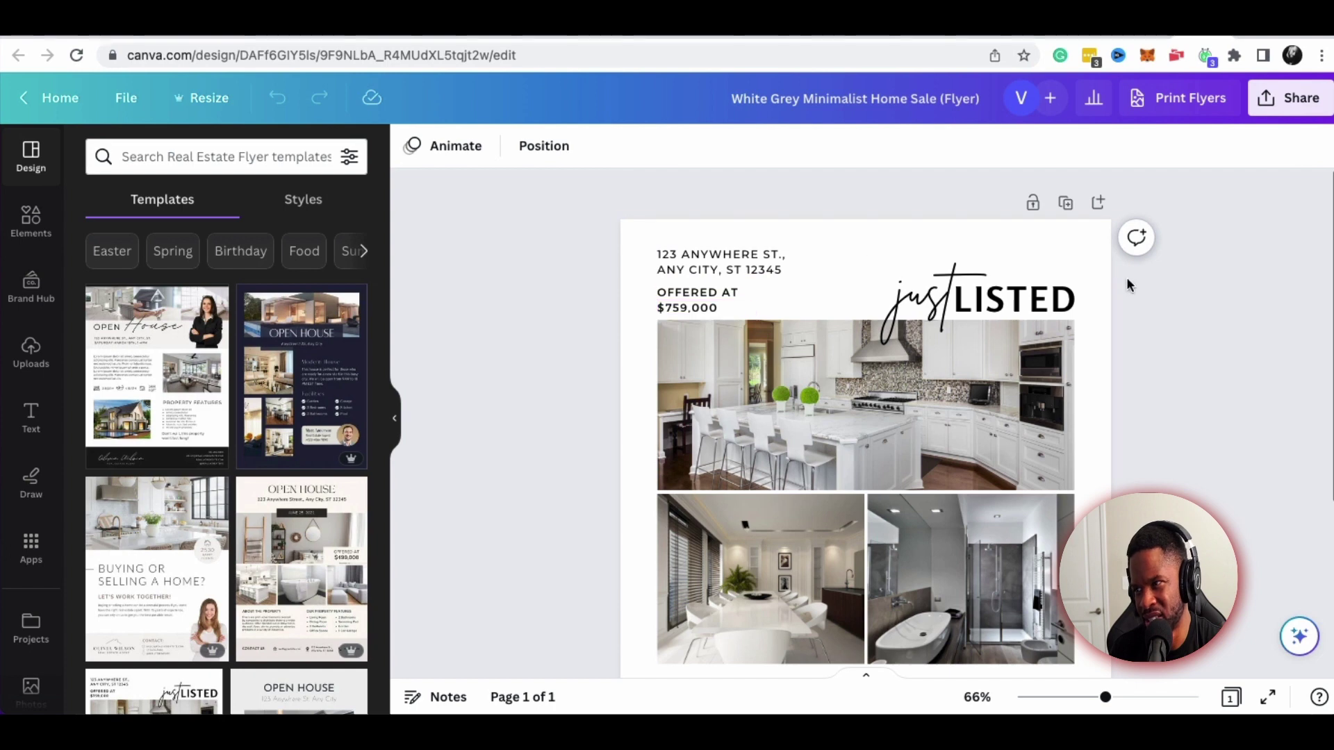
pyautogui.scroll(-5, 799, 417)
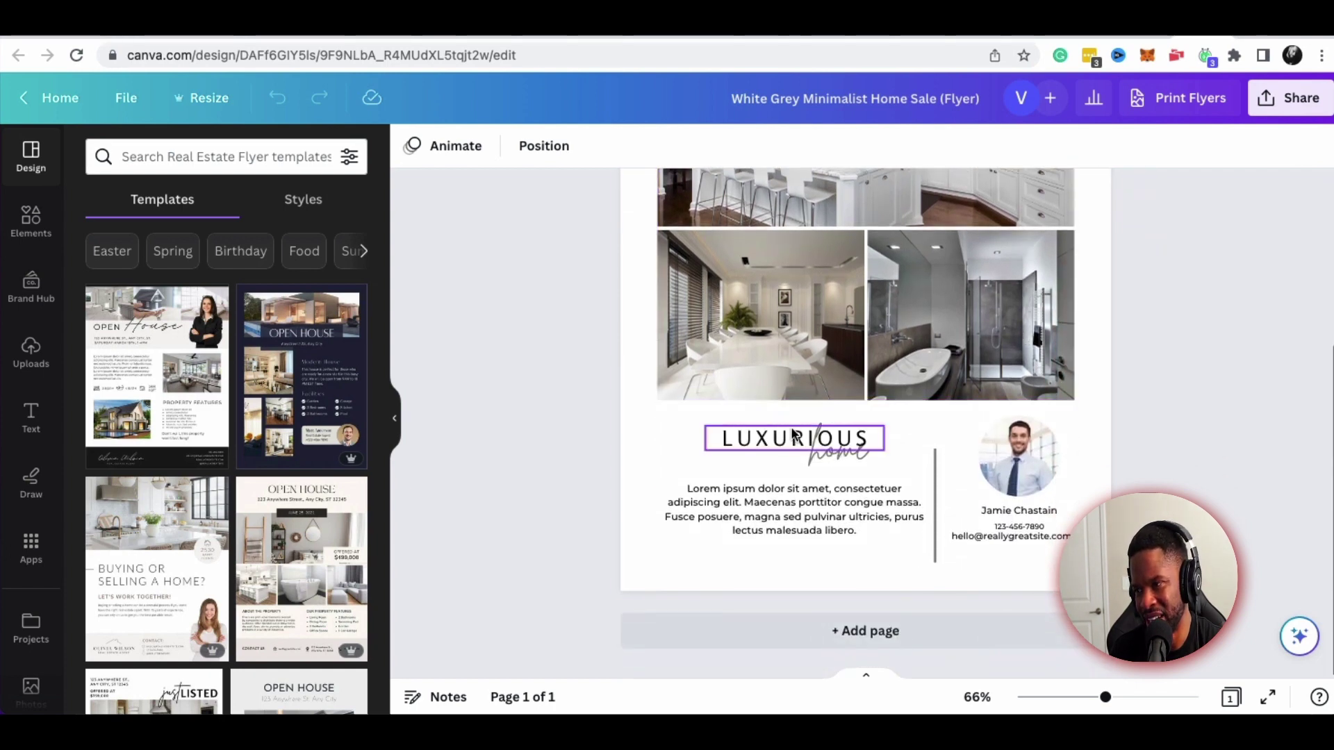
pyautogui.click(758, 438)
pyautogui.scroll(2, 759, 438)
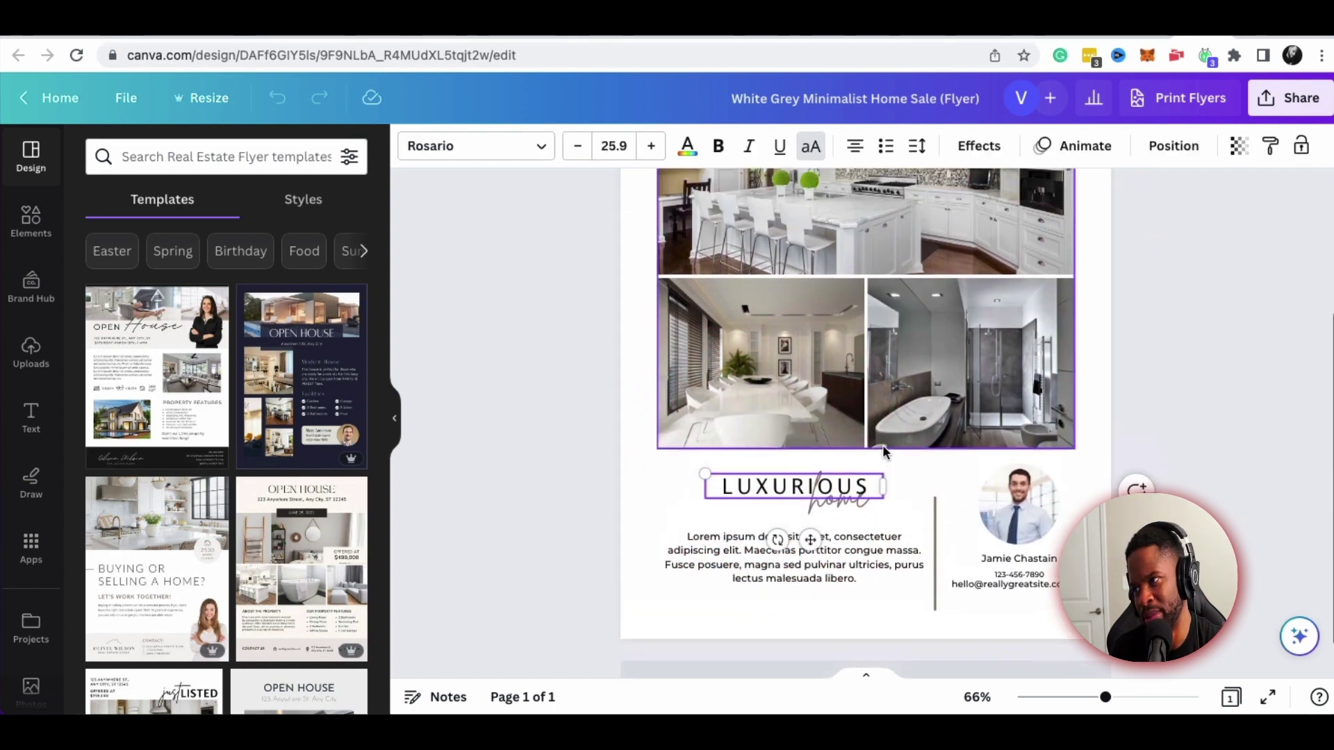
pyautogui.moveTo(1105, 697)
pyautogui.mouseDown()
pyautogui.moveTo(1144, 697)
pyautogui.moveTo(1112, 696)
pyautogui.mouseUp()
# Delete the sample agent photo and retype the agent name with the presenter's name
pyautogui.click(1035, 588)
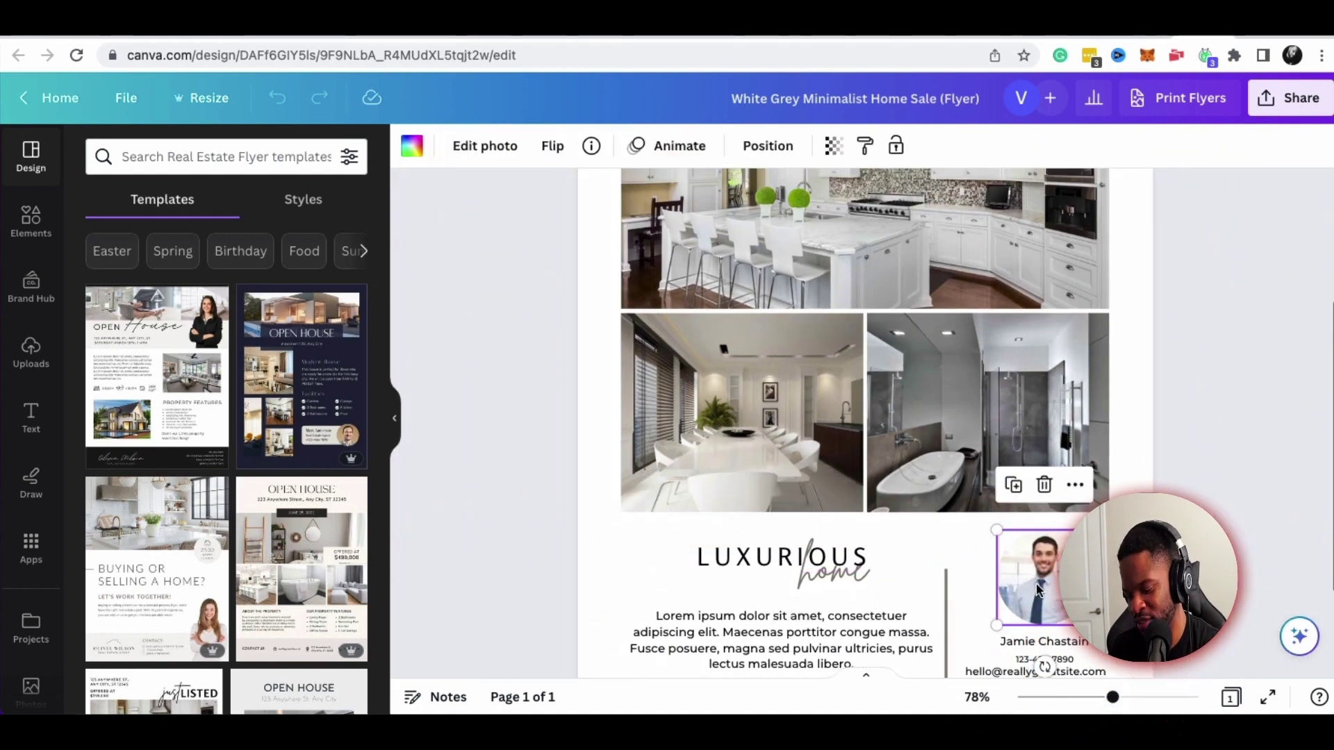
pyautogui.press('Delete')
pyautogui.scroll(-2, 1035, 591)
pyautogui.click(1028, 567)
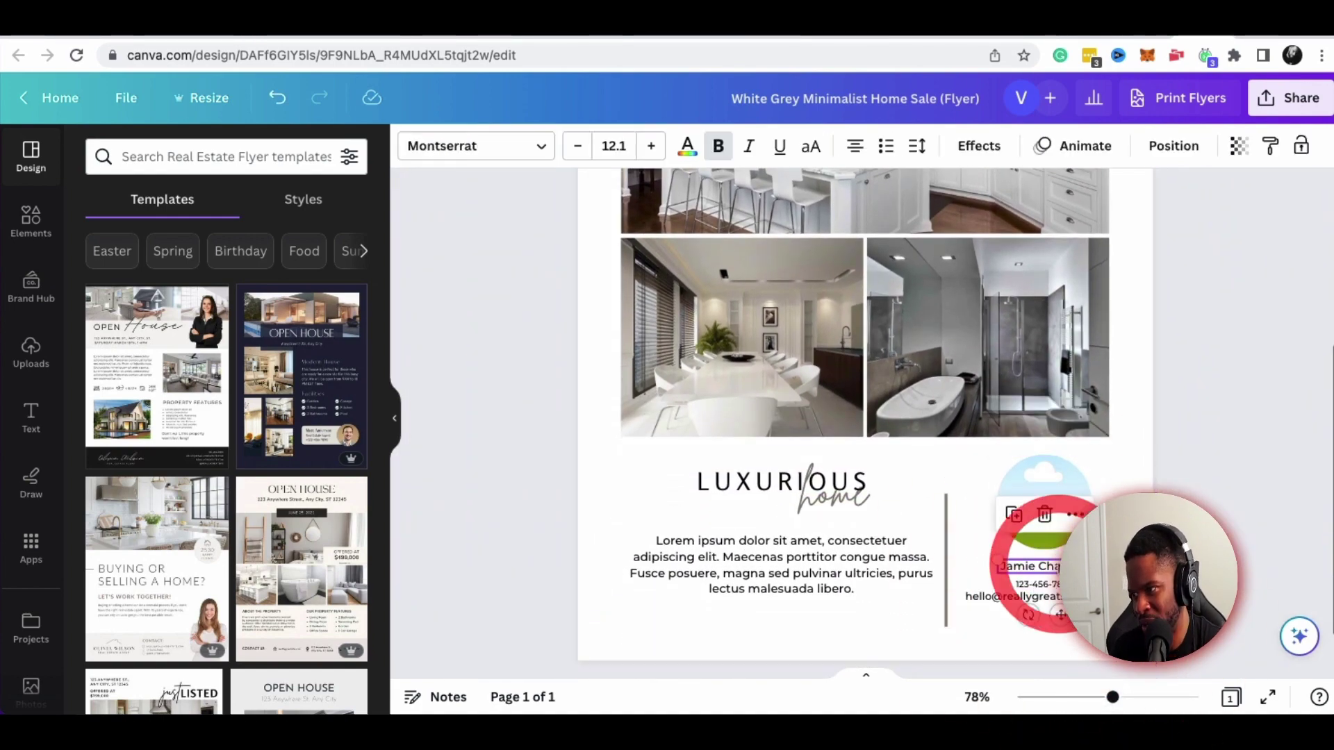
pyautogui.doubleClick(1035, 567)
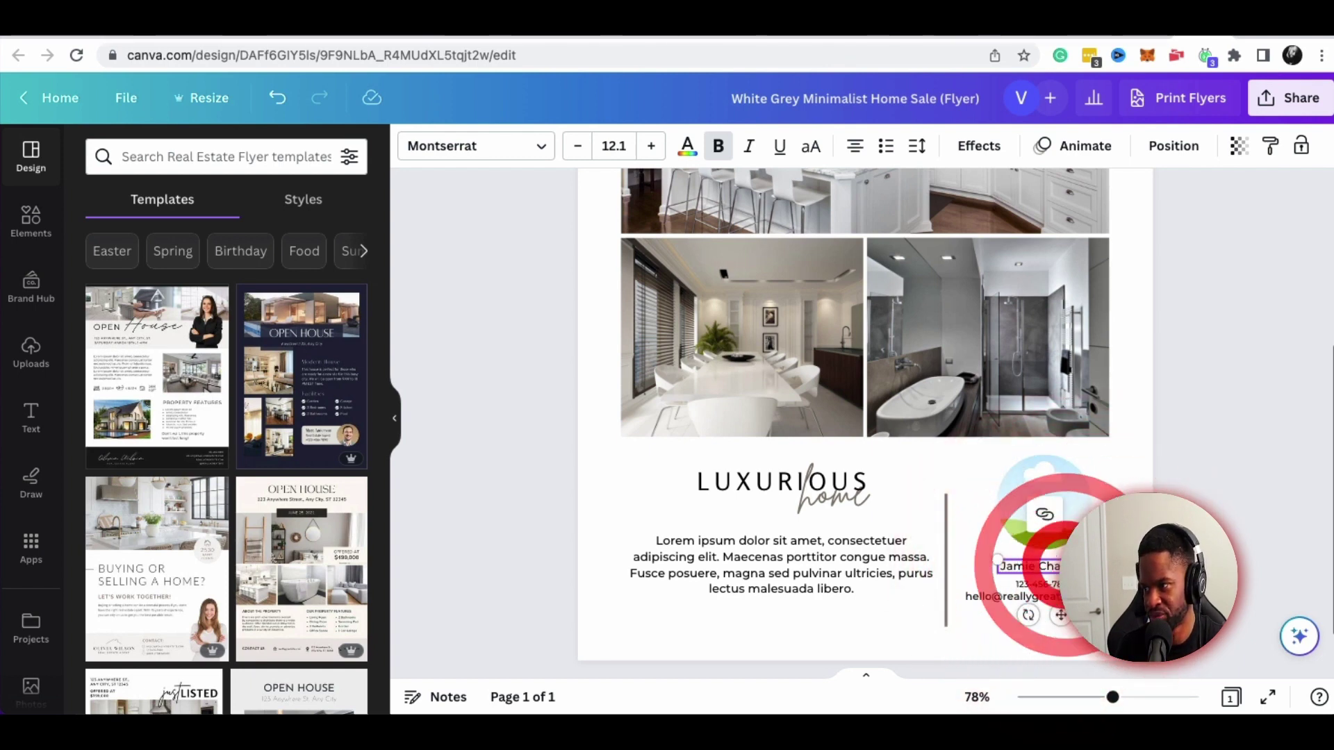
pyautogui.write('Vernon Fo')
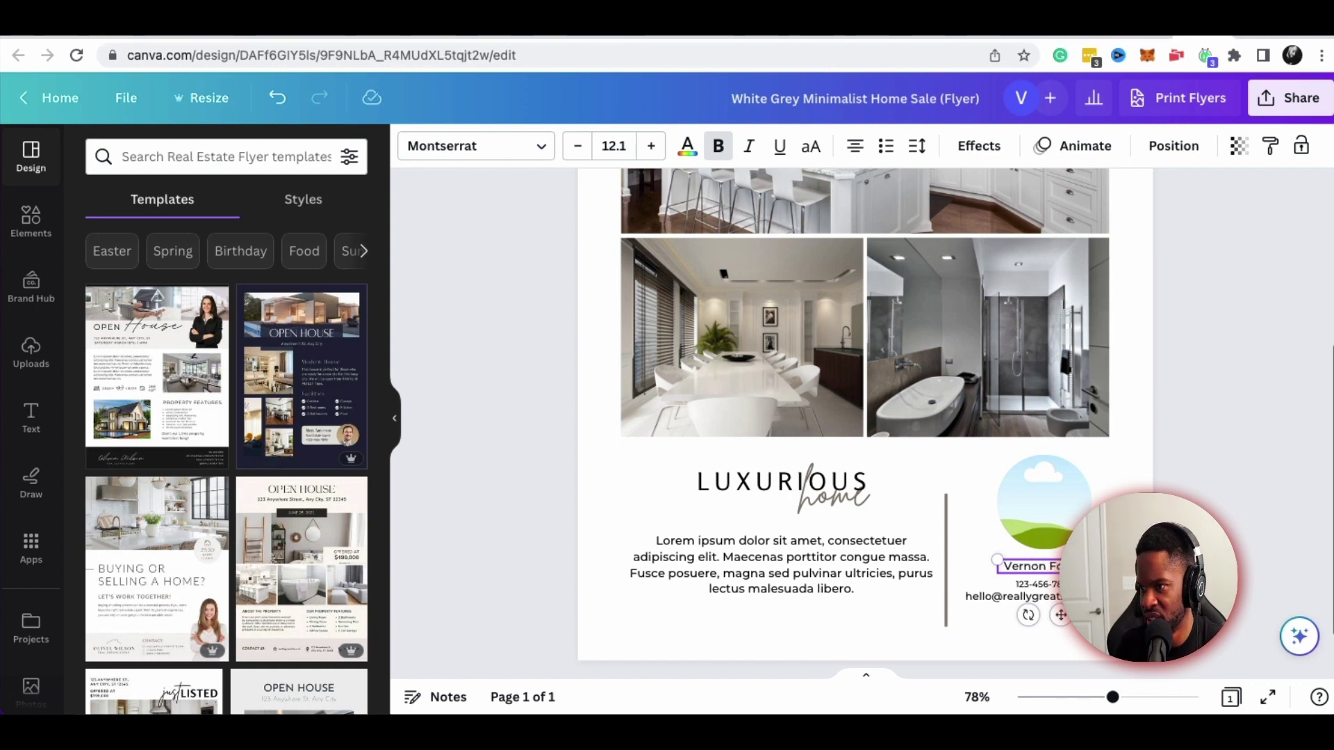
# Select the LUXURIOUS heading and the Lorem body paragraph, then show uploaded images
pyautogui.click(757, 491)
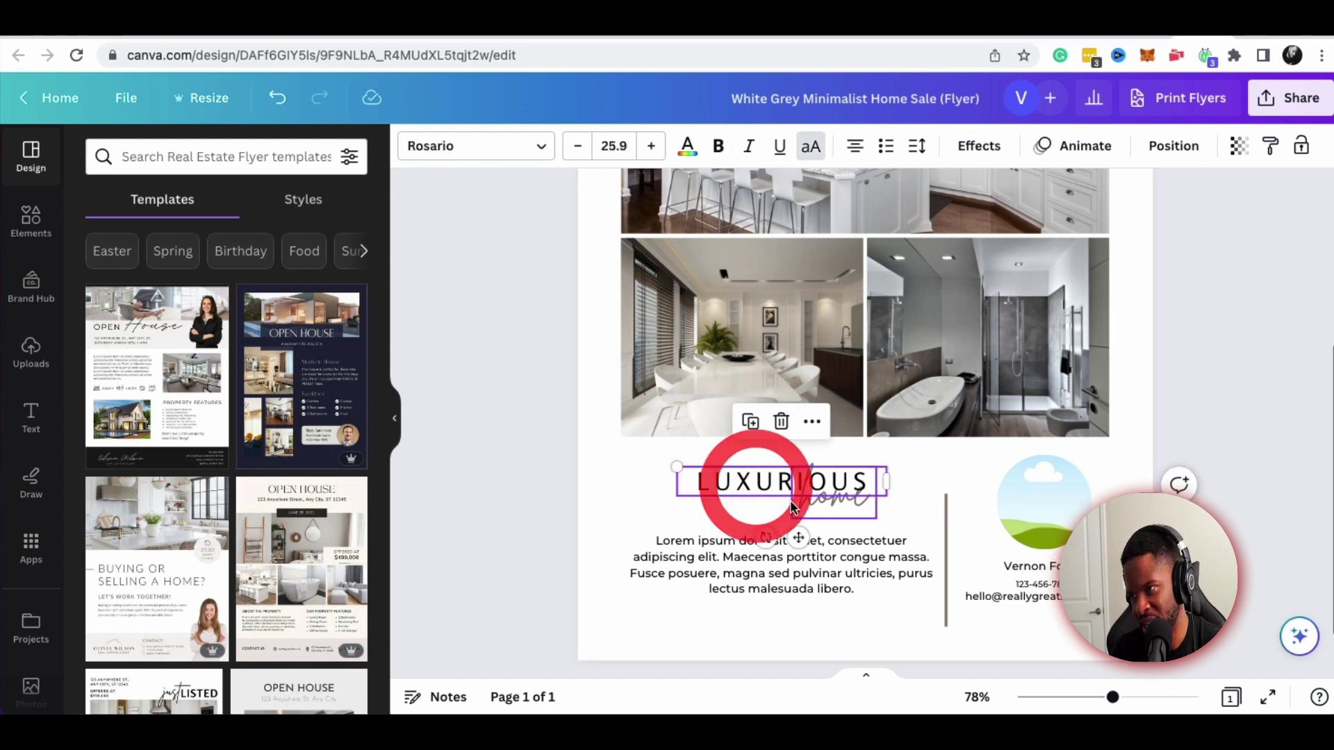
pyautogui.tripleClick(762, 581)
pyautogui.scroll(3, 779, 576)
pyautogui.scroll(-3, 779, 577)
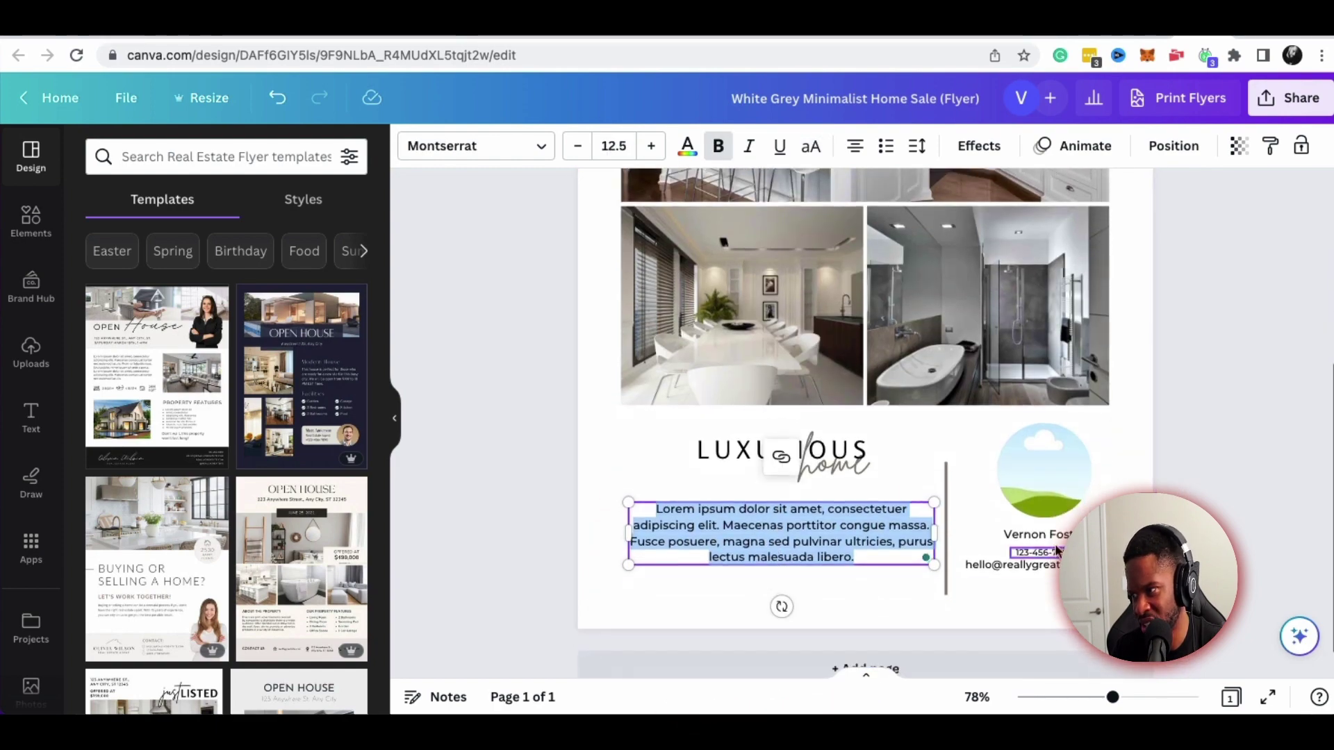
pyautogui.scroll(5, 1055, 553)
pyautogui.scroll(-4, 1054, 552)
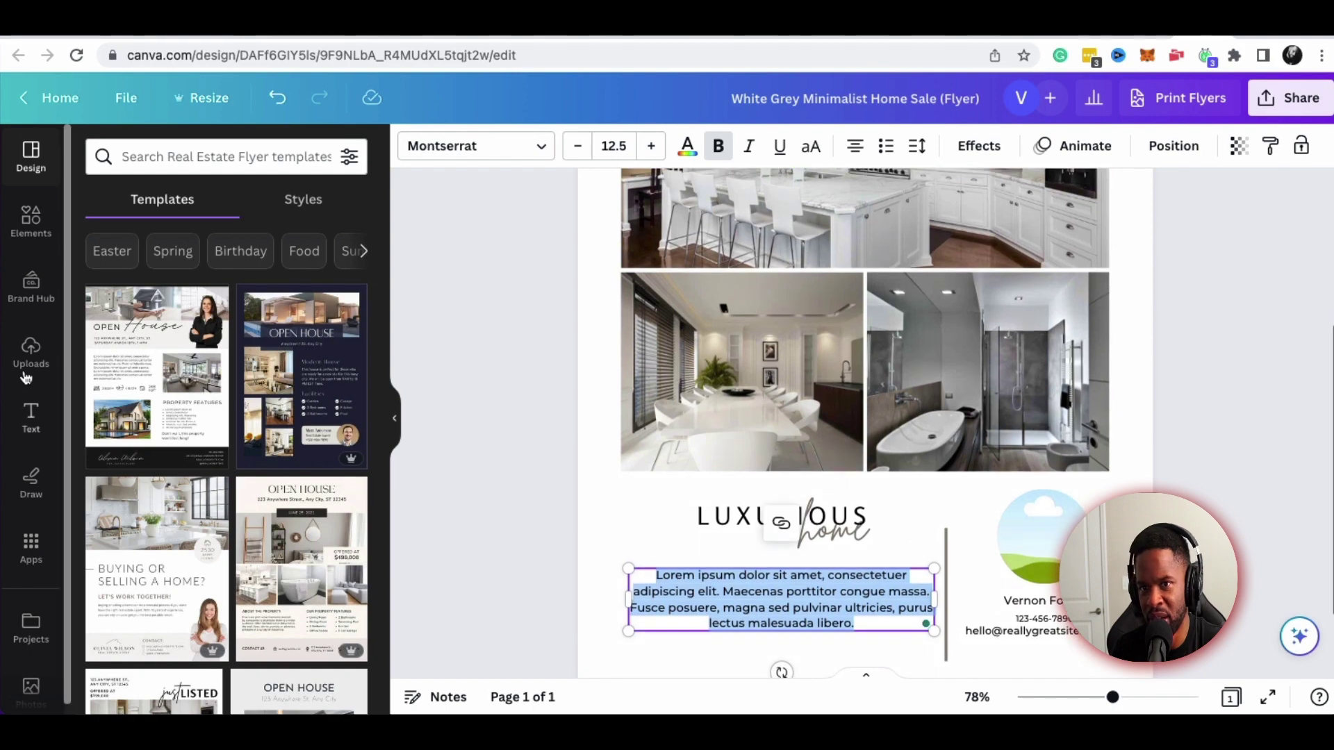
pyautogui.click(25, 351)
# Place the uploaded fist-pump photo into the agent photo circle and nudge it right
pyautogui.scroll(-5, 276, 476)
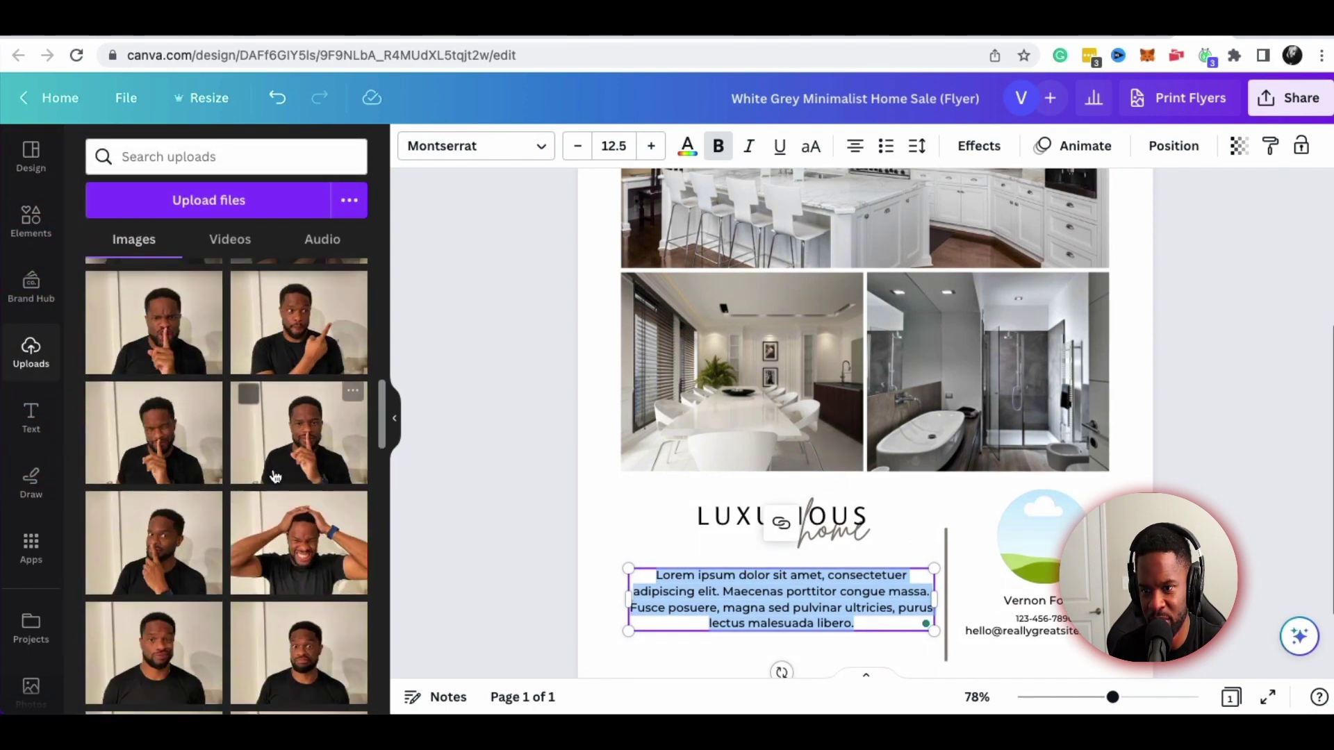
pyautogui.scroll(-5, 264, 476)
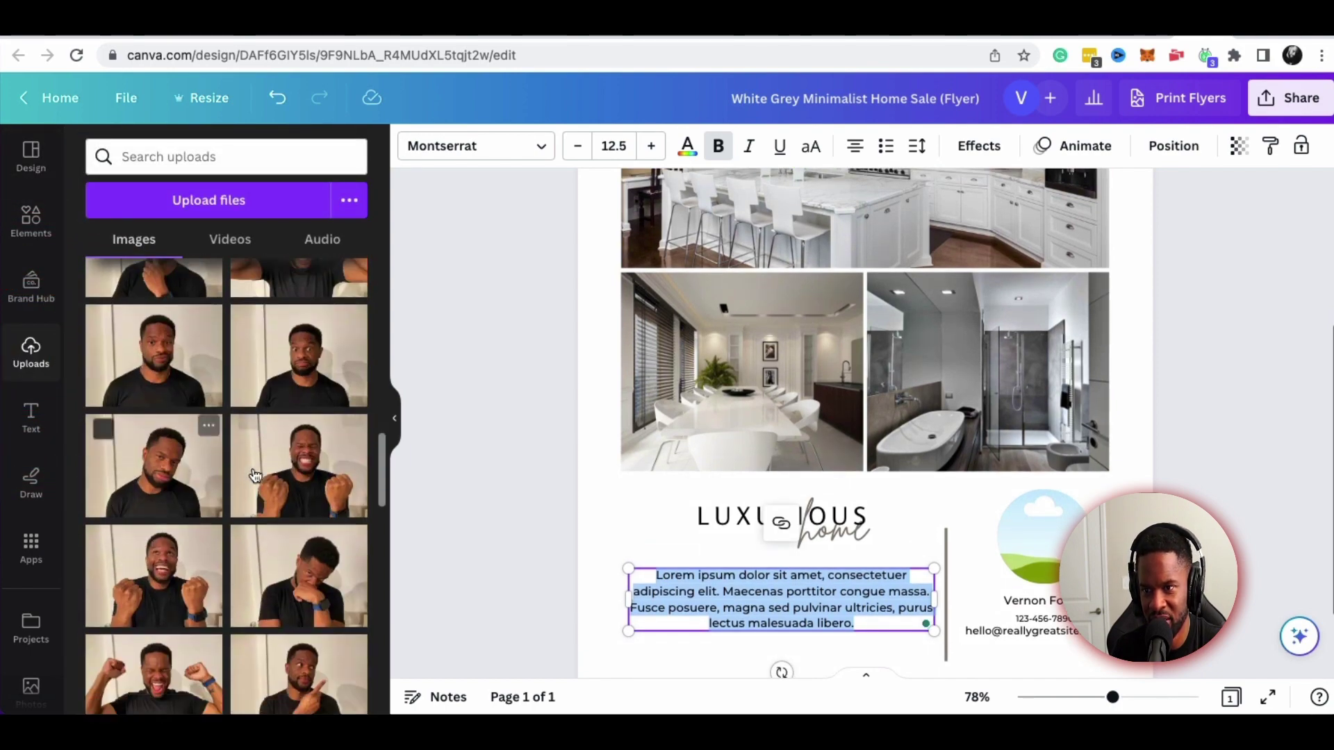
pyautogui.moveTo(251, 476); pyautogui.dragTo(1055, 534)
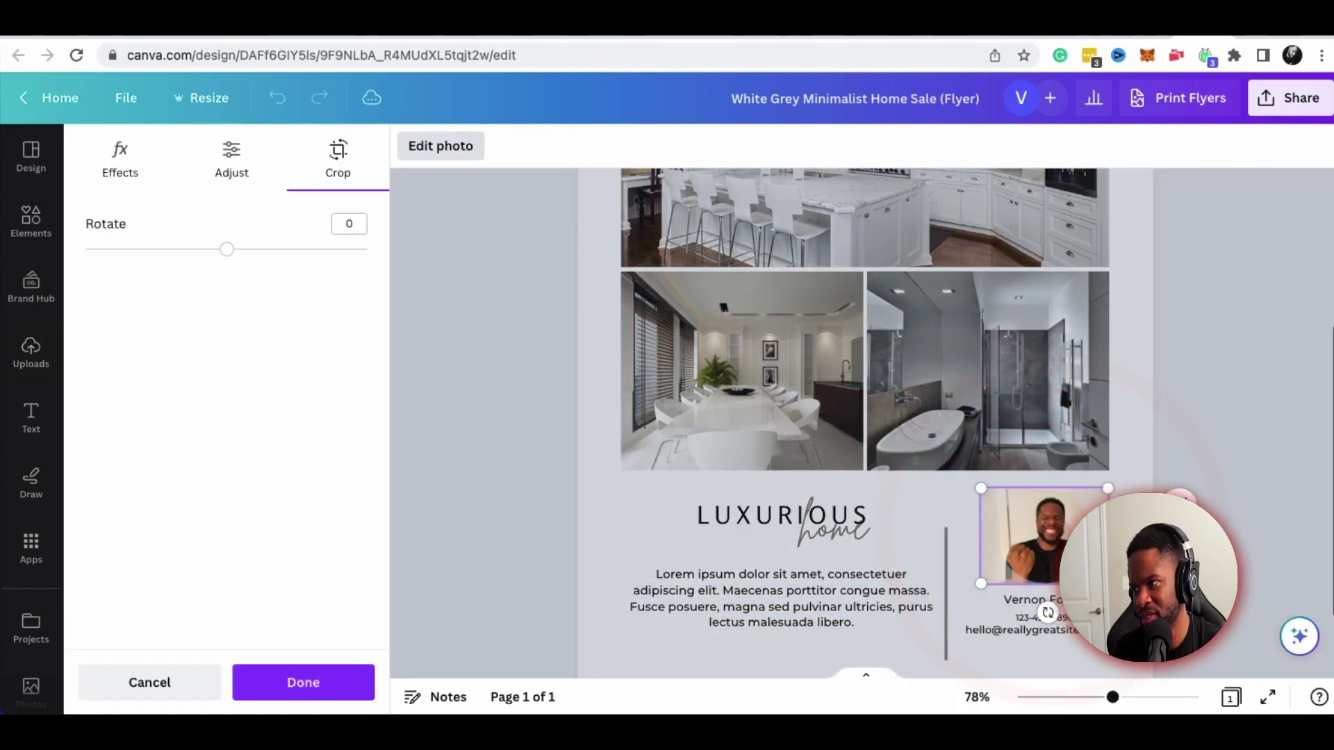
pyautogui.click(1045, 534)
pyautogui.moveTo(1047, 540); pyautogui.dragTo(1056, 540)
pyautogui.click(969, 528)
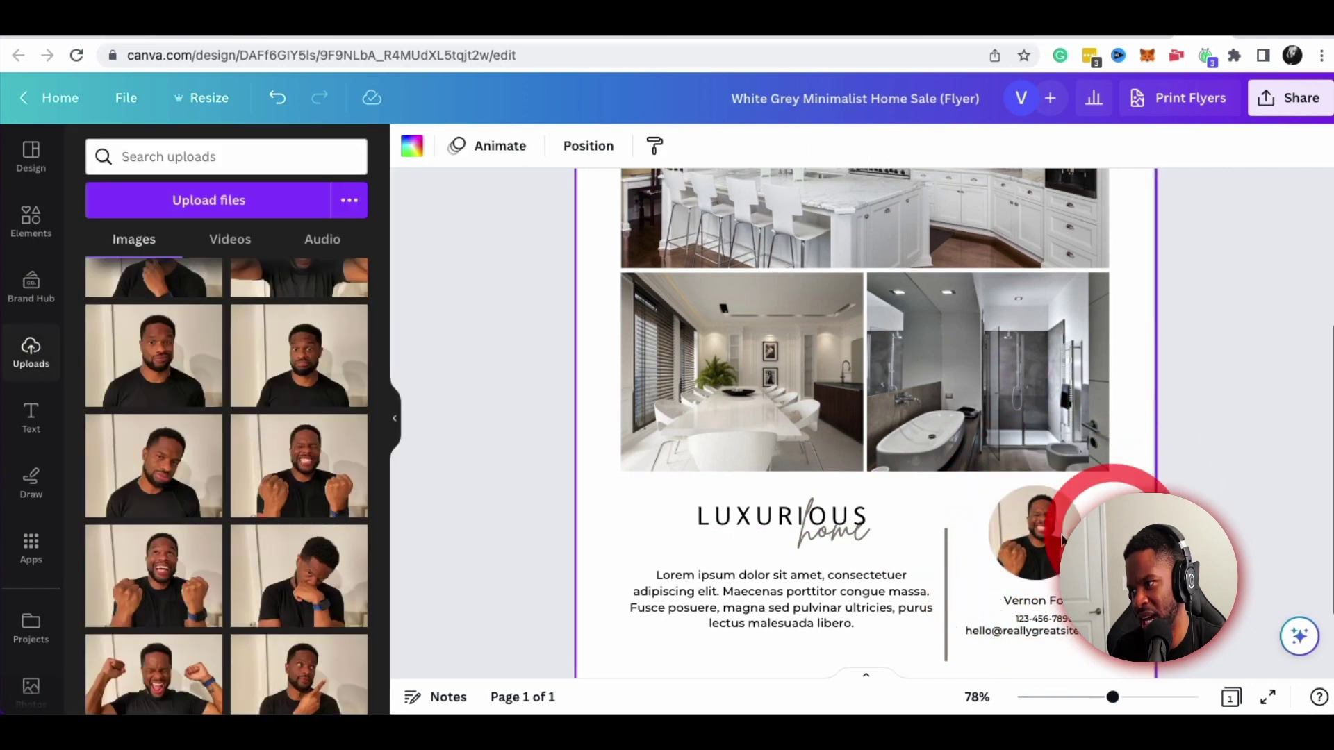
# Delete the 'OFFERED AT' and '$759,000' price text from the flyer
pyautogui.scroll(1, 804, 479)
pyautogui.scroll(4, 804, 479)
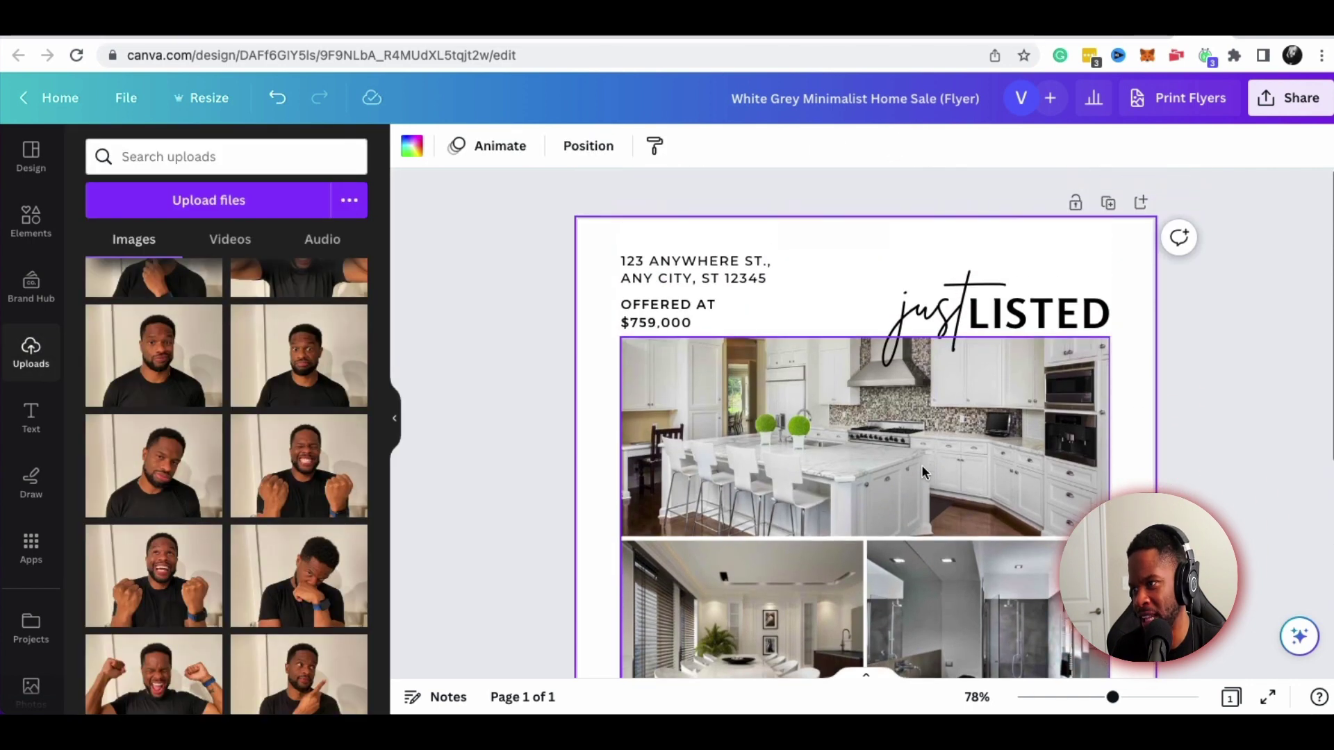
pyautogui.scroll(-3, 957, 535)
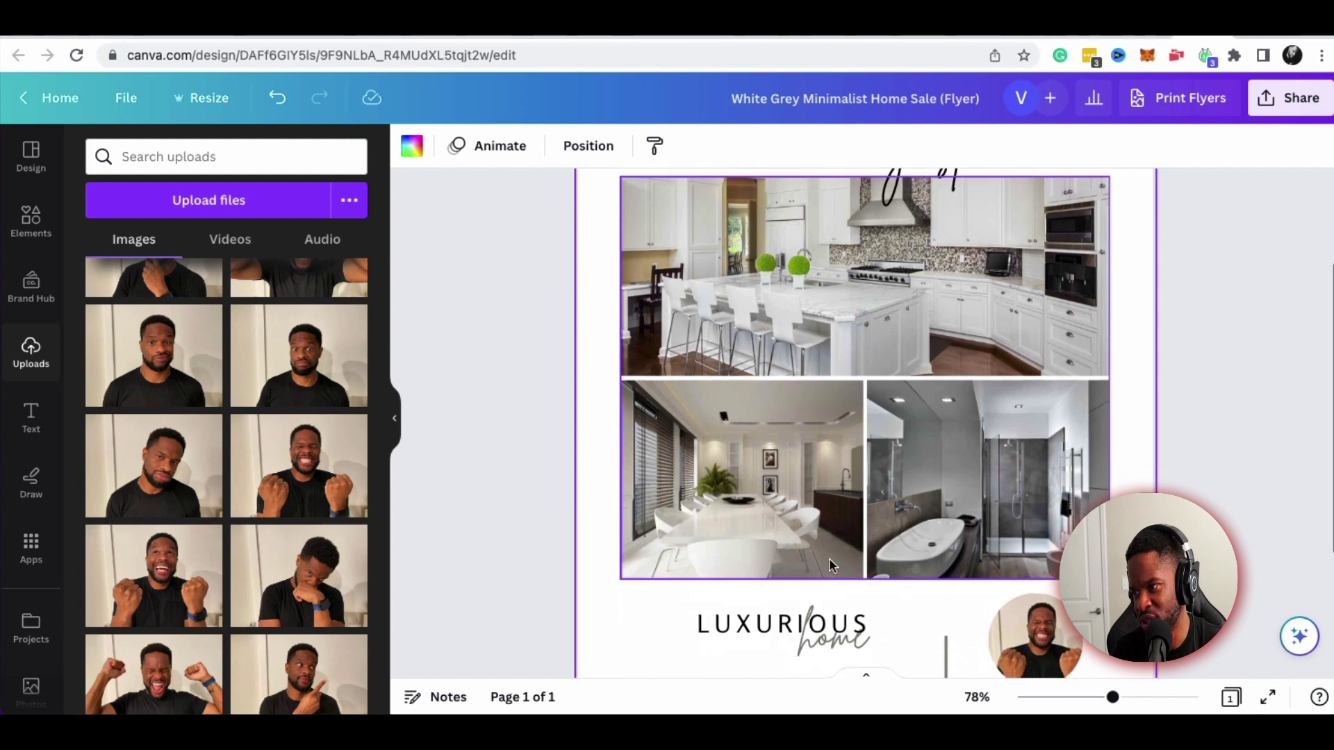
pyautogui.scroll(3, 764, 417)
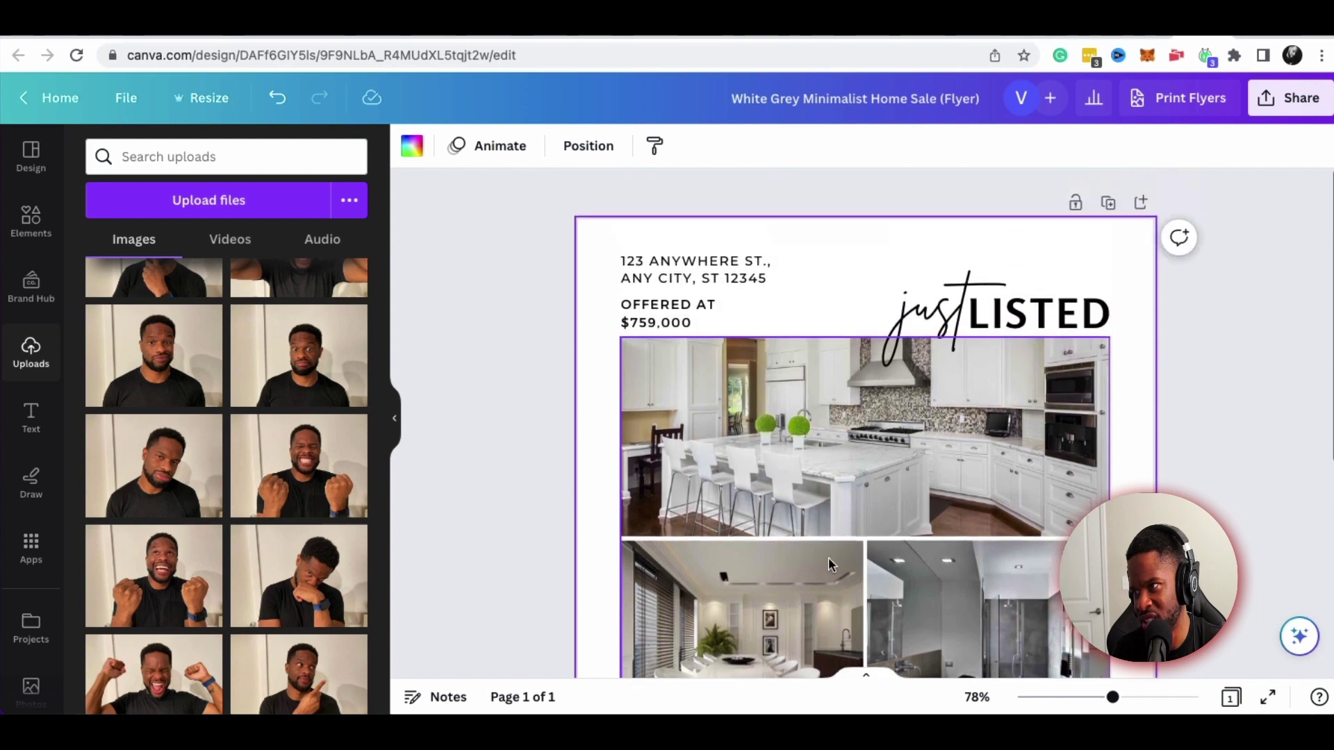
pyautogui.click(688, 305)
pyautogui.click(699, 306)
pyautogui.hotkey('shift', 'Home')
pyautogui.press('BackSpace')
pyautogui.click(730, 307)
pyautogui.click(669, 306)
pyautogui.click(625, 304)
pyautogui.press('Delete')
pyautogui.scroll(-1, 959, 306)
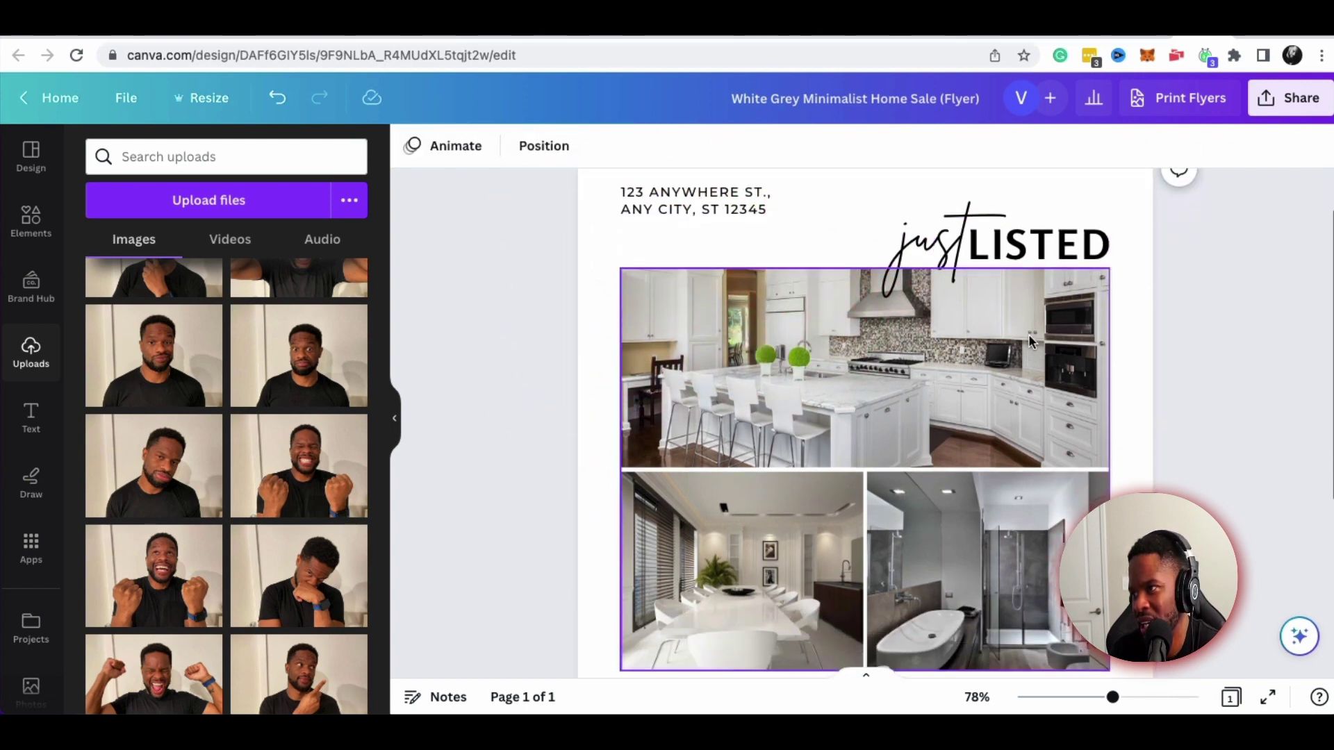
pyautogui.click(935, 250)
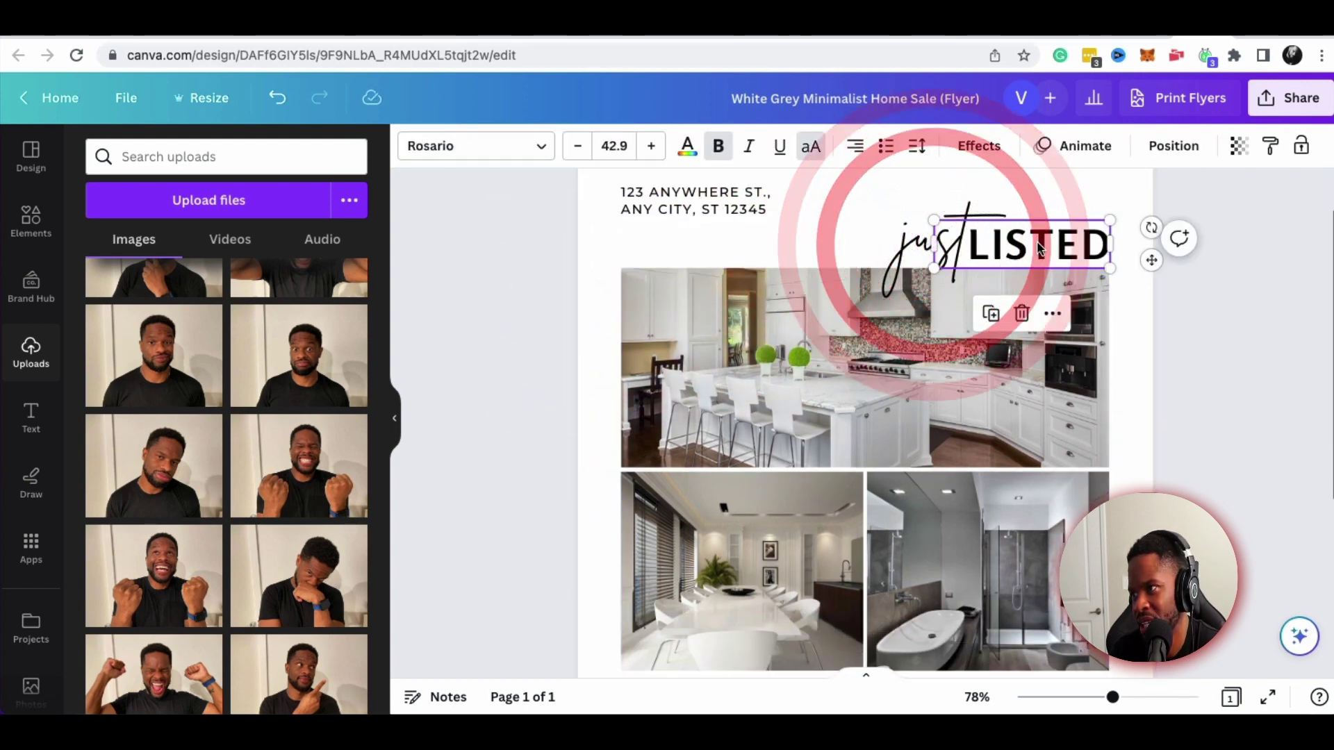
# Retype LISTED as FINISHED, widen it to one line, and move script 'just' beside it
pyautogui.doubleClick(982, 240)
pyautogui.click(977, 236)
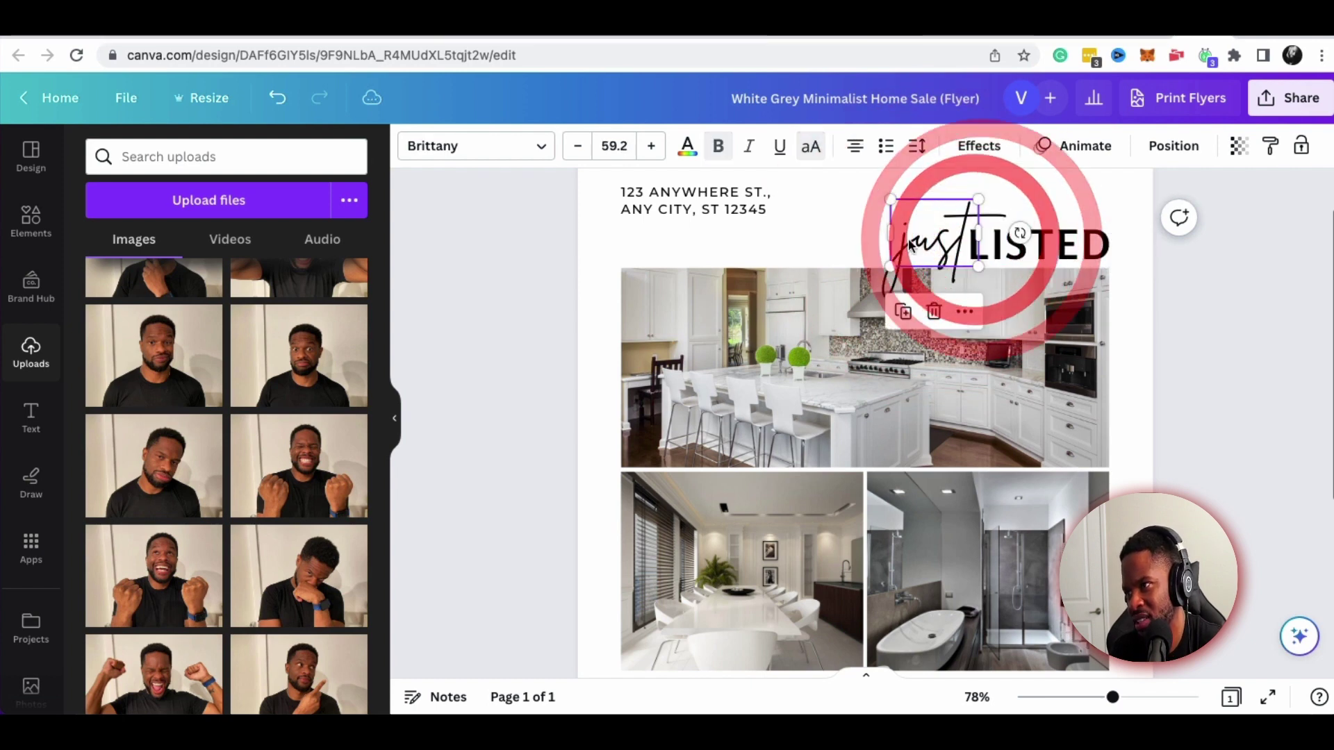
pyautogui.doubleClick(1029, 239)
pyautogui.write('S')
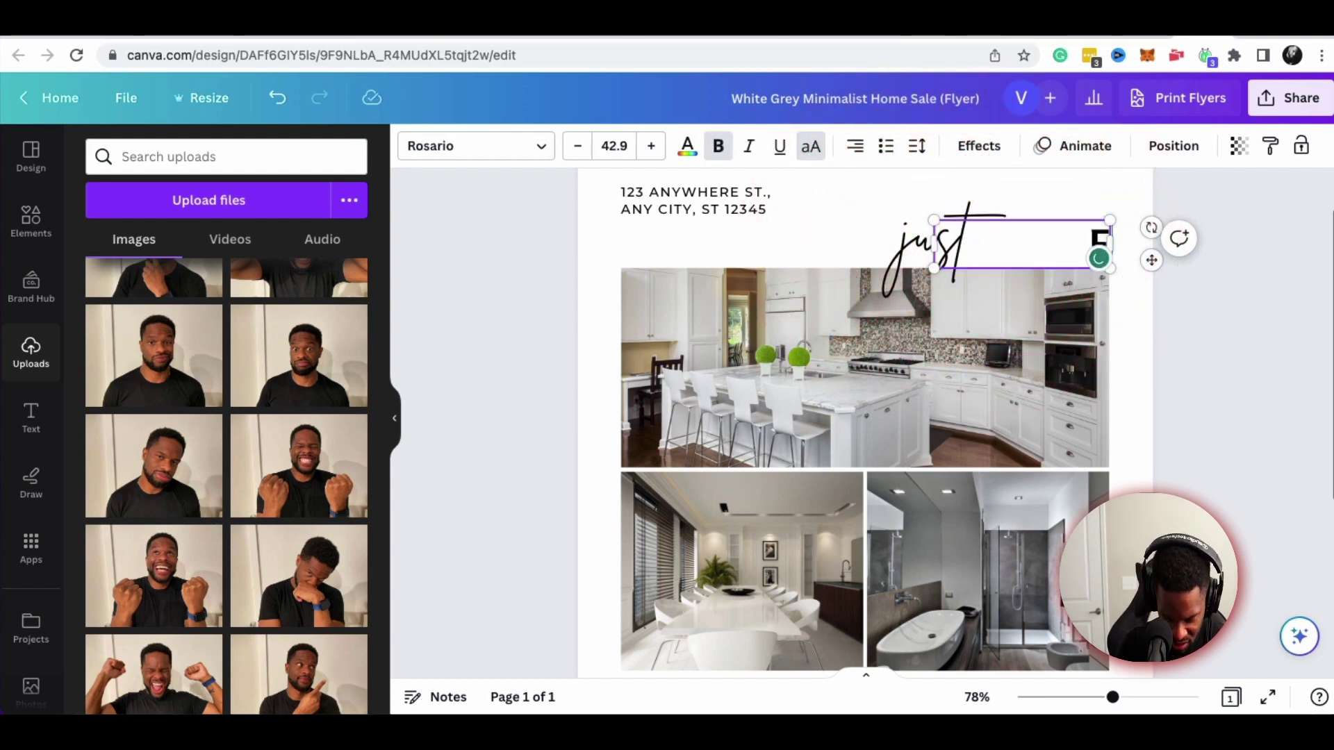
pyautogui.write('INISHED')
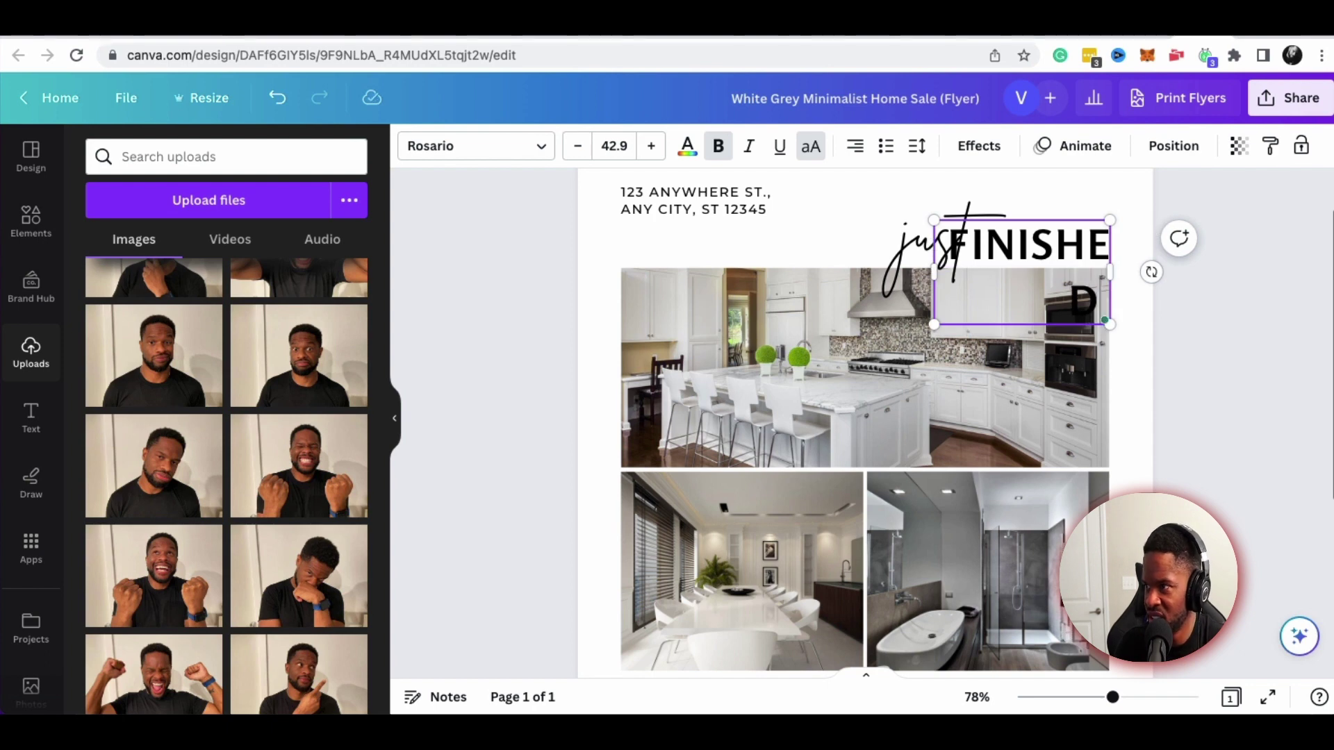
pyautogui.moveTo(929, 275); pyautogui.dragTo(855, 257)
pyautogui.click(859, 267)
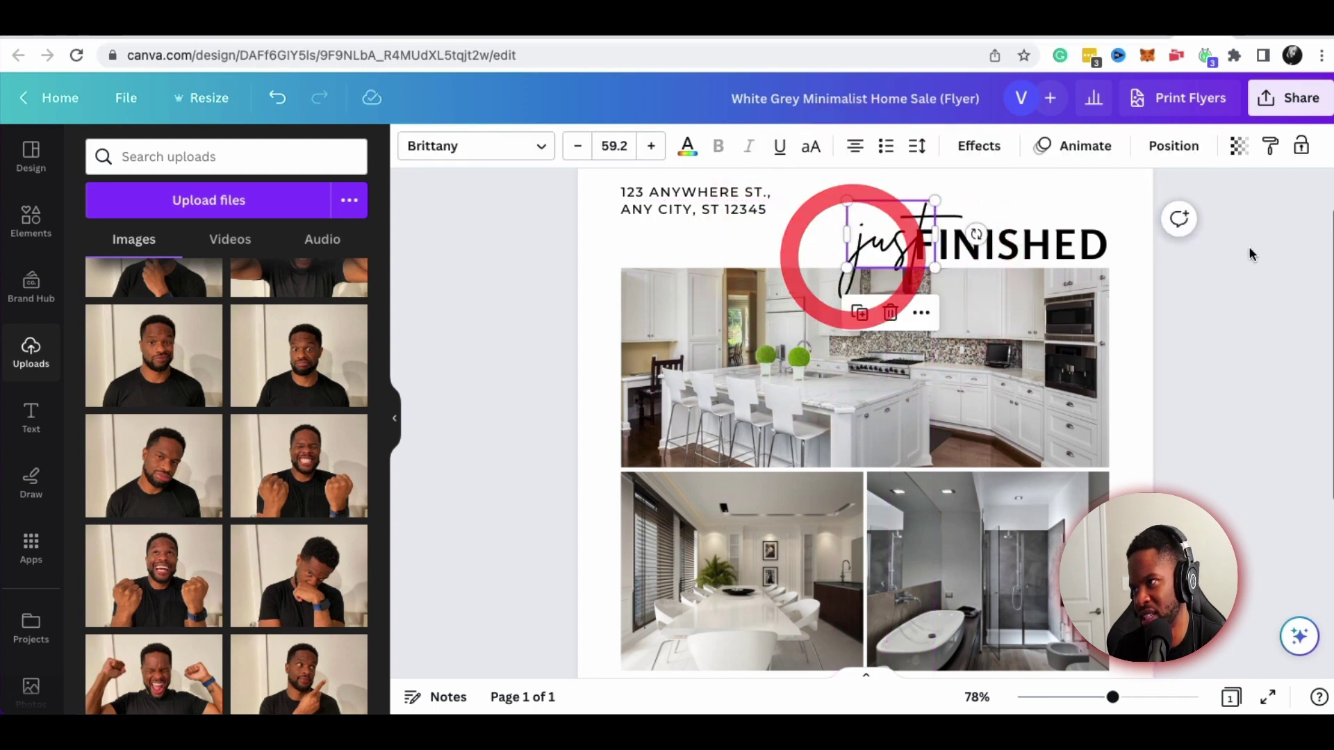
pyautogui.click(1245, 262)
pyautogui.click(1036, 240)
pyautogui.click(1035, 245)
pyautogui.click(1301, 289)
# Delete the street address text at the top of the flyer
pyautogui.scroll(2, 1140, 319)
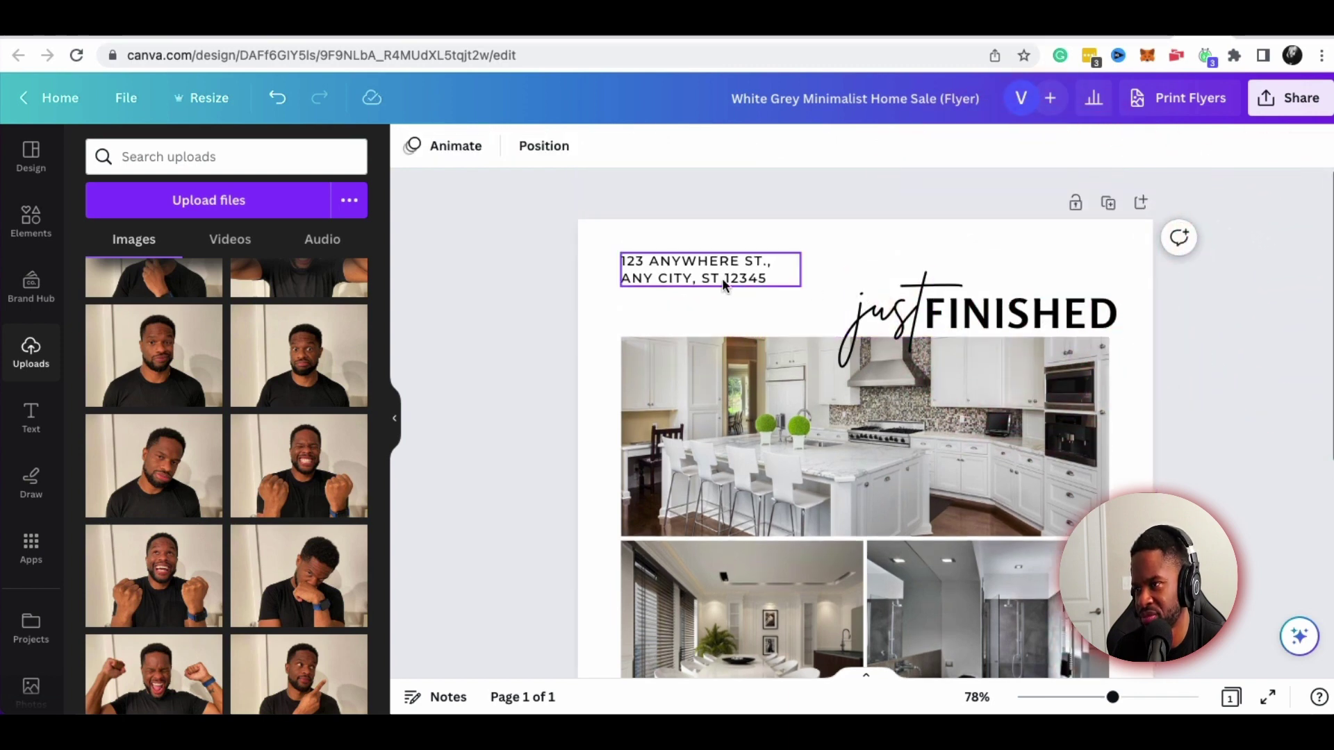
pyautogui.click(724, 277)
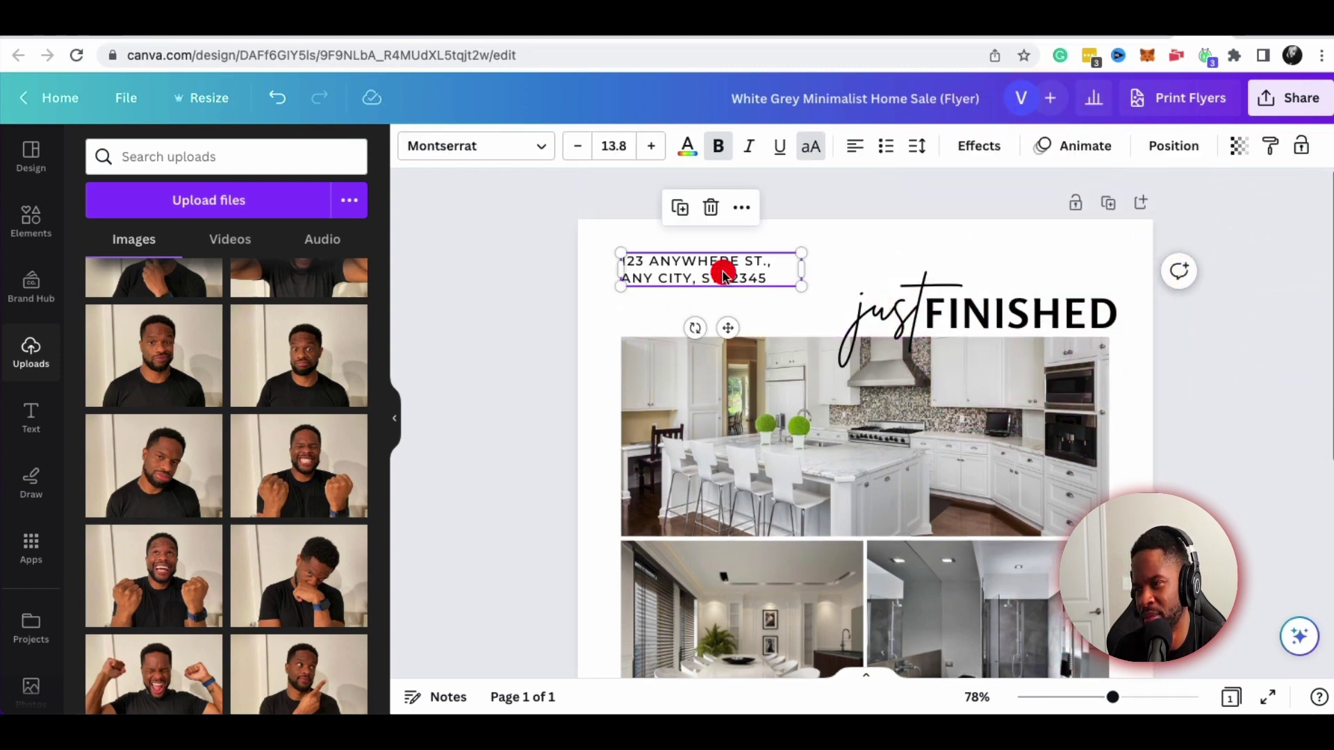
pyautogui.click(708, 208)
pyautogui.scroll(-5, 953, 385)
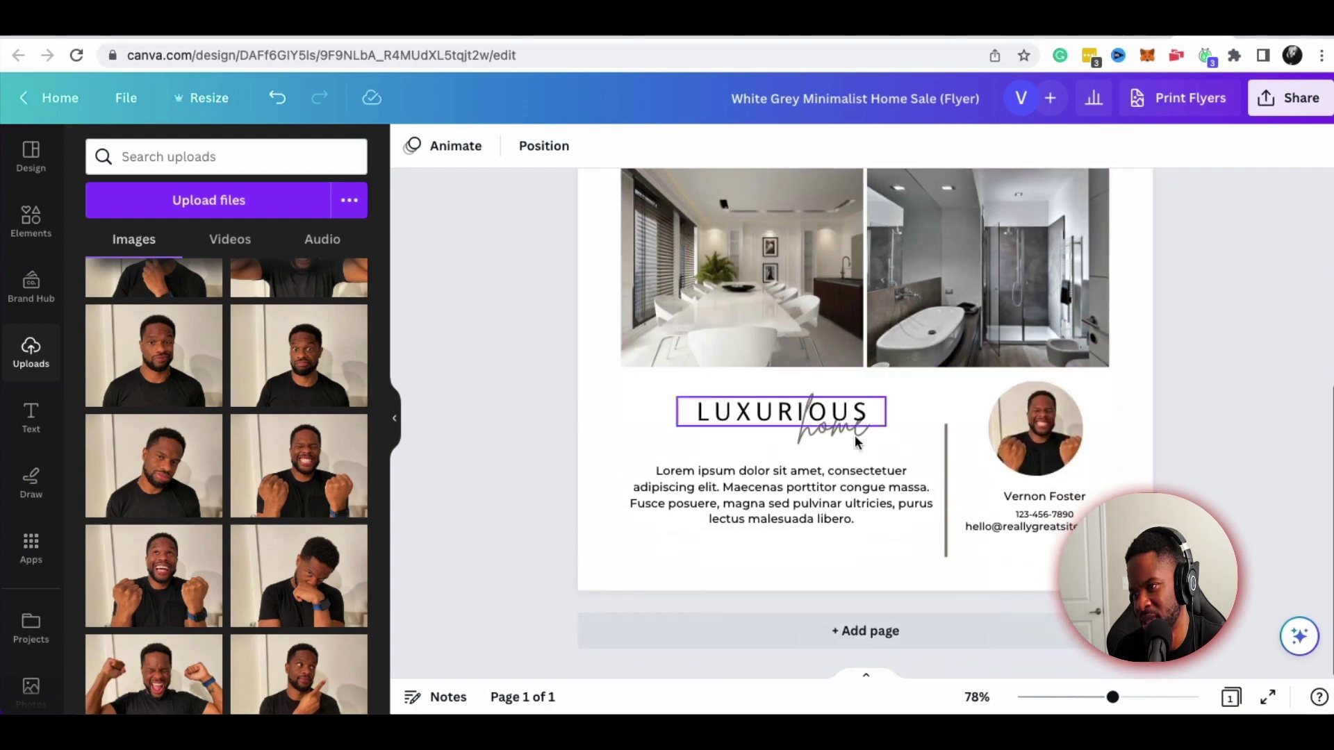
# Replace the Lorem paragraph with 'If you love the phones…imagine what your kitchen…look like.'
pyautogui.click(782, 488)
pyautogui.keyDown('shift'); pyautogui.click(769, 473); pyautogui.keyUp('shift')
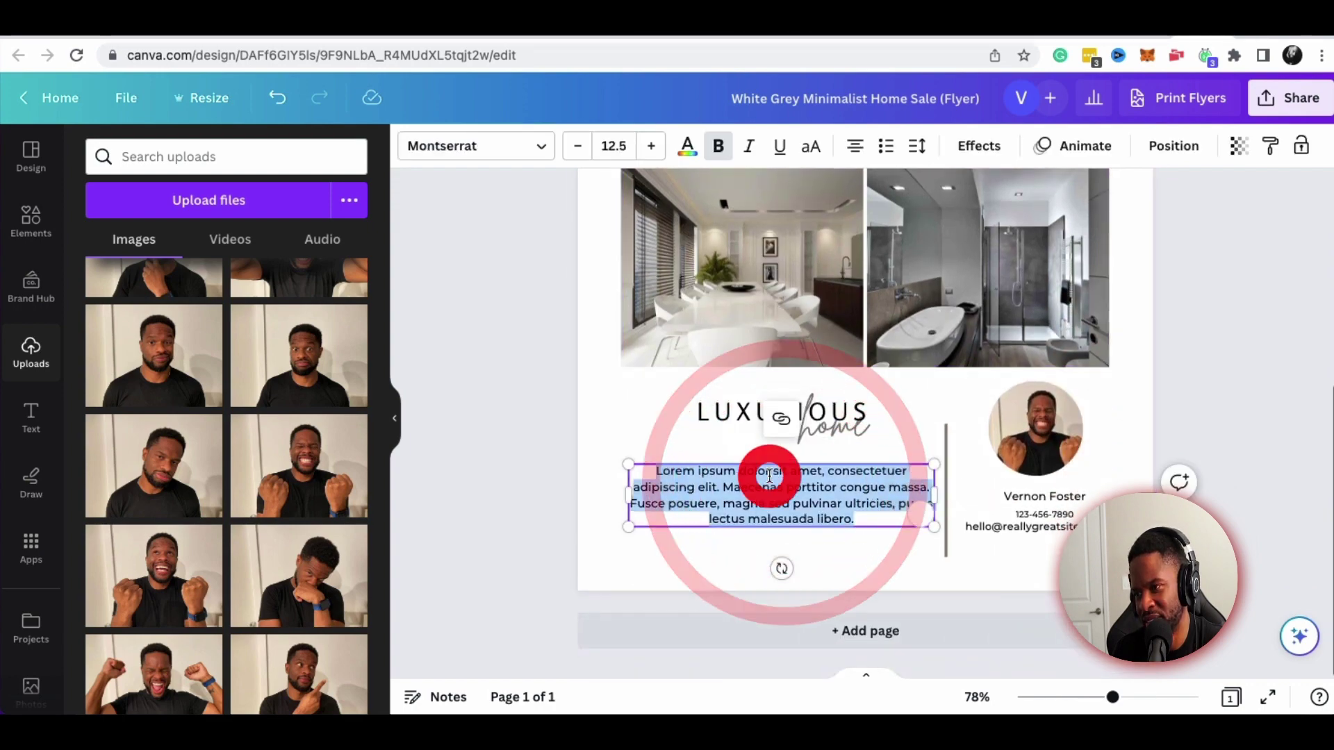
pyautogui.hotkey('ctrl', 'a')
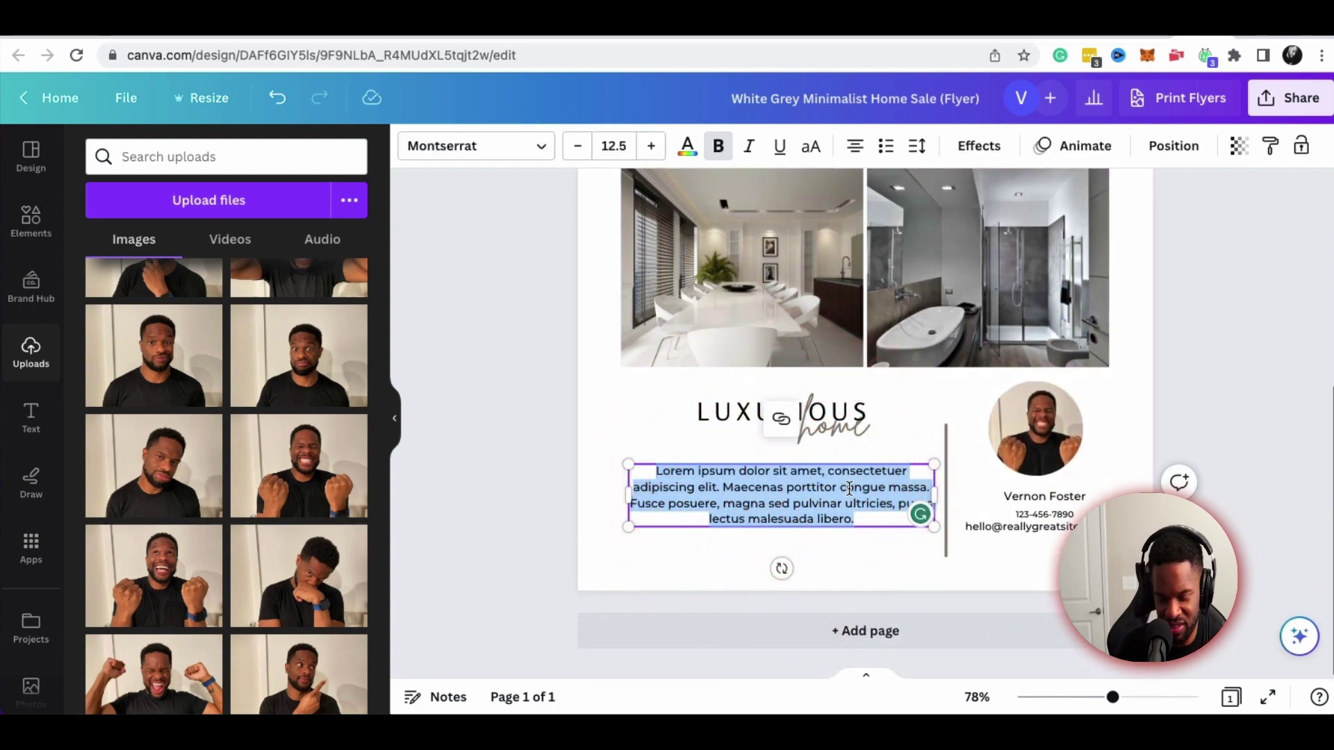
pyautogui.write('If you love')
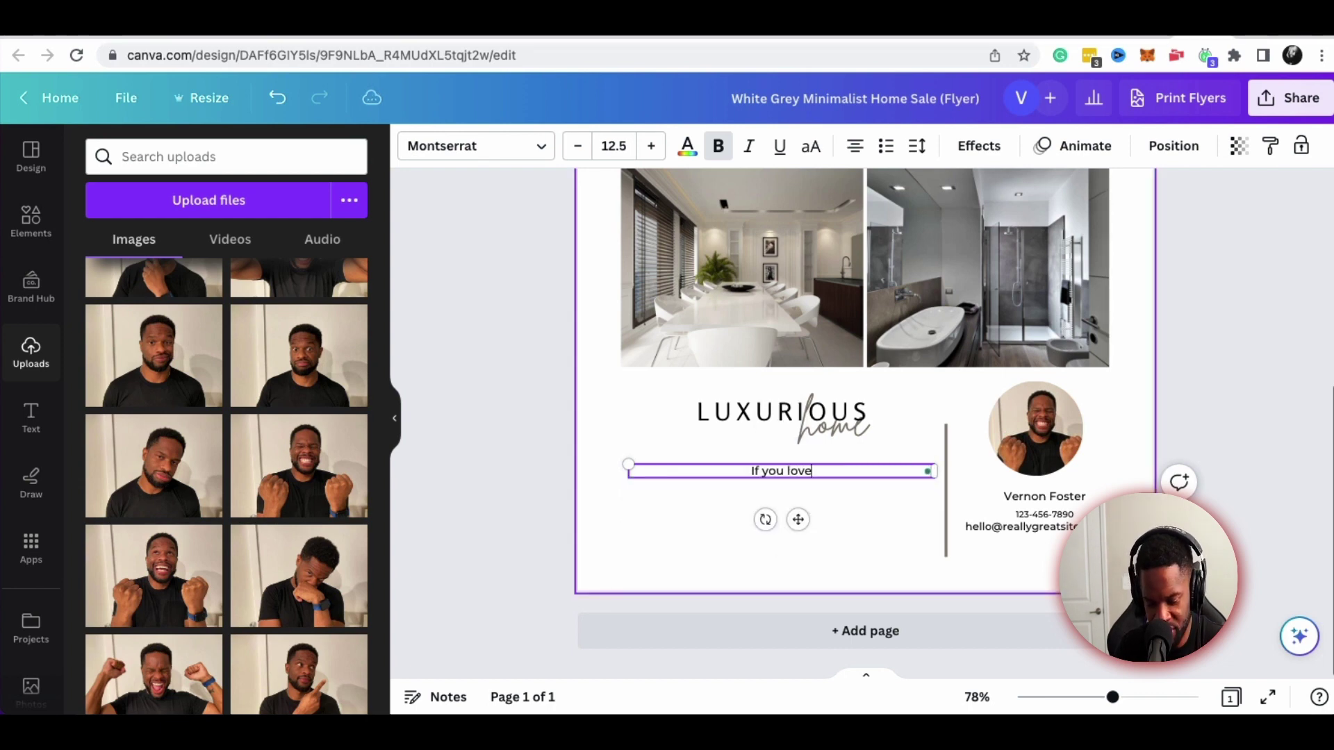
pyautogui.write(' the phones you see abo')
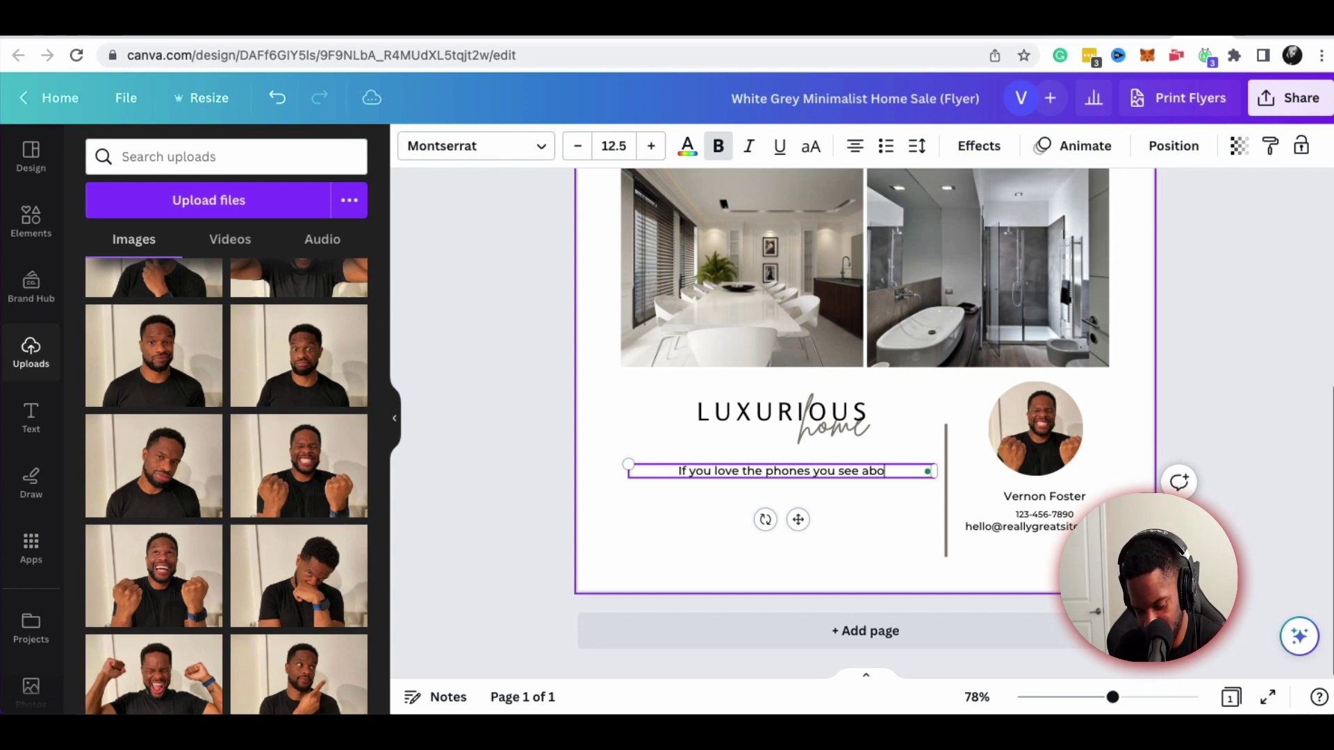
pyautogui.press('BackSpace')
pyautogui.press('BackSpace')
pyautogui.press('BackSpace')
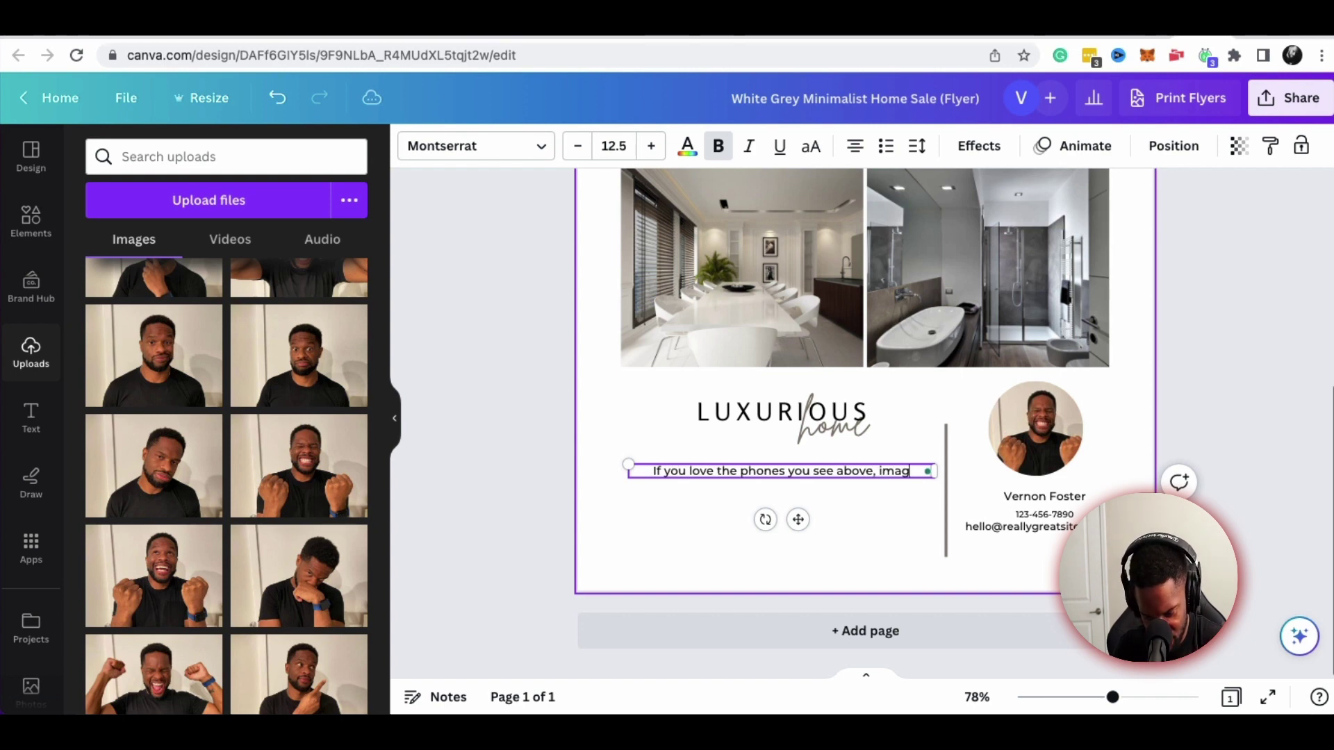
pyautogui.write('what your kitchen')
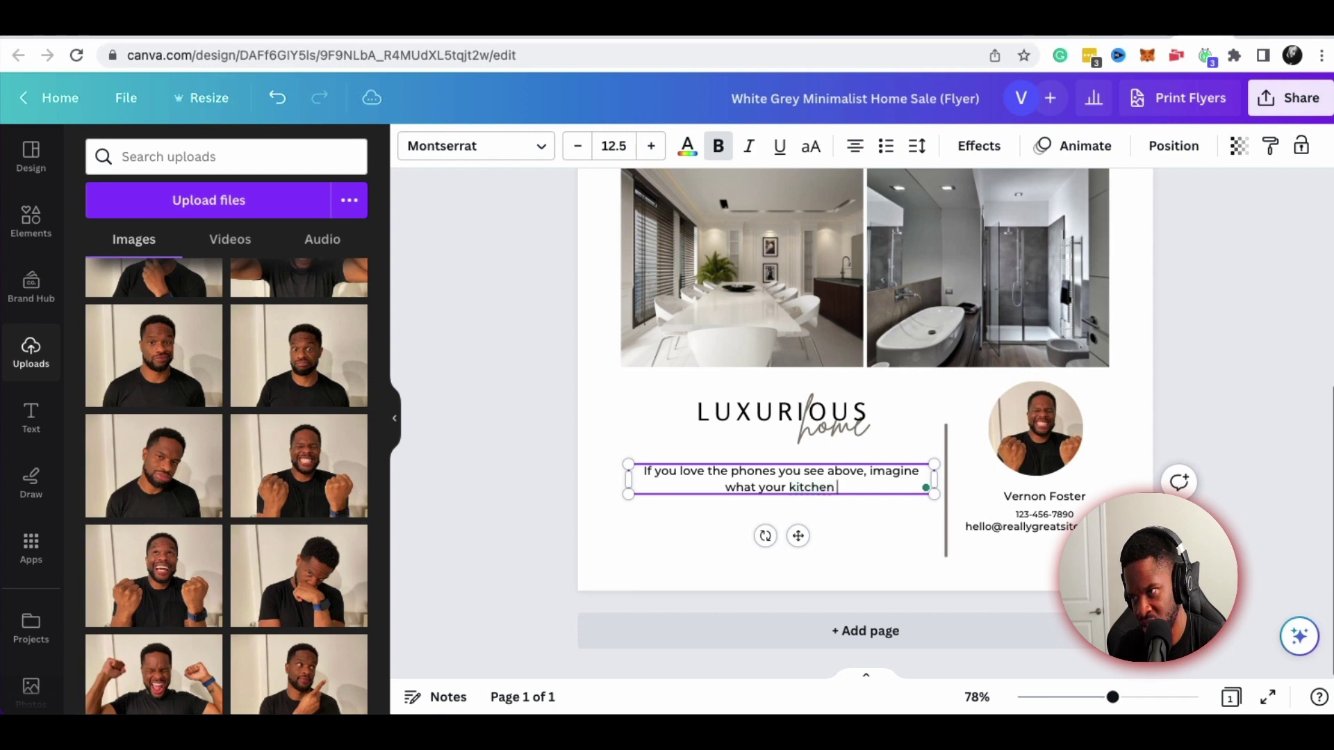
pyautogui.press('BackSpace')
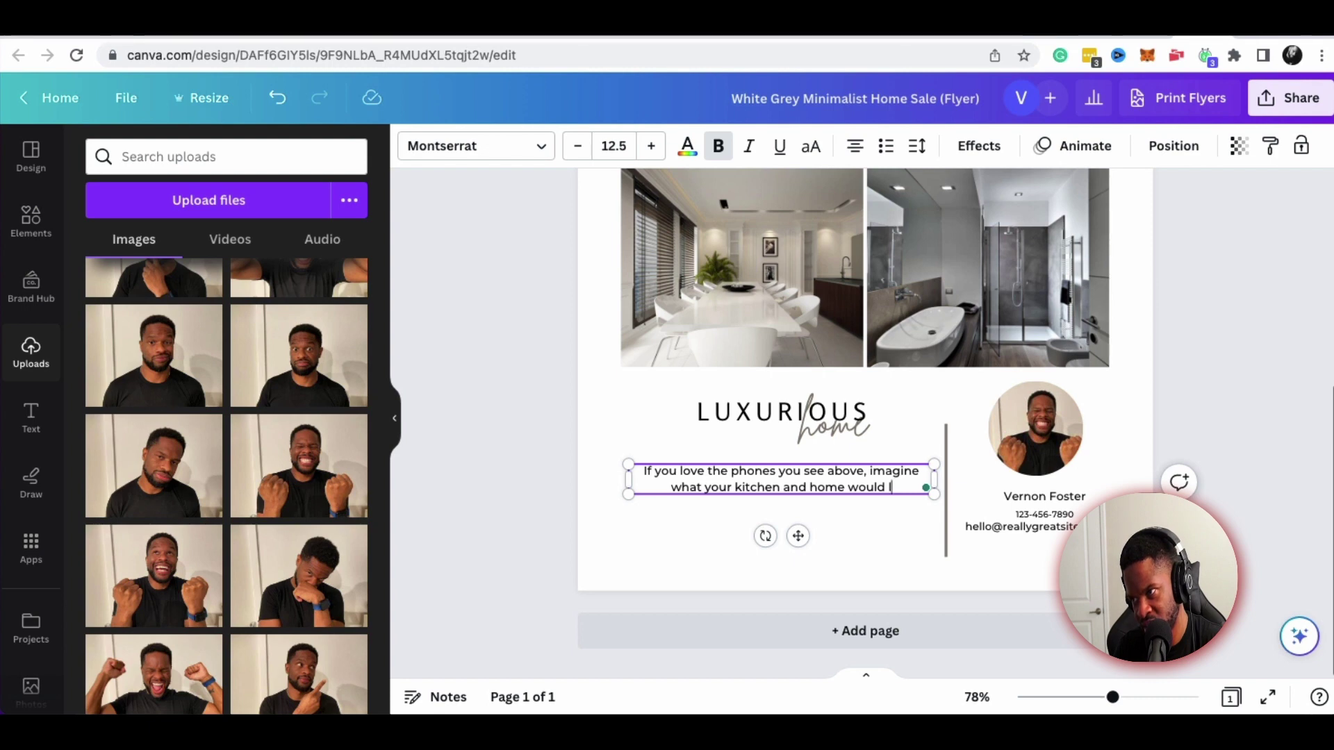
pyautogui.write('look')
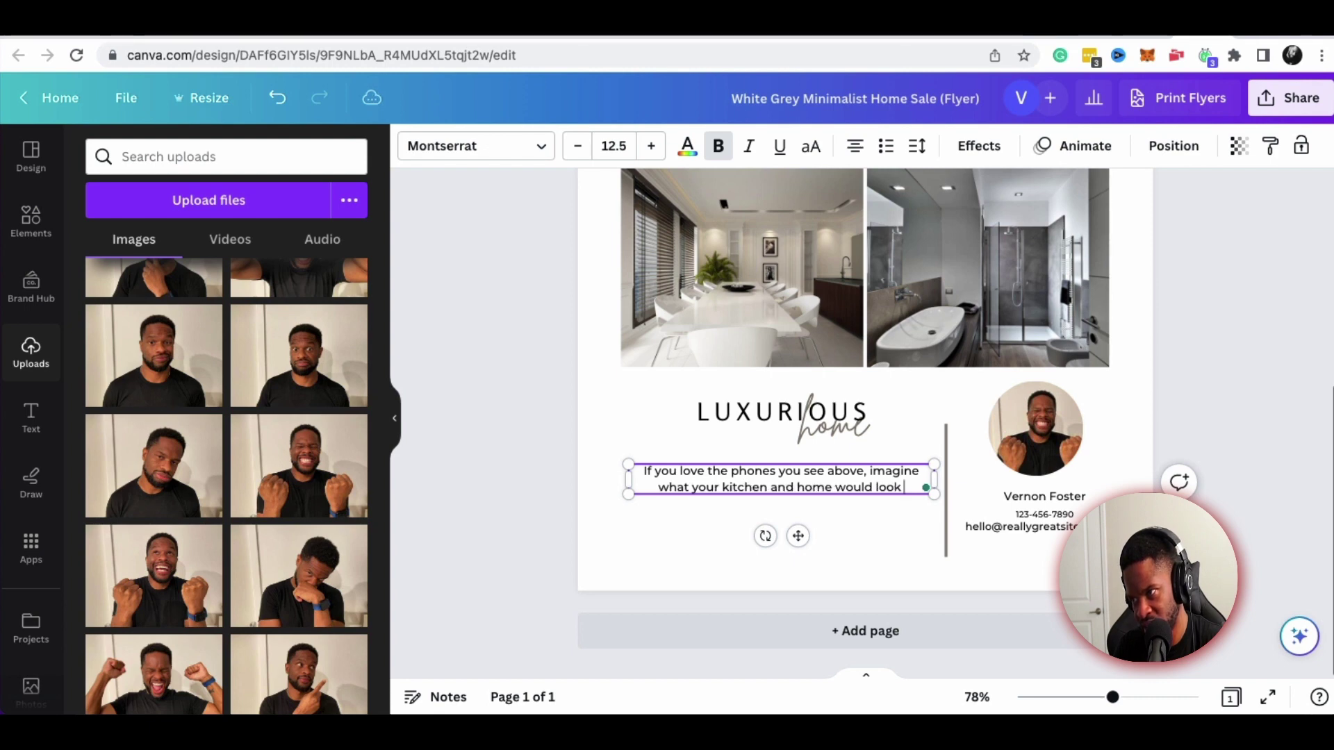
pyautogui.write(' like.')
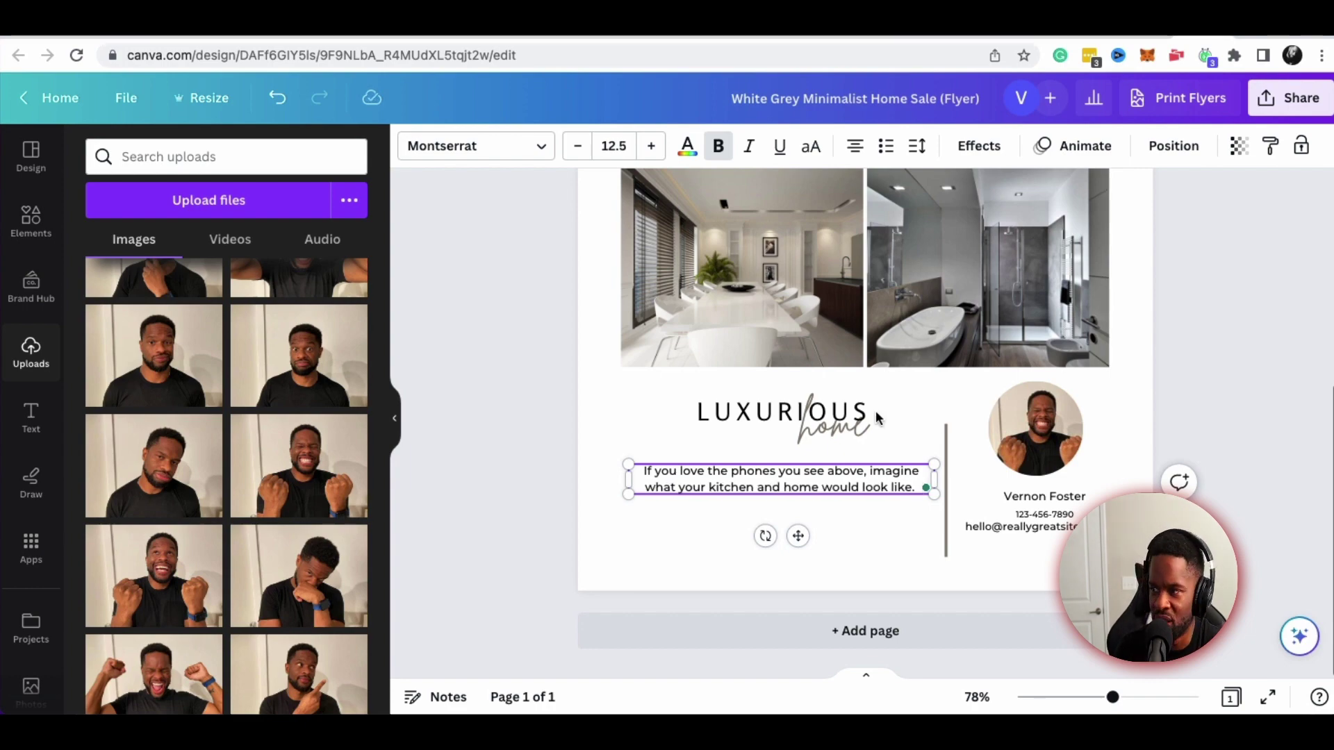
pyautogui.click(1254, 410)
pyautogui.scroll(5, 1255, 412)
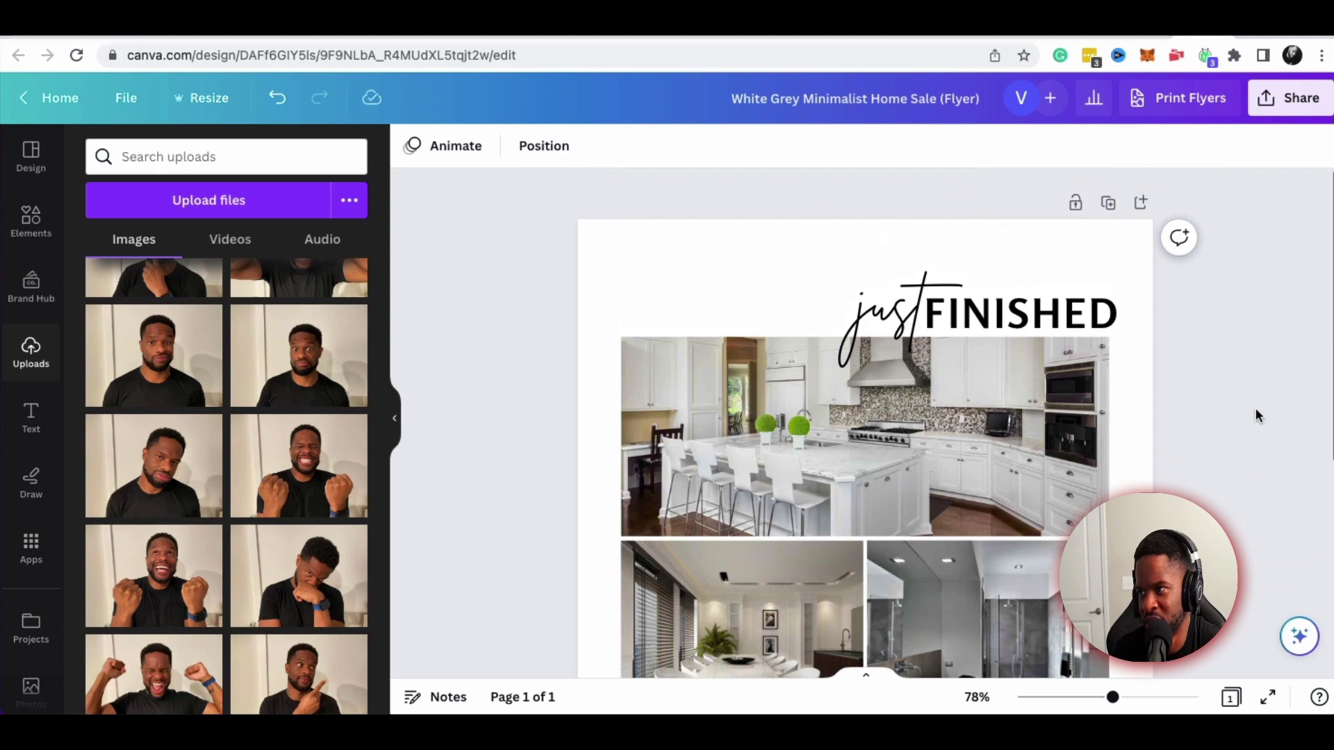
pyautogui.scroll(-3, 1257, 407)
pyautogui.scroll(-3, 1262, 409)
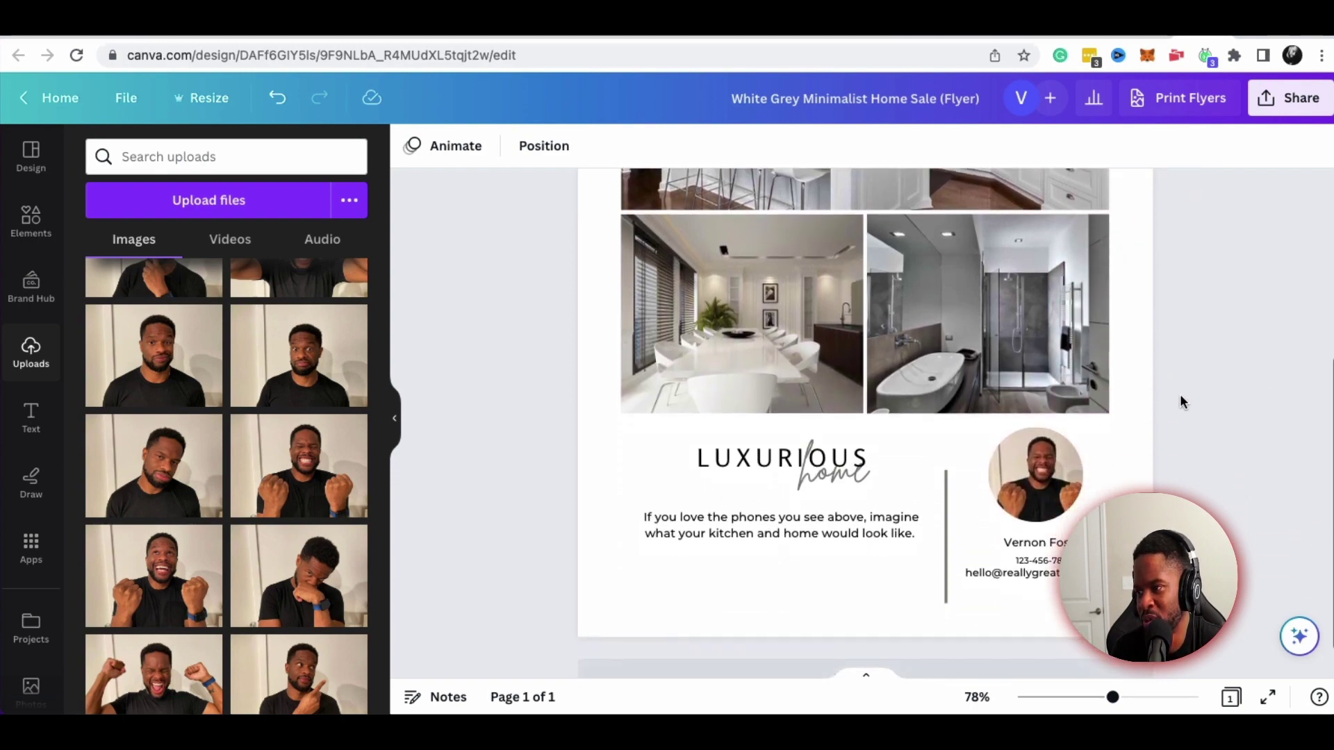
pyautogui.scroll(5, 1215, 426)
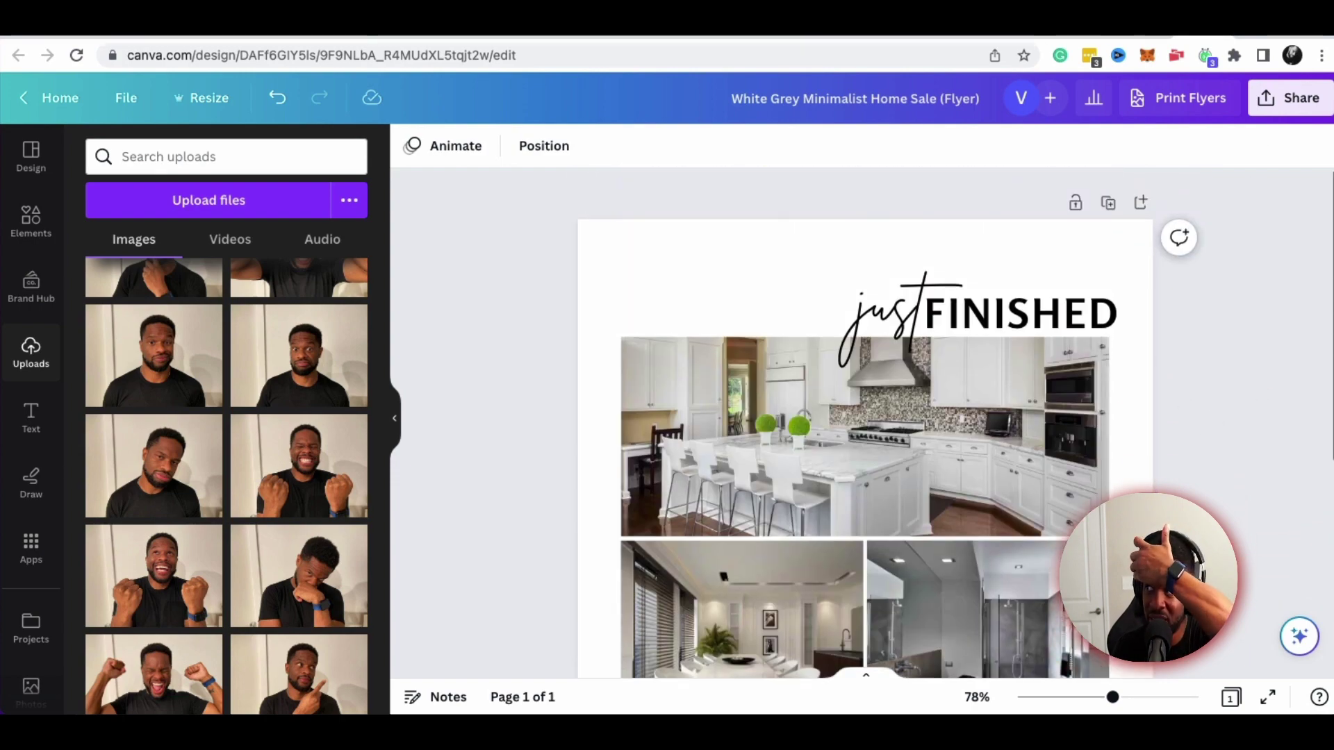
# Browse the print products available for the flyer, then collapse the uploads panel
pyautogui.click(1259, 105)
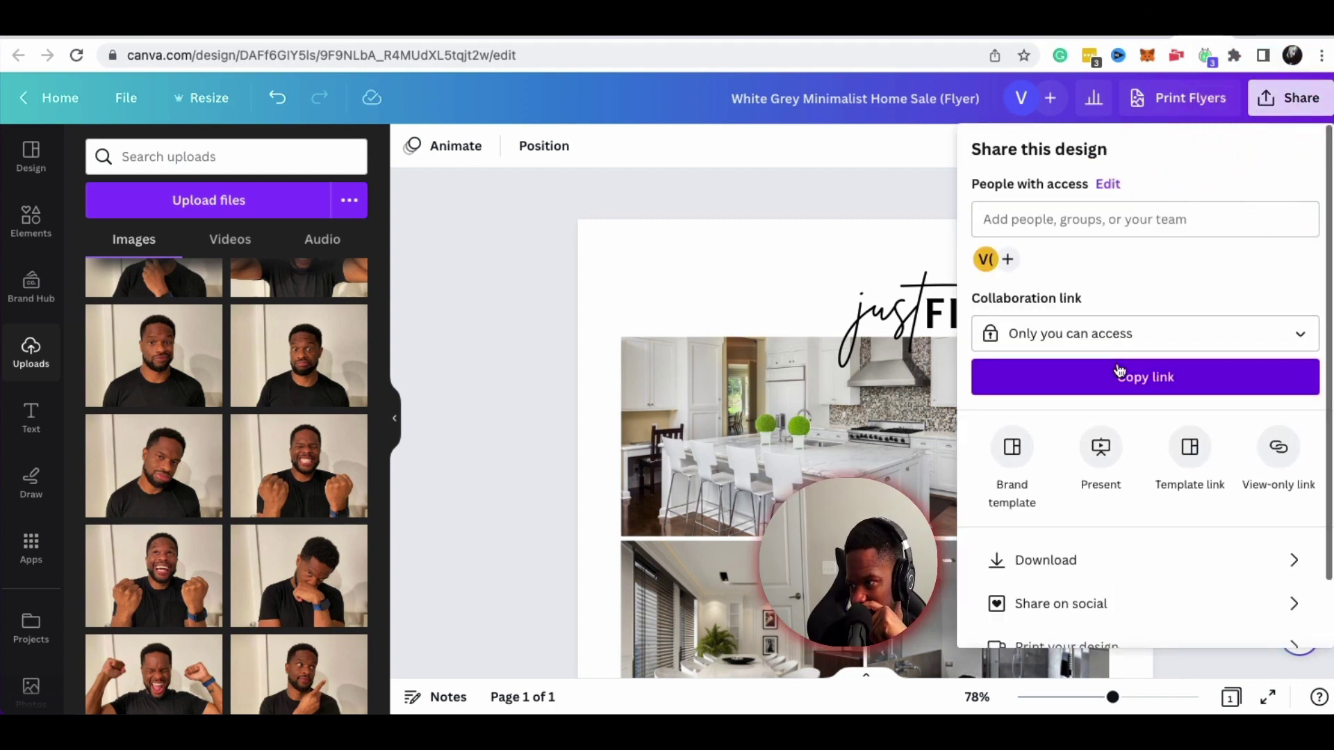
pyautogui.scroll(-2, 1261, 558)
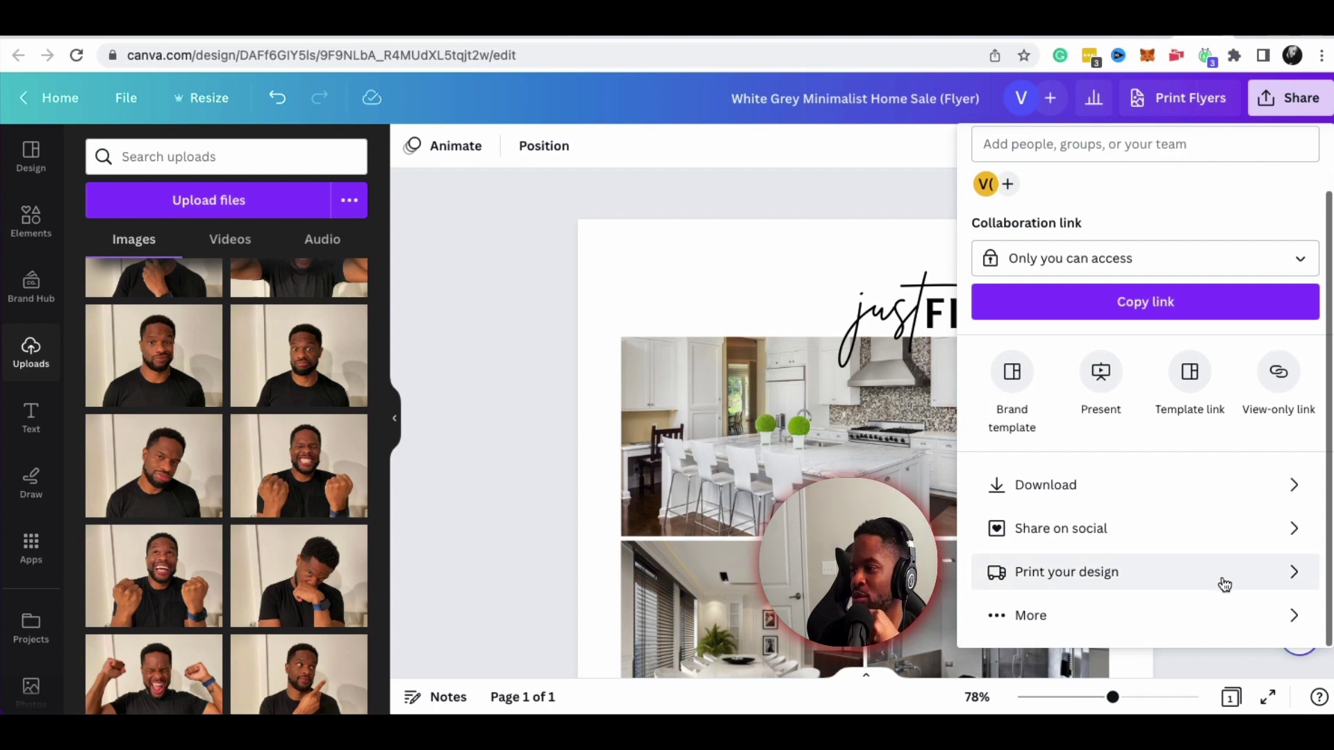
pyautogui.click(1280, 586)
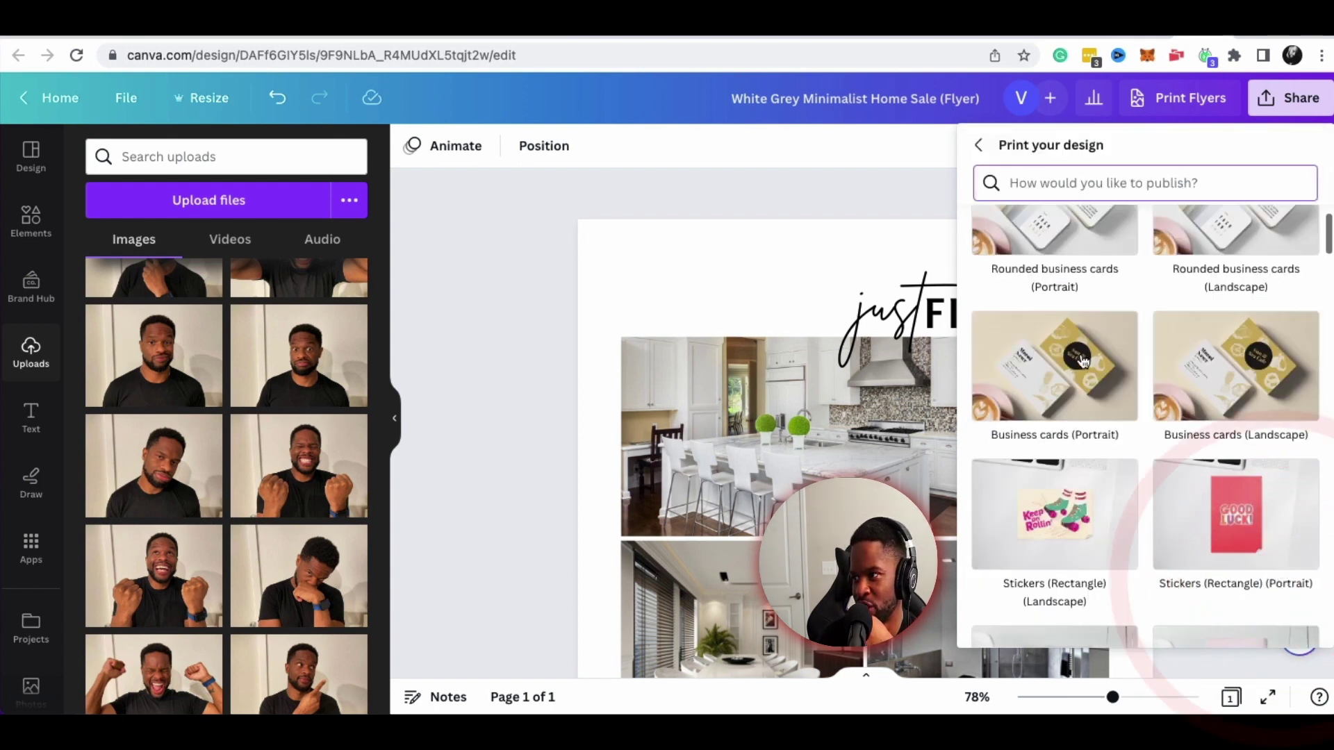
pyautogui.scroll(-1, 1076, 390)
pyautogui.scroll(-7, 1075, 390)
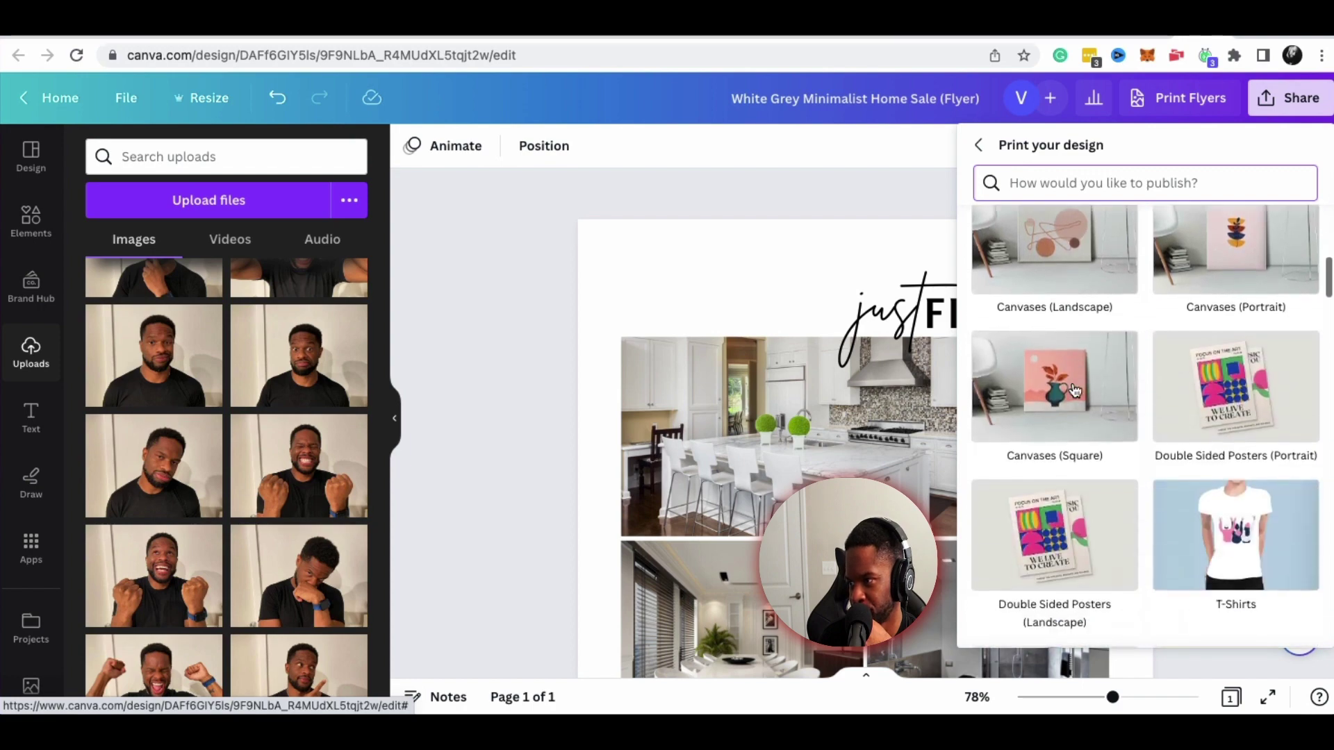
pyautogui.scroll(9, 1069, 391)
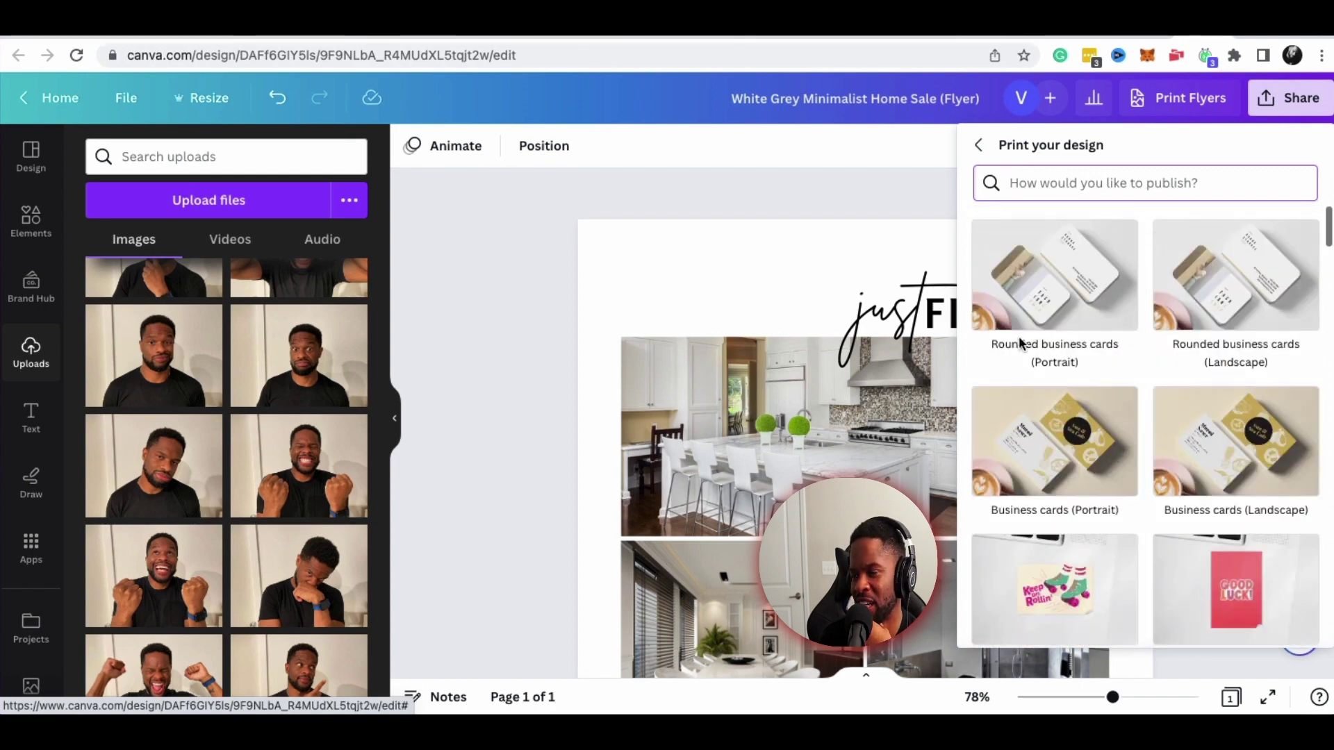
pyautogui.scroll(-1, 1022, 341)
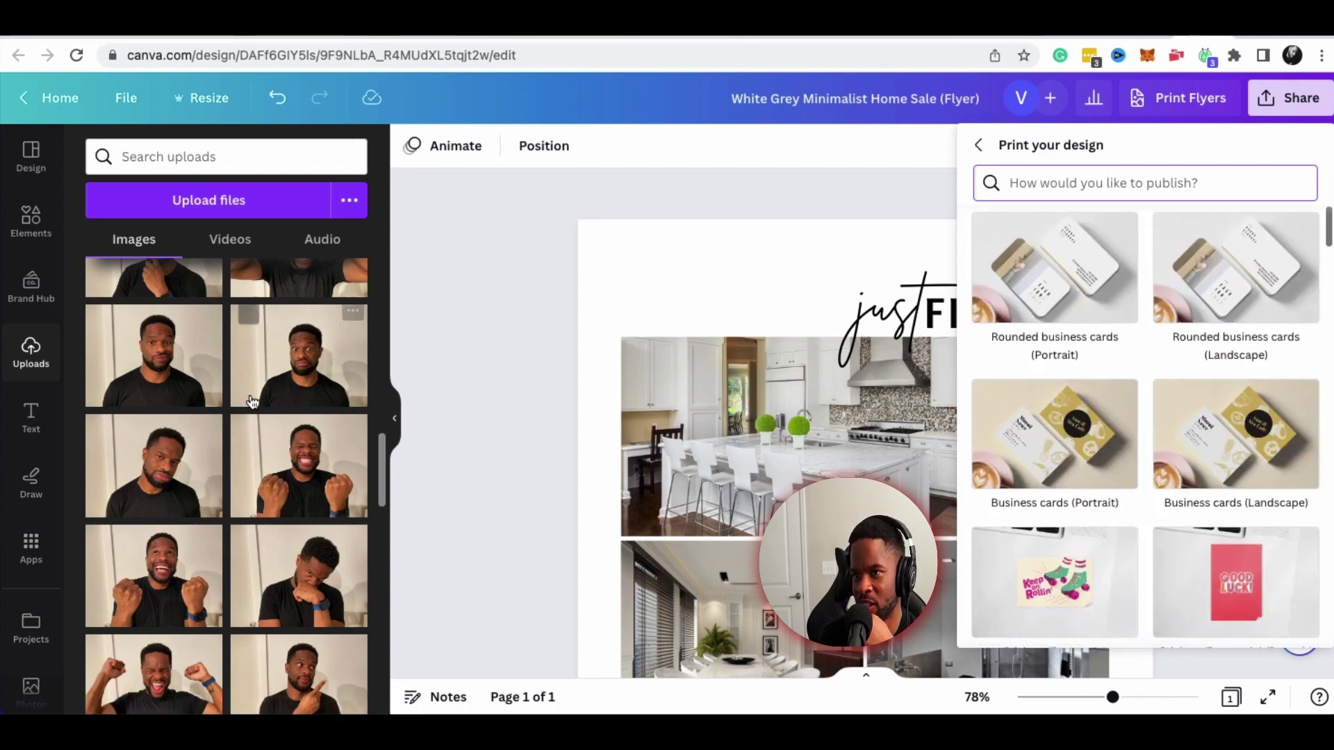
pyautogui.click(395, 417)
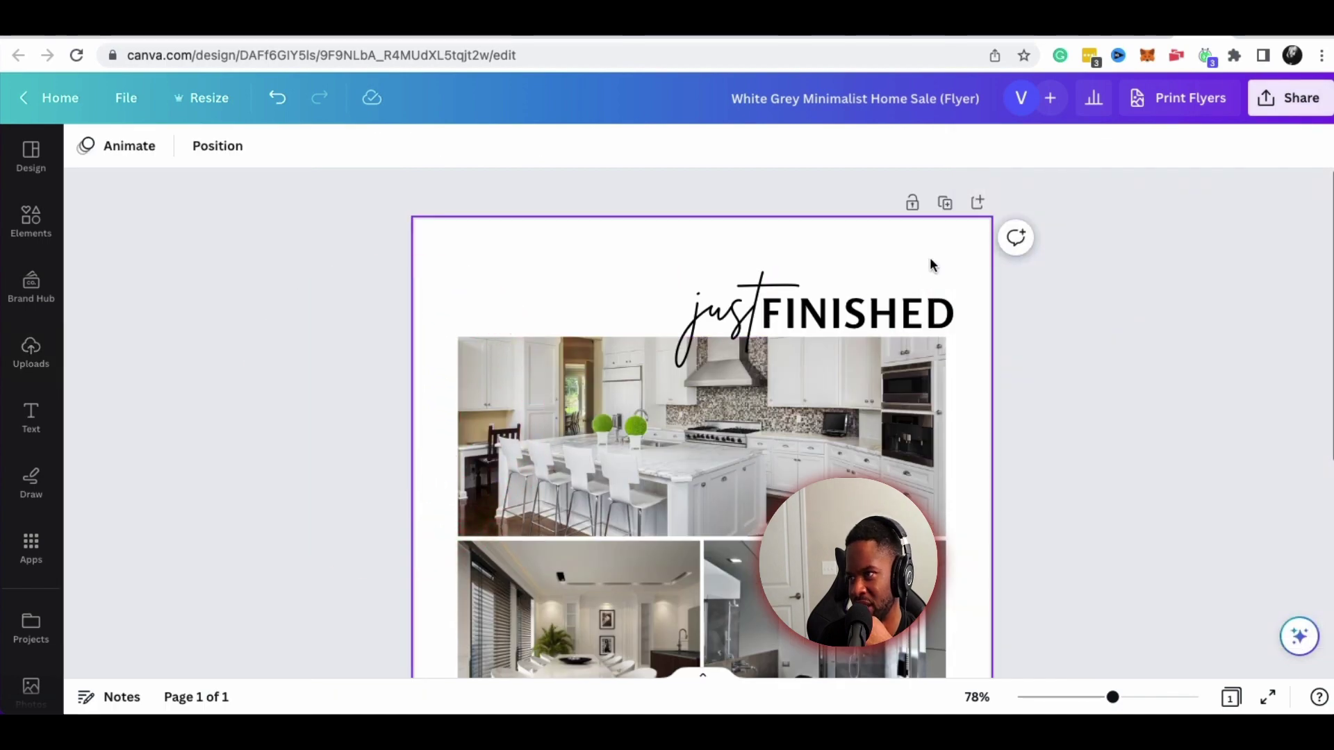
# Start a Print Flyers order and change the quantity from 50 to 100 flyers
pyautogui.click(1180, 101)
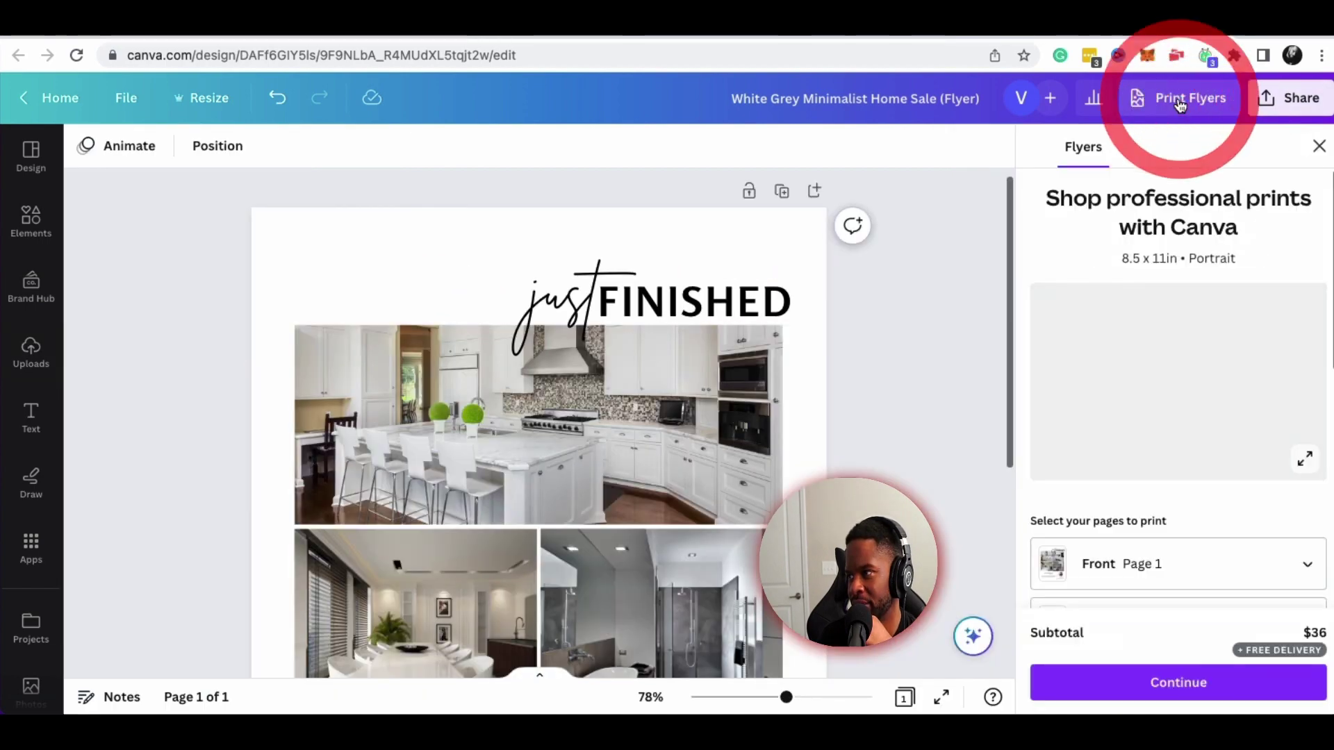
pyautogui.scroll(-5, 1168, 327)
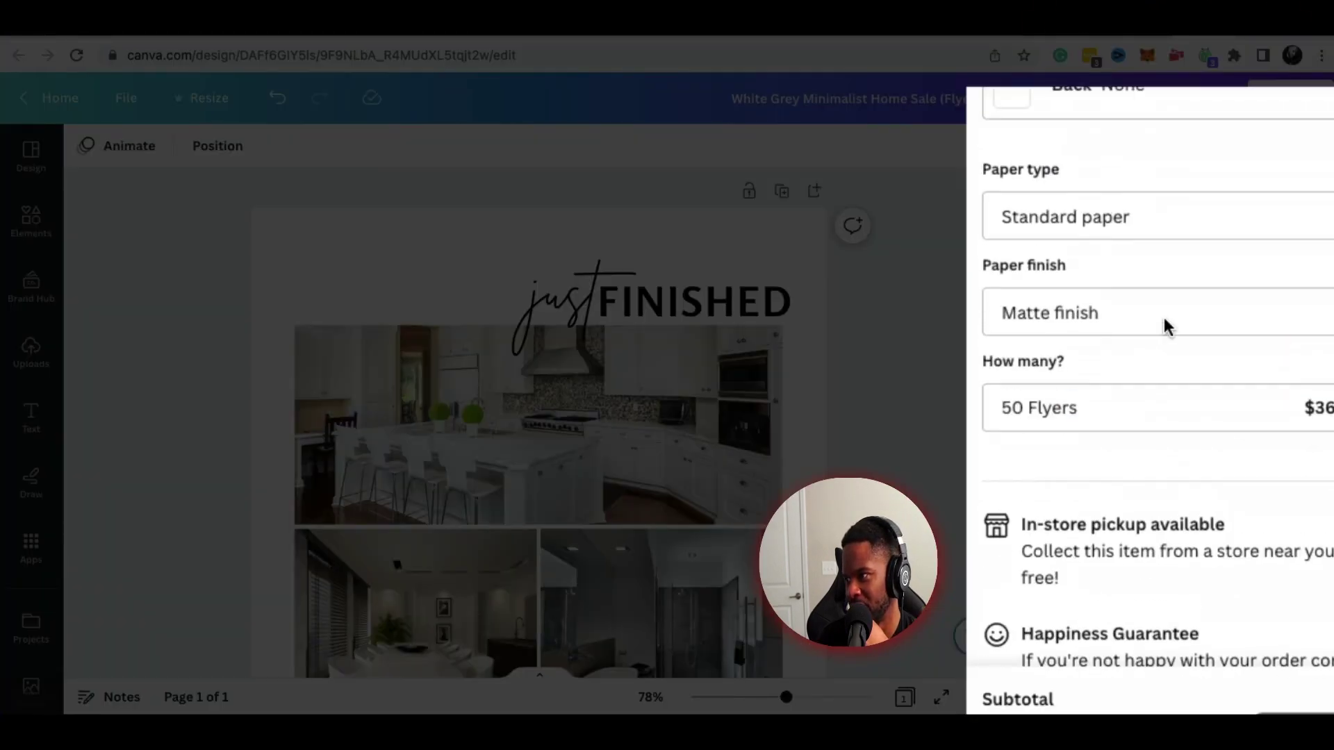
pyautogui.scroll(5, 1167, 326)
pyautogui.scroll(-6, 1271, 351)
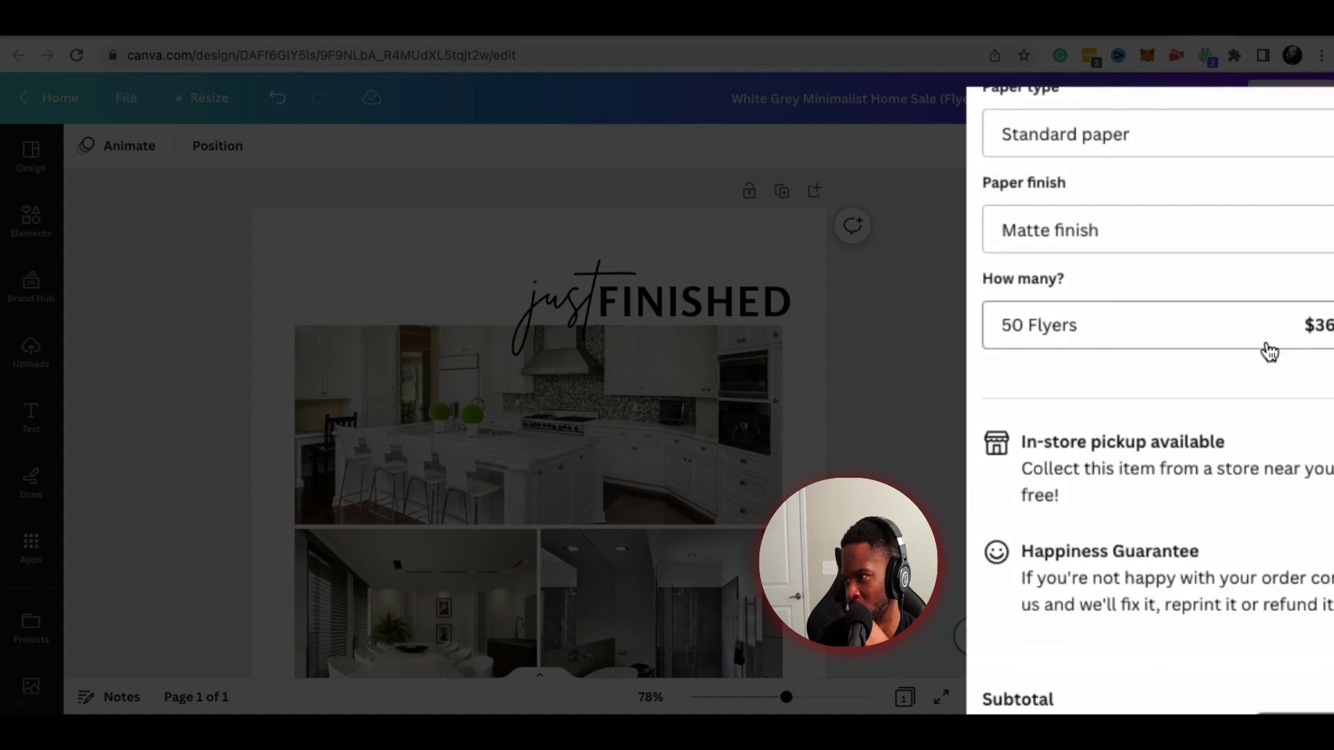
pyautogui.click(1156, 326)
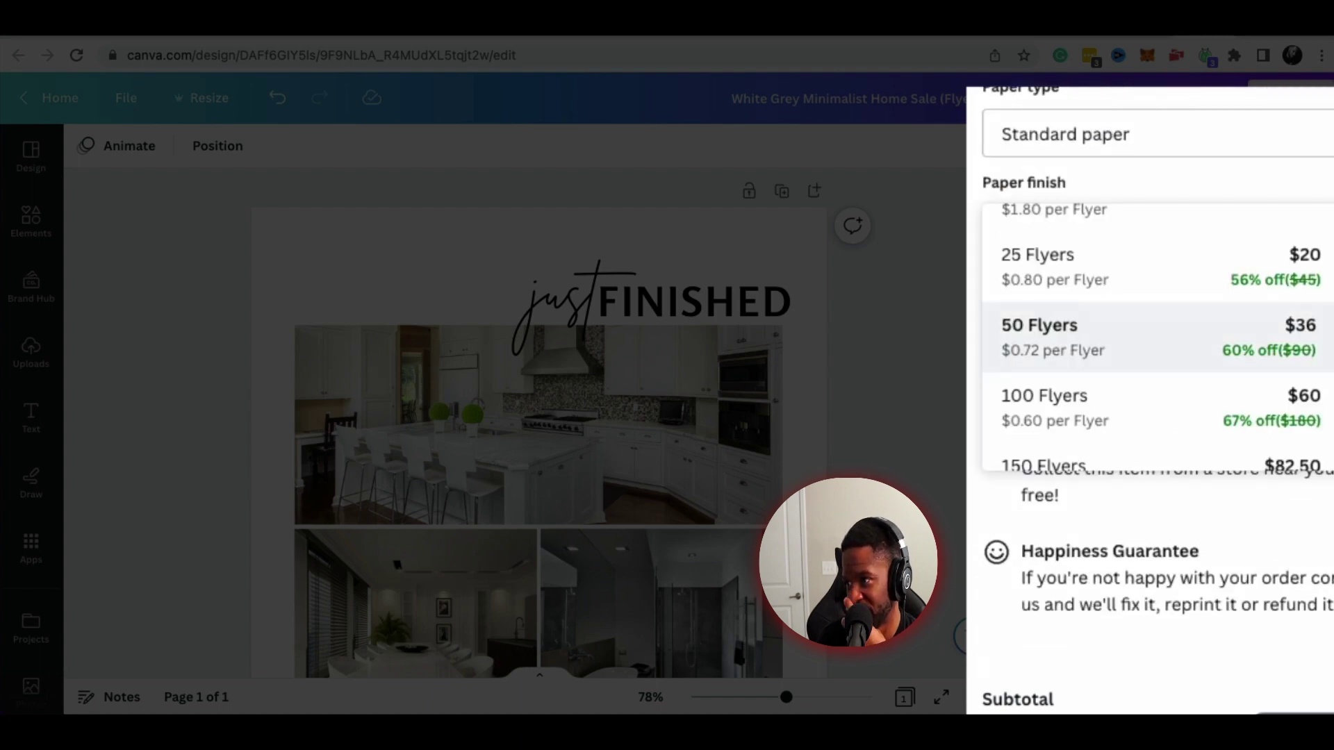
pyautogui.scroll(-1, 1149, 461)
pyautogui.click(1199, 387)
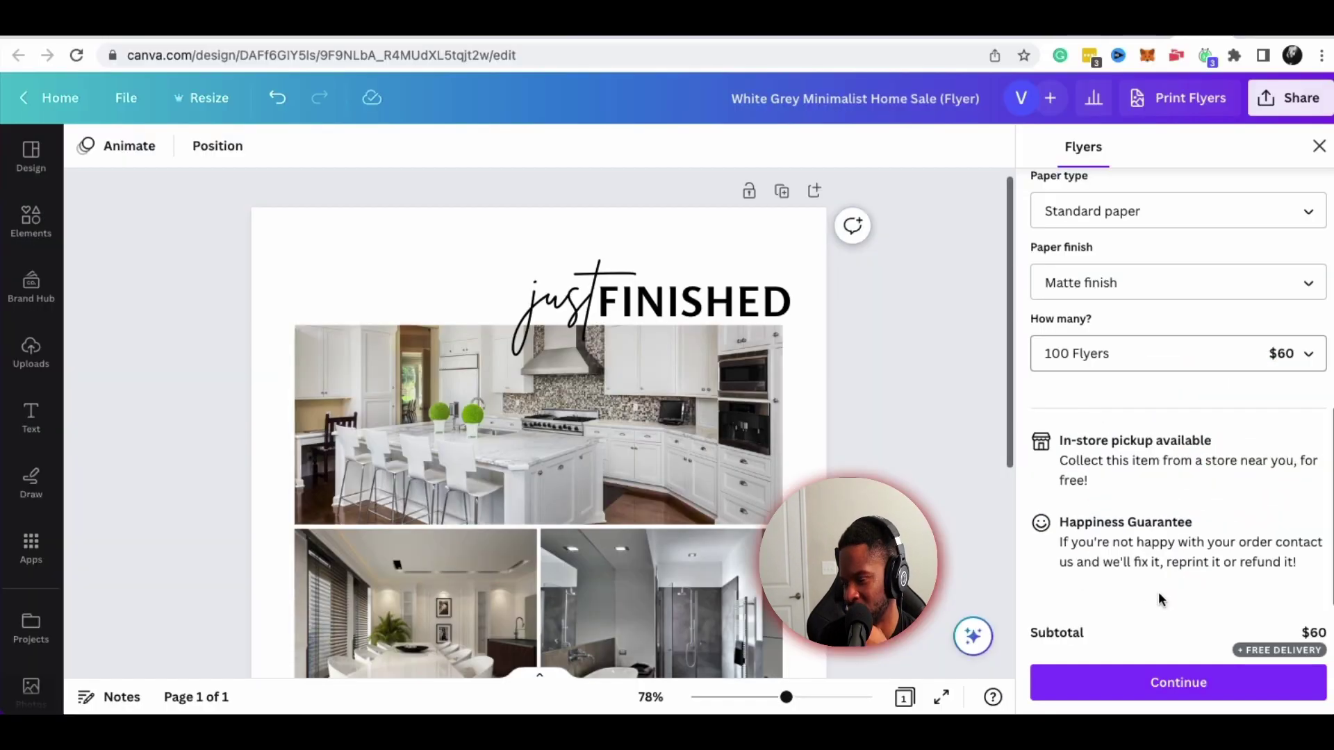
# Keep the Matte finish for the paper, giving a $60 subtotal
pyautogui.scroll(3, 1162, 594)
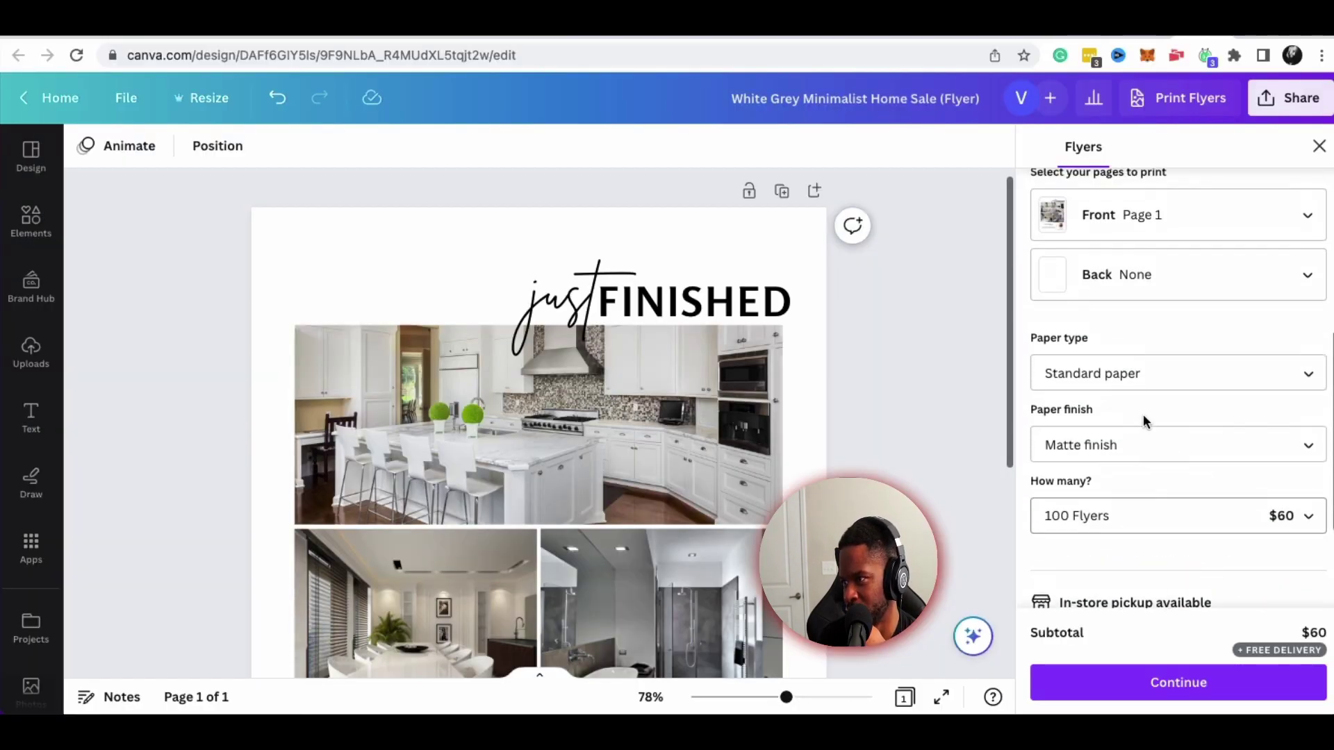
pyautogui.click(1134, 443)
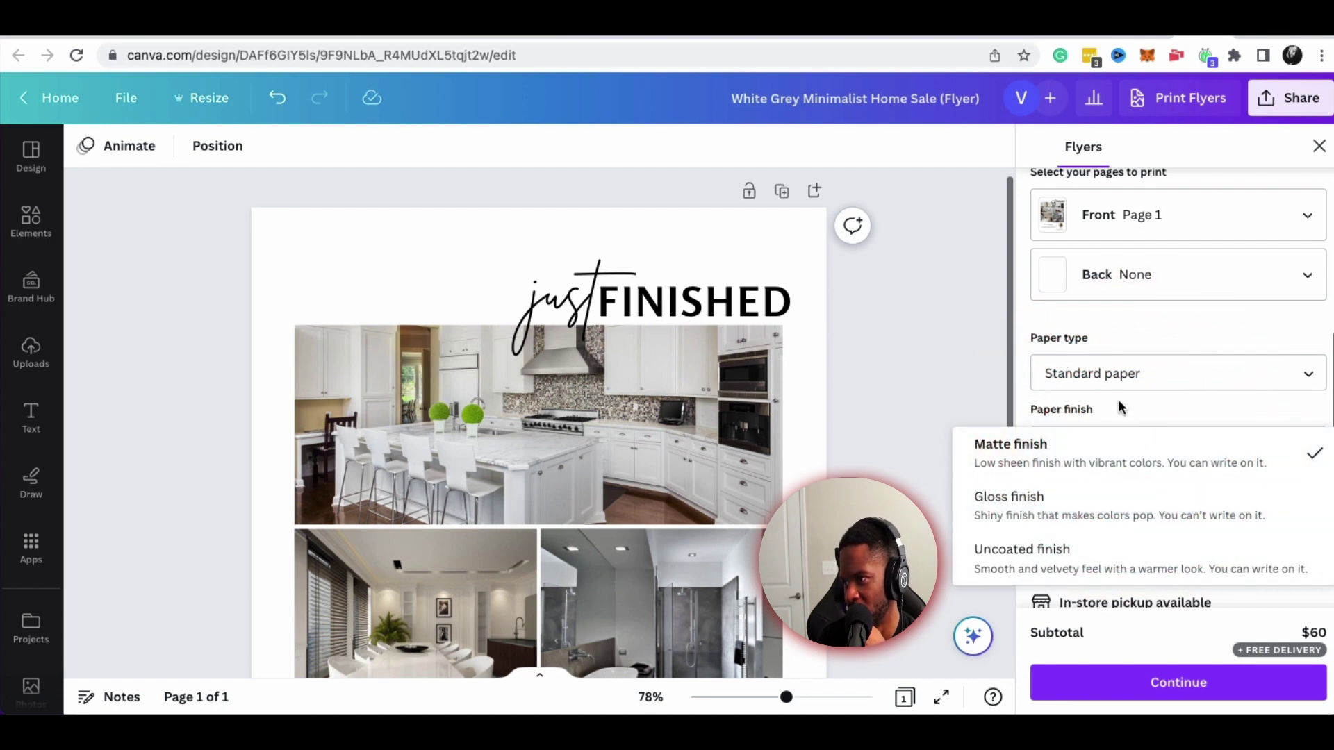
pyautogui.click(843, 308)
pyautogui.scroll(2, 1215, 333)
pyautogui.scroll(3, 1216, 389)
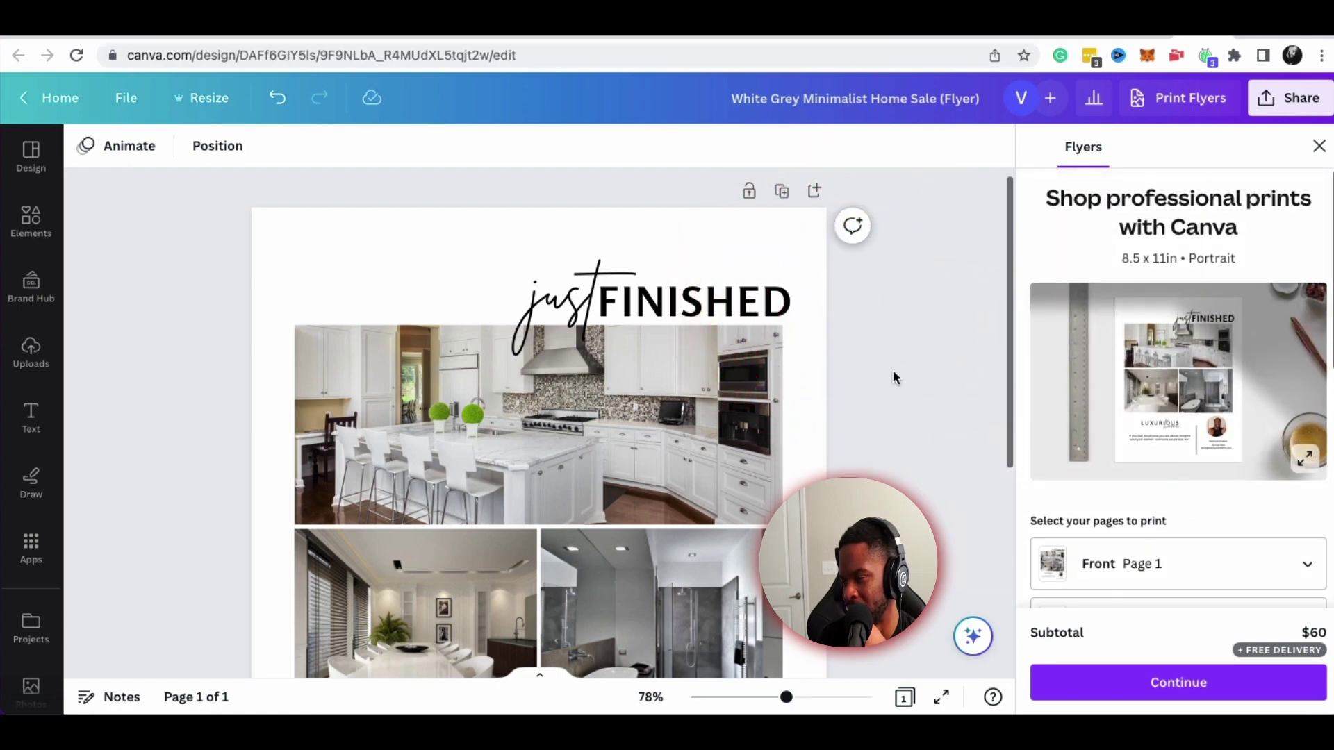
pyautogui.scroll(-5, 910, 367)
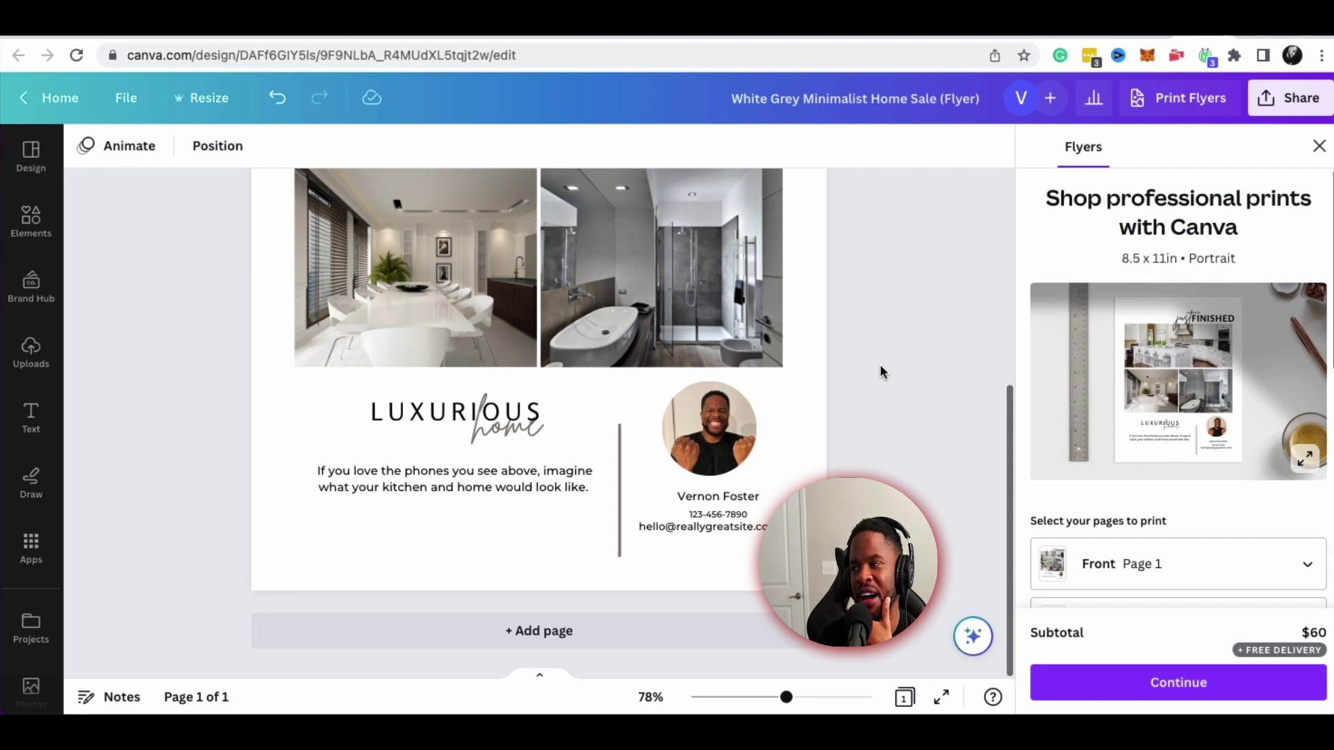
pyautogui.scroll(5, 880, 364)
pyautogui.scroll(-5, 879, 364)
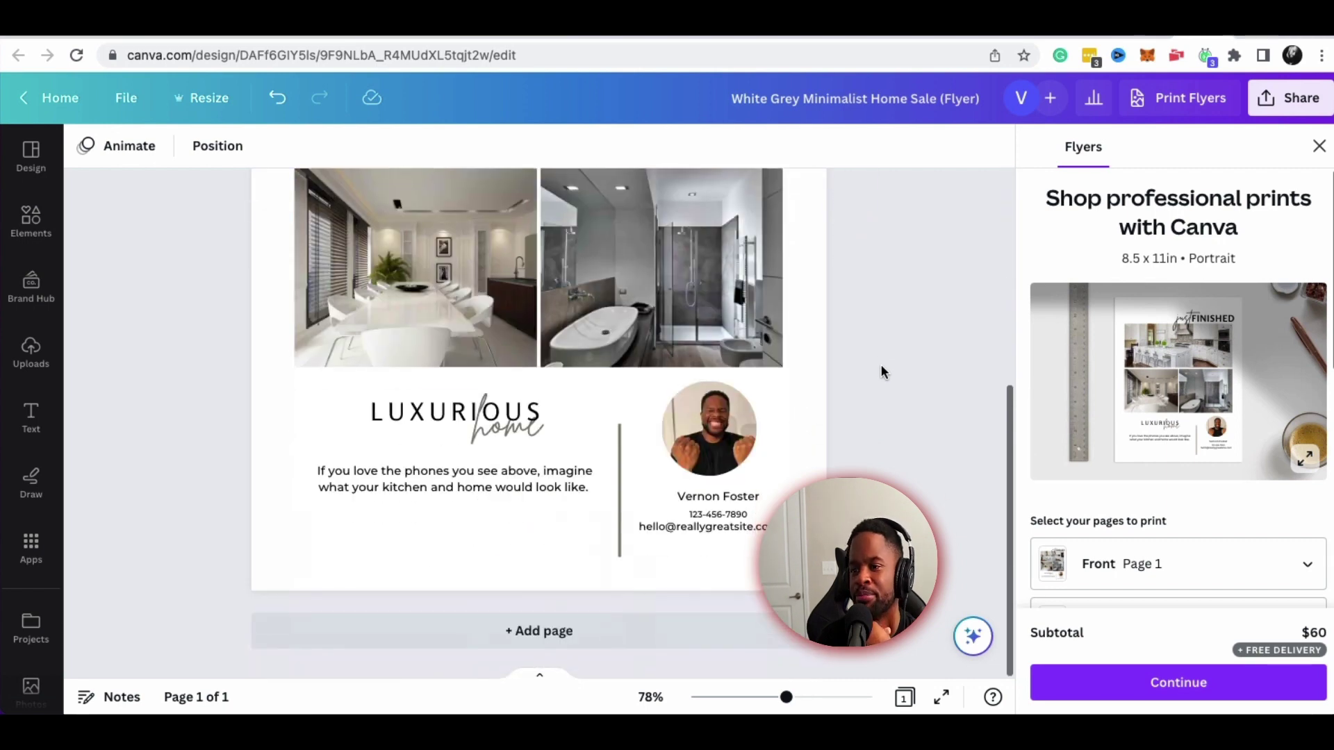
pyautogui.scroll(5, 881, 367)
pyautogui.scroll(-2, 881, 367)
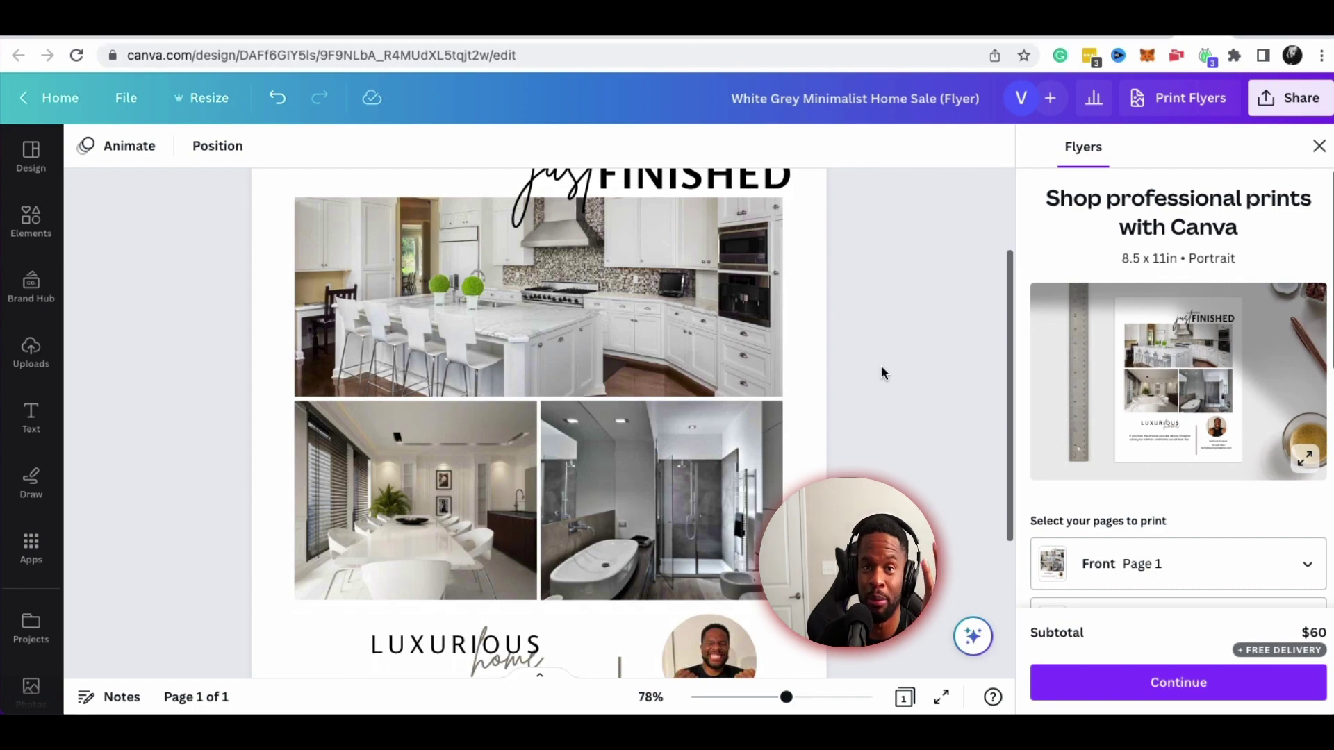
pyautogui.scroll(1, 881, 364)
pyautogui.scroll(1, 881, 372)
pyautogui.scroll(-3, 881, 371)
pyautogui.scroll(4, 881, 368)
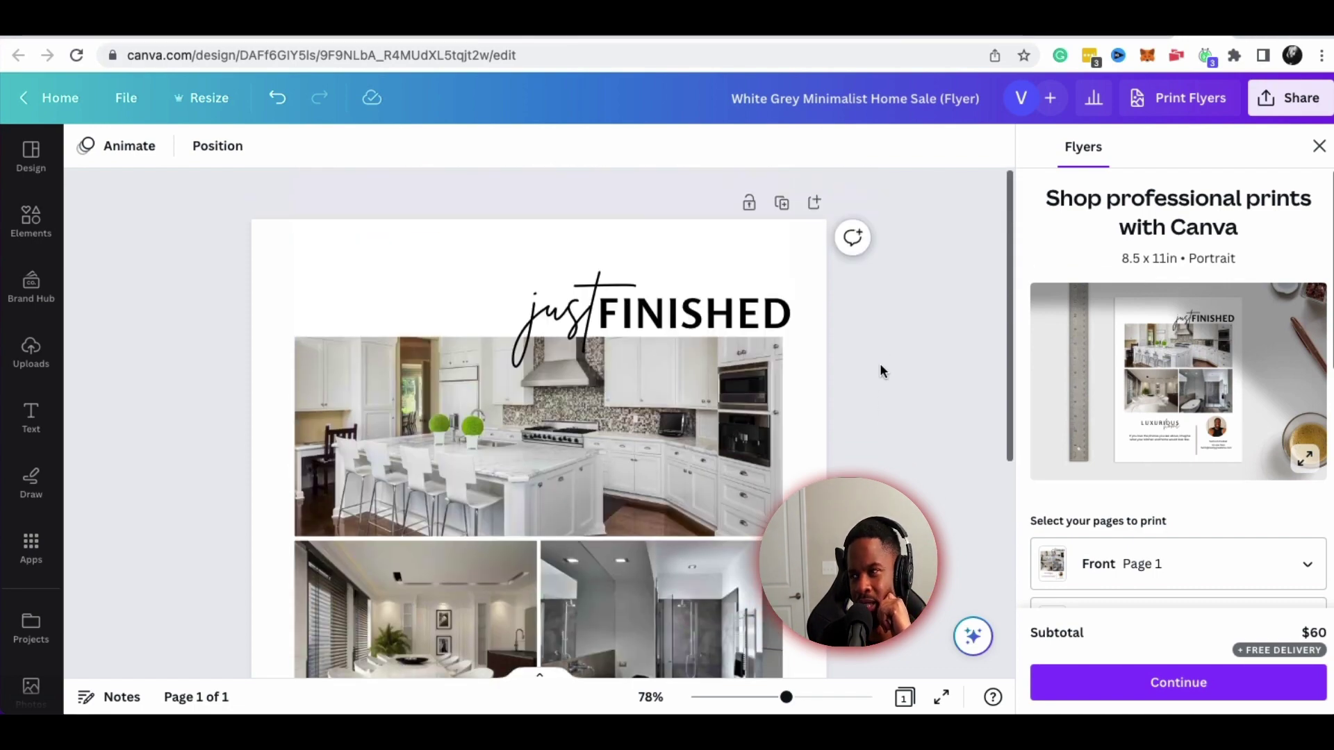